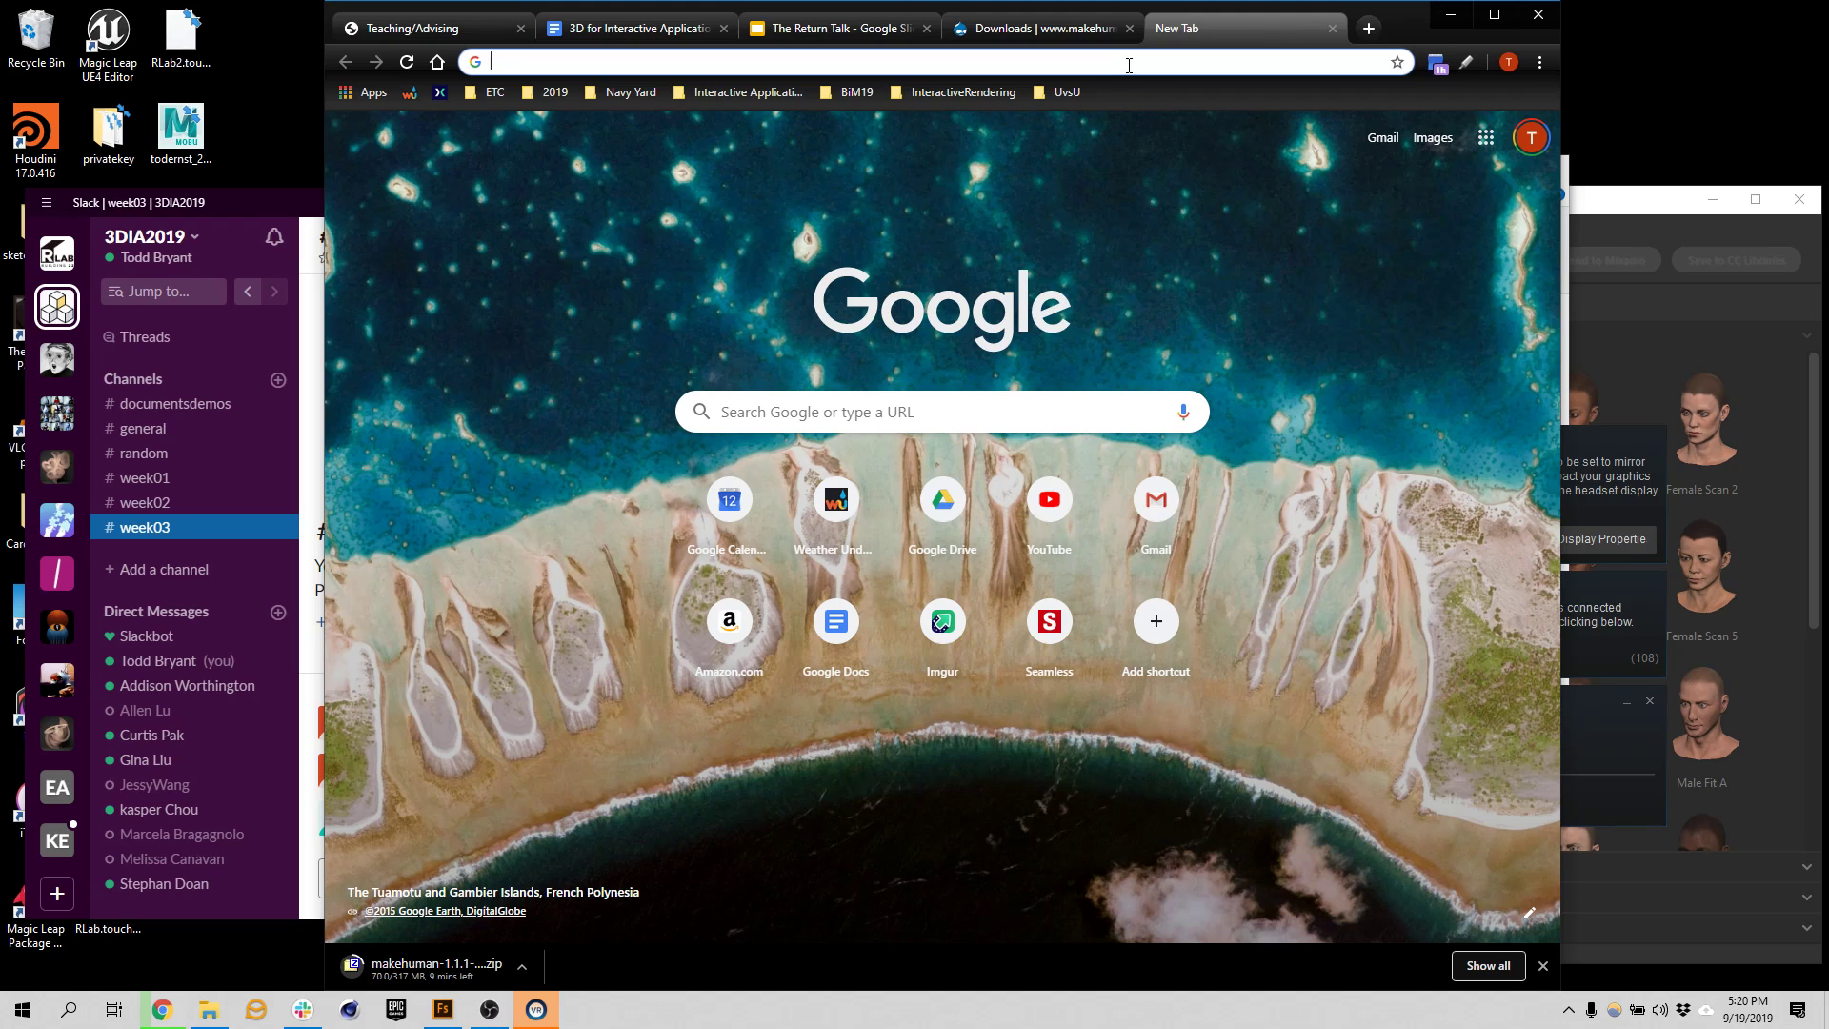
# Search Google for "character creator 3 unreal" and look through the results
pyautogui.write('cha')
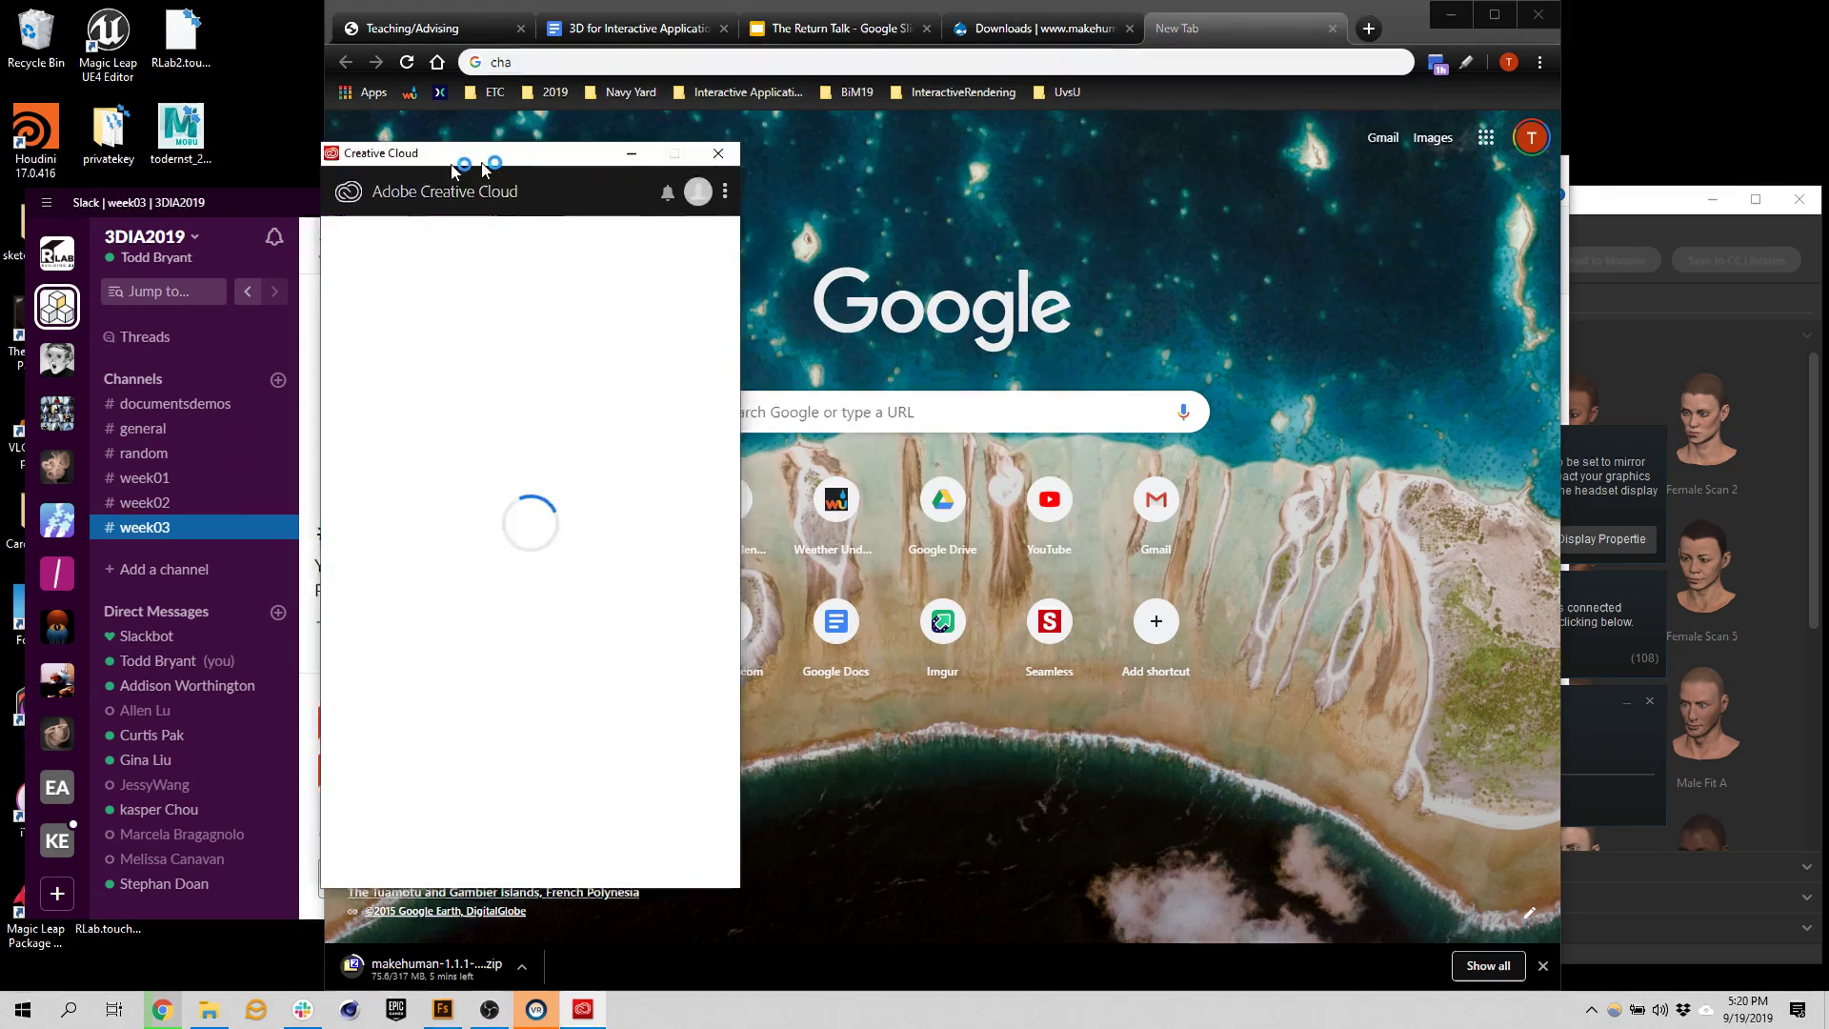
pyautogui.click(1228, 61)
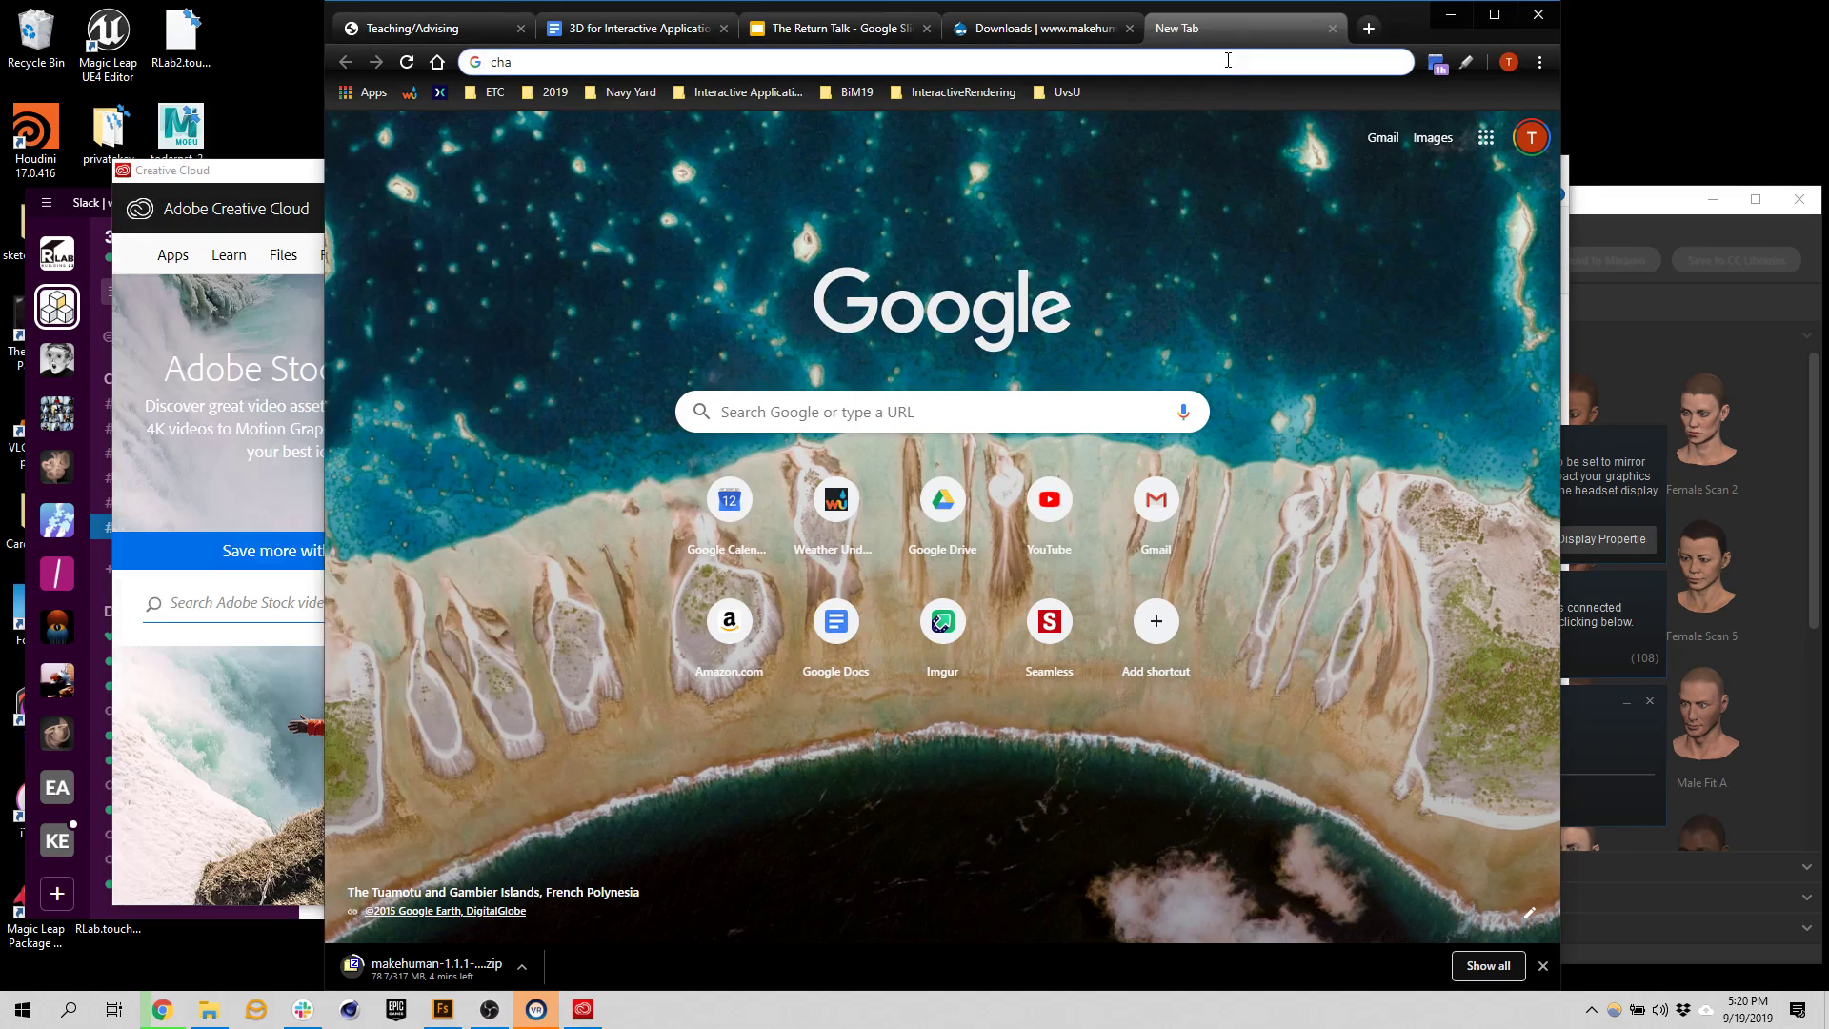
pyautogui.write('racter')
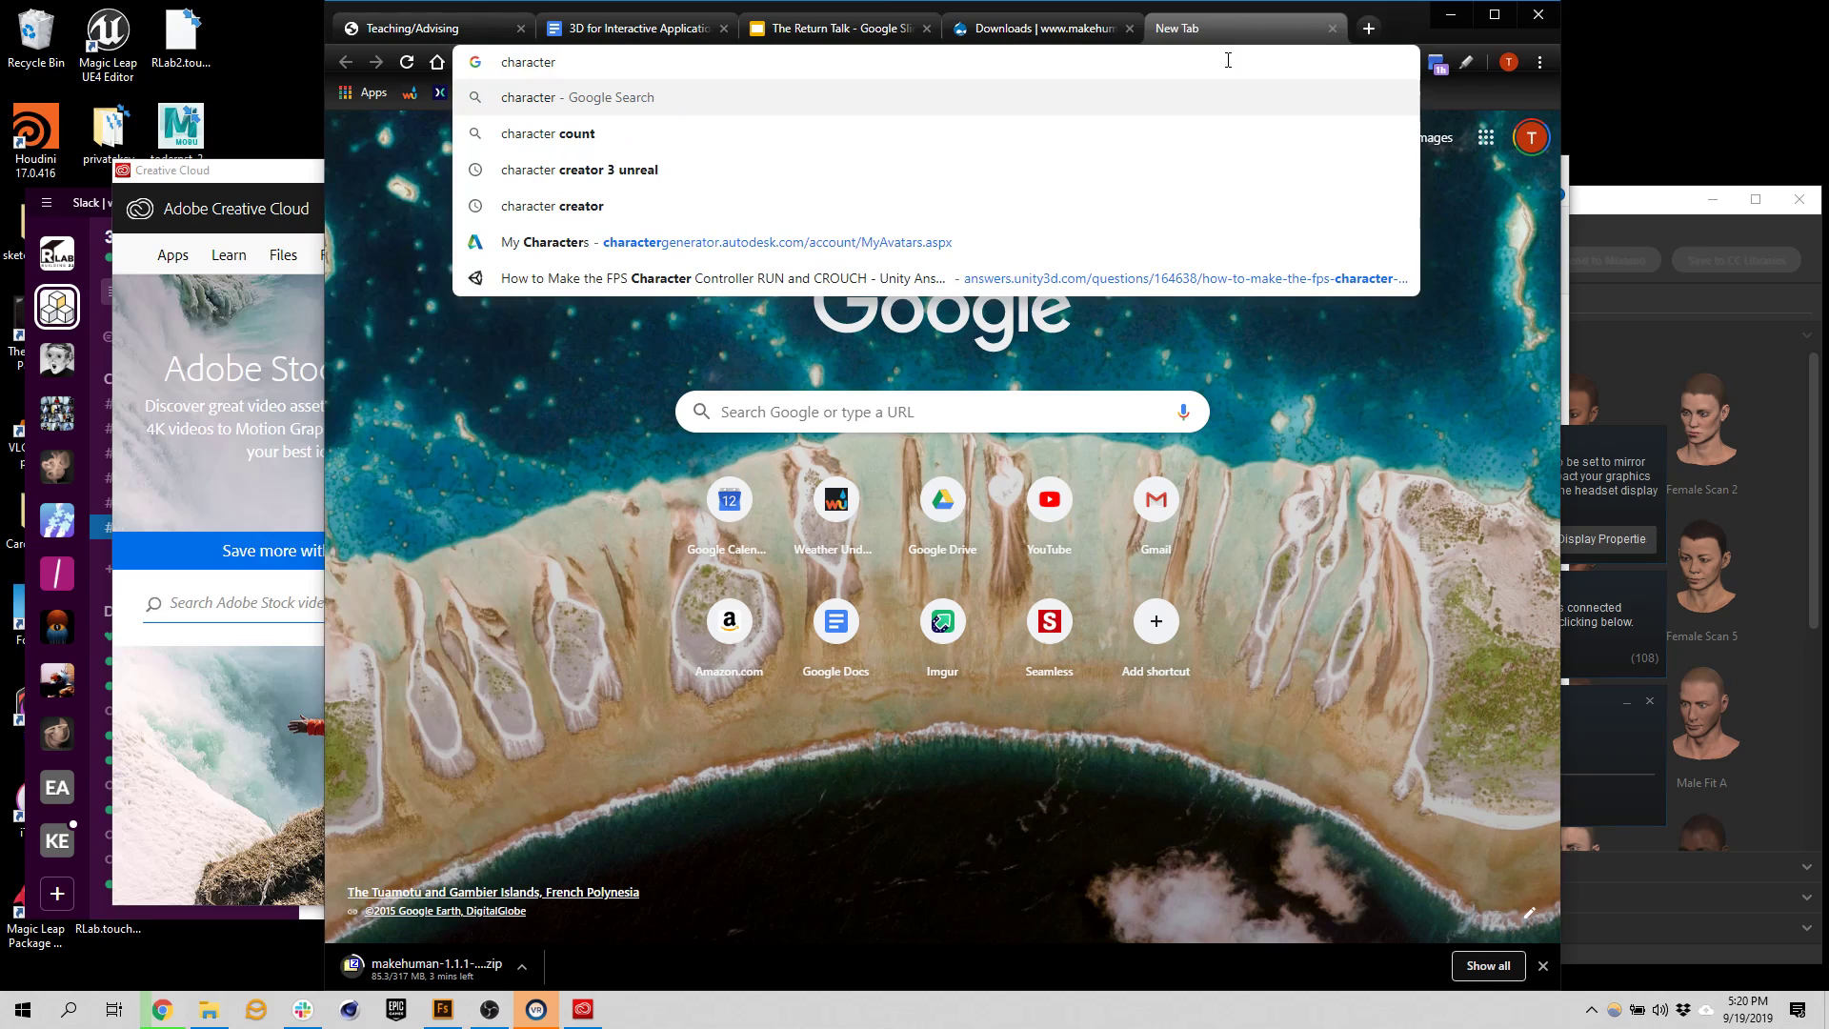
pyautogui.press('Down')
pyautogui.press('Down')
pyautogui.press('Return')
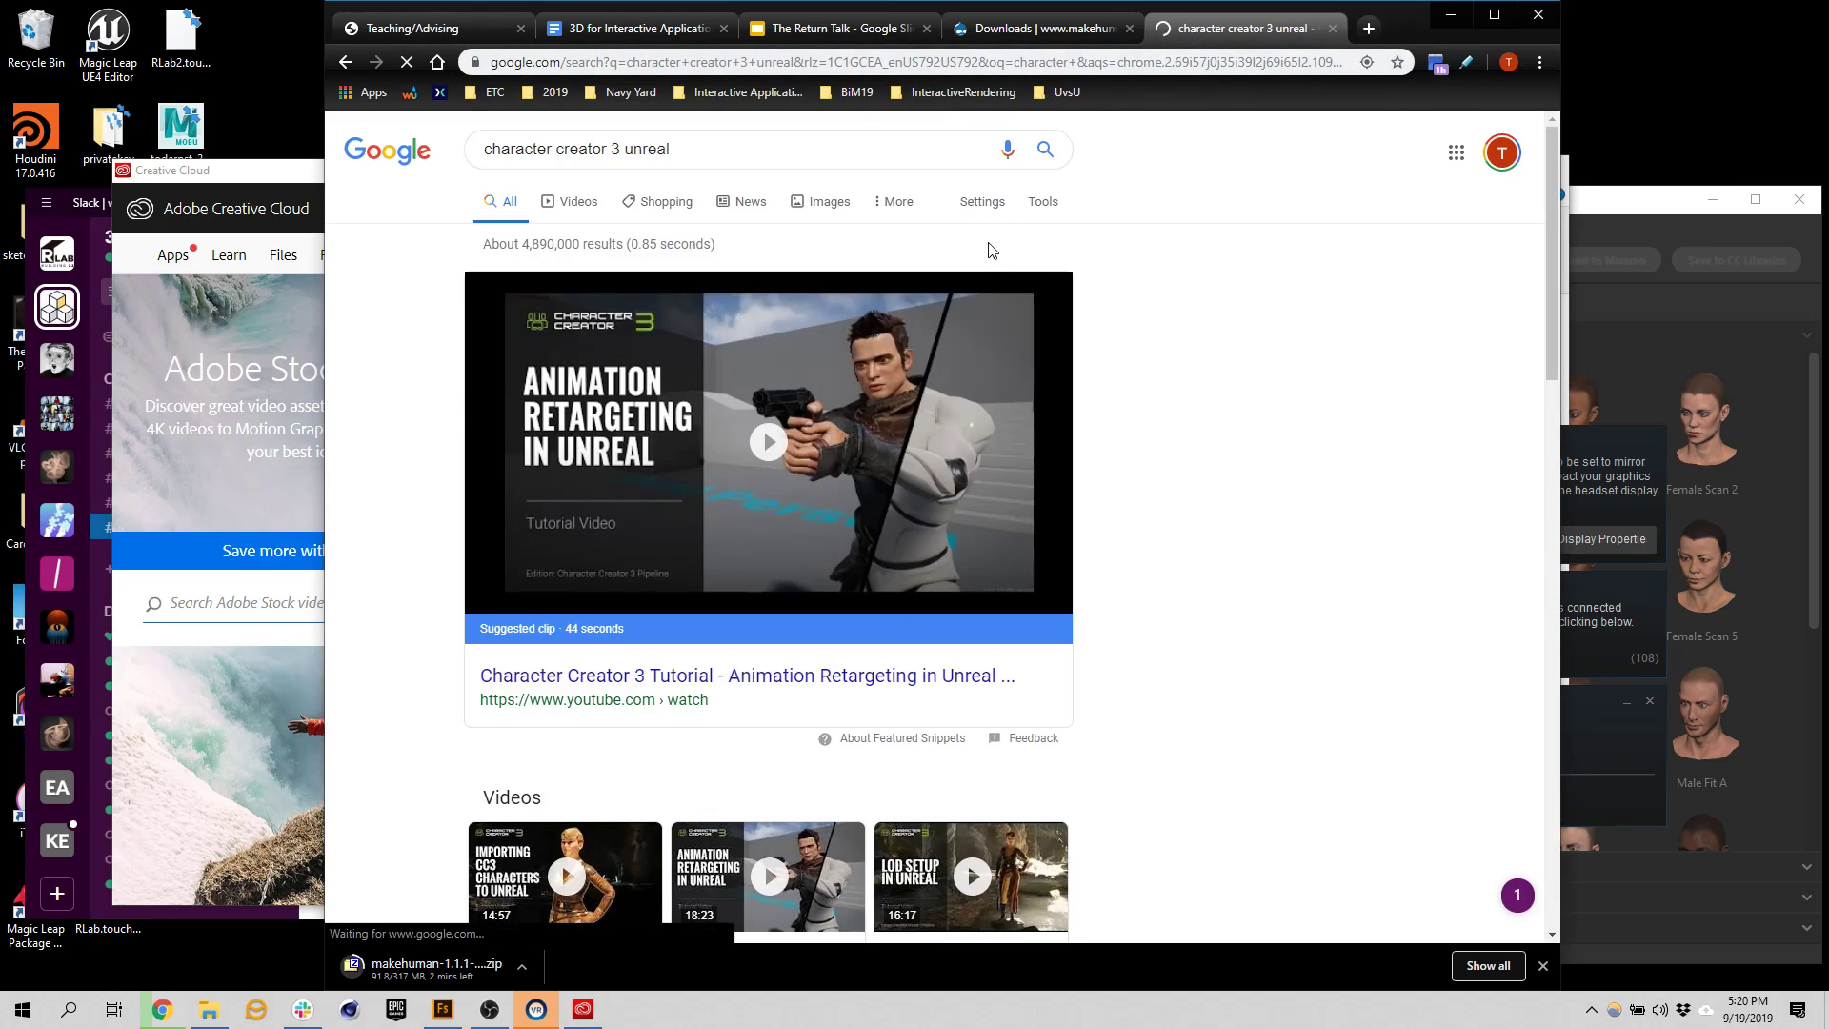
pyautogui.scroll(-4, 858, 619)
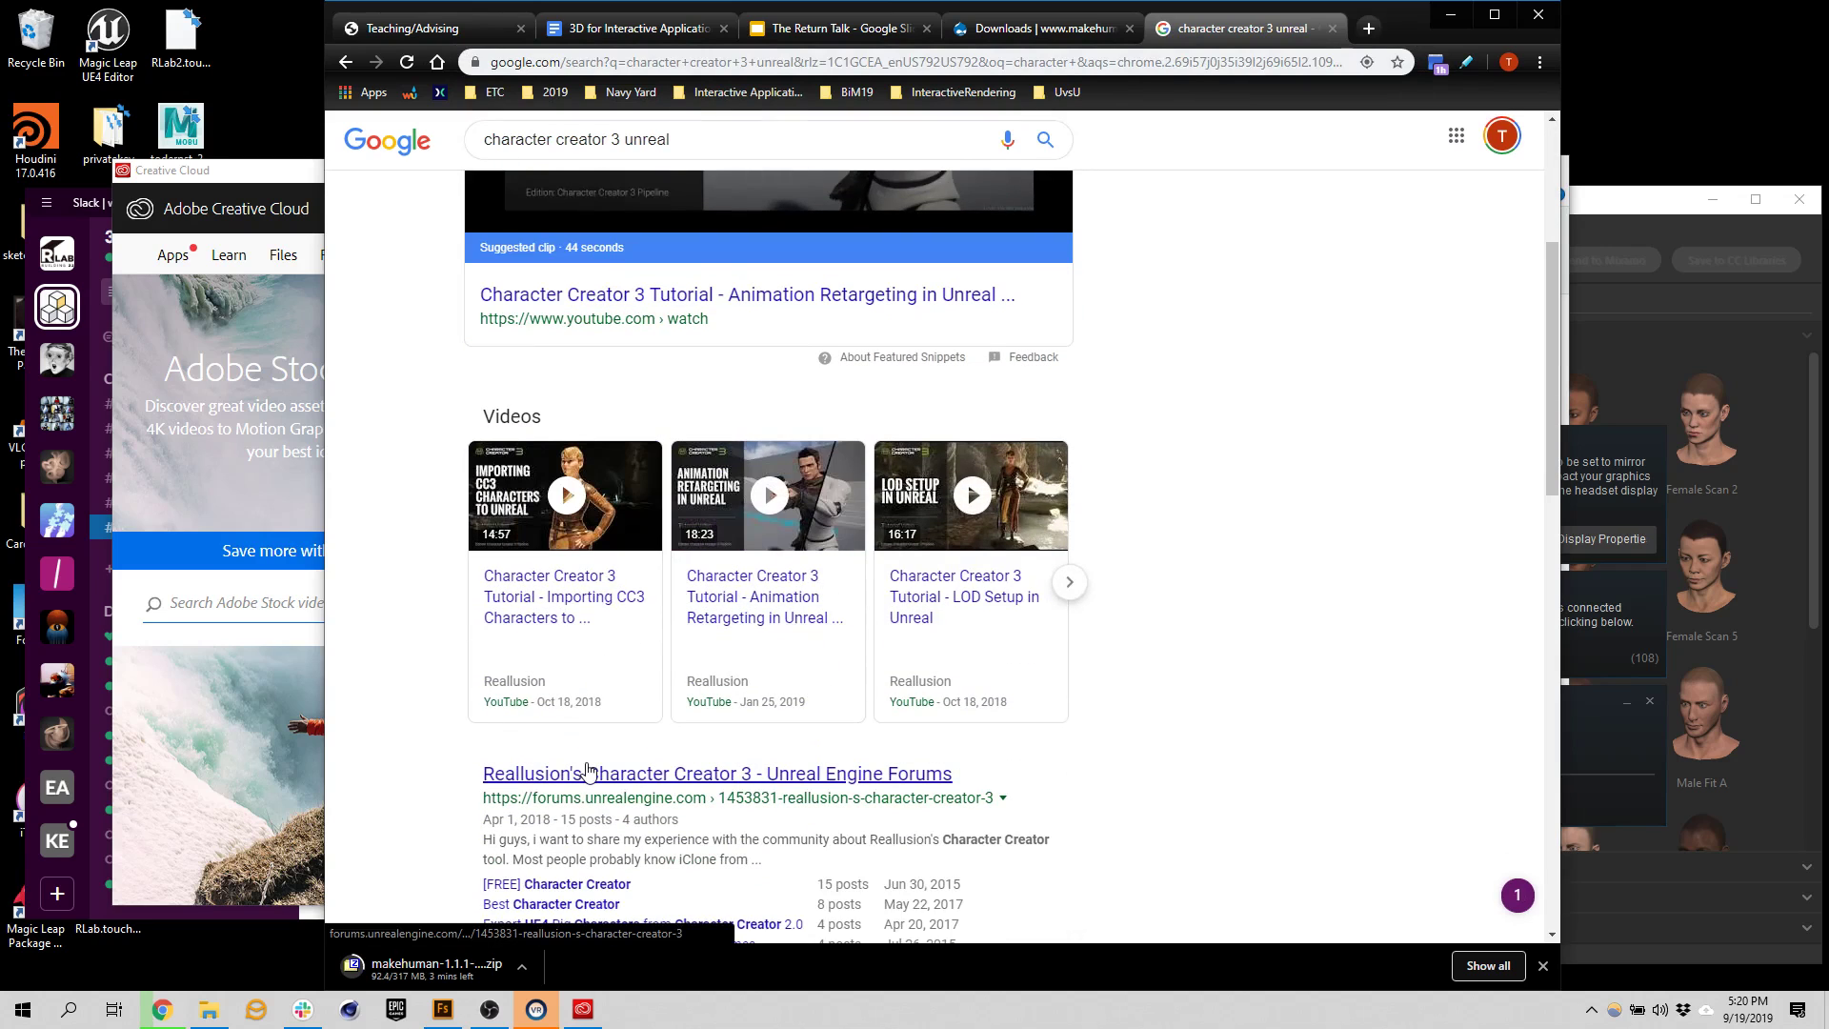
pyautogui.scroll(-3, 609, 733)
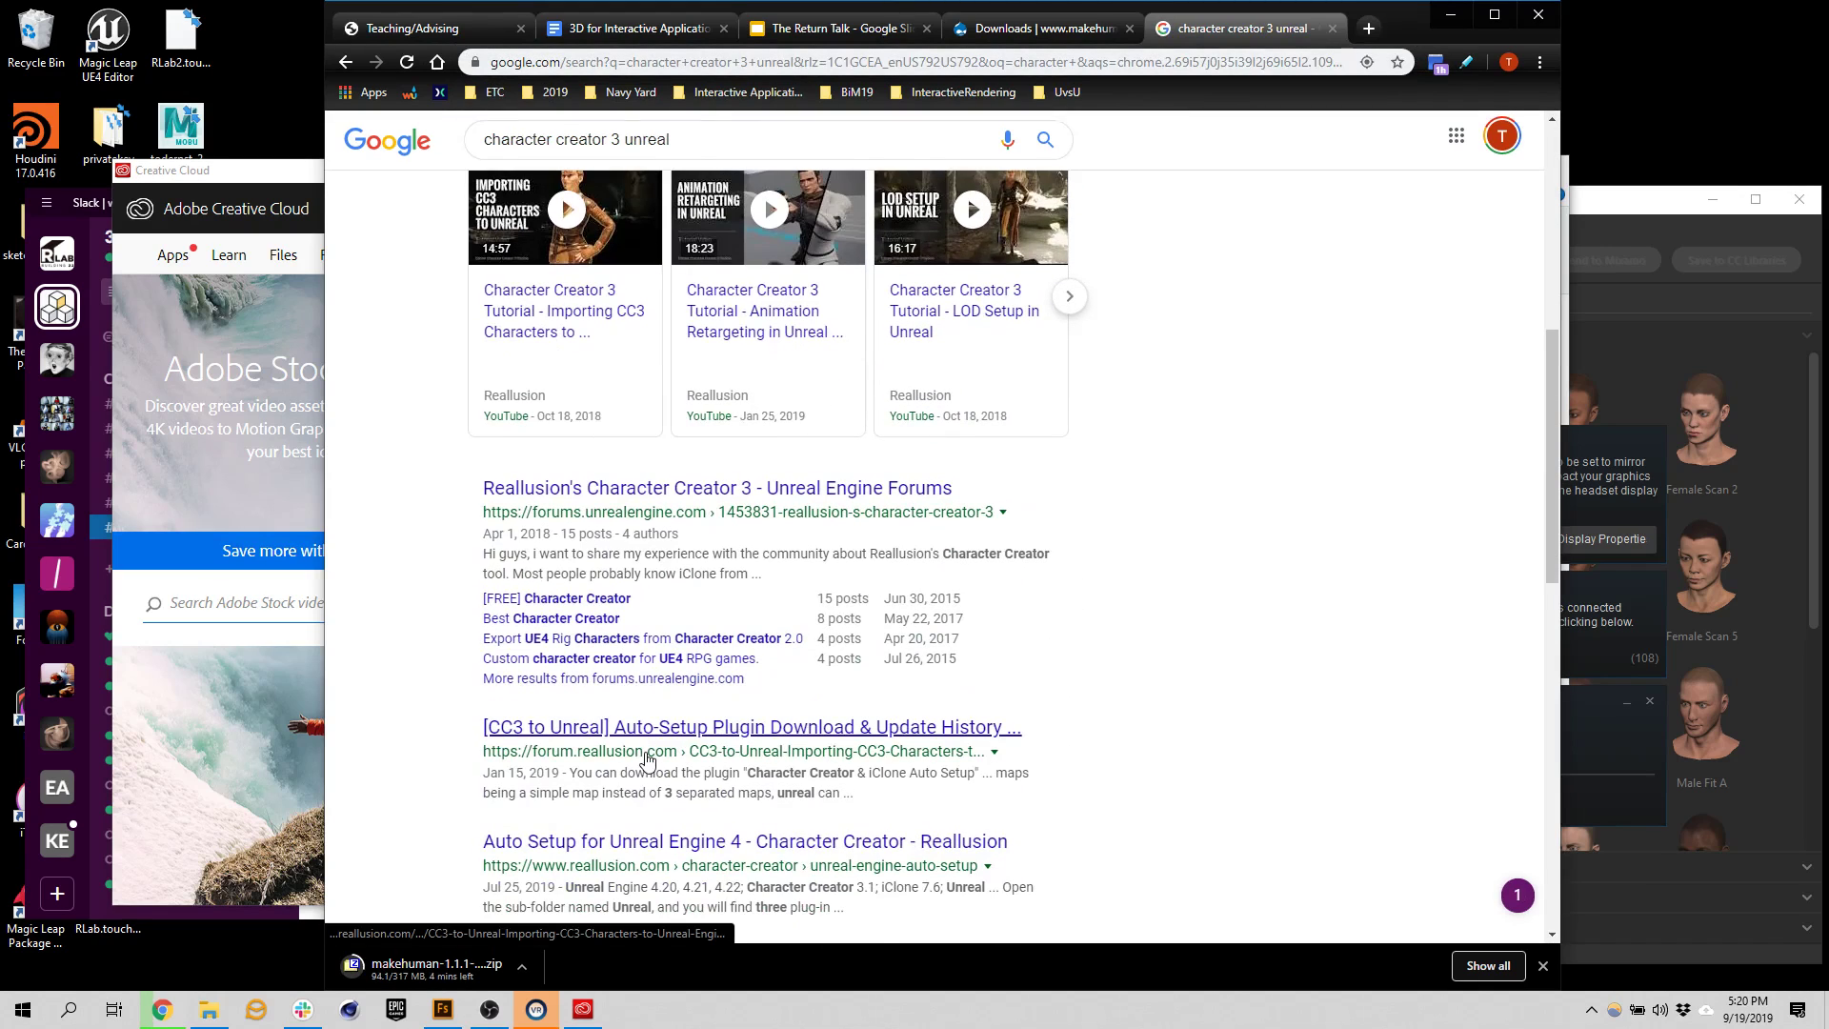
pyautogui.scroll(7, 609, 753)
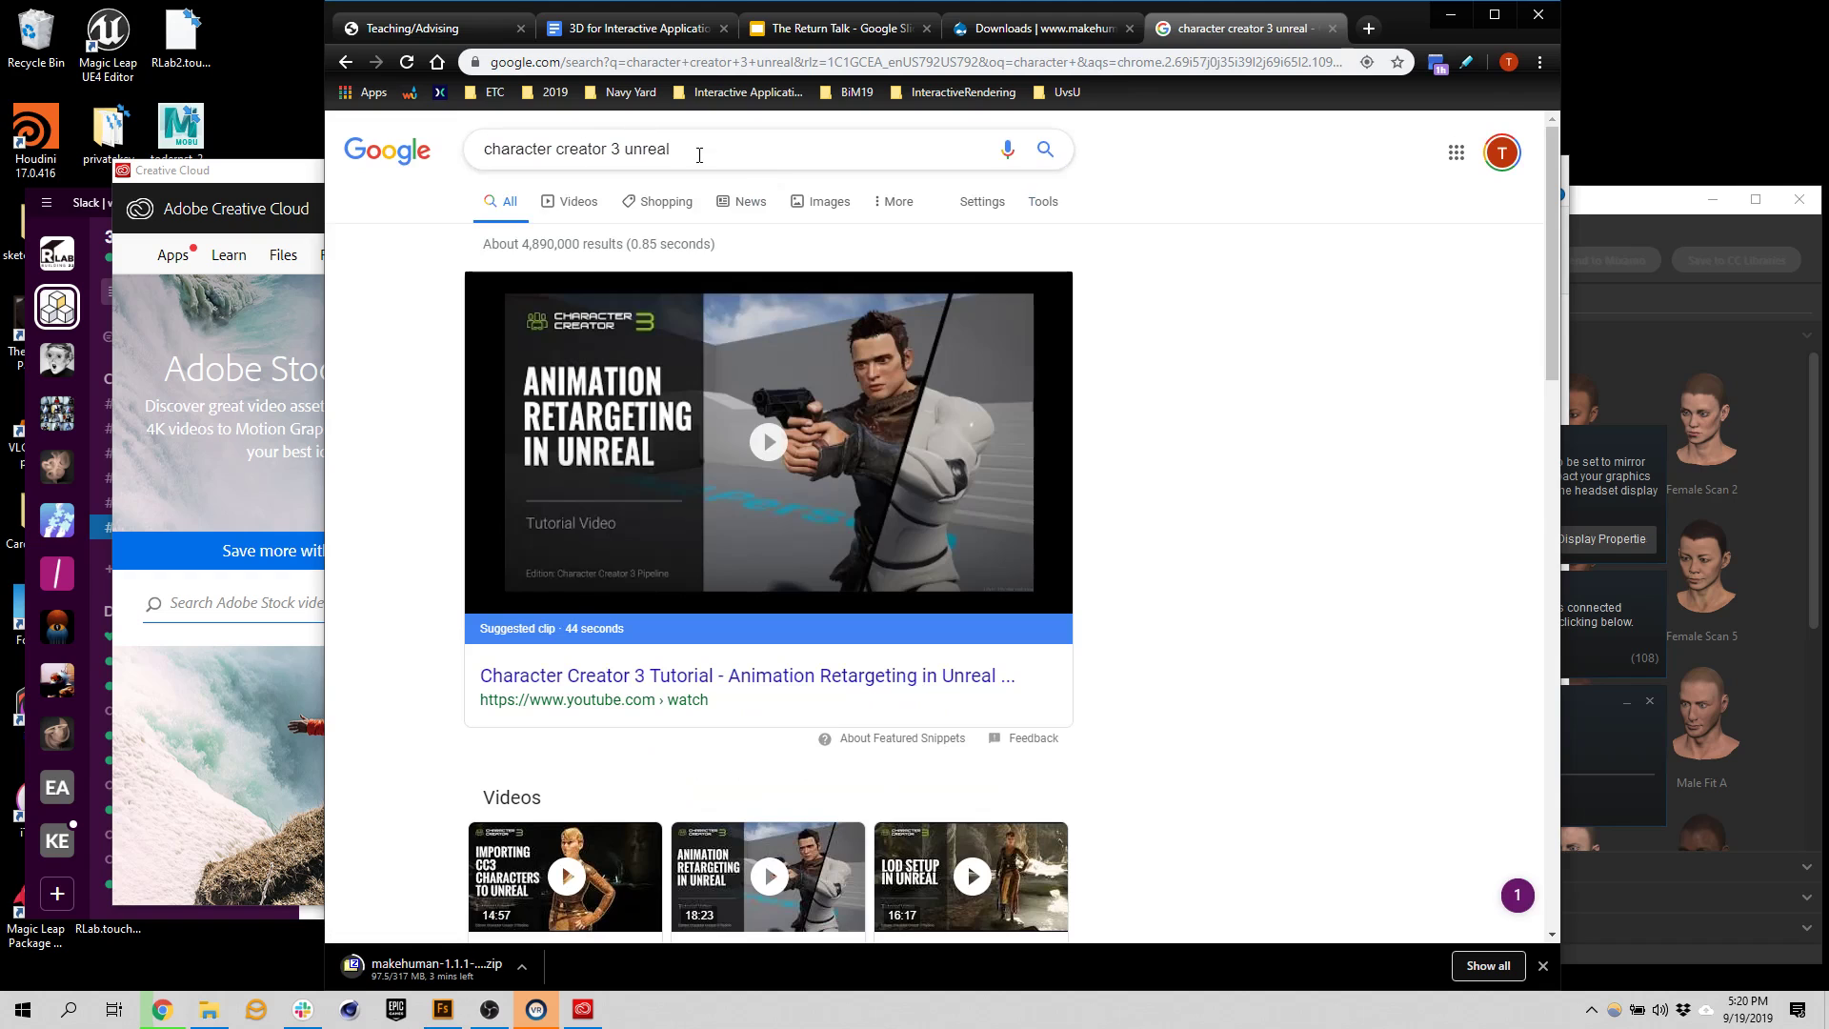
# Shorten the Google search to "character creator 3" and open Reallusion's Character Creator Quality Production page
pyautogui.click(671, 149)
pyautogui.moveTo(671, 149); pyautogui.dragTo(632, 149)
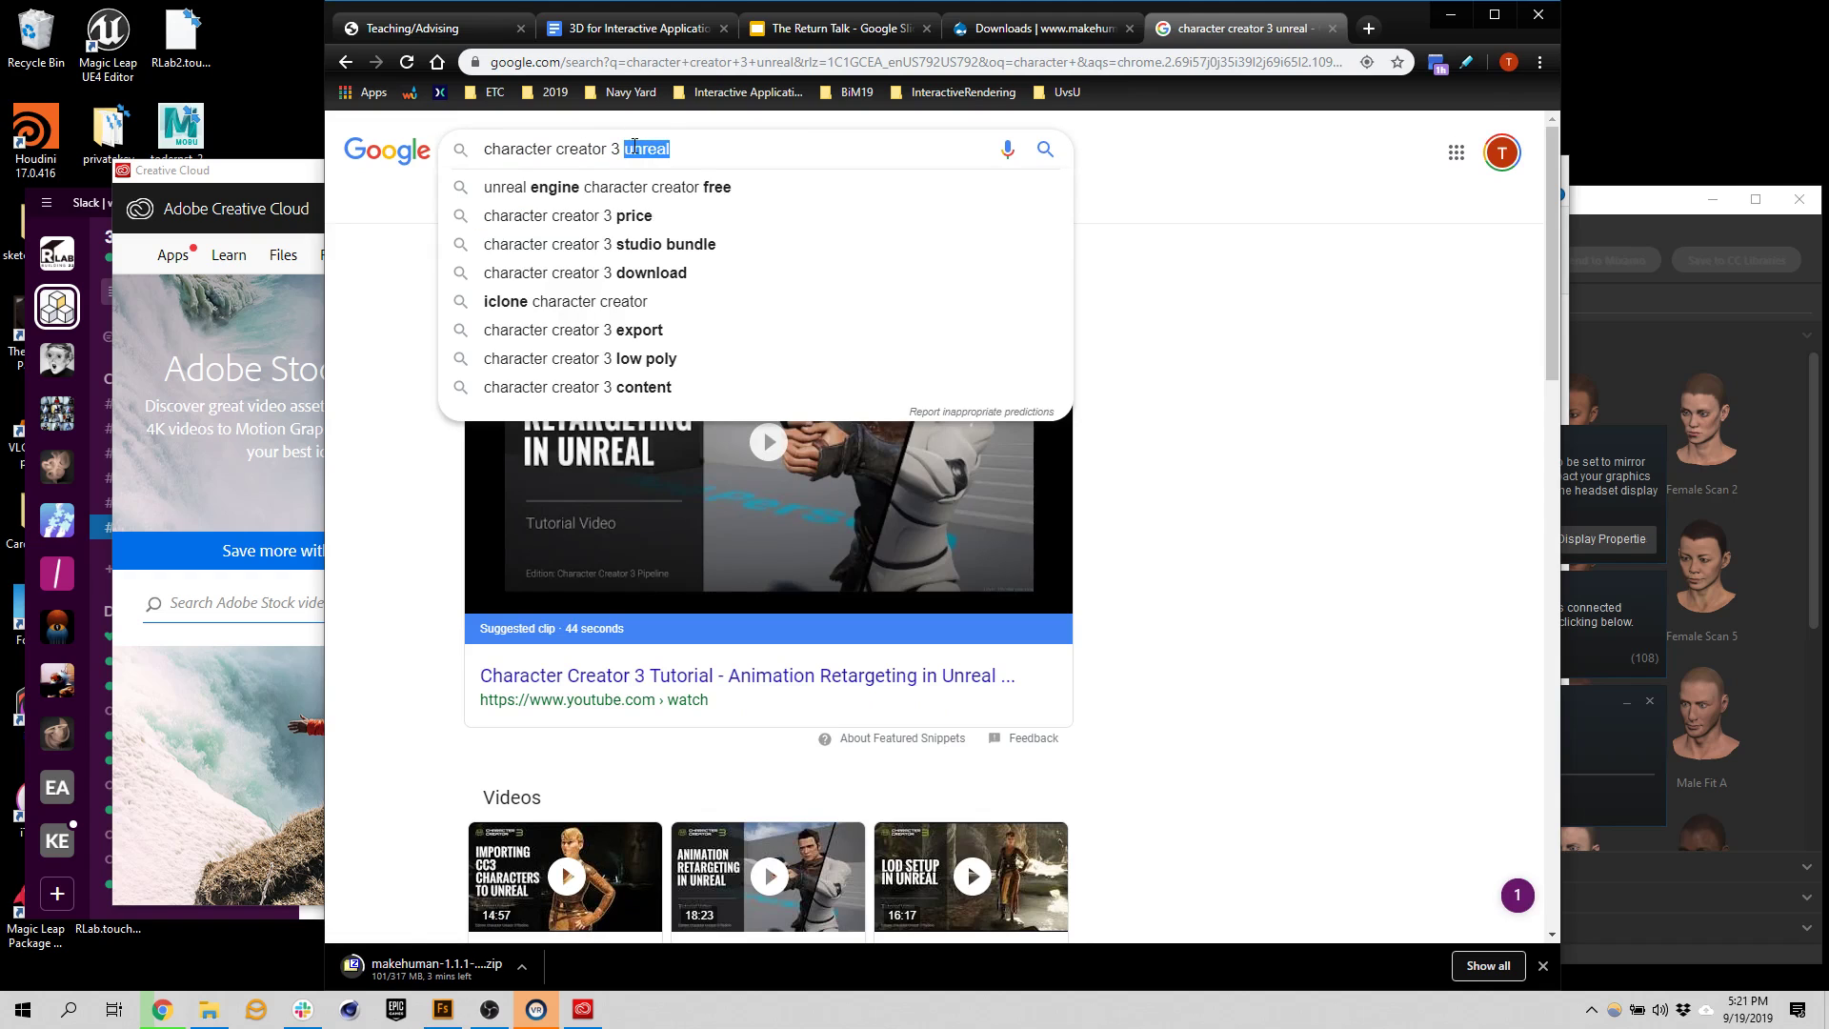
pyautogui.press('BackSpace')
pyautogui.press('Return')
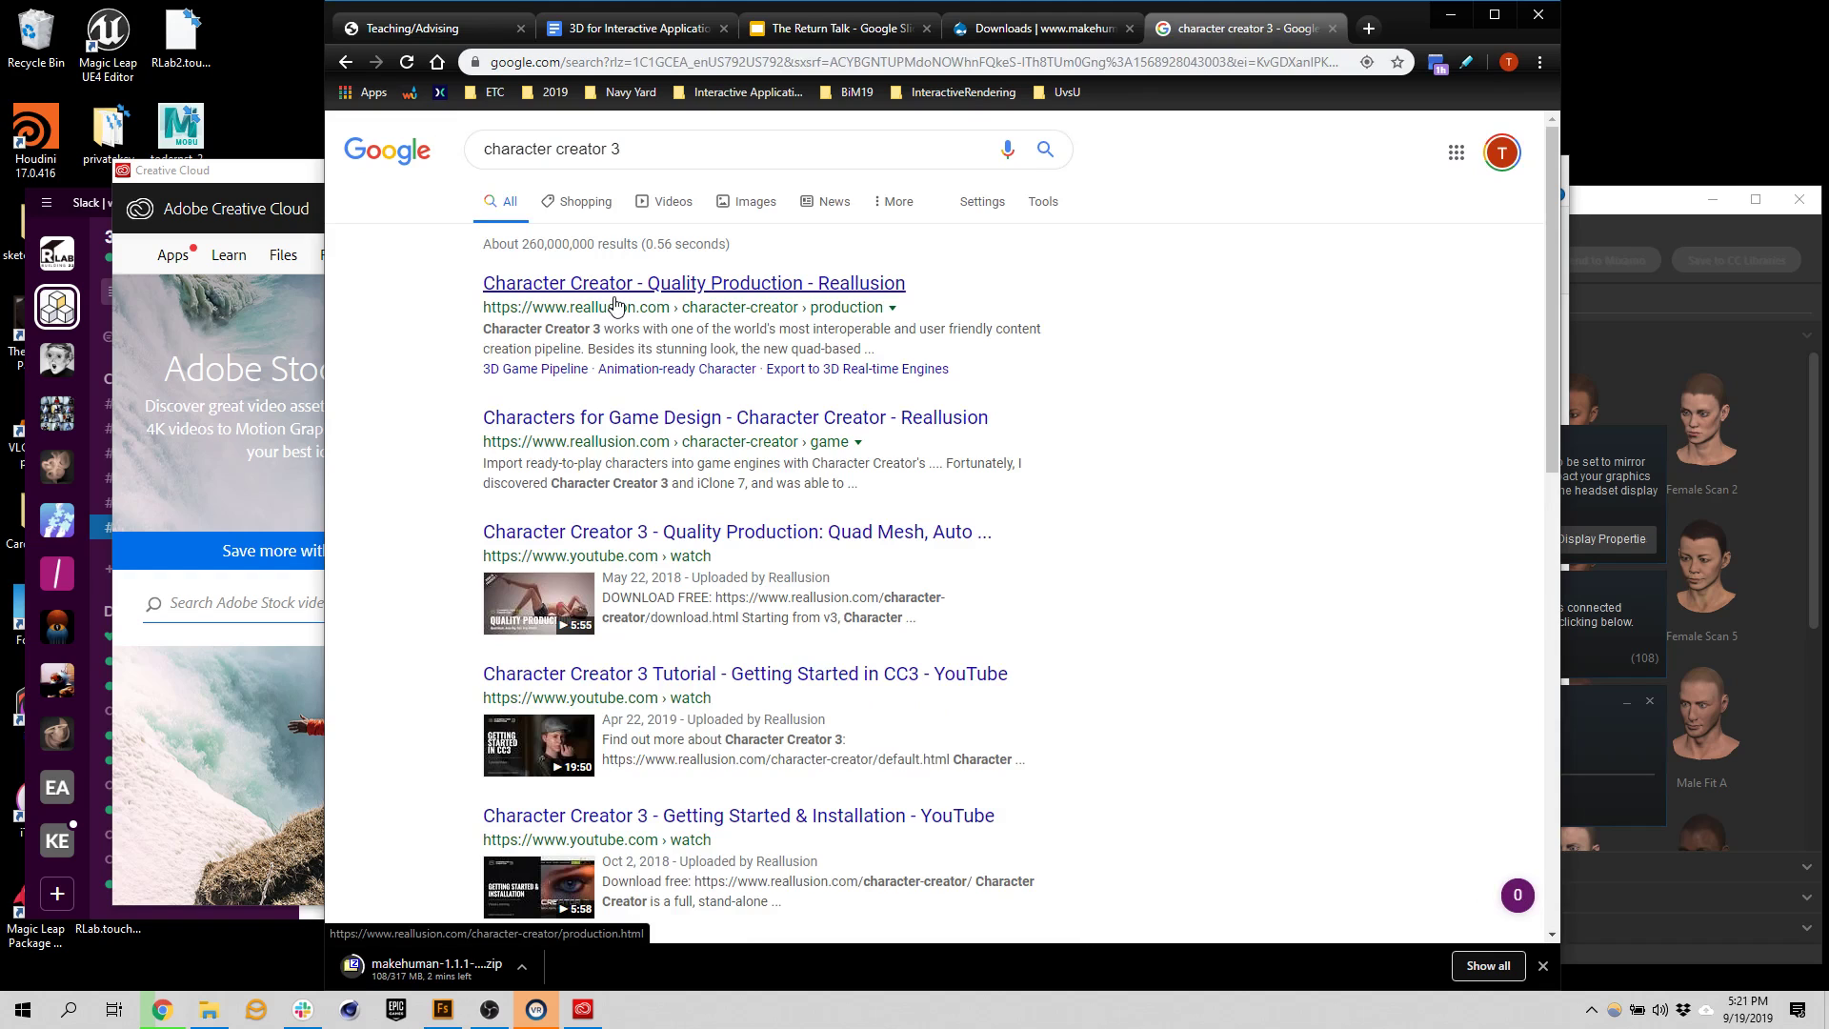
pyautogui.click(614, 303)
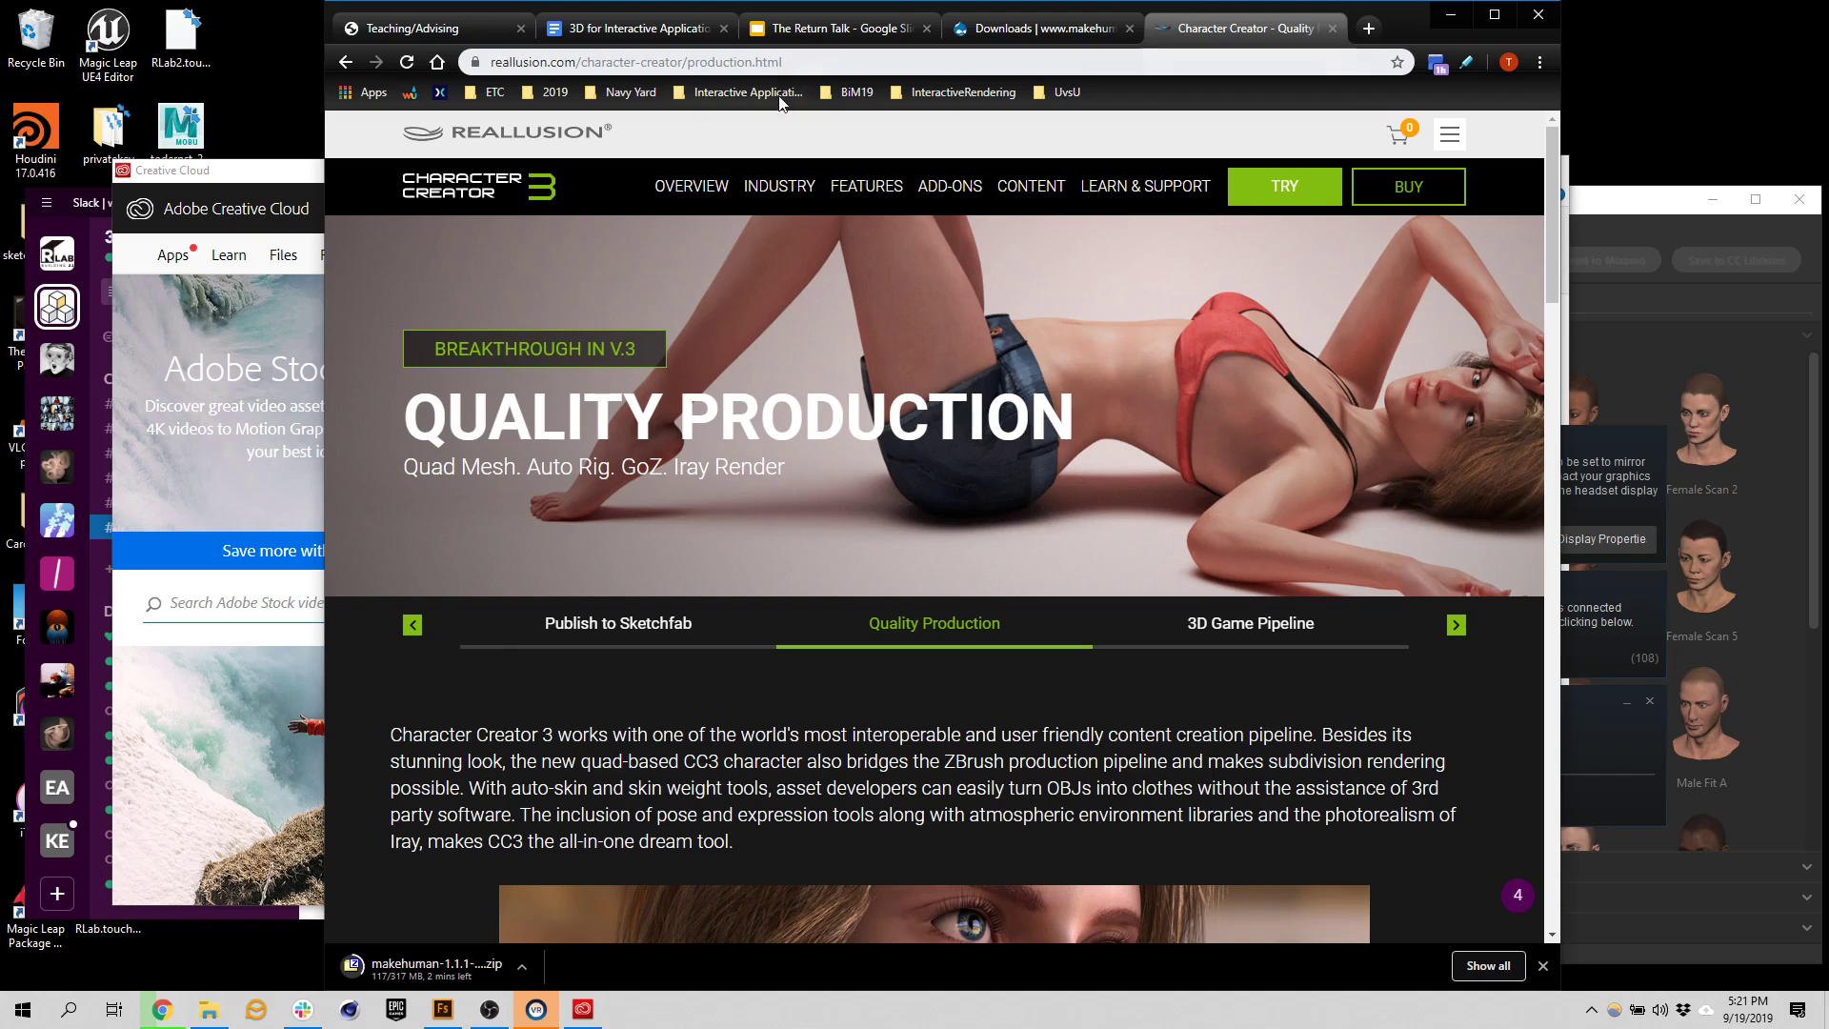
# Copy the Reallusion Character Creator page address and post it in the #week03 channel in Slack
pyautogui.click(787, 63)
pyautogui.hotkey('ctrl', 'c')
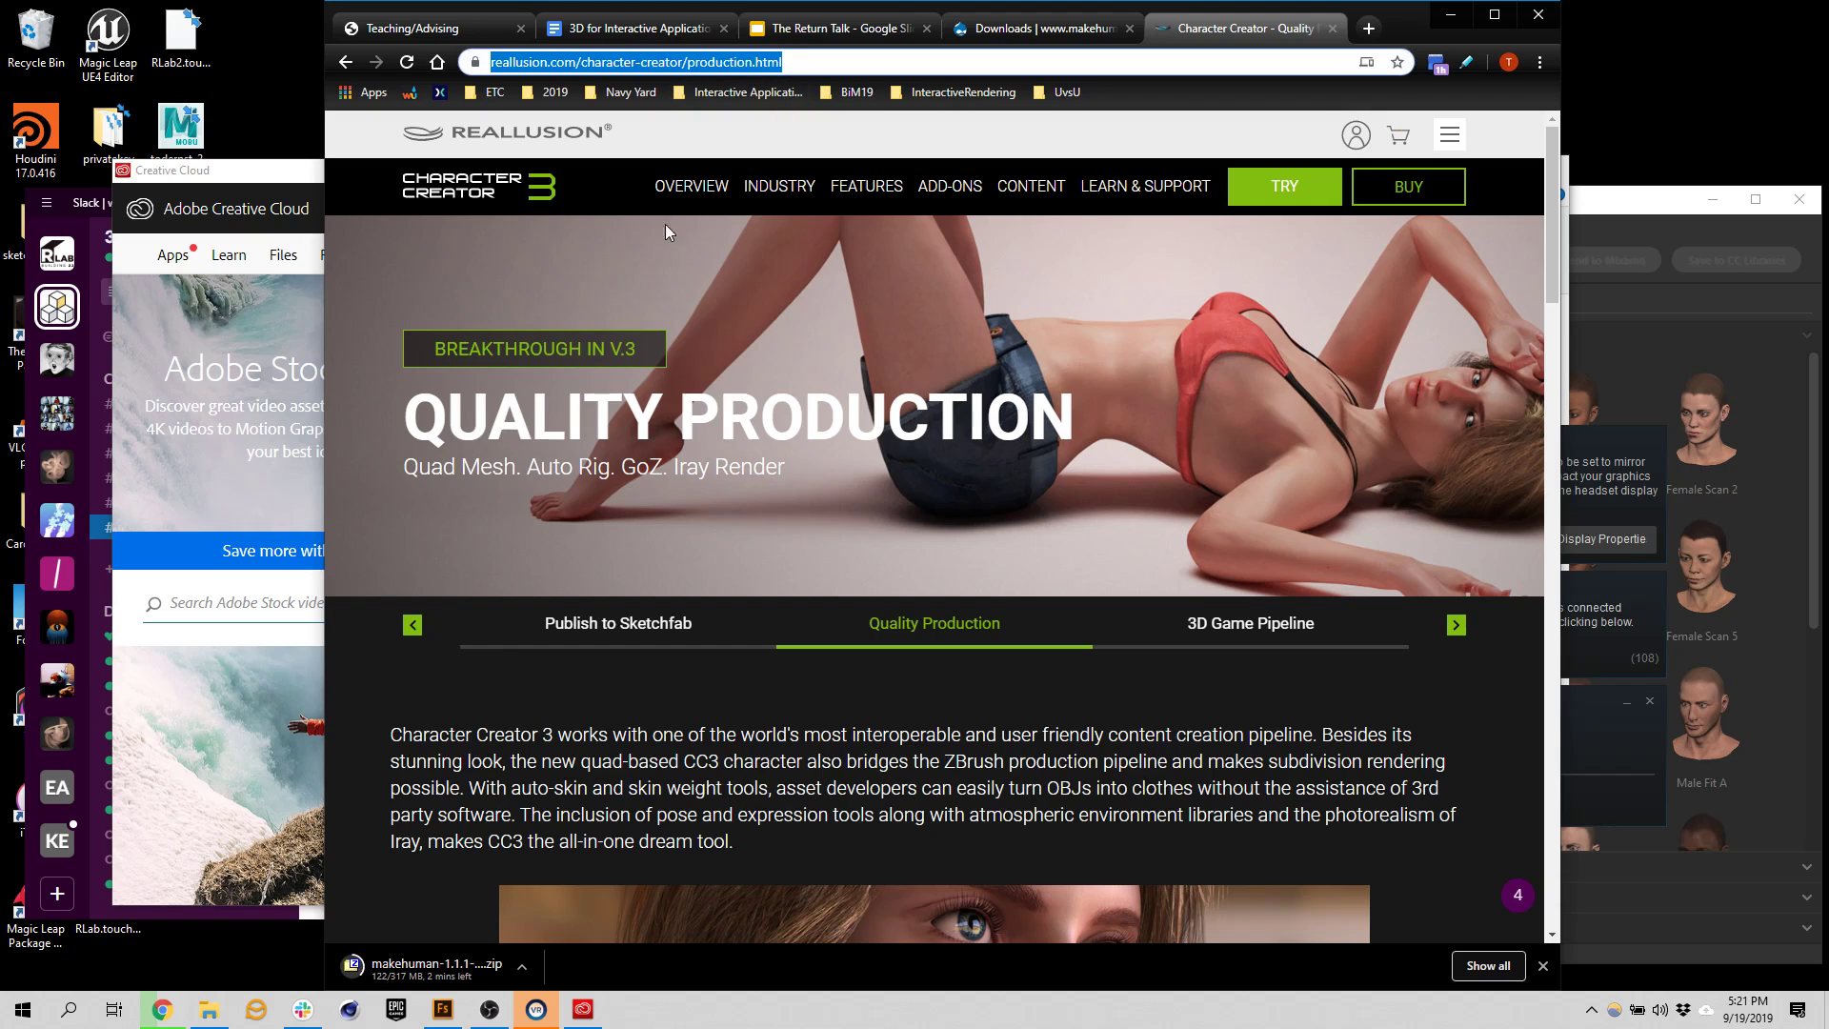
pyautogui.click(229, 170)
pyautogui.moveTo(229, 169); pyautogui.dragTo(384, 95)
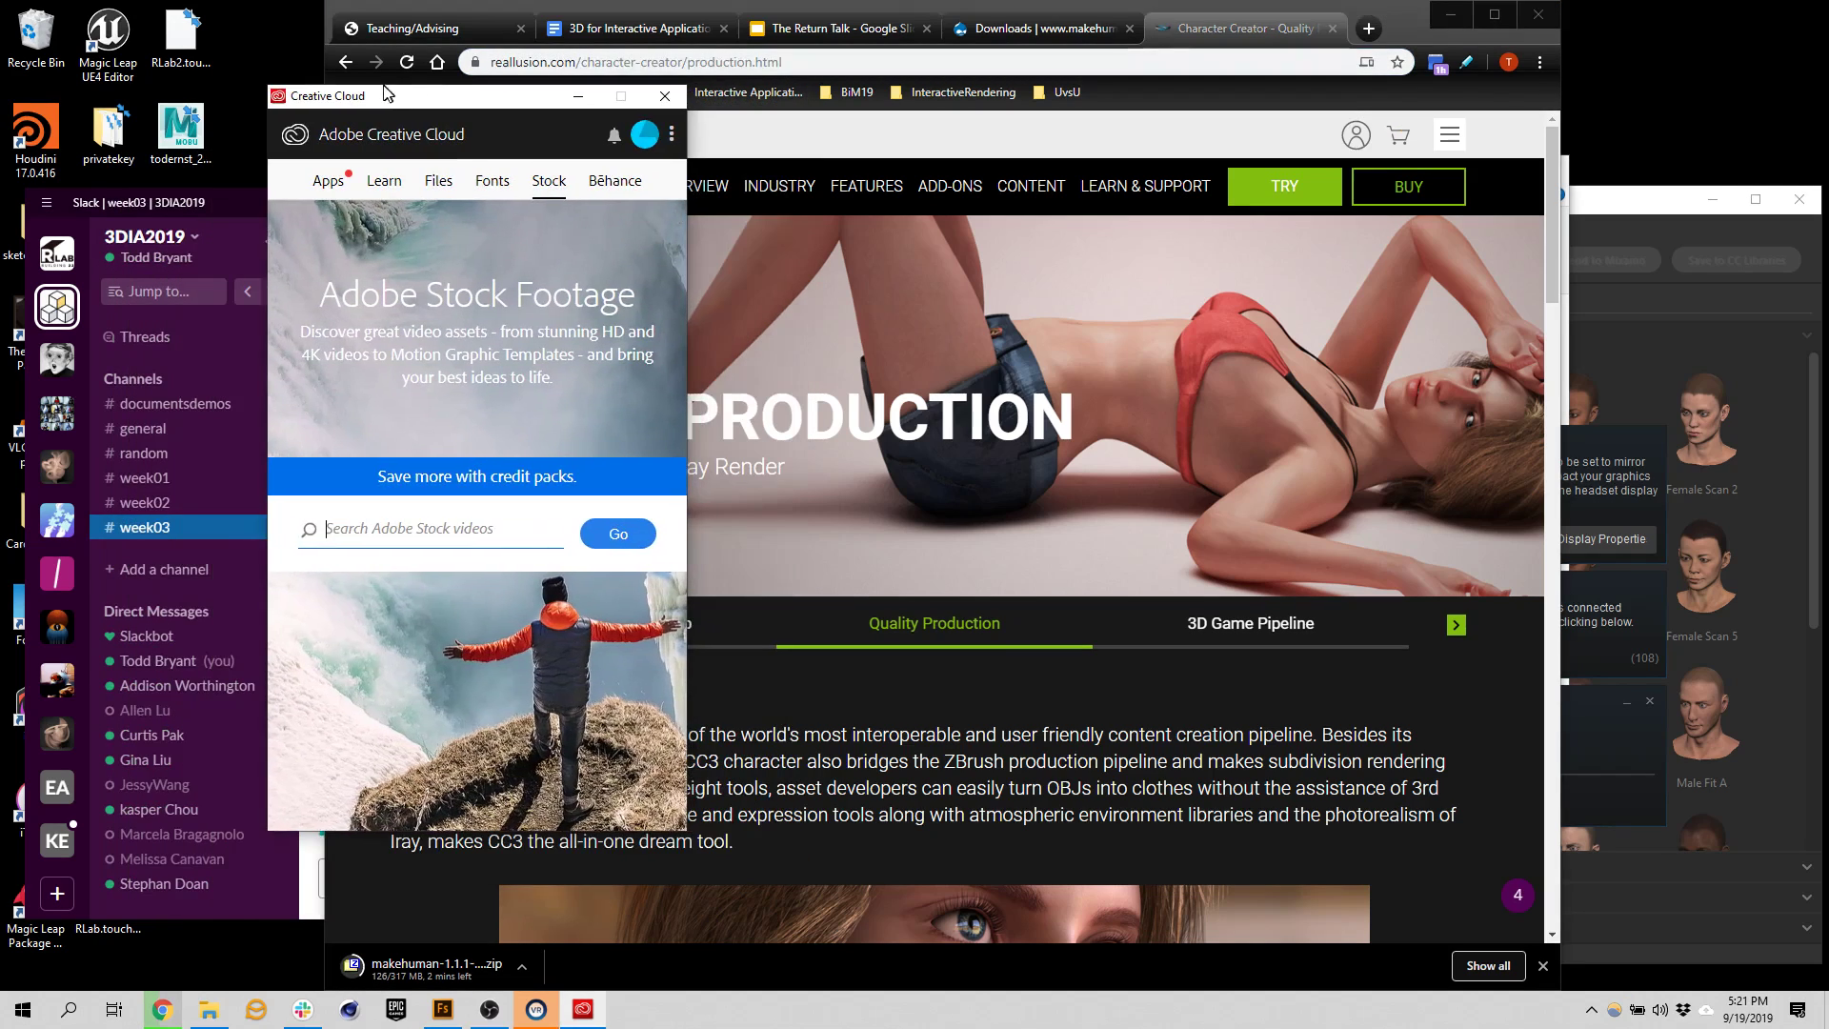
pyautogui.click(209, 204)
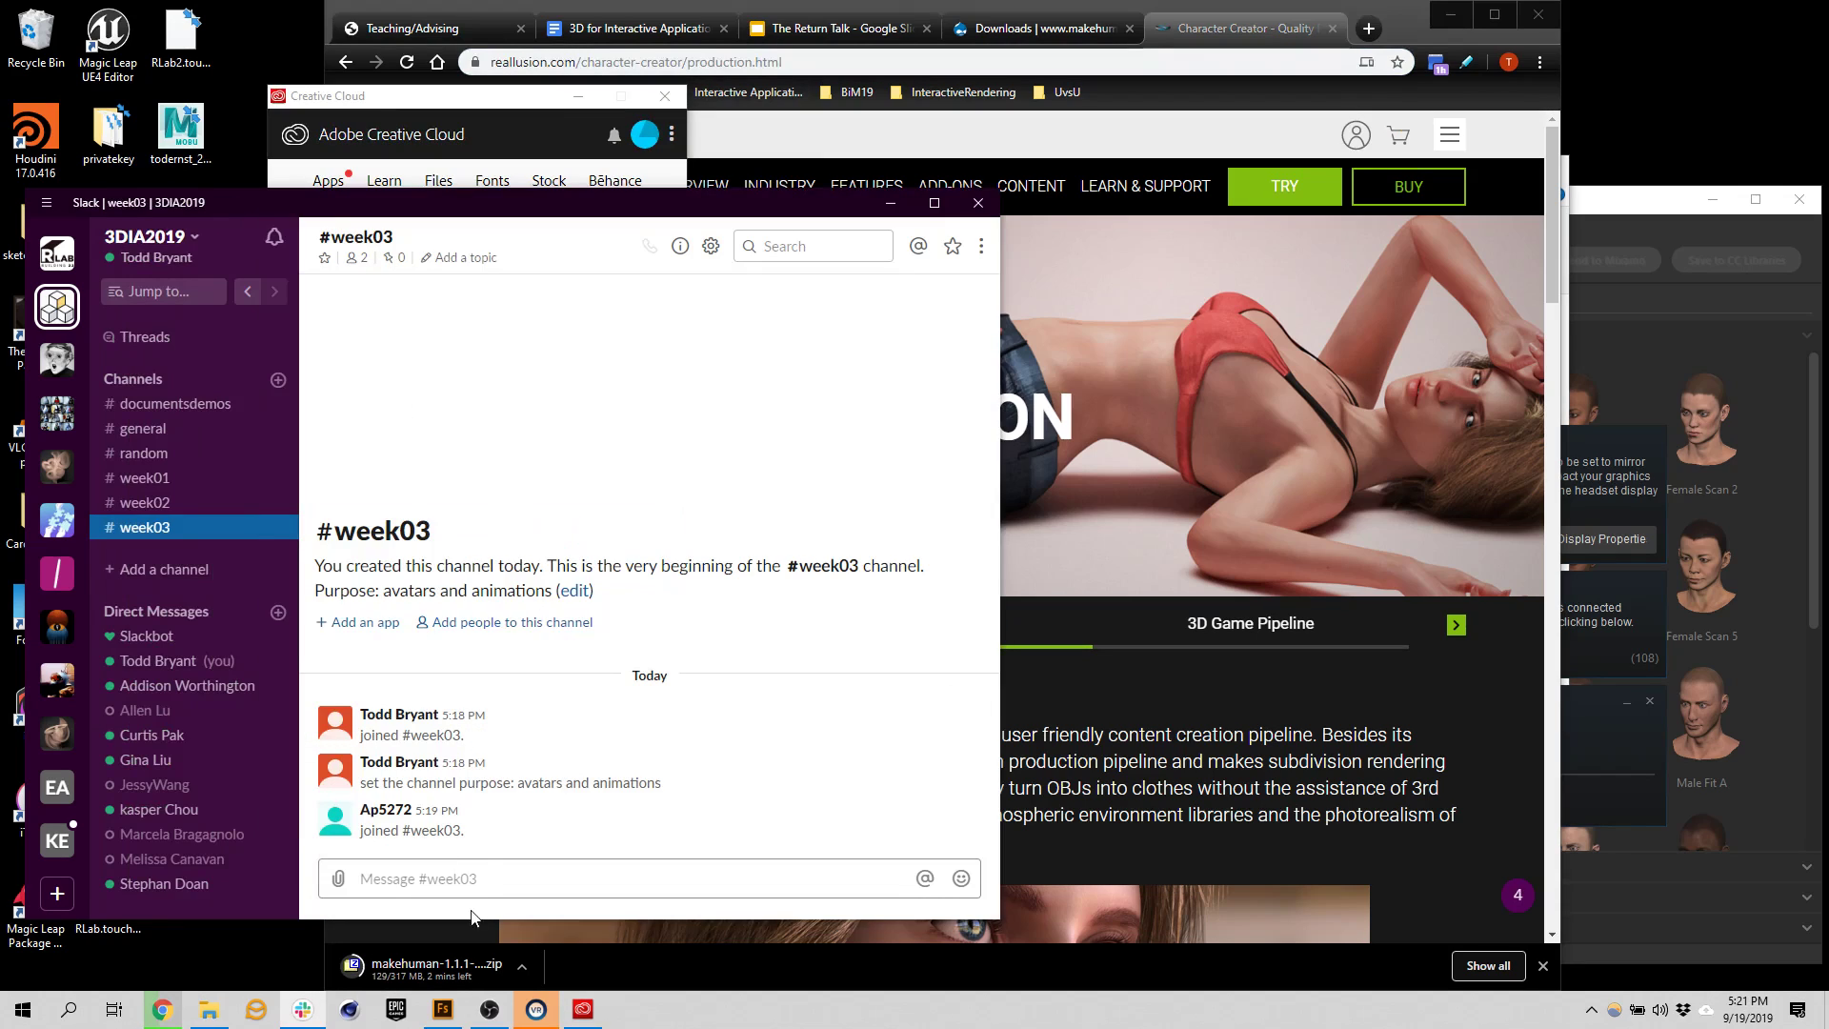
pyautogui.click(482, 875)
pyautogui.hotkey('ctrl', 'v')
pyautogui.press('Return')
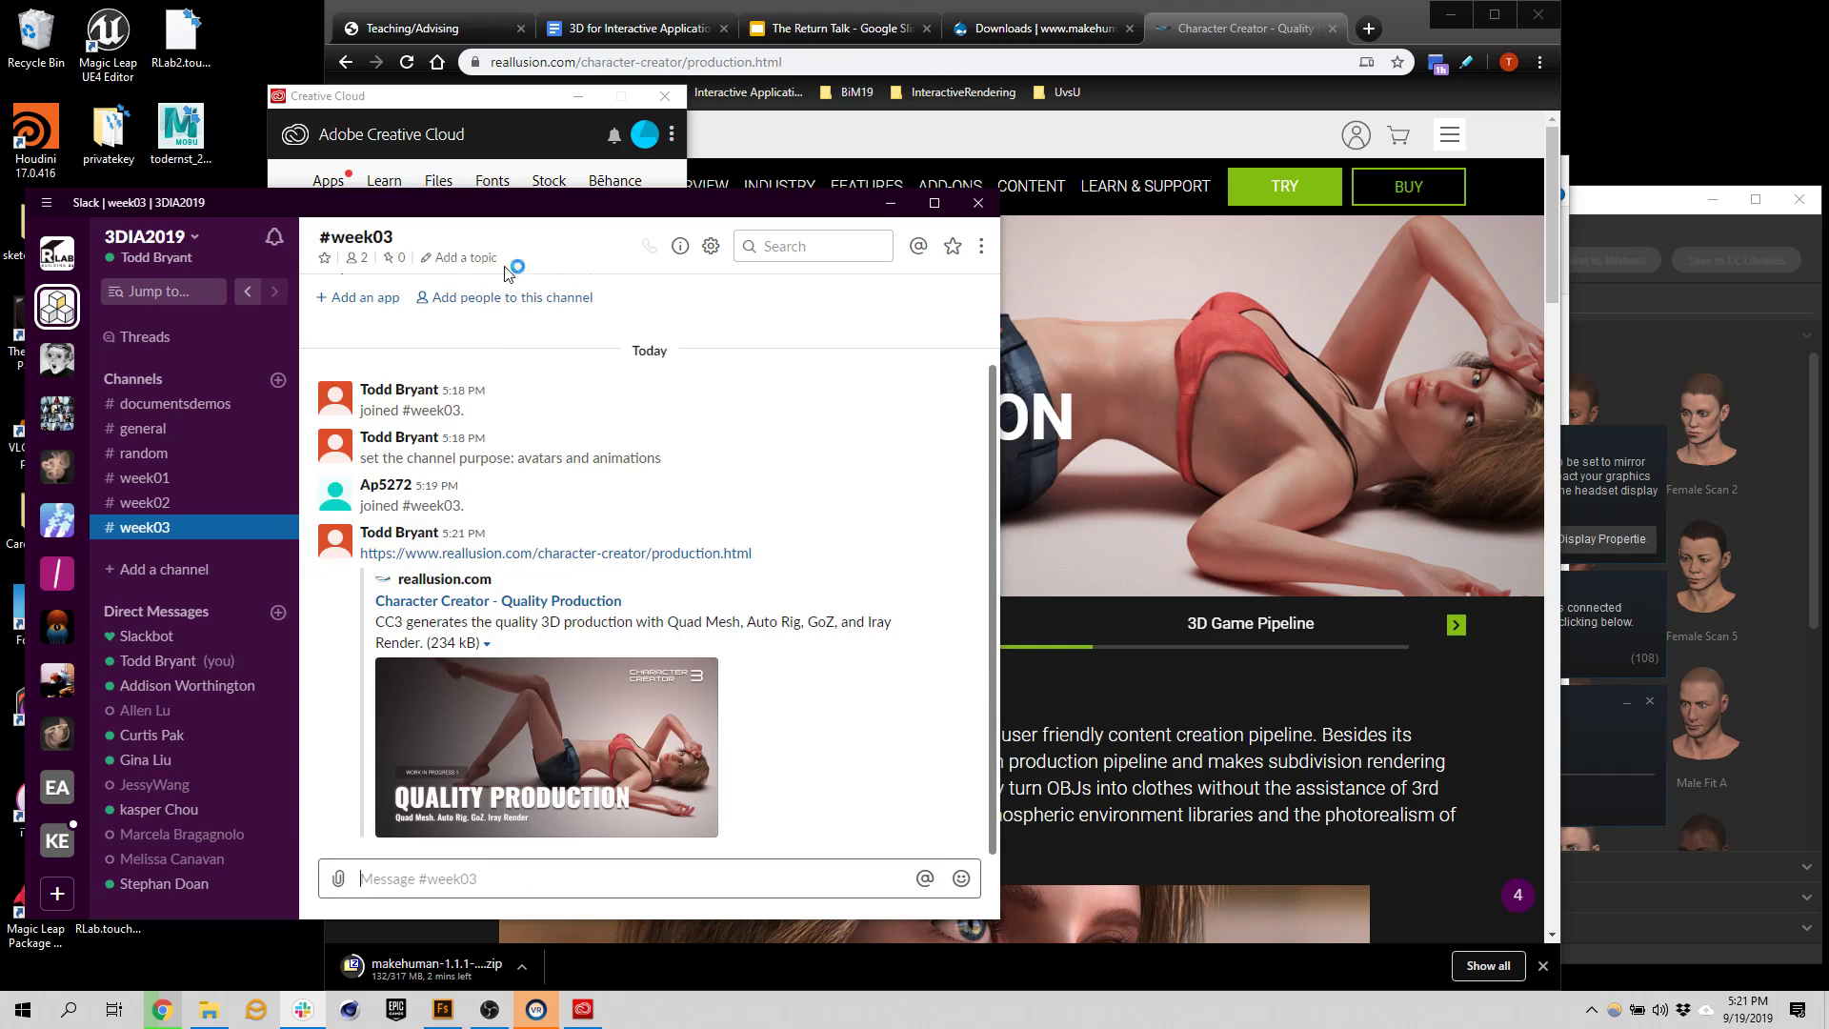
# Back in the browser, search for "morph3d" and open the maketafi.com result to view the Tafi home page
pyautogui.click(1125, 63)
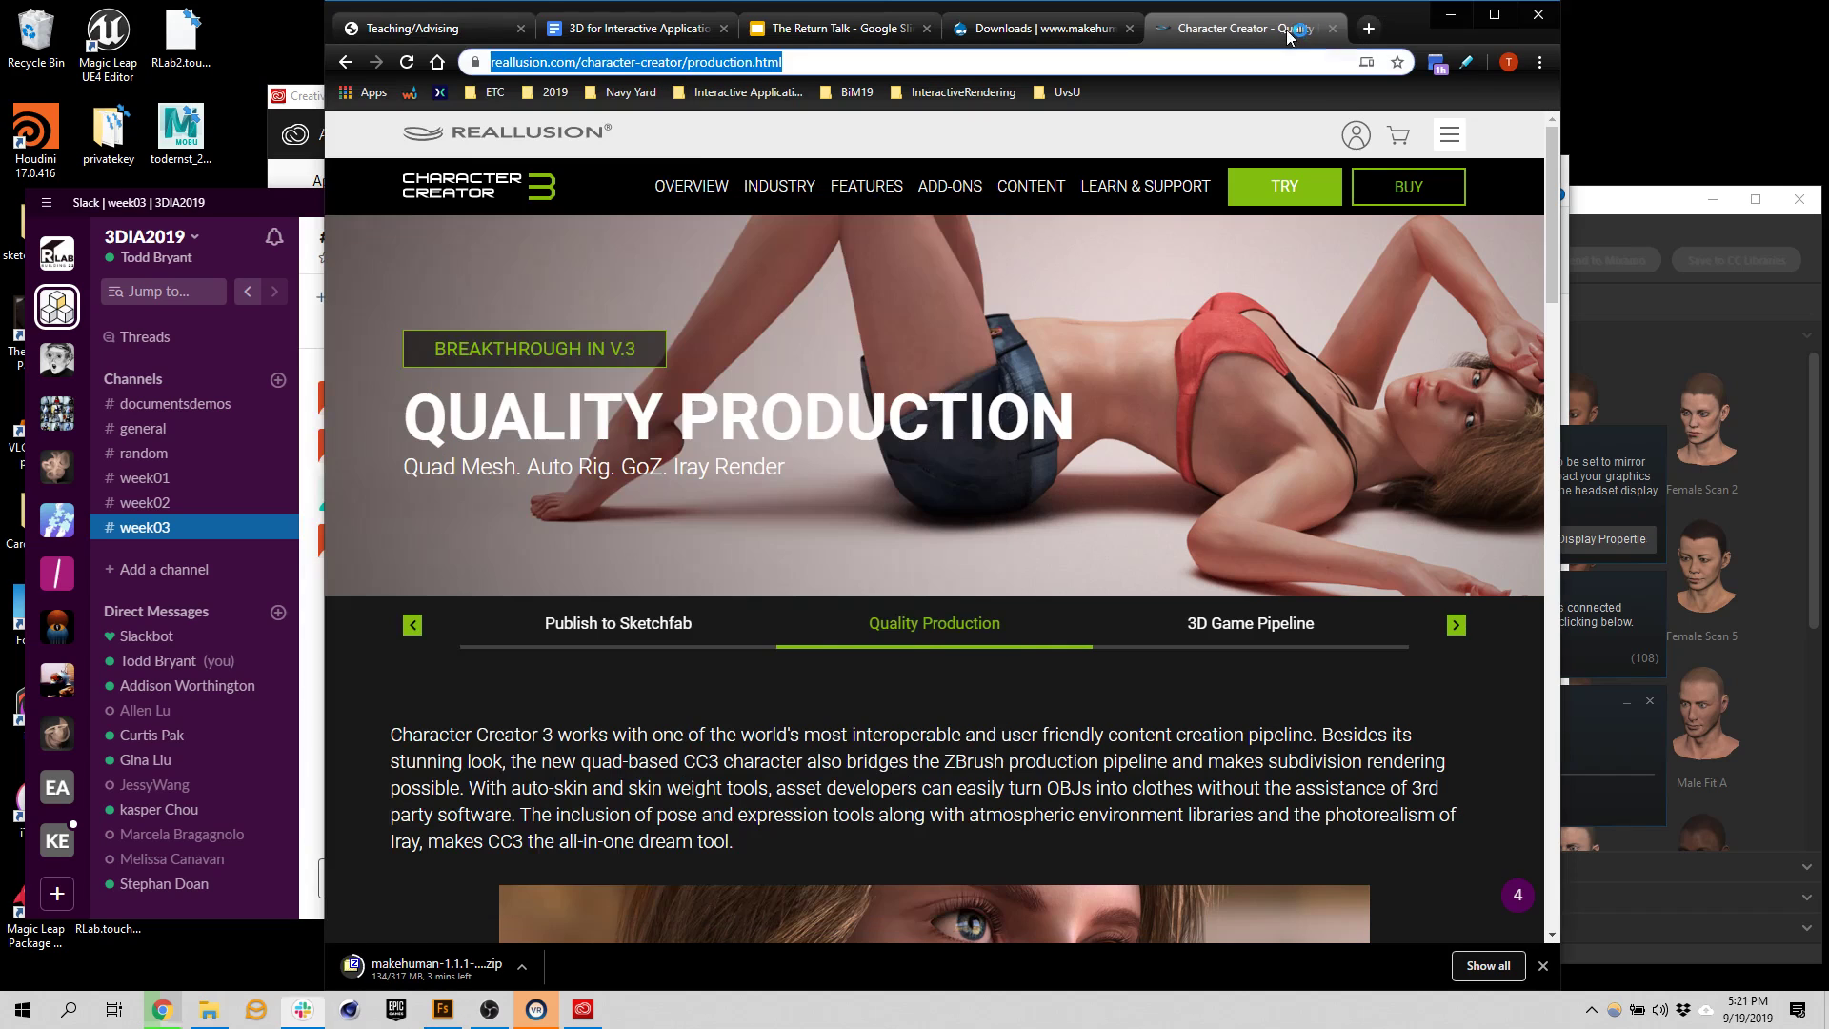
pyautogui.write('morph3d')
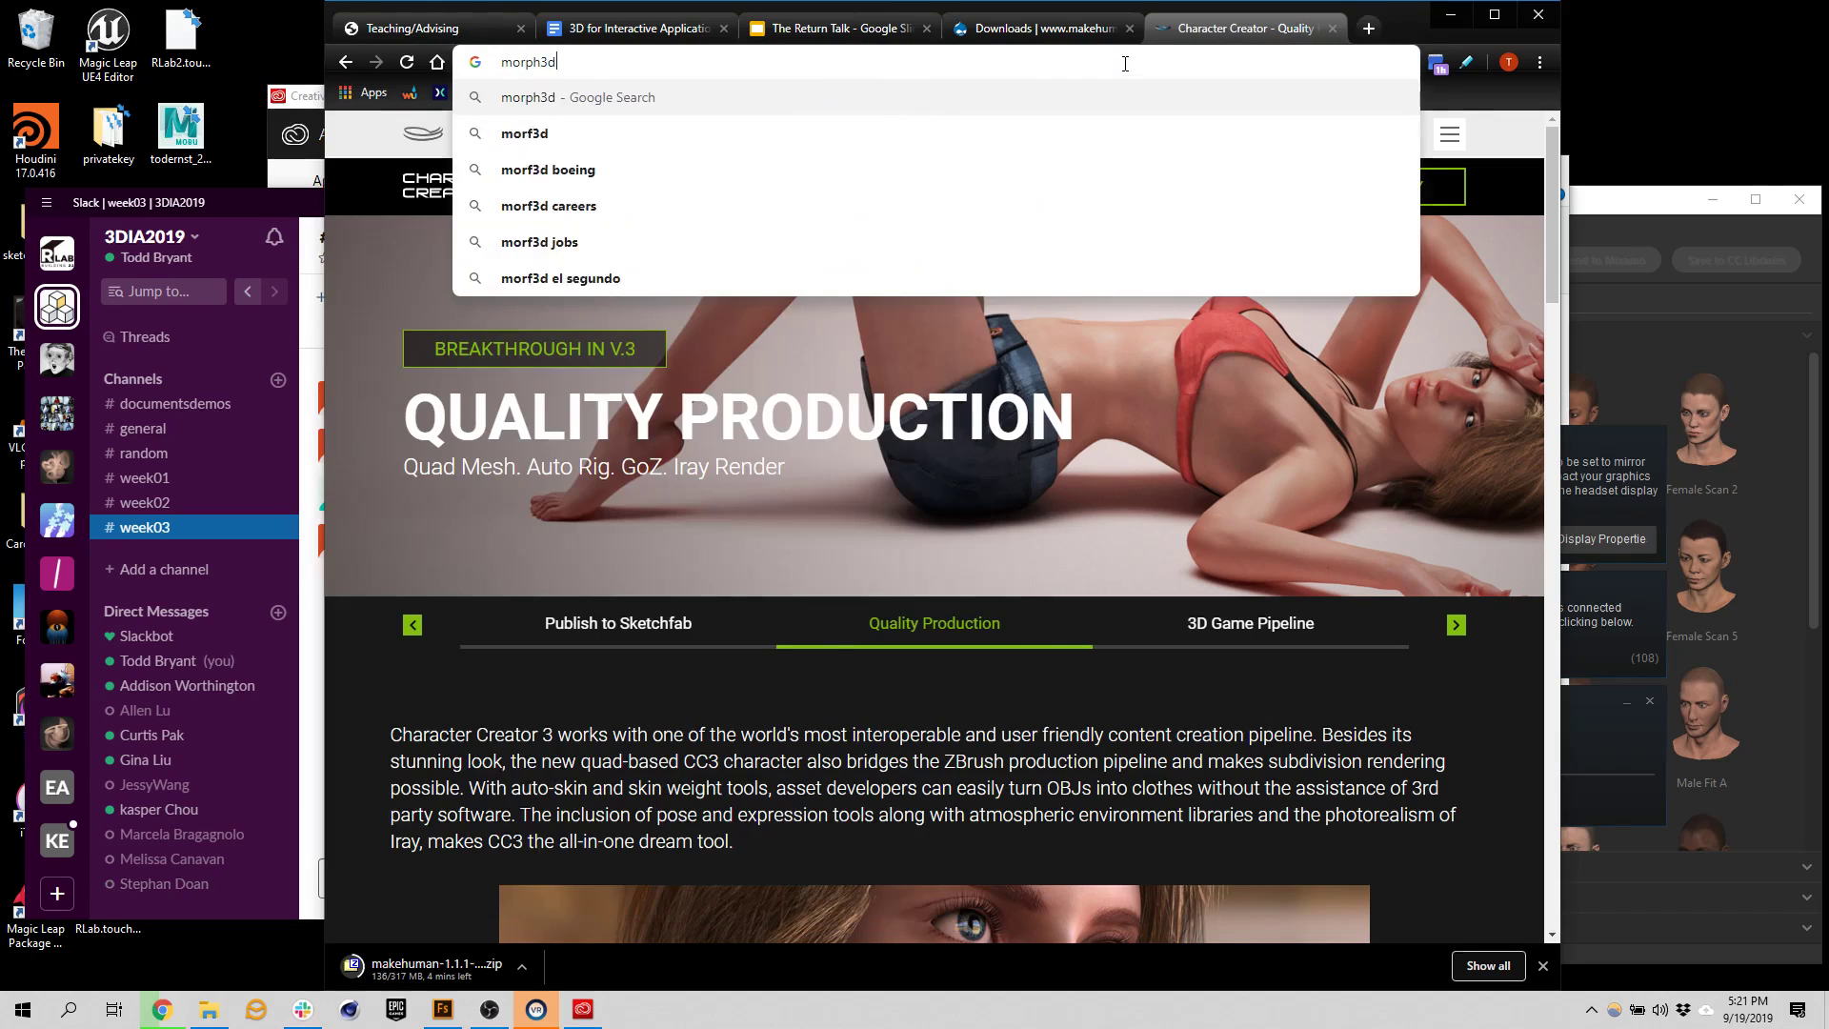
pyautogui.press('Return')
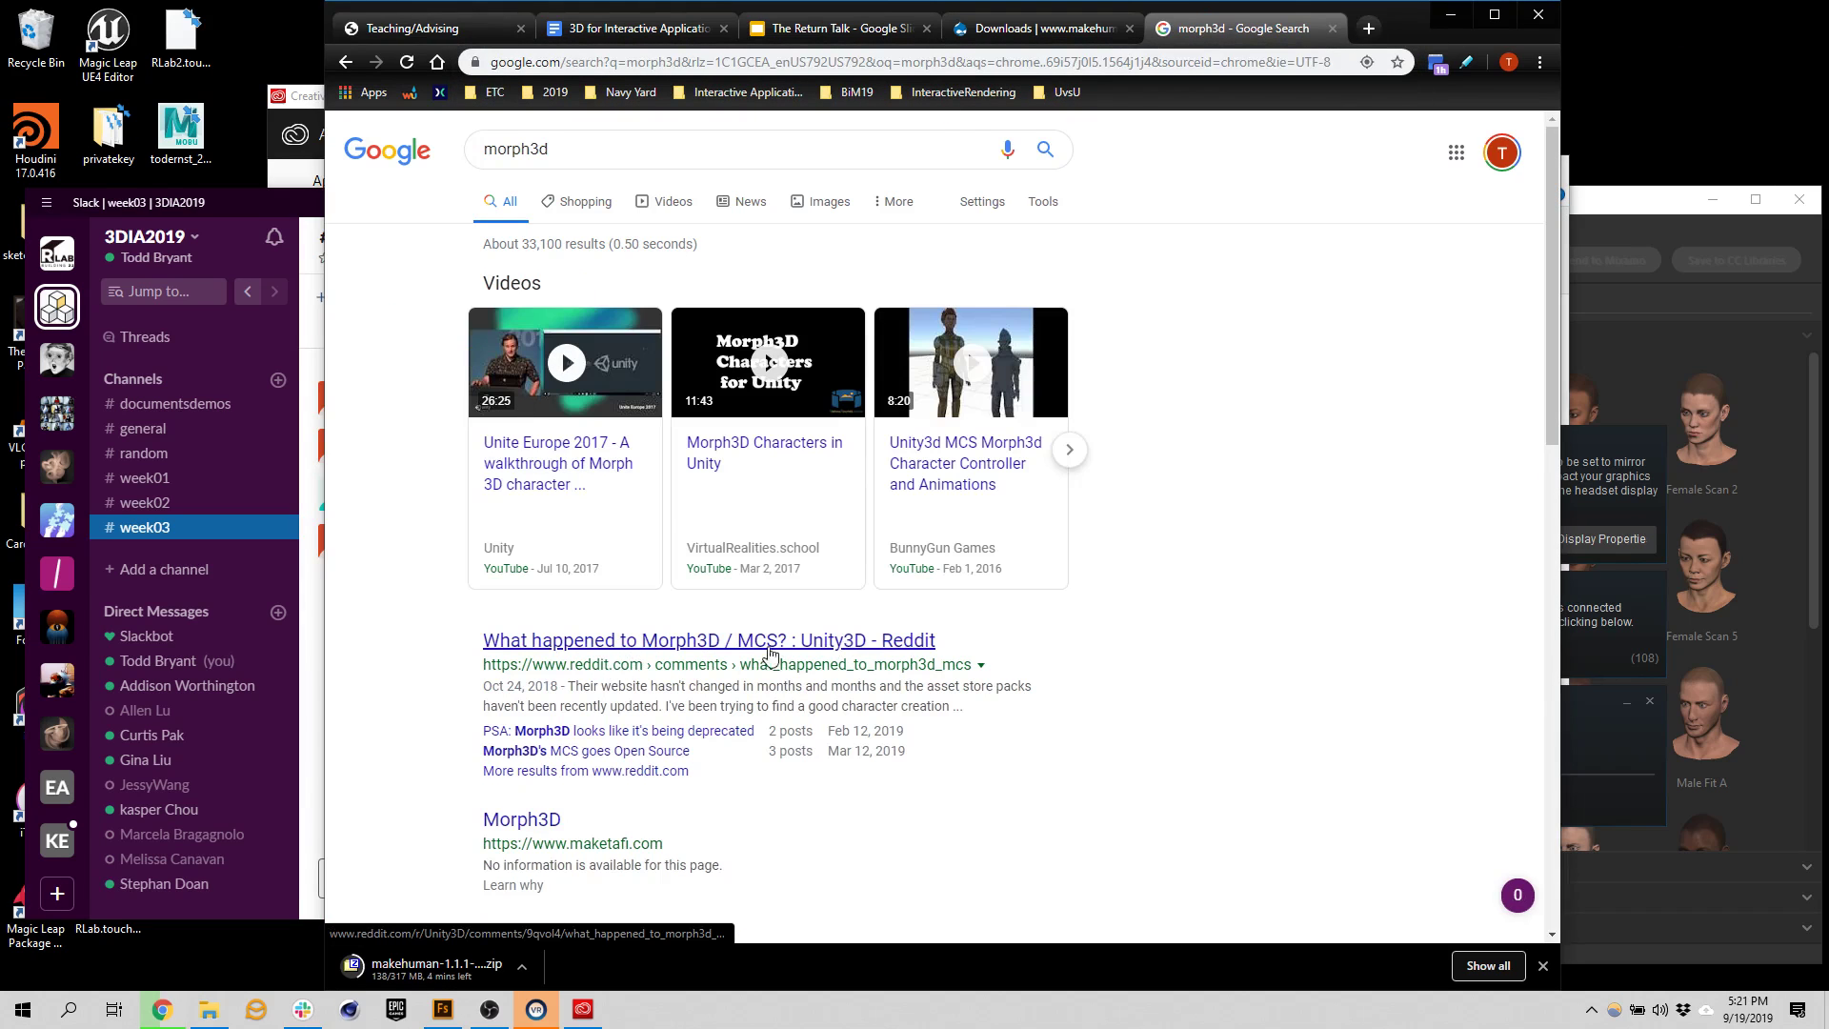
pyautogui.scroll(-2, 637, 648)
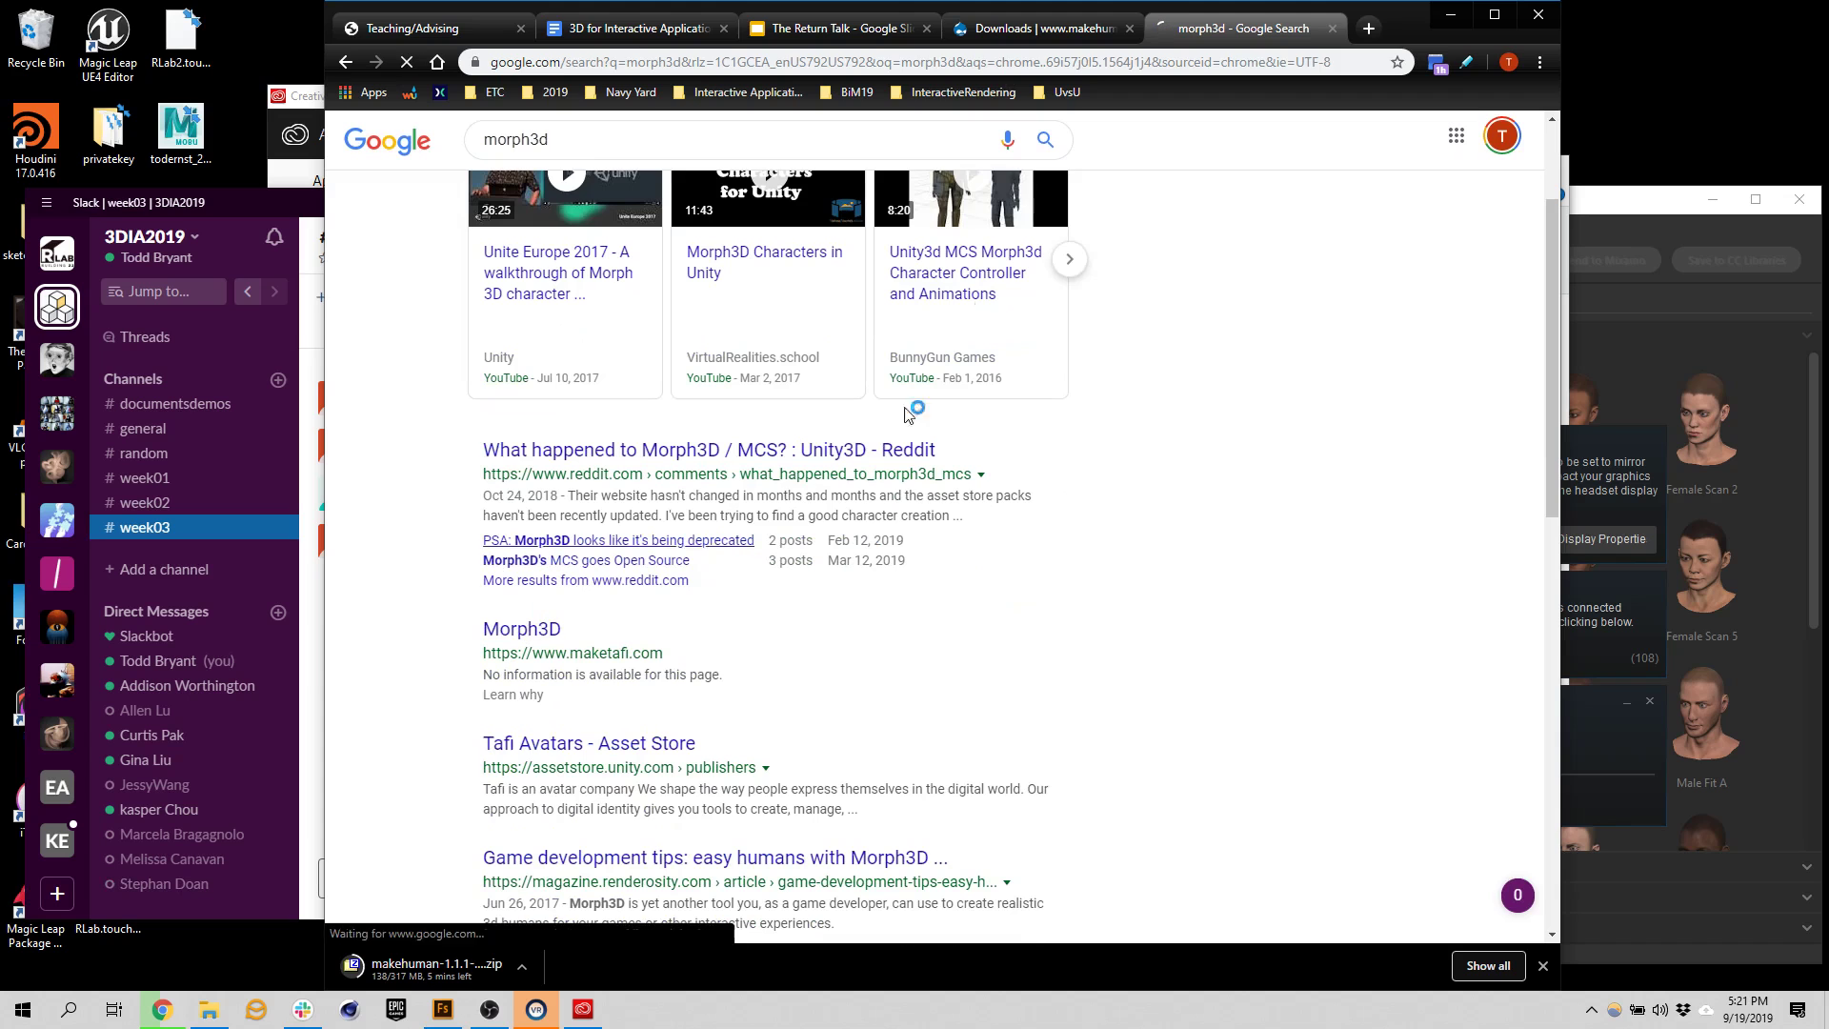
pyautogui.moveTo(756, 382)
pyautogui.click(552, 631)
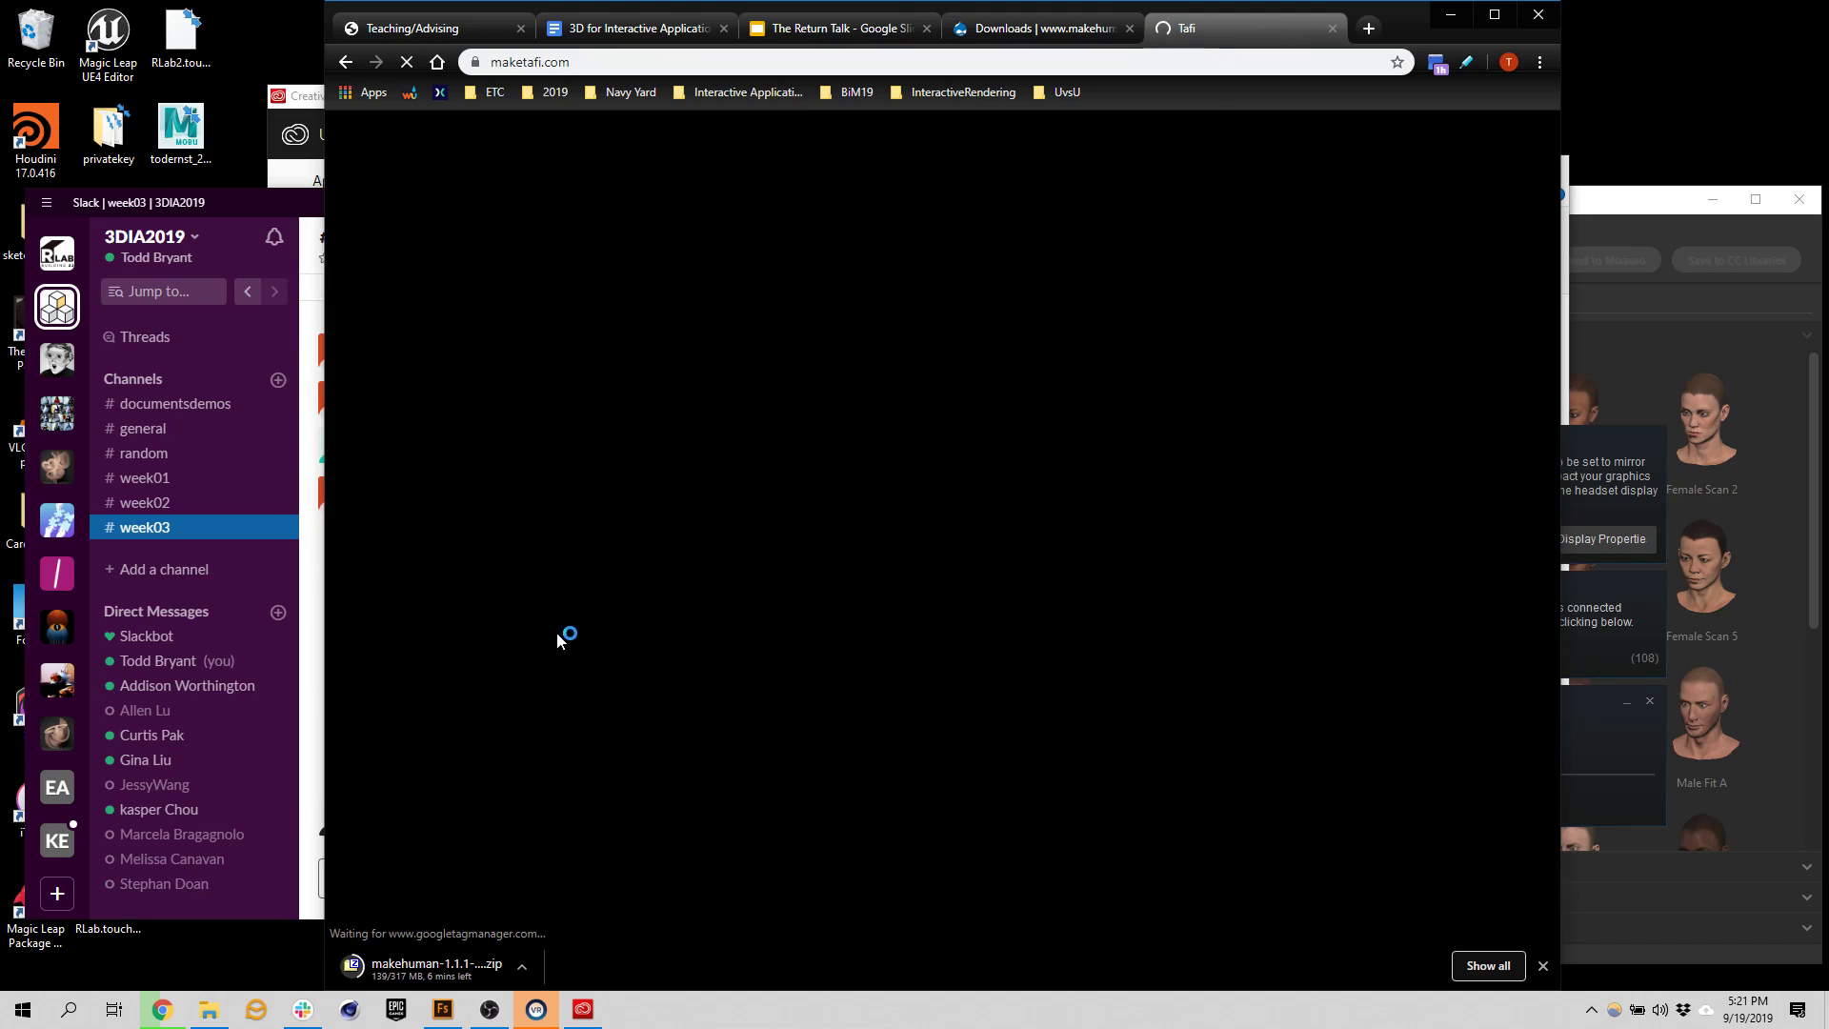
pyautogui.scroll(-5, 842, 315)
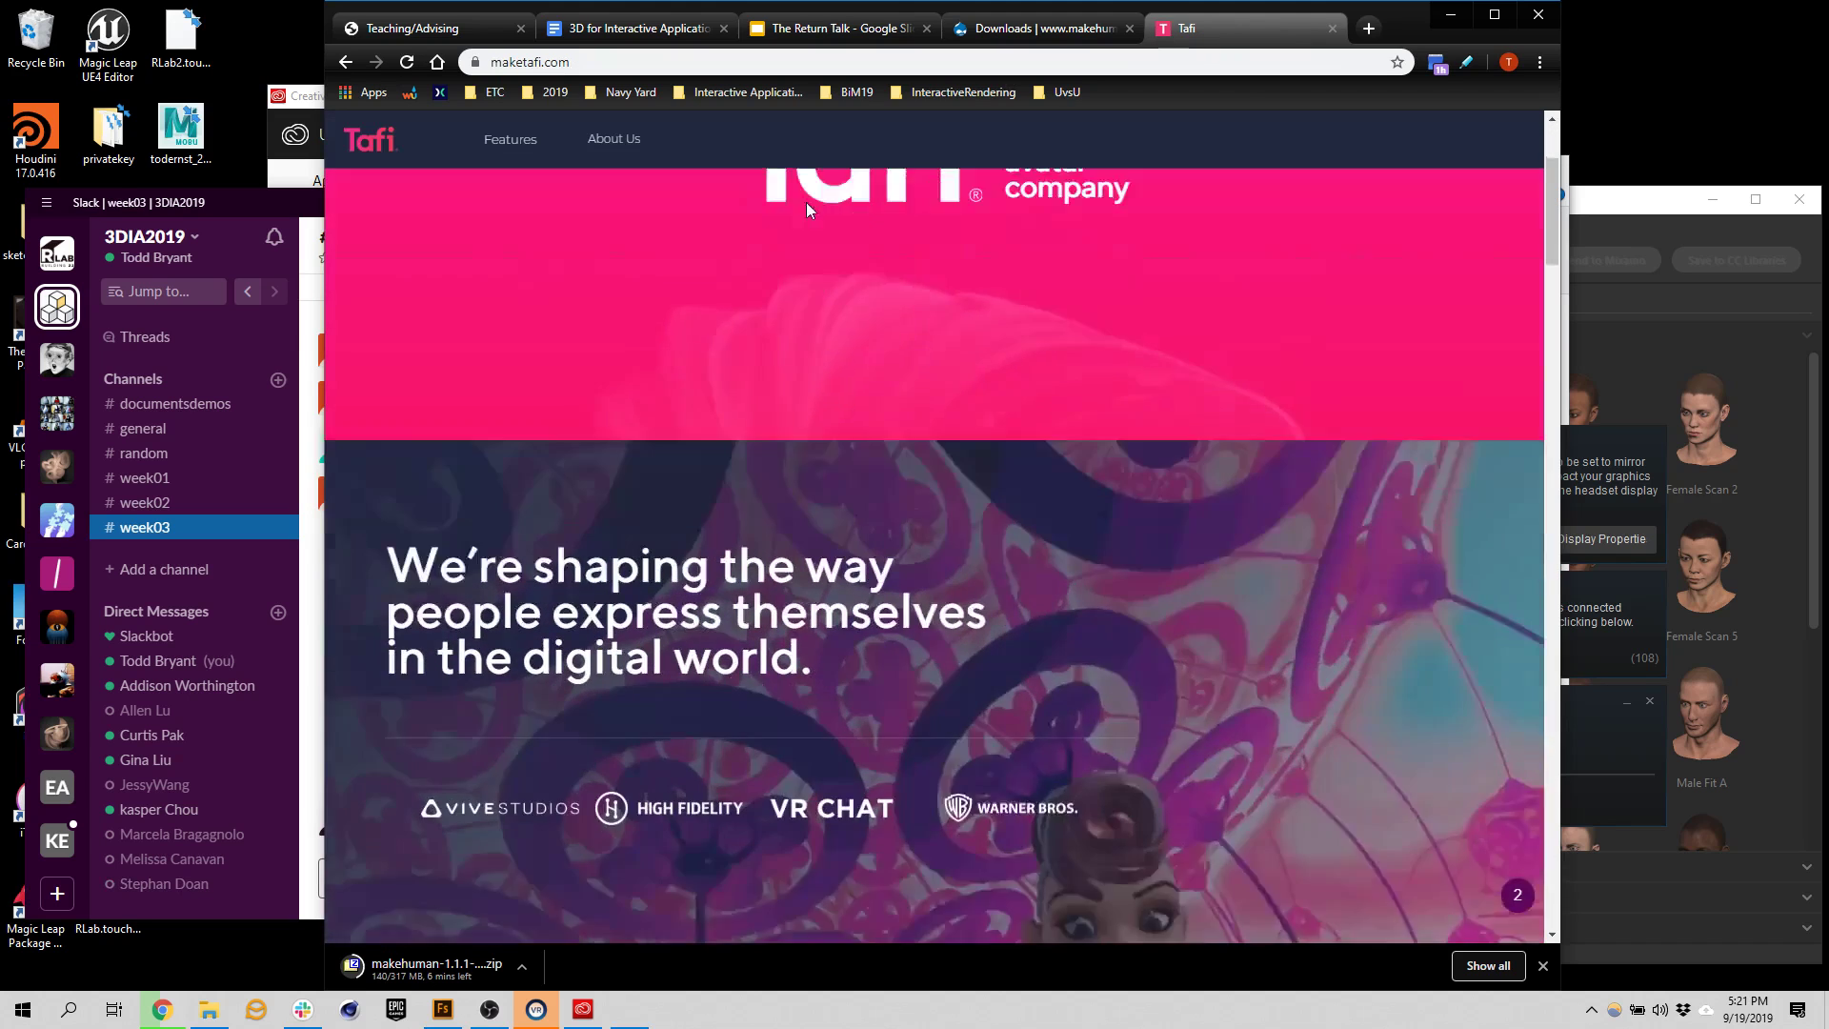
# Copy the maketafi.com address and post it in the #week03 channel in Slack
pyautogui.click(677, 61)
pyautogui.hotkey('ctrl', 'c')
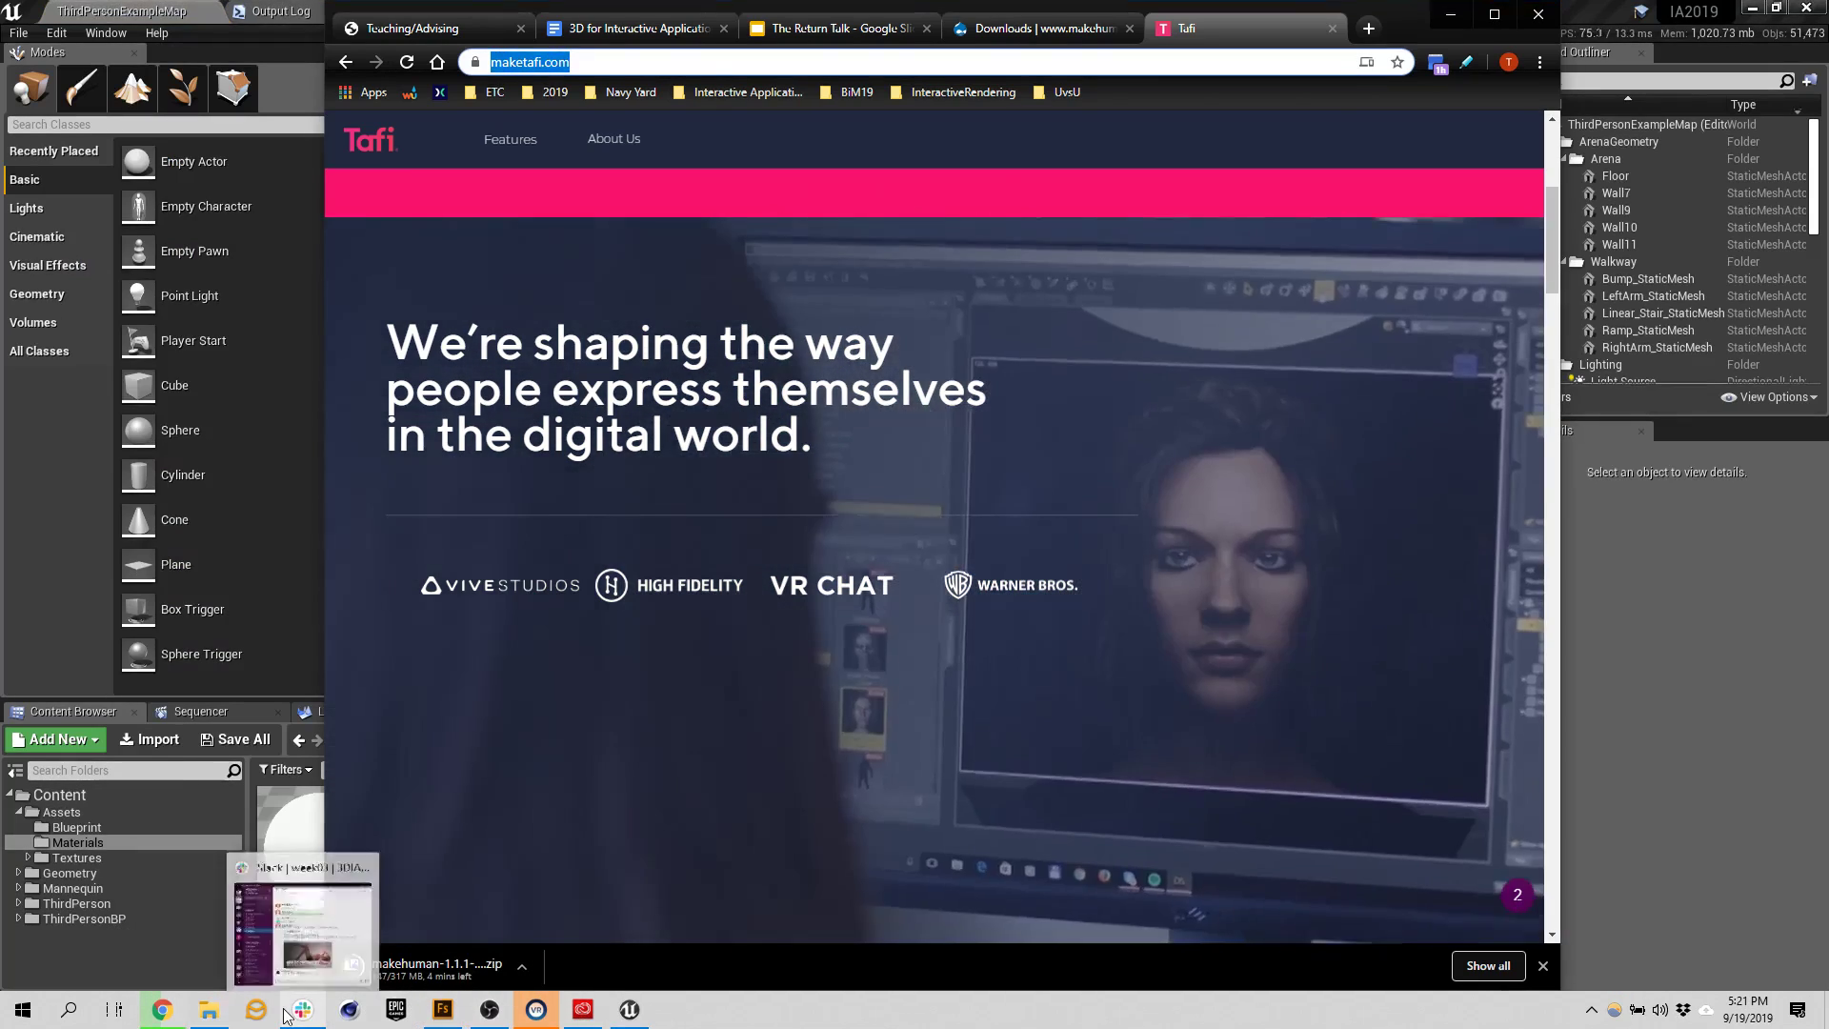
pyautogui.click(302, 1009)
pyautogui.hotkey('ctrl', 'v')
pyautogui.press('Return')
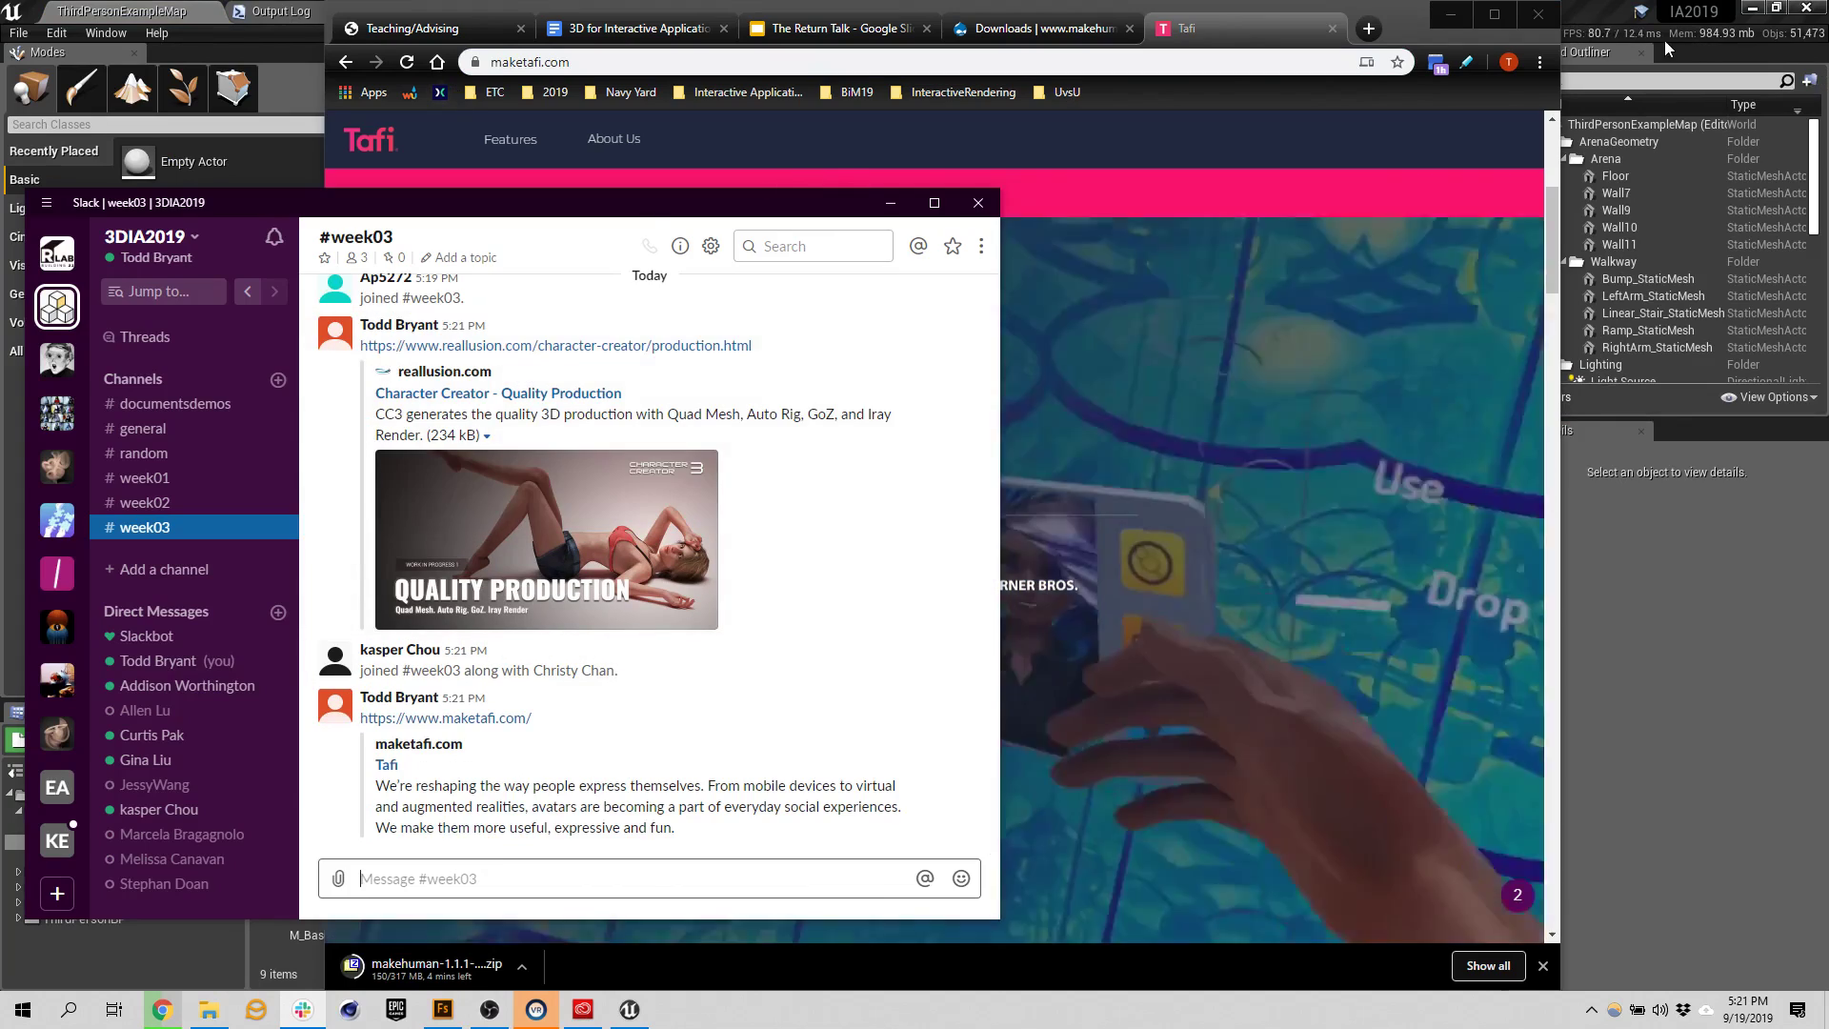
# In a new browser tab, search for "daz" and open the Daz 3D website
pyautogui.click(1156, 63)
pyautogui.hotkey('ctrl', 't')
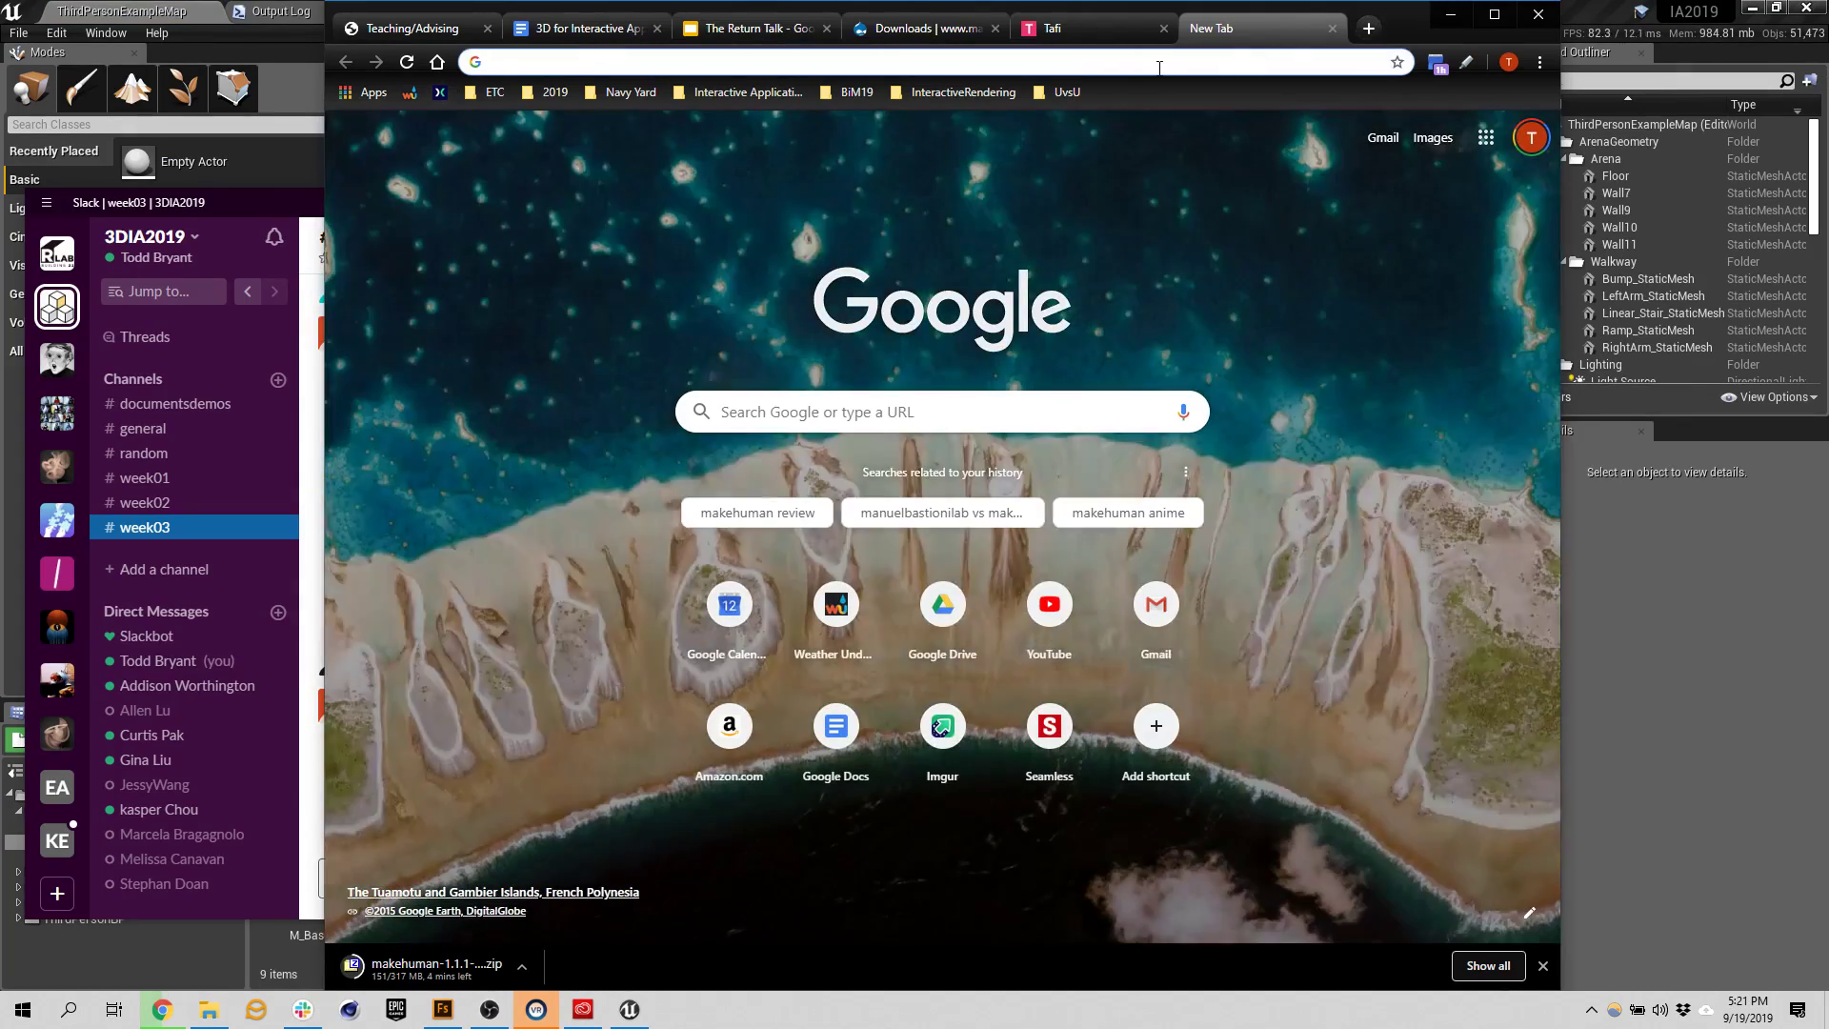
pyautogui.write('daz')
pyautogui.press('Return')
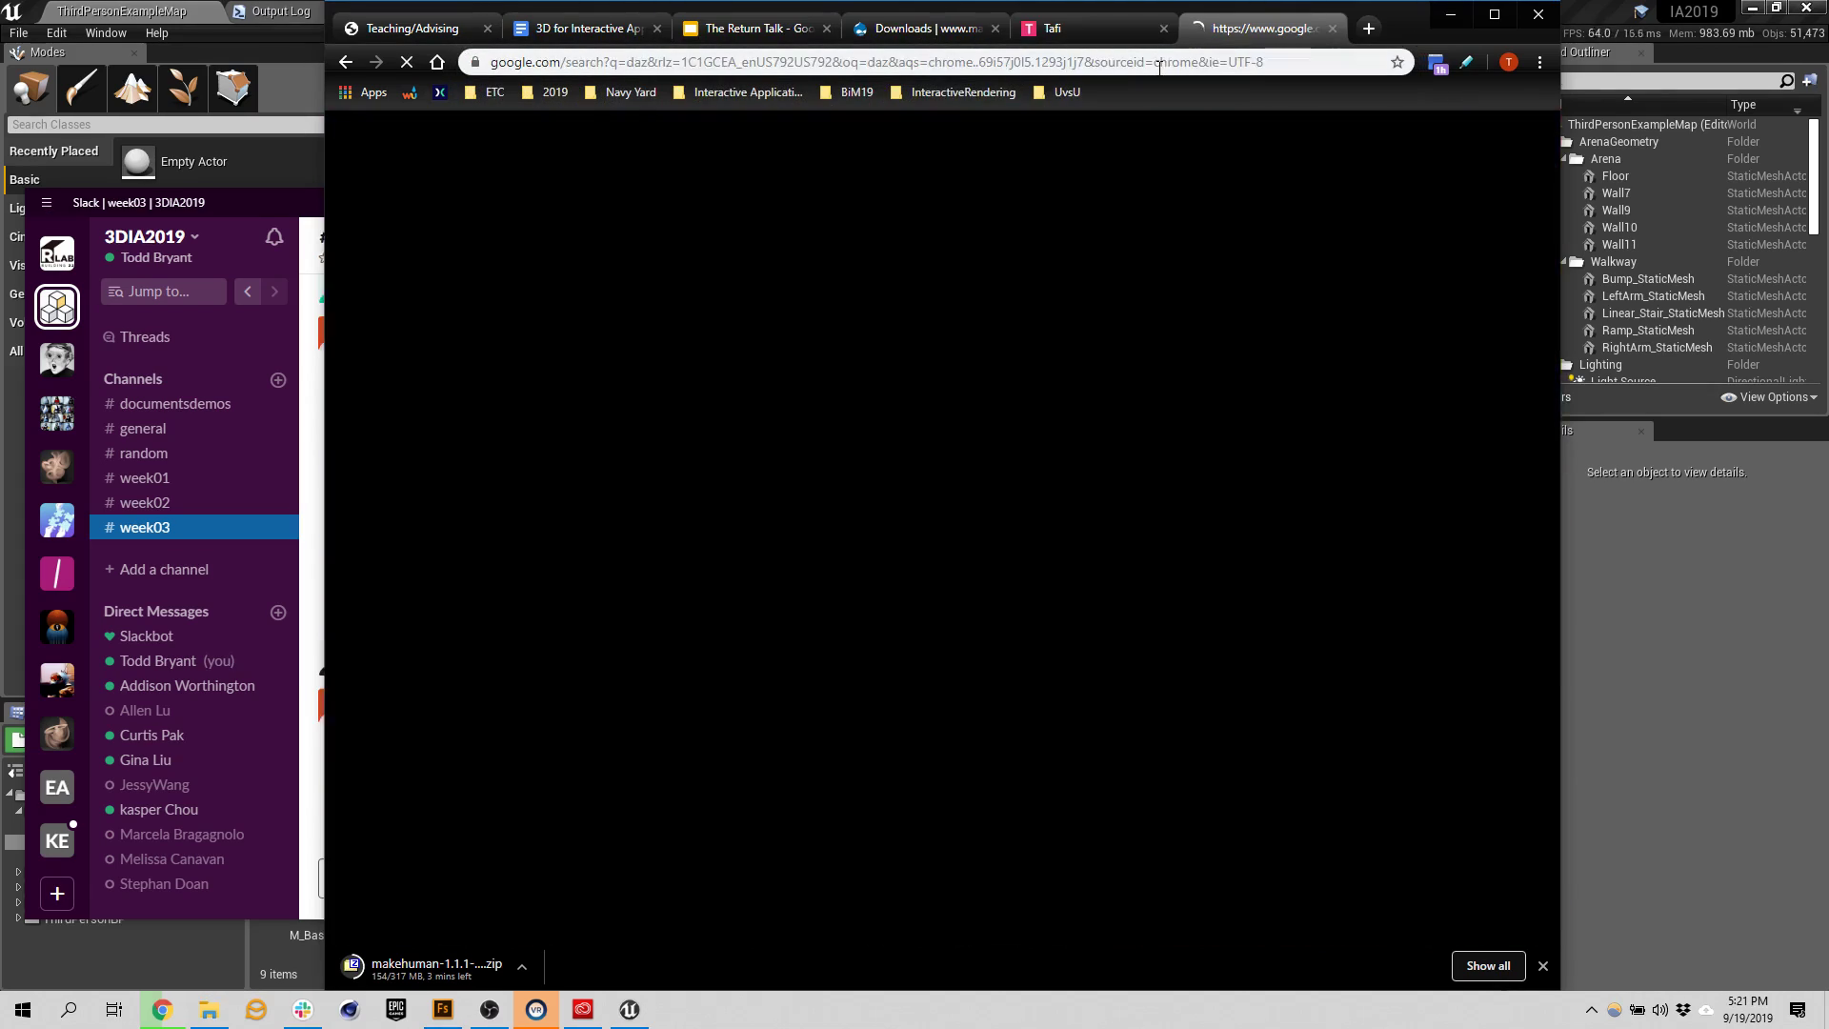
pyautogui.click(595, 284)
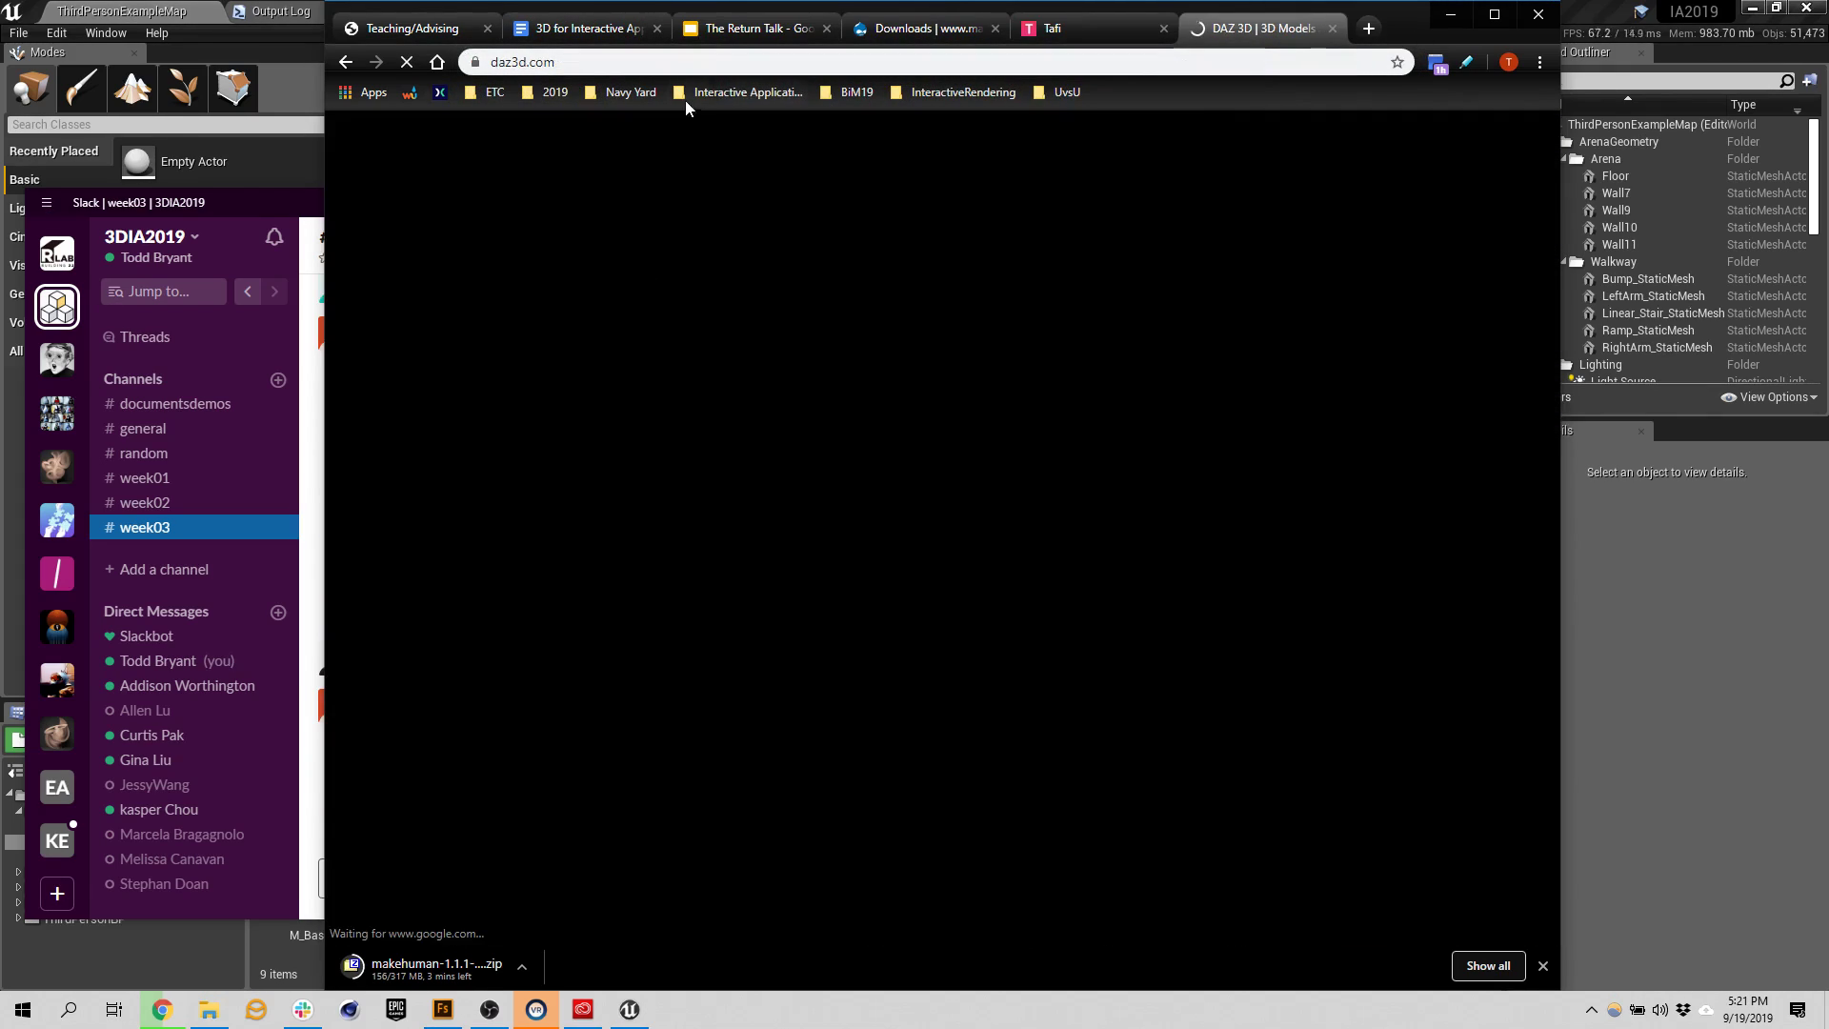
# Copy the daz3d.com address and post it in the #week03 channel in Slack
pyautogui.click(601, 63)
pyautogui.hotkey('ctrl', 'c')
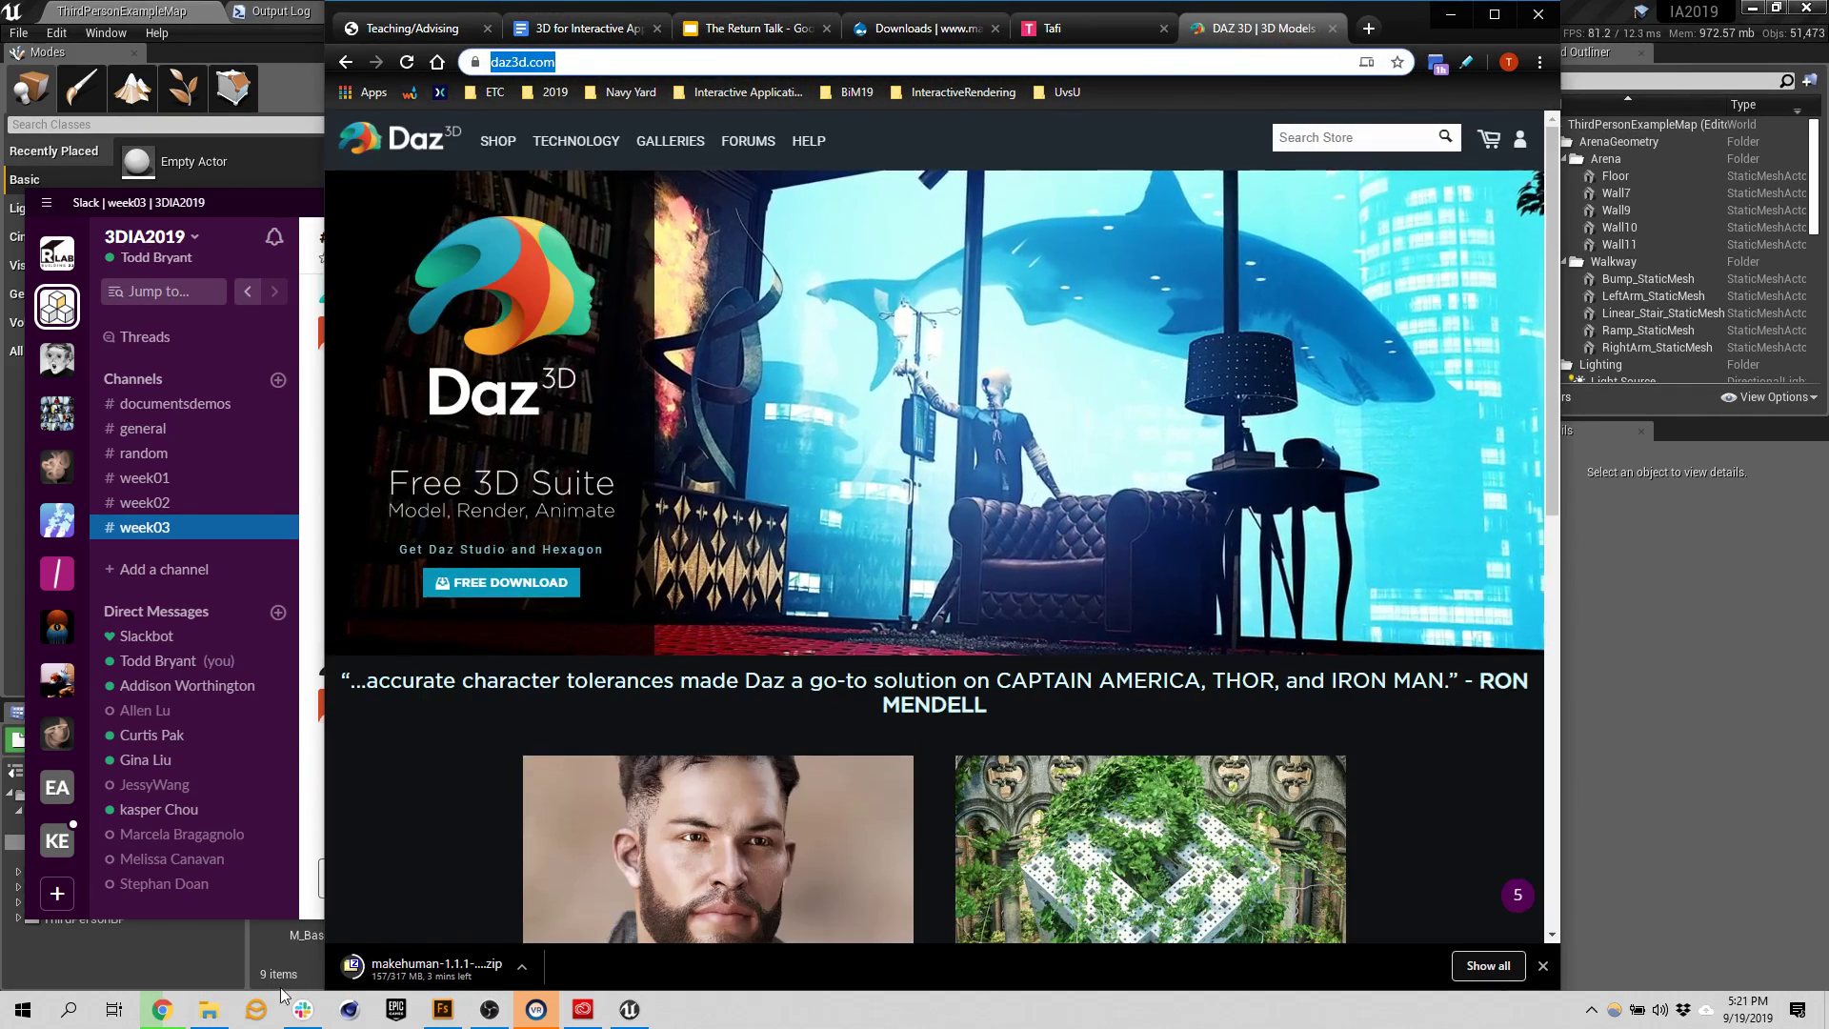
pyautogui.click(243, 204)
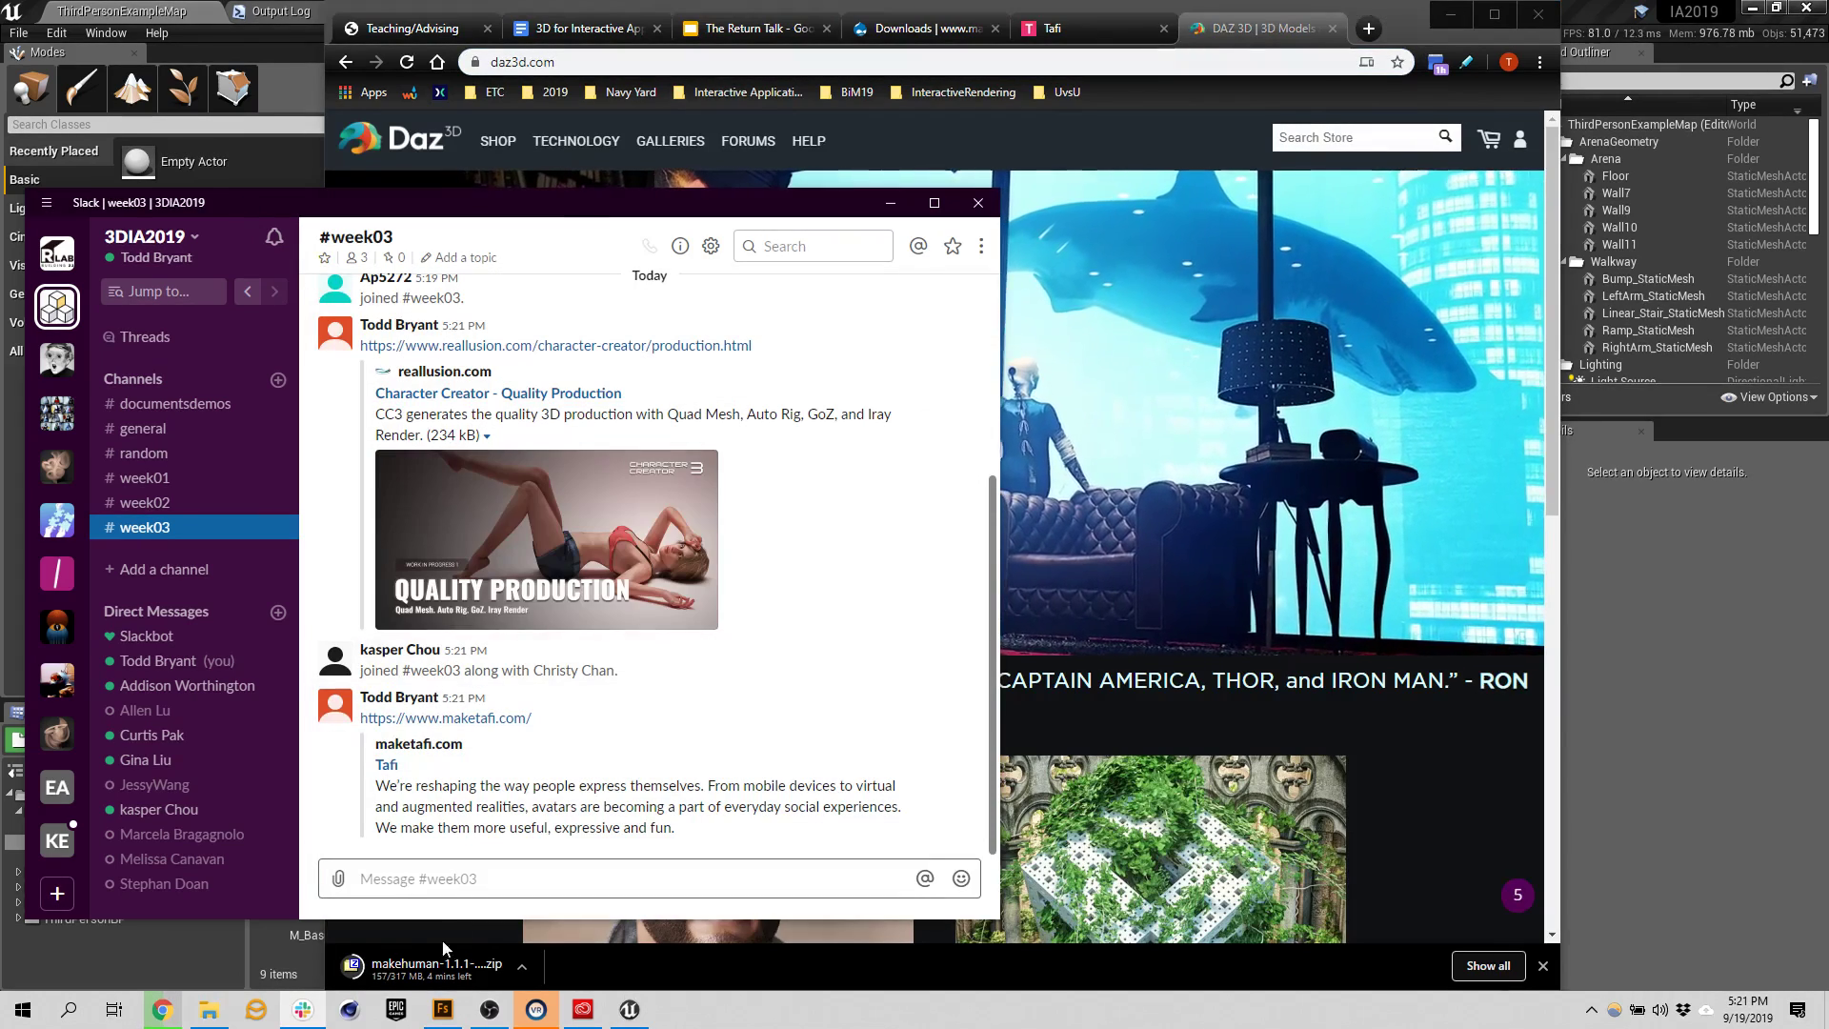
pyautogui.click(358, 877)
pyautogui.hotkey('ctrl', 'v')
pyautogui.press('Return')
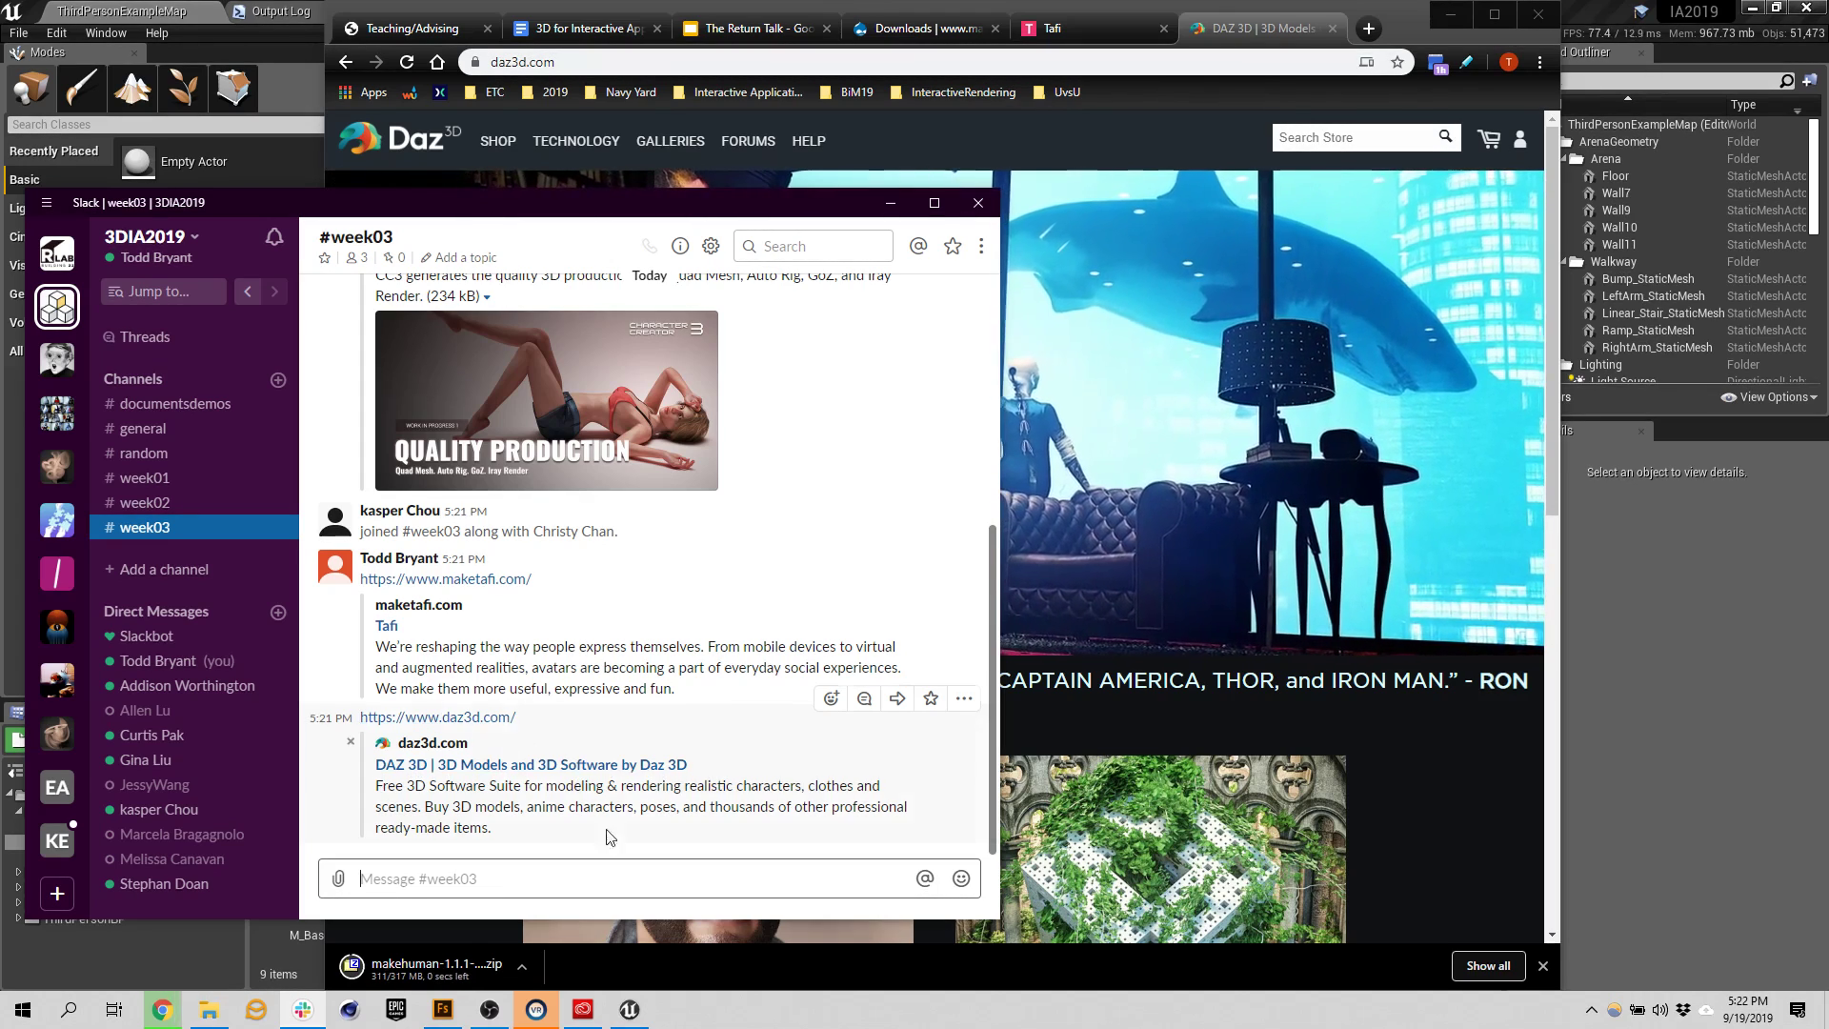
# Open and close the downloaded MakeHuman zip archive, and try to show the file in its folder
pyautogui.click(424, 967)
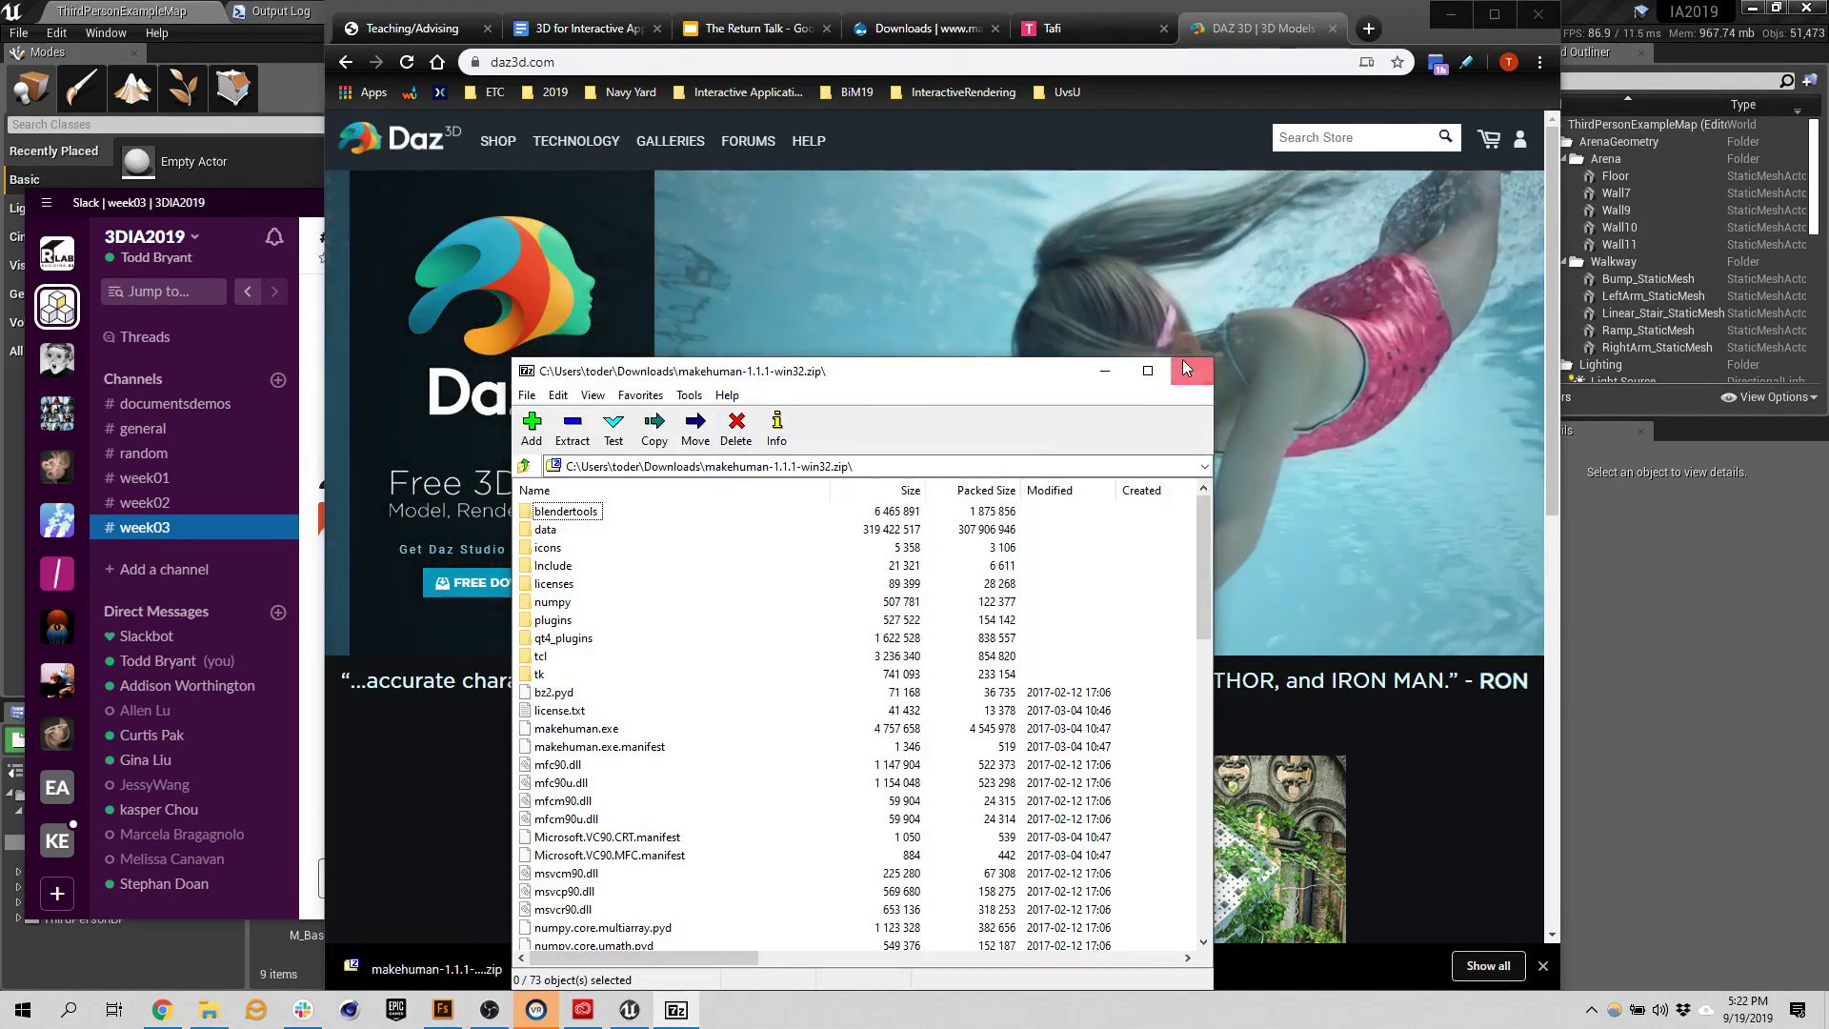
pyautogui.hotkey('alt', 'F4')
pyautogui.click(525, 970)
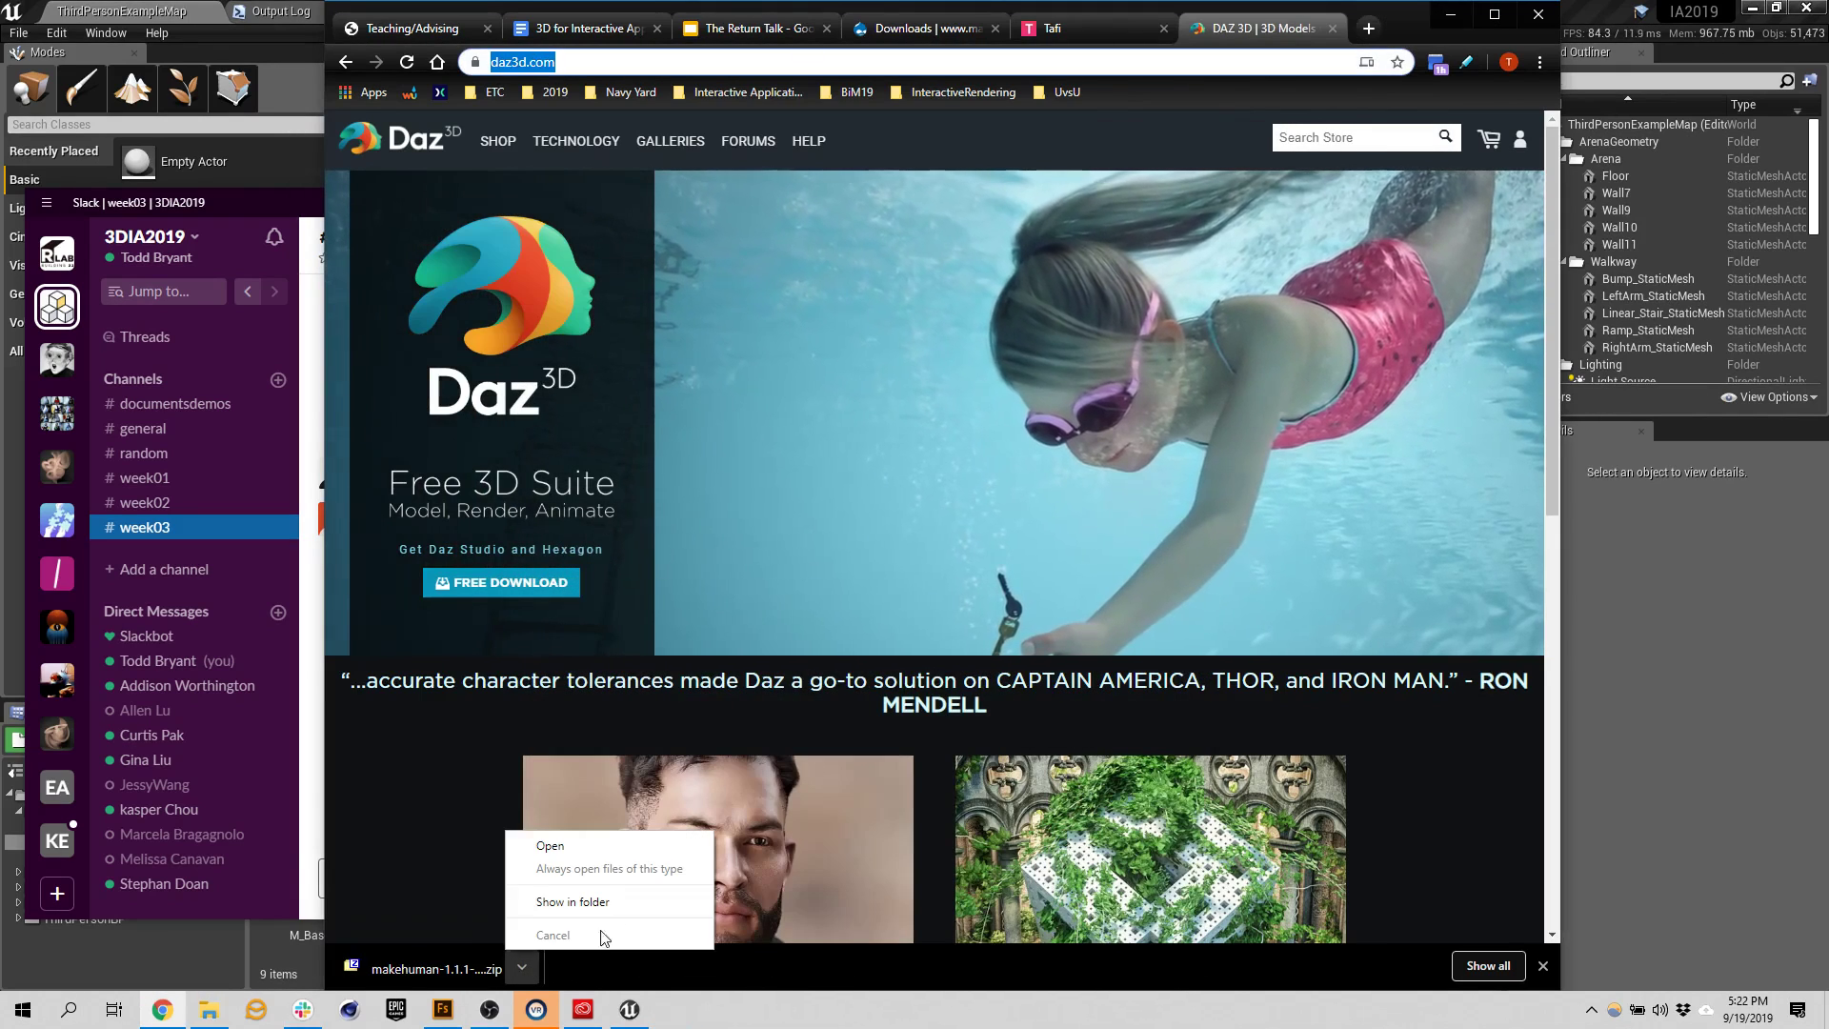
pyautogui.click(614, 909)
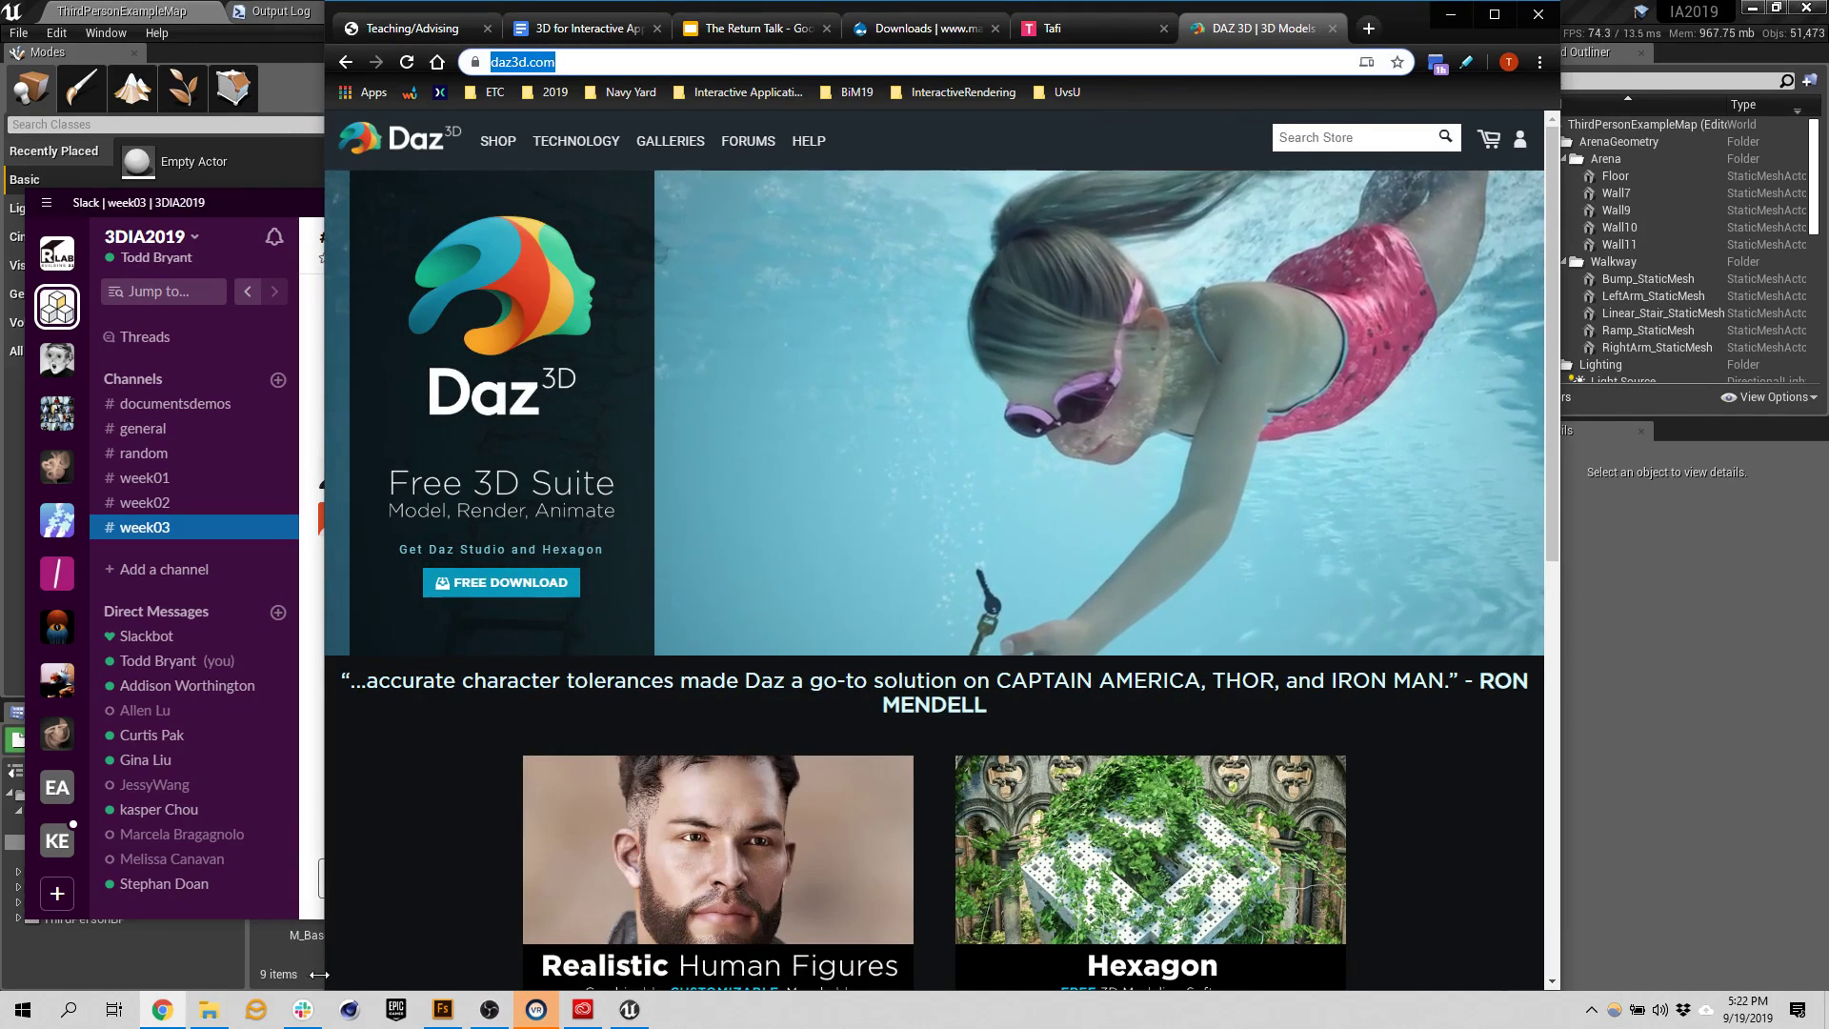
# Switch to File Explorer and extract makehuman-1.1.1-win32.zip in the Downloads folder into its own folder with 7-Zip
pyautogui.click(208, 1009)
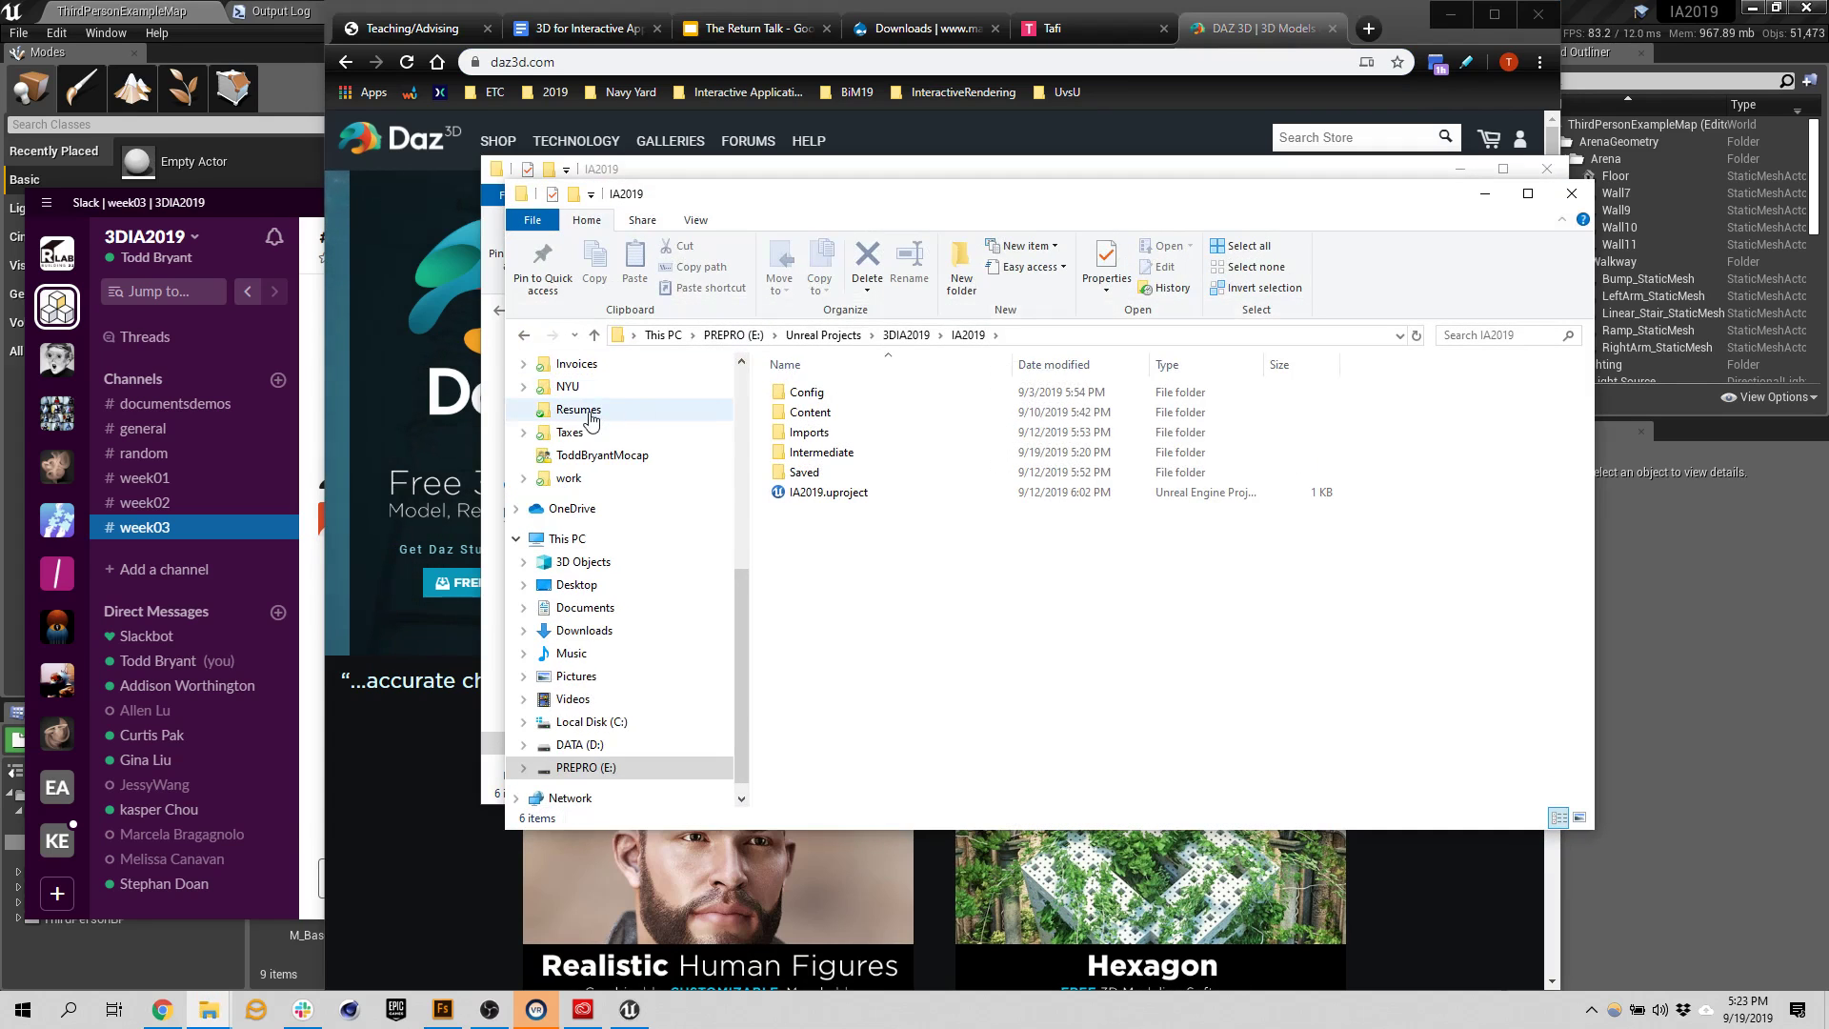
pyautogui.click(584, 631)
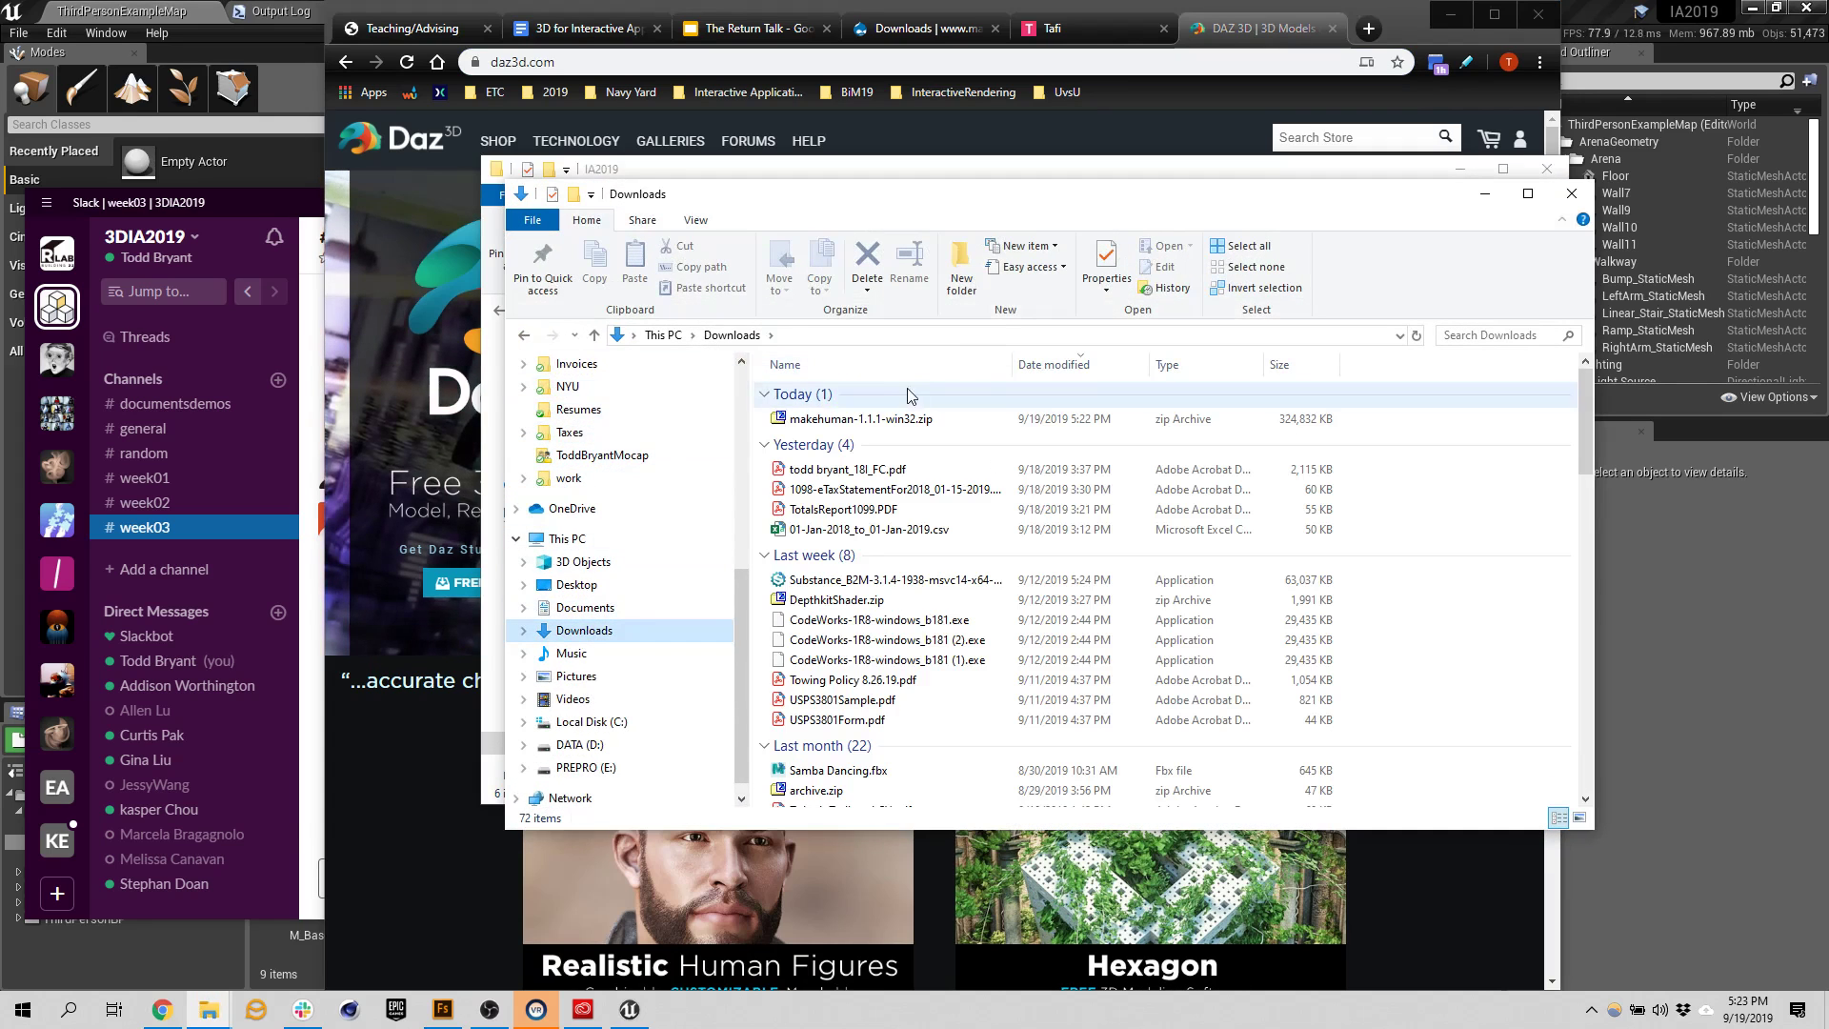
pyautogui.click(885, 419)
pyautogui.rightClick(885, 420)
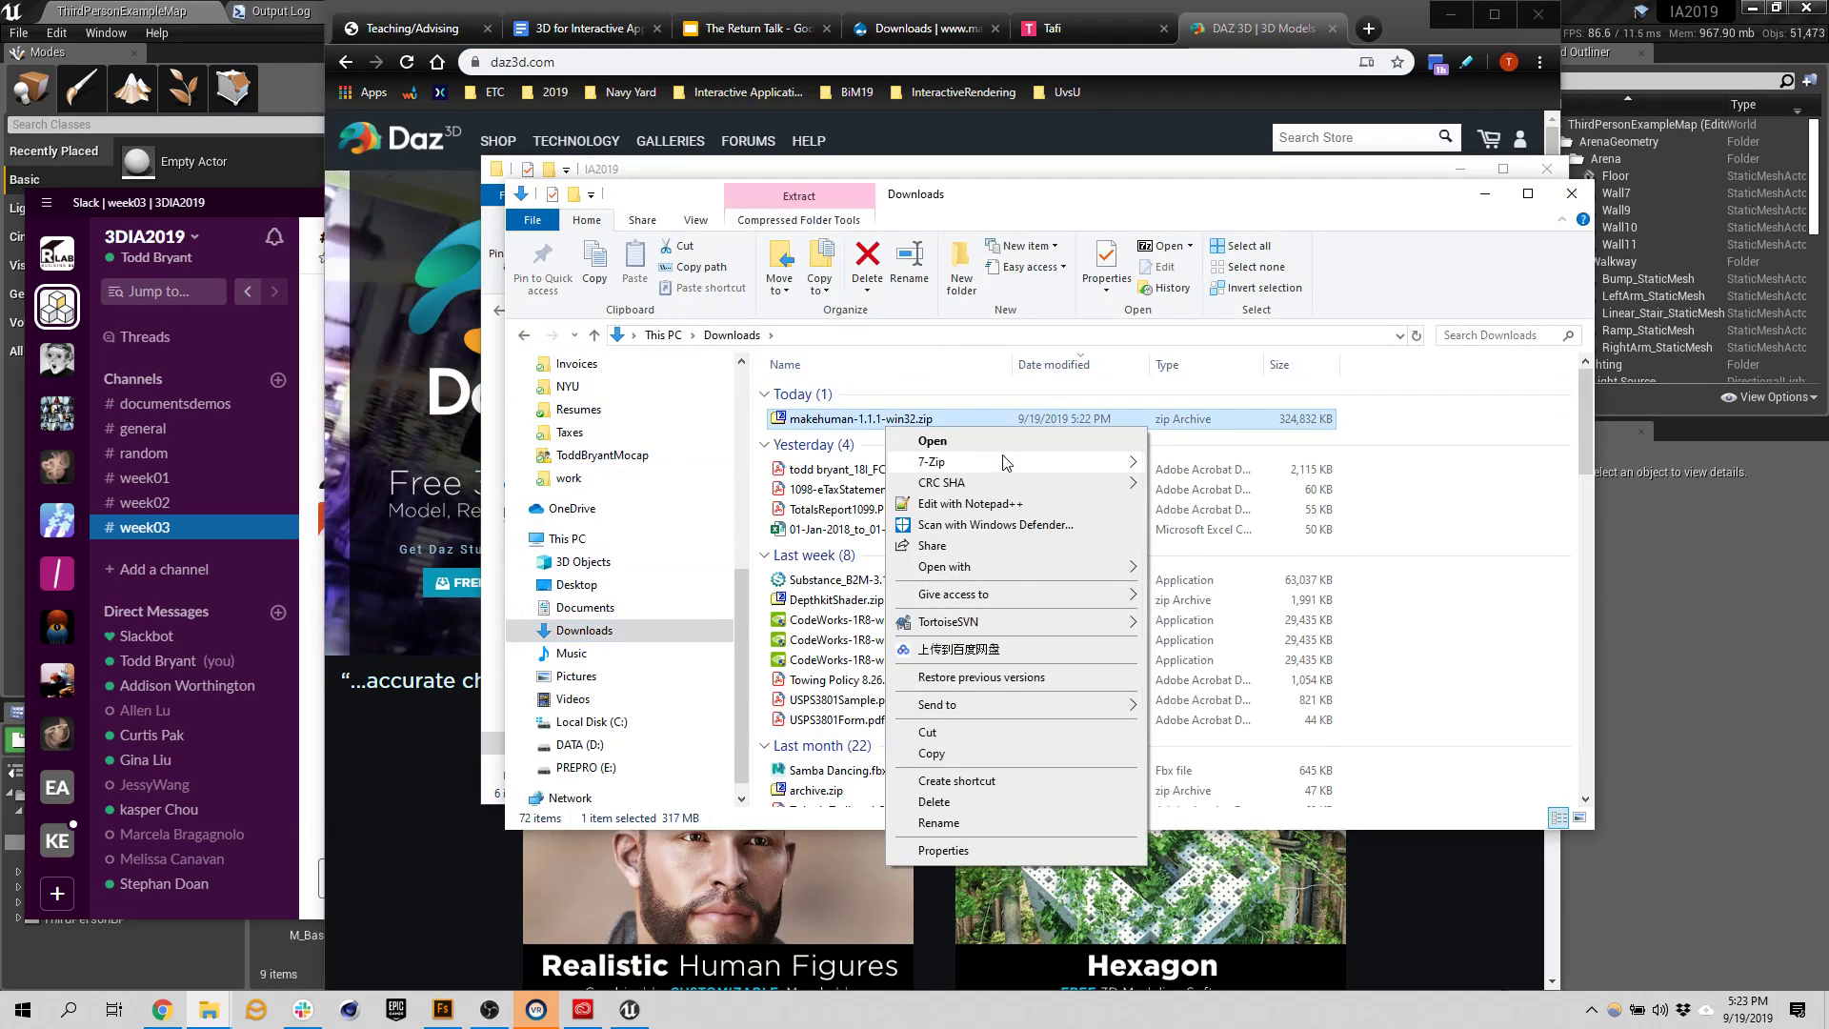
pyautogui.moveTo(1000, 462)
pyautogui.click(1267, 548)
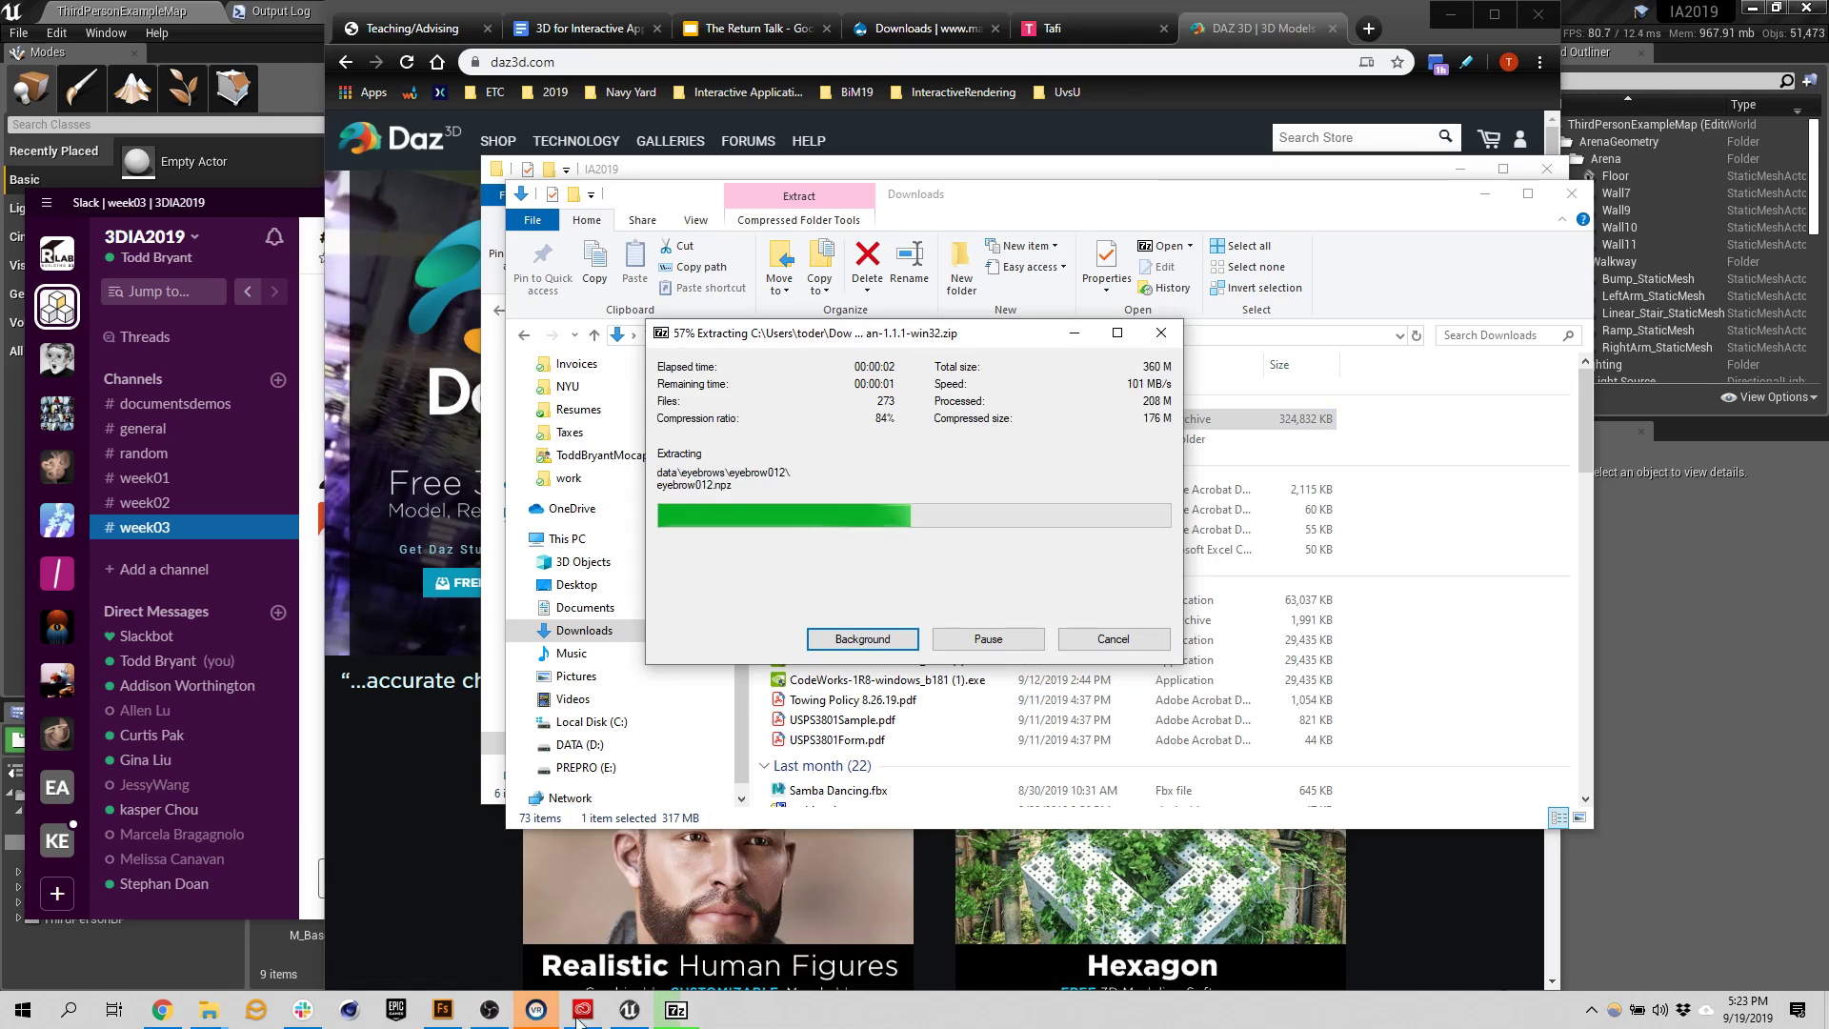
# Switch to Adobe Fuse CC, assemble a zombie-headed character with the Male Scan 1 torso, Toon Female Teen A legs and arms, and open its customization
pyautogui.click(442, 1010)
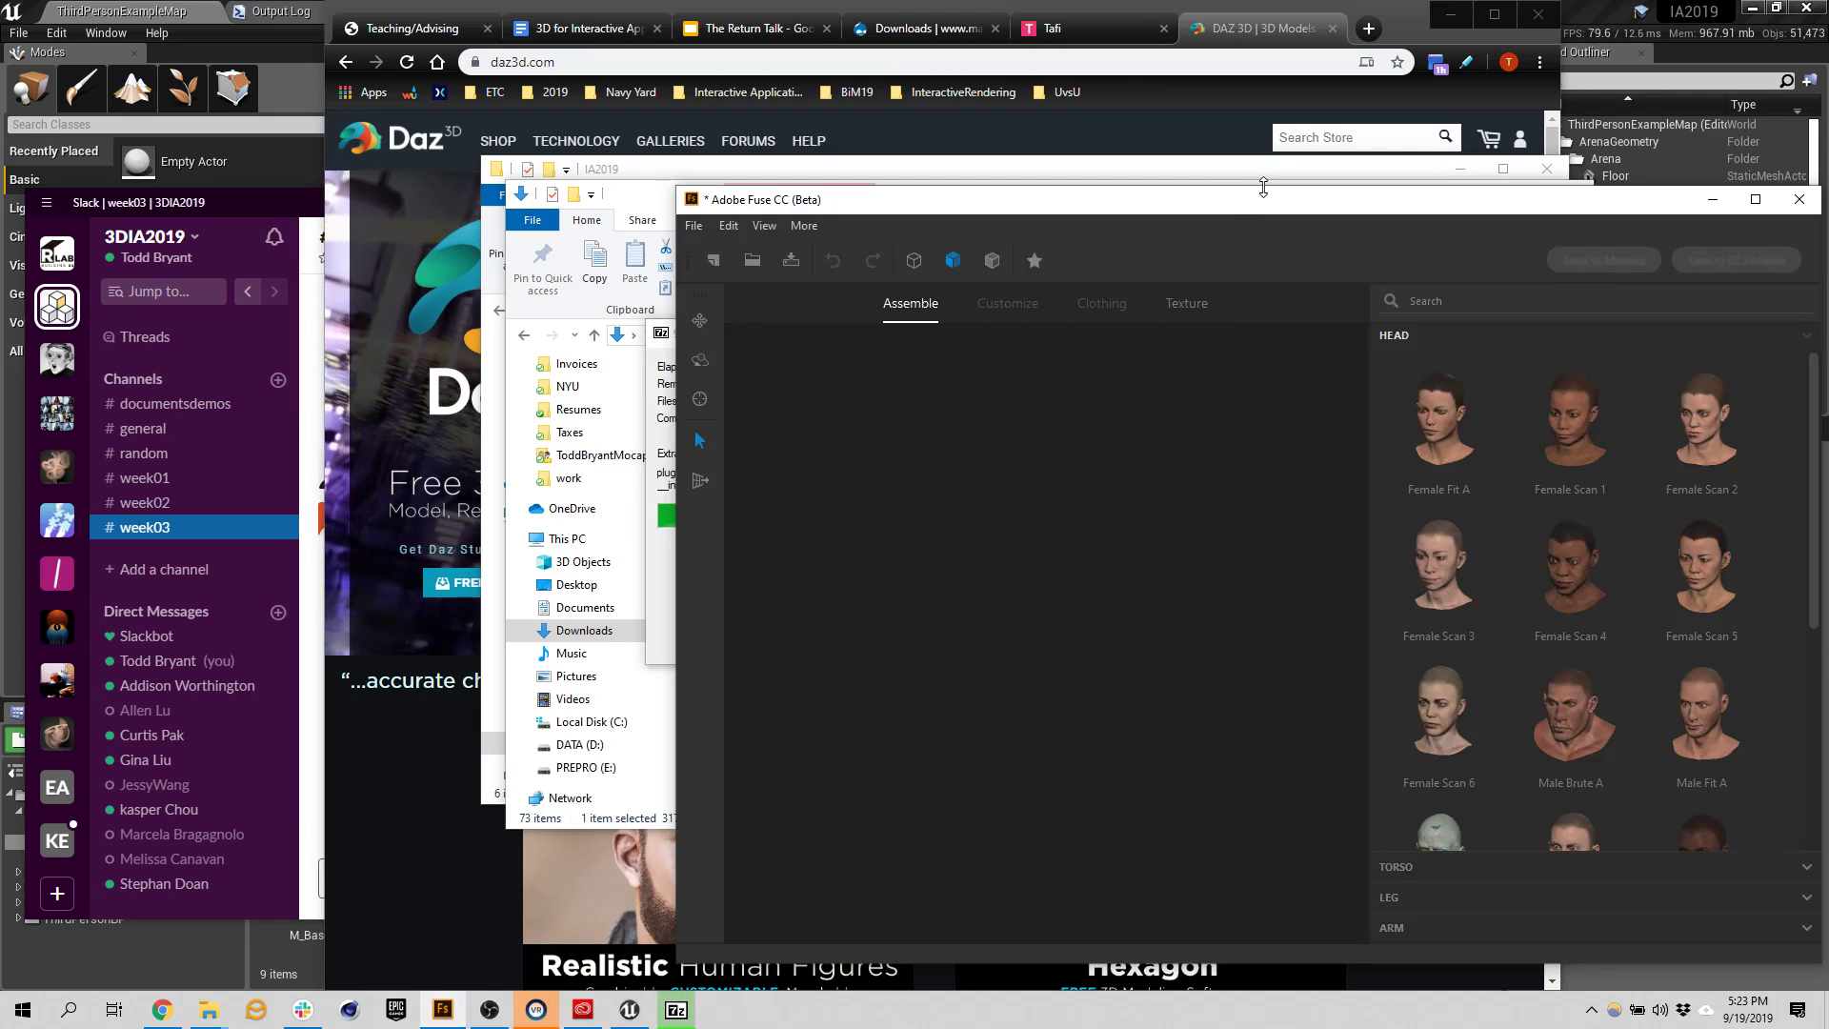
pyautogui.moveTo(1261, 184); pyautogui.dragTo(810, 5)
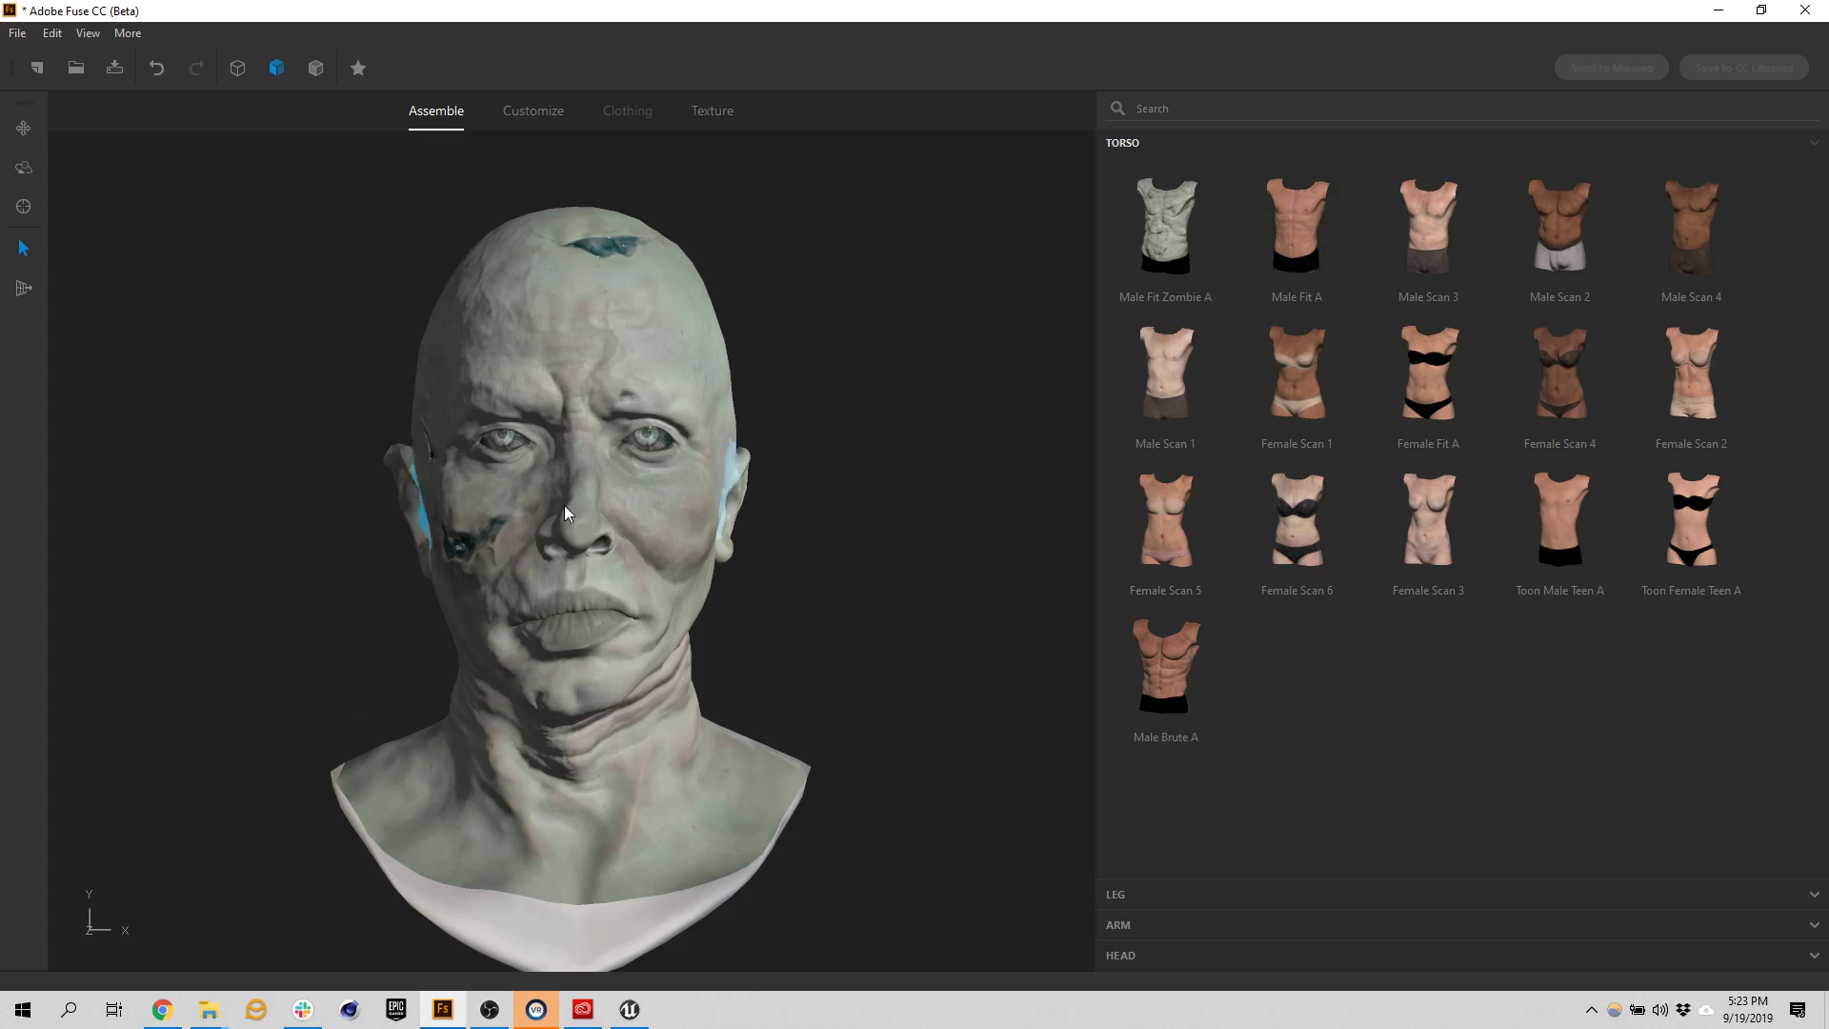
pyautogui.click(1170, 365)
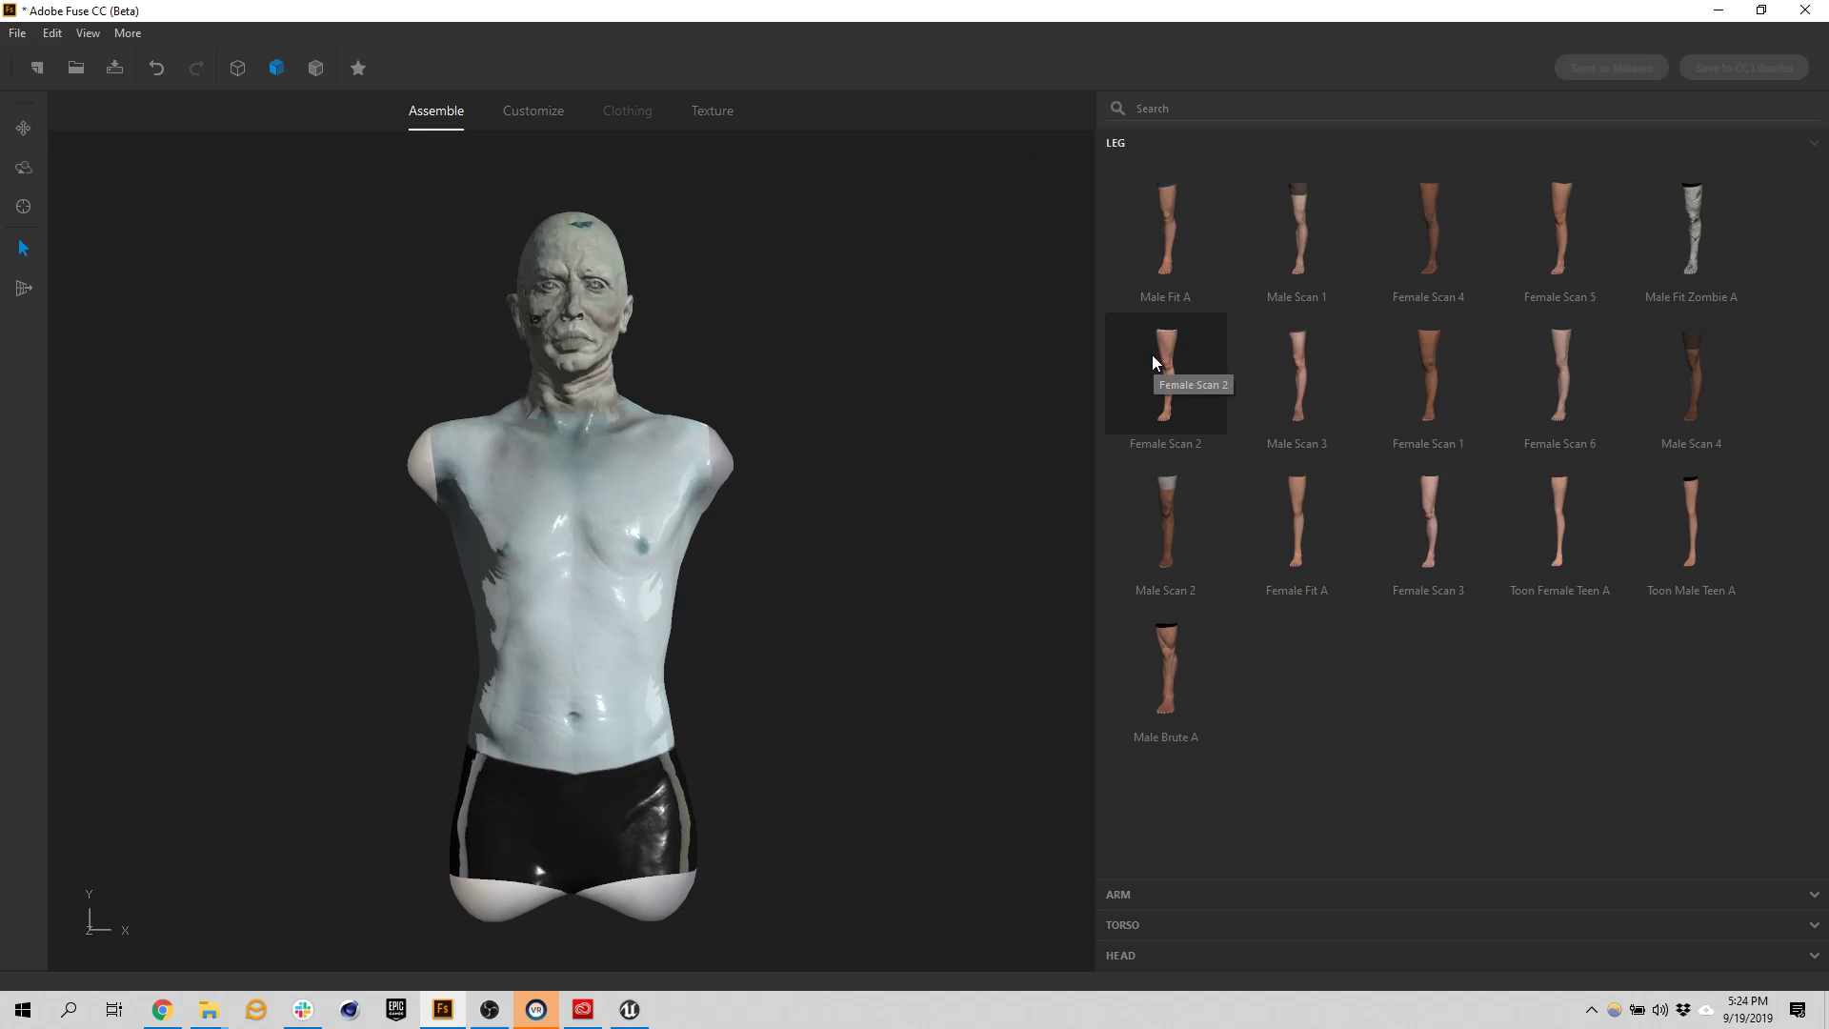
pyautogui.click(1558, 500)
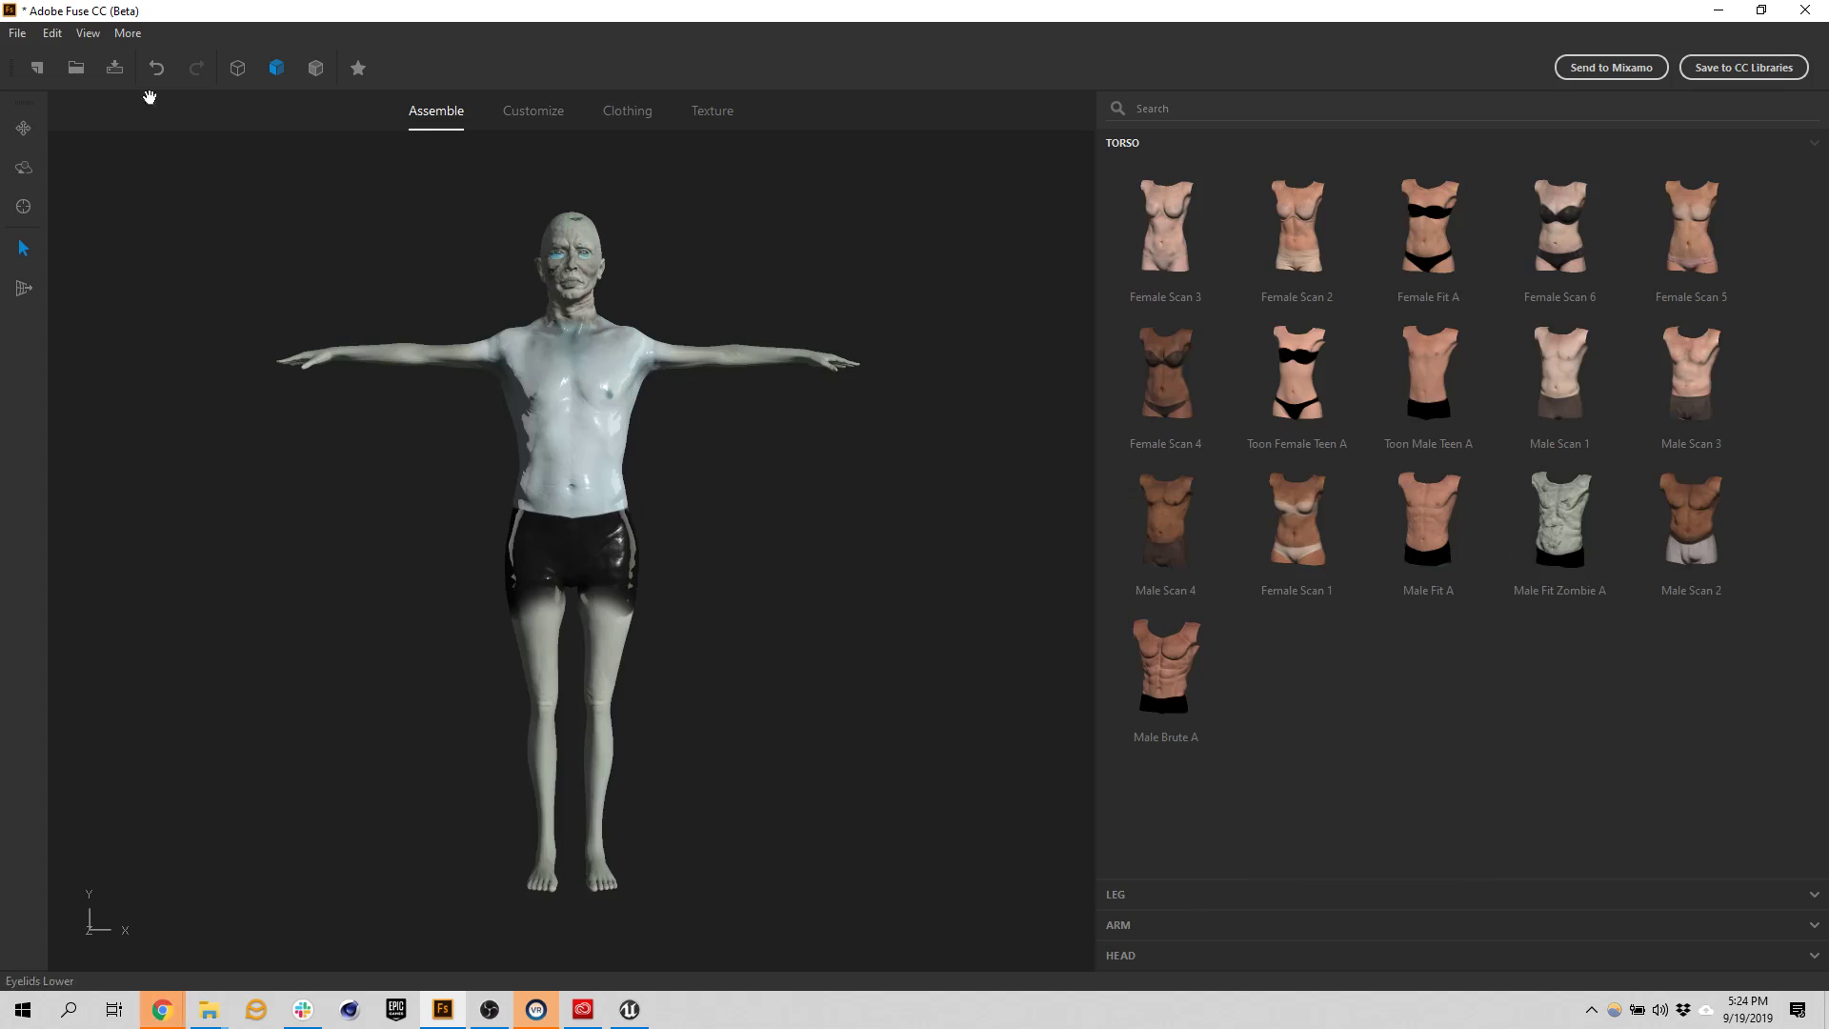
pyautogui.click(1221, 924)
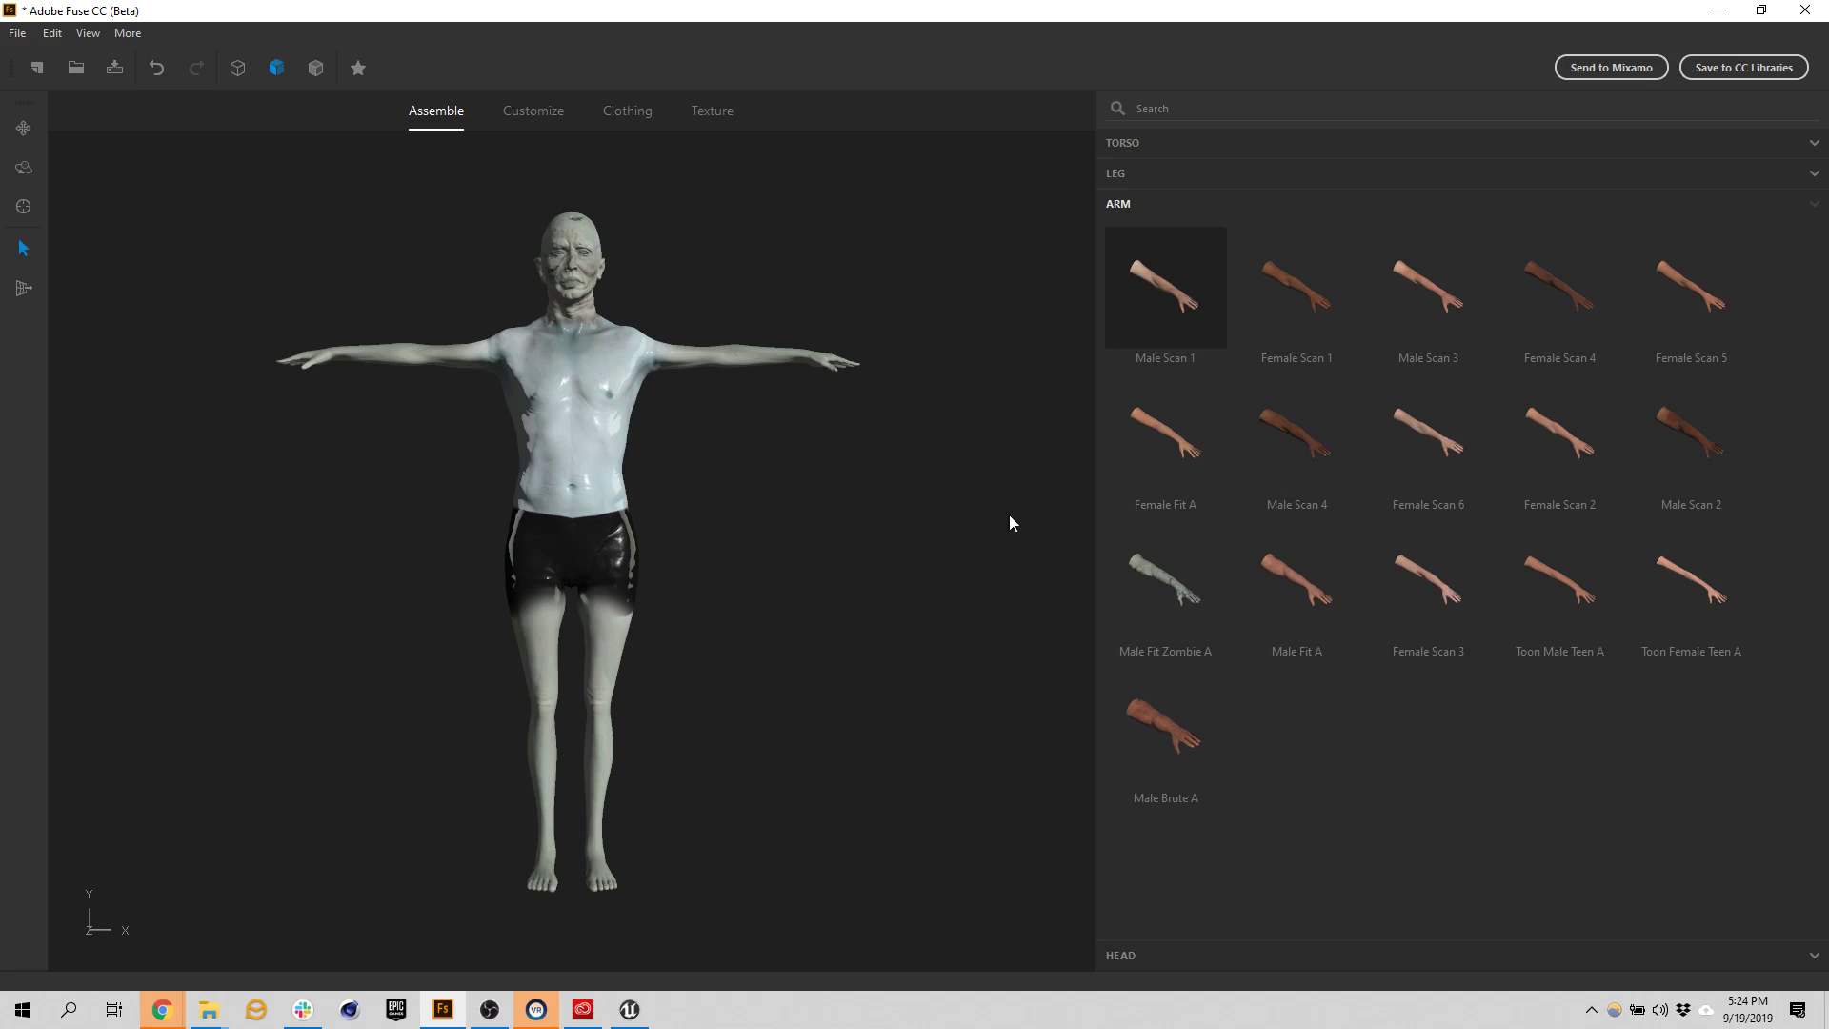
pyautogui.click(531, 111)
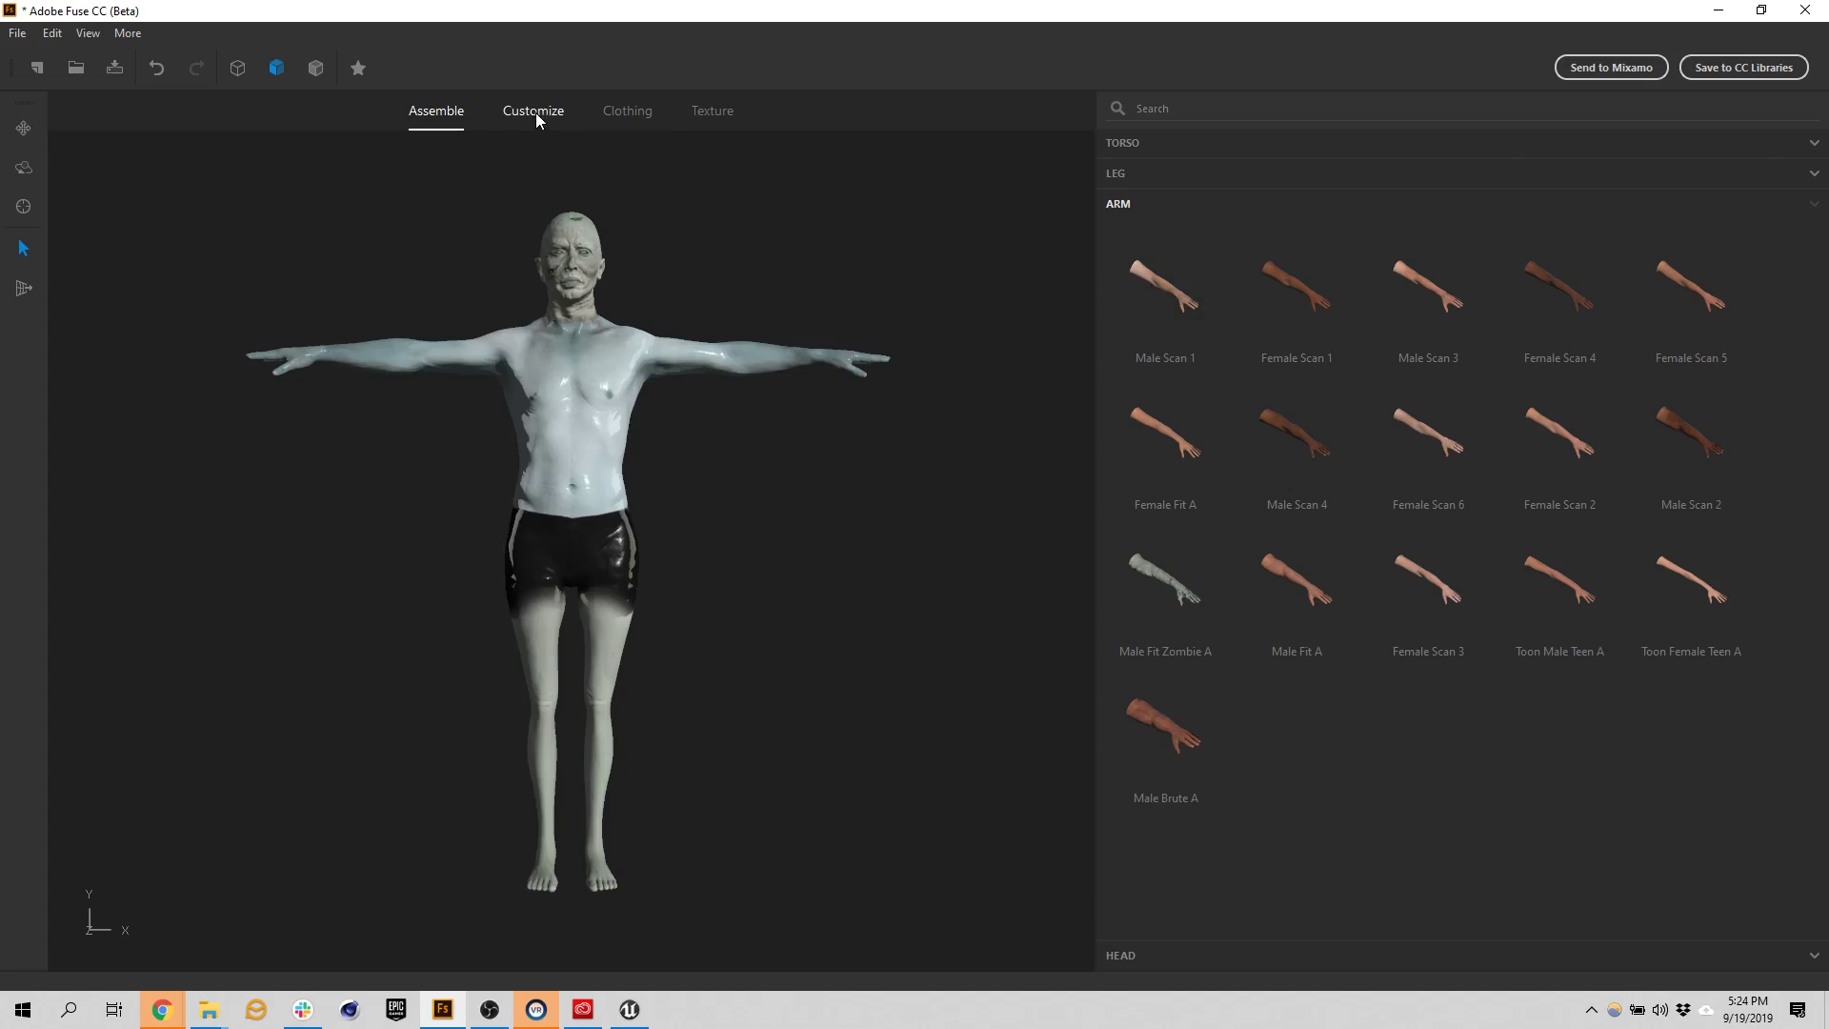
pyautogui.click(536, 112)
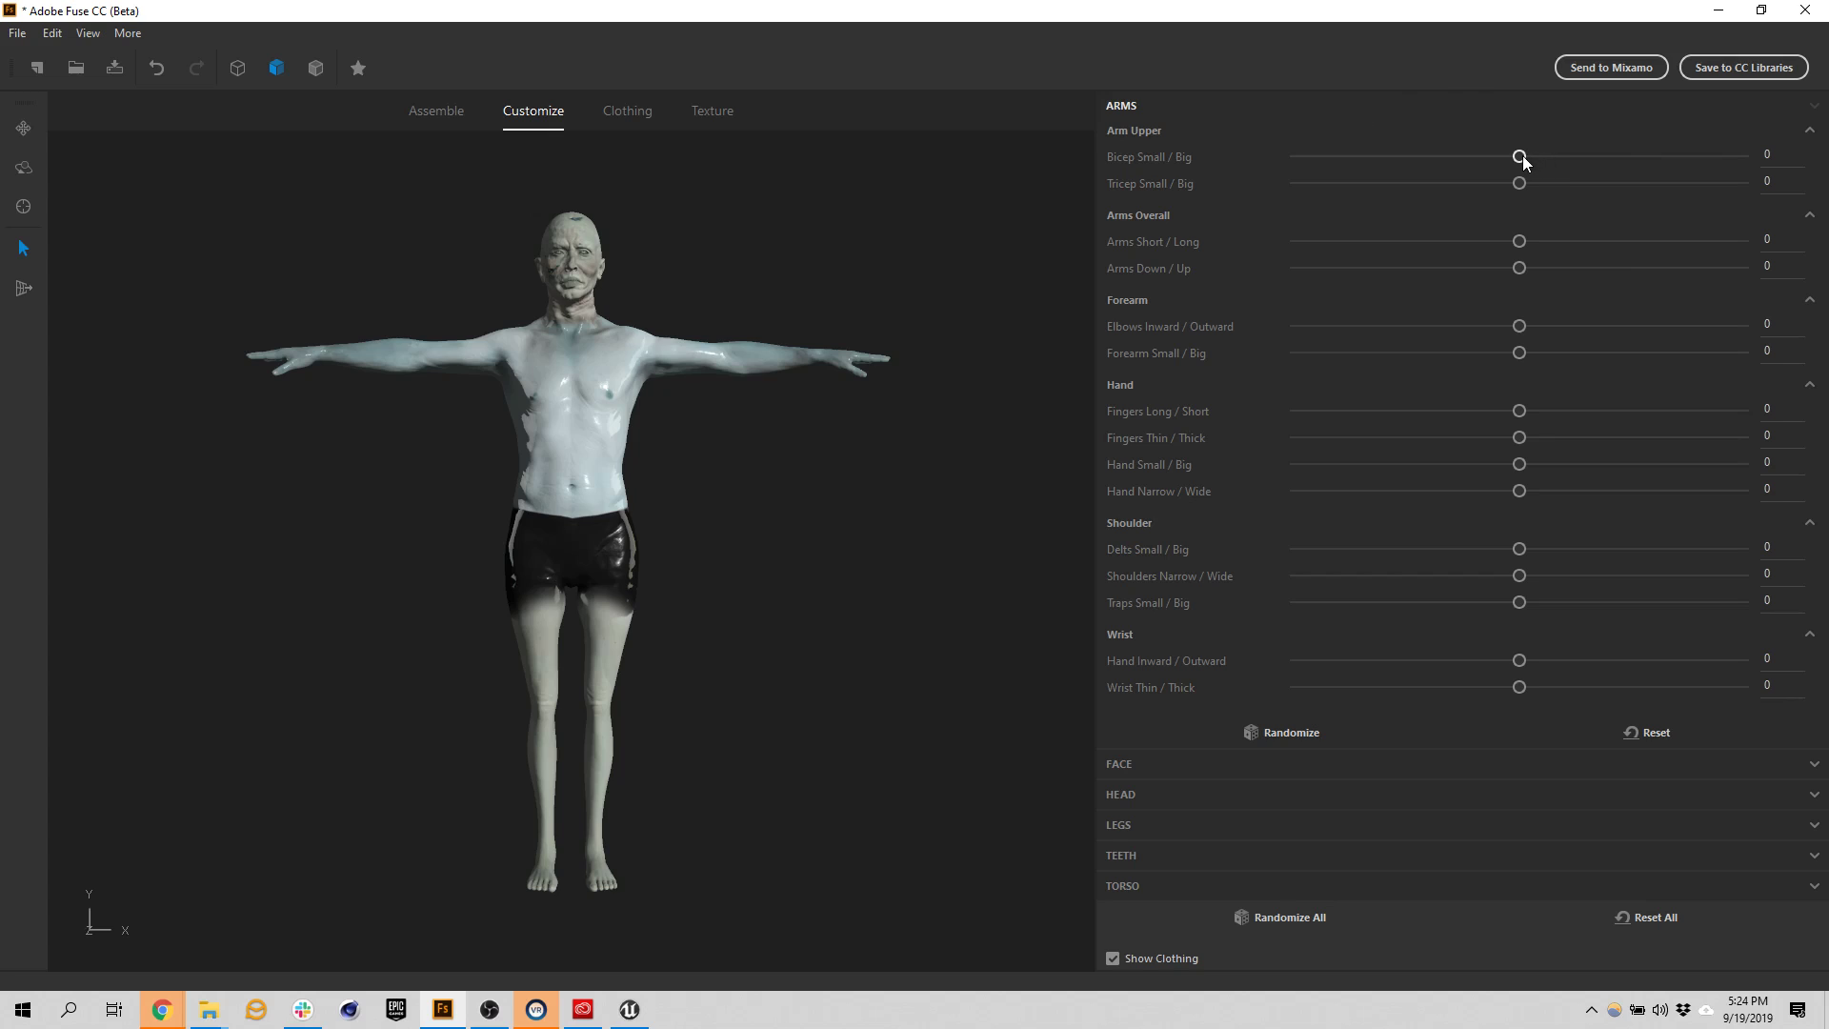
# Set Bicep Small/Big to 100, Arms Short/Long to 1, Arms Down/Up to 22 and Fingers Long/Short to -100, and thin the fingers
pyautogui.moveTo(1519, 157); pyautogui.dragTo(1753, 160)
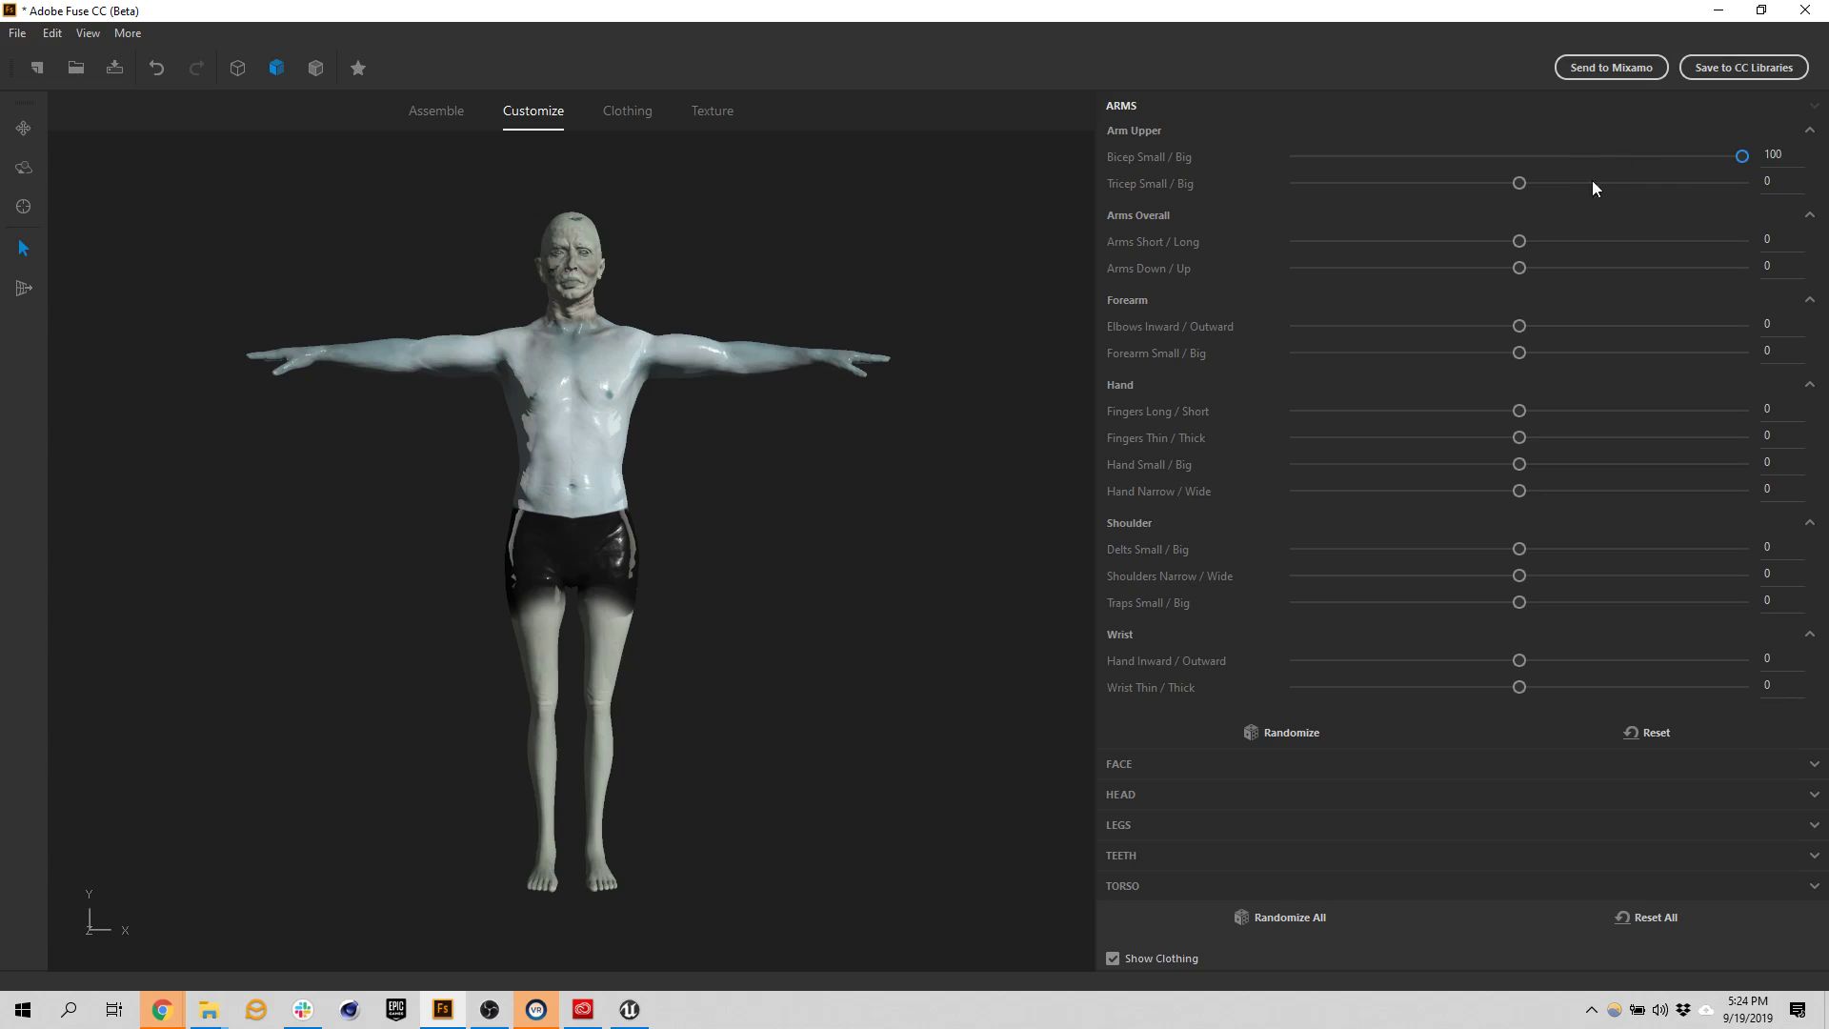
pyautogui.moveTo(1520, 241); pyautogui.dragTo(1578, 308)
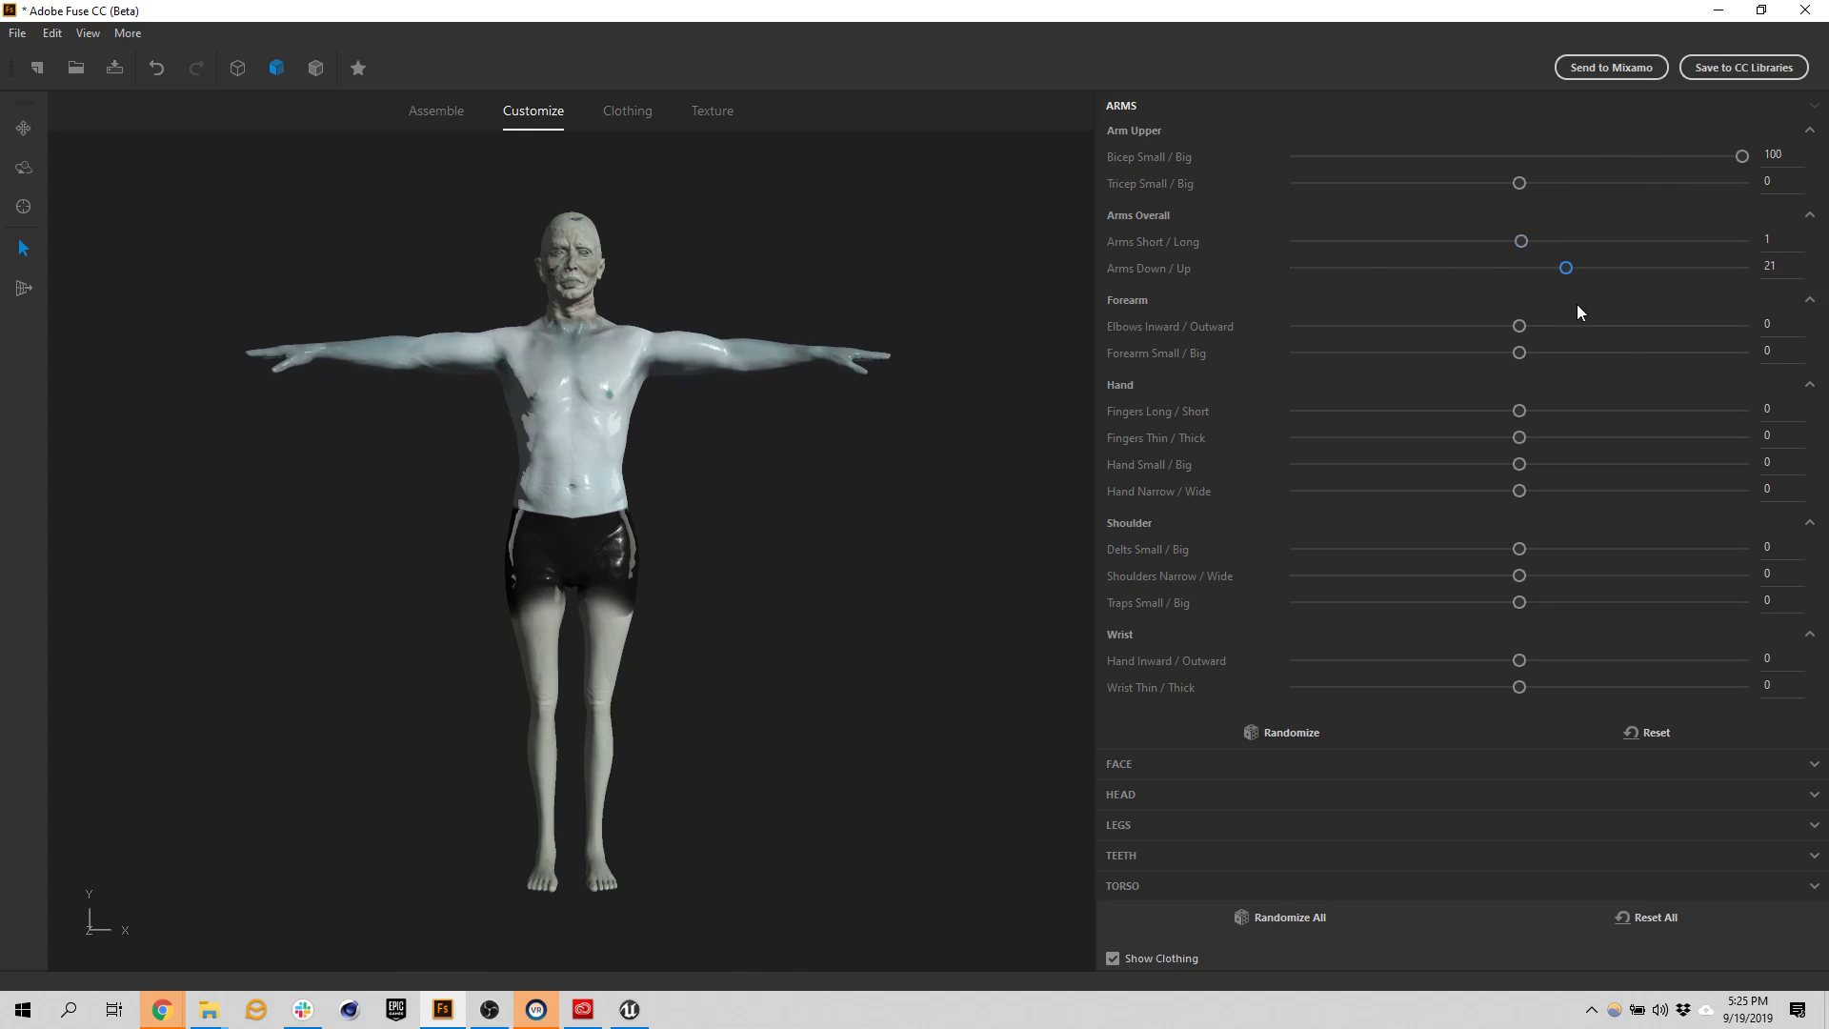
pyautogui.moveTo(1522, 411); pyautogui.dragTo(1156, 419)
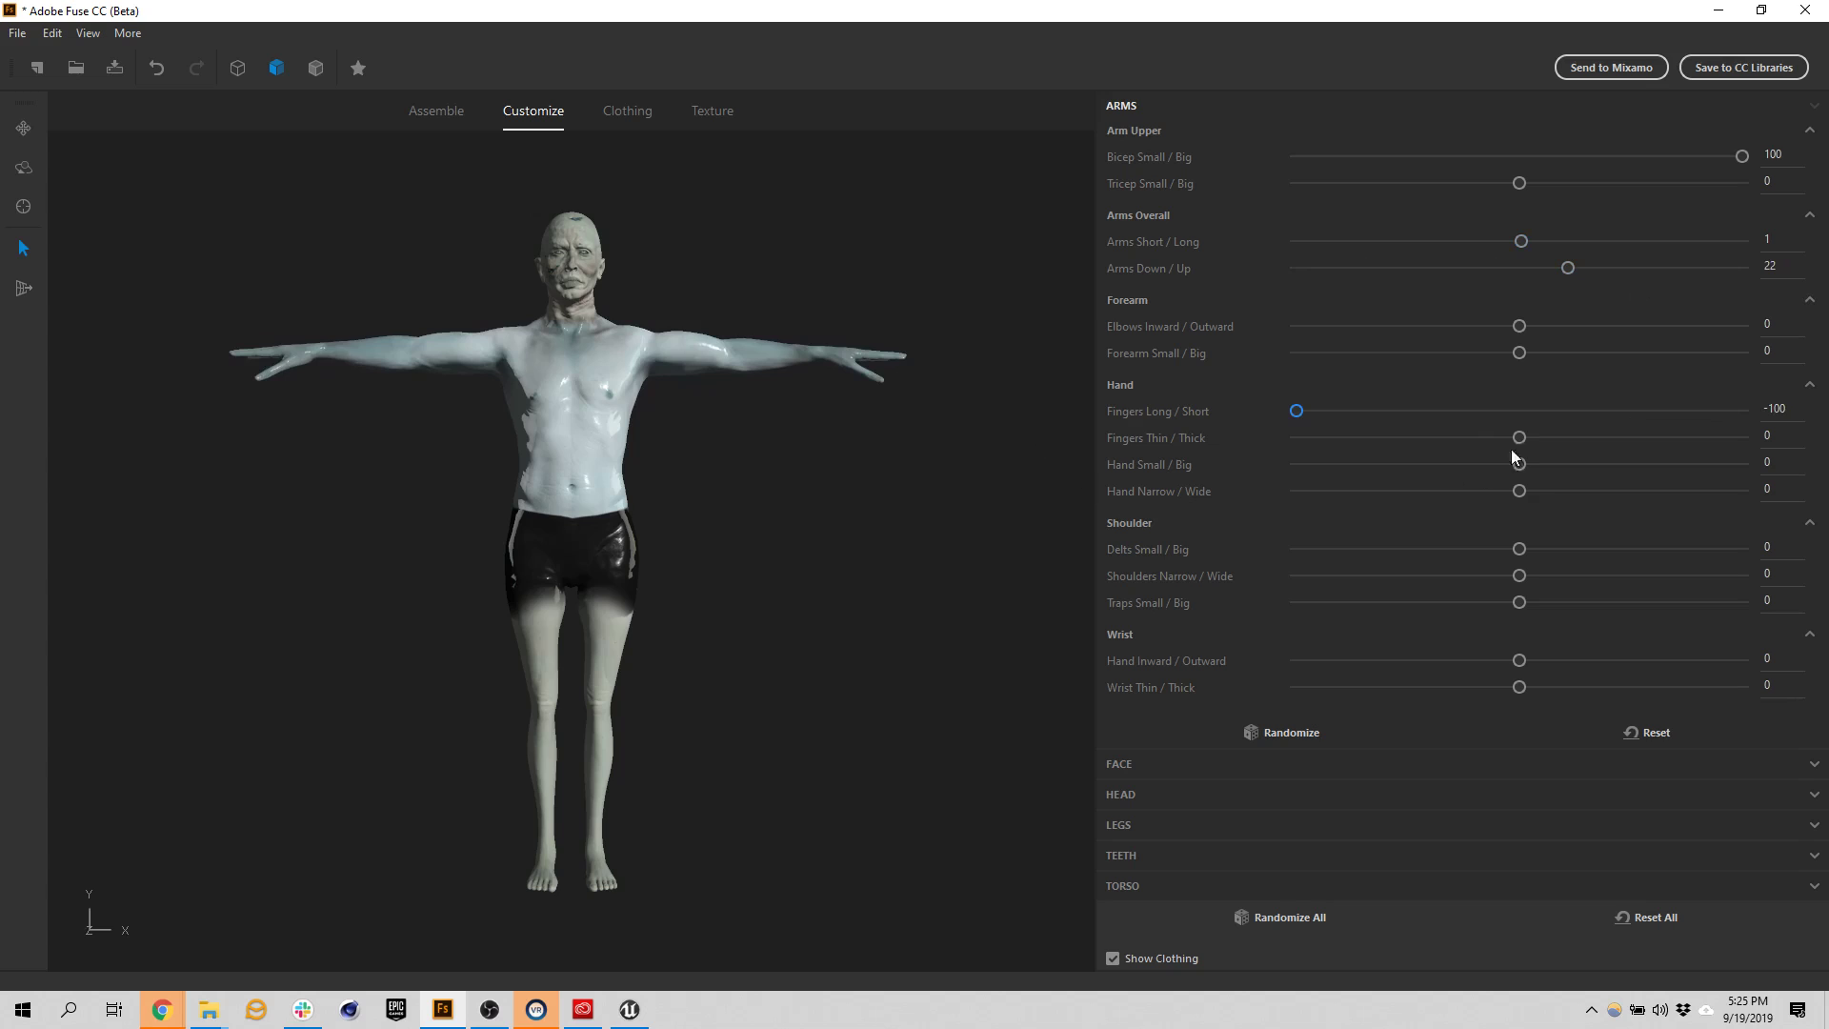
pyautogui.moveTo(1529, 439); pyautogui.dragTo(1162, 442)
# Randomize the arm parameters several times, and randomize all of the character's body parameters
pyautogui.click(1278, 734)
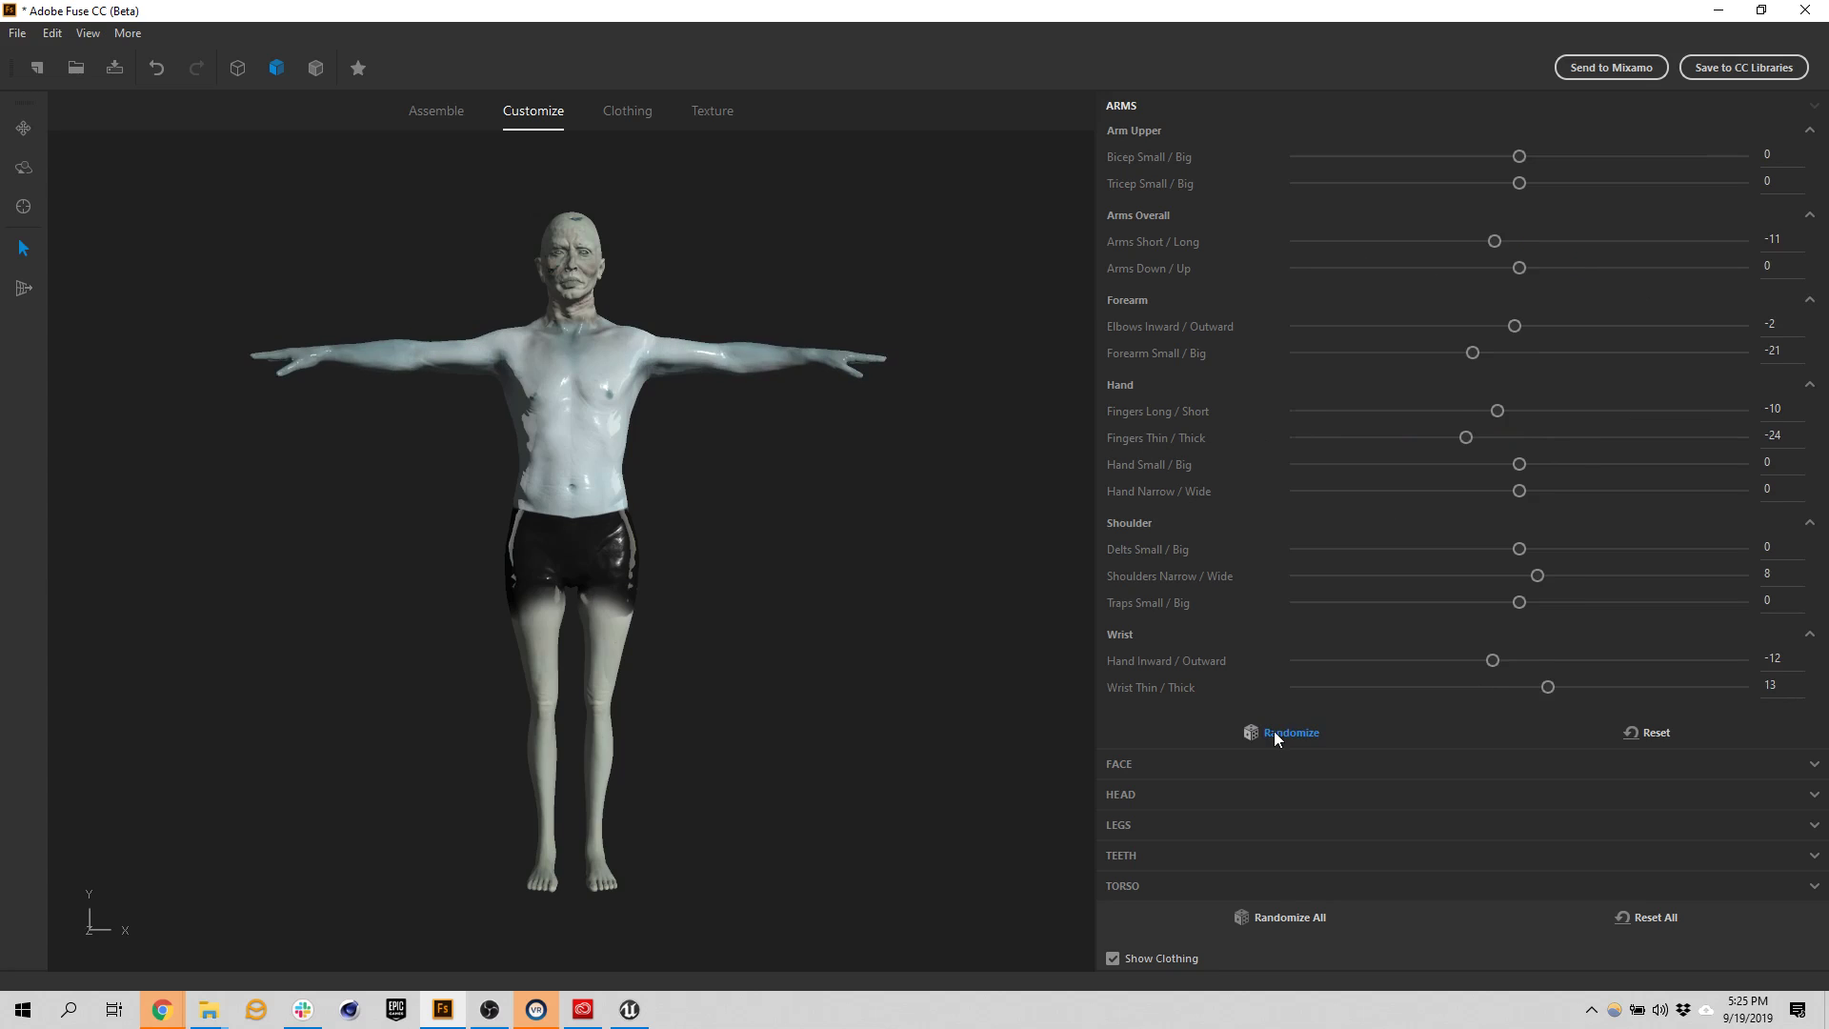
pyautogui.click(1276, 733)
pyautogui.click(1273, 734)
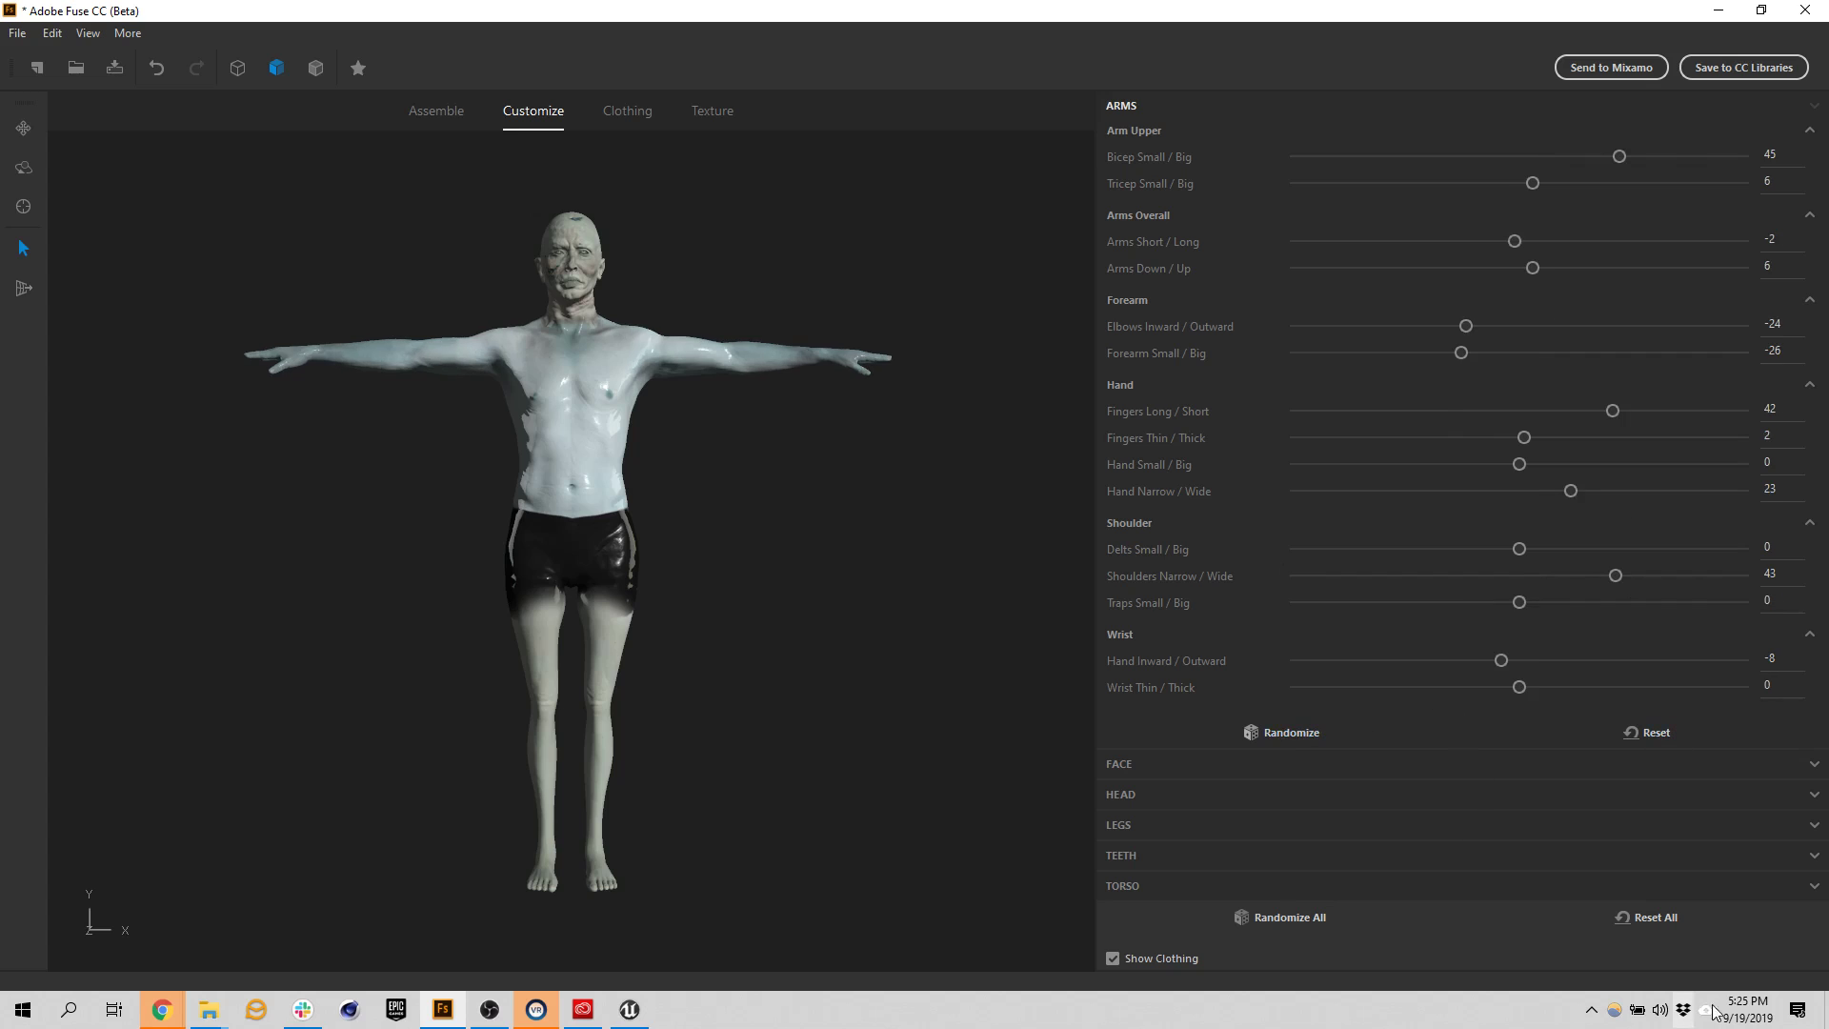
pyautogui.click(1278, 917)
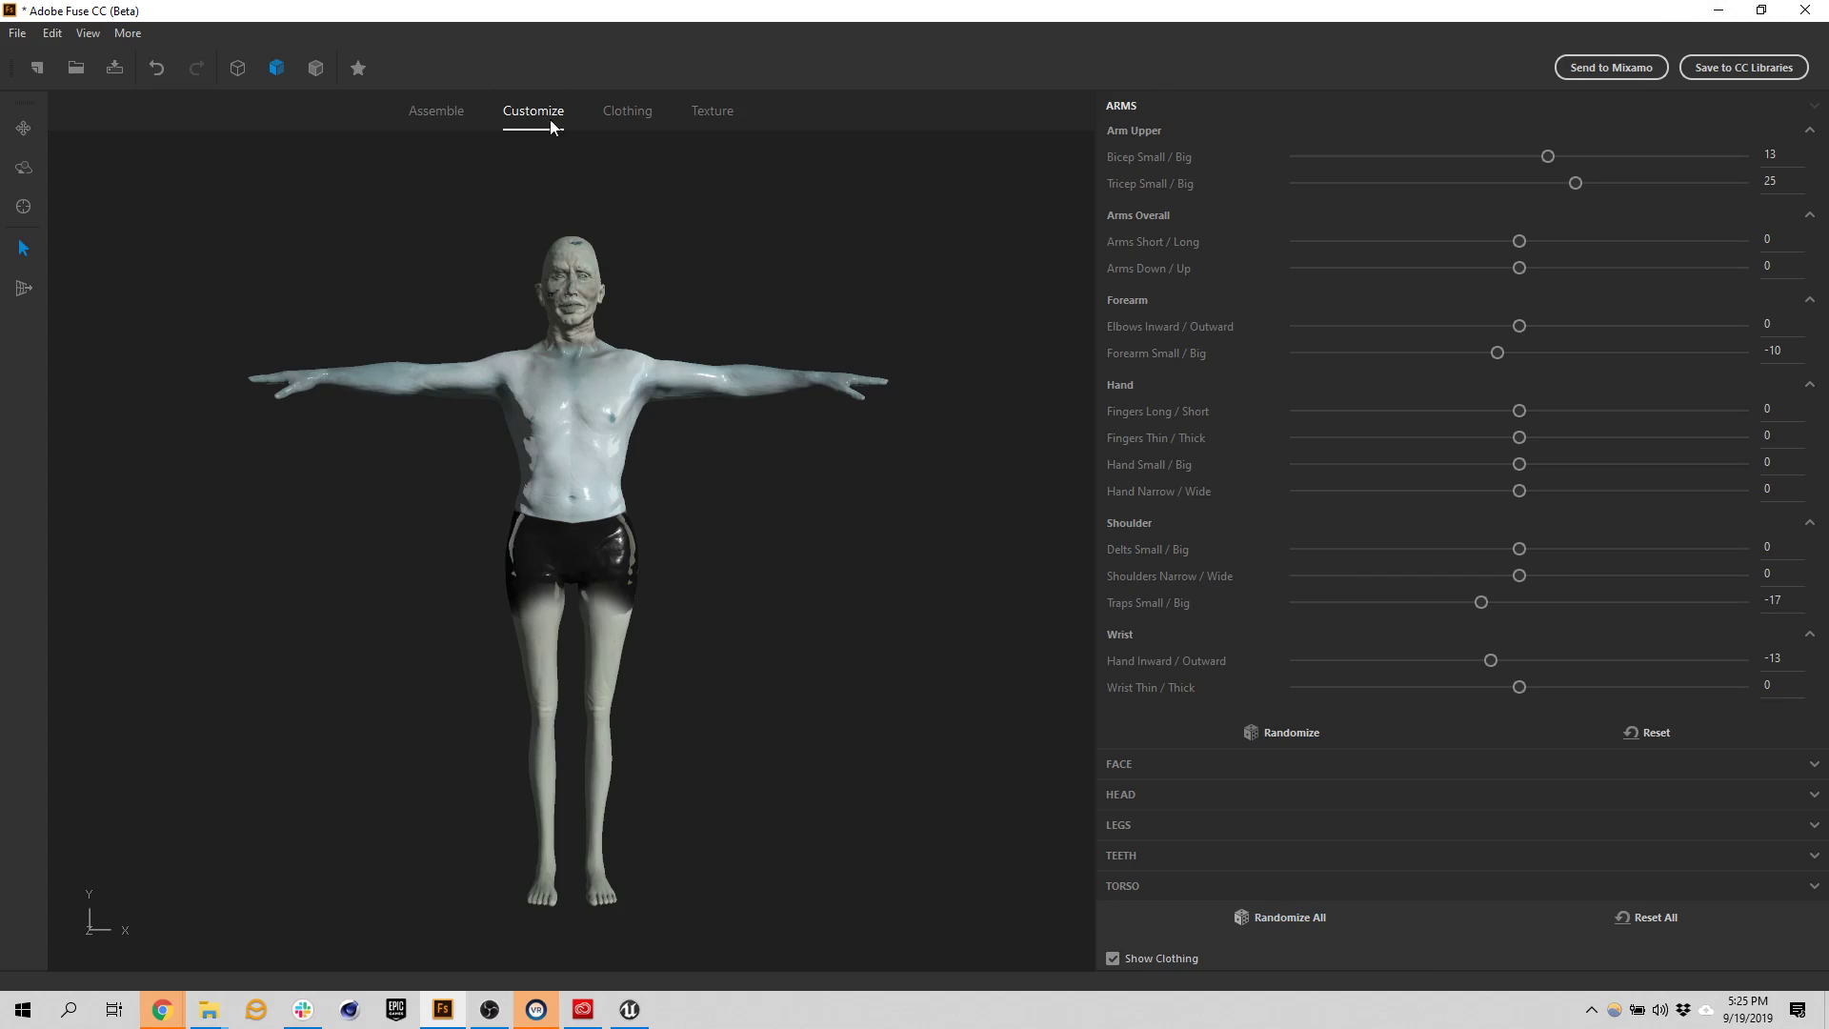
# Dress the character in the open leather jacket with tee, the Alpha Mutton Chops beard and the Fingerless Gloves
pyautogui.click(637, 111)
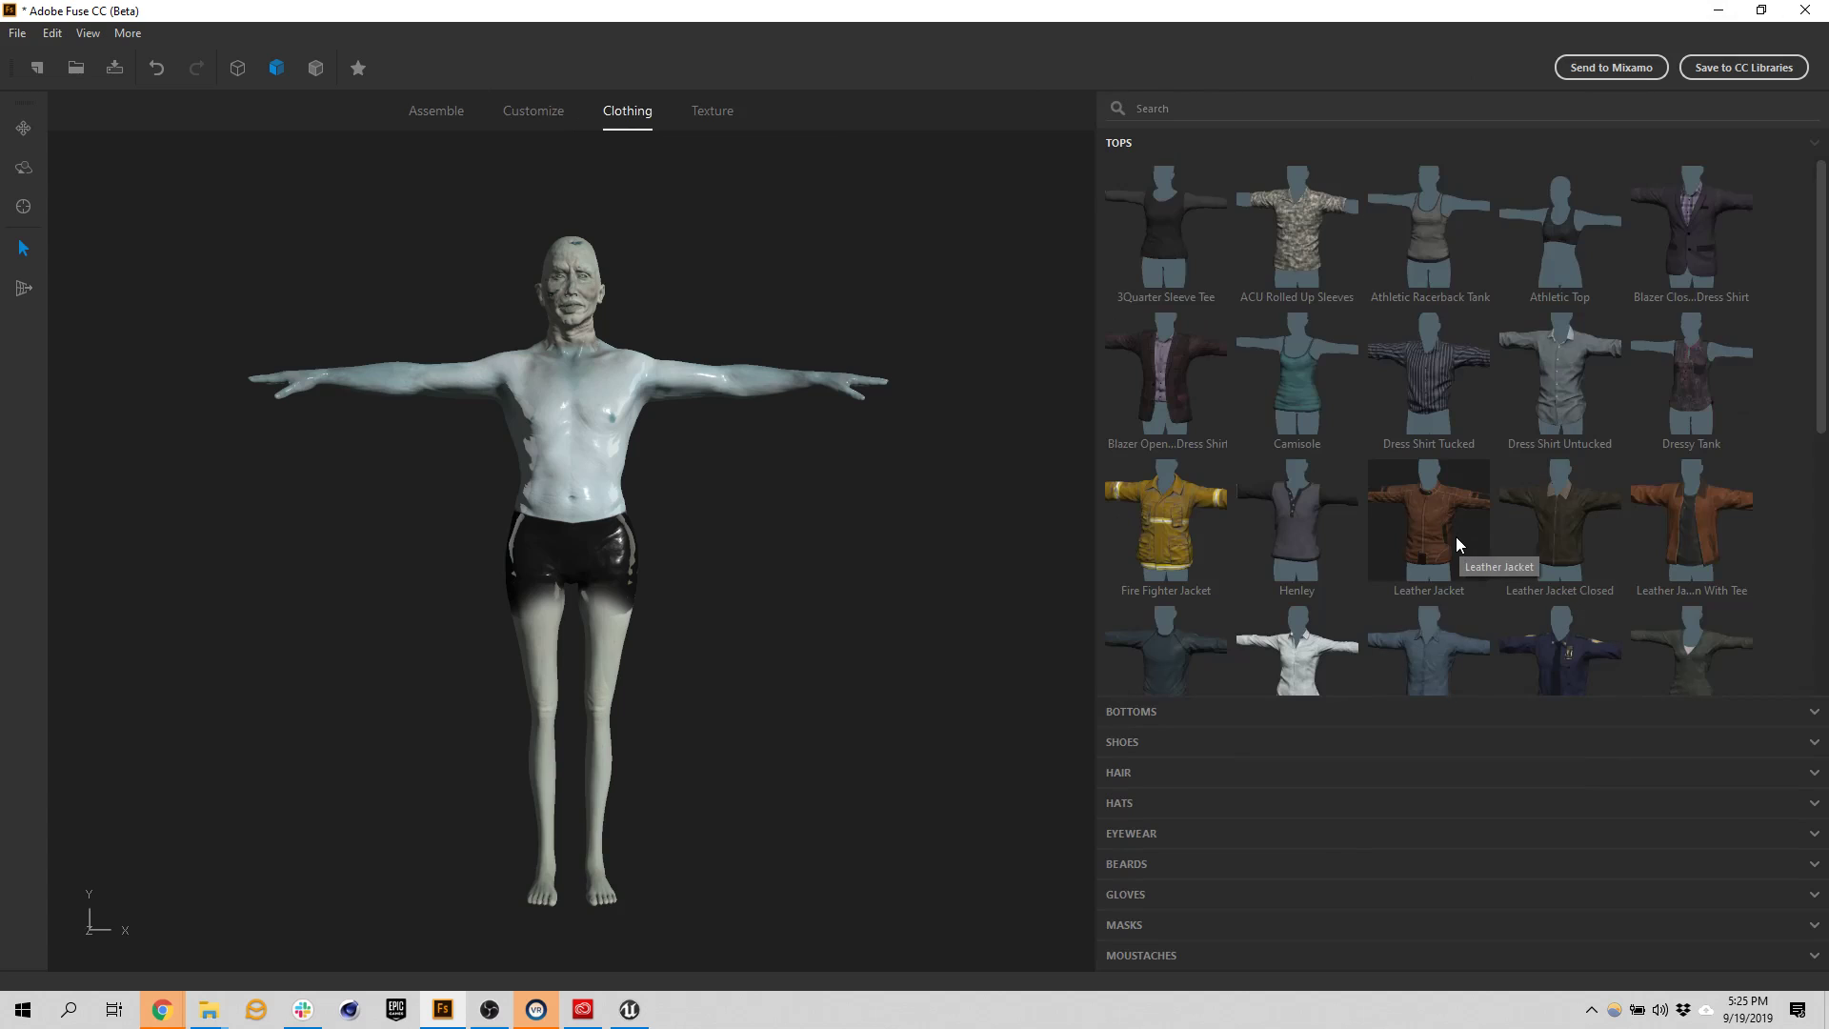
pyautogui.click(1708, 549)
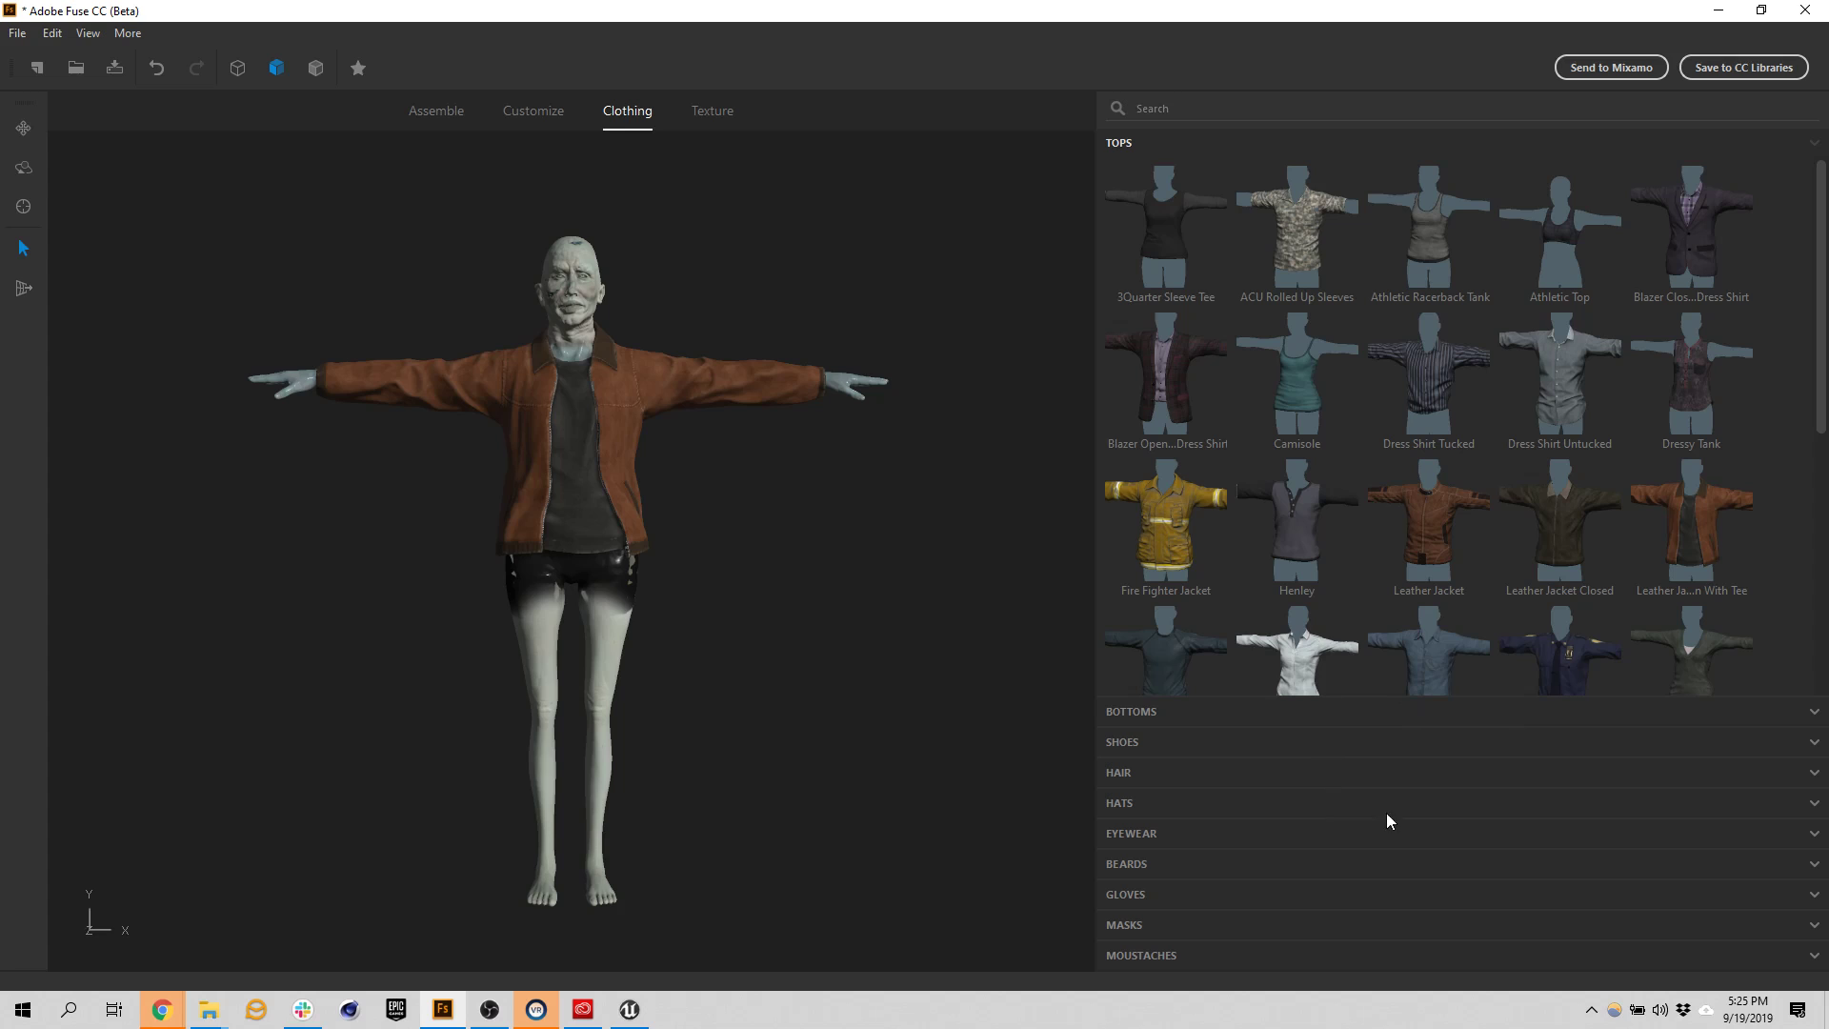
pyautogui.click(1212, 864)
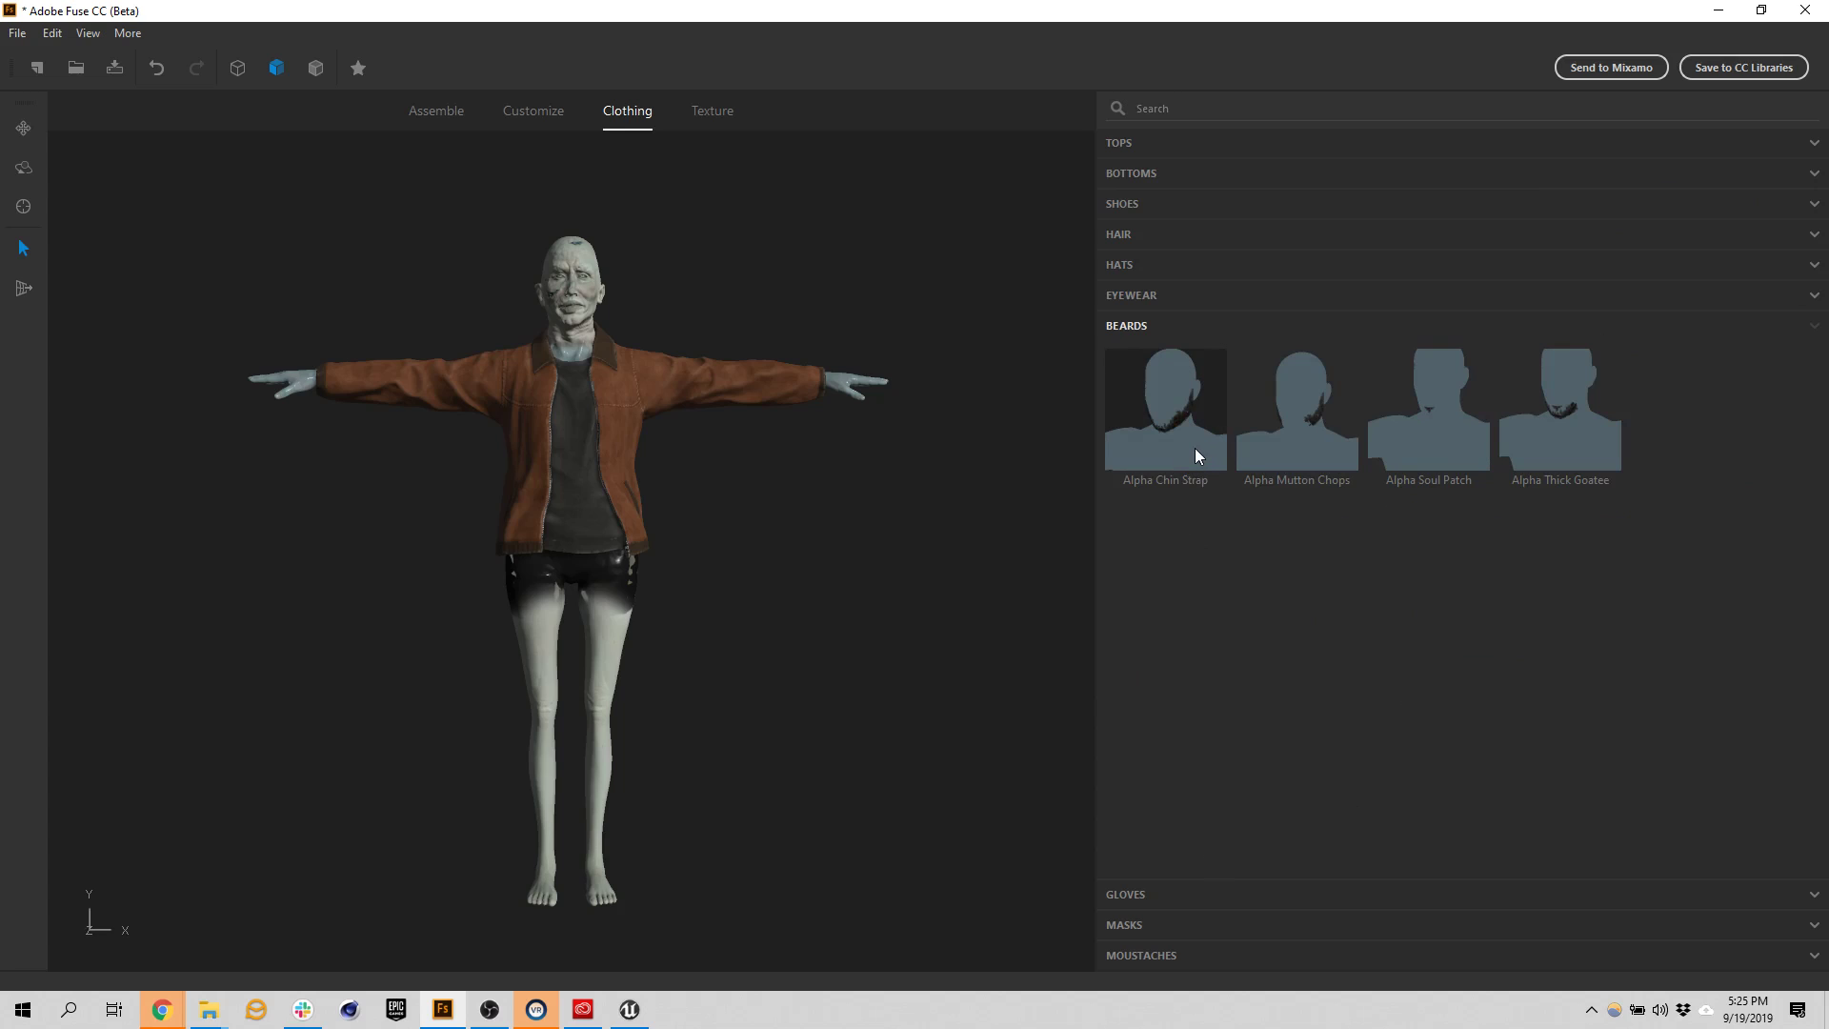
pyautogui.click(1320, 435)
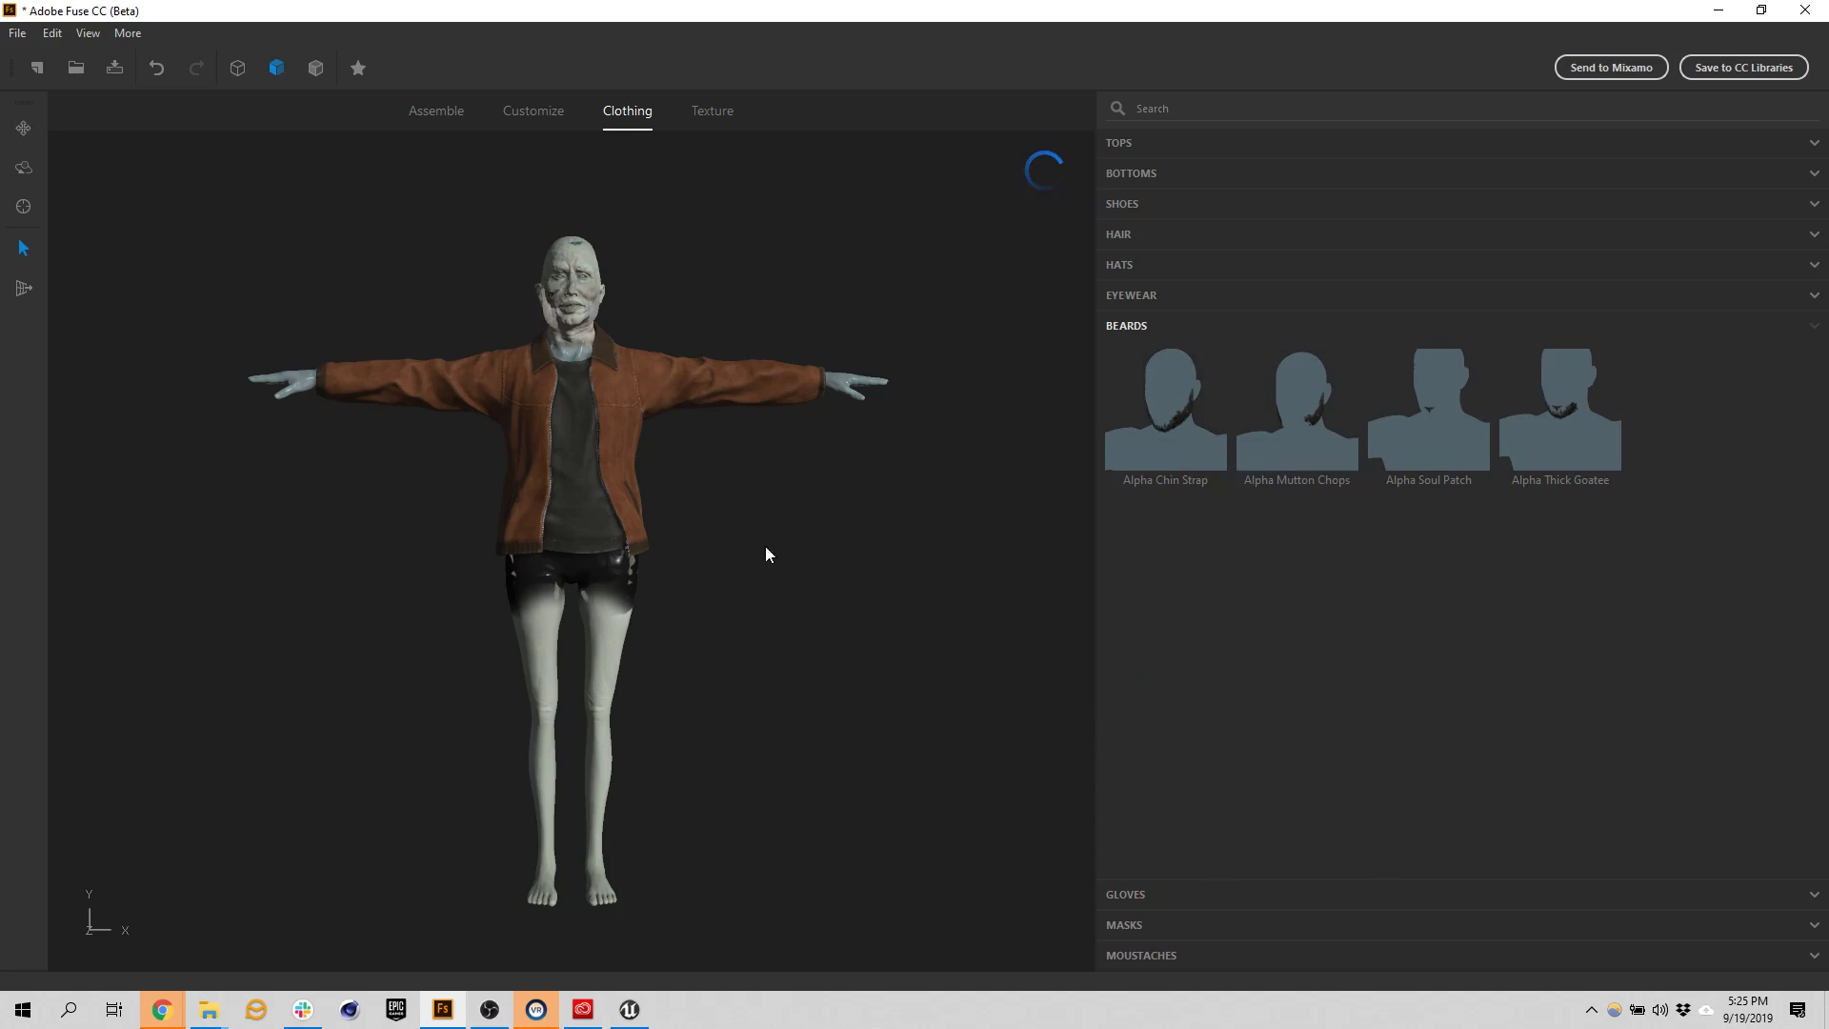
pyautogui.moveTo(766, 554); pyautogui.dragTo(738, 583)
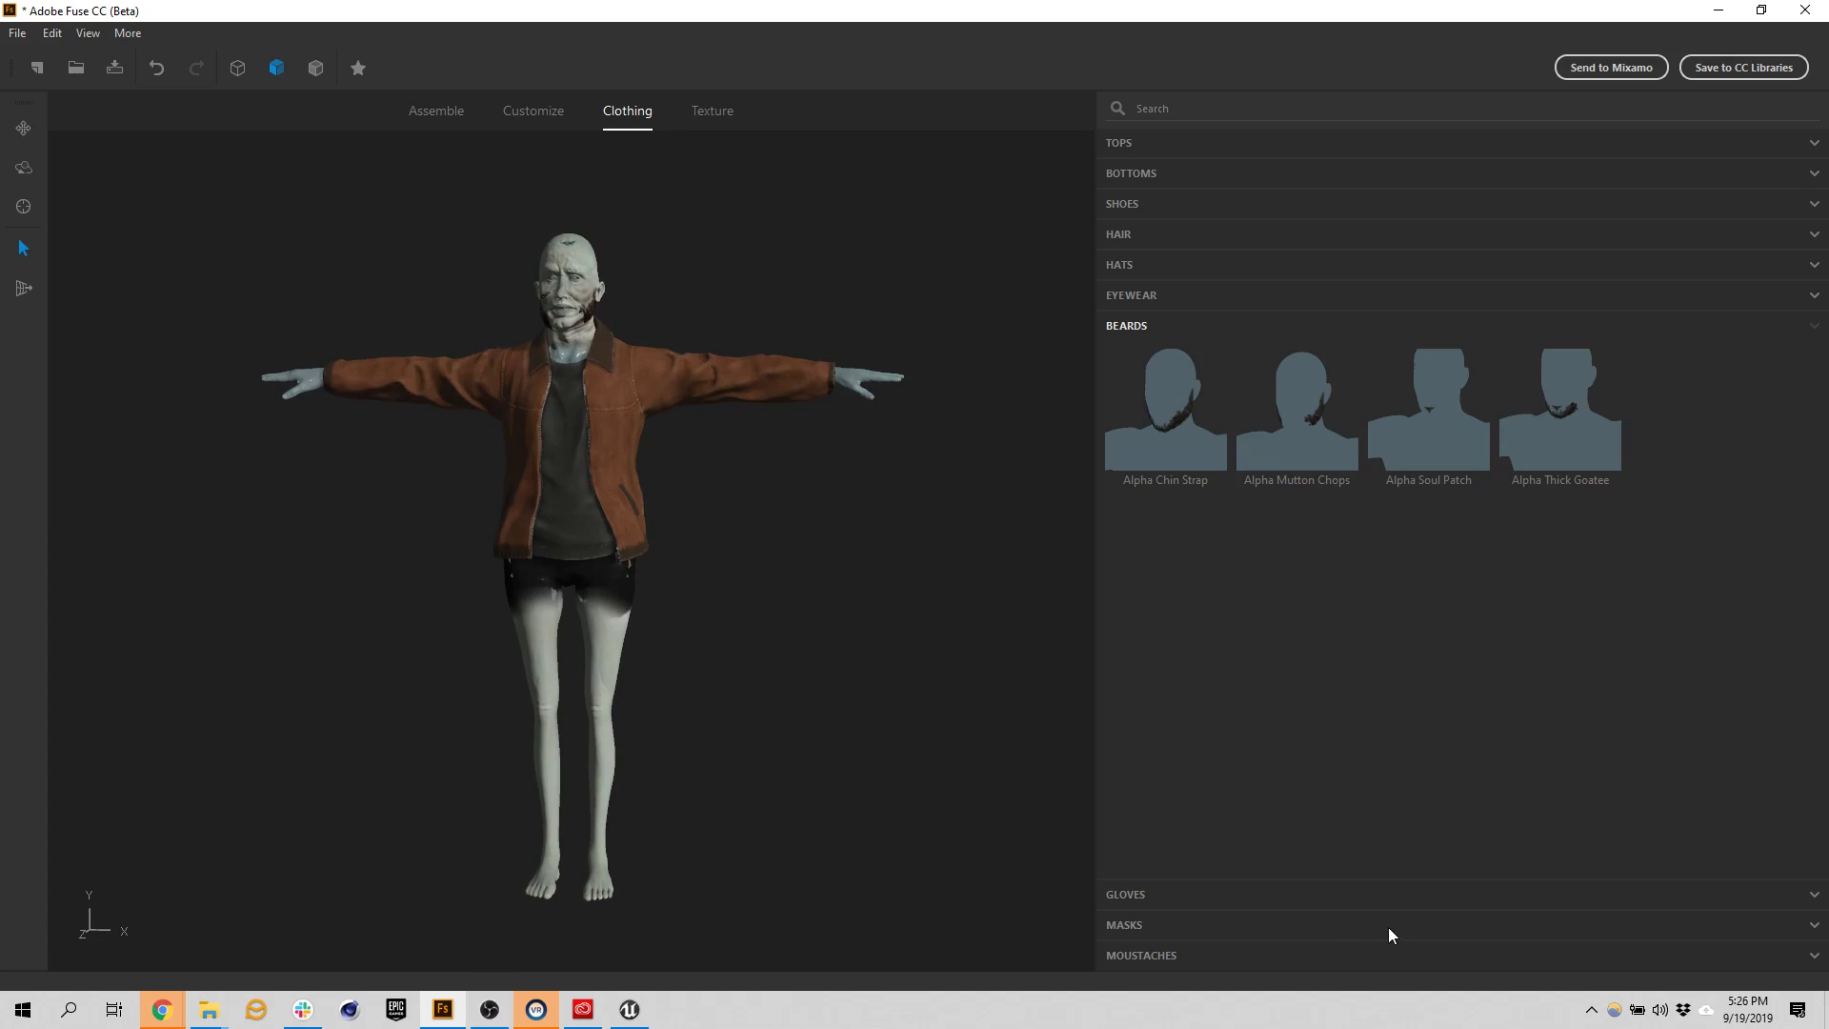
pyautogui.click(1259, 894)
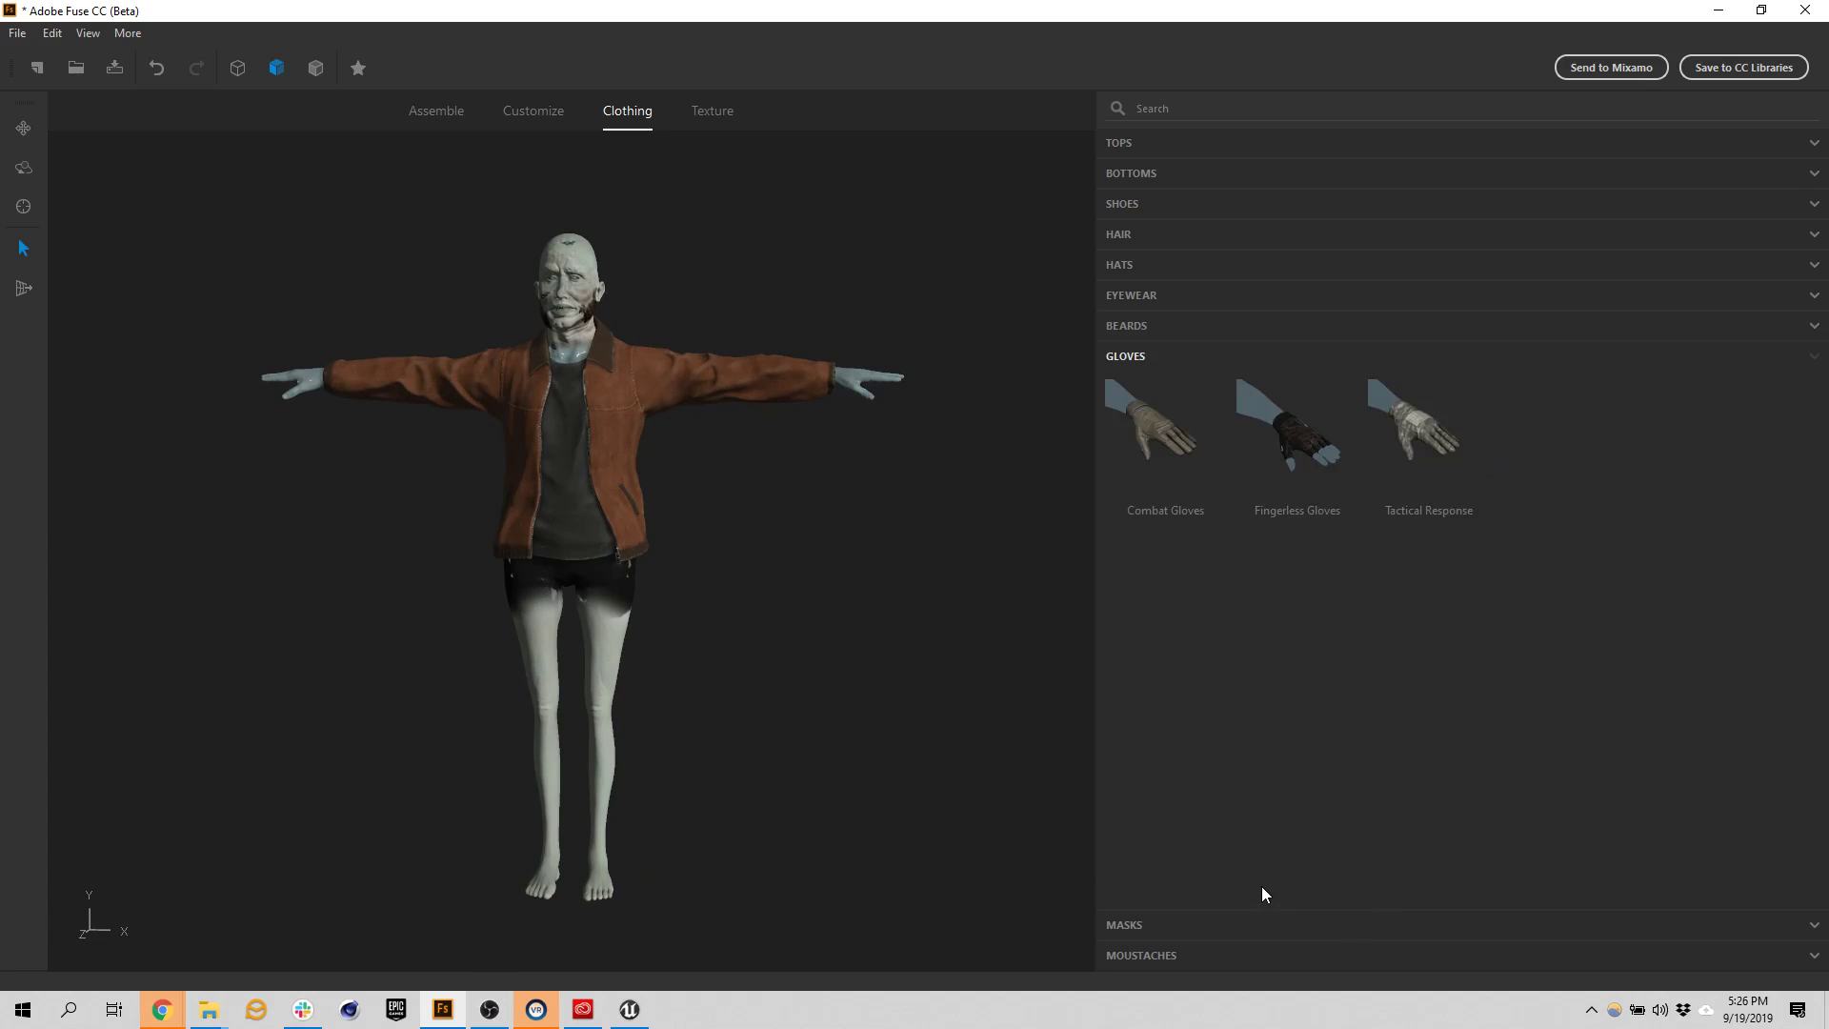
pyautogui.click(1321, 441)
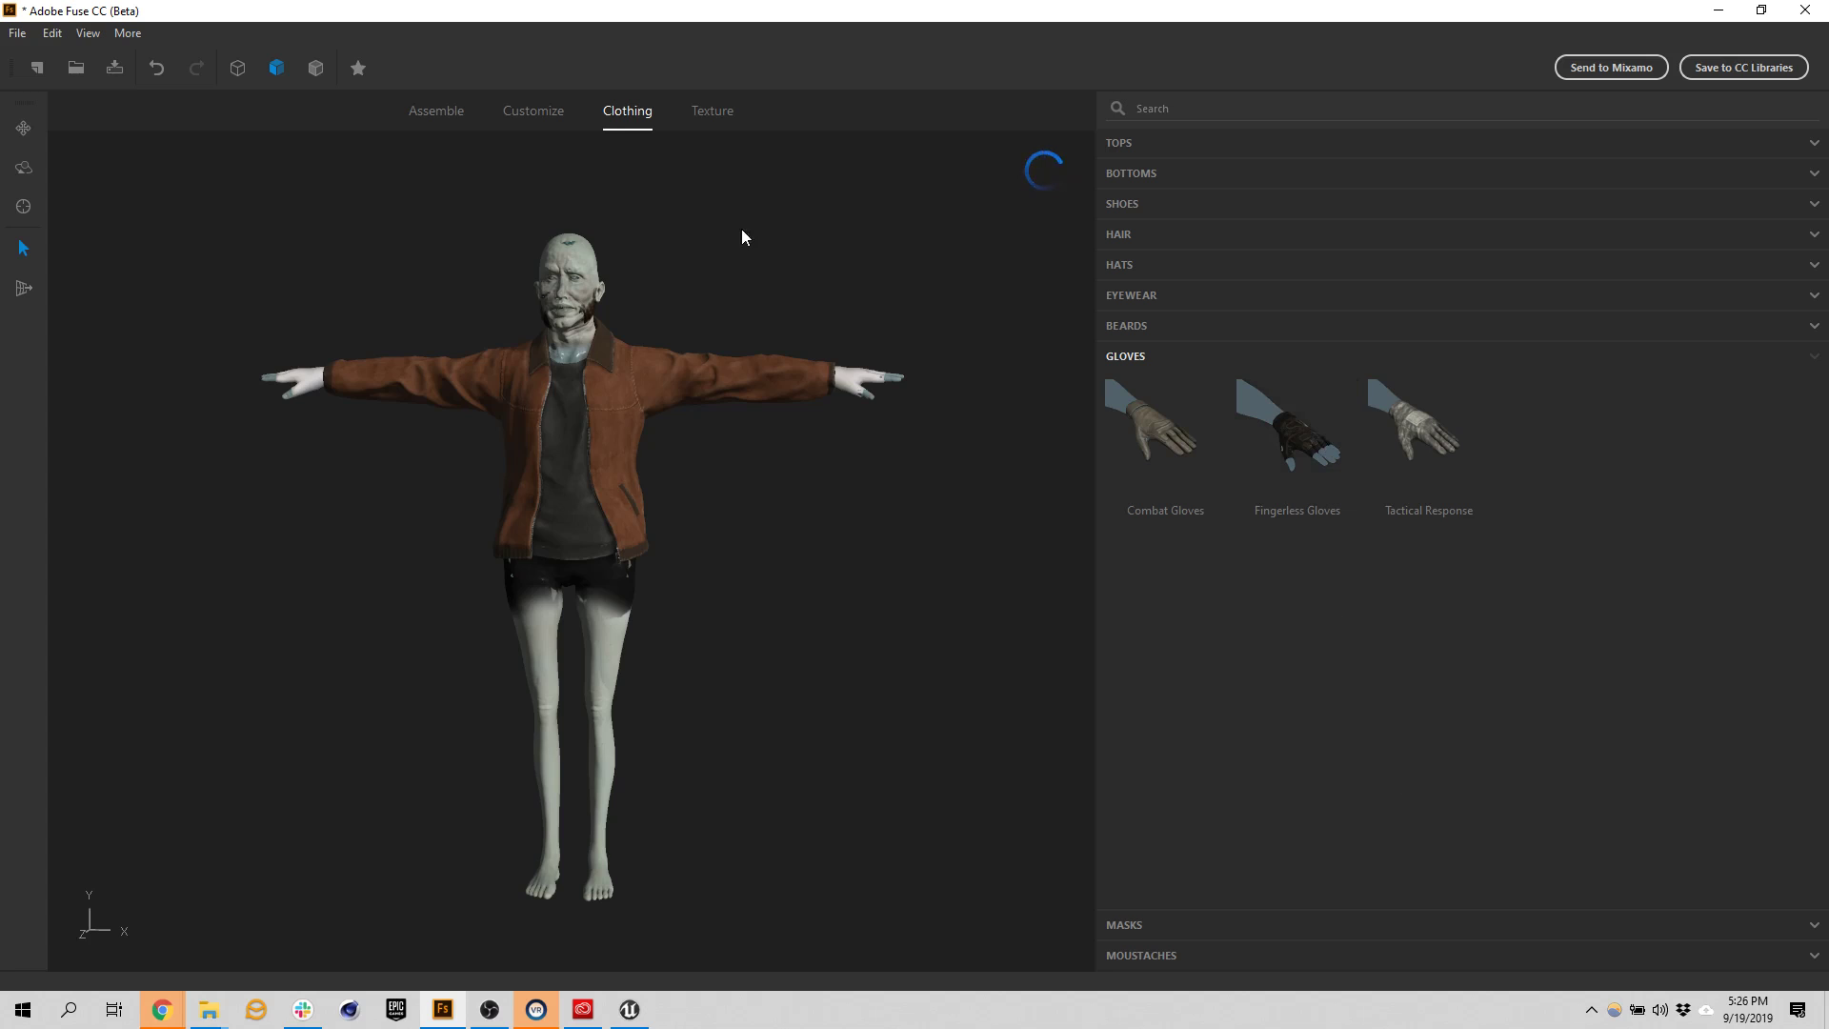
# Select the jacket for texture editing and check the available texture resolutions without changing the setting
pyautogui.click(726, 107)
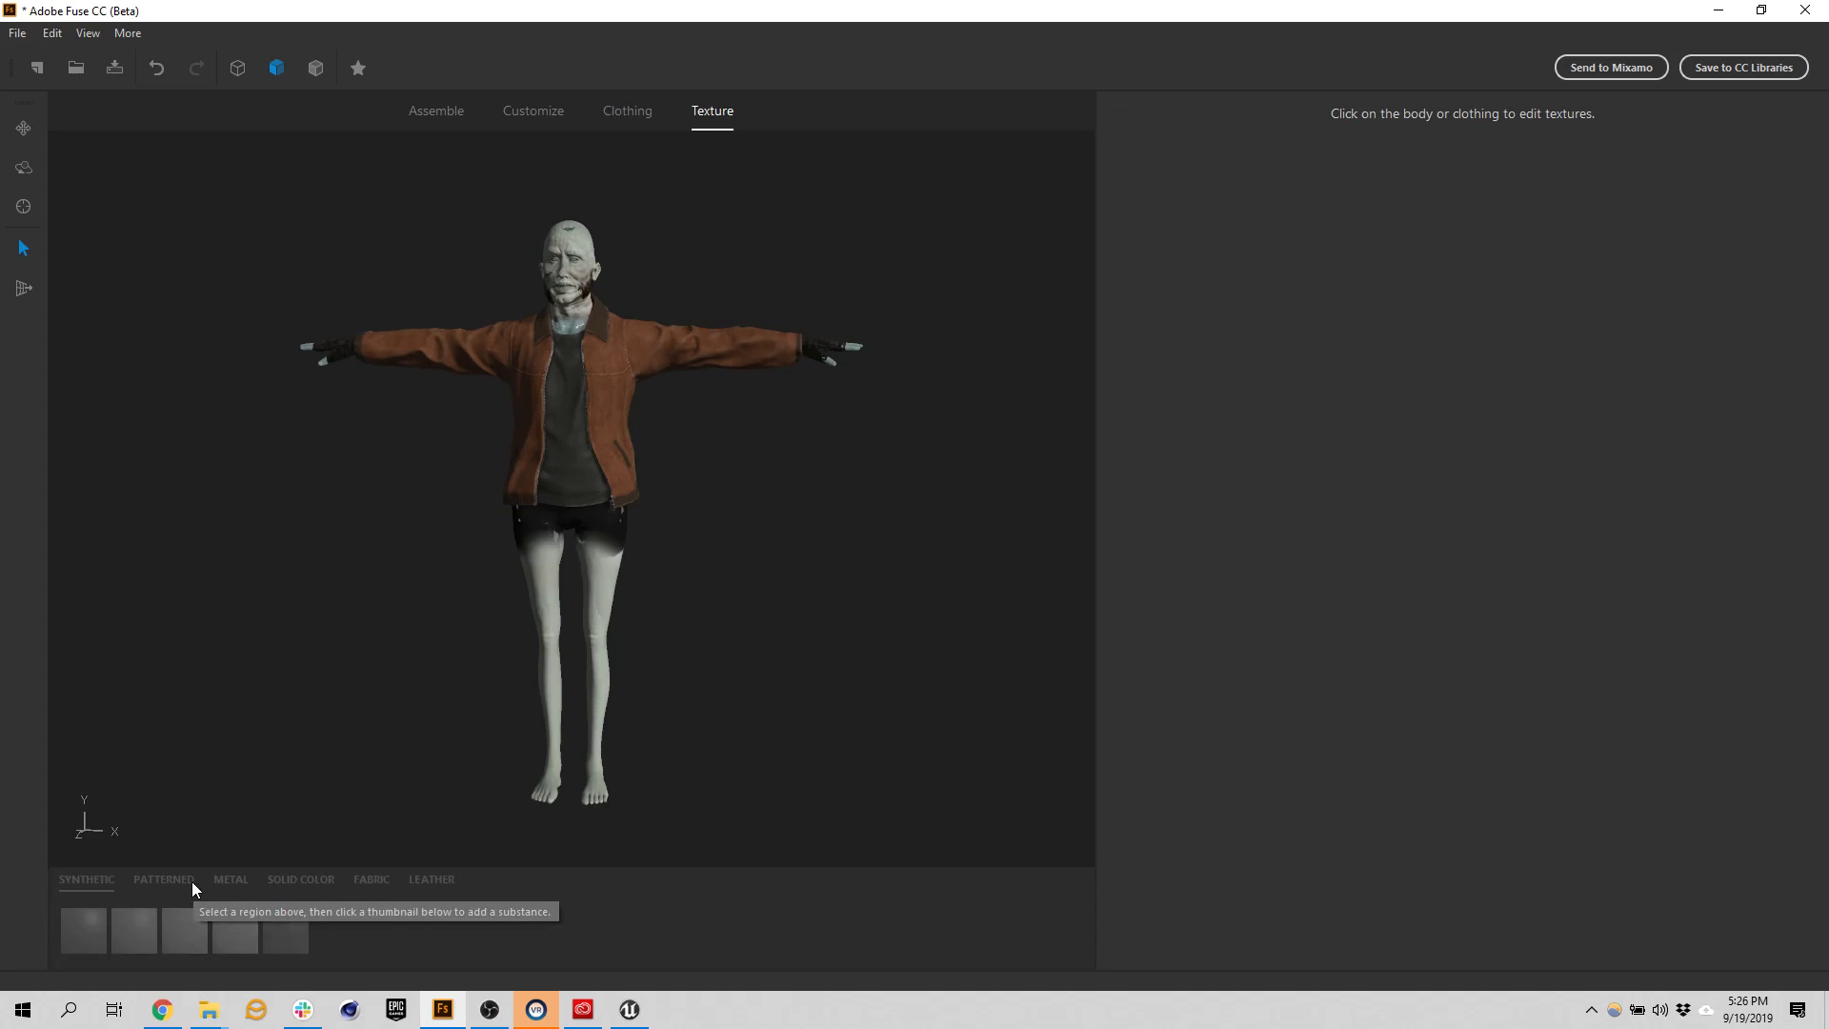
pyautogui.click(491, 352)
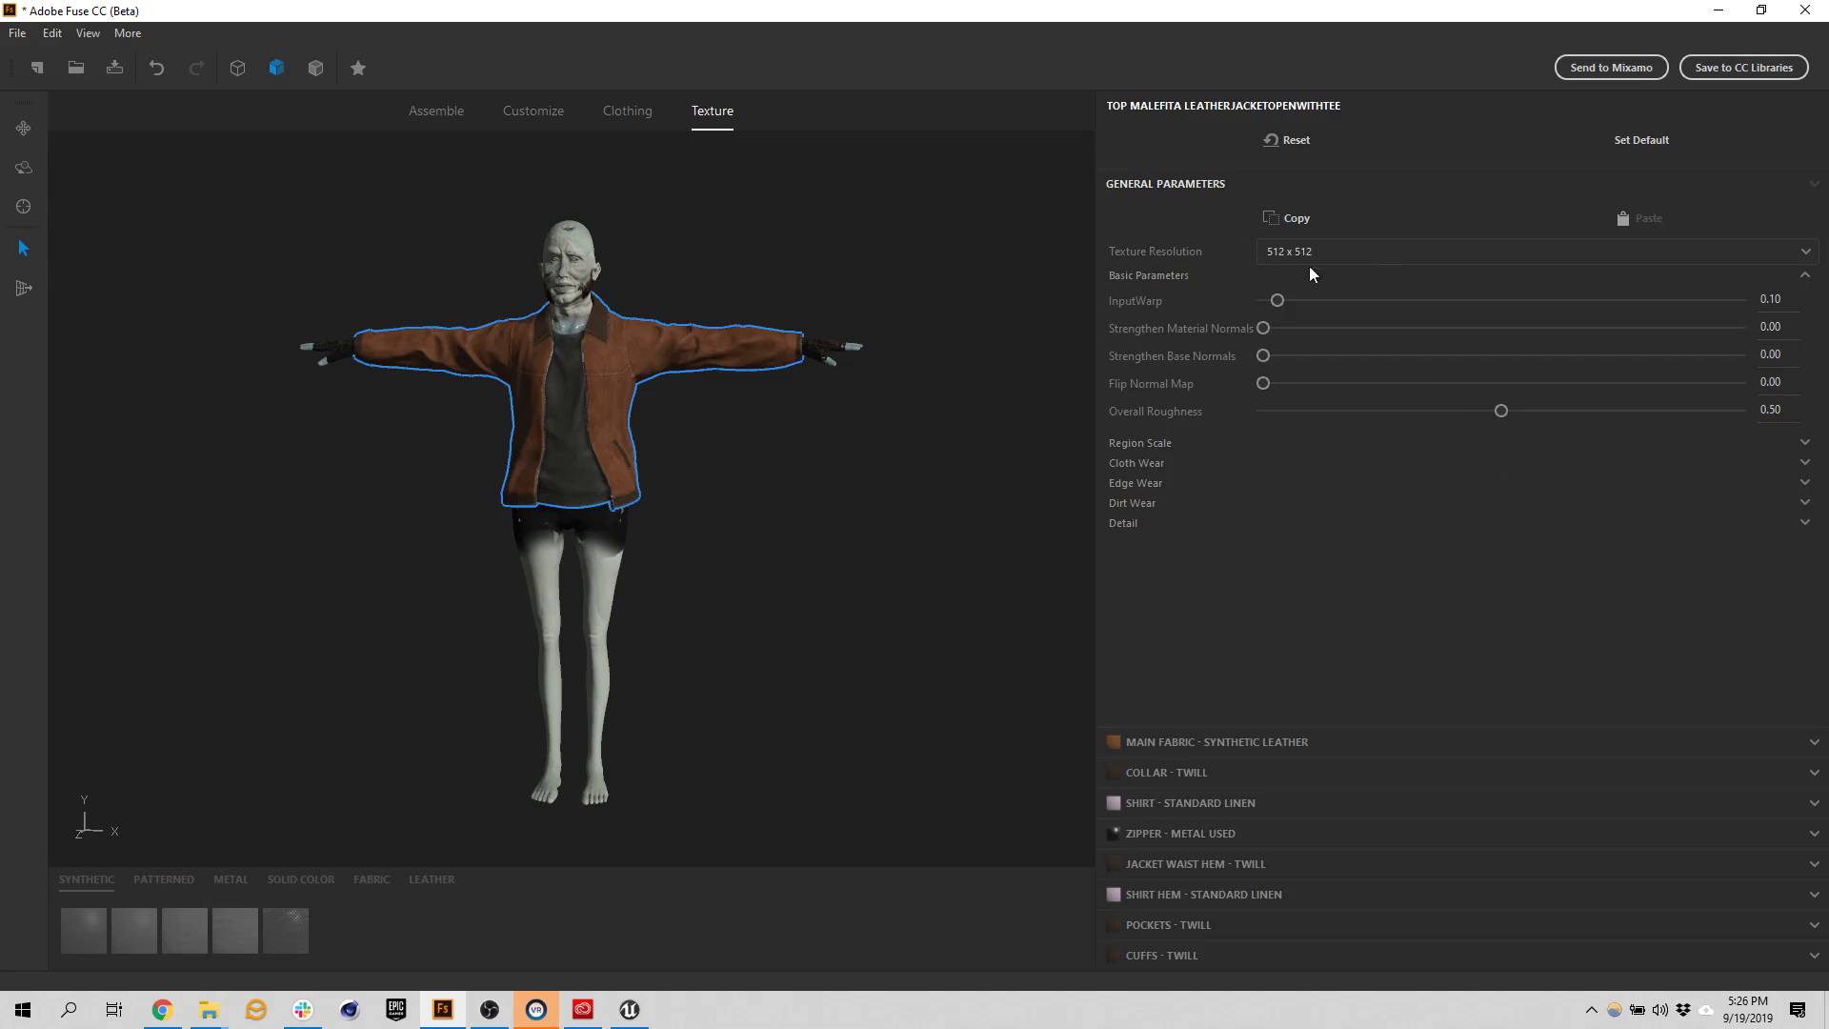
pyautogui.click(1459, 251)
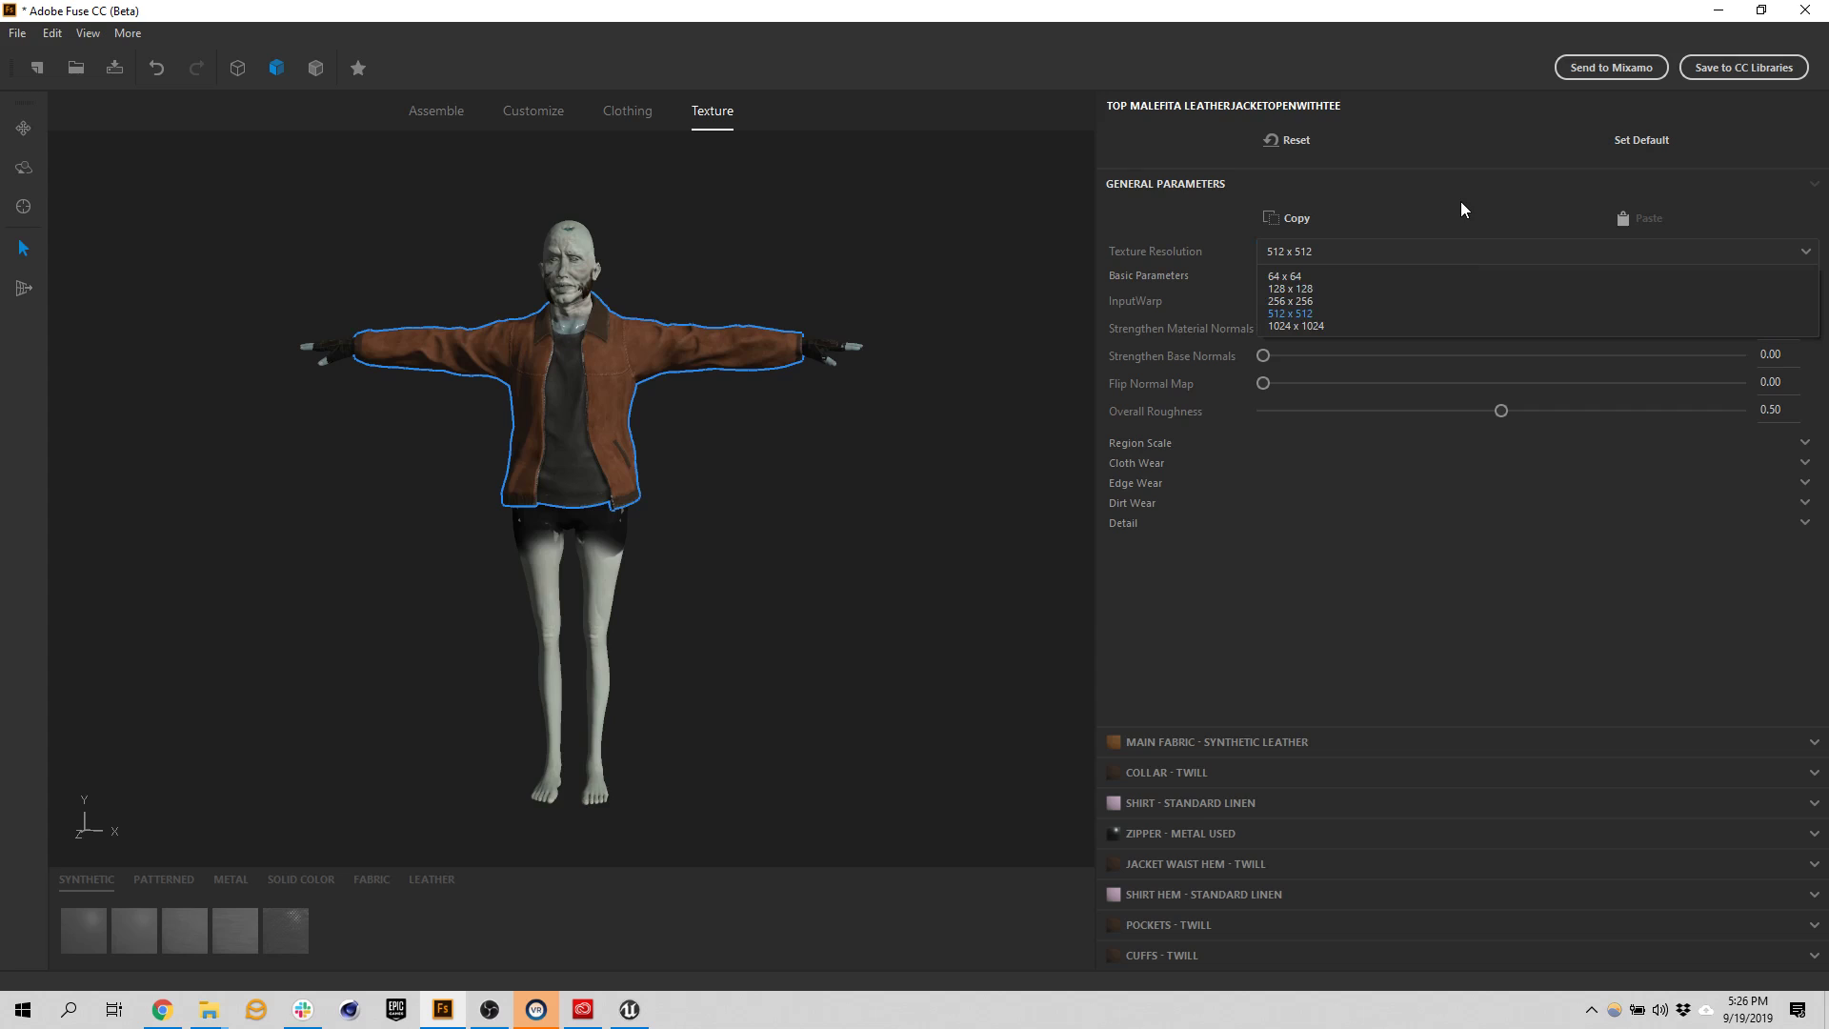
pyautogui.click(1462, 204)
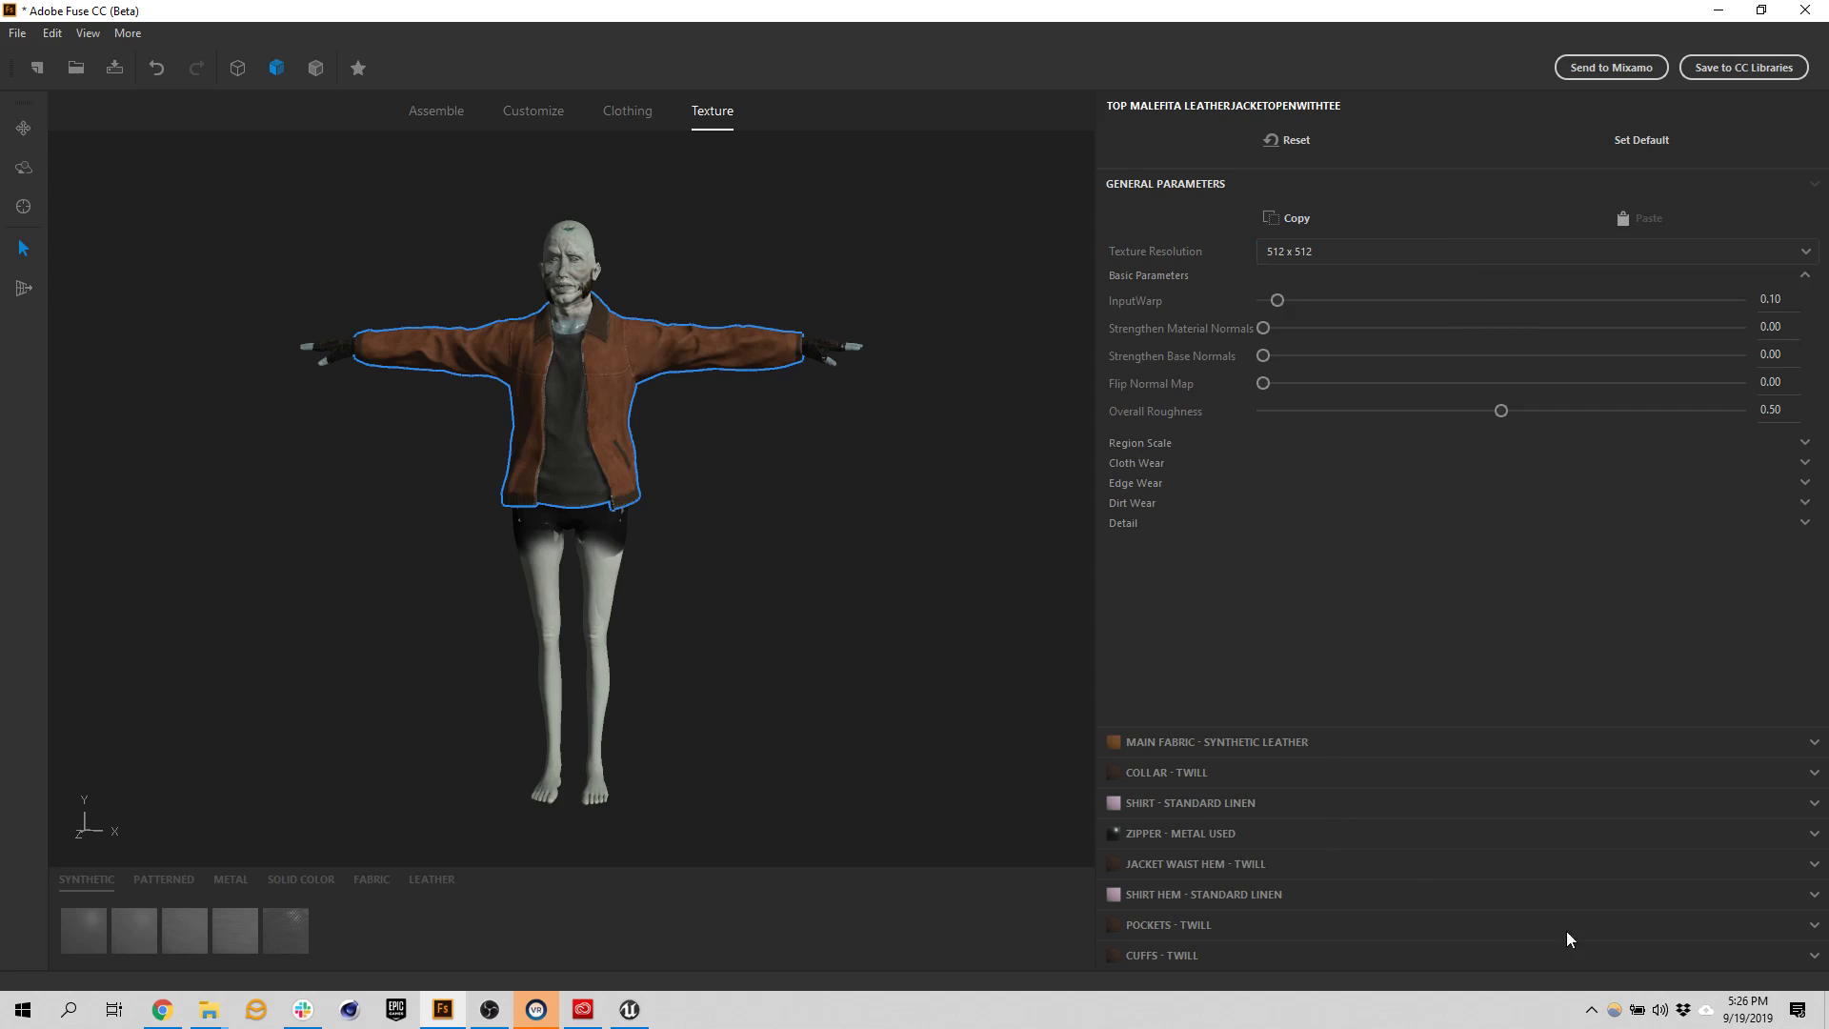
# Send the character to Mixamo under the name ZombieDave
pyautogui.click(1633, 67)
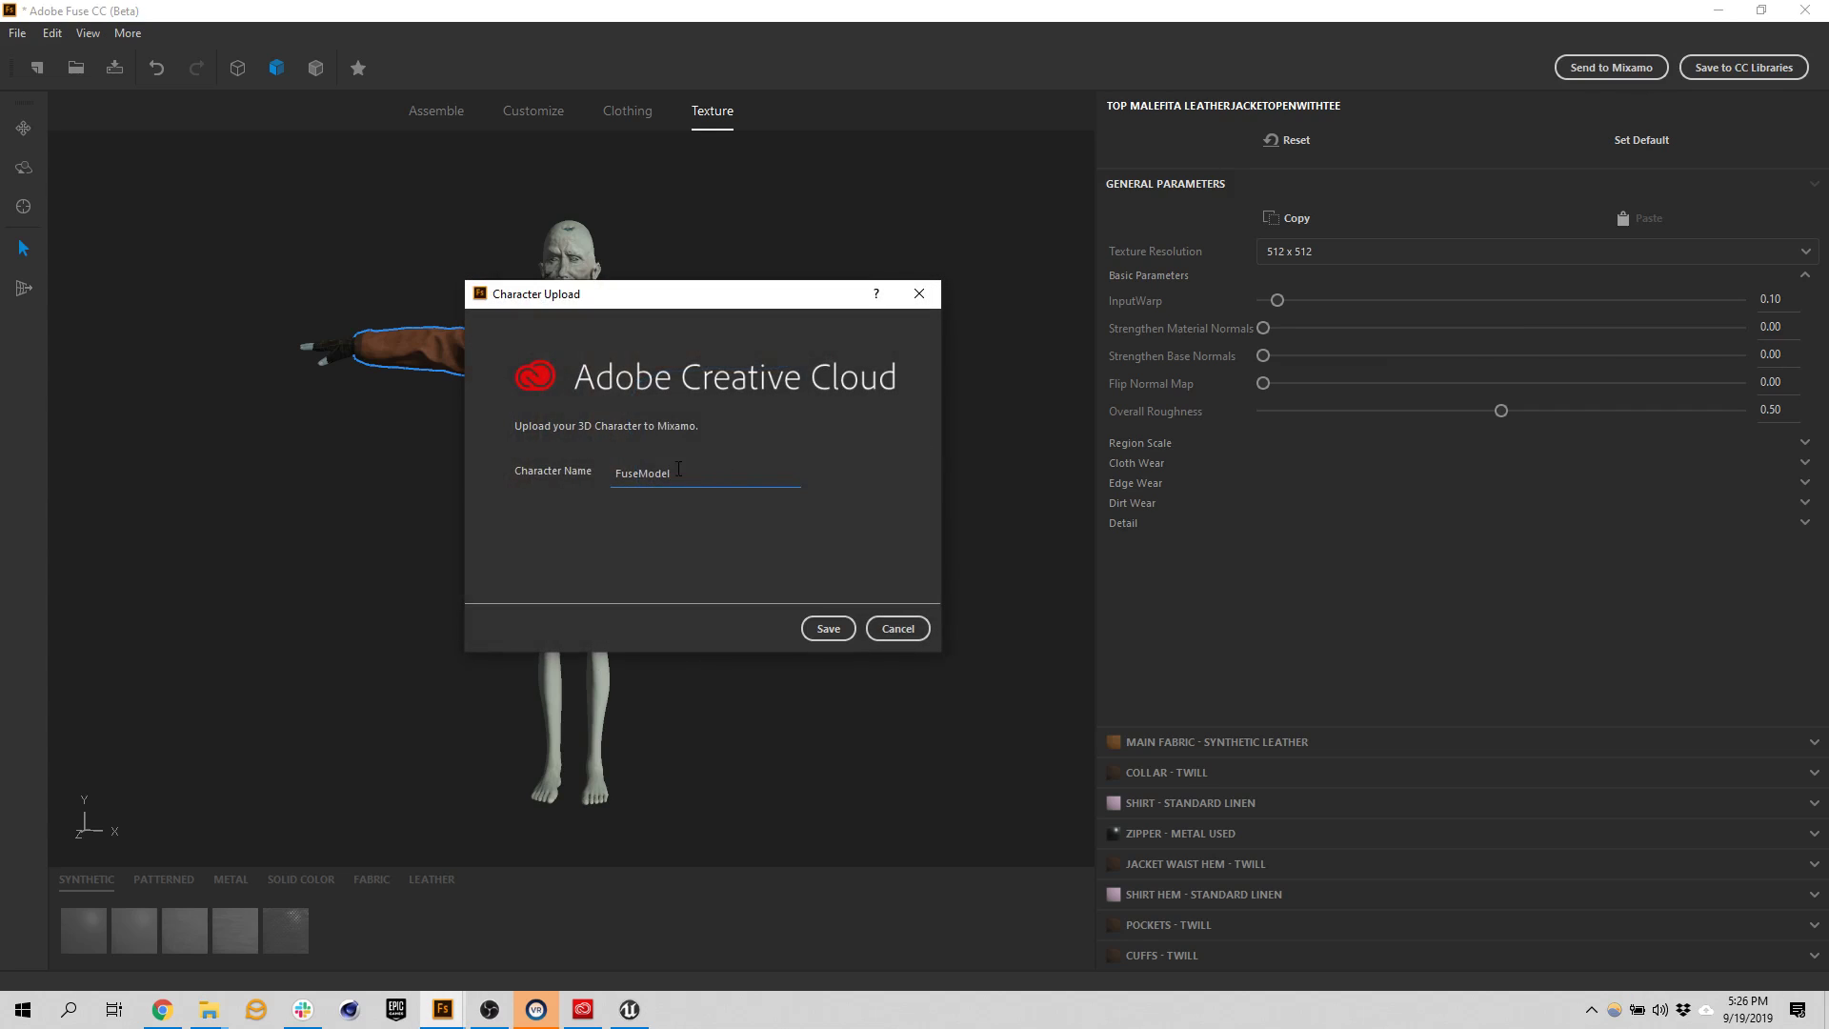
pyautogui.moveTo(737, 471); pyautogui.dragTo(497, 462)
pyautogui.write('ZombieDave')
pyautogui.click(827, 630)
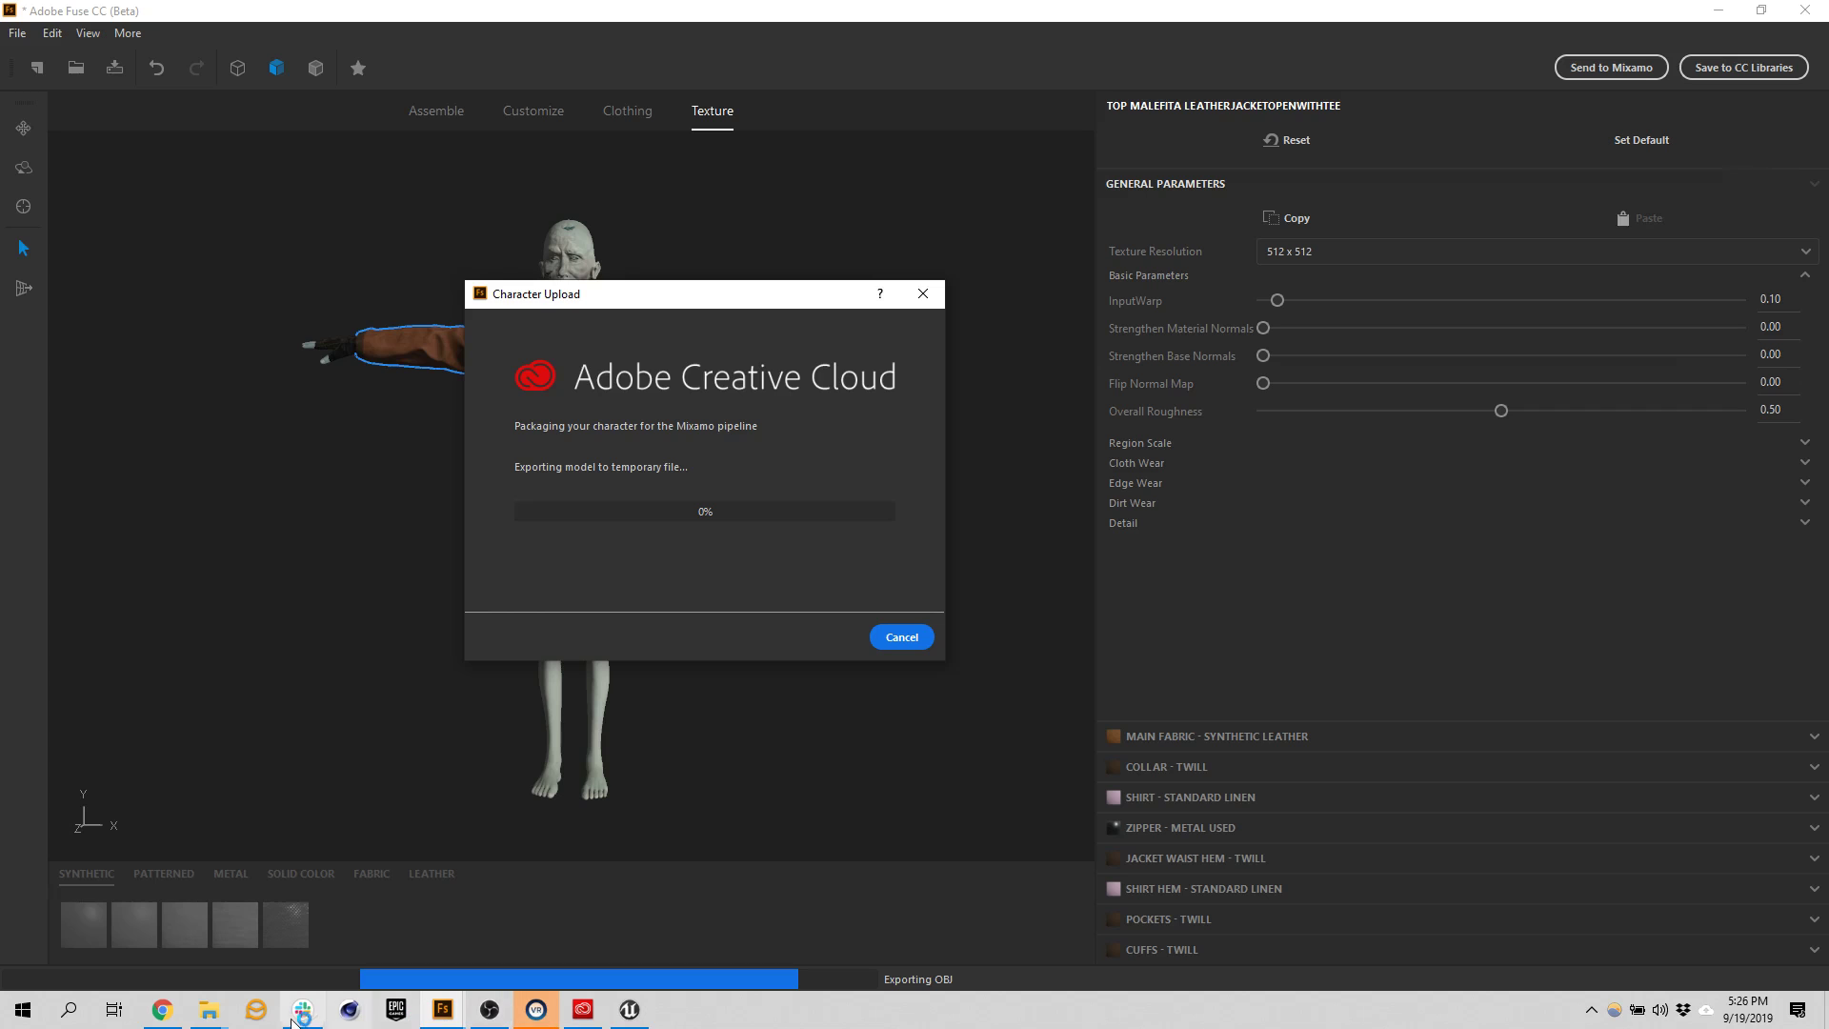
# Switch to Chrome and open mixamo.com in a new tab
pyautogui.moveTo(288, 1020)
pyautogui.click(162, 1009)
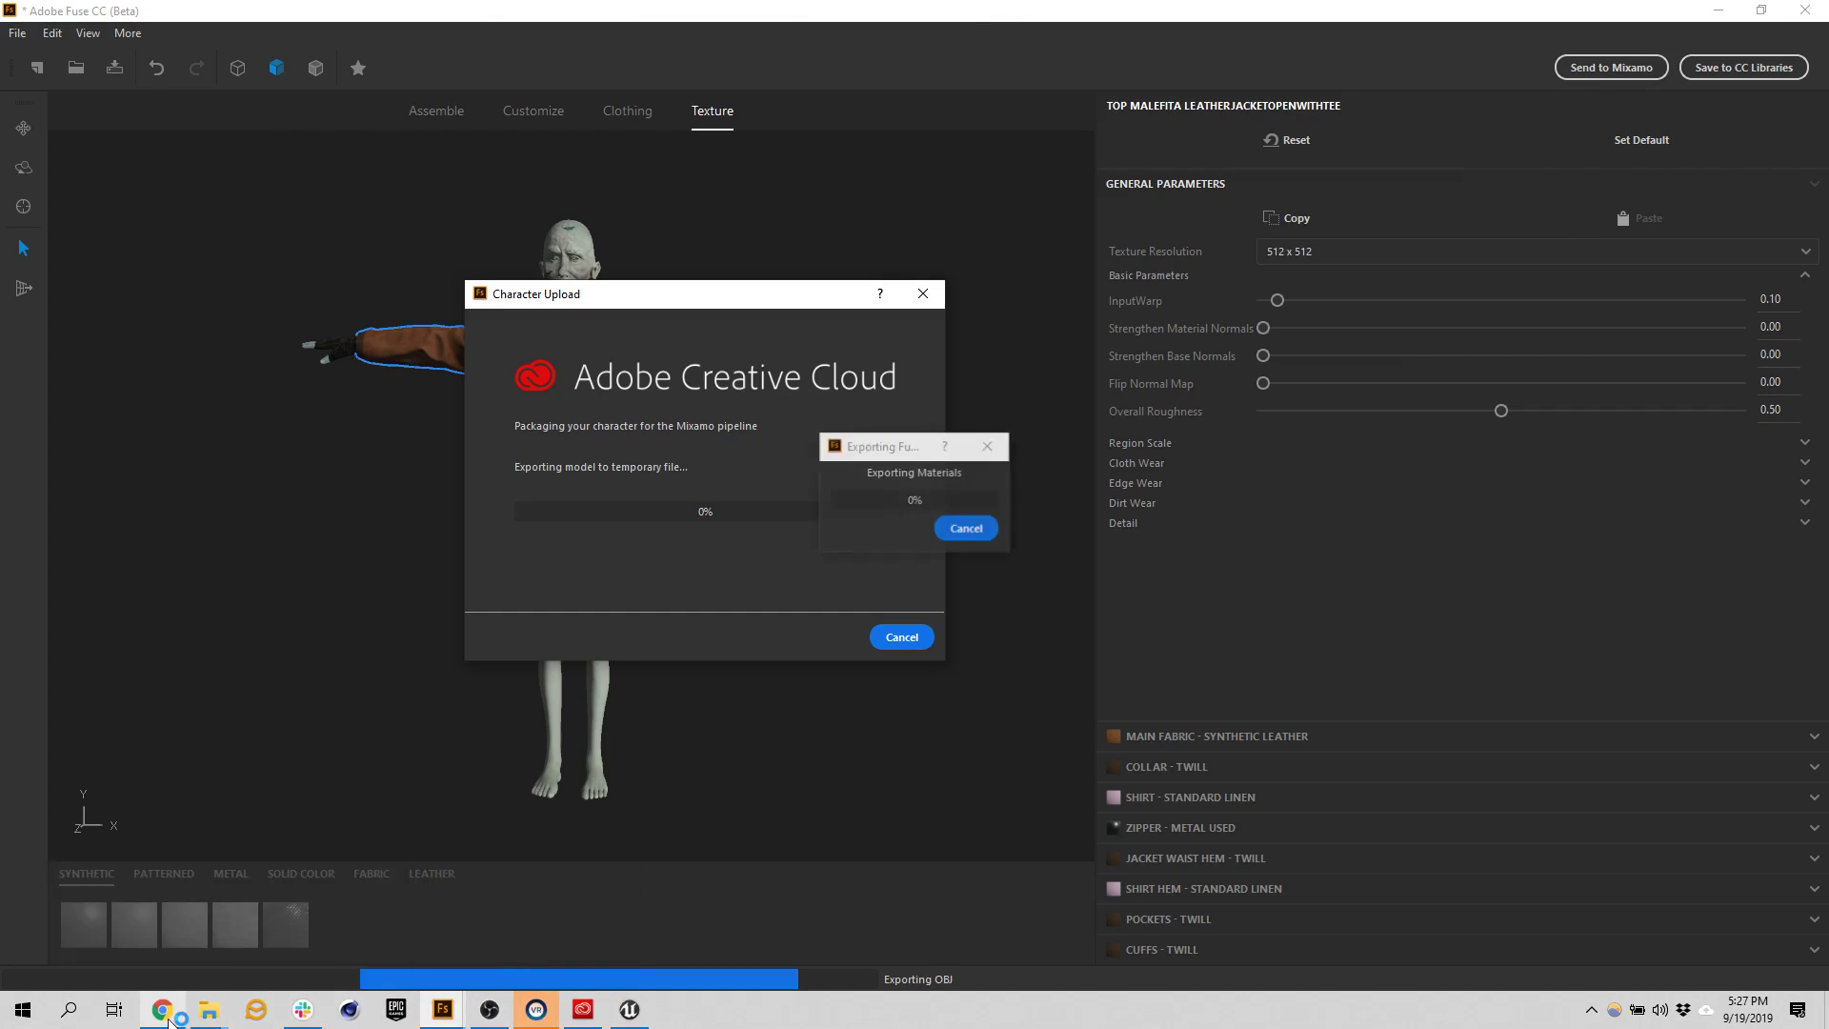
pyautogui.click(1369, 28)
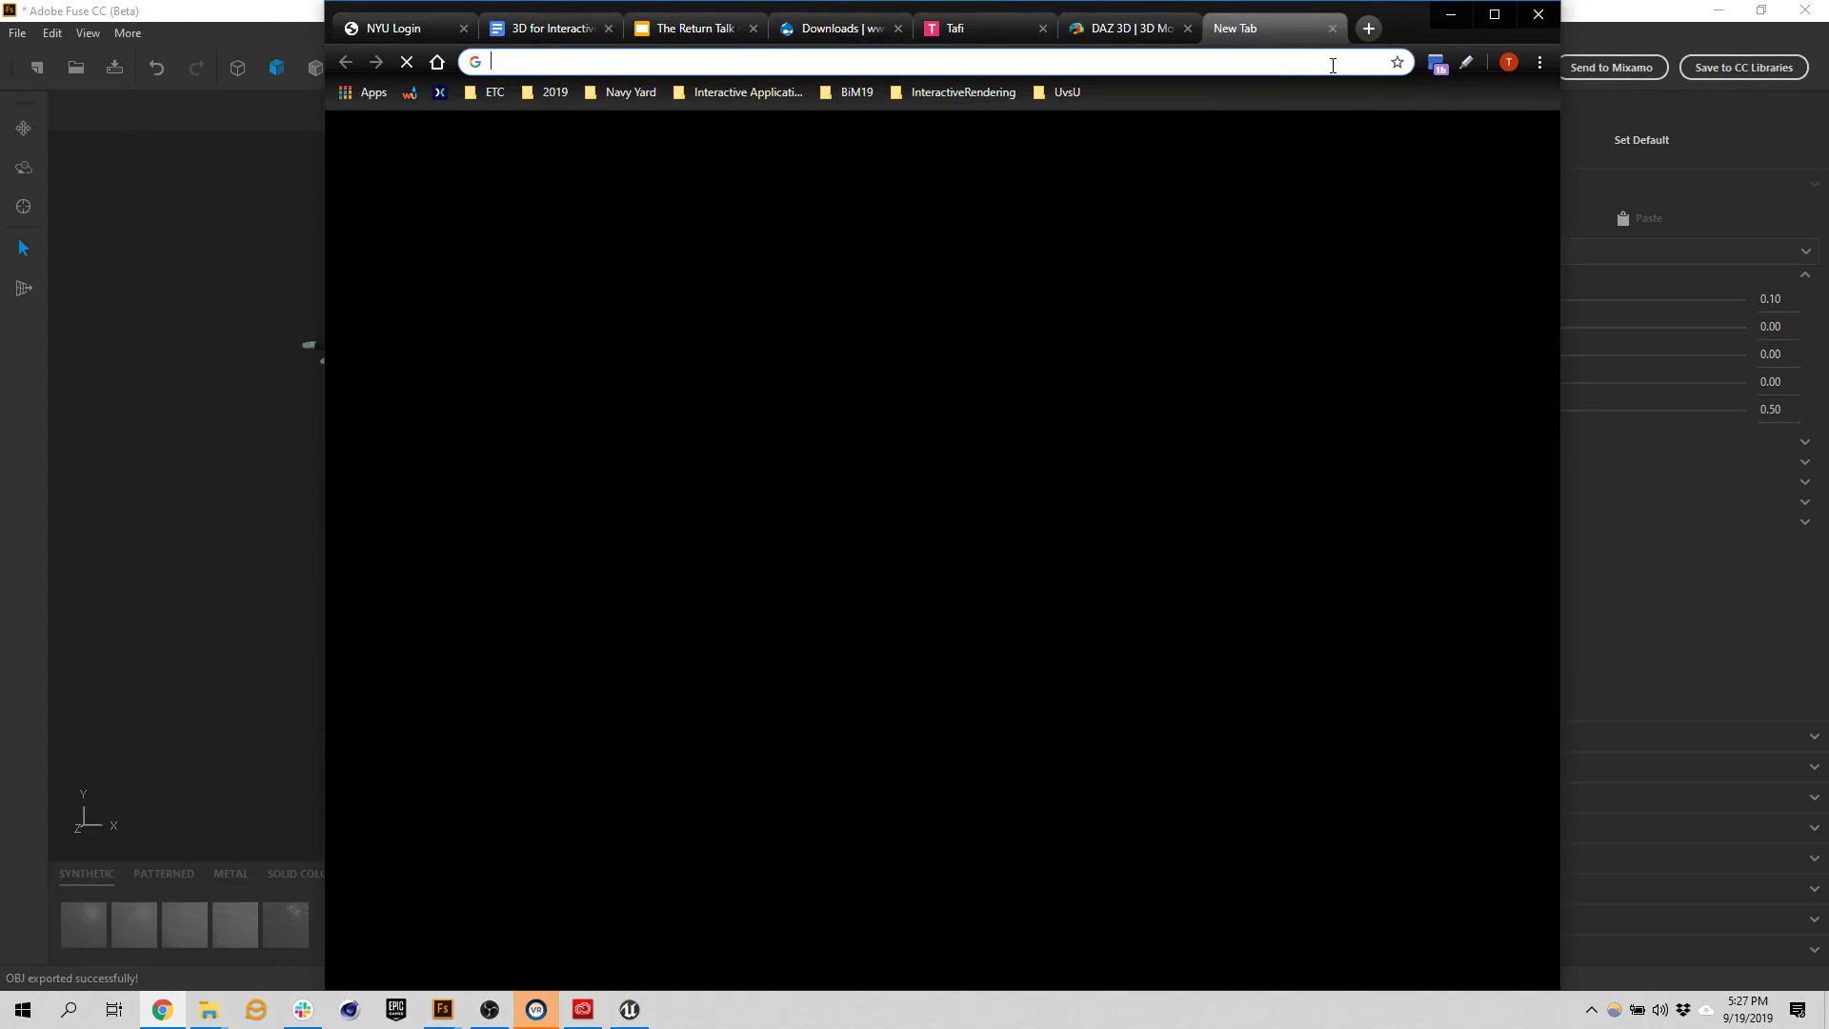
pyautogui.write('mixamo')
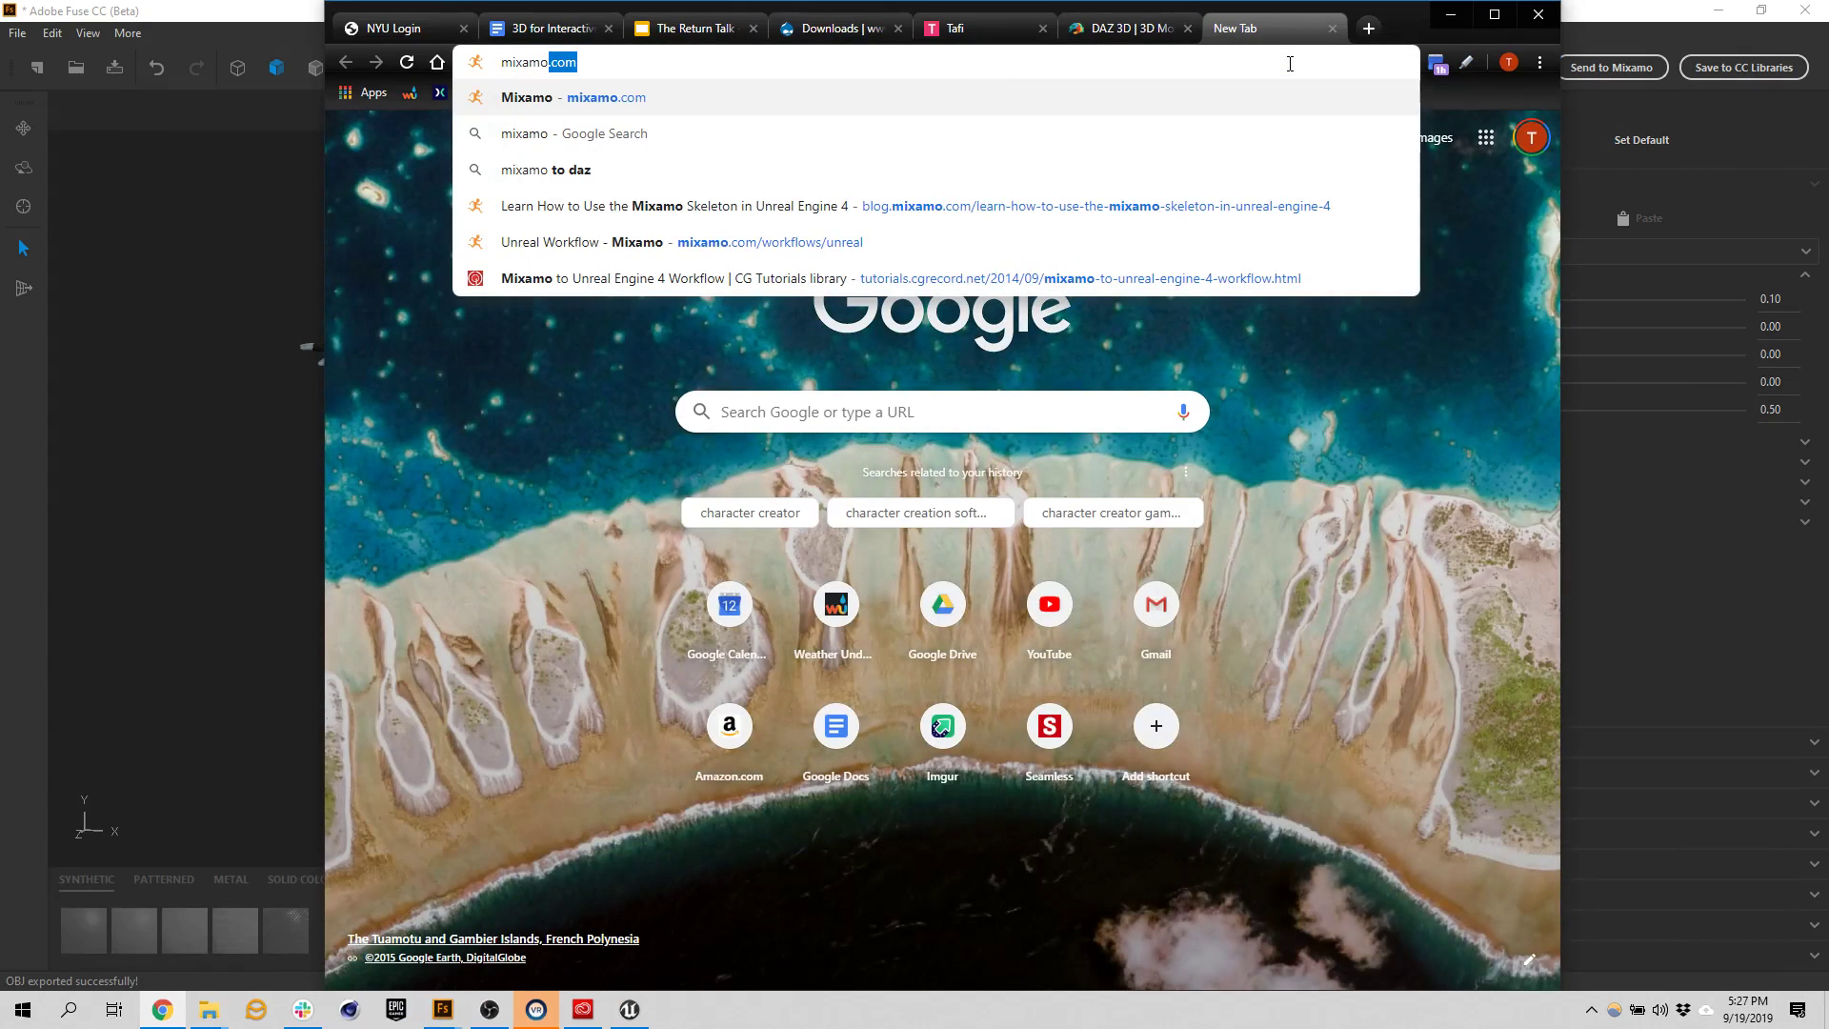
pyautogui.press('Return')
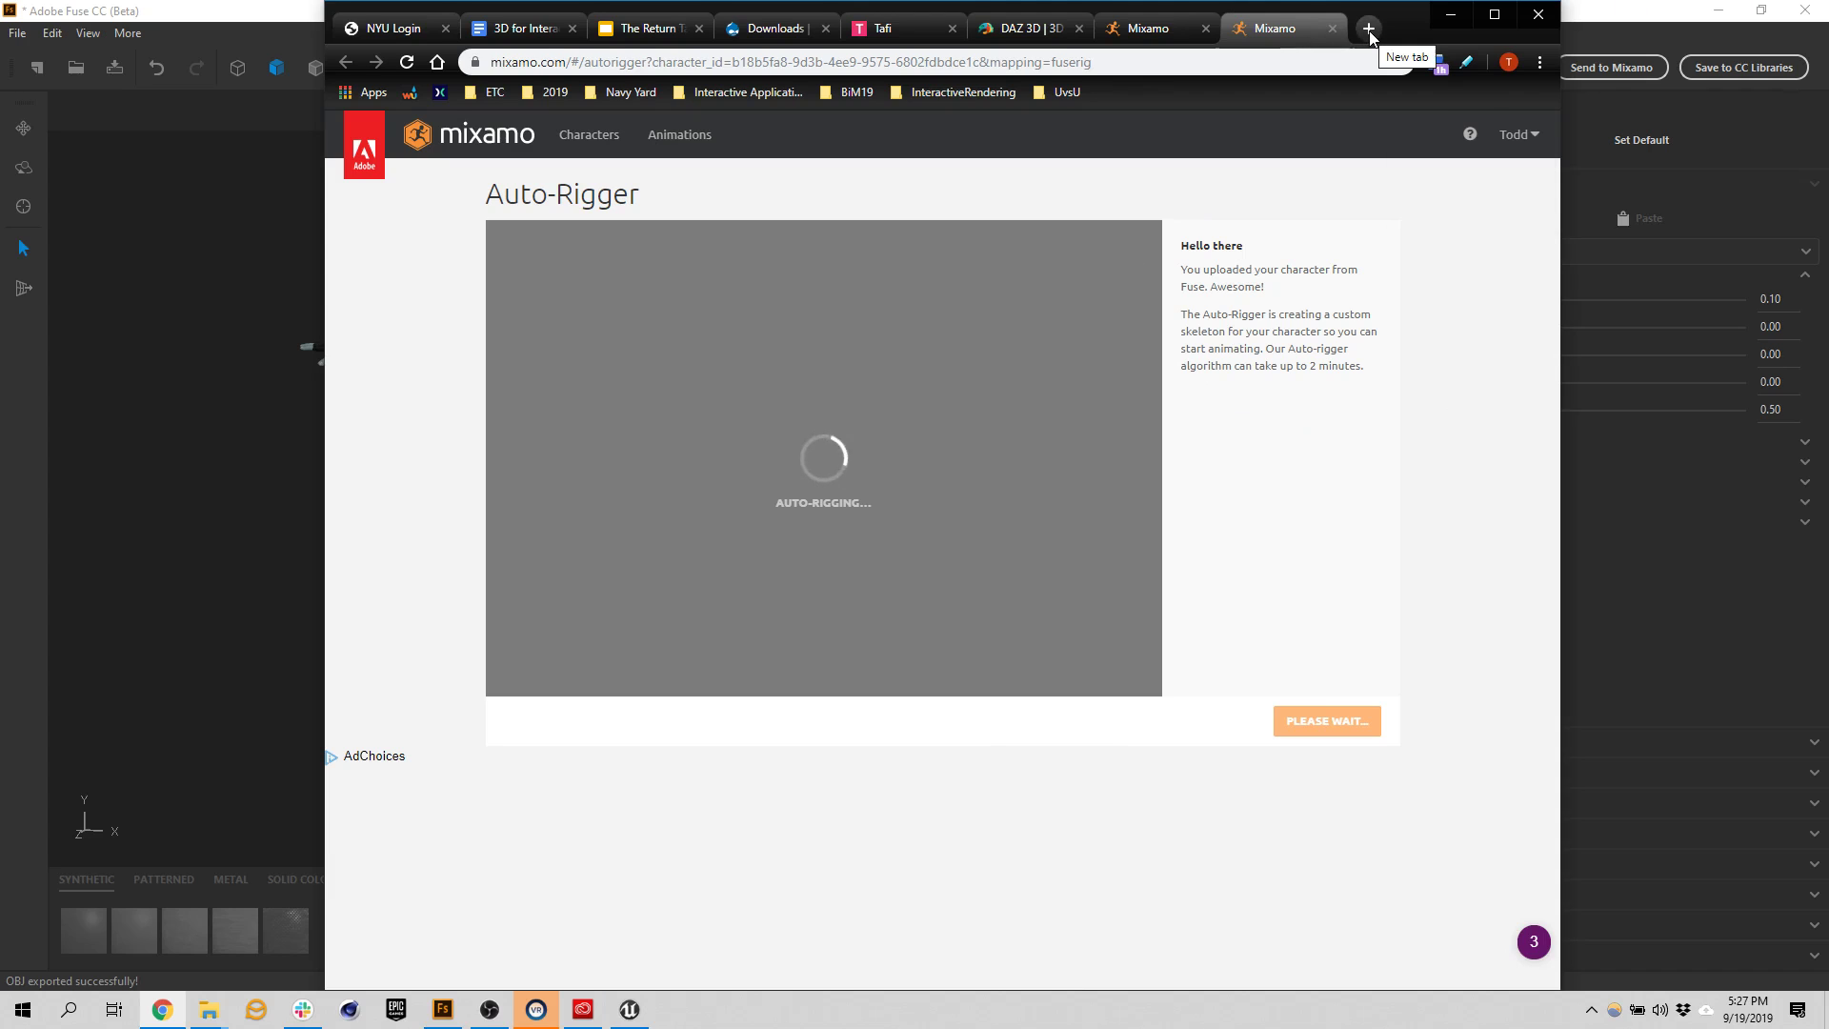
# Switch to File Explorer and open the extracted makehuman-1.1.1-win32 folder in Downloads
pyautogui.click(217, 1012)
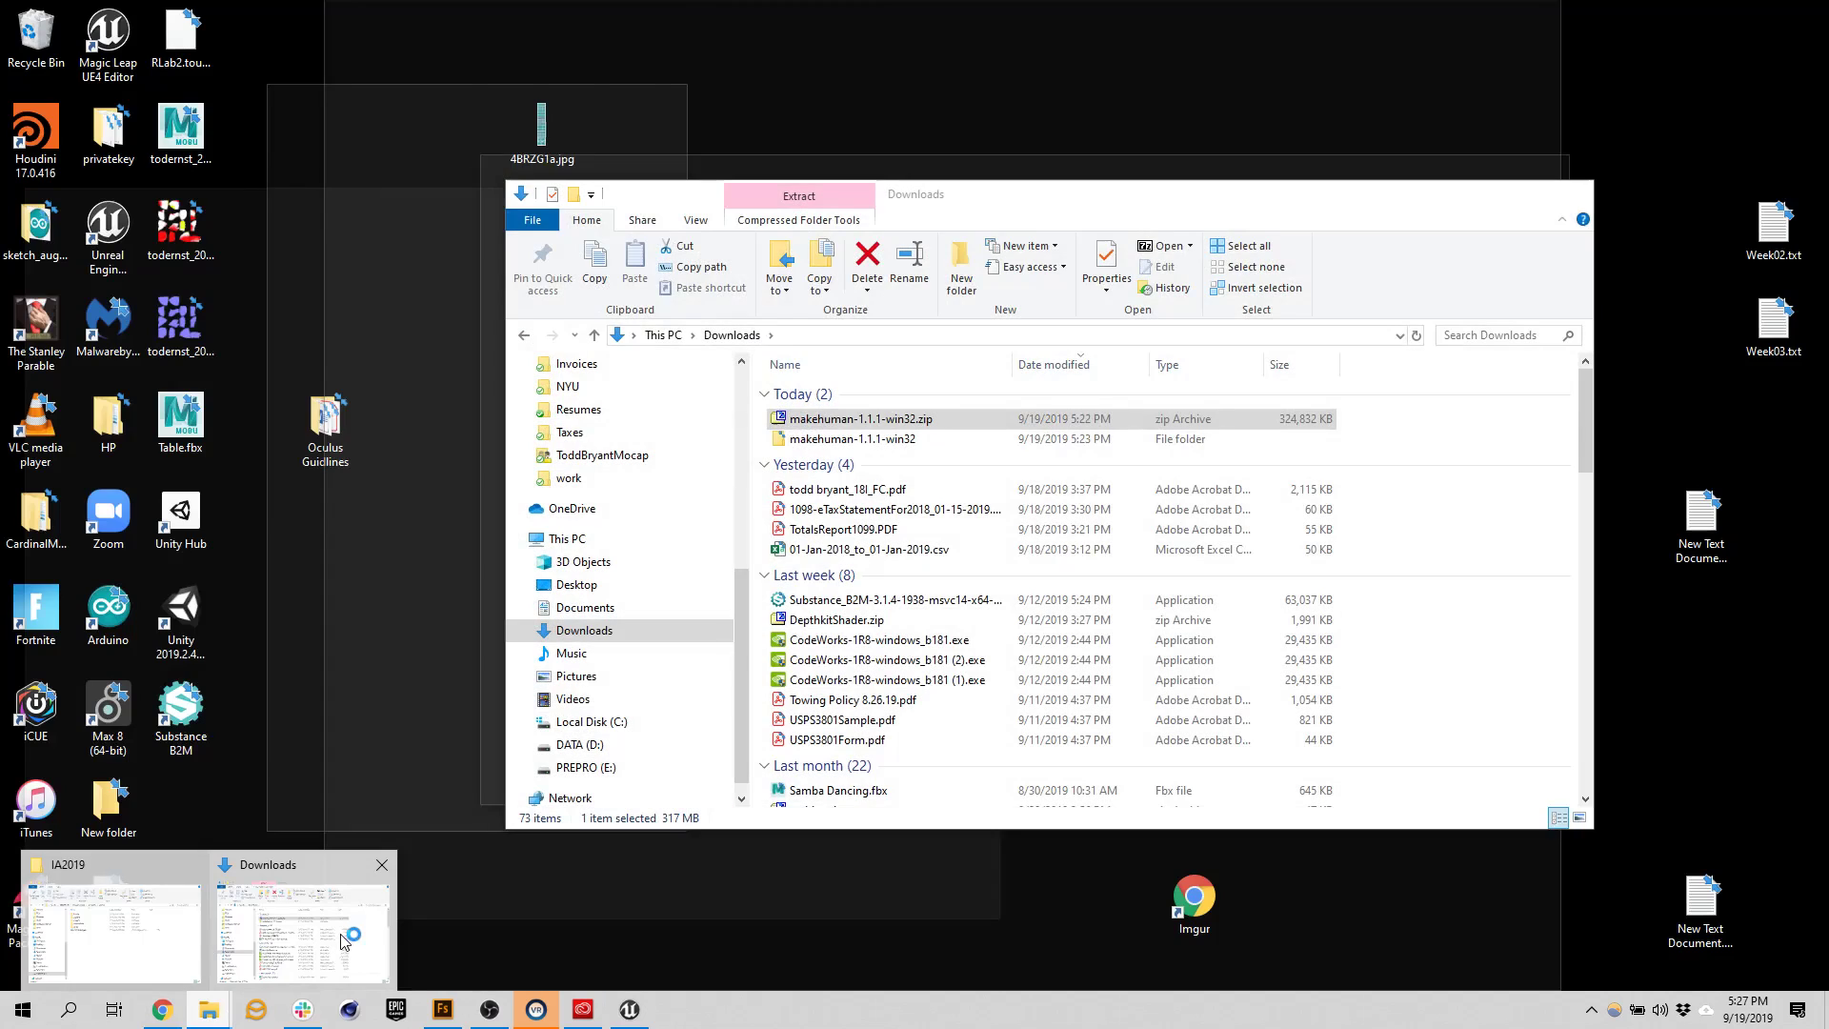
pyautogui.click(302, 931)
pyautogui.doubleClick(864, 433)
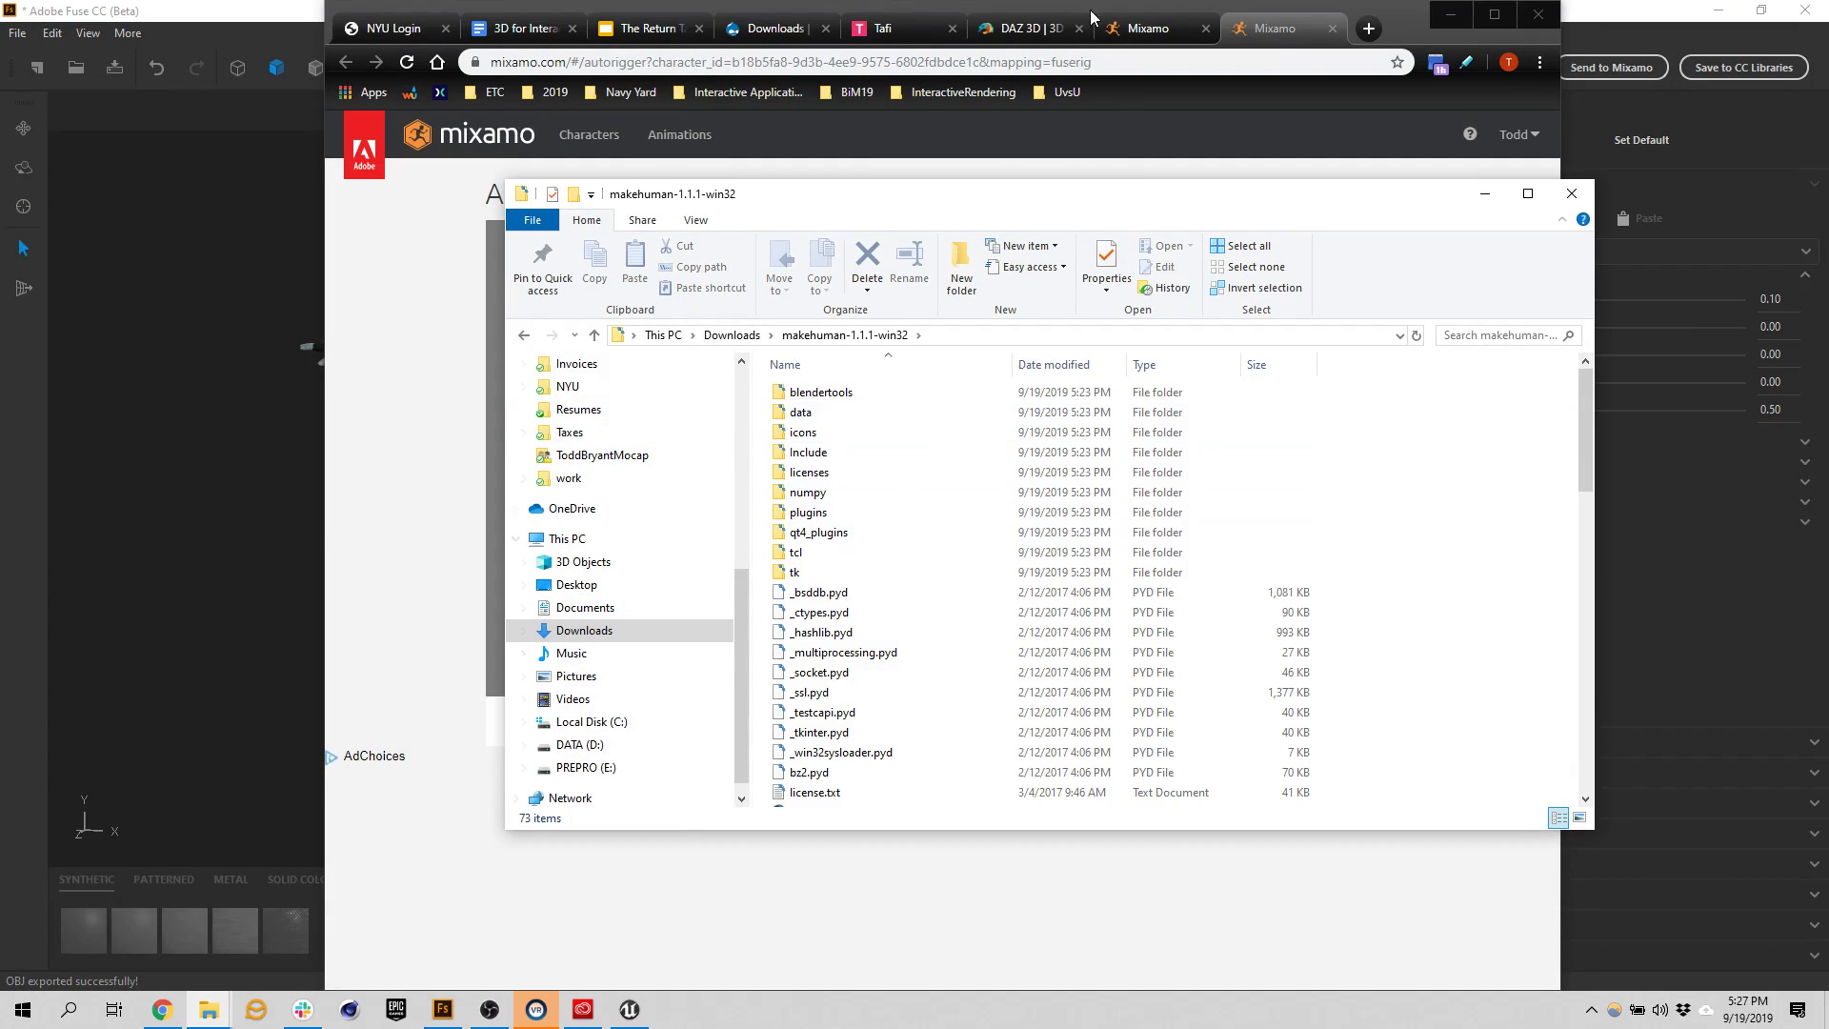
# Switch to Chrome, search the web for makehuman in the Tafi tab, and open the MakeHuman community site
pyautogui.click(1148, 28)
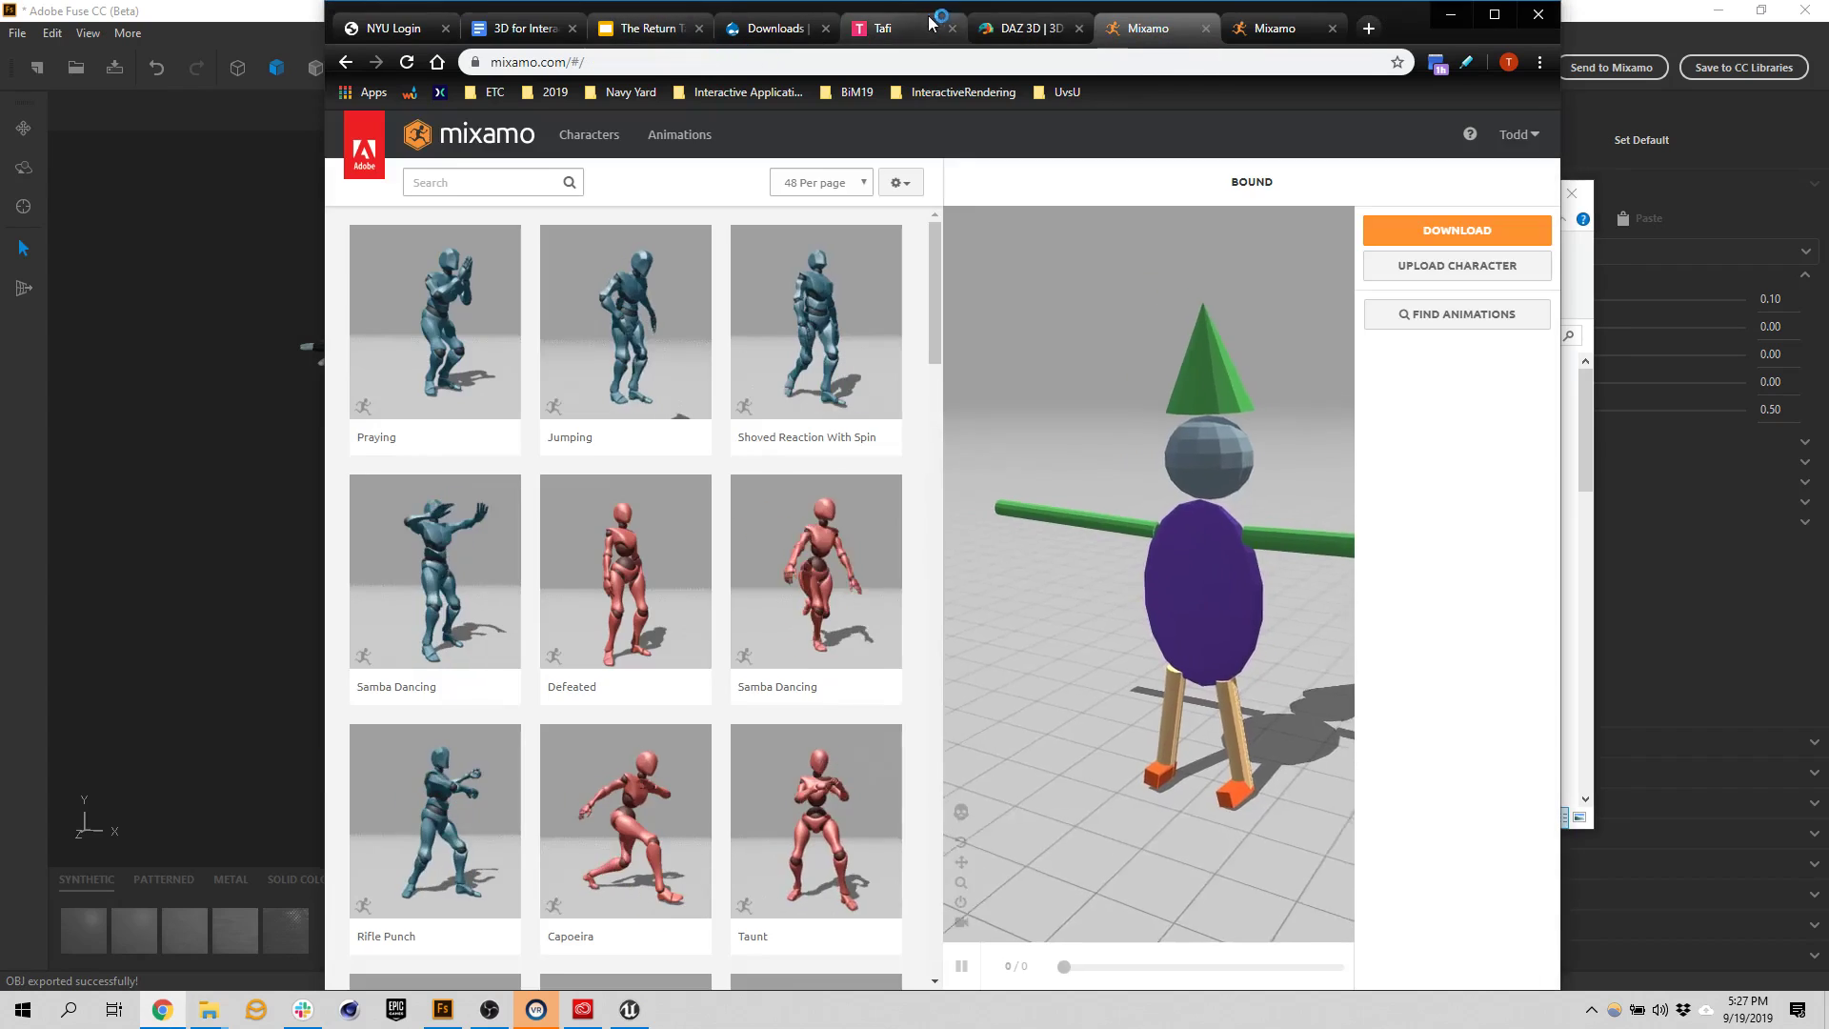
pyautogui.click(1028, 29)
pyautogui.click(884, 28)
pyautogui.click(776, 62)
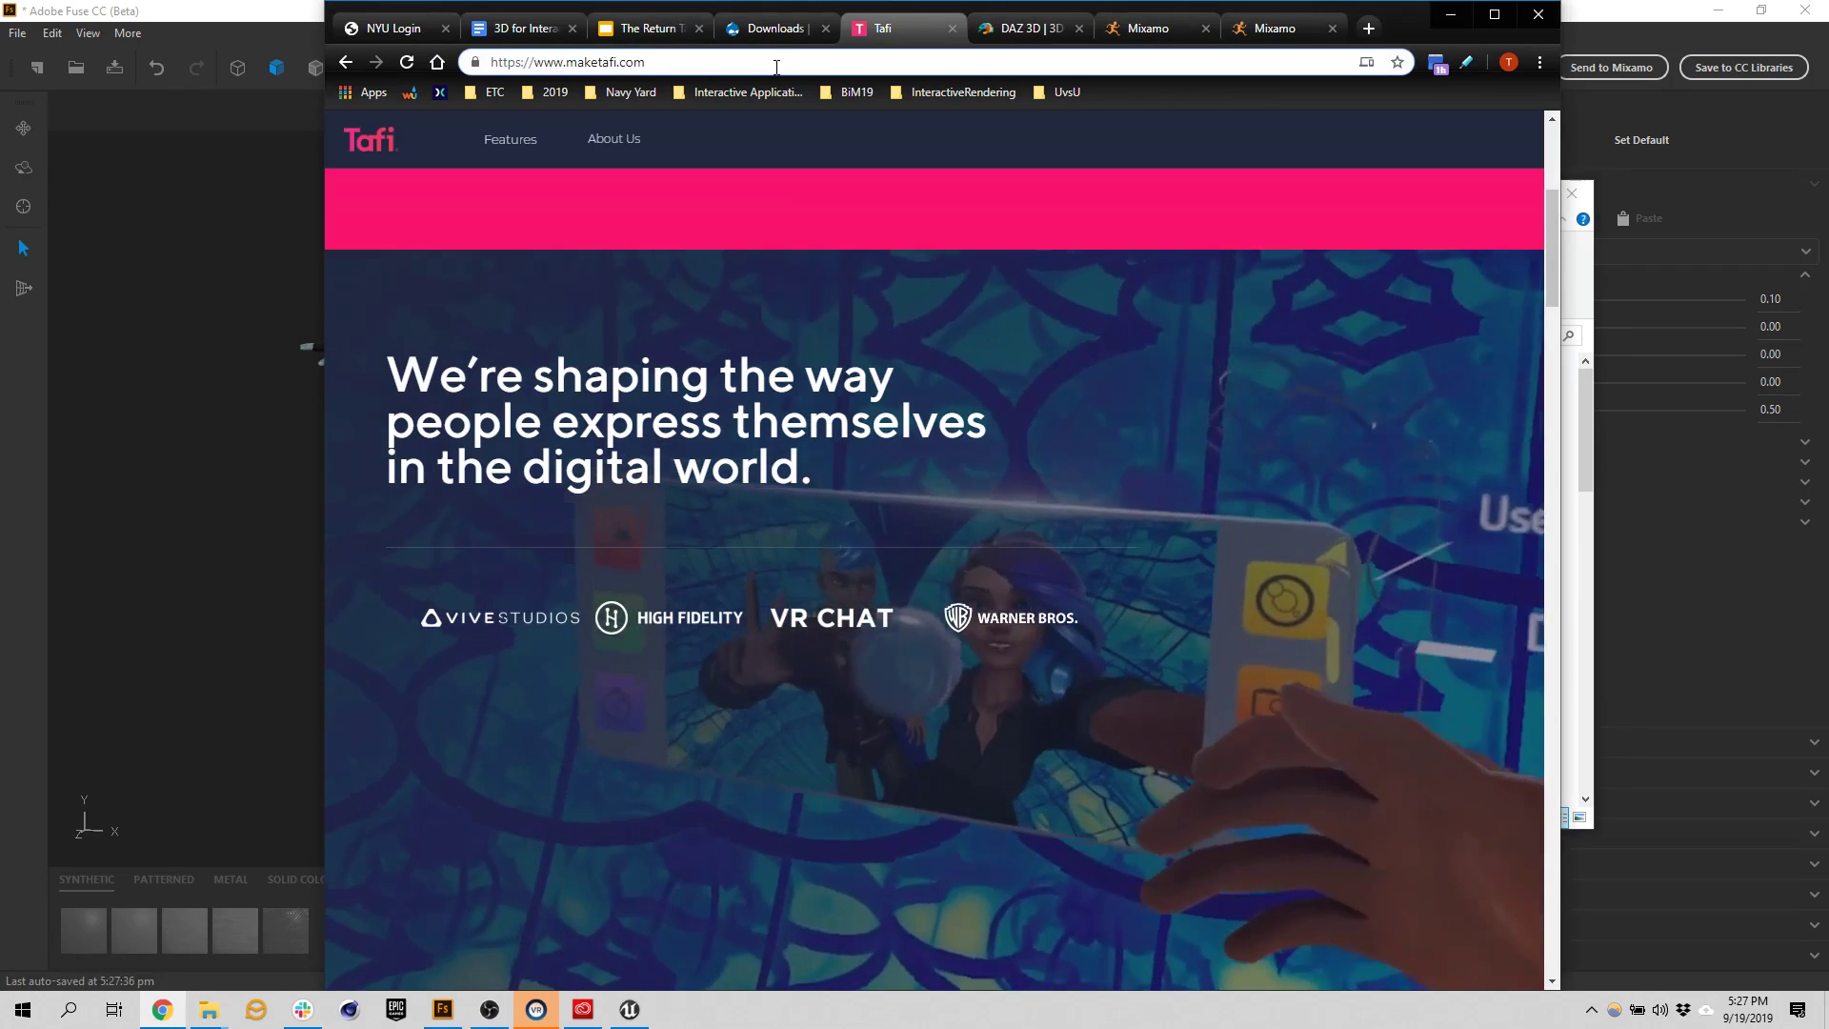
pyautogui.write('makehuman')
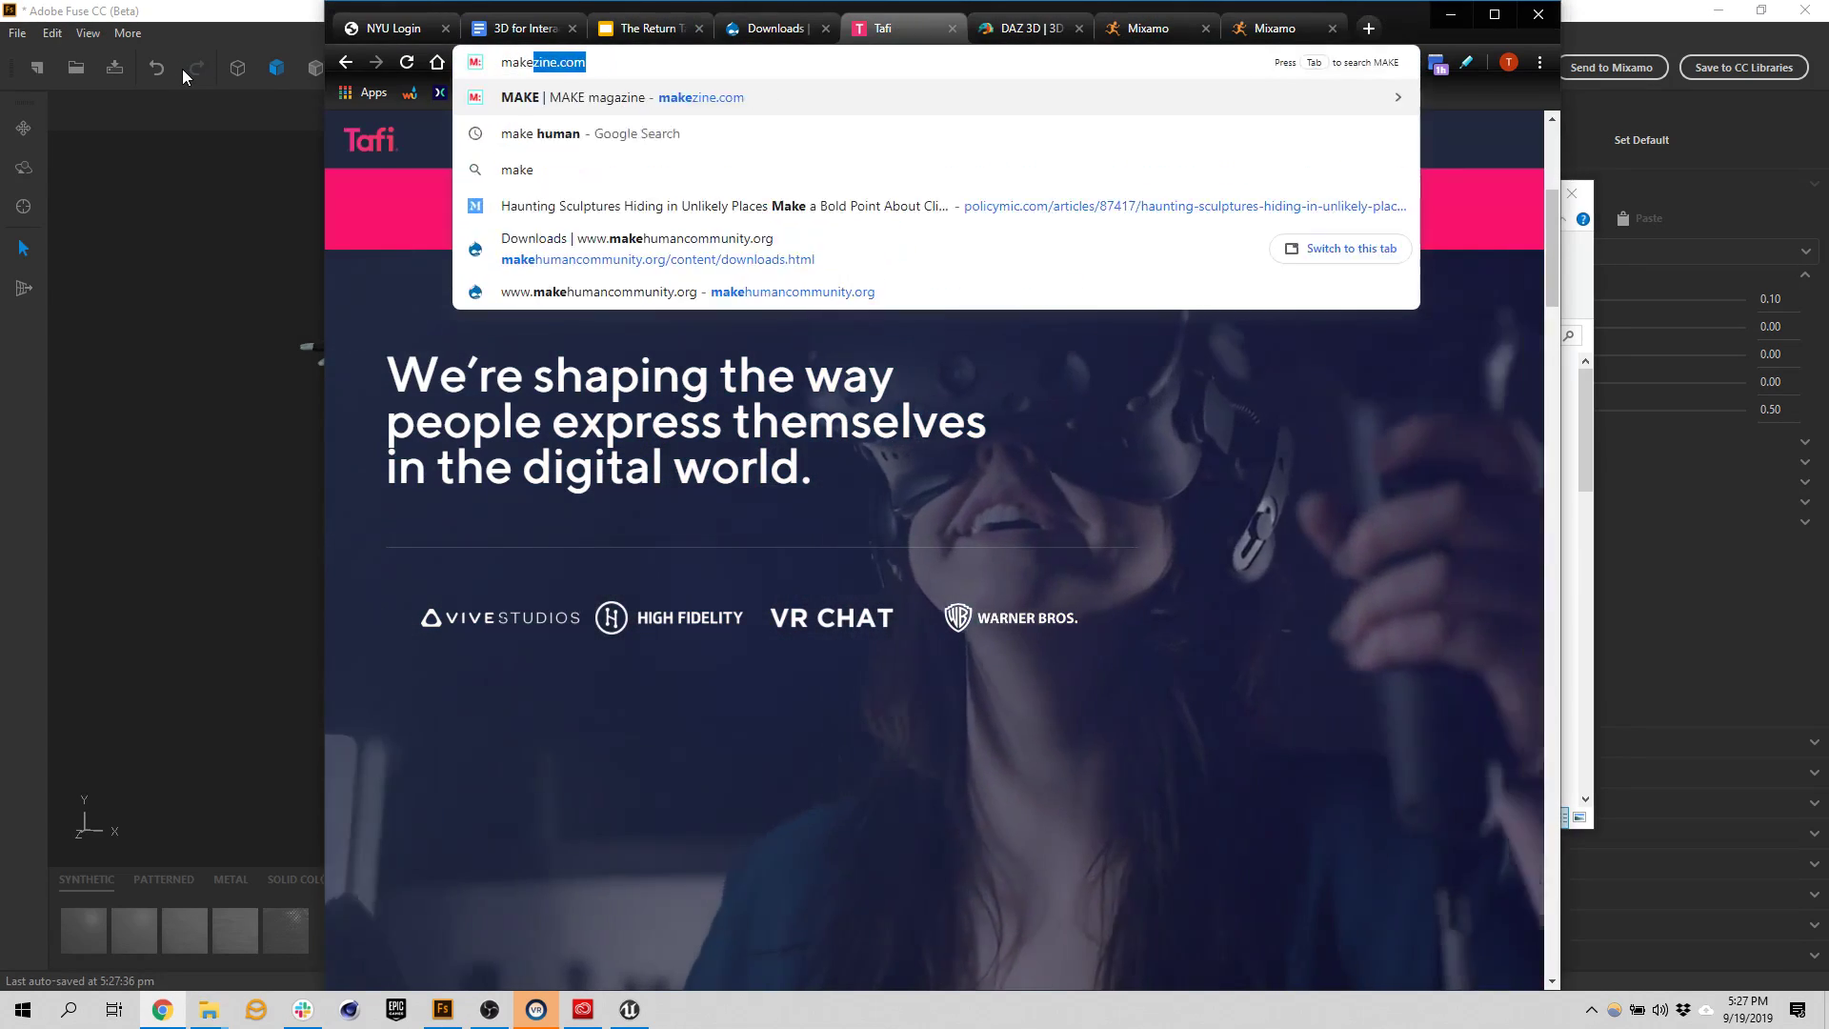
pyautogui.press('Return')
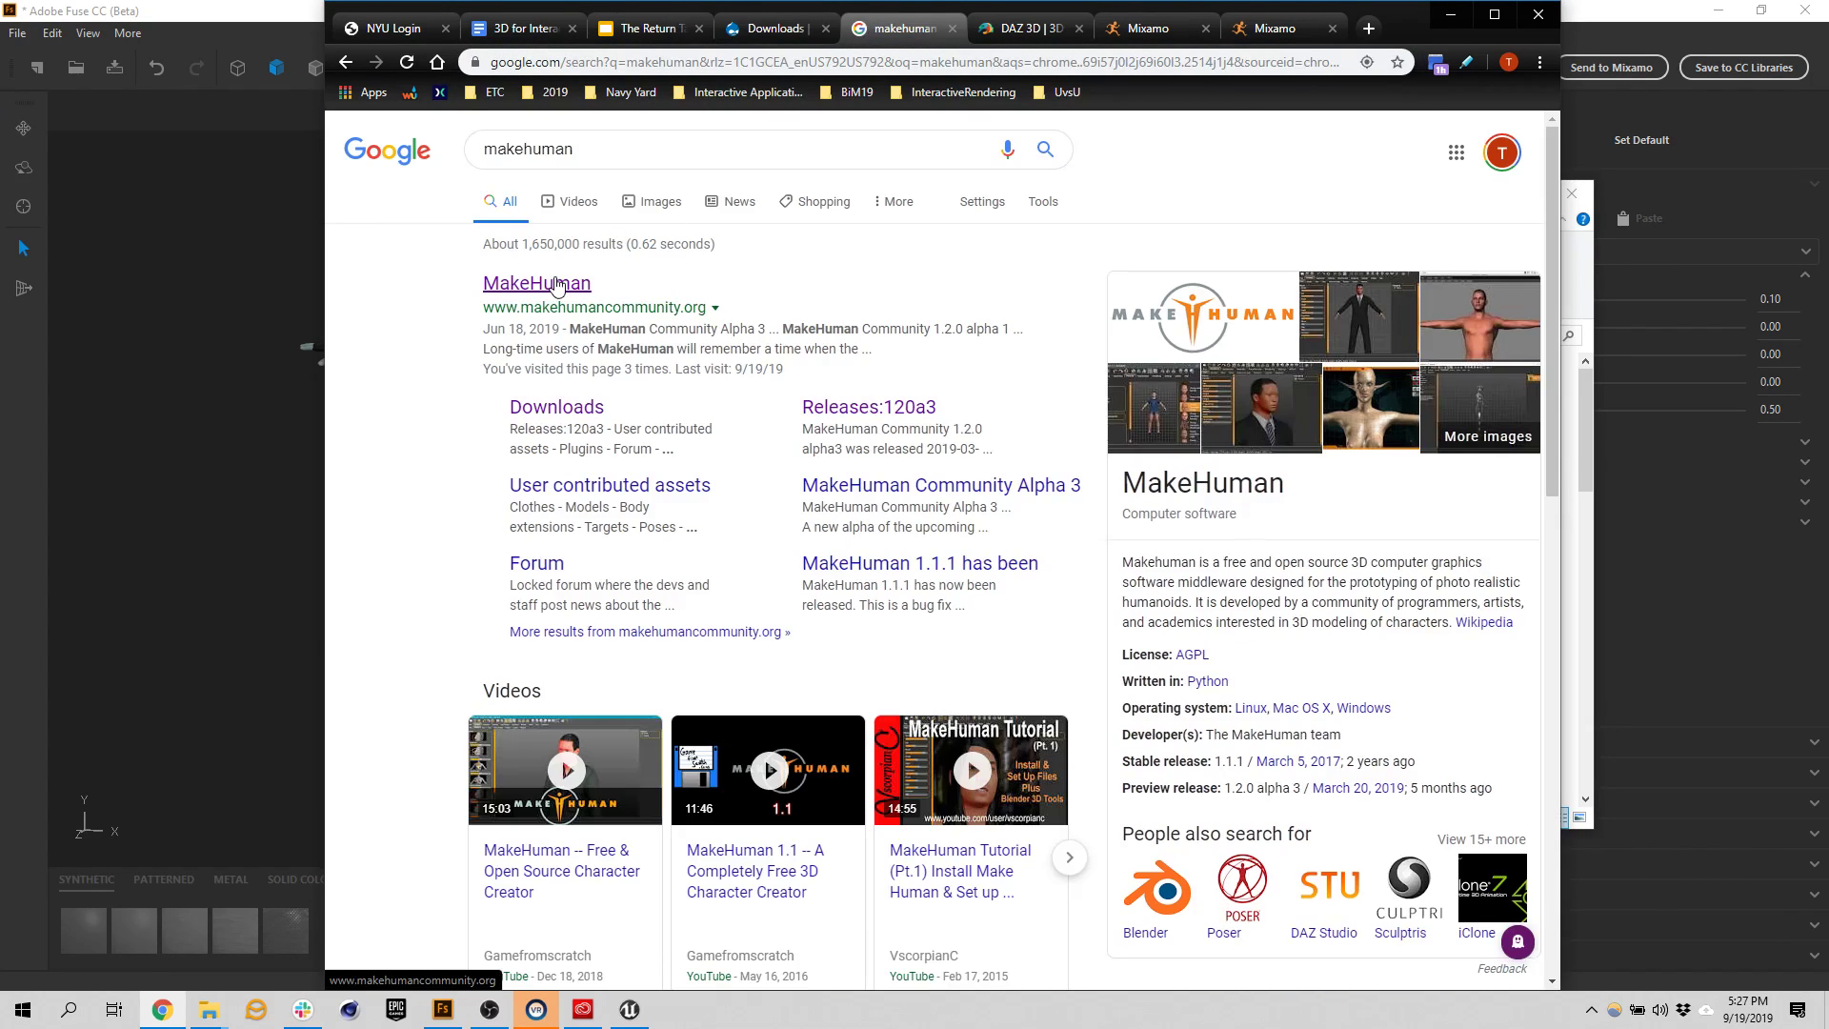
pyautogui.click(536, 283)
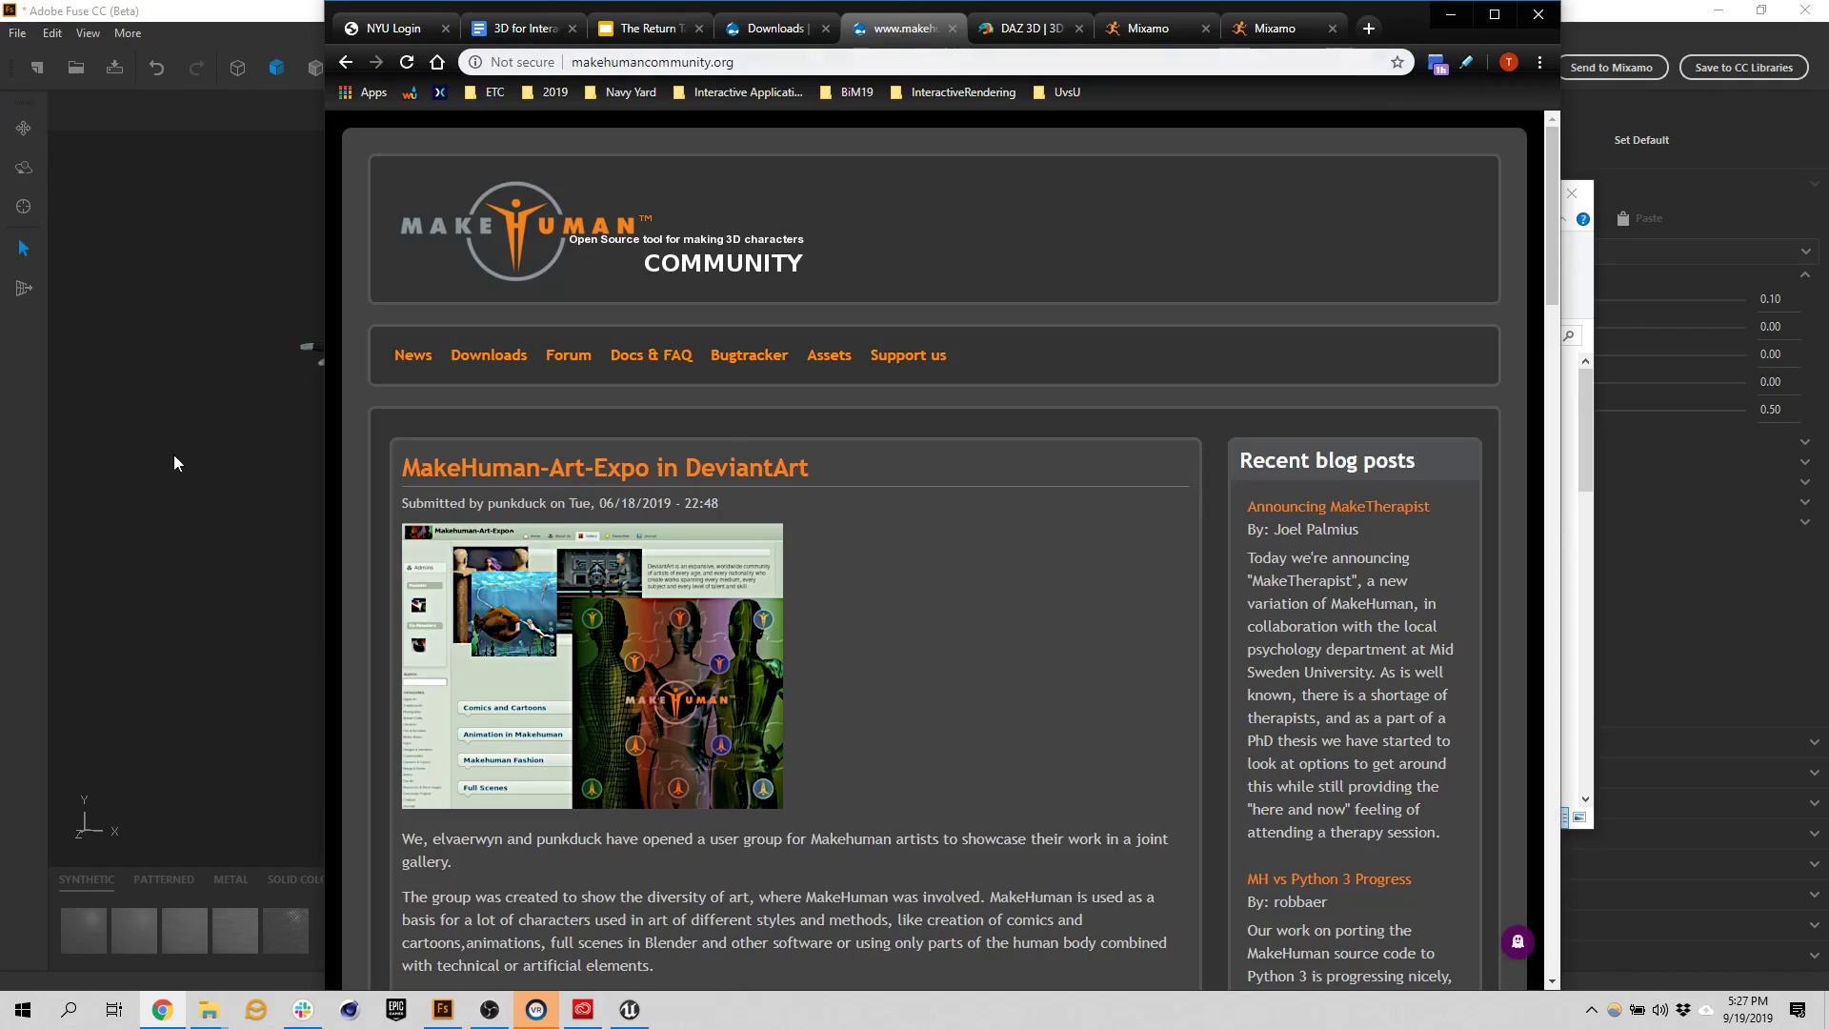
pyautogui.click(794, 59)
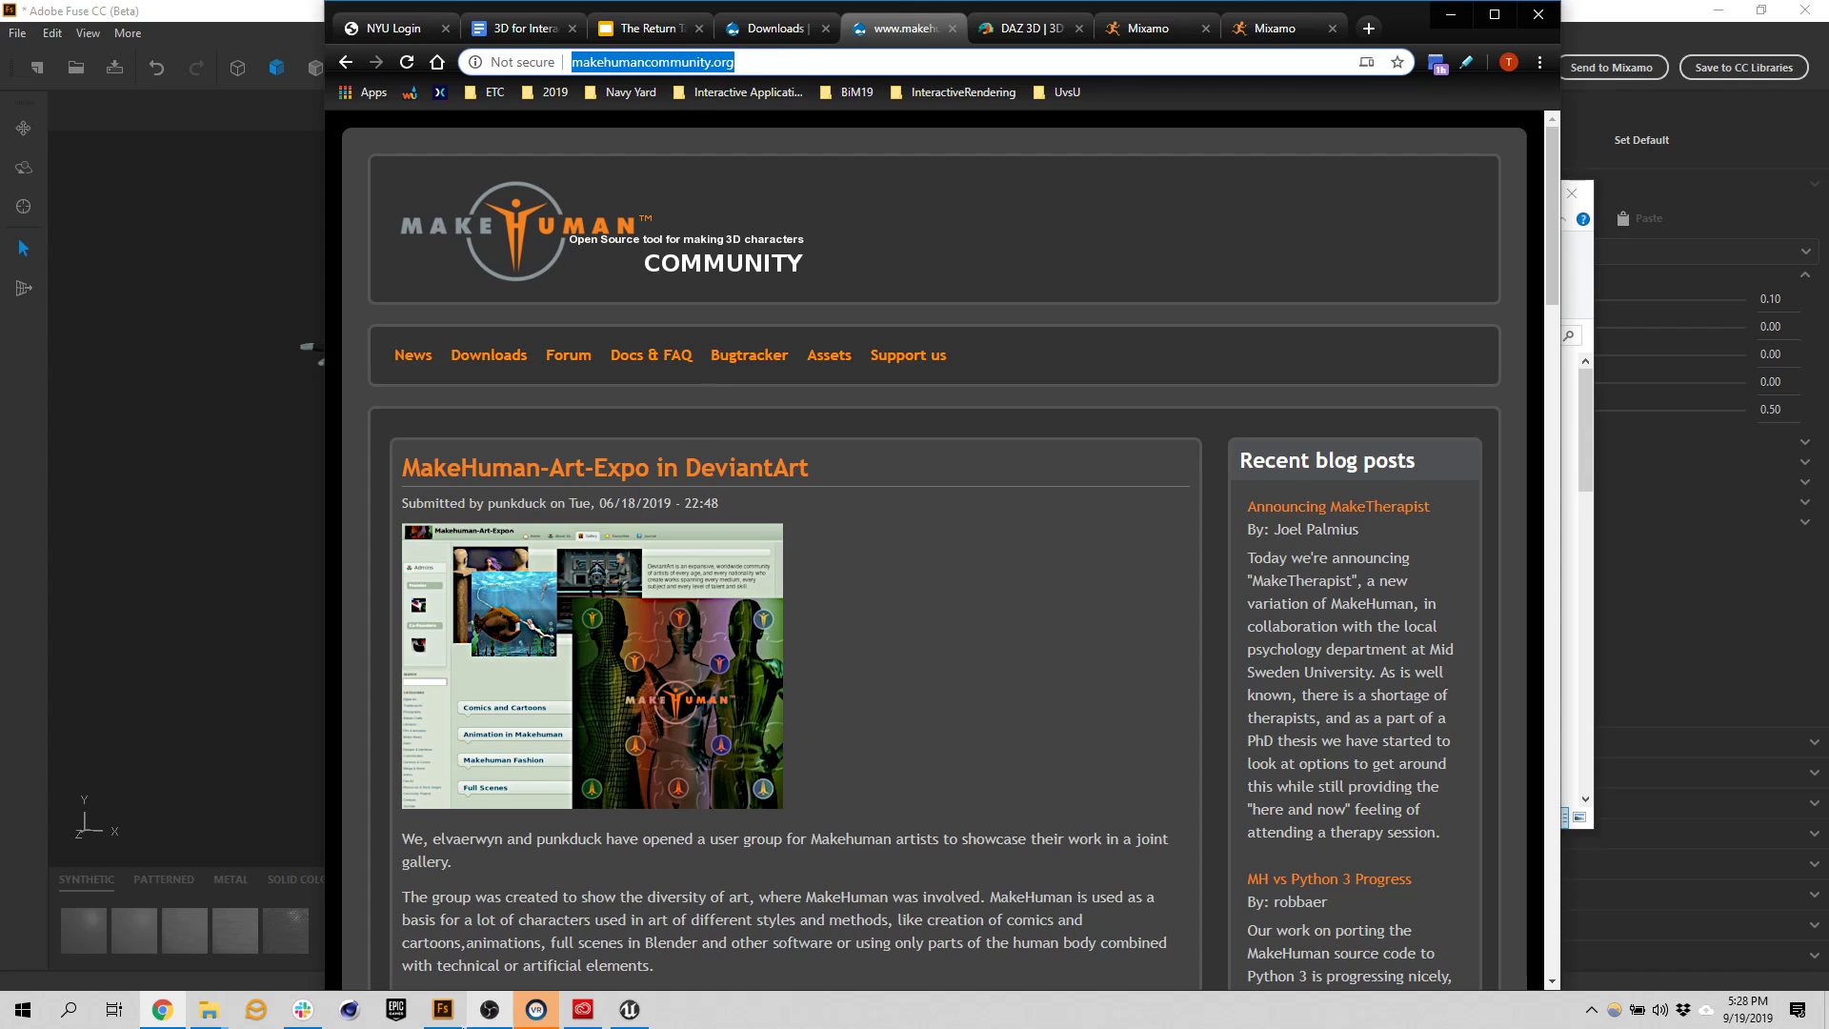
pyautogui.click(302, 1009)
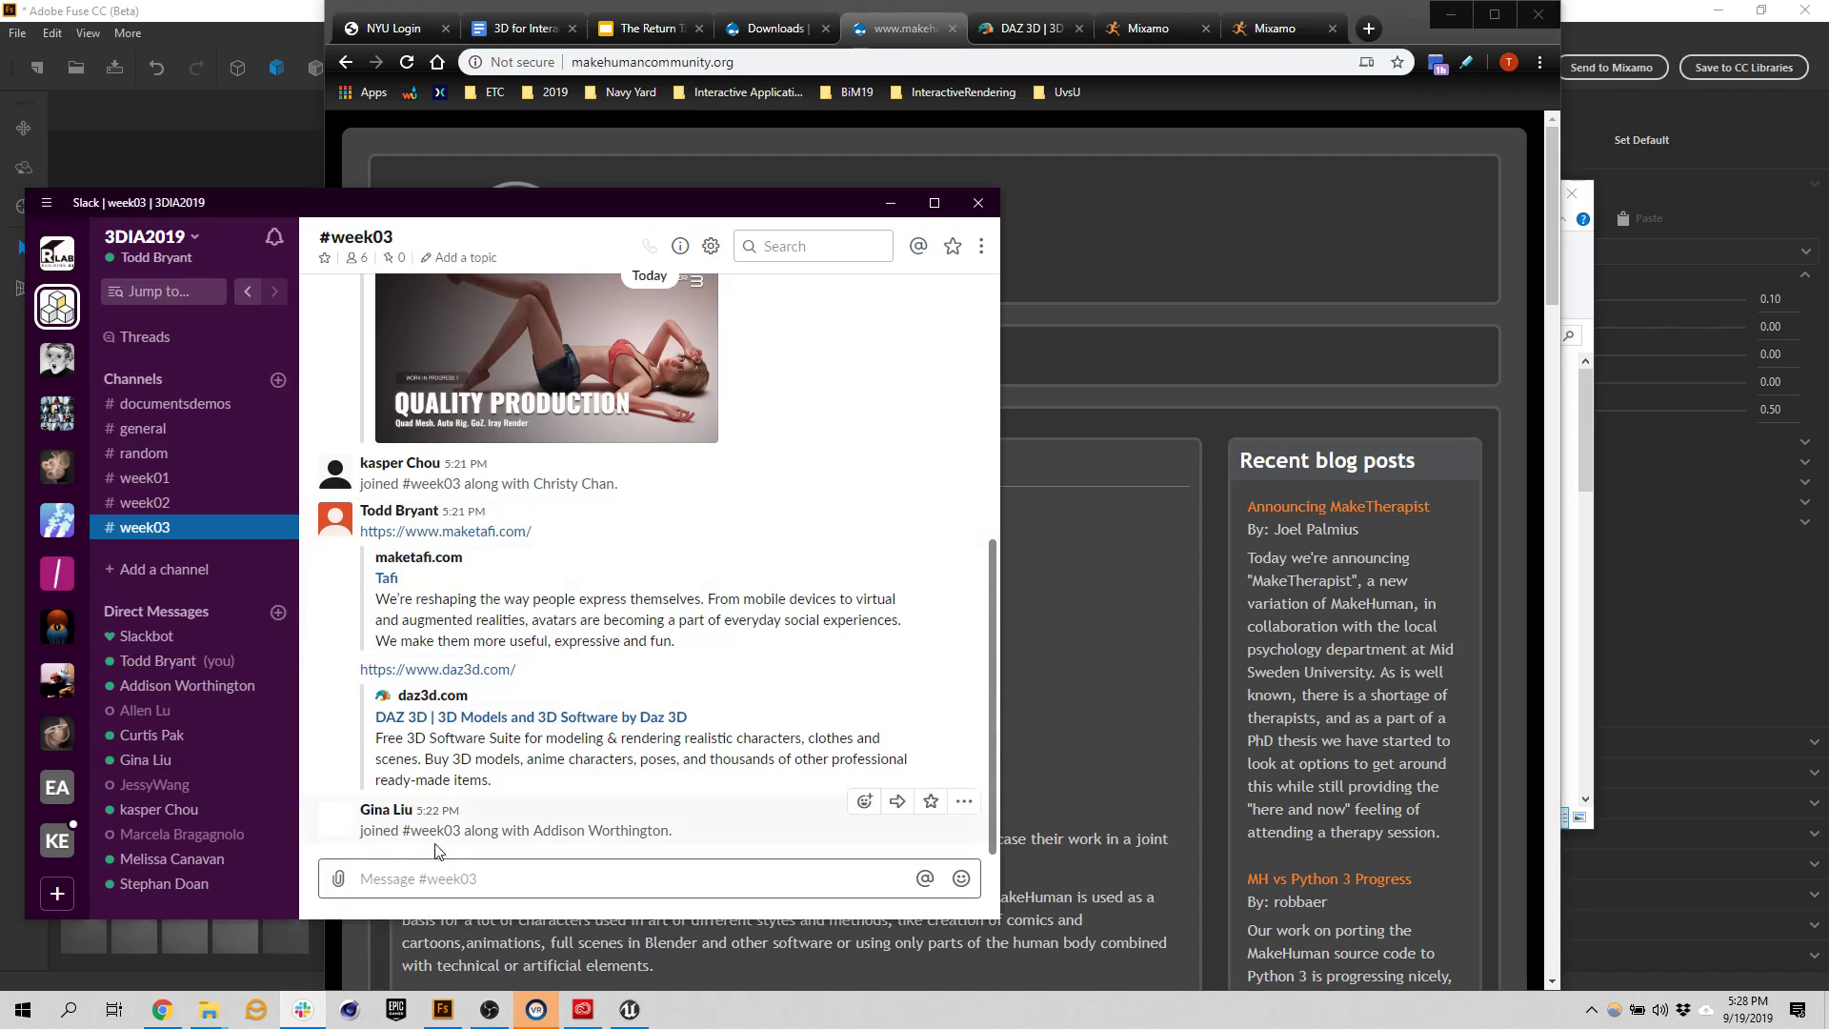
pyautogui.write('http://www.makehumancommunity.org/')
pyautogui.press('Return')
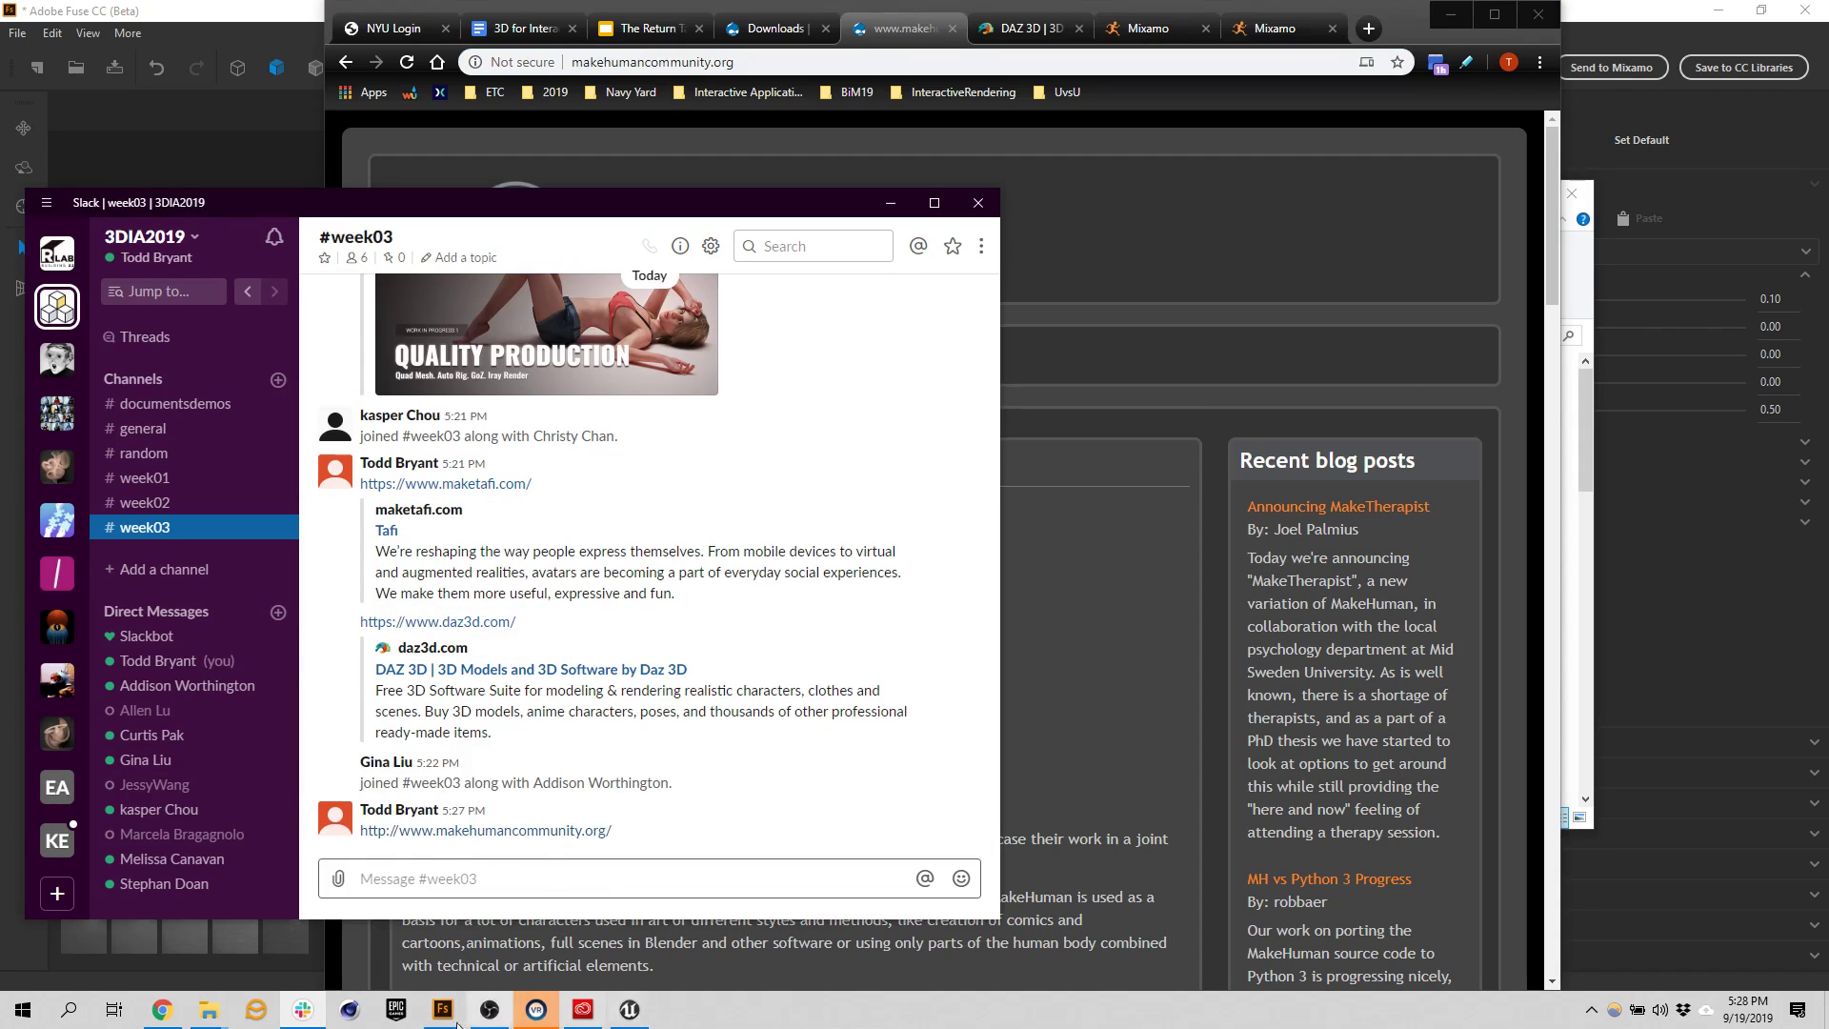
# Switch to the makehuman-1.1.1-win32 folder in File Explorer and launch makehuman.exe
pyautogui.moveTo(209, 1010)
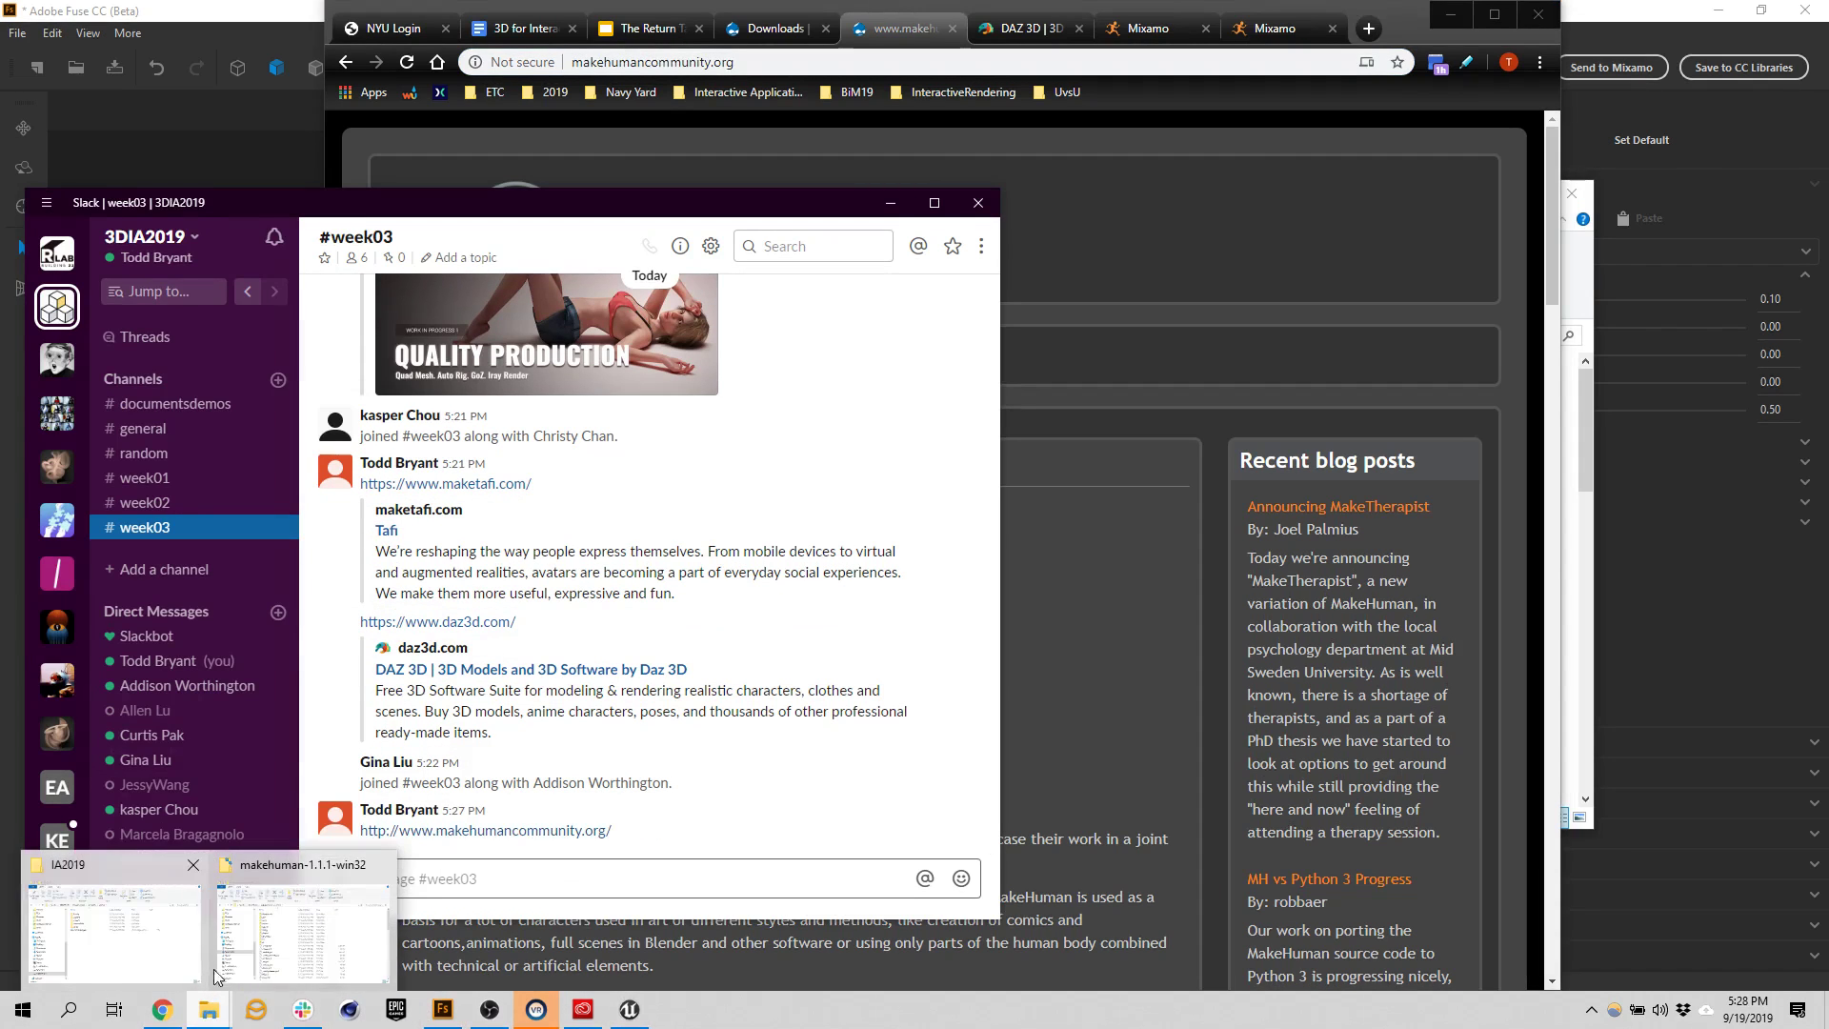
pyautogui.click(114, 919)
pyautogui.scroll(-9, 847, 571)
pyautogui.scroll(3, 847, 476)
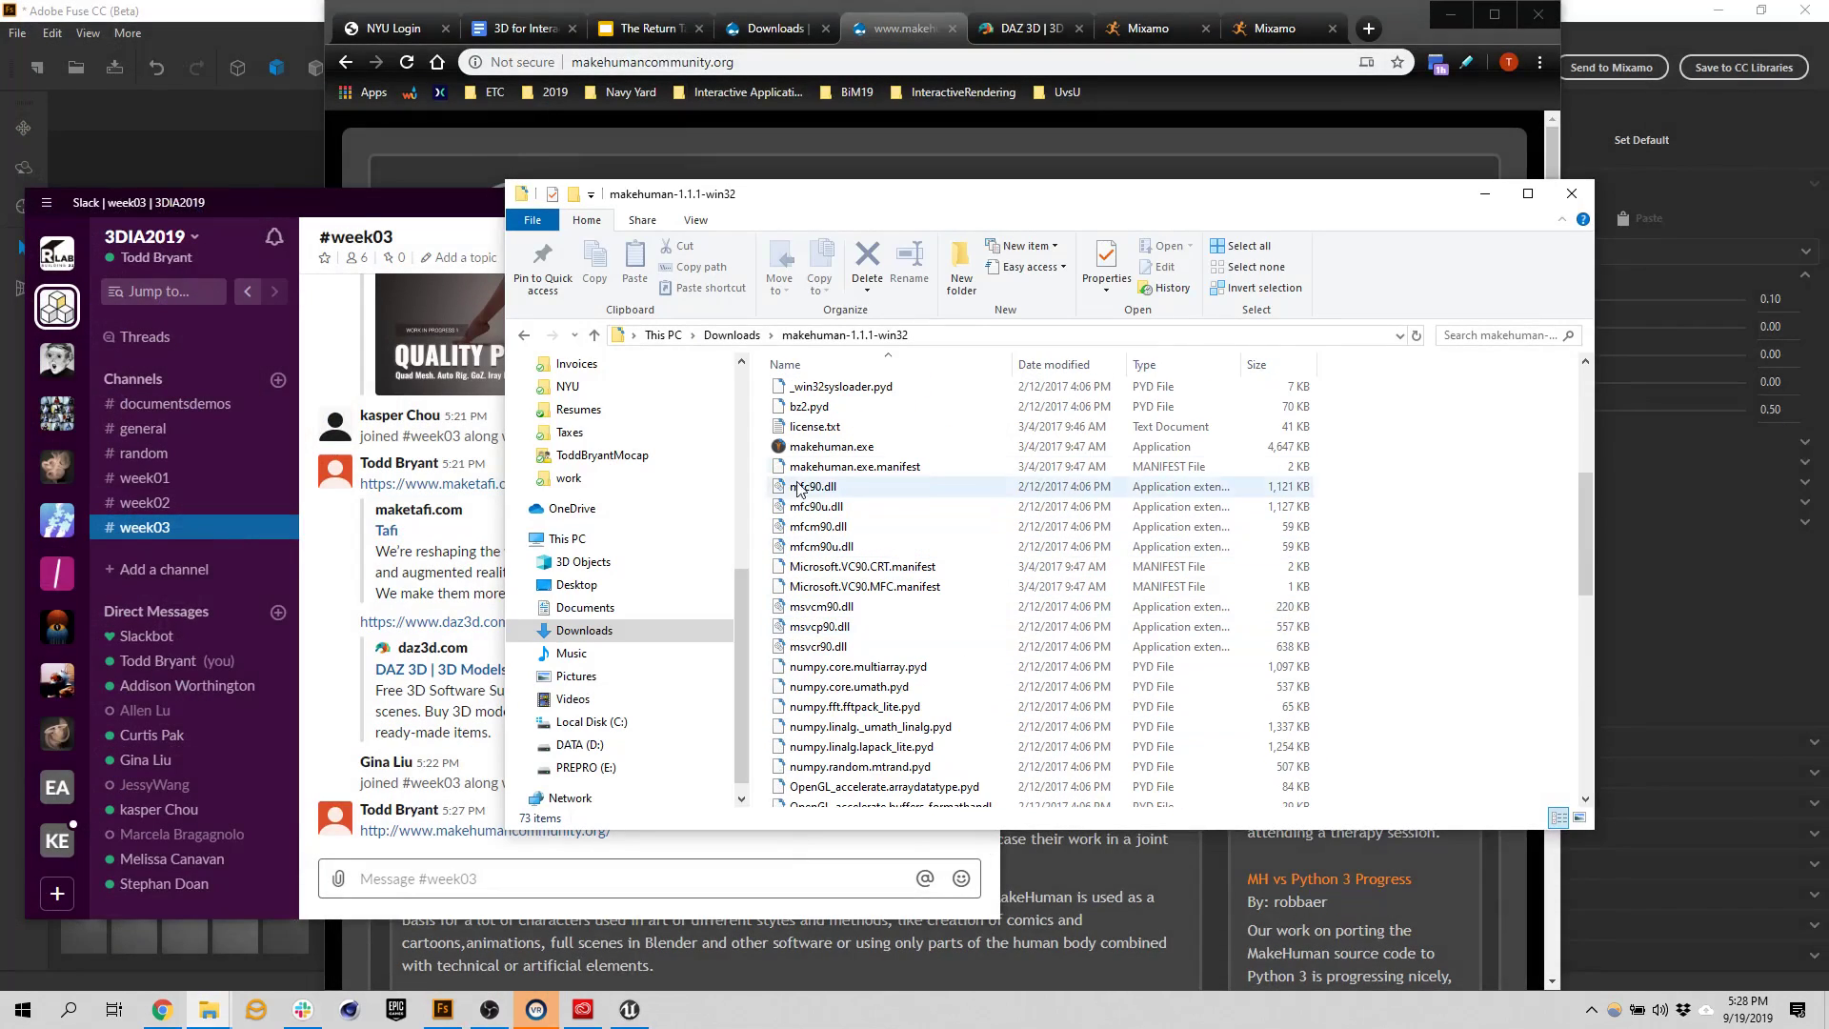
pyautogui.doubleClick(844, 448)
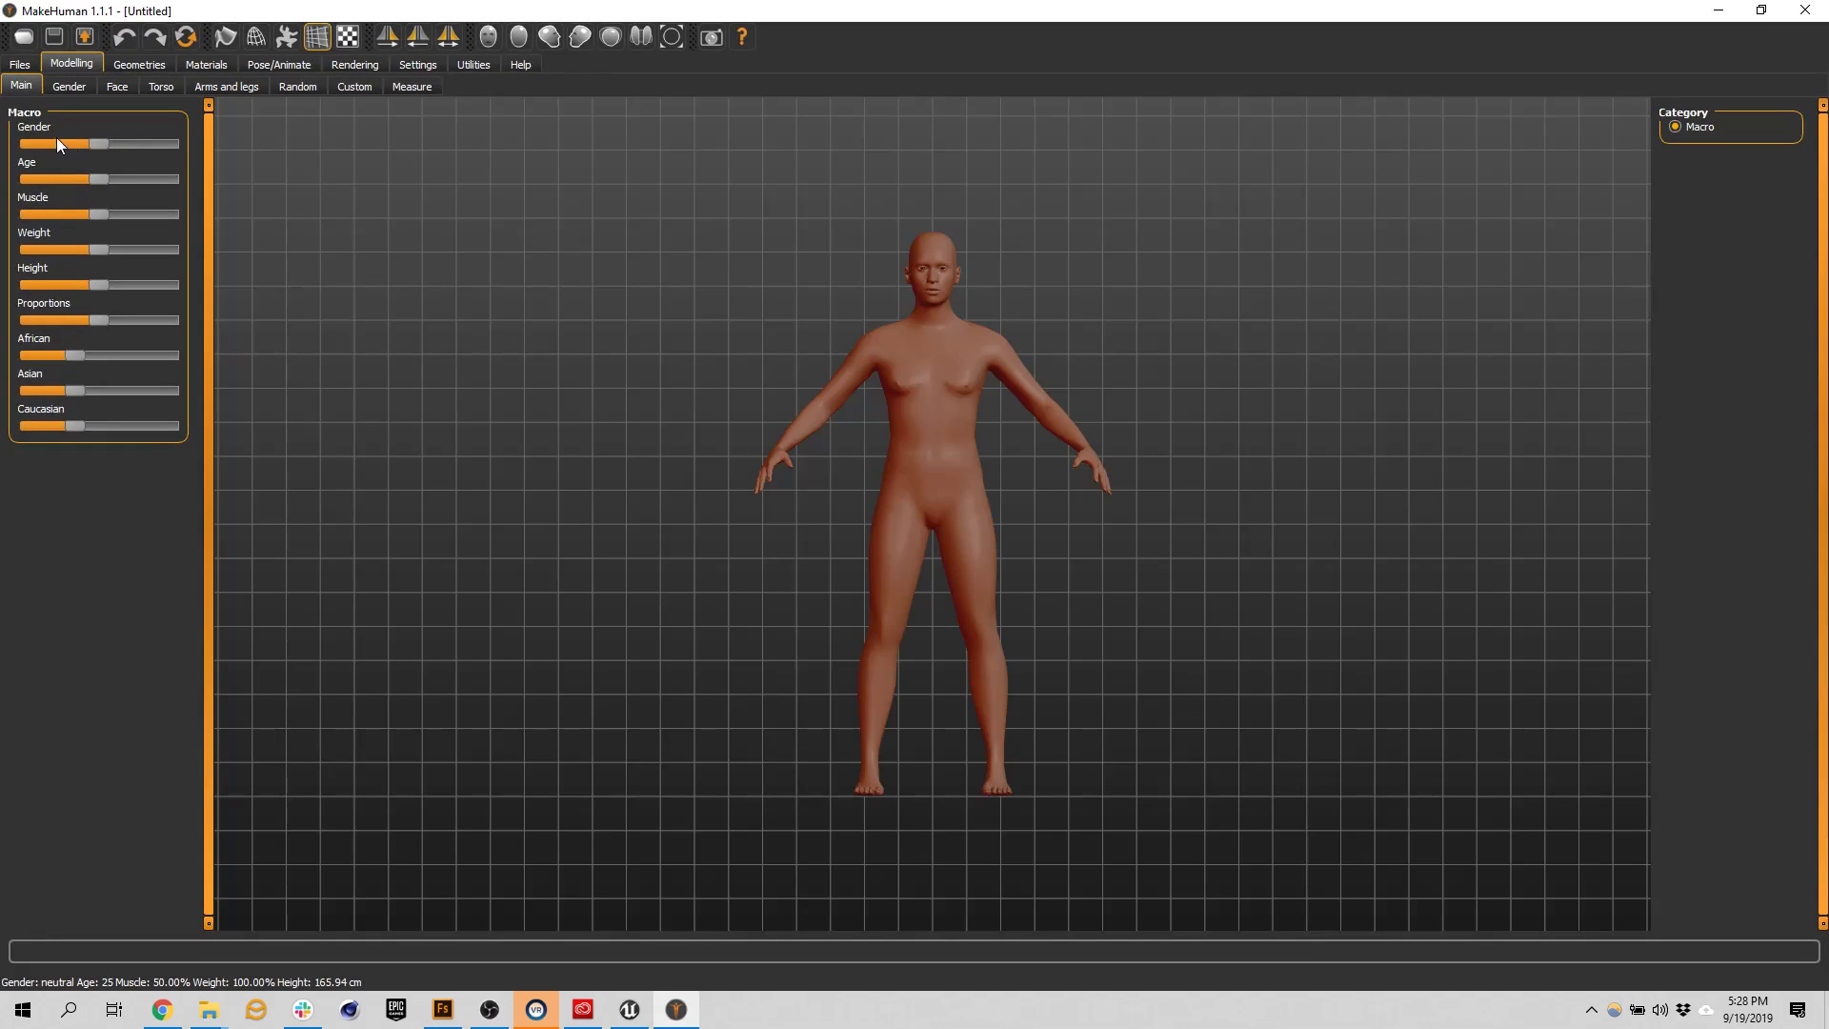
# Set the figure's gender to 51% male, lower Caucasian, raise African, and increase the height to about 237 cm
pyautogui.moveTo(105, 145)
pyautogui.mouseDown()
pyautogui.moveTo(12, 135)
pyautogui.moveTo(250, 146)
pyautogui.moveTo(99, 146)
pyautogui.mouseUp()
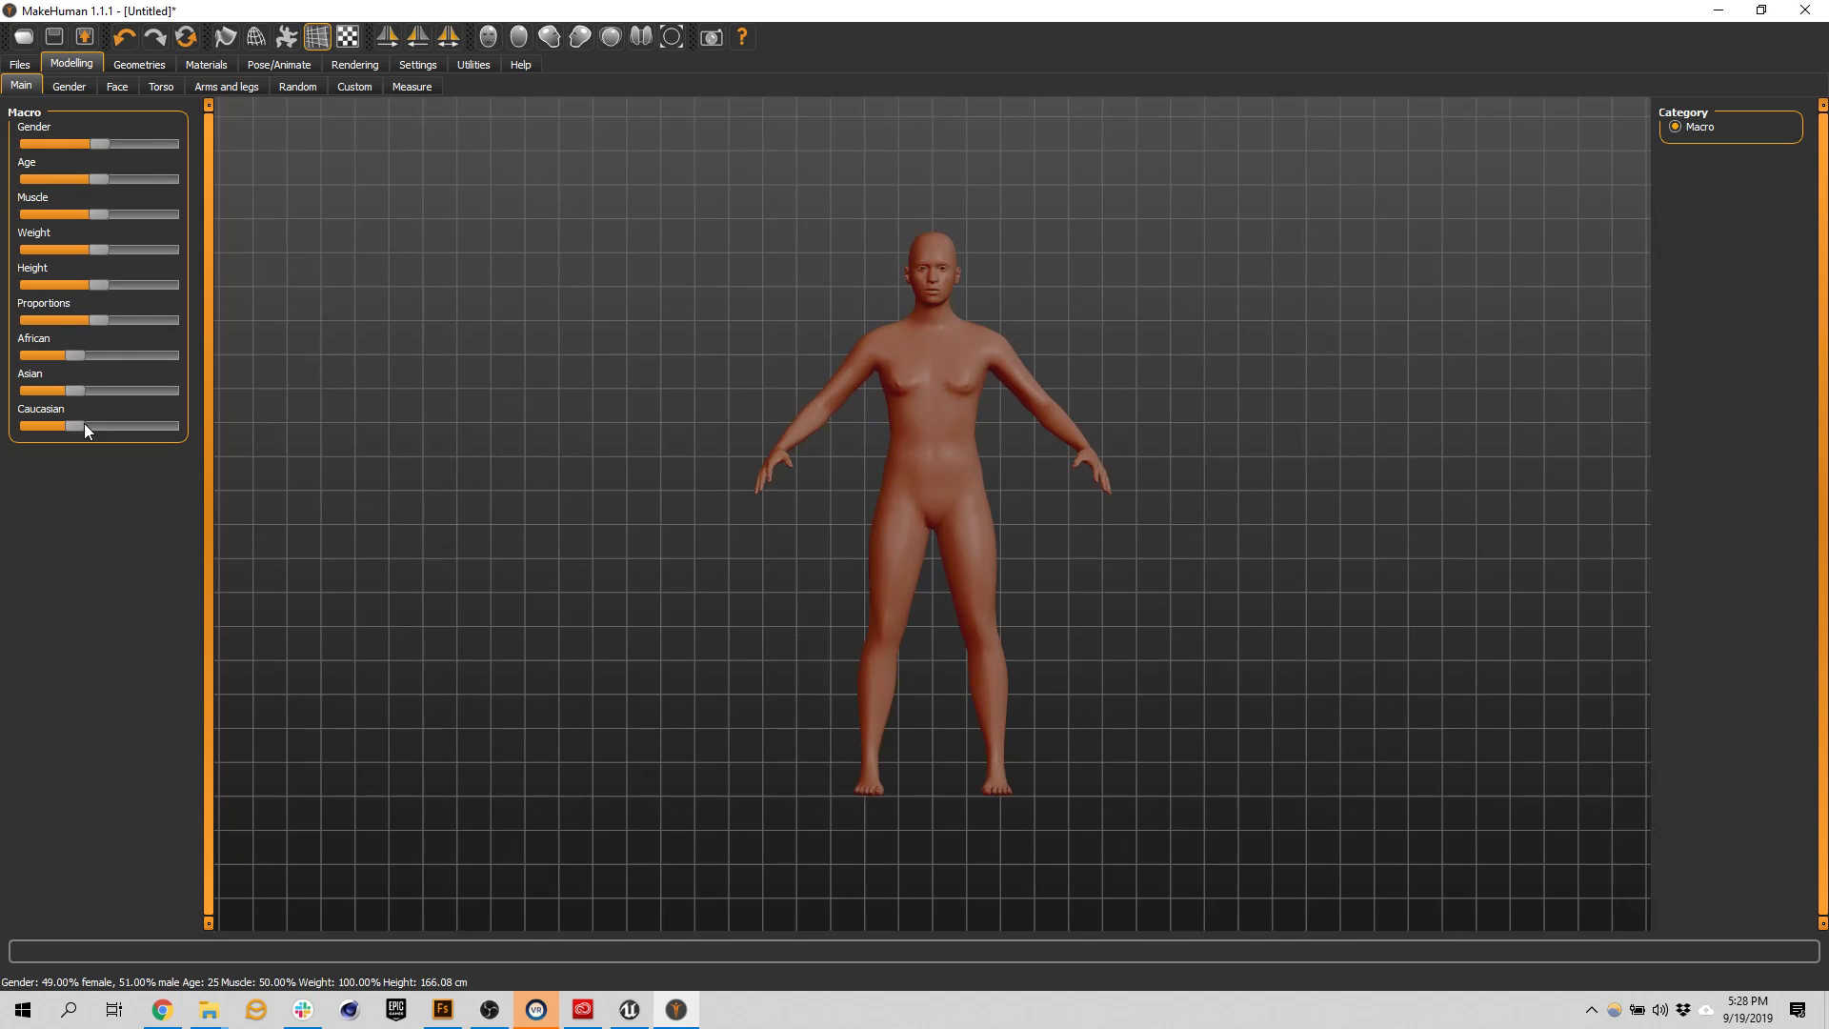
pyautogui.moveTo(82, 423)
pyautogui.mouseDown()
pyautogui.moveTo(176, 425)
pyautogui.moveTo(46, 423)
pyautogui.mouseUp()
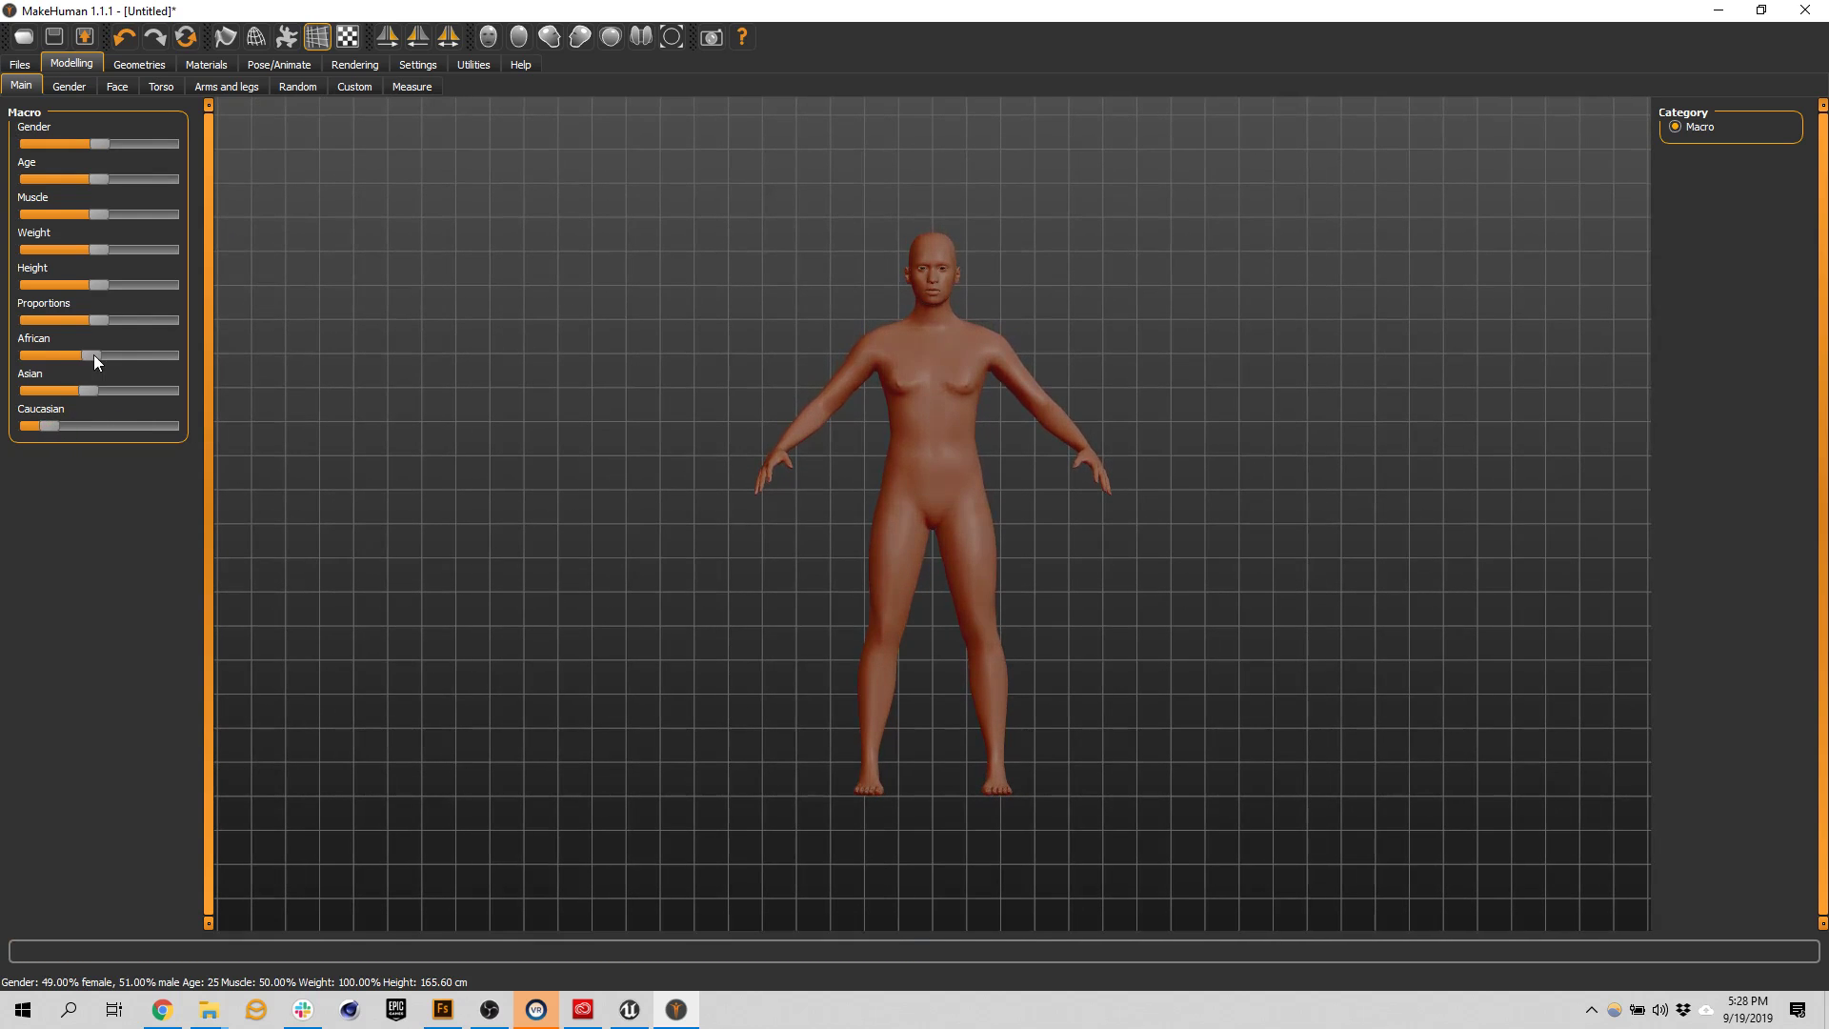
pyautogui.moveTo(94, 354); pyautogui.dragTo(134, 357)
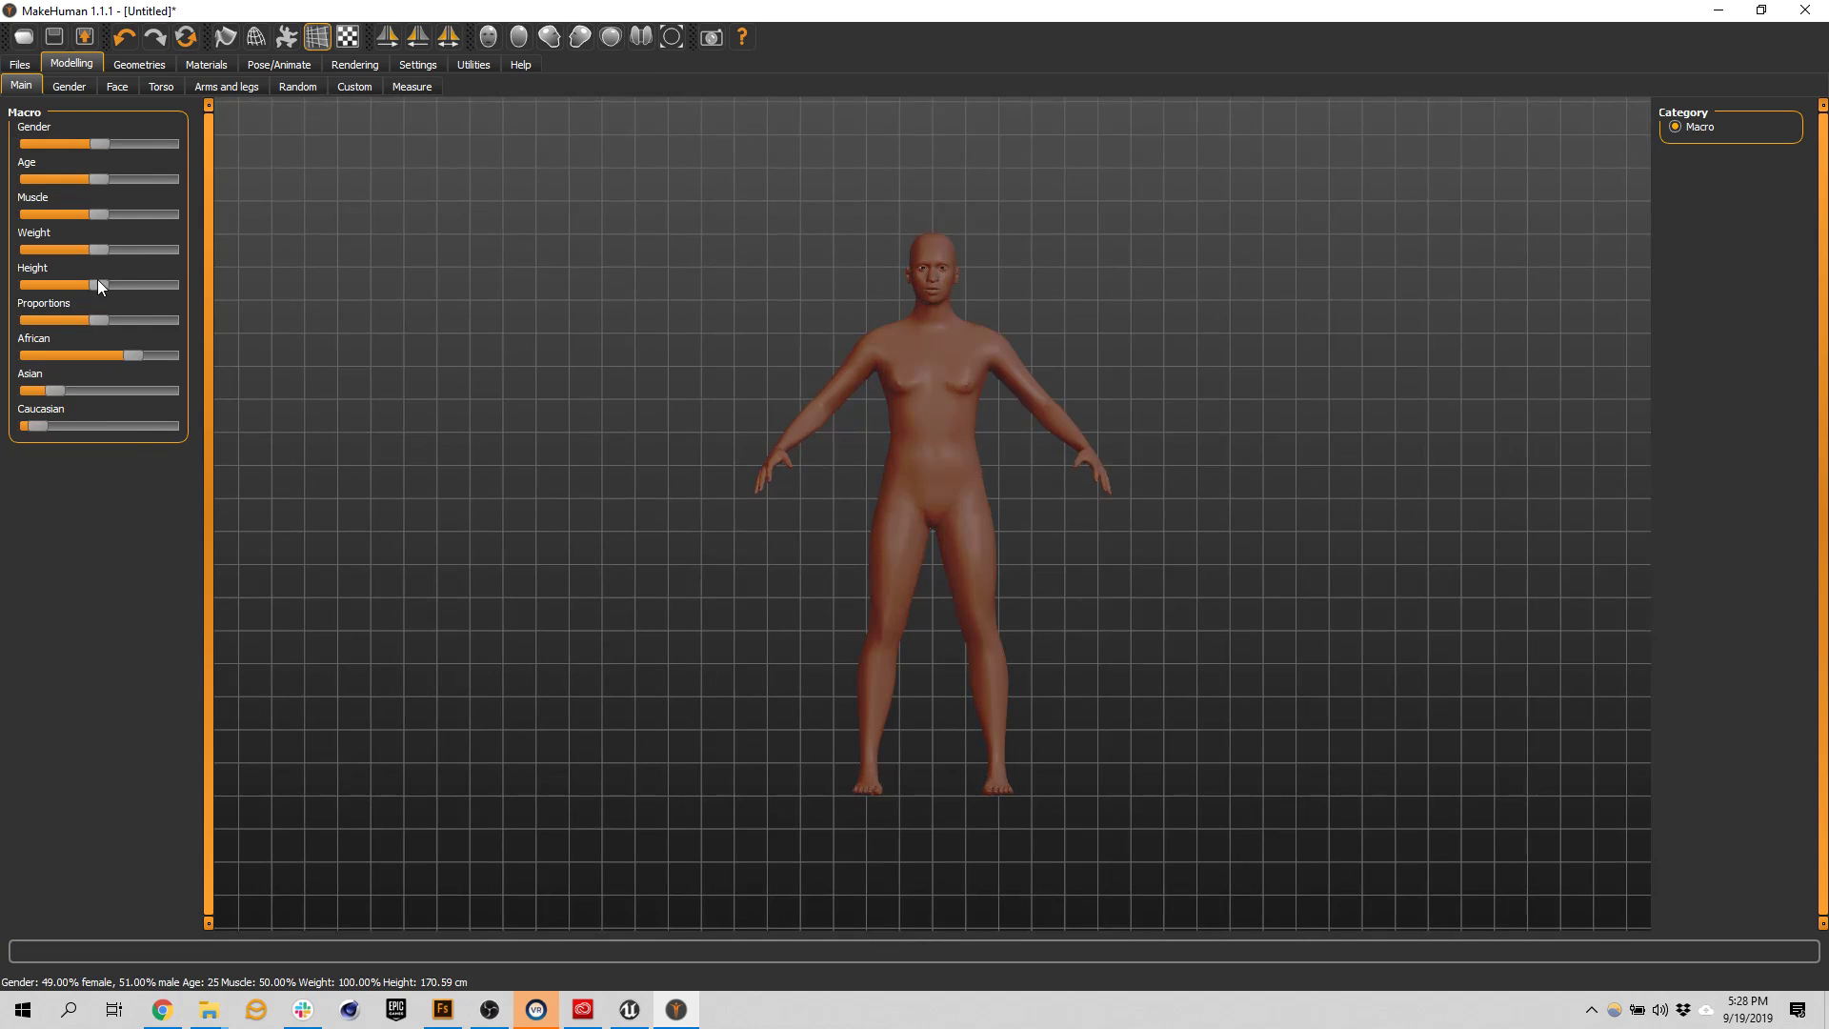
pyautogui.moveTo(98, 278); pyautogui.dragTo(162, 282)
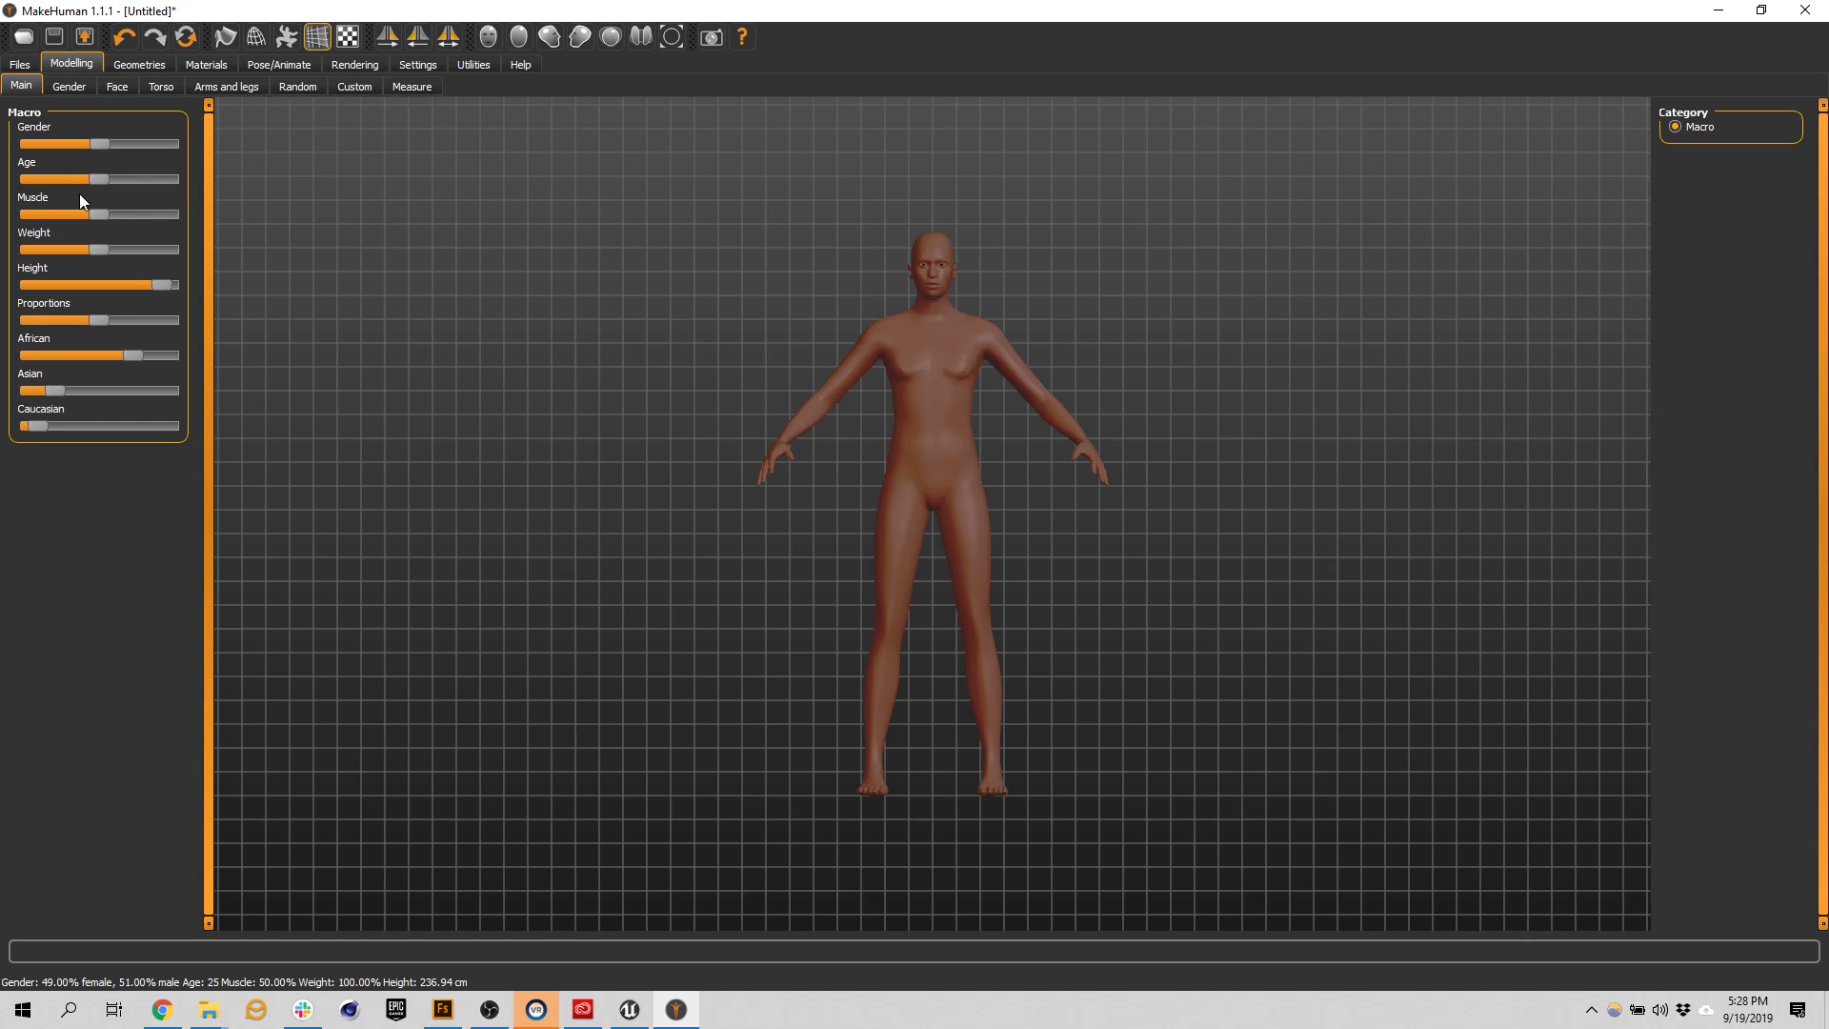
# Review the gender, face, torso and limb modelling options, and randomize the character's macro, face and body features several times
pyautogui.click(68, 87)
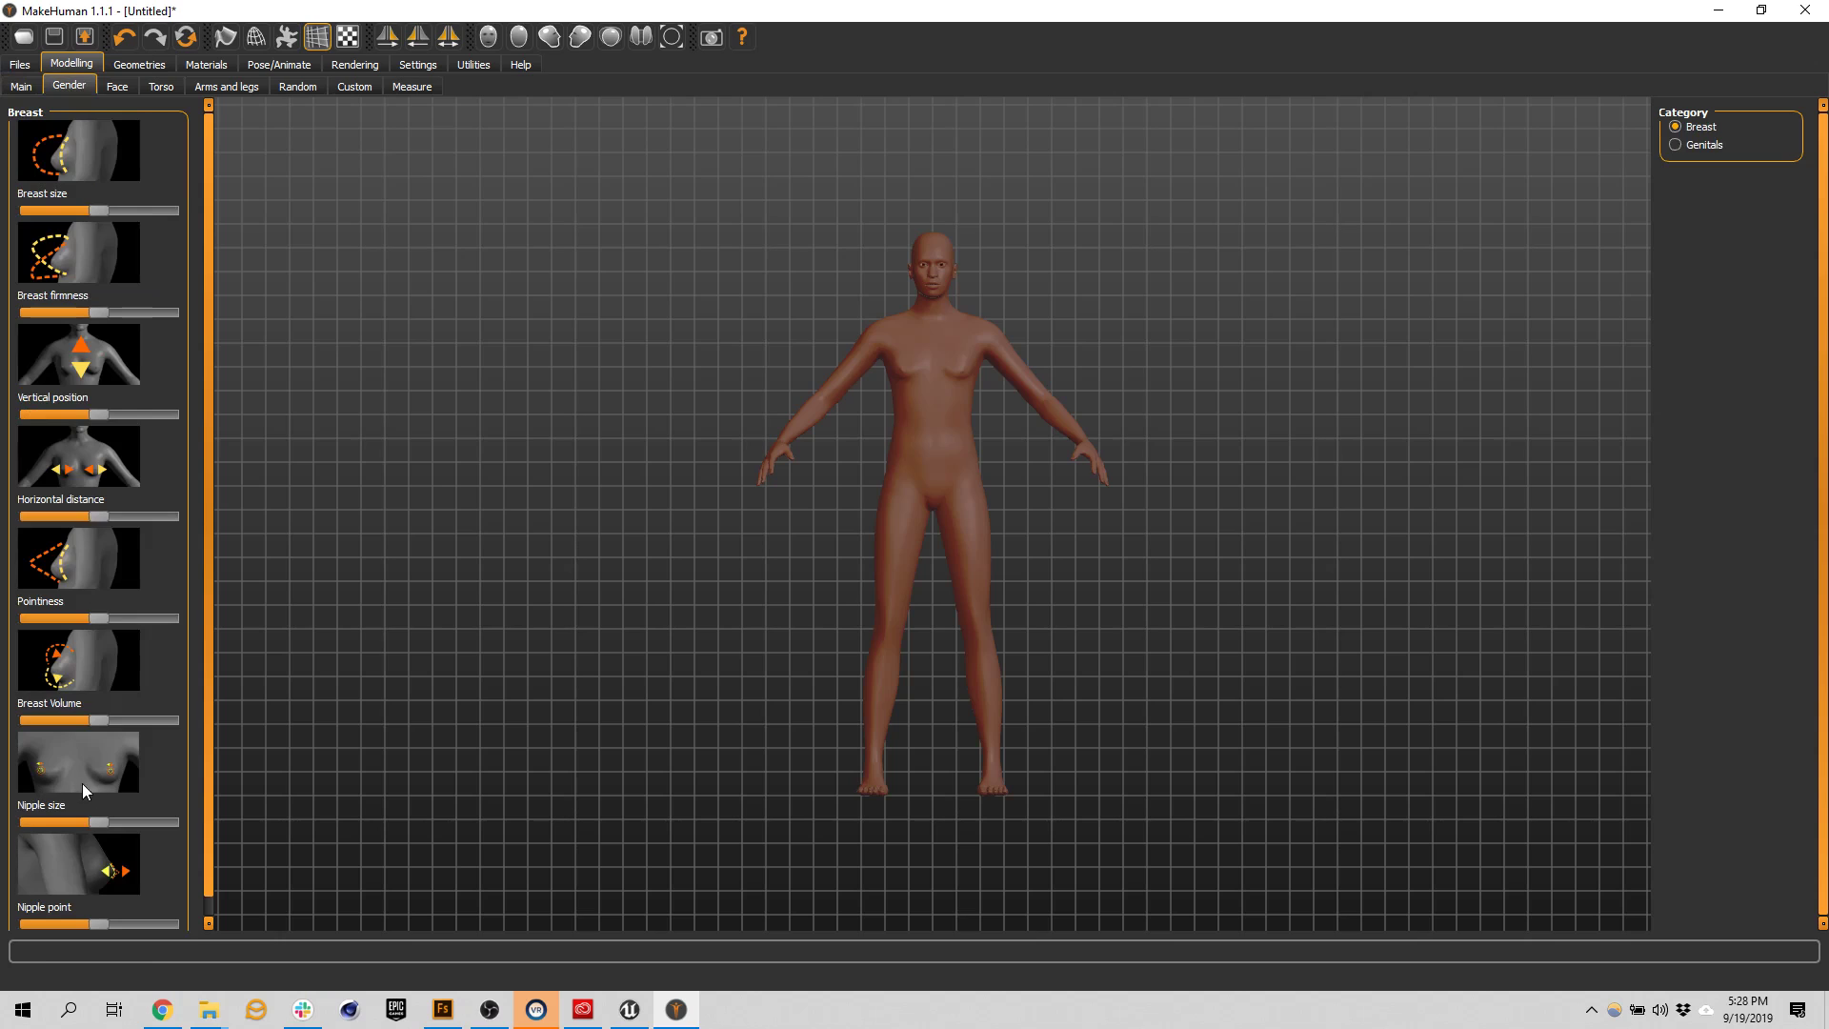
pyautogui.click(118, 88)
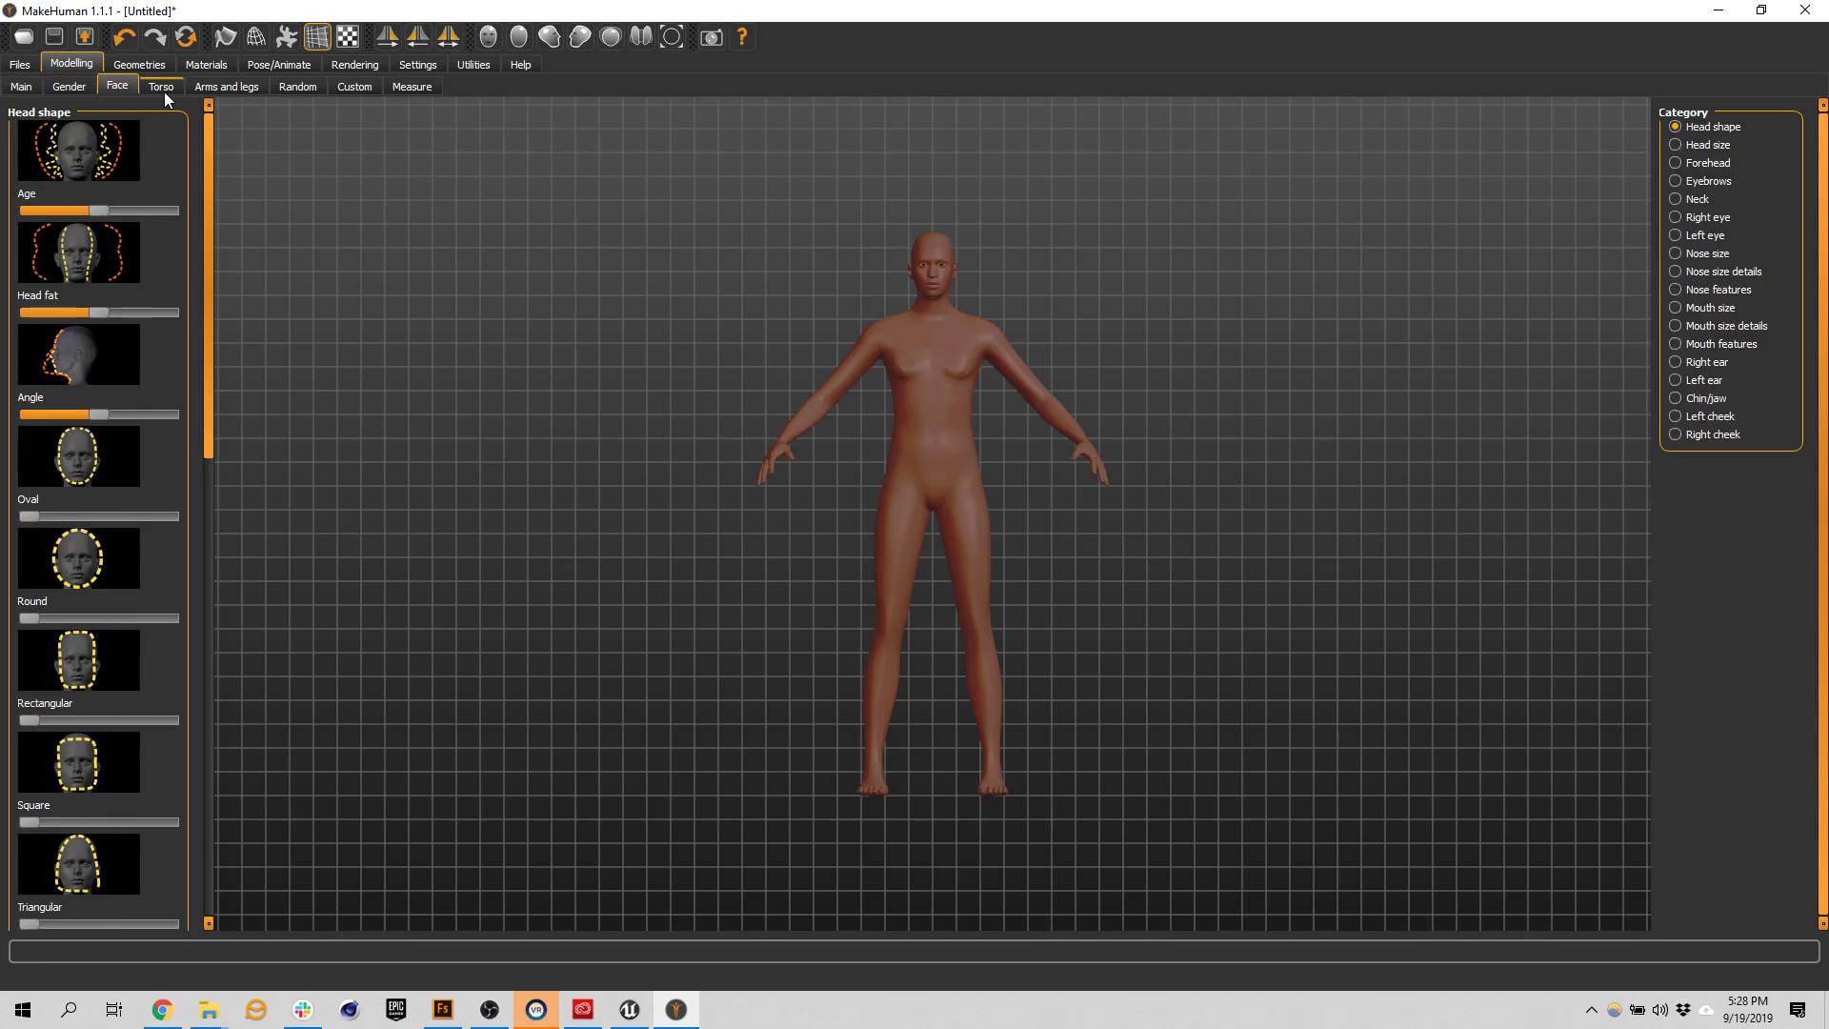
pyautogui.click(162, 88)
pyautogui.click(236, 88)
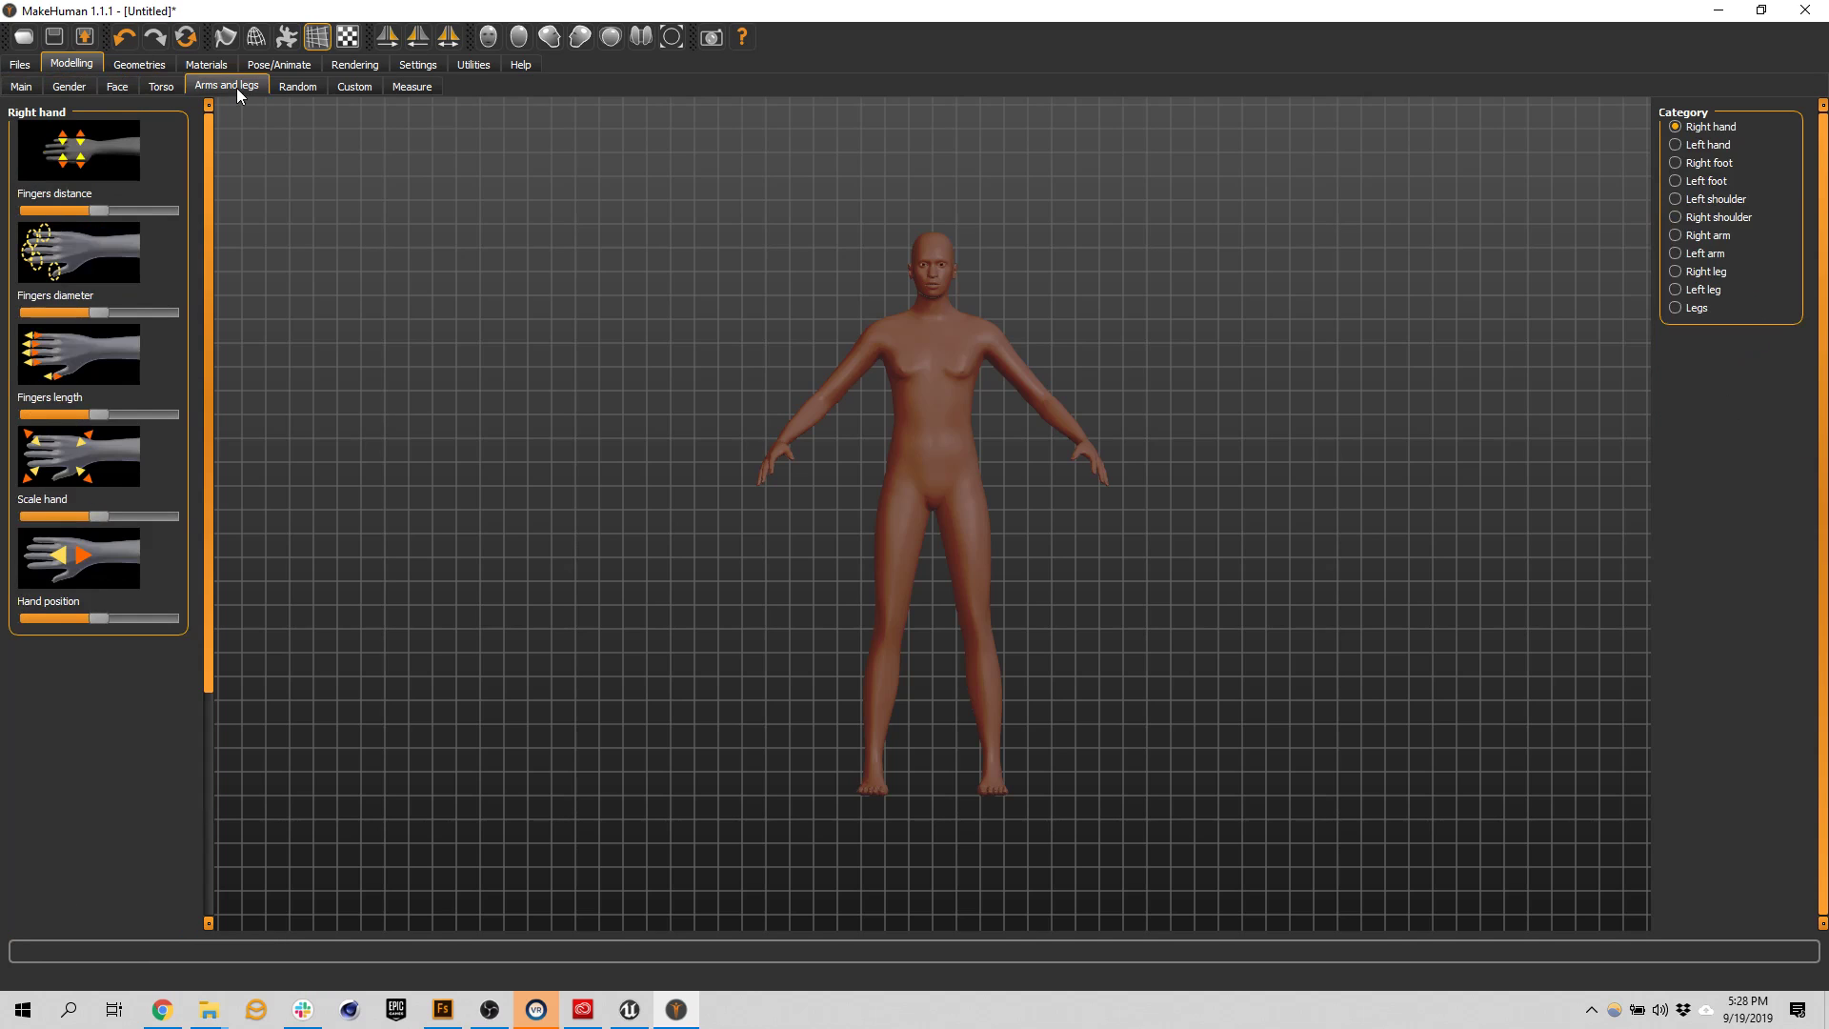
pyautogui.click(302, 88)
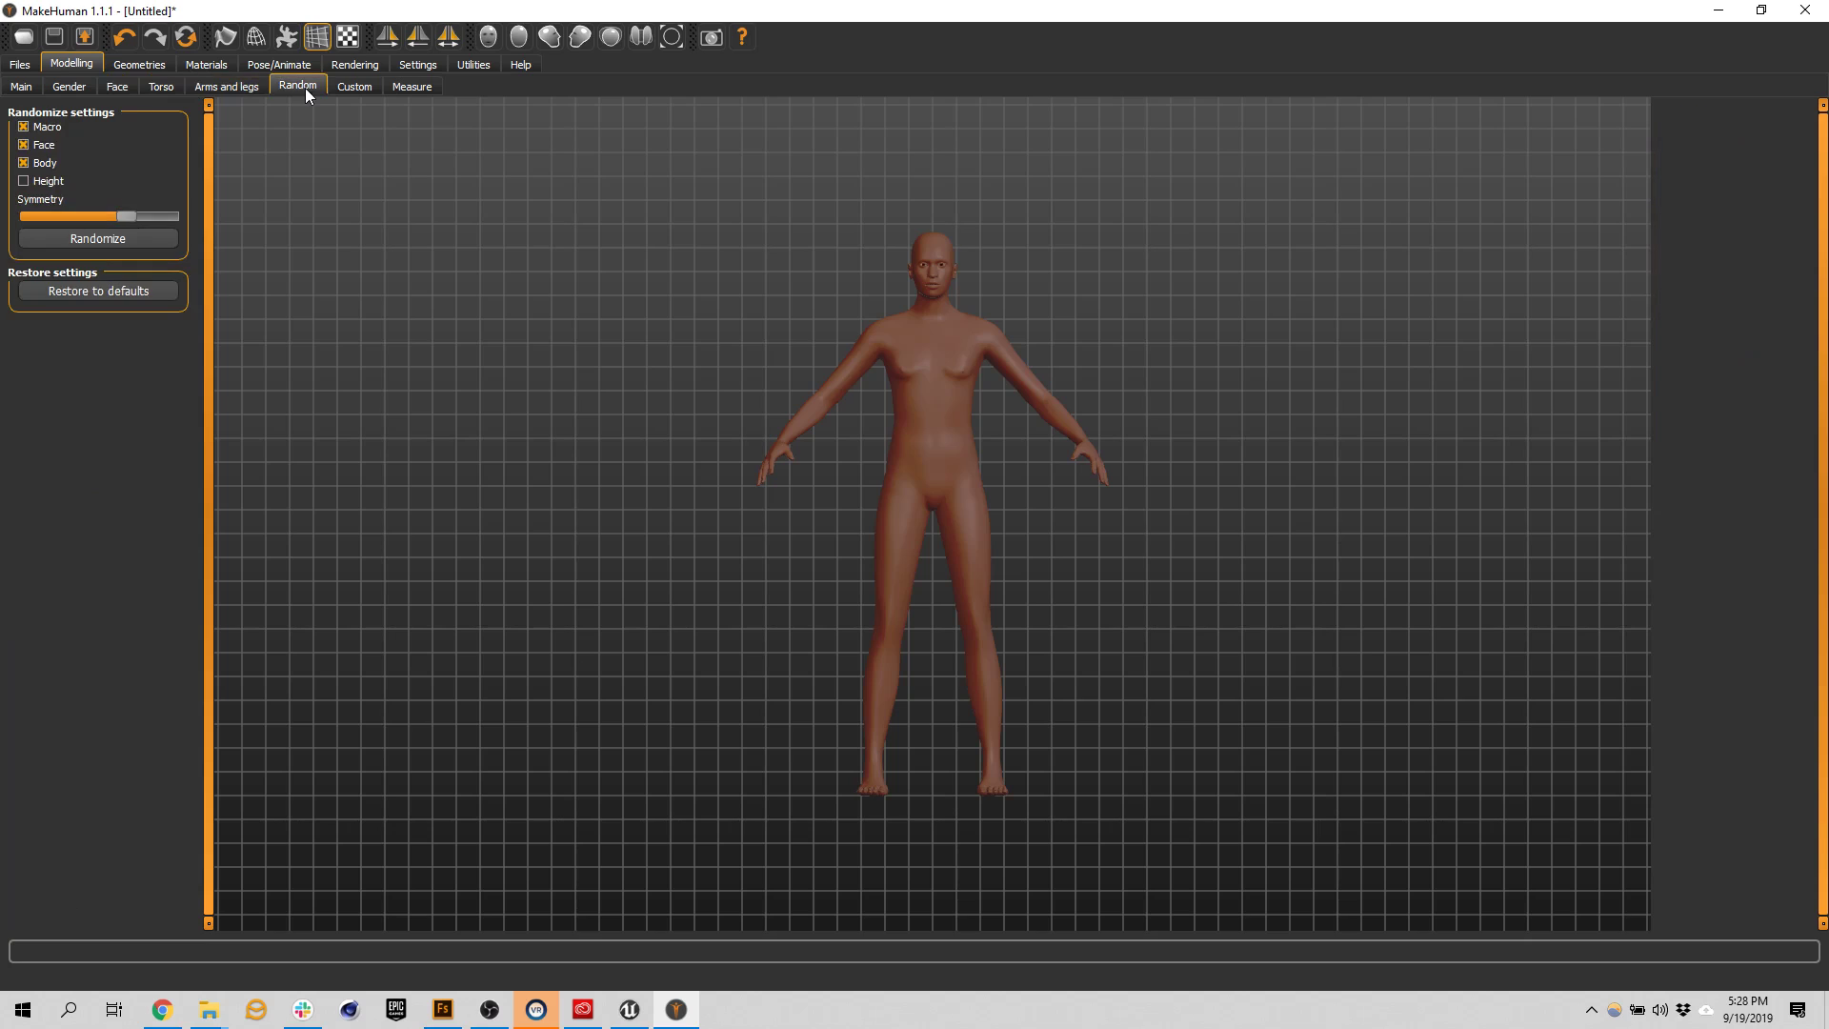
pyautogui.click(158, 244)
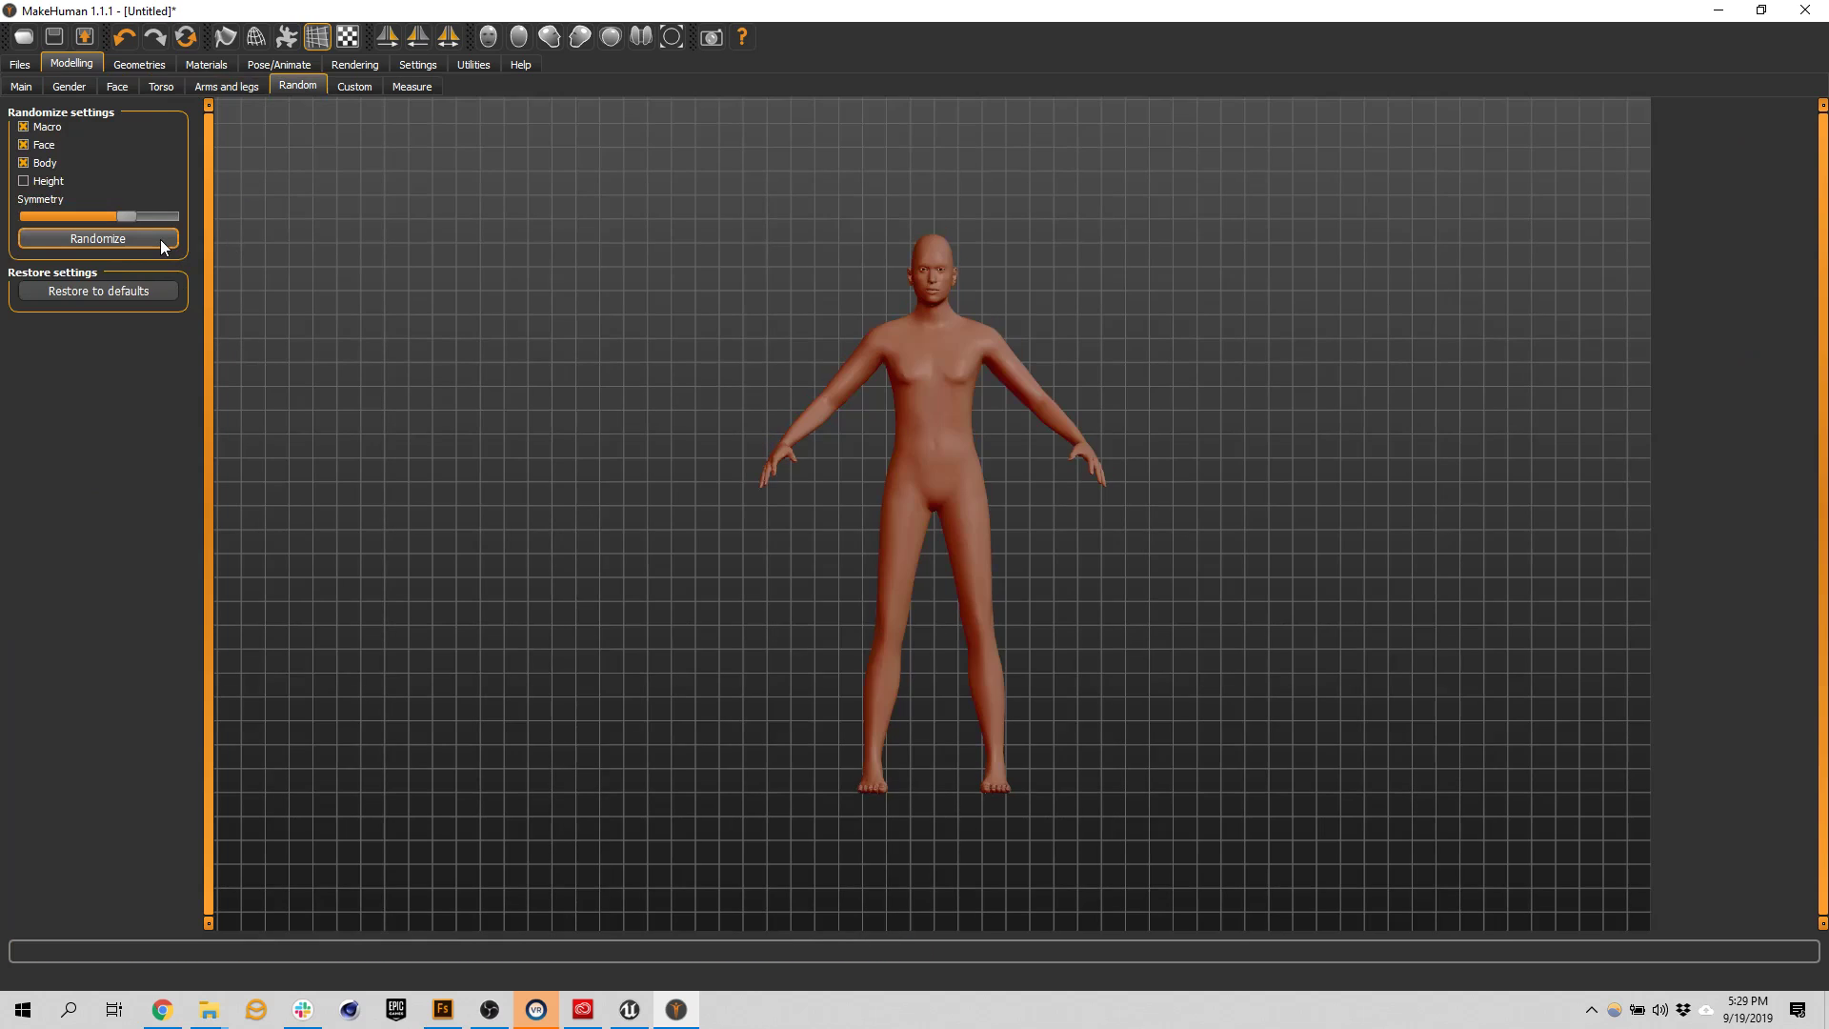
pyautogui.click(164, 244)
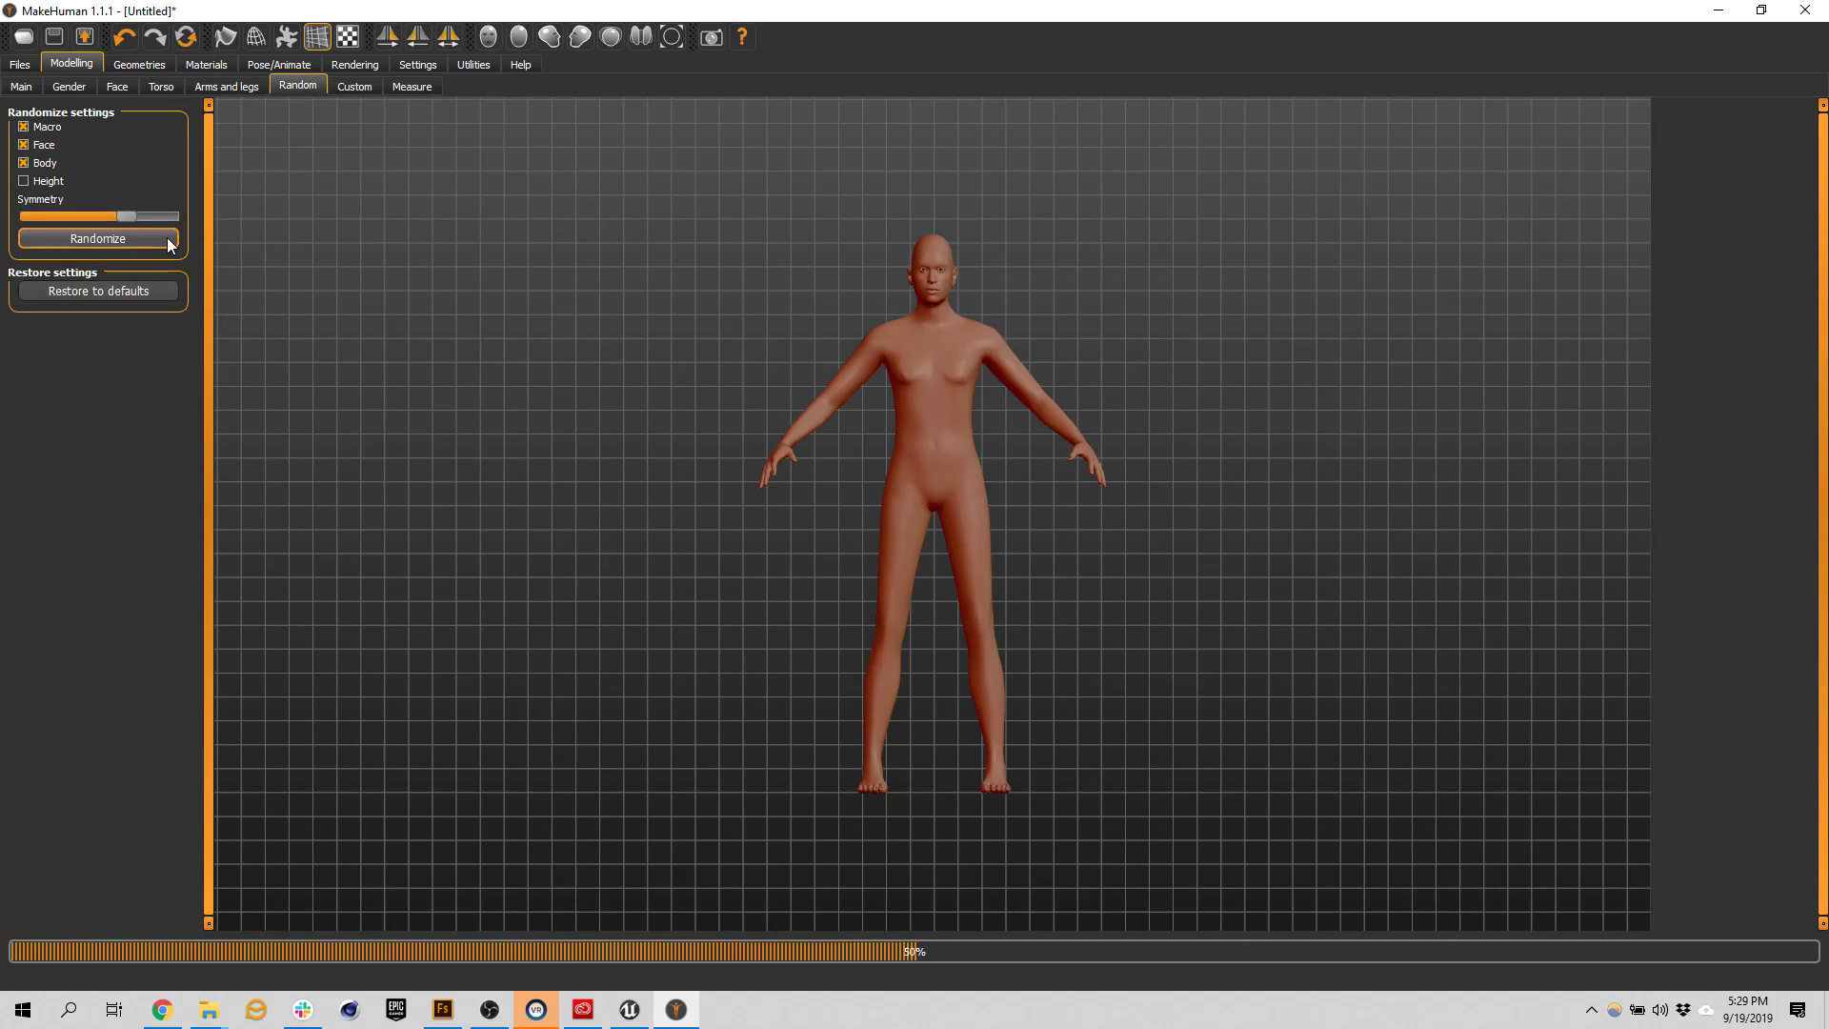
pyautogui.click(174, 237)
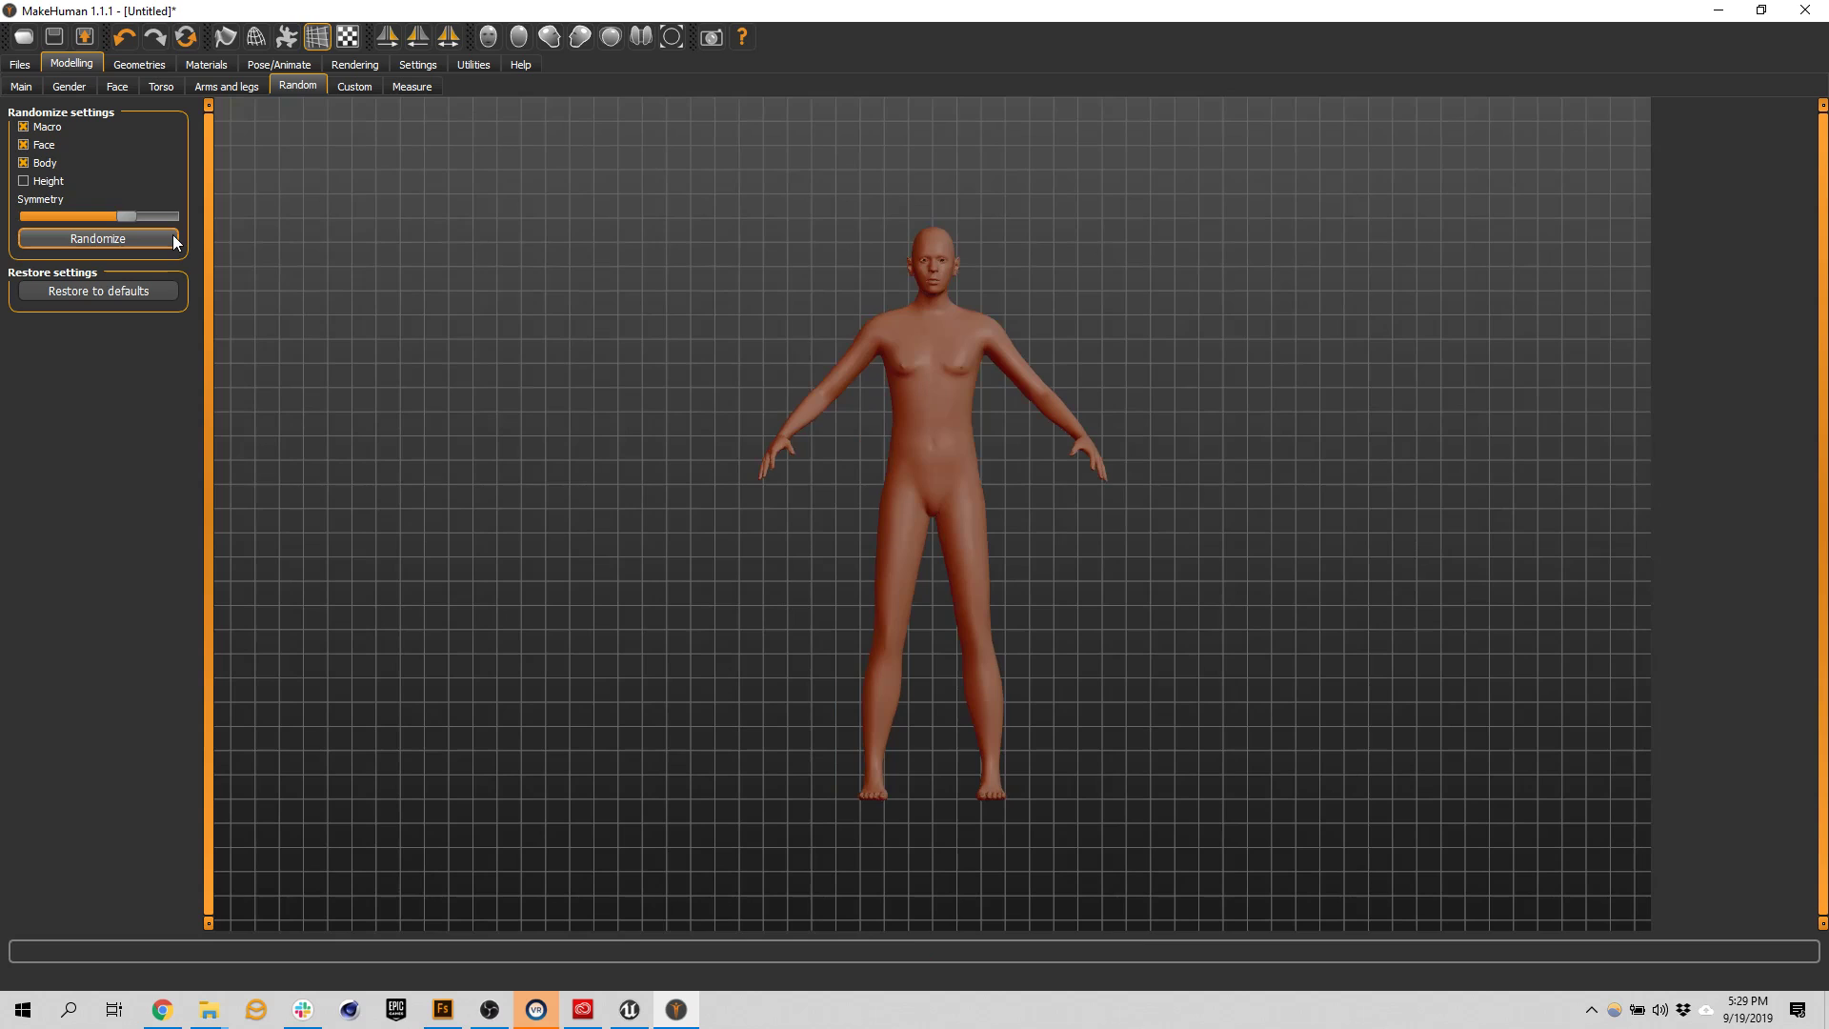
pyautogui.click(174, 237)
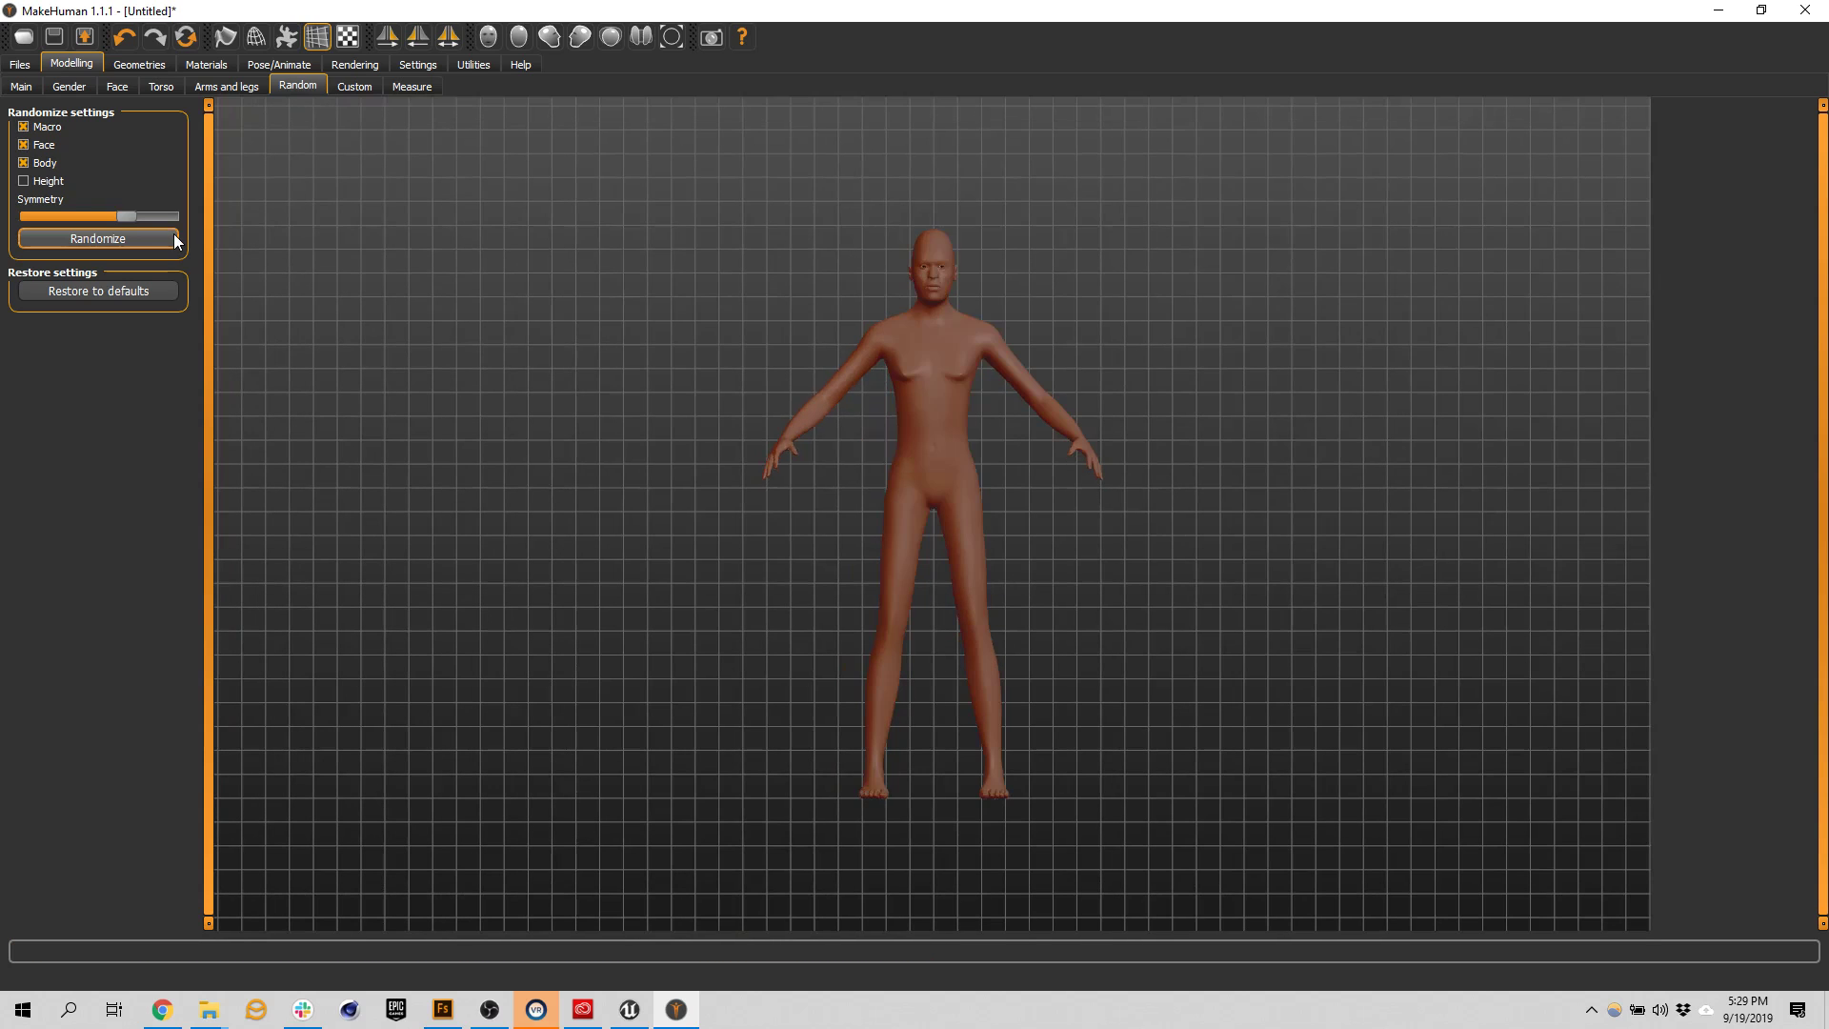
pyautogui.click(100, 233)
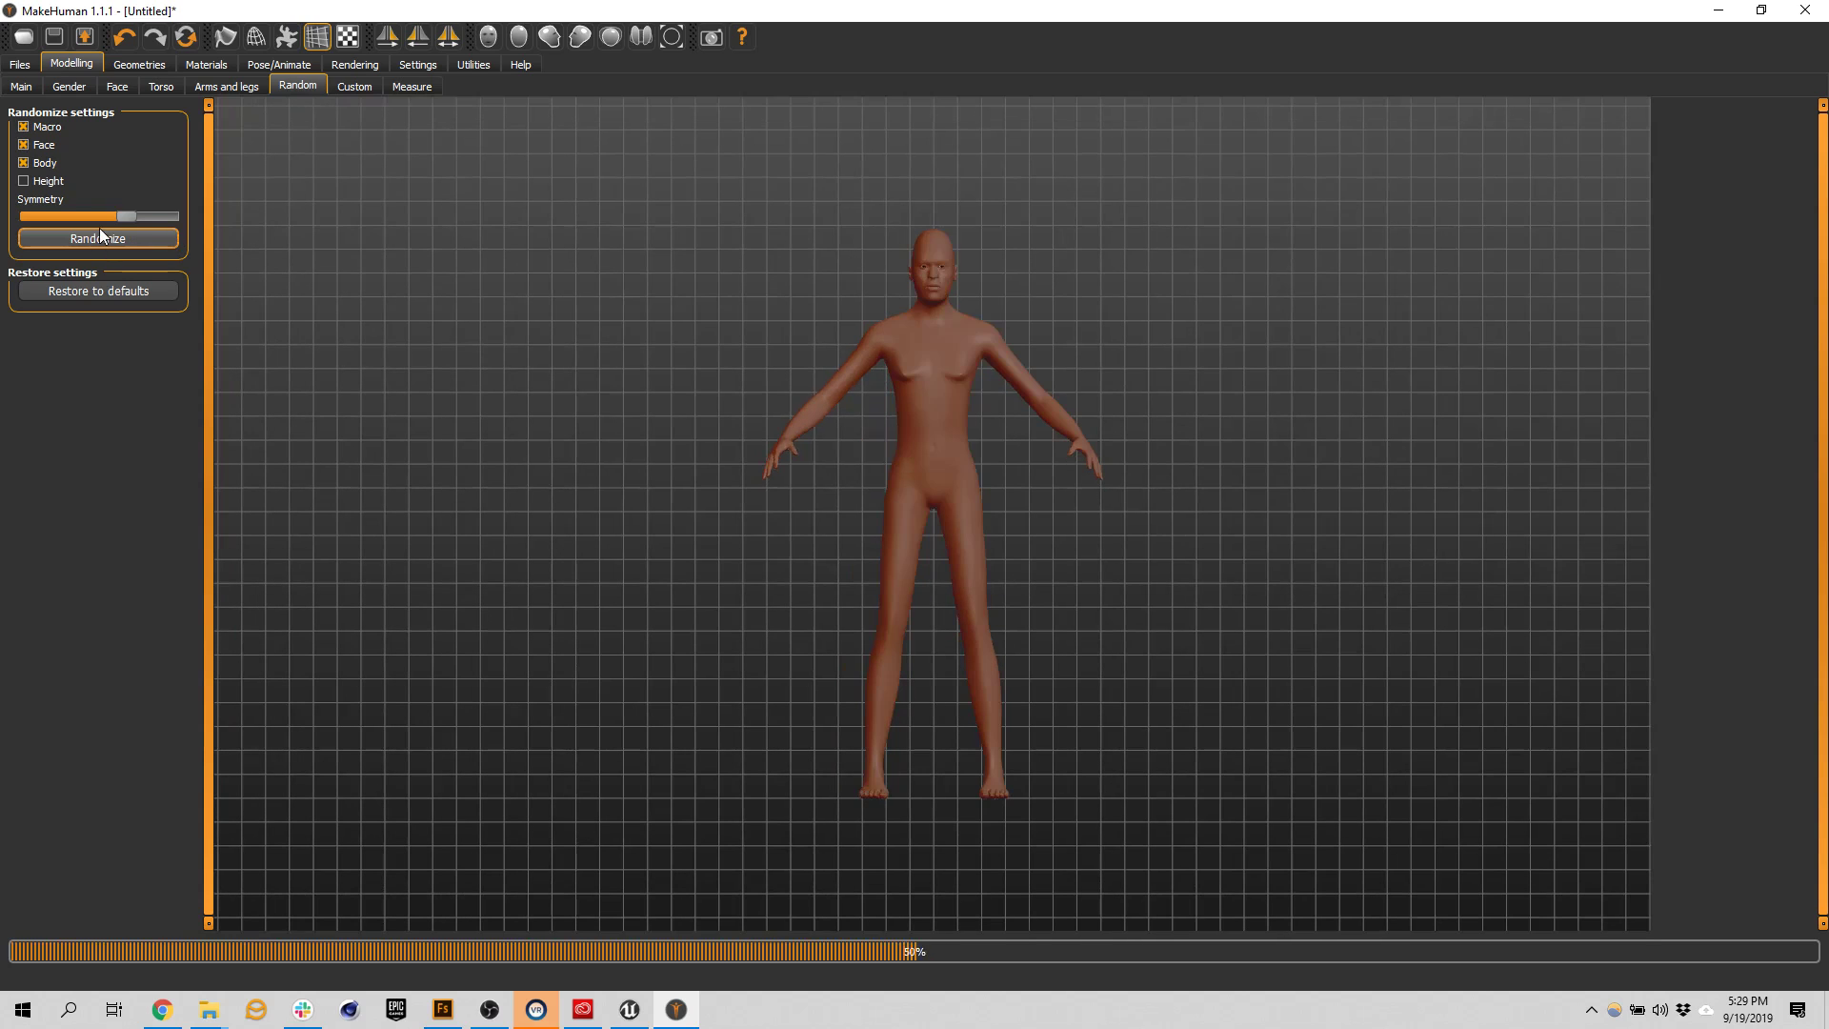
pyautogui.click(101, 239)
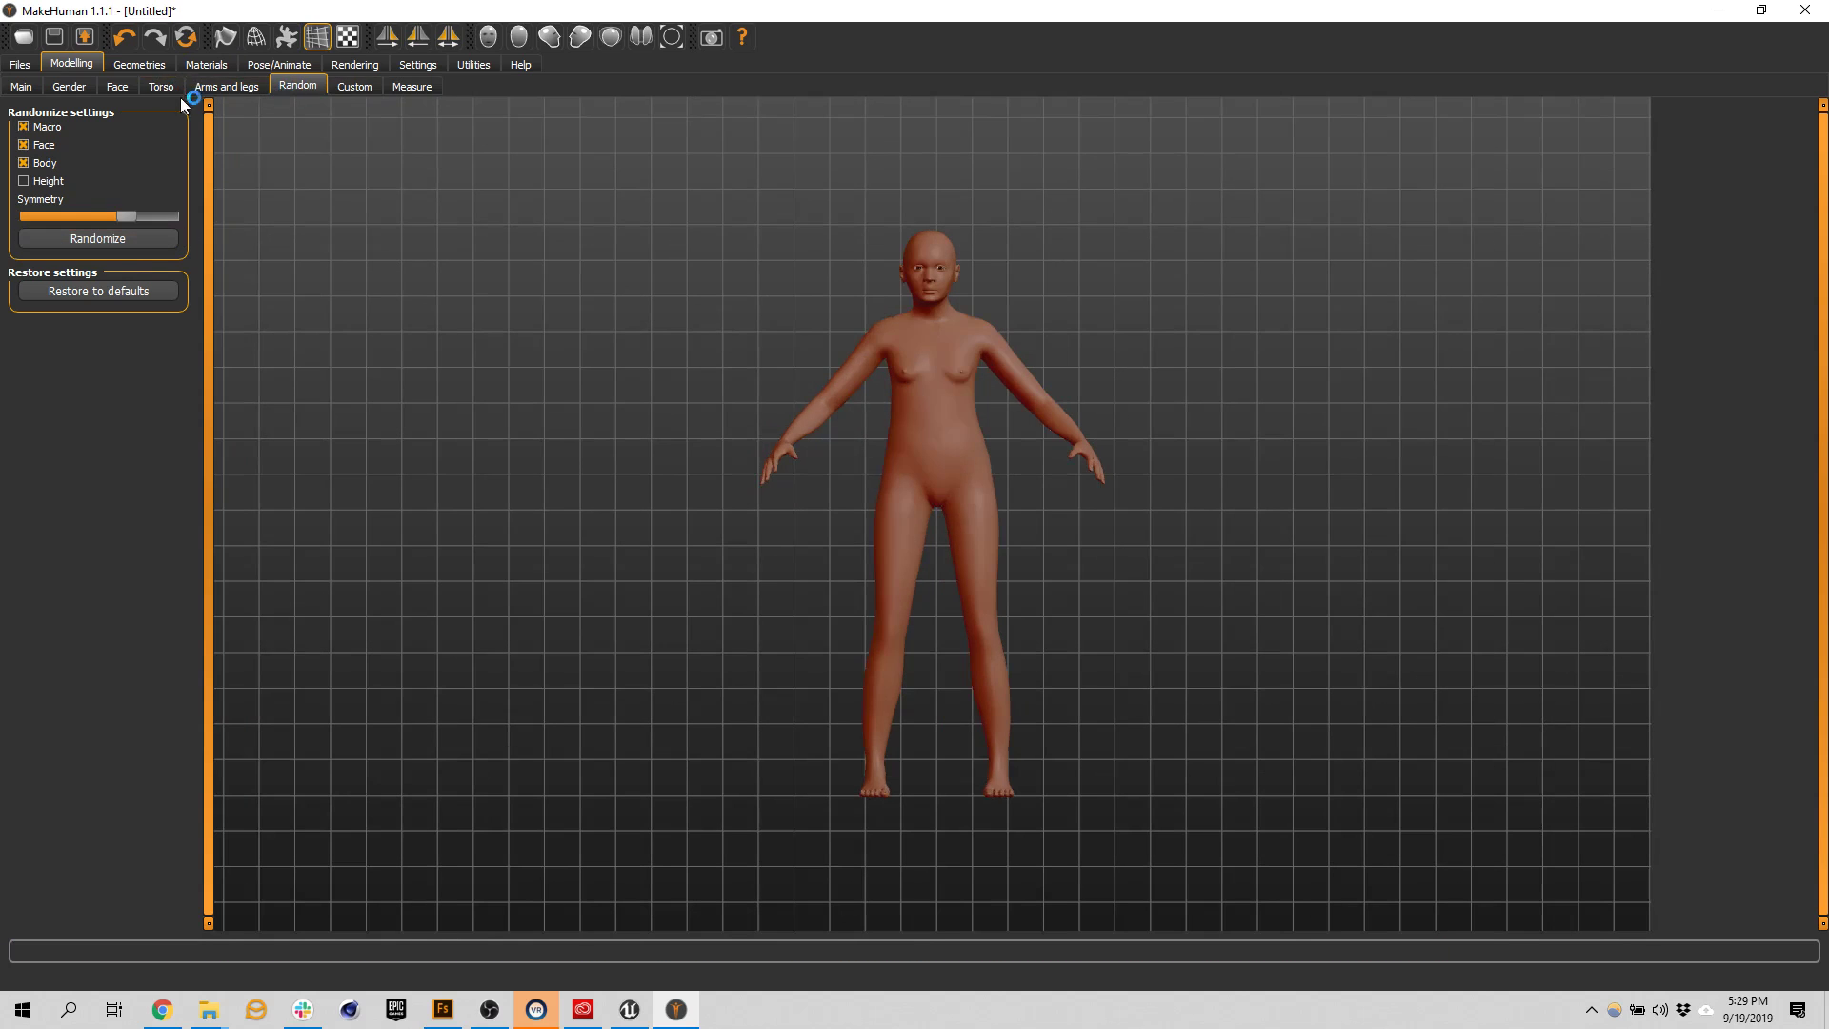
# Dress the character in the Fedora hat and the Shoes01 footwear
pyautogui.click(155, 66)
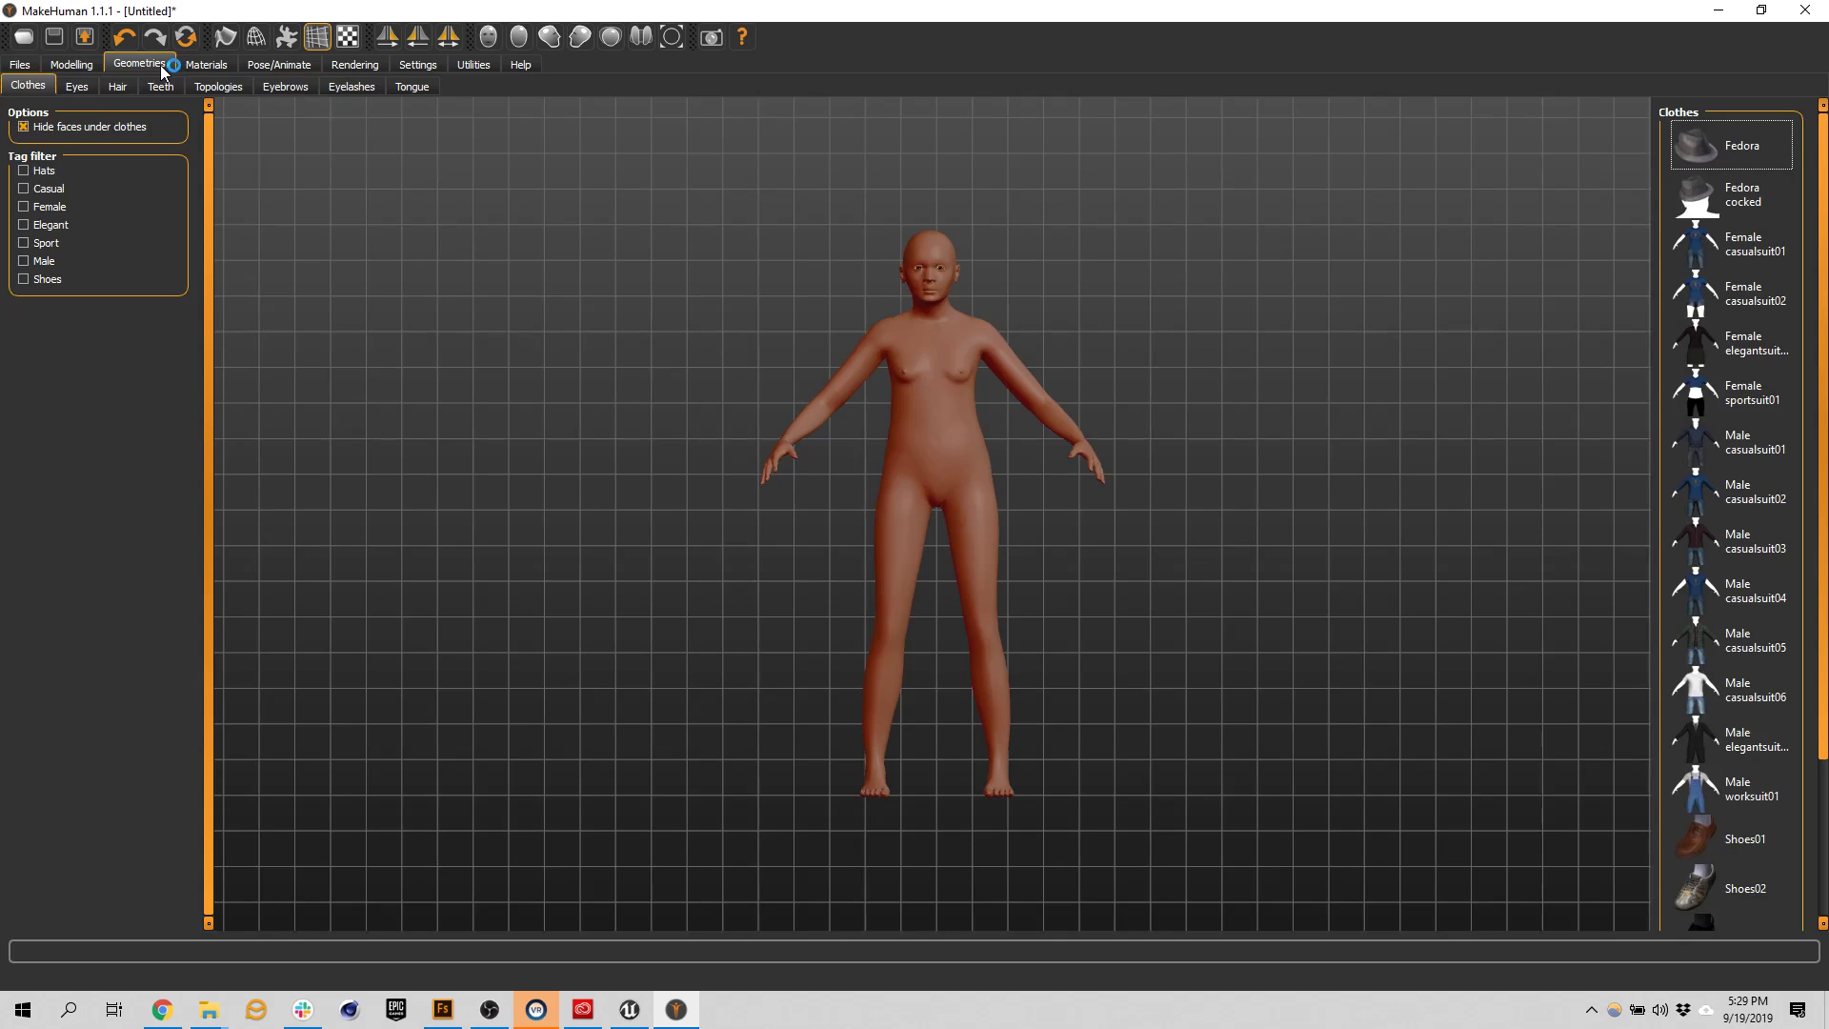
pyautogui.click(1746, 156)
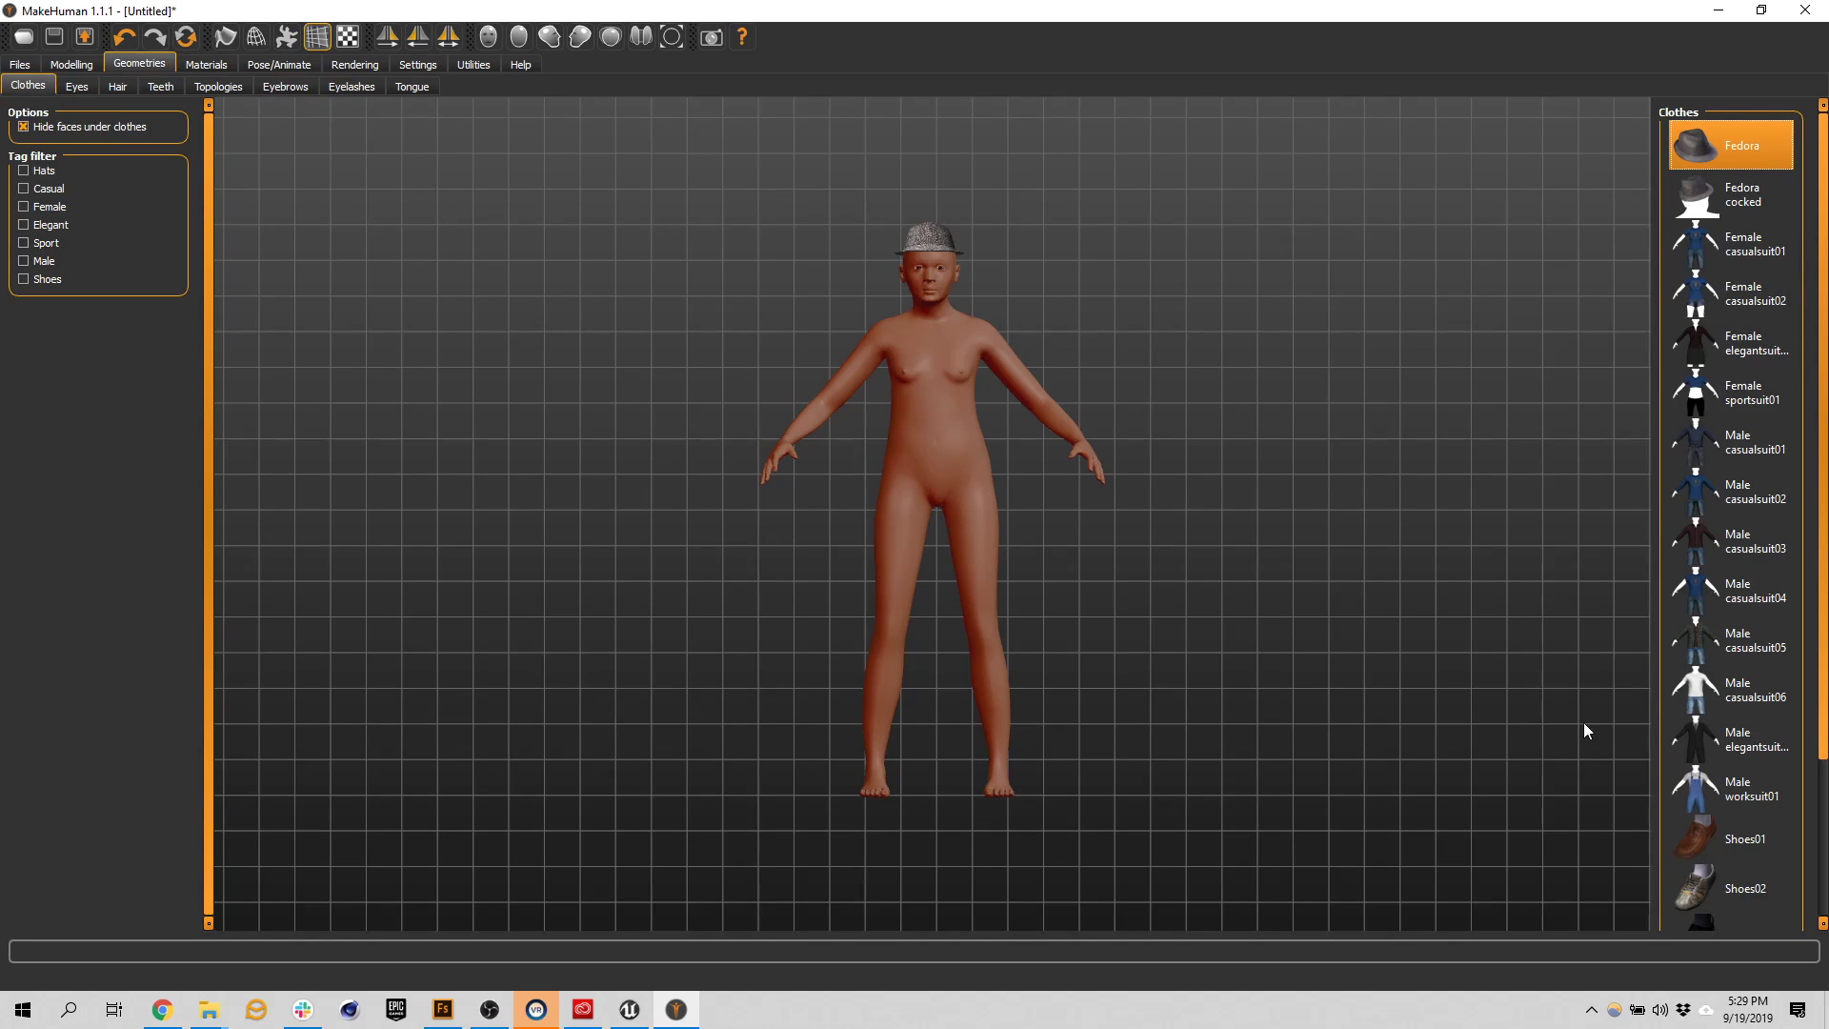
pyautogui.click(1768, 840)
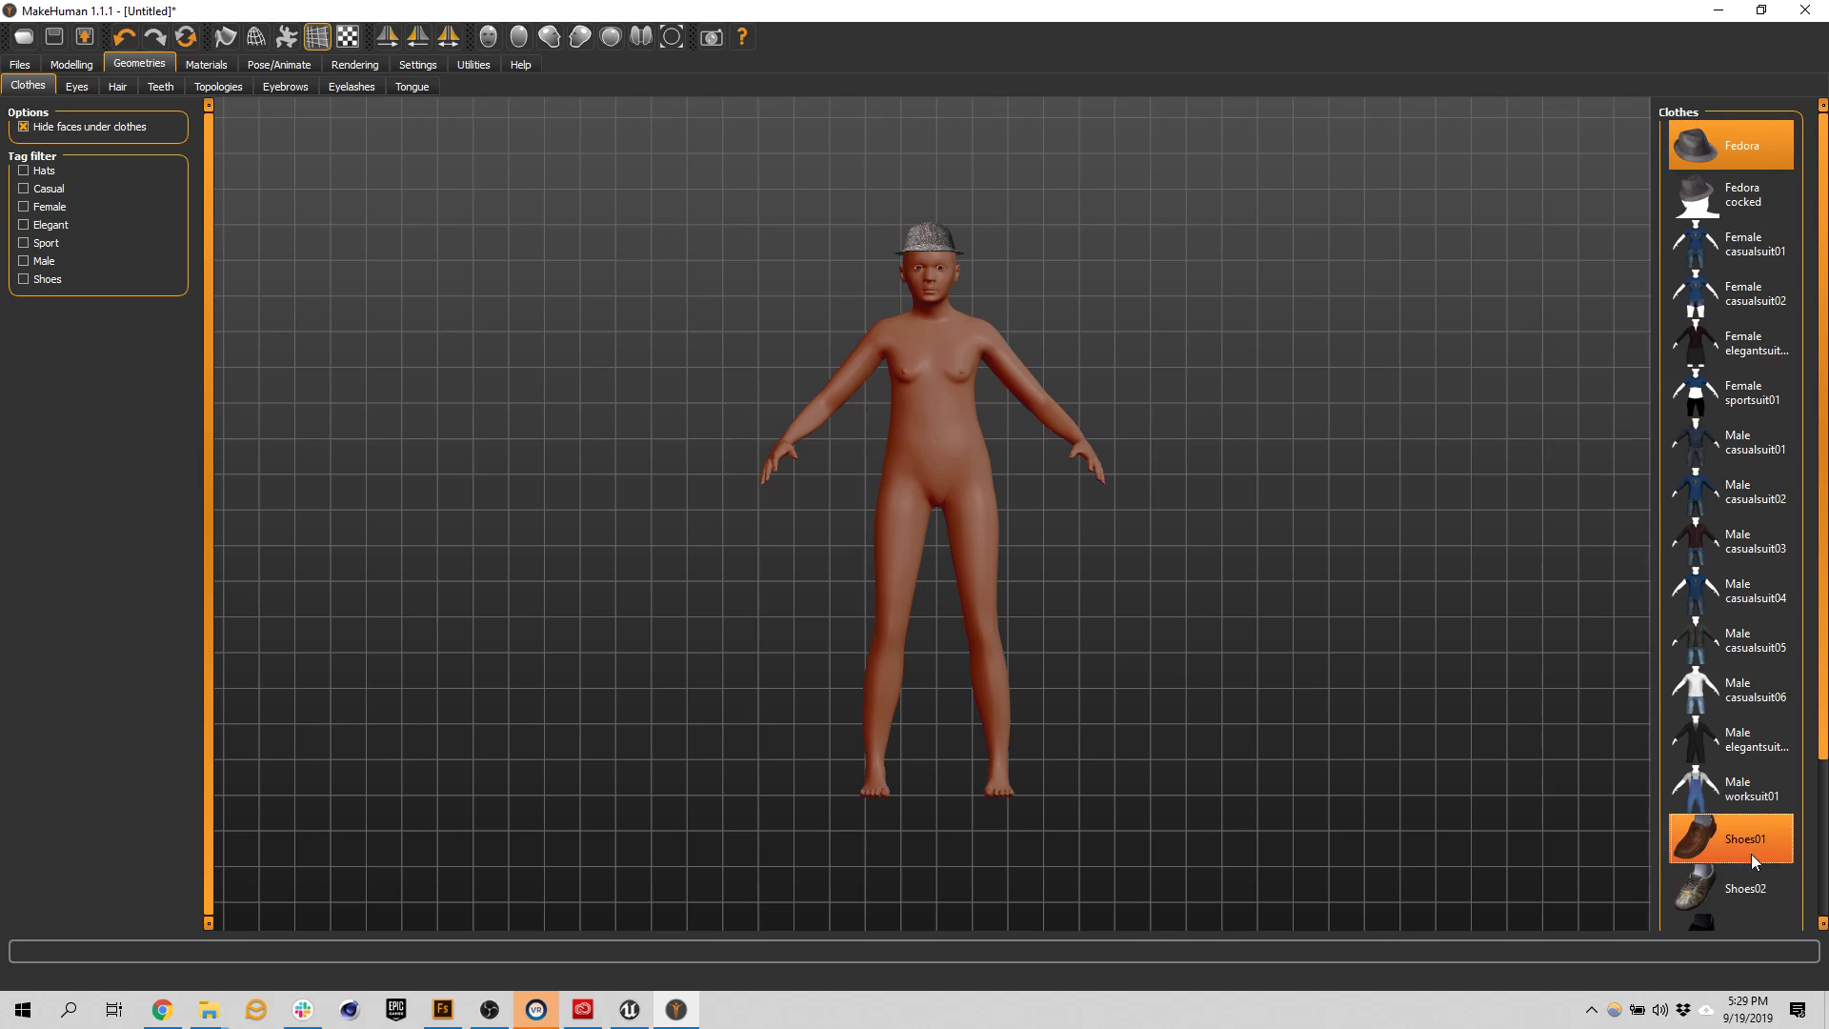
pyautogui.click(1751, 844)
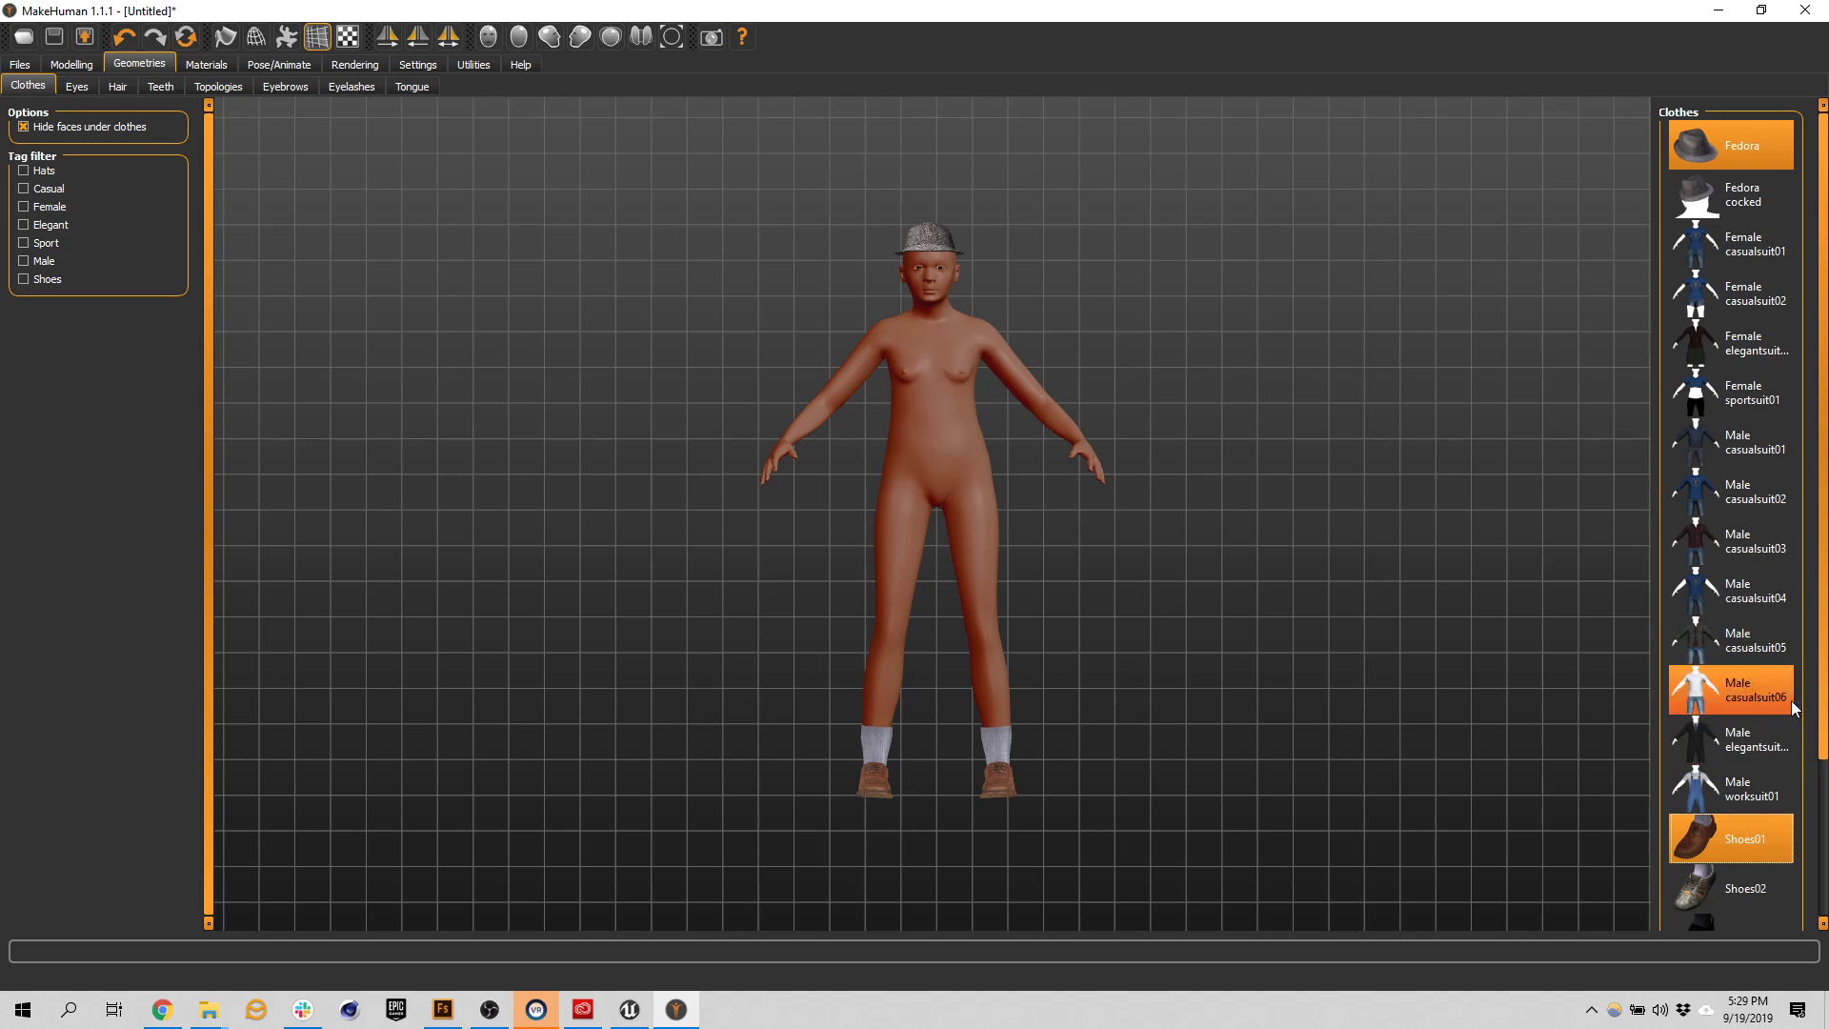
# Browse the eye, hair, teeth, topology and eyebrow geometries, and give the character the Eyelashes04 eyelashes
pyautogui.click(76, 87)
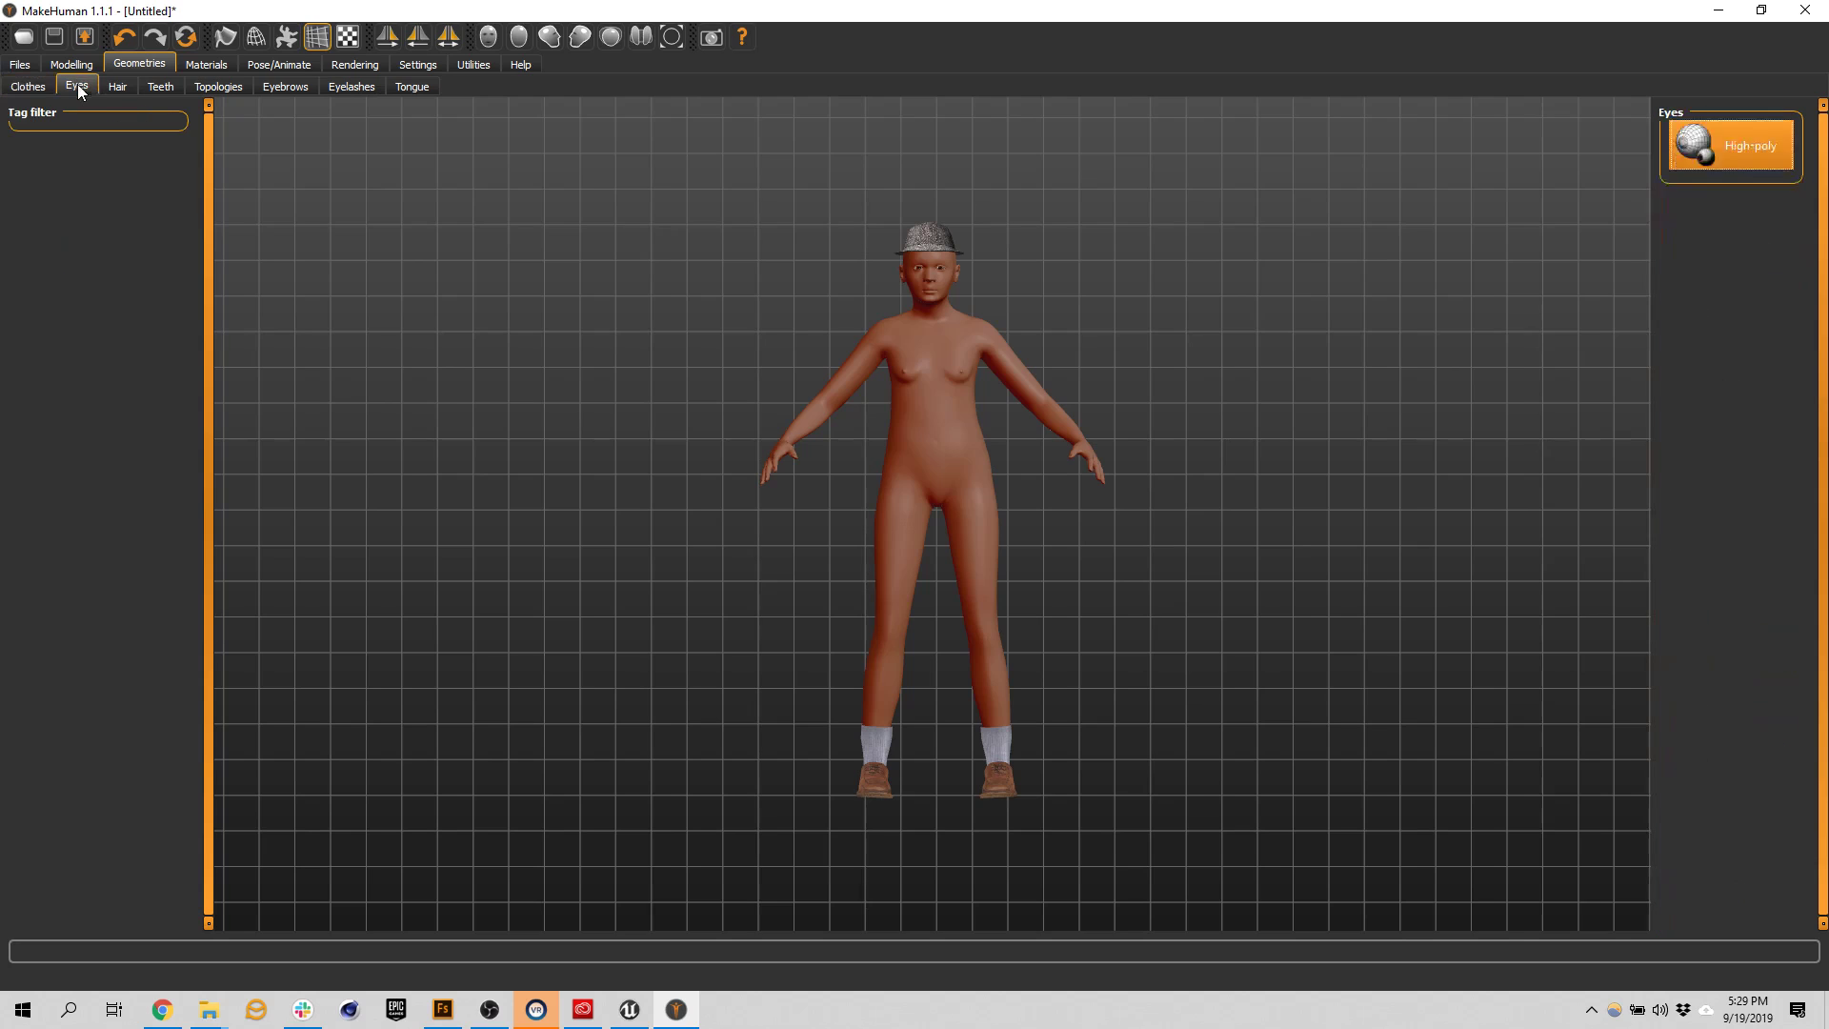
pyautogui.click(118, 86)
pyautogui.click(158, 87)
pyautogui.click(229, 93)
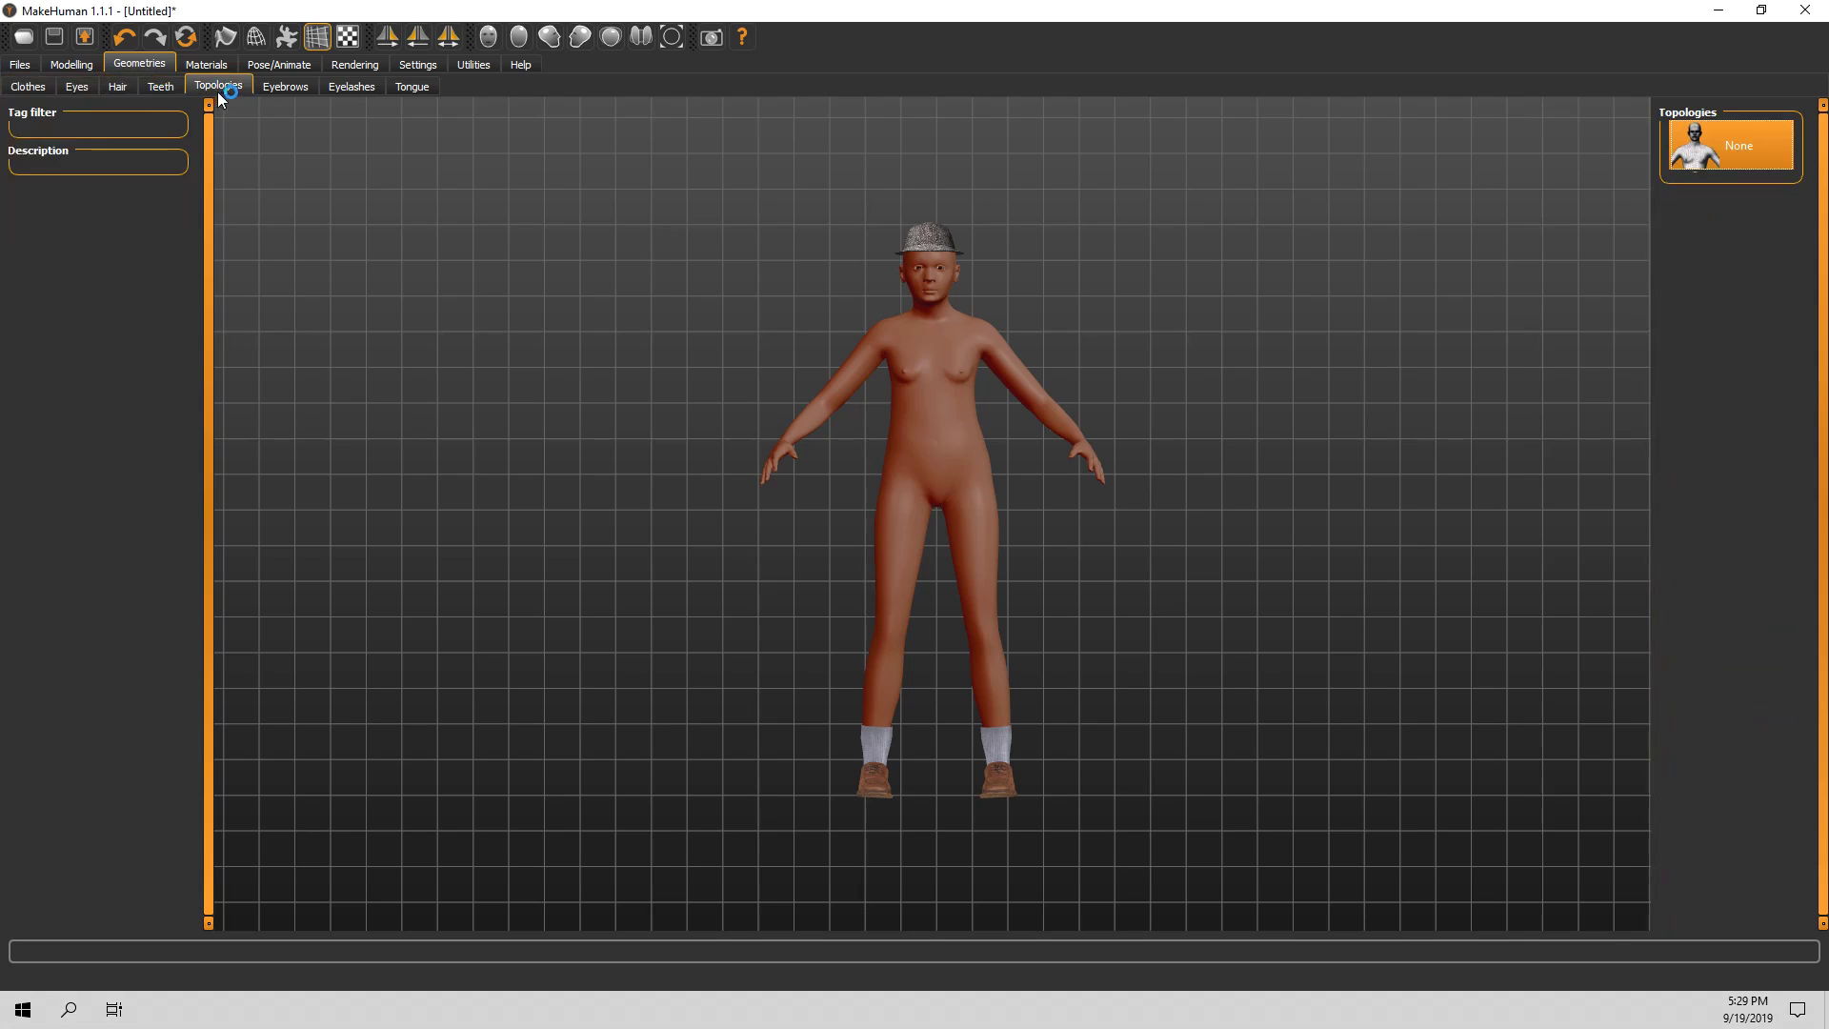
pyautogui.click(276, 90)
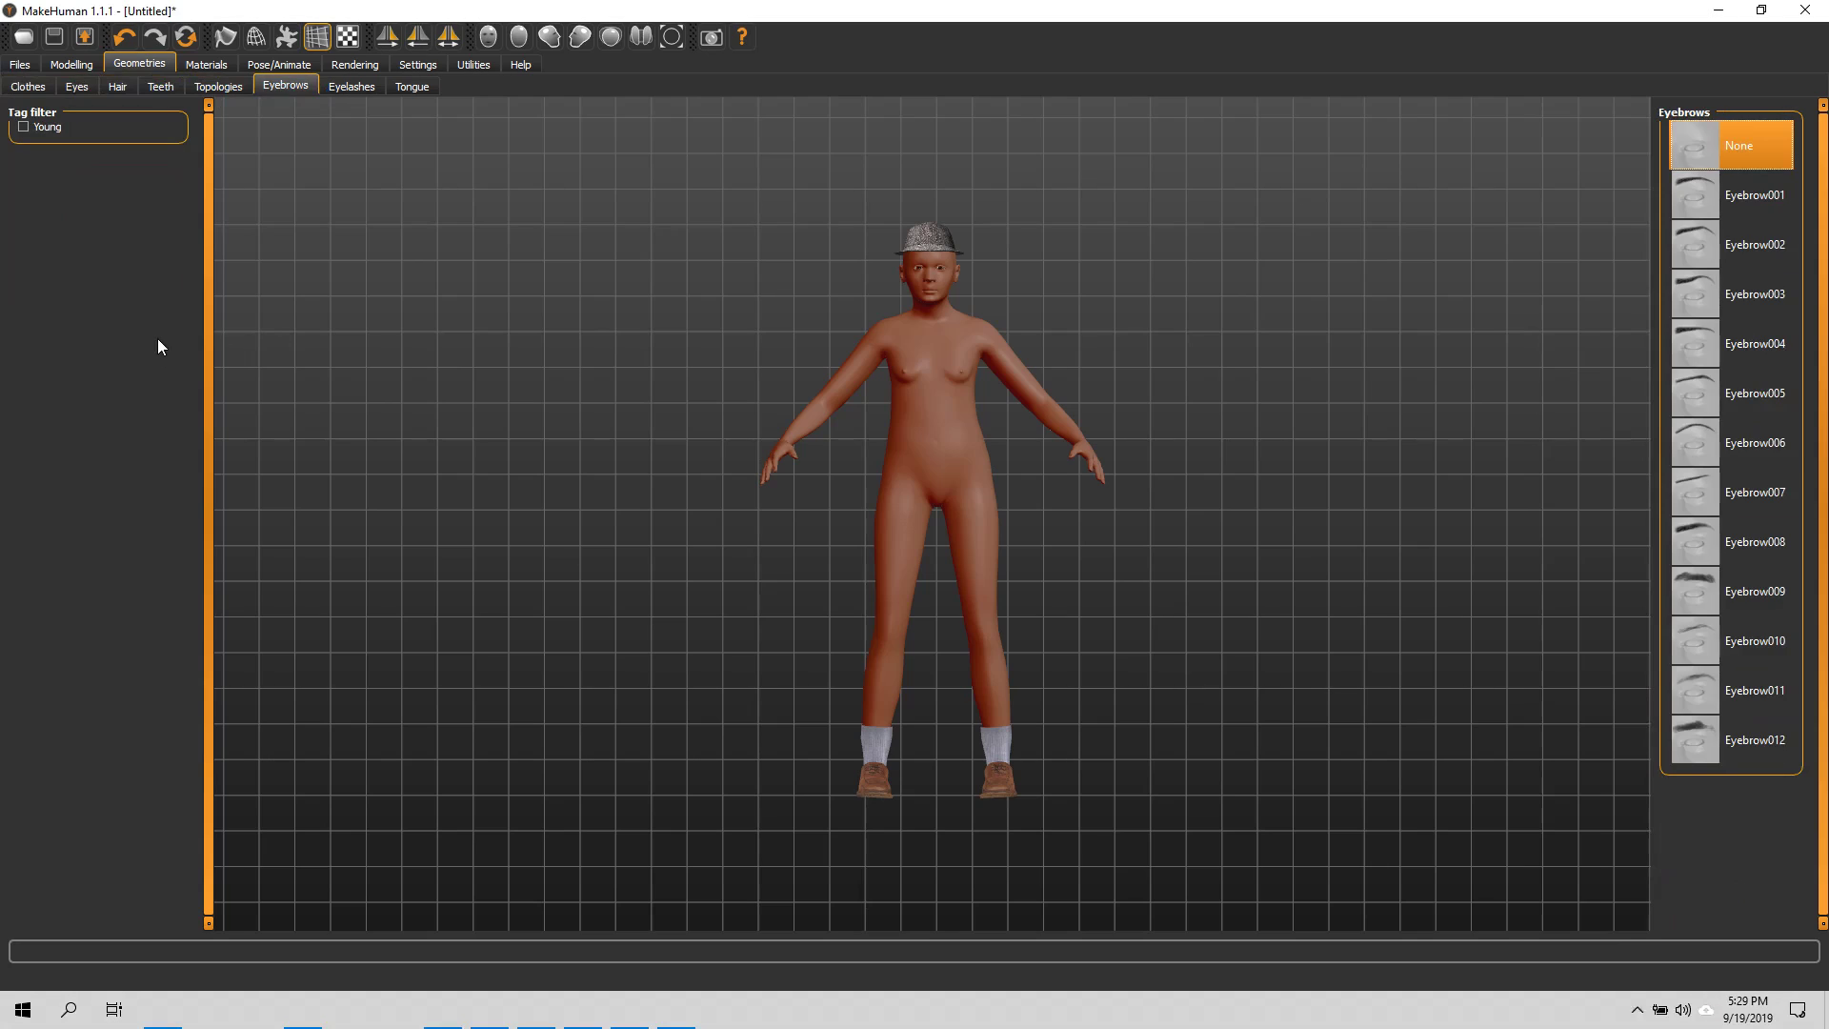
pyautogui.click(345, 88)
pyautogui.click(1699, 352)
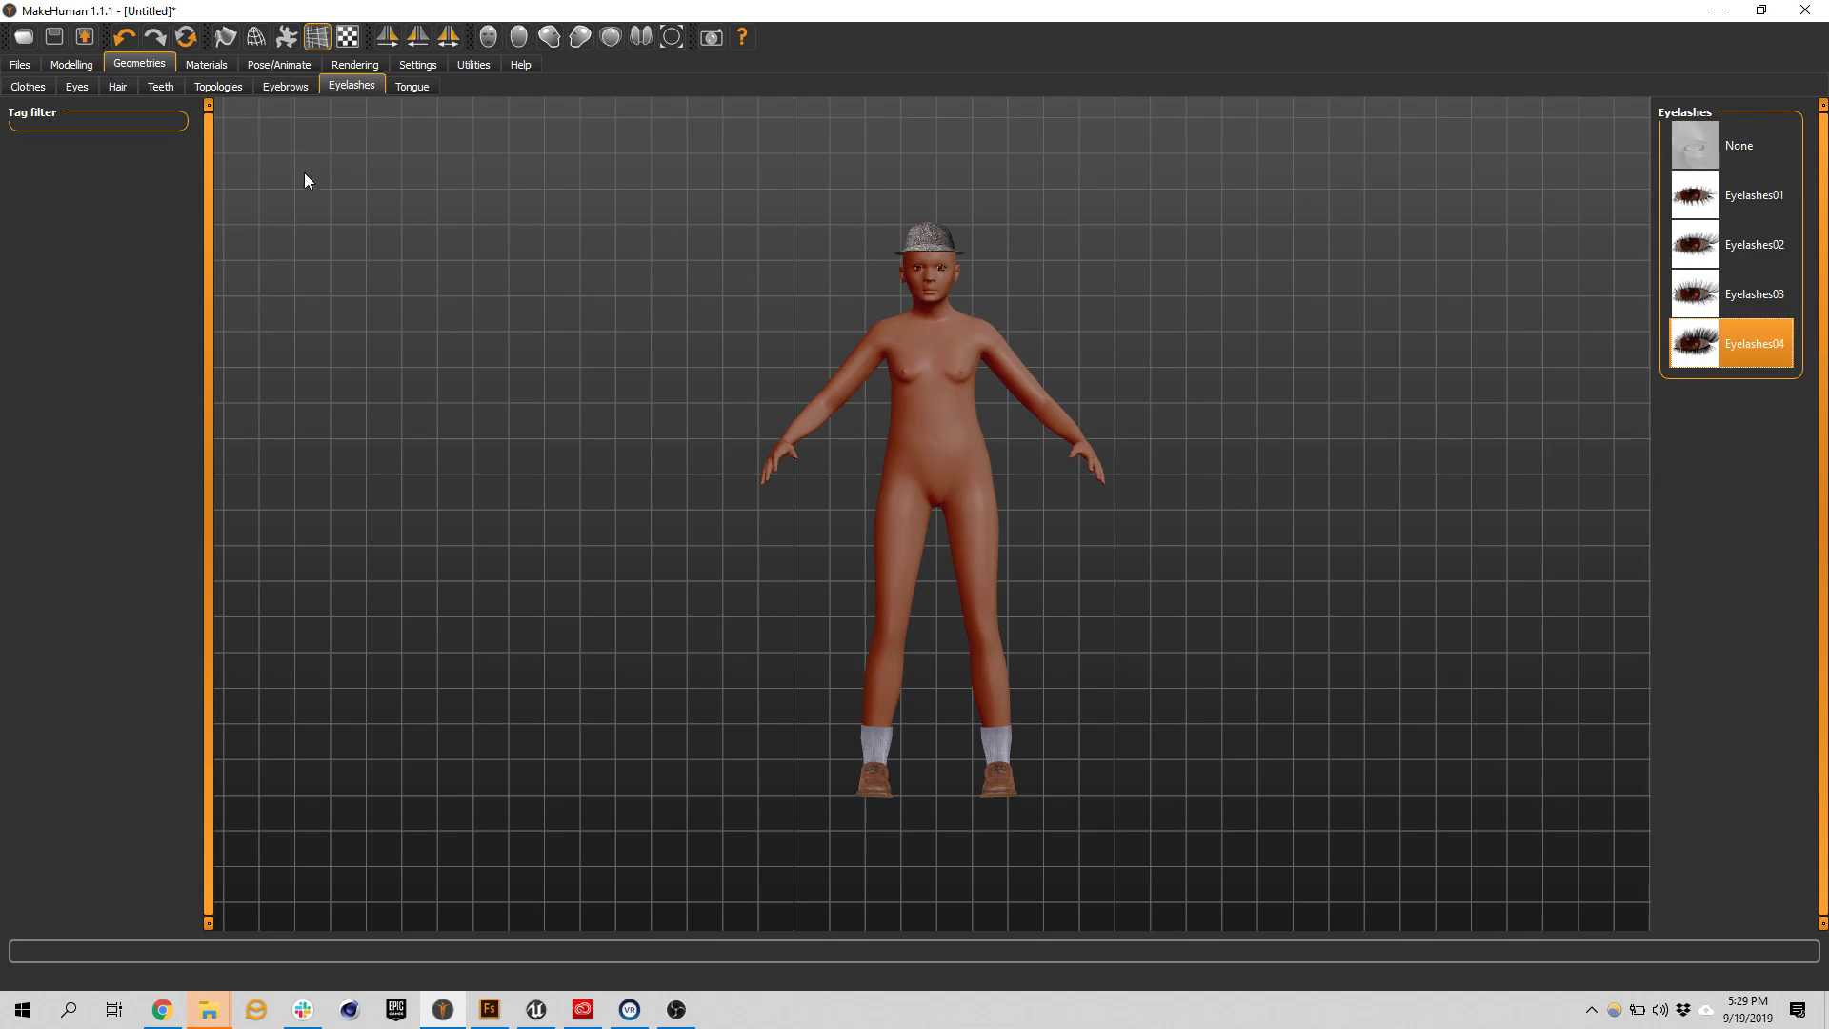
# Rig the character with the Game engine skeleton preset and put it in the Tpose pose
pyautogui.click(207, 63)
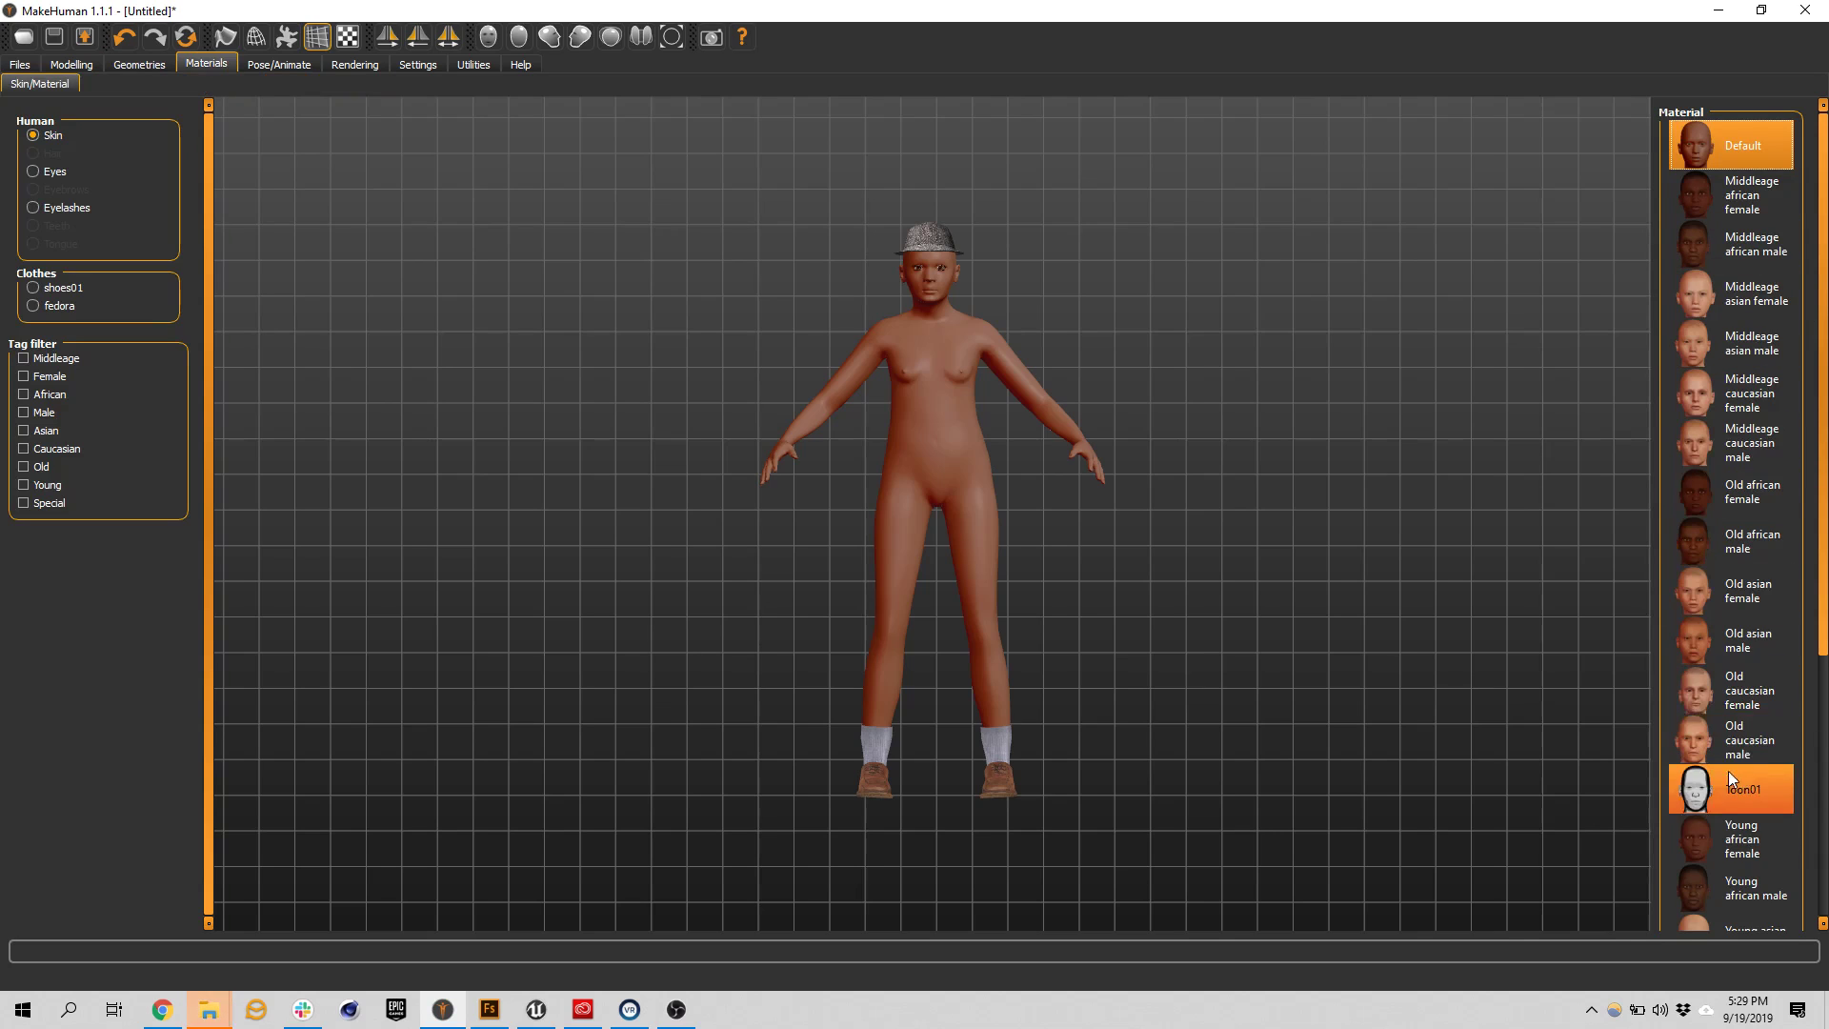
pyautogui.click(276, 65)
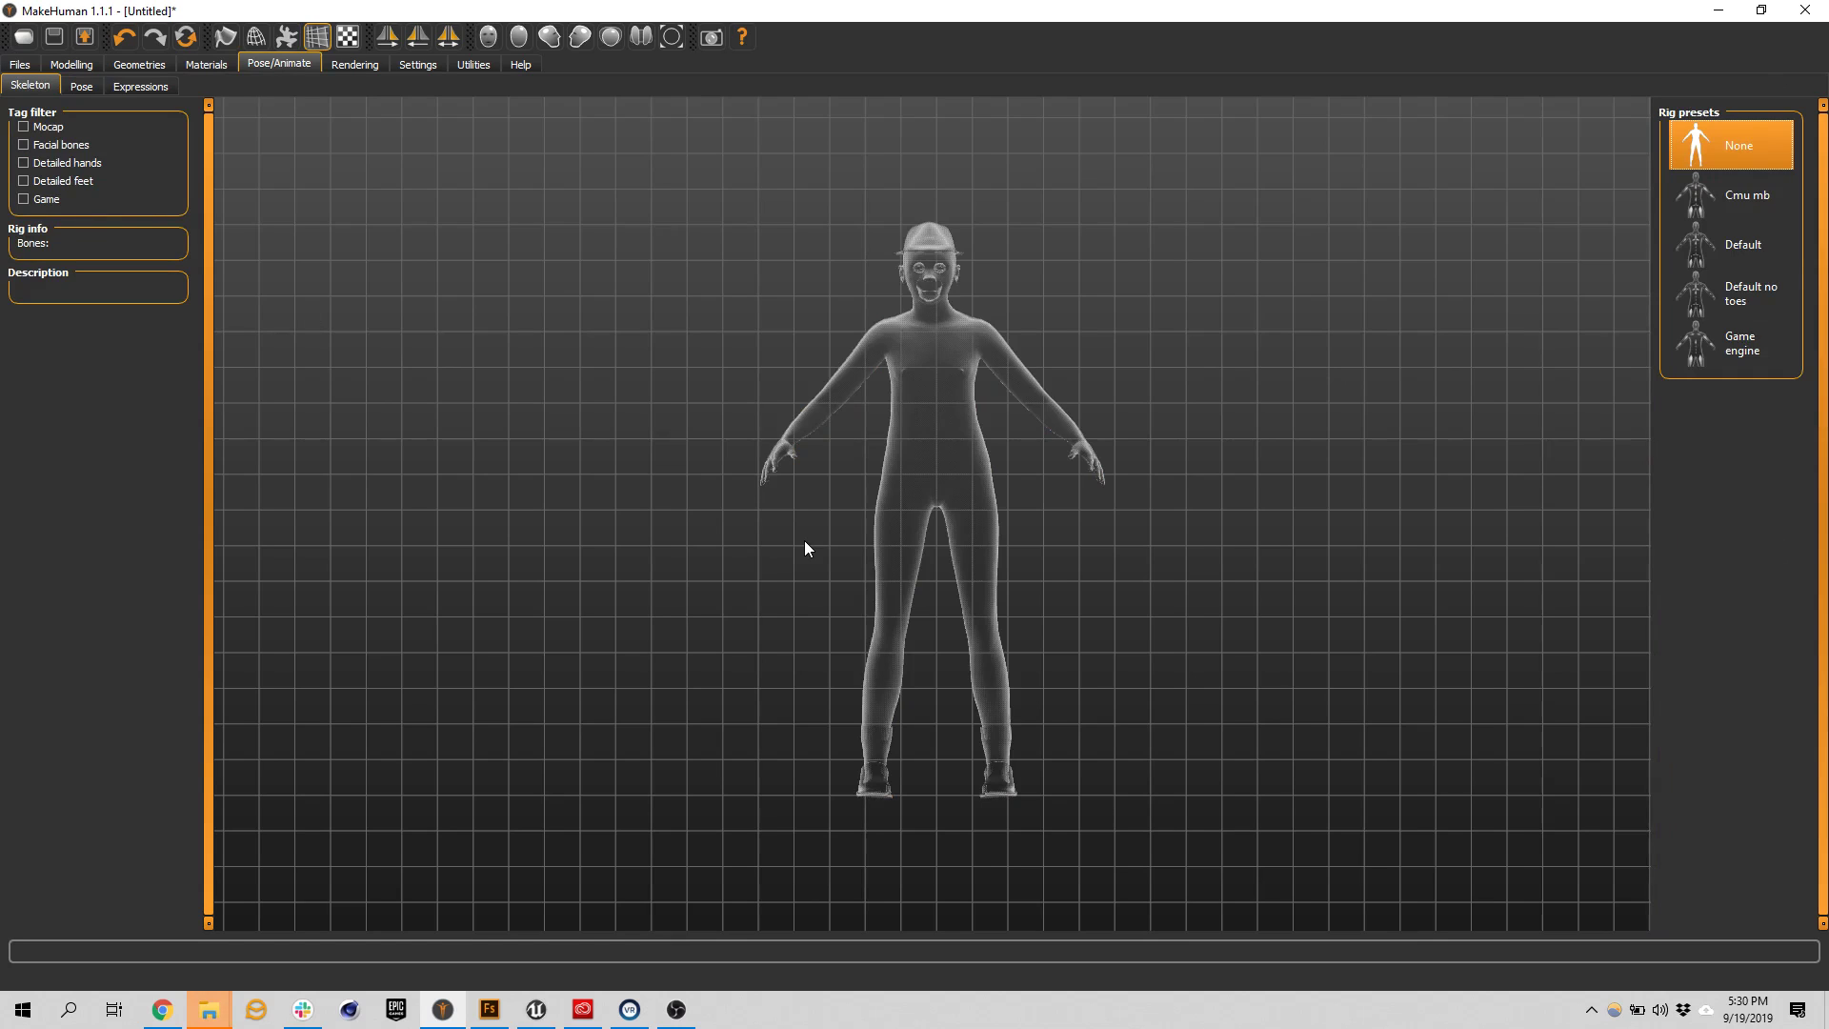
pyautogui.click(1746, 339)
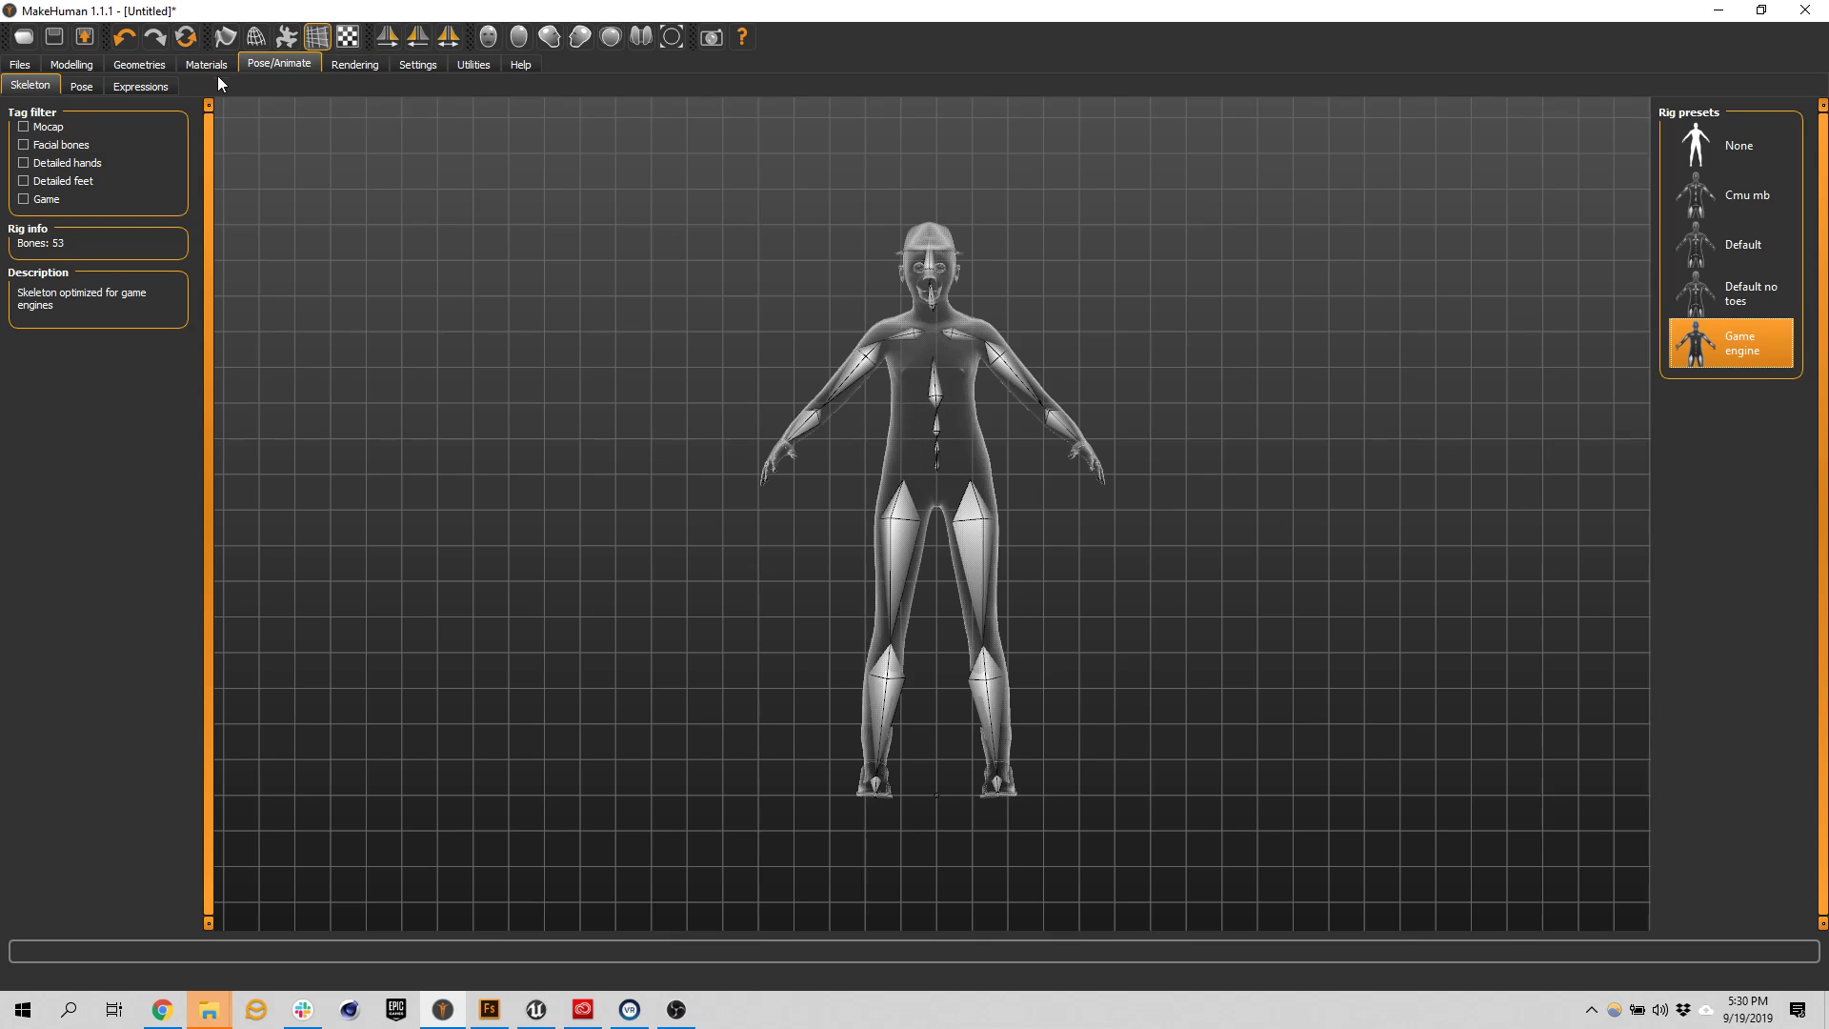
pyautogui.click(82, 88)
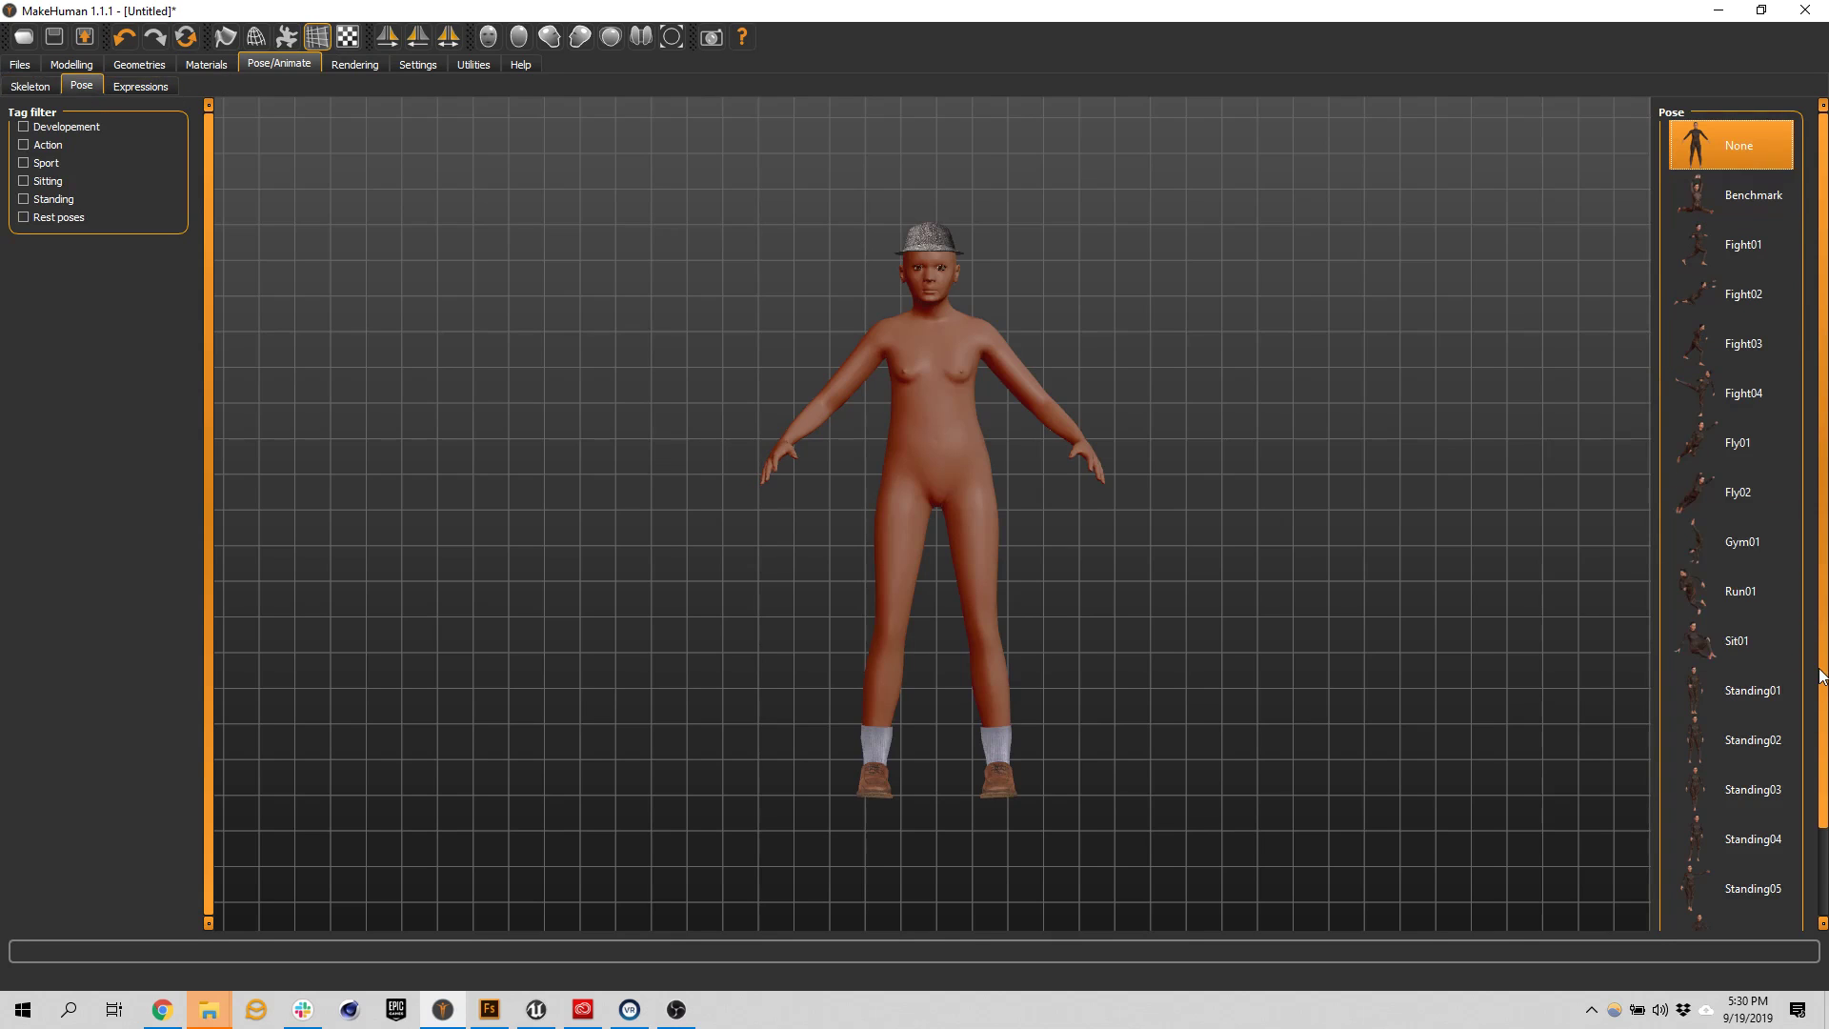
pyautogui.moveTo(1820, 674); pyautogui.dragTo(1814, 893)
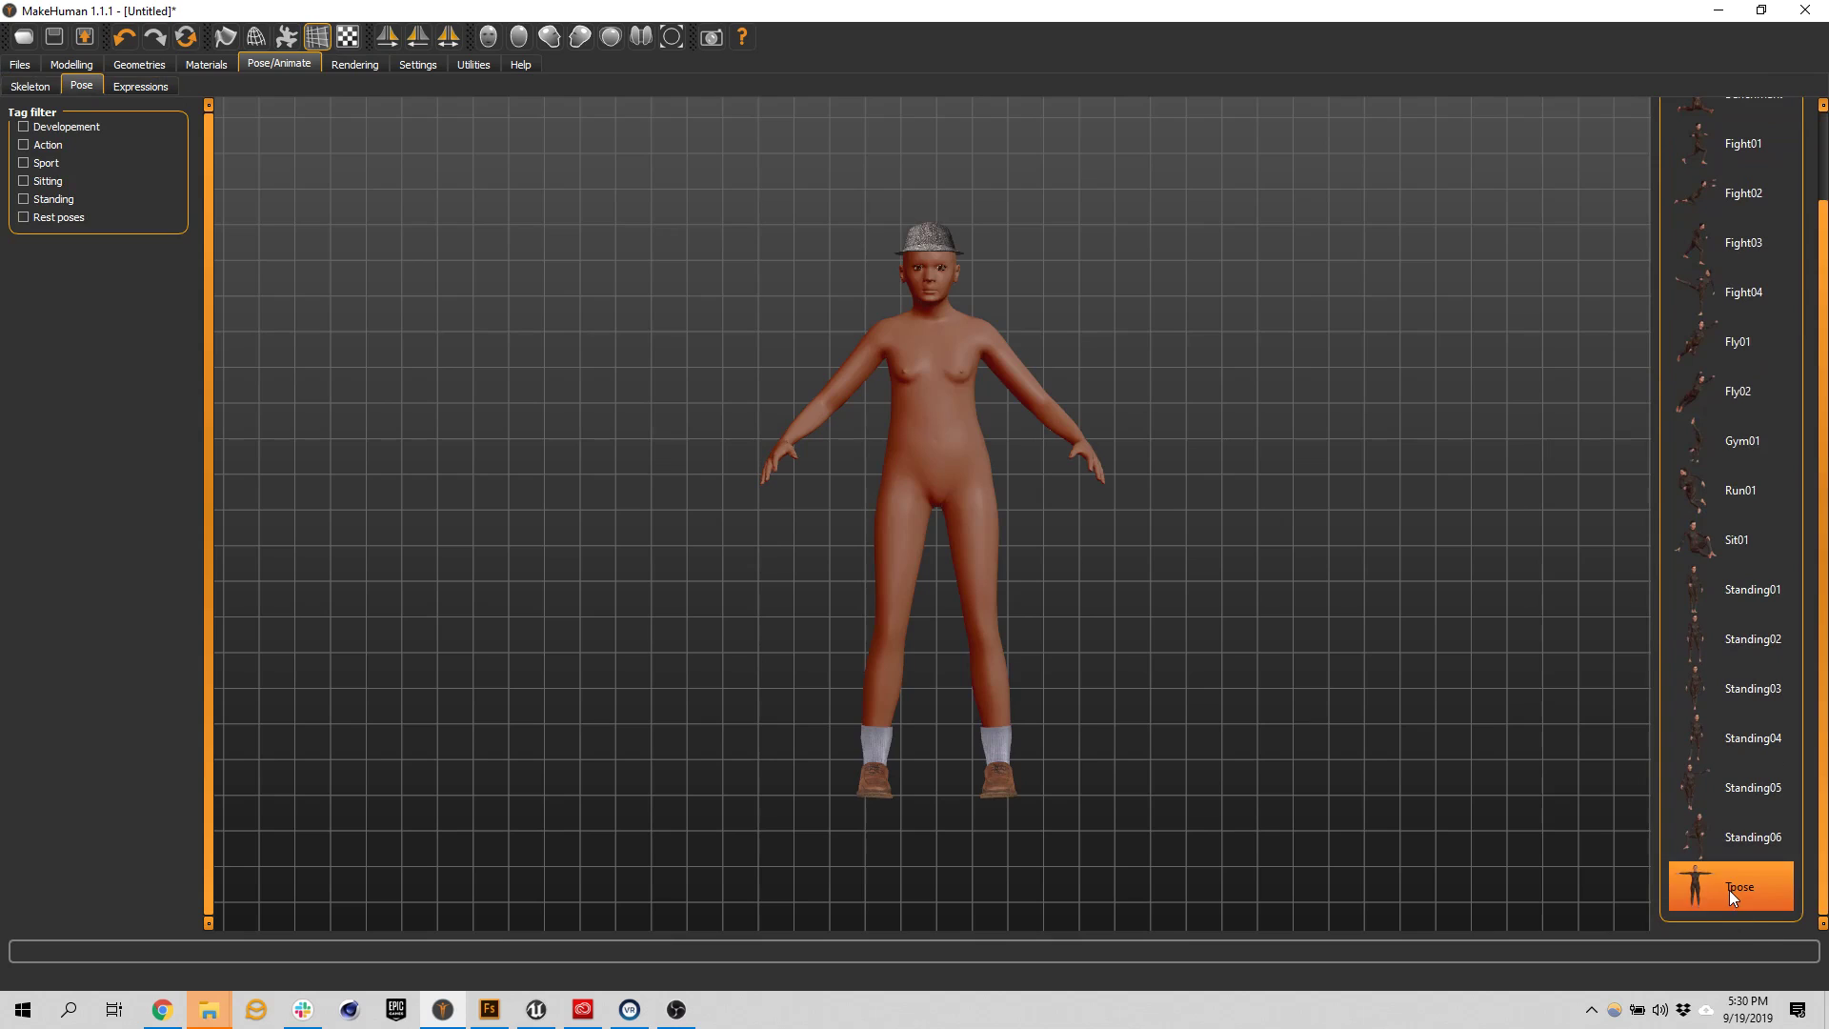
pyautogui.click(1729, 890)
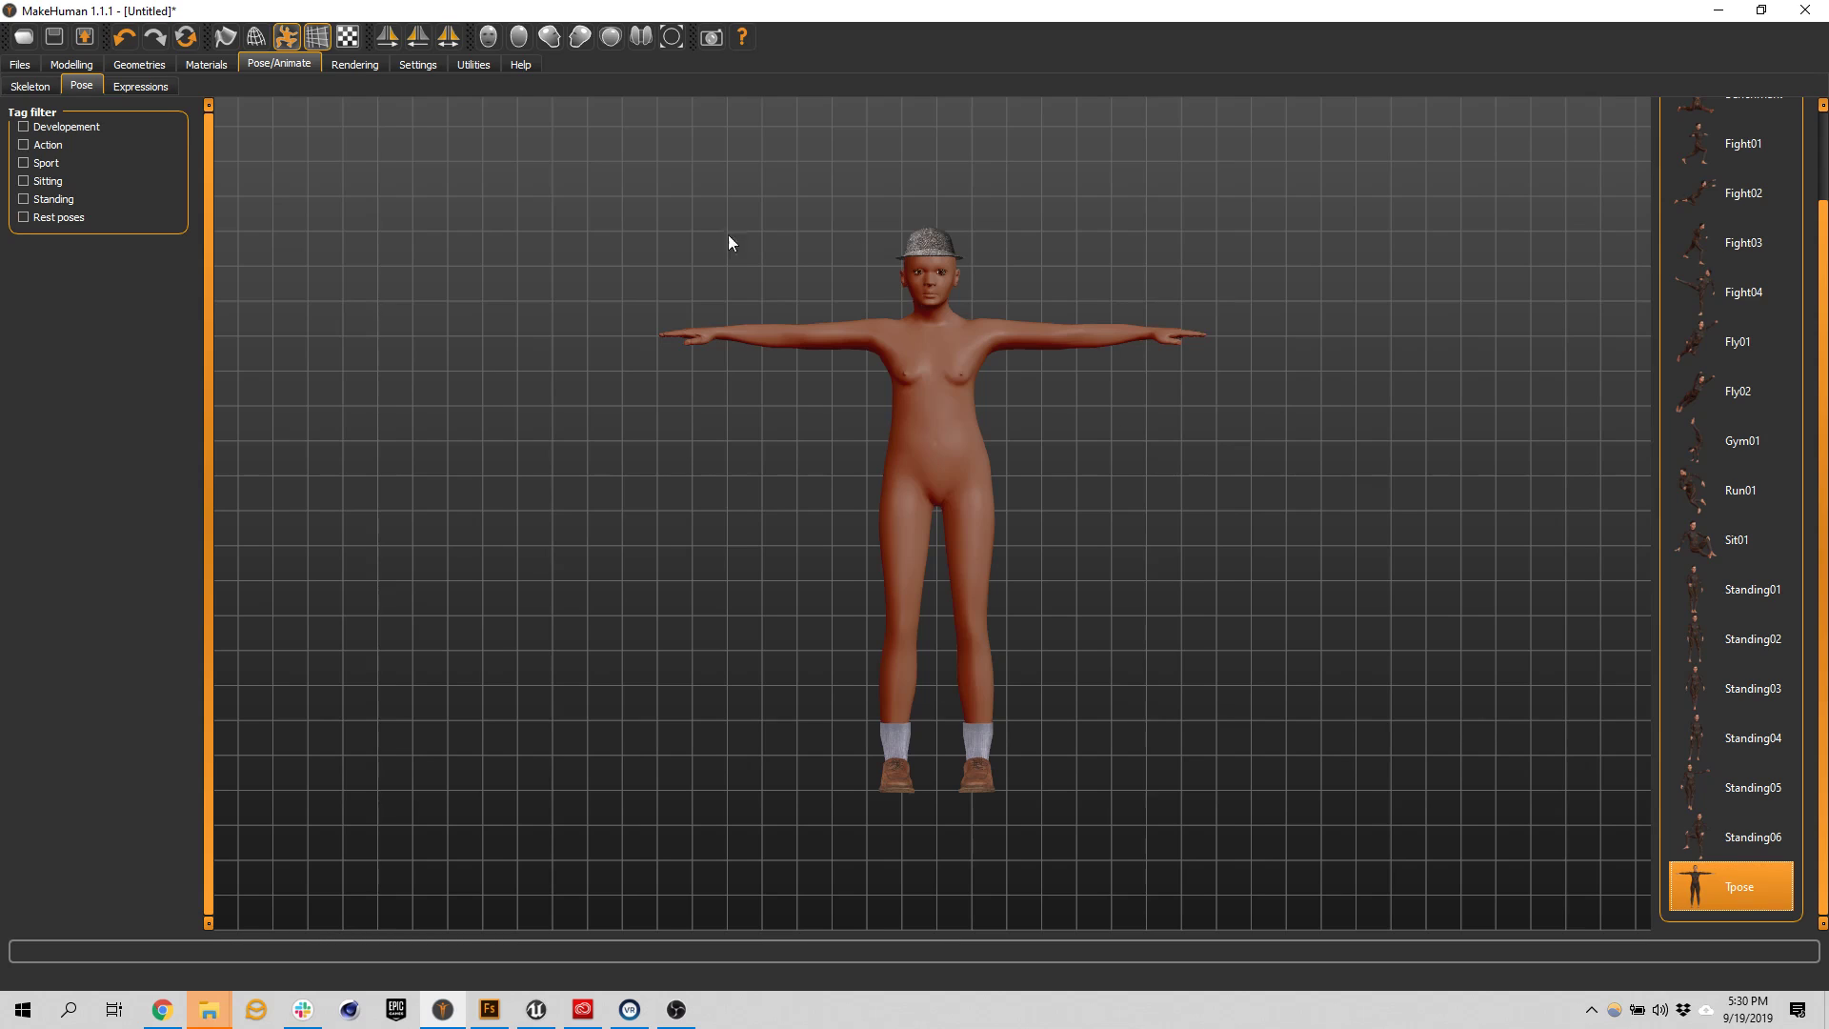
# Look through the rendering, general settings, log and help pages
pyautogui.click(358, 64)
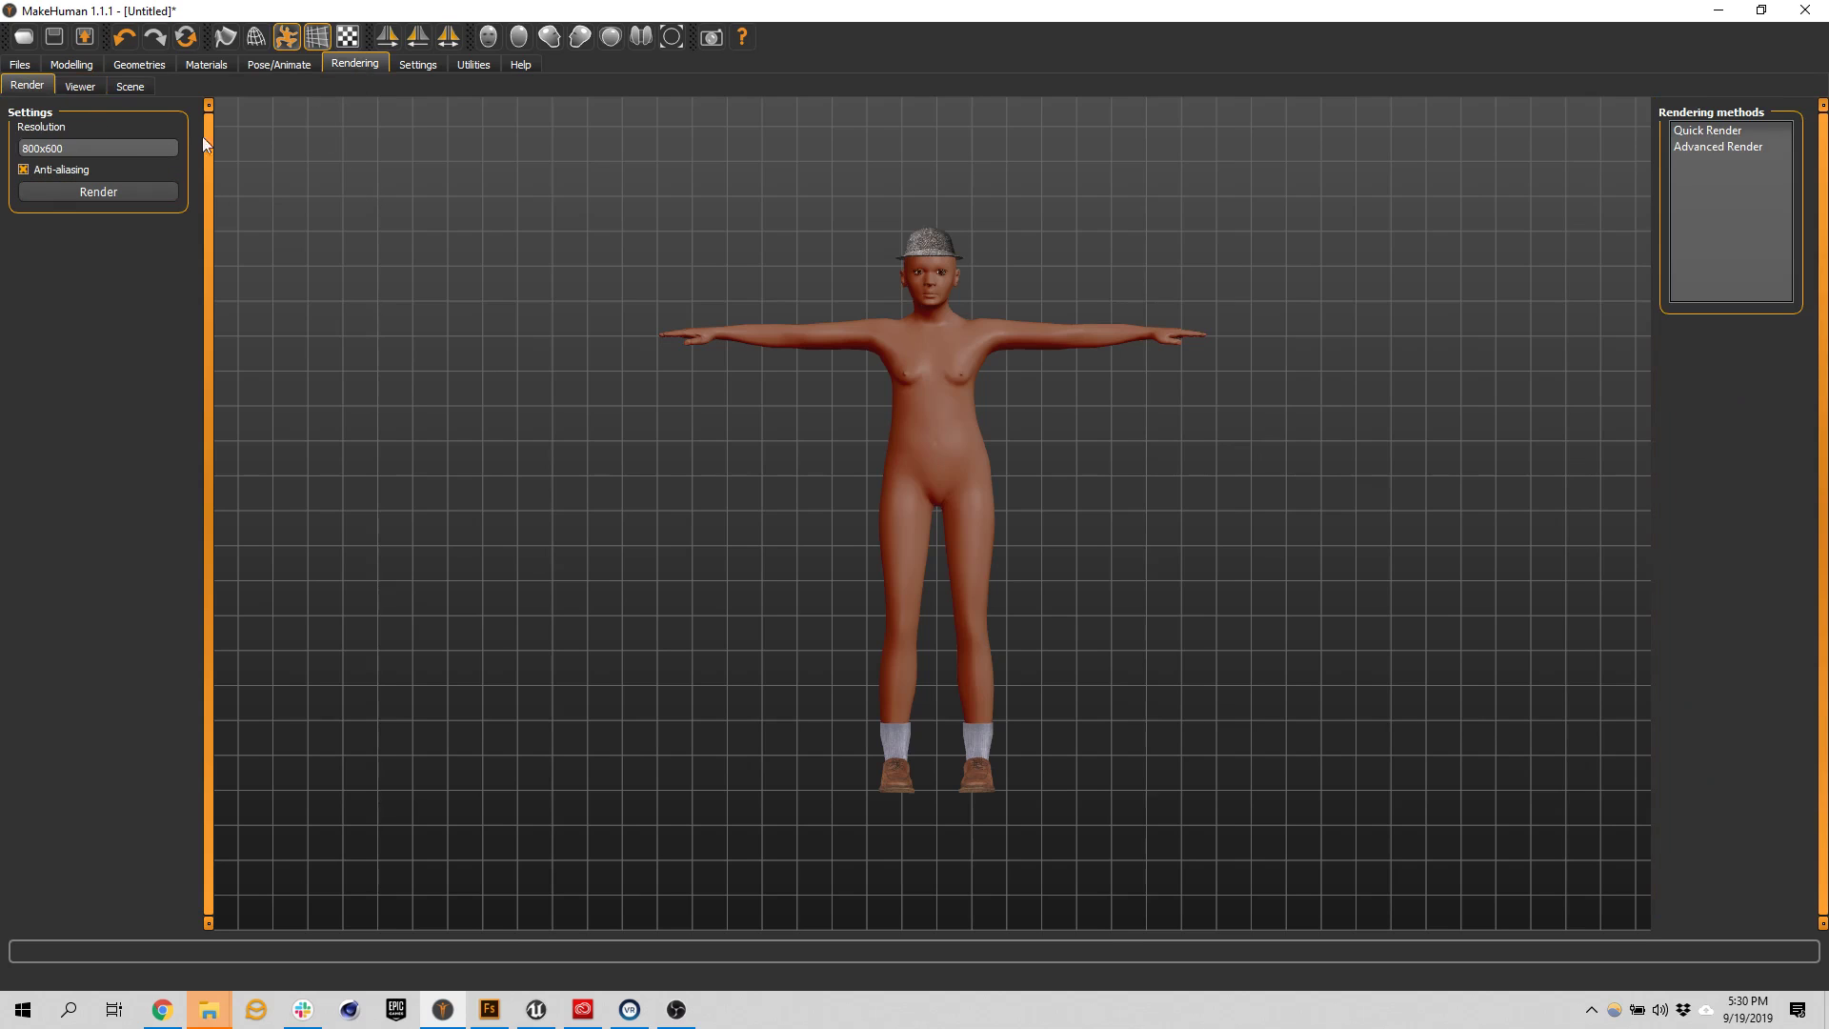
pyautogui.click(417, 66)
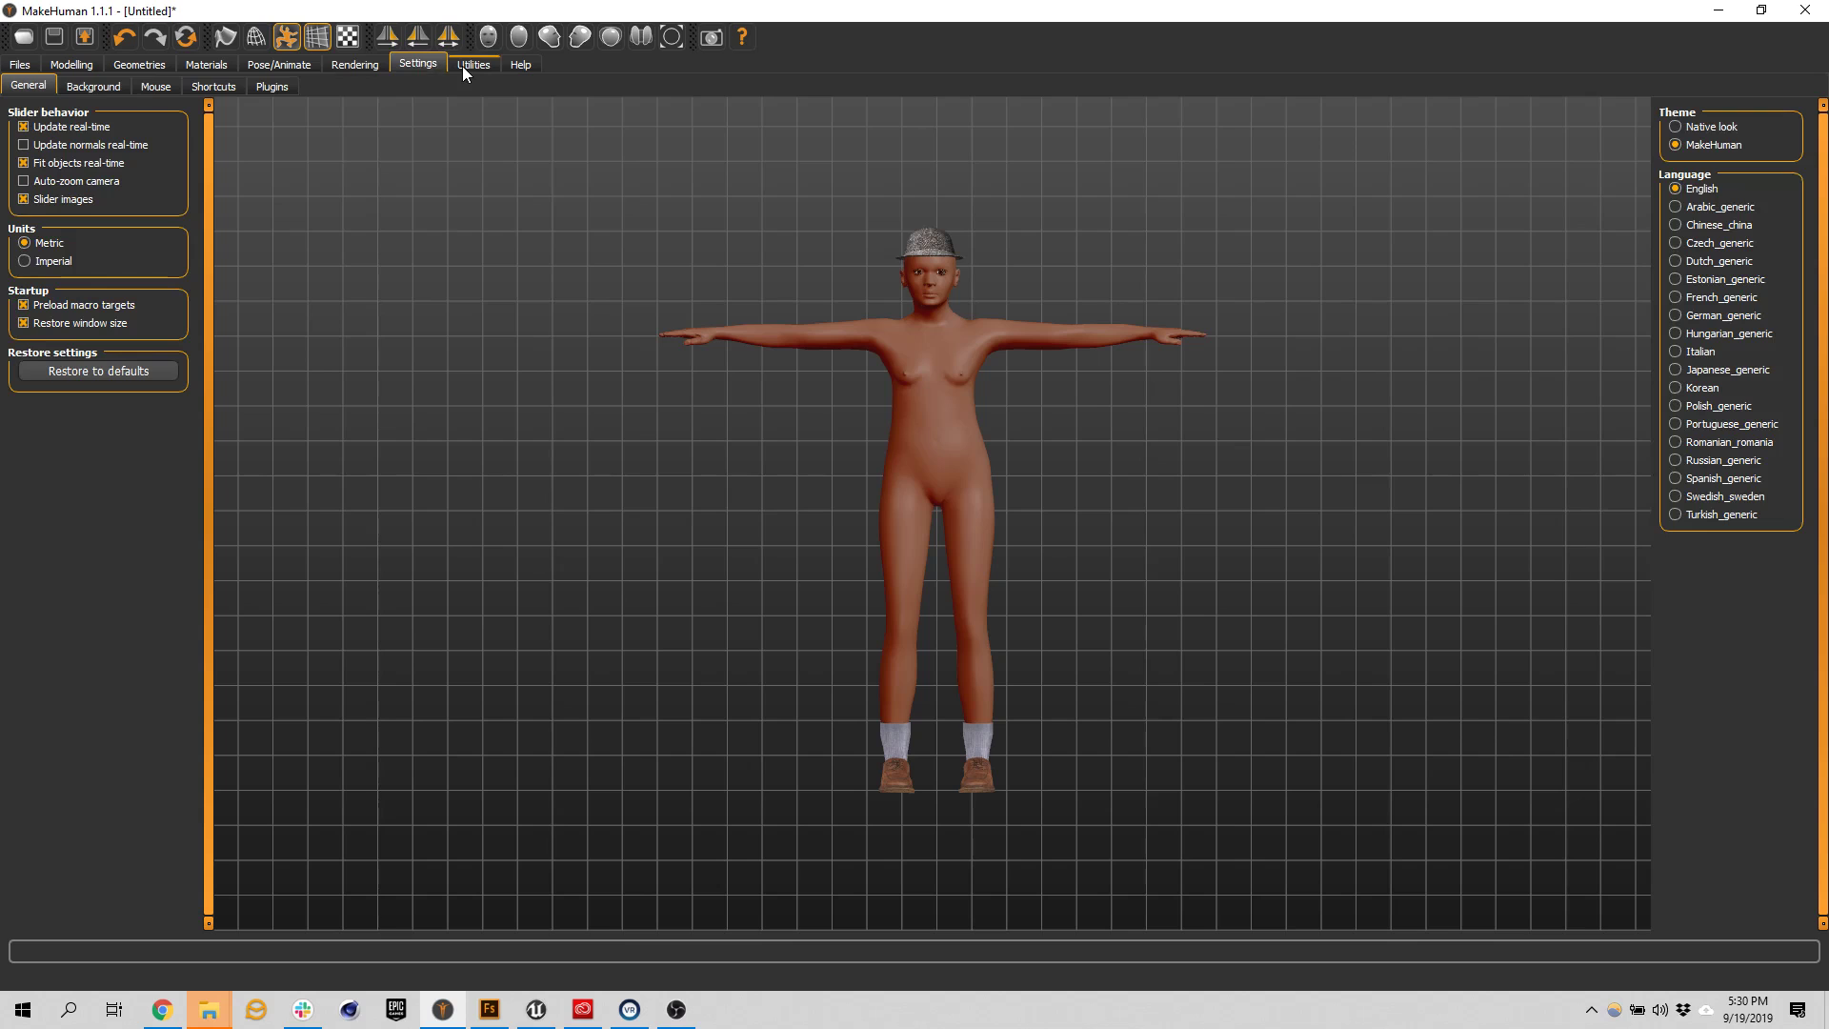
pyautogui.click(464, 68)
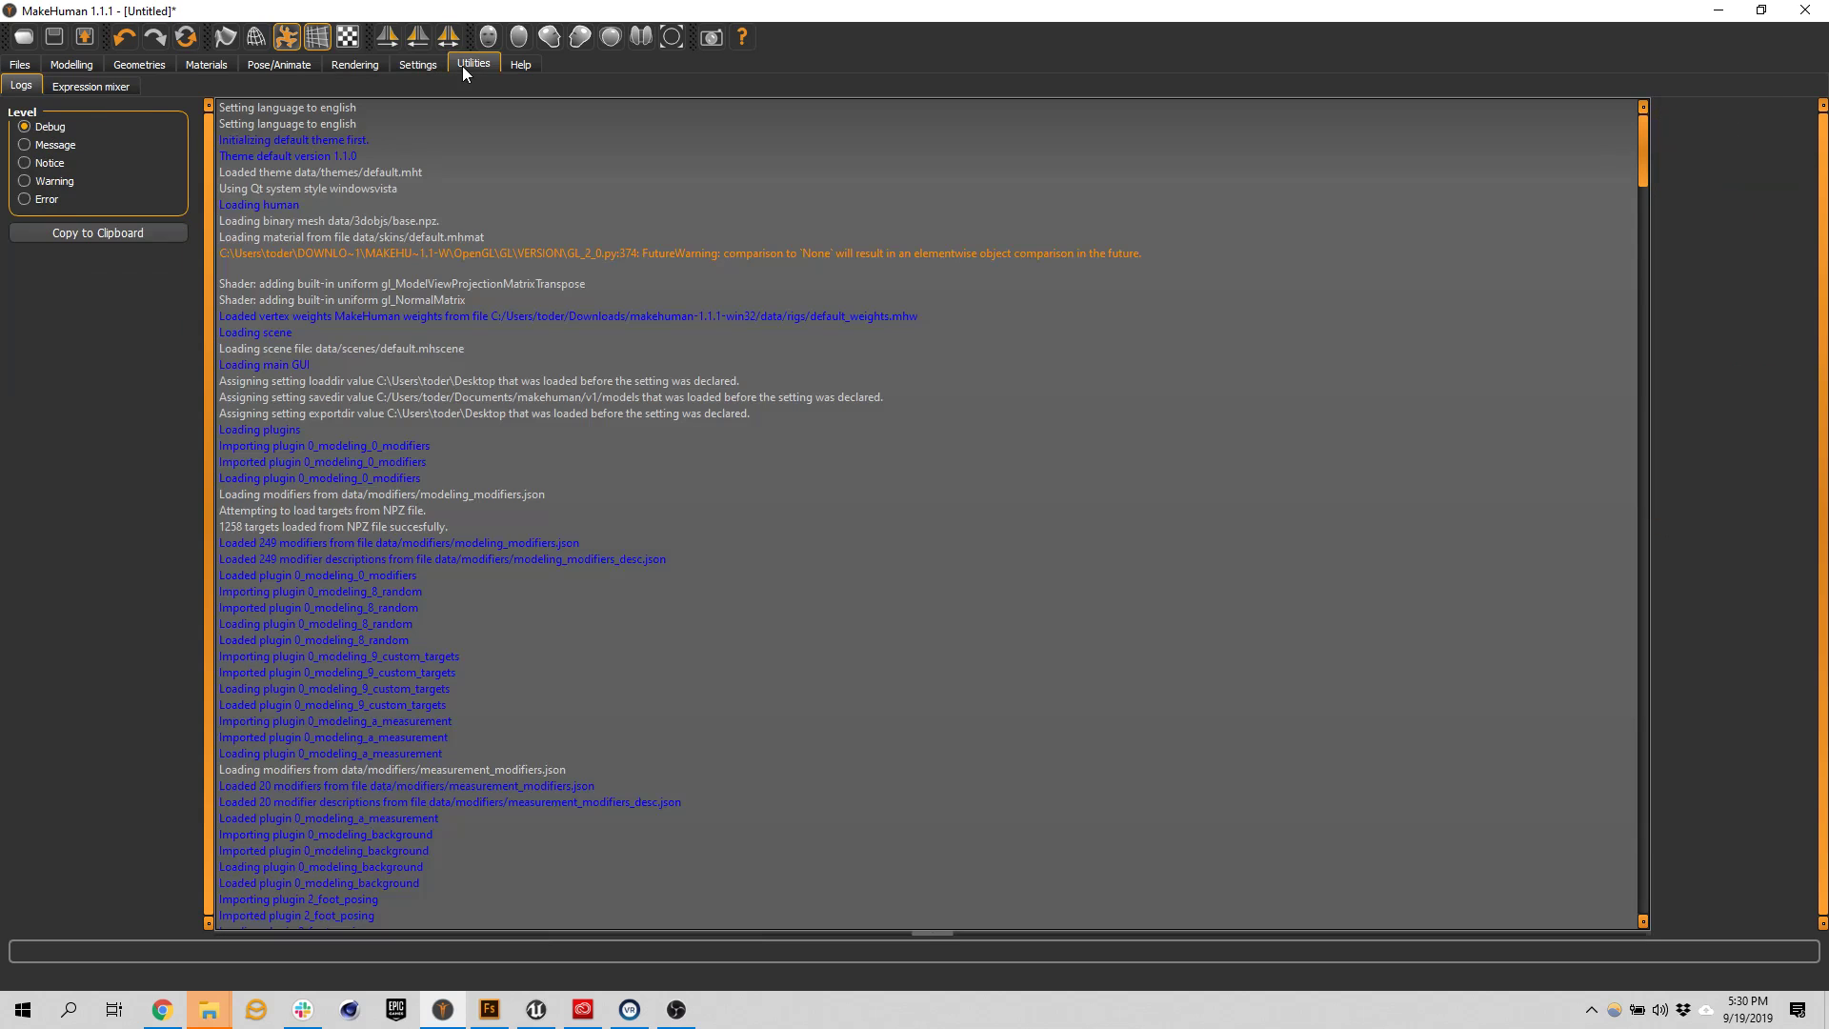
pyautogui.click(512, 66)
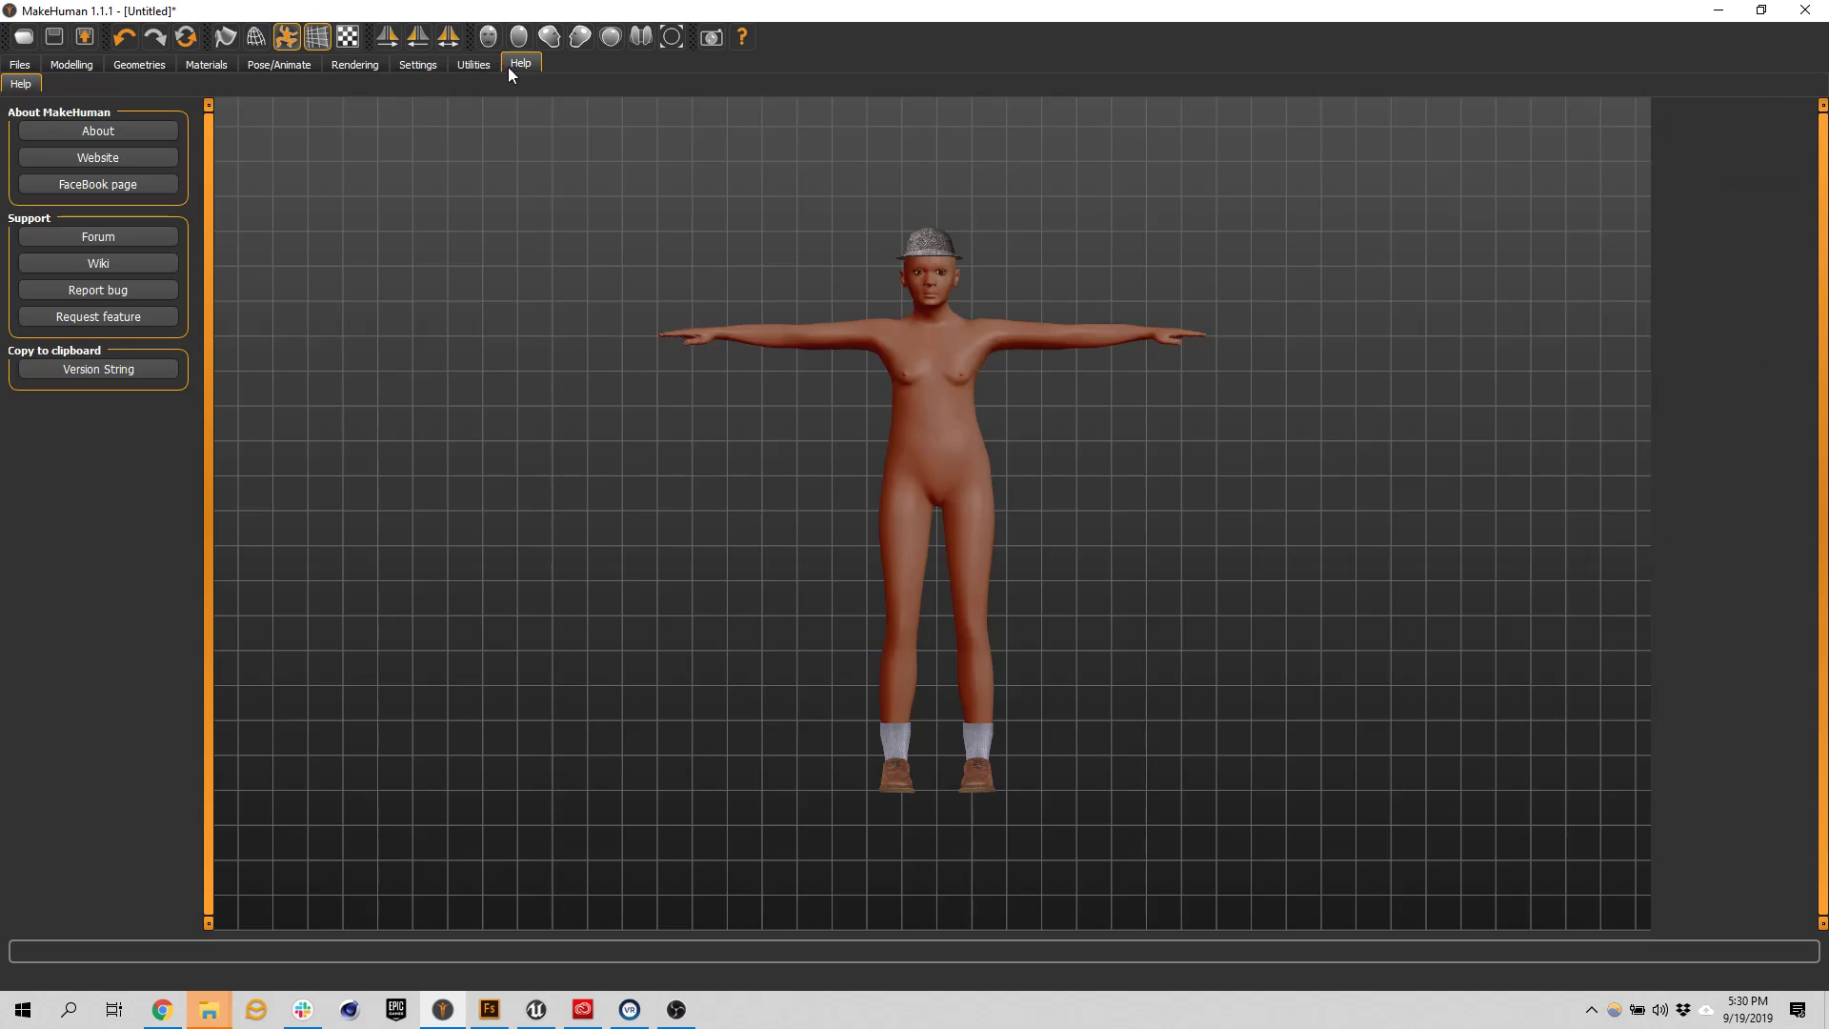
# Export the character in Filmbox (fbx) format to the Downloads folder as HatGuyMcGee
pyautogui.click(19, 64)
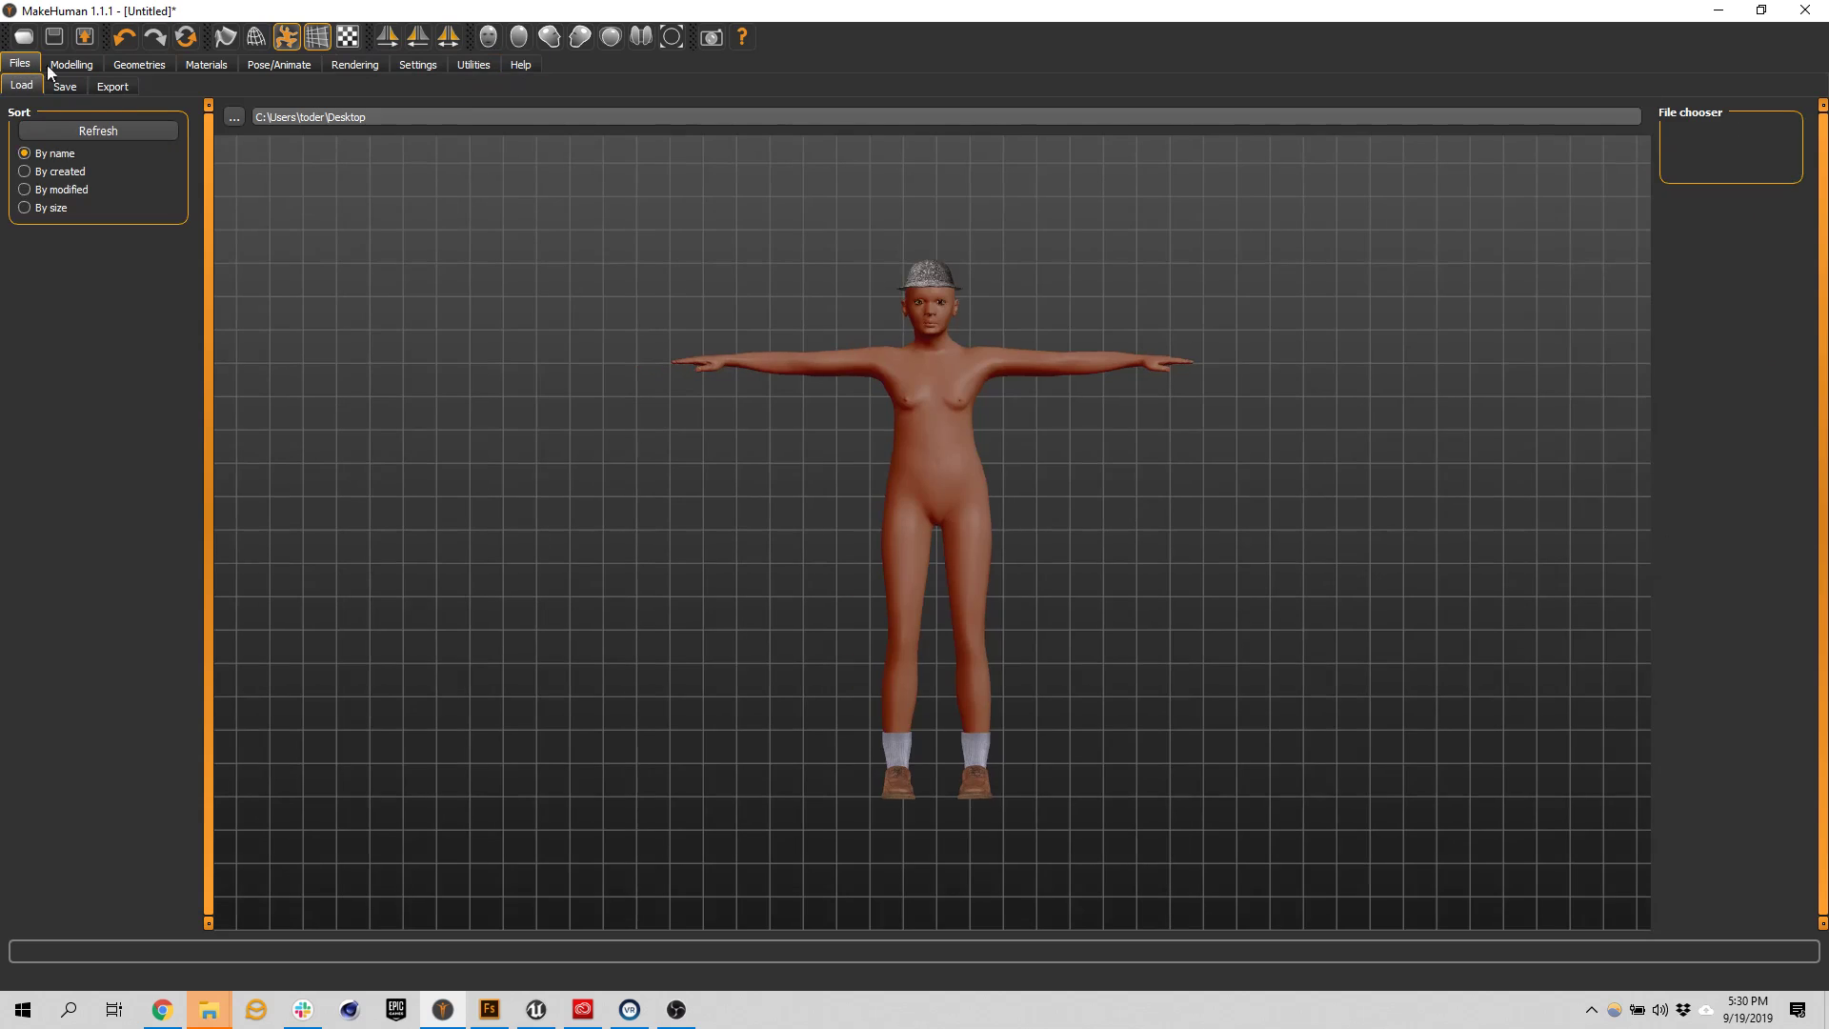
pyautogui.click(126, 87)
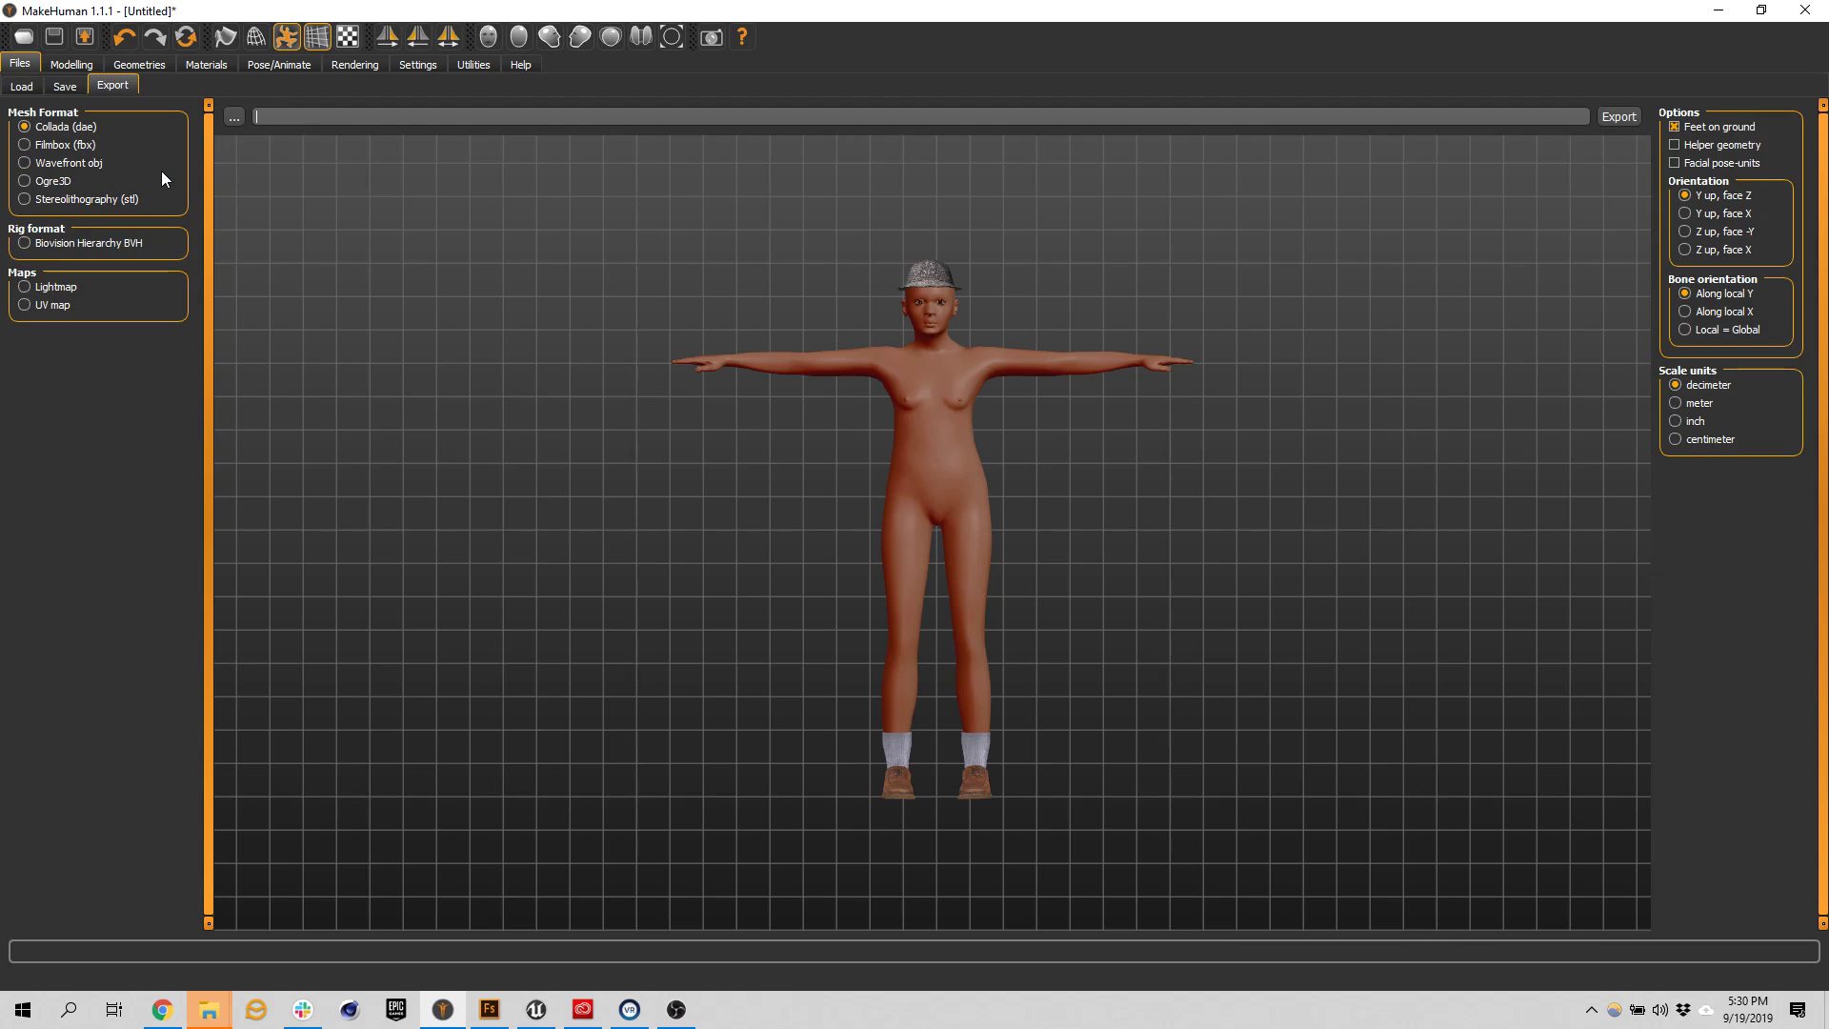
pyautogui.click(55, 148)
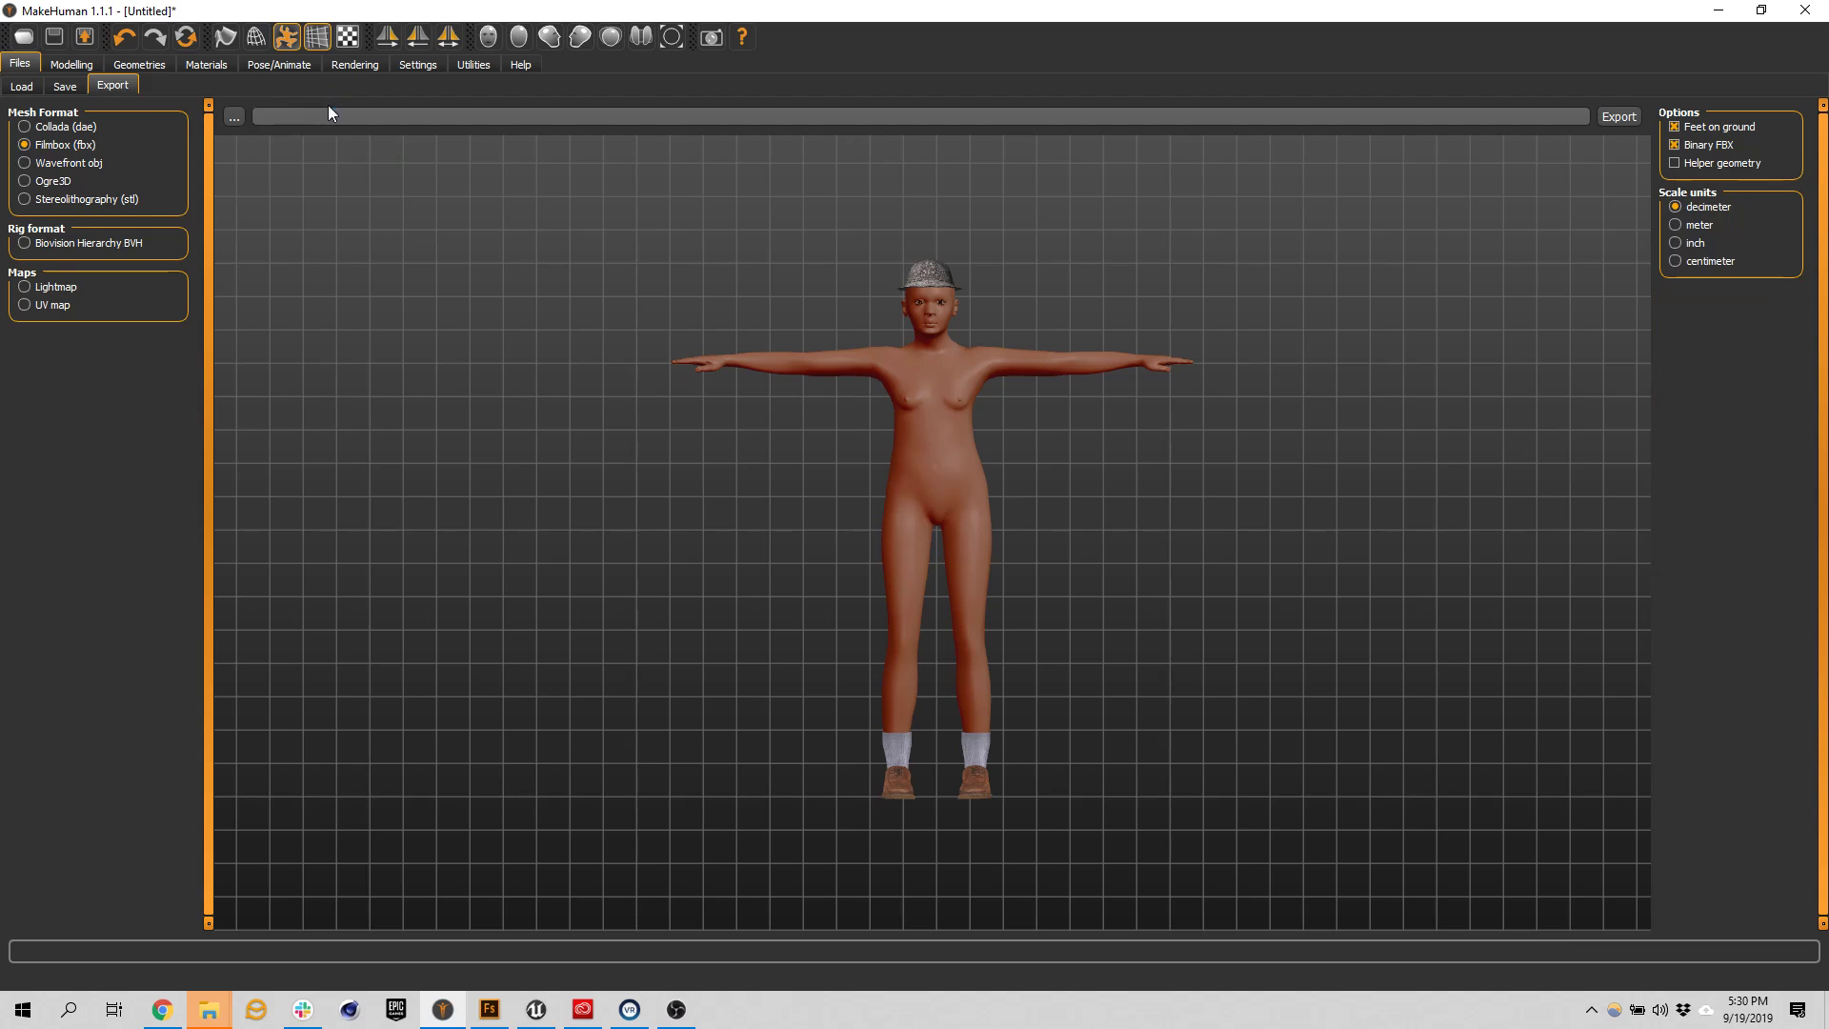
pyautogui.click(236, 116)
pyautogui.click(86, 256)
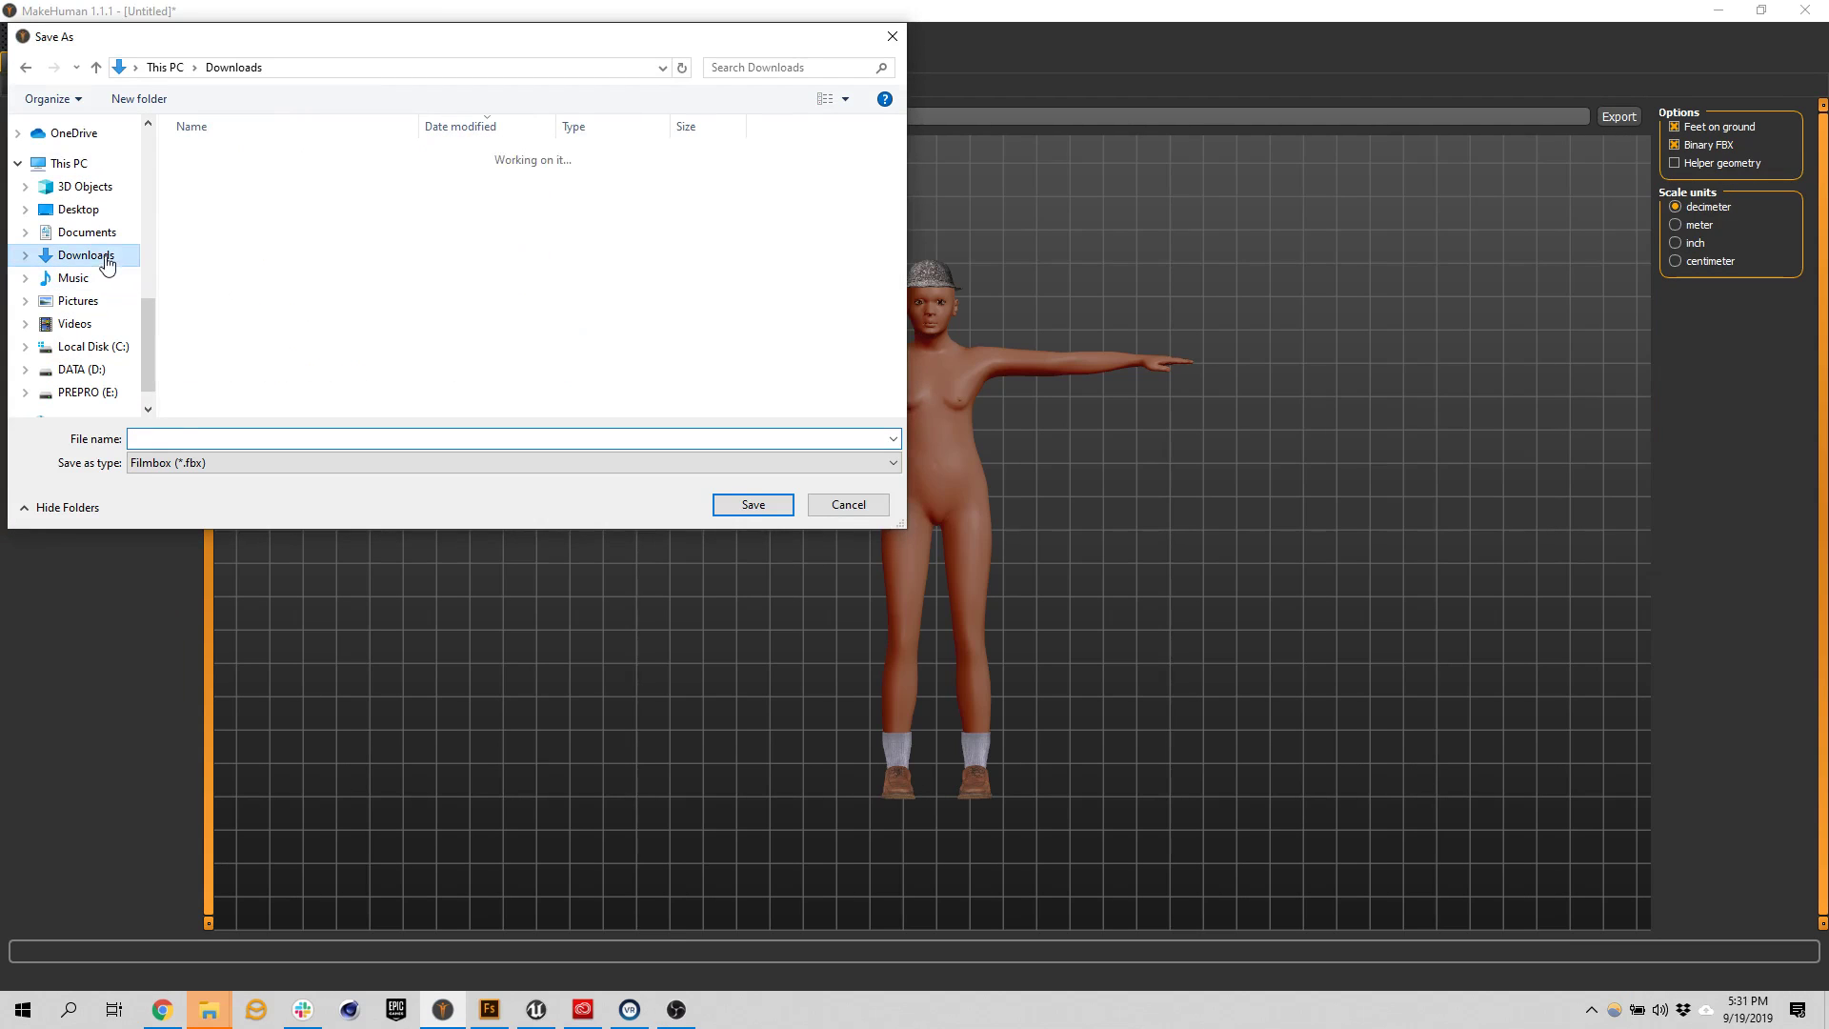
pyautogui.click(218, 440)
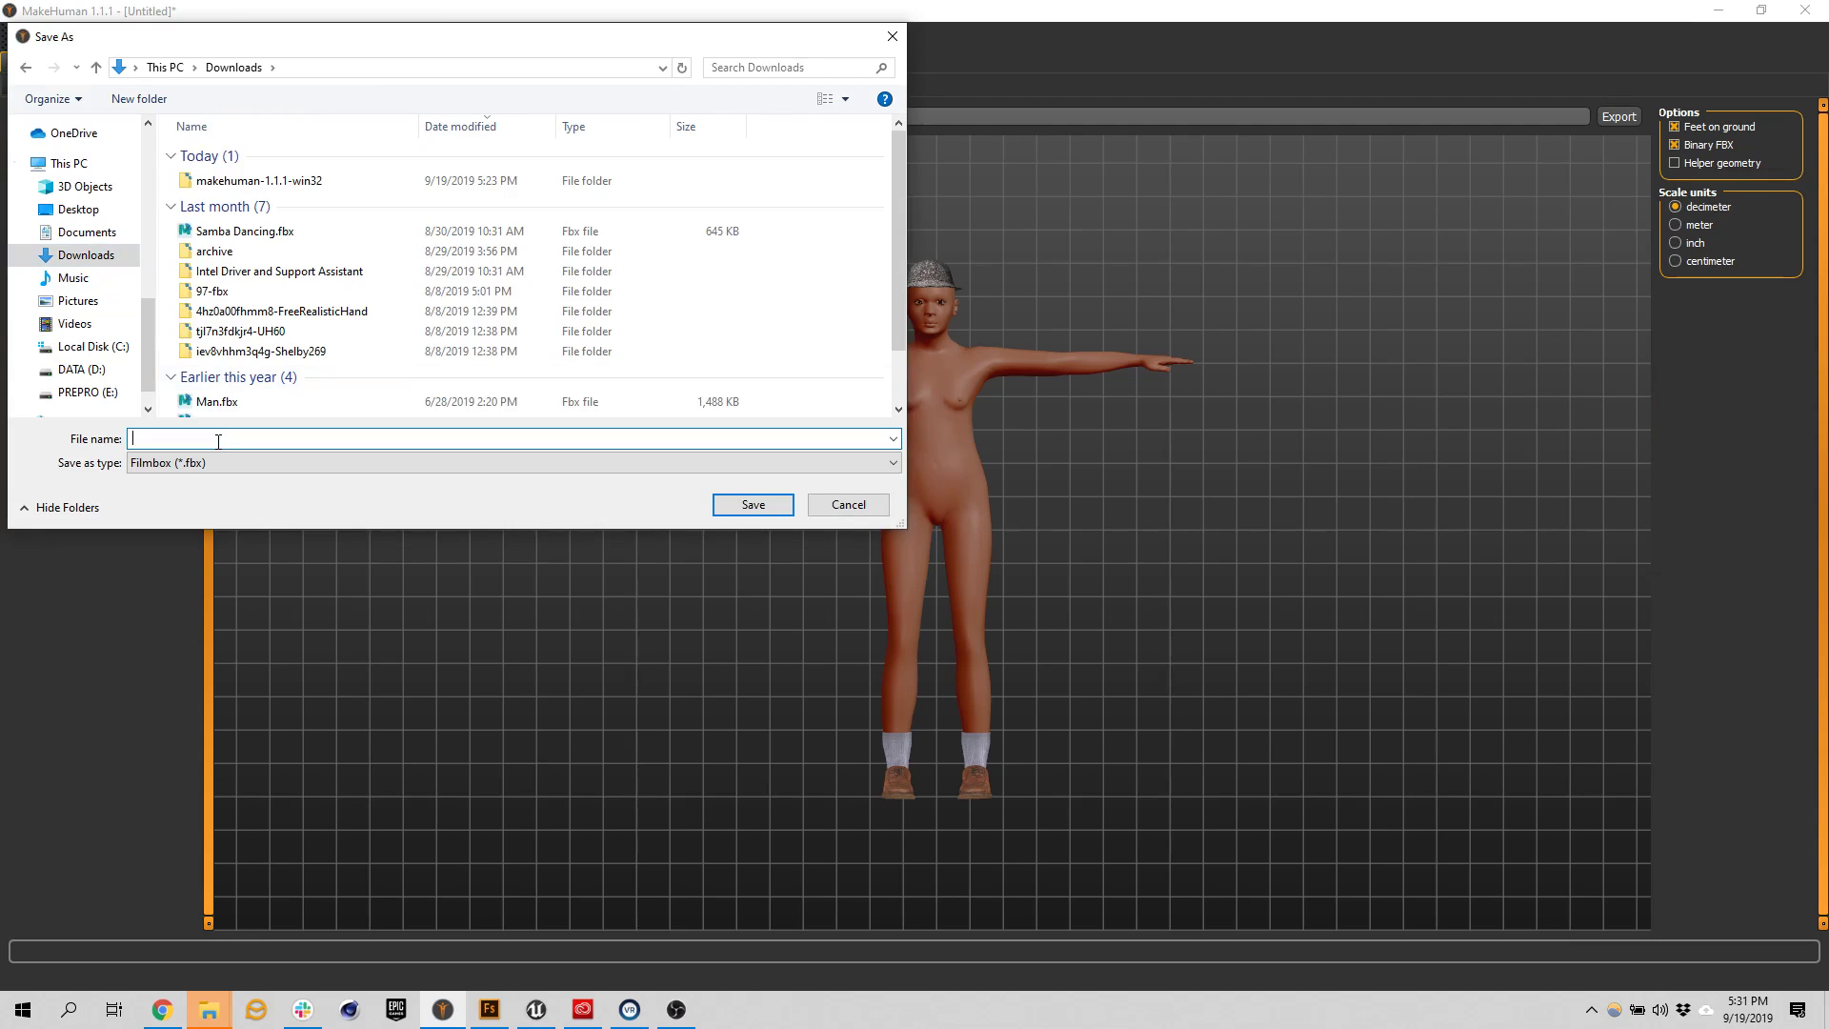
pyautogui.write('HatGuyMcGee')
pyautogui.click(752, 505)
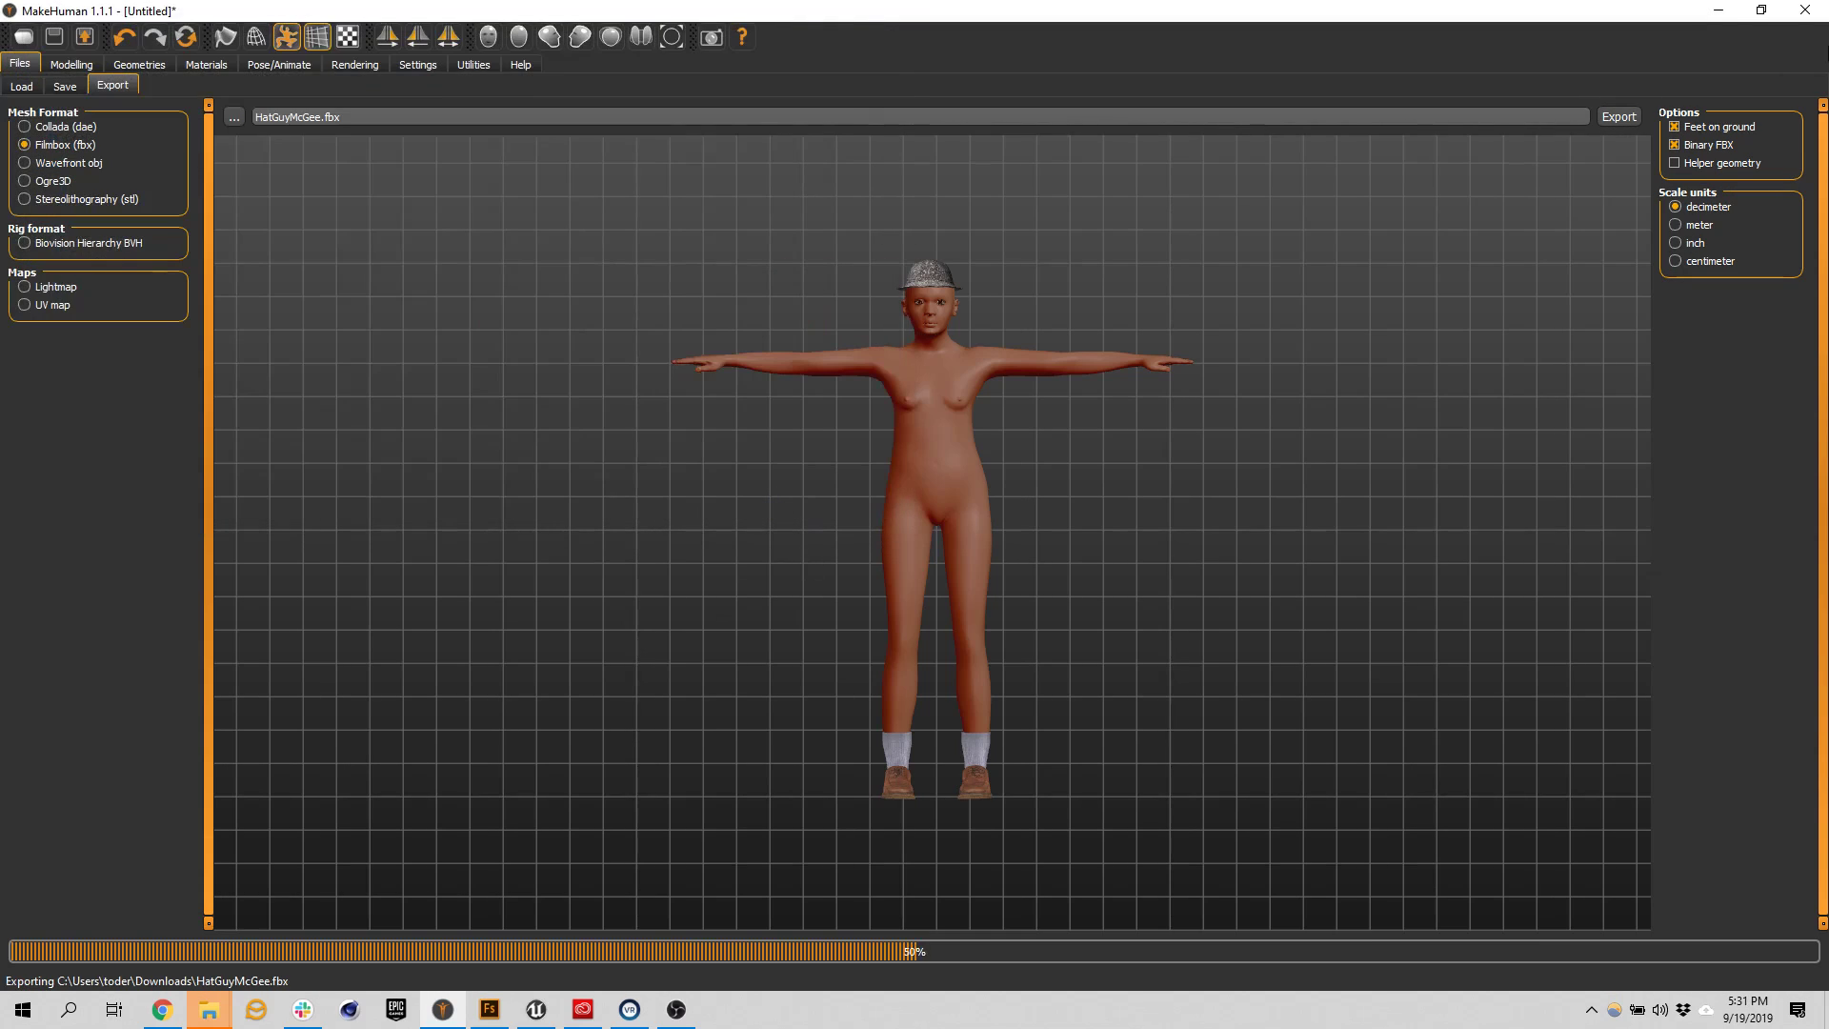
# Switch to Mixamo's Auto-Rigger in the browser and update the zombie's rig with Facial Blendshapes enabled and Skeleton LOD set to Standard Skeleton (65)
pyautogui.click(1716, 12)
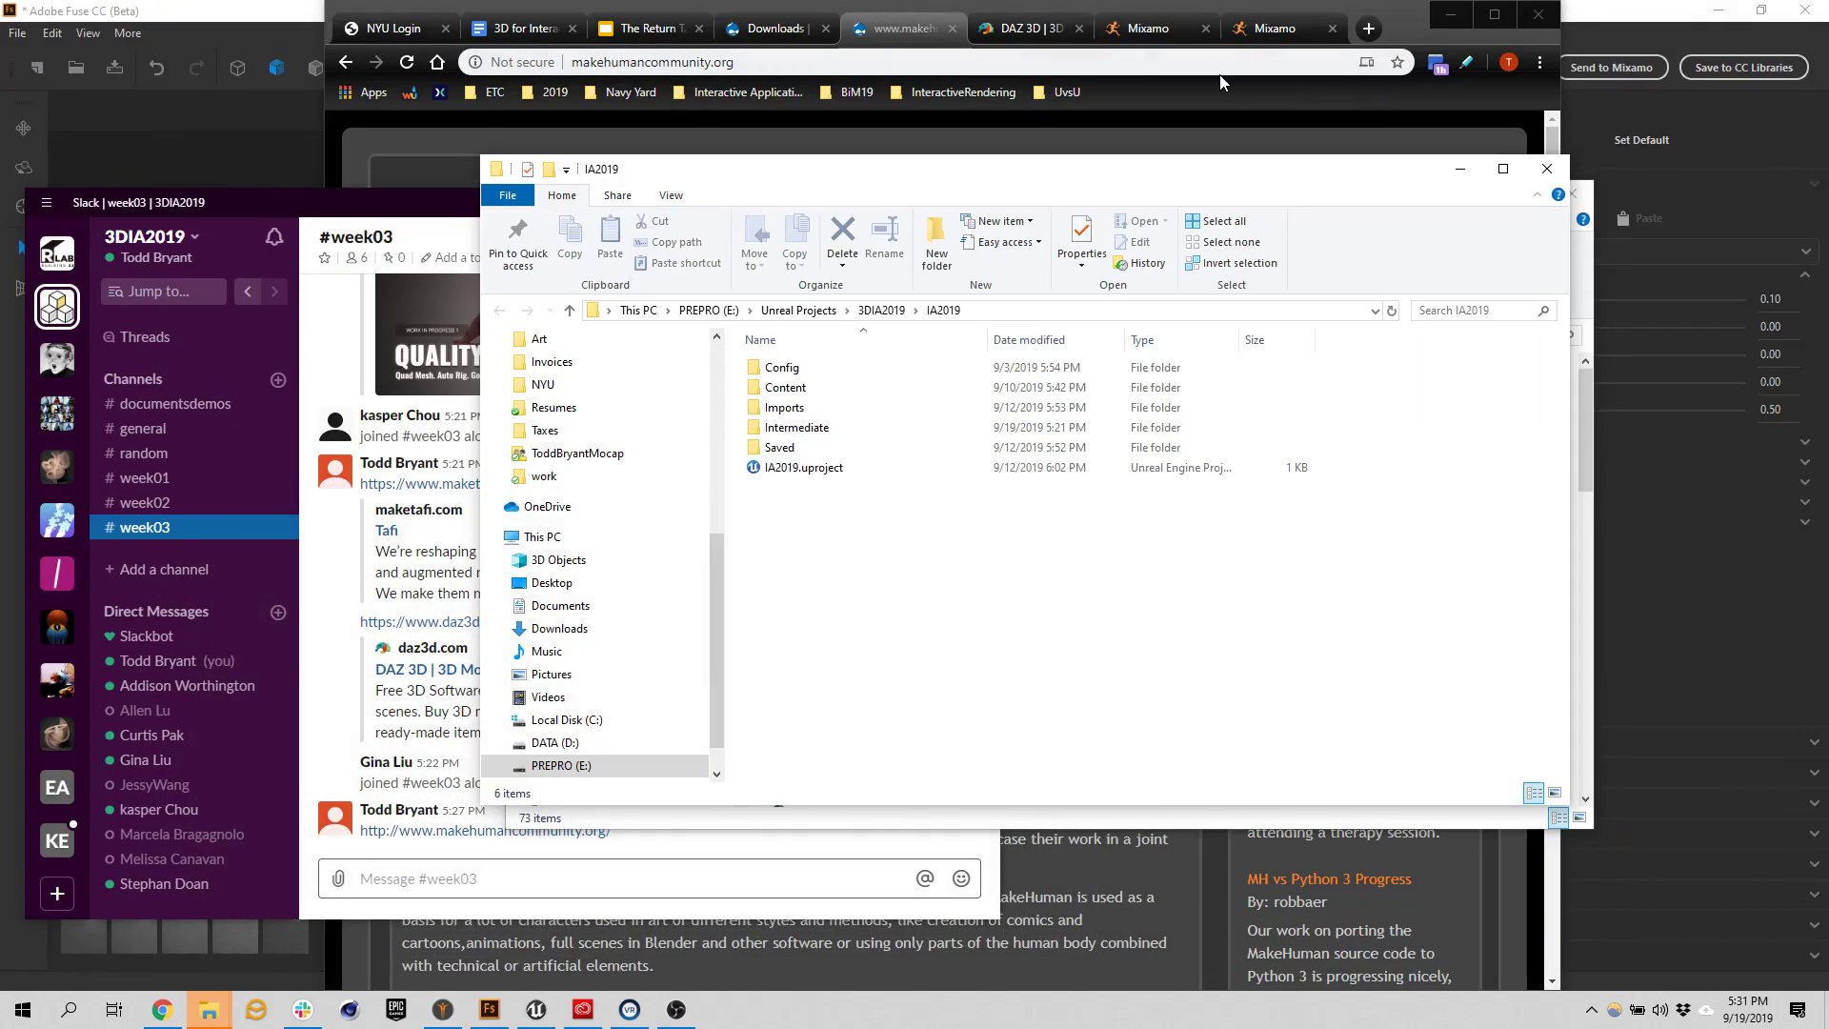
pyautogui.click(1272, 28)
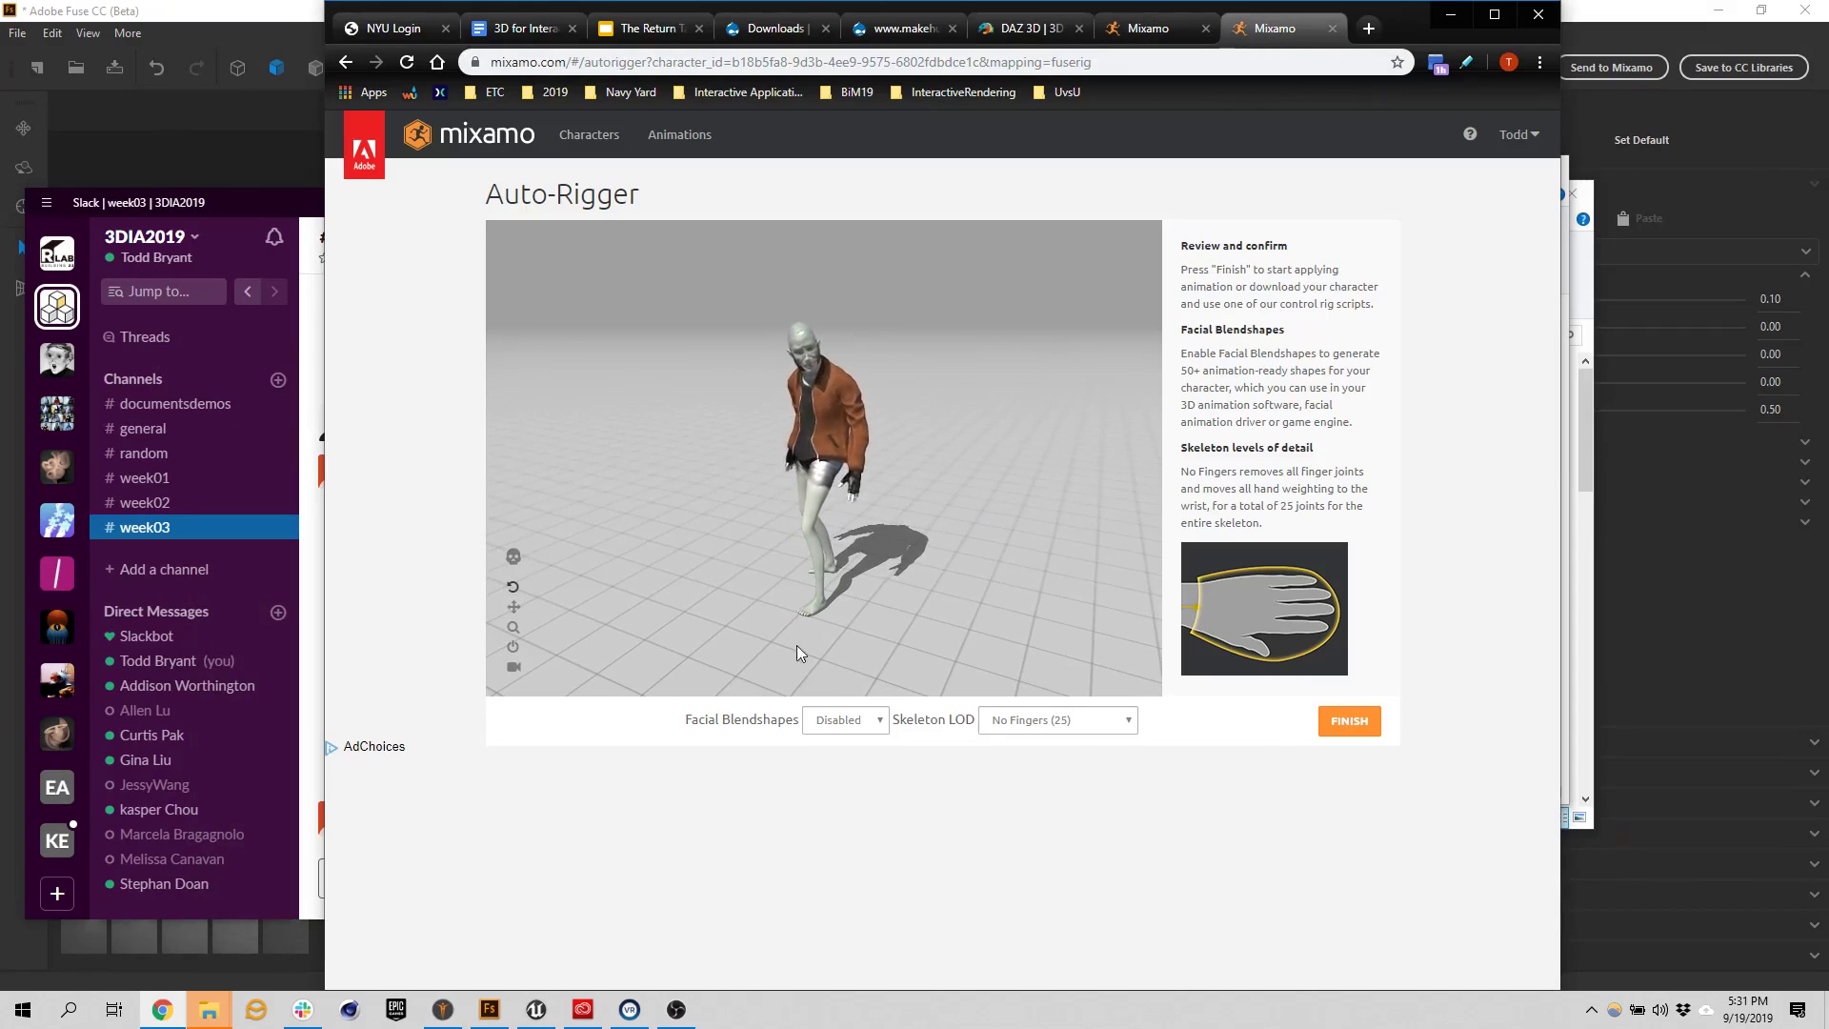
pyautogui.click(853, 721)
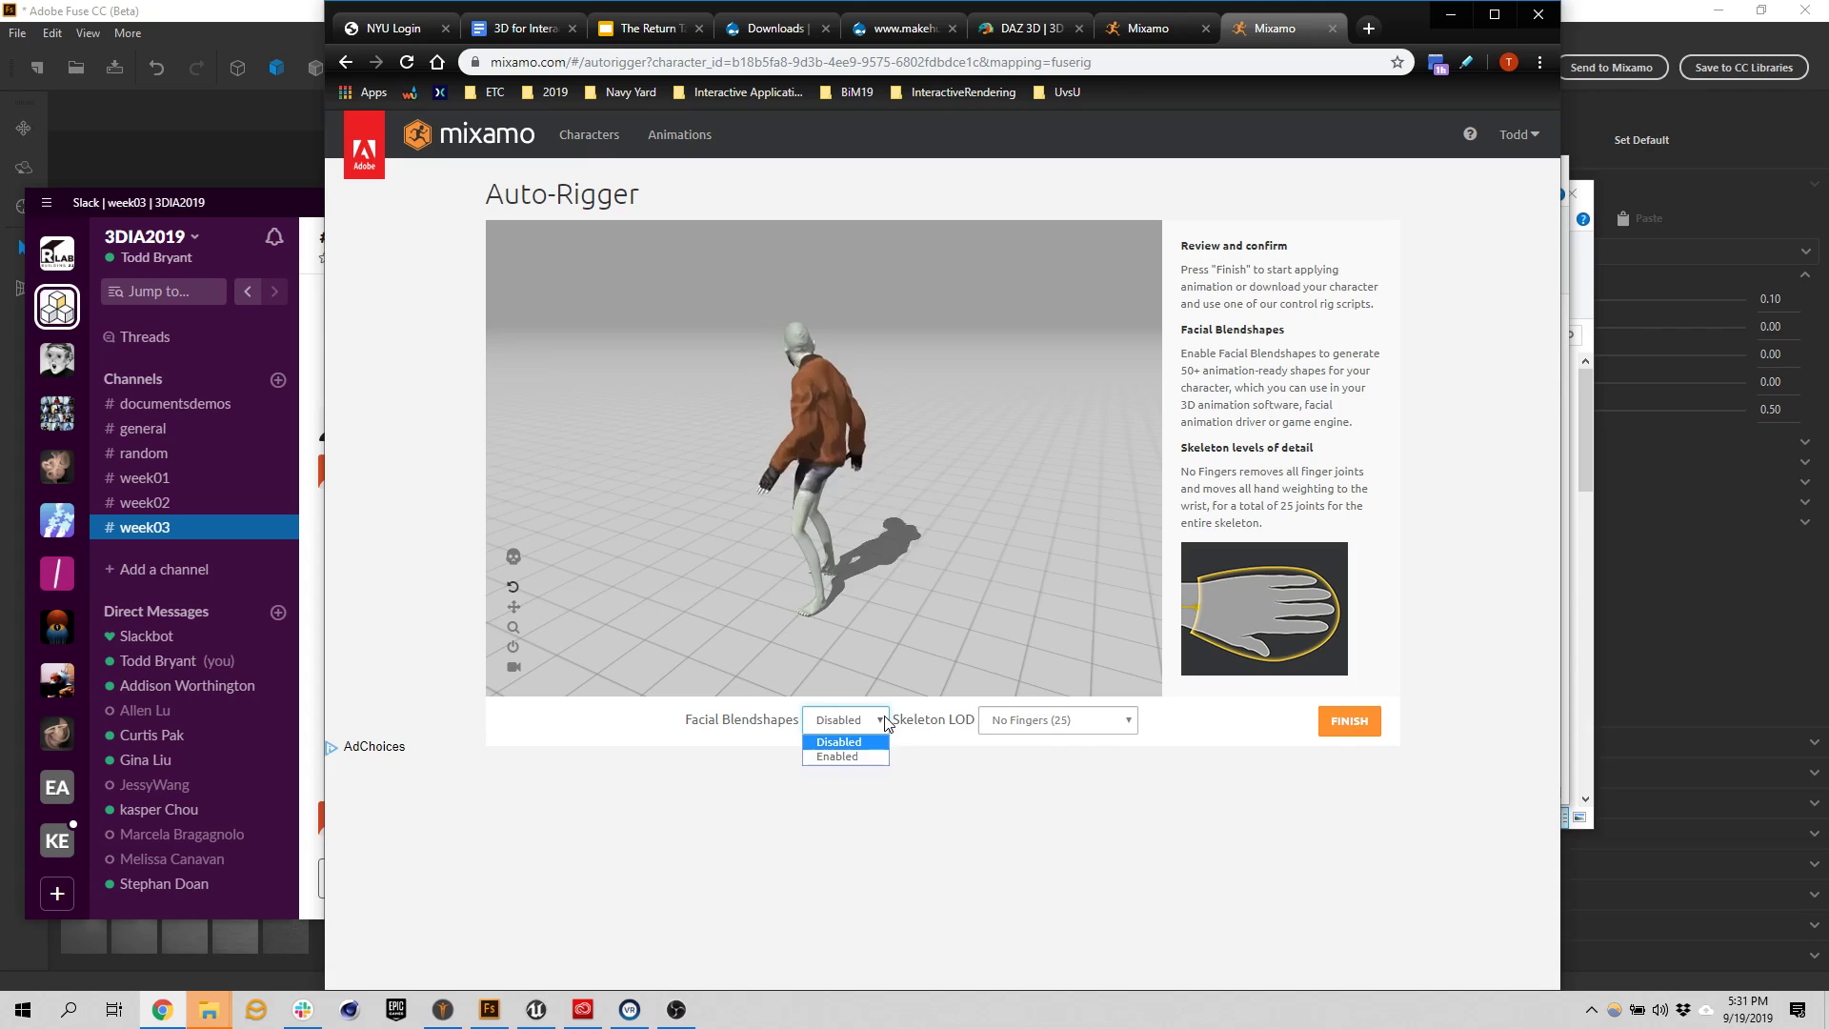
pyautogui.click(853, 762)
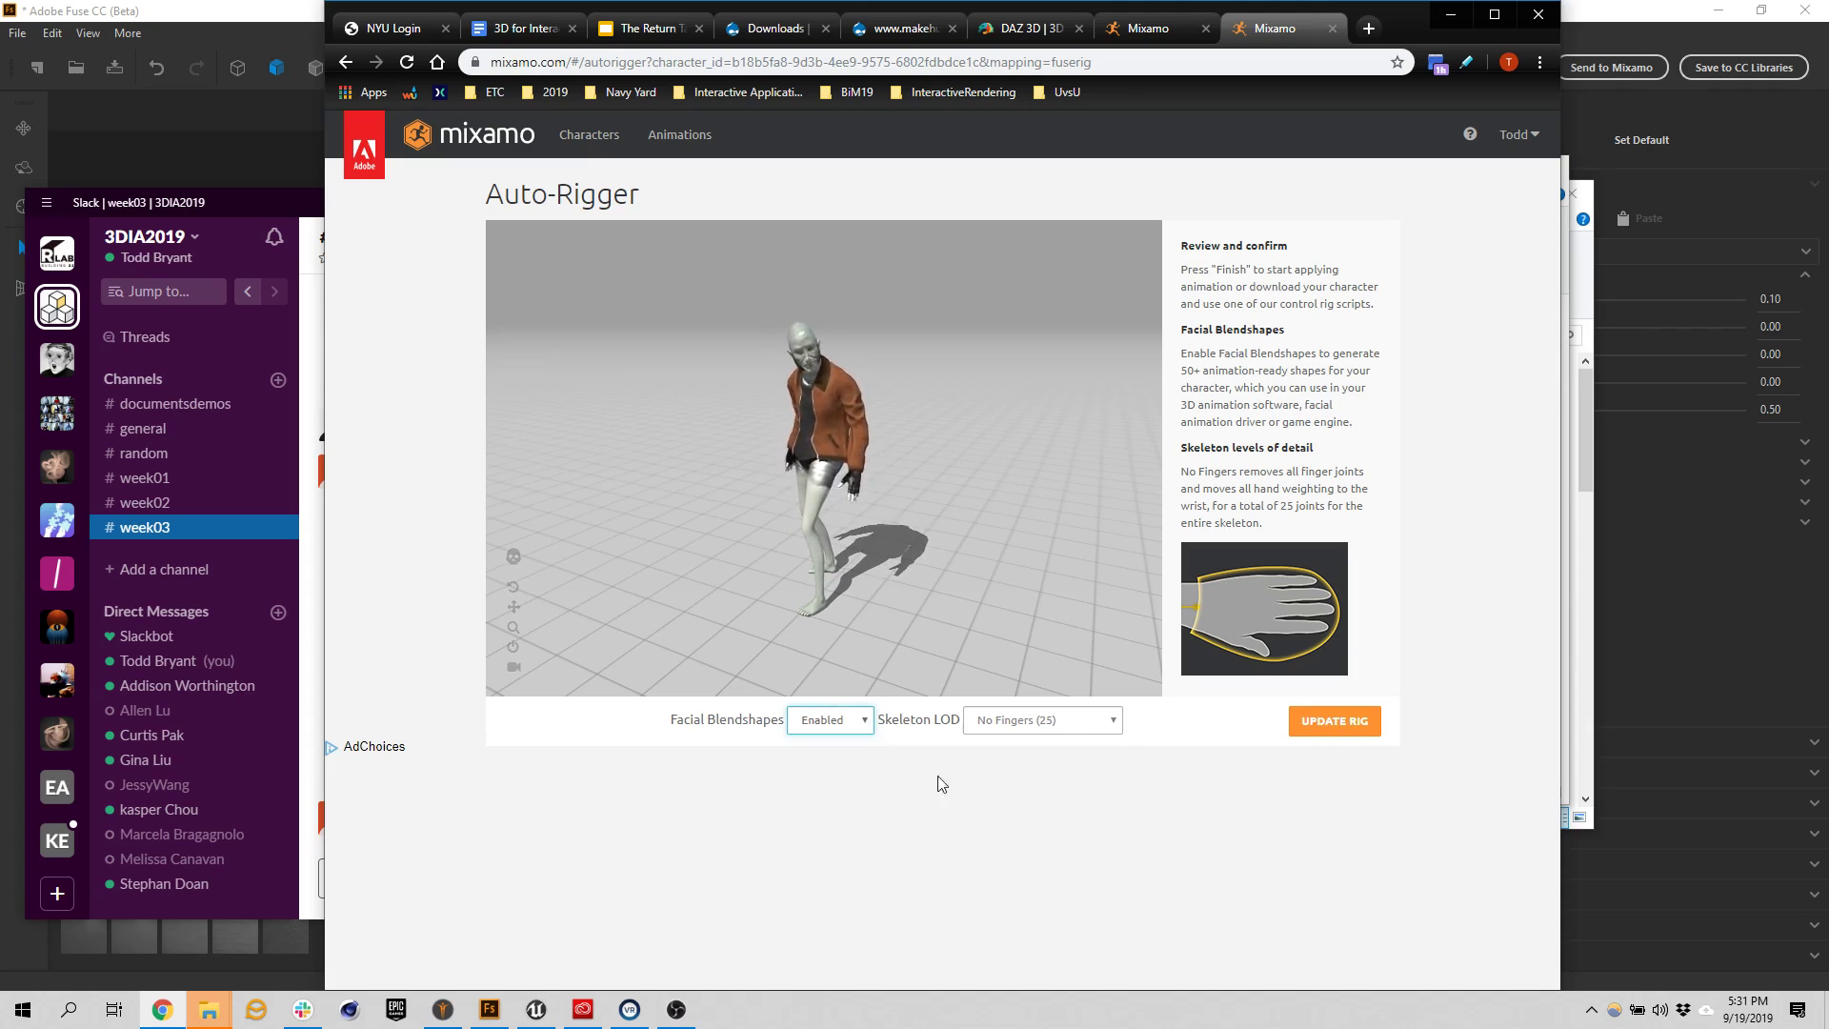
pyautogui.click(1102, 726)
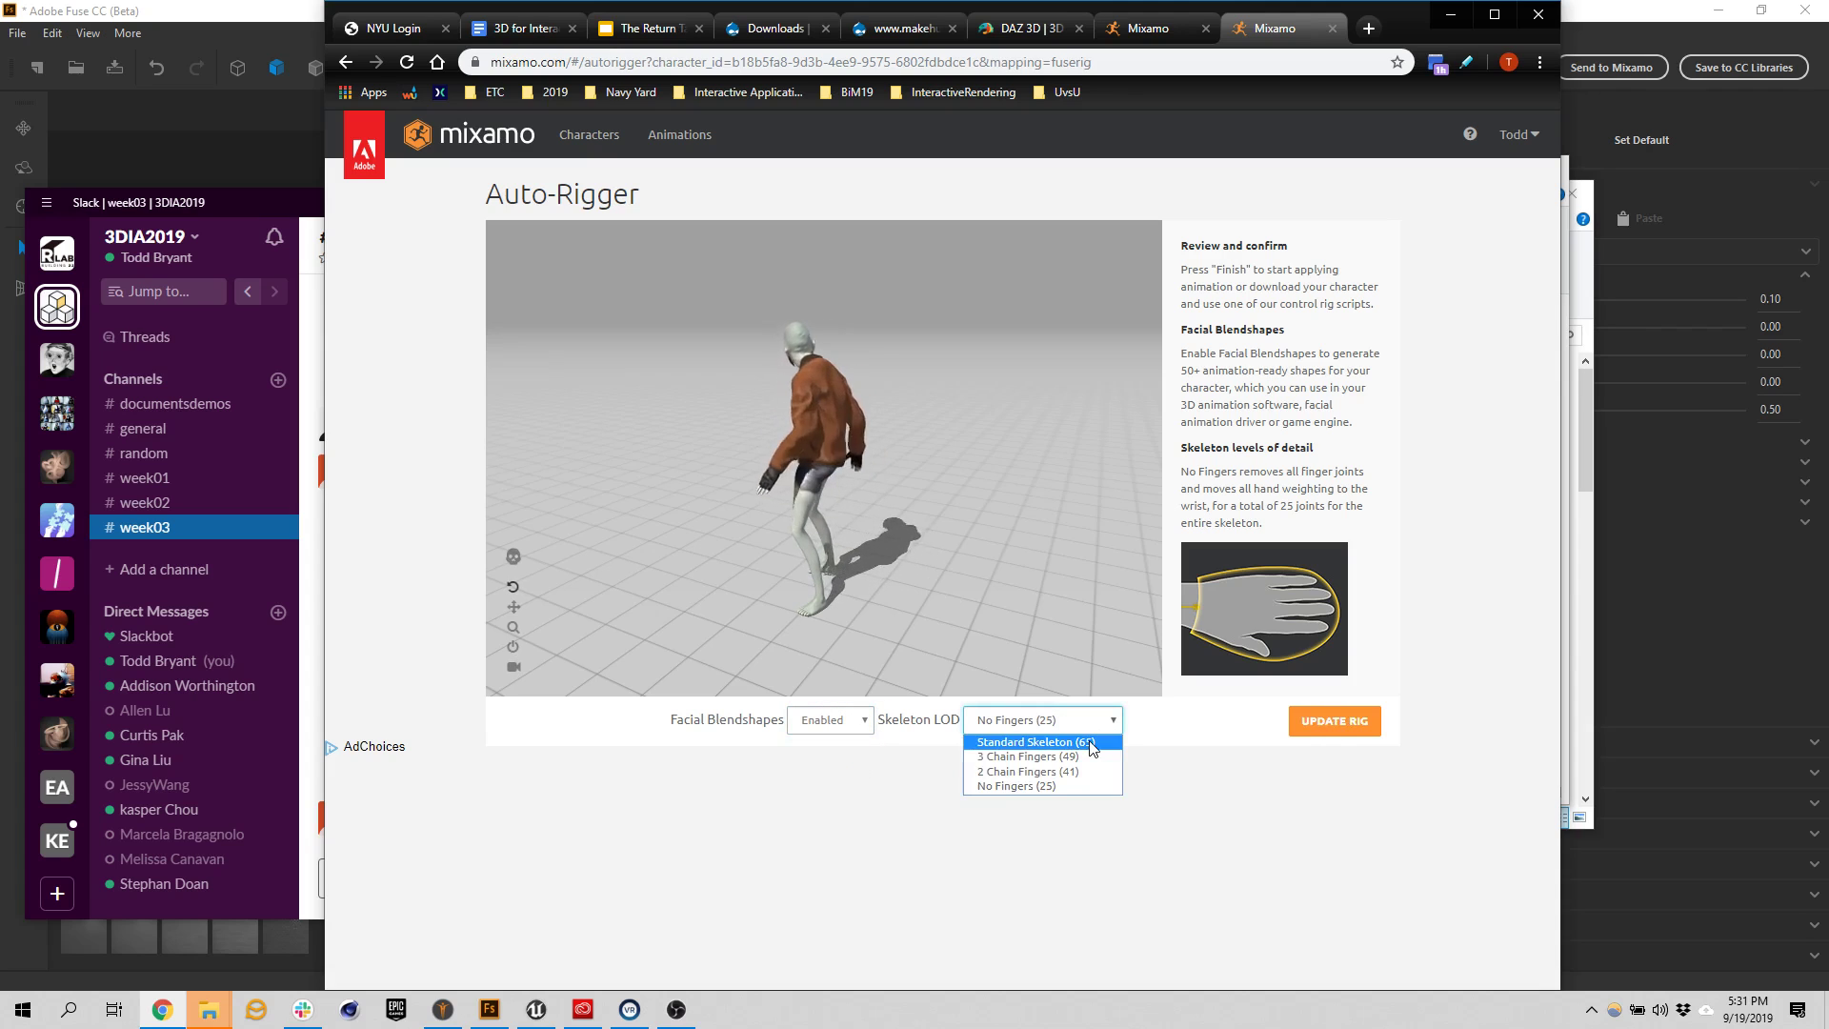
pyautogui.click(1093, 744)
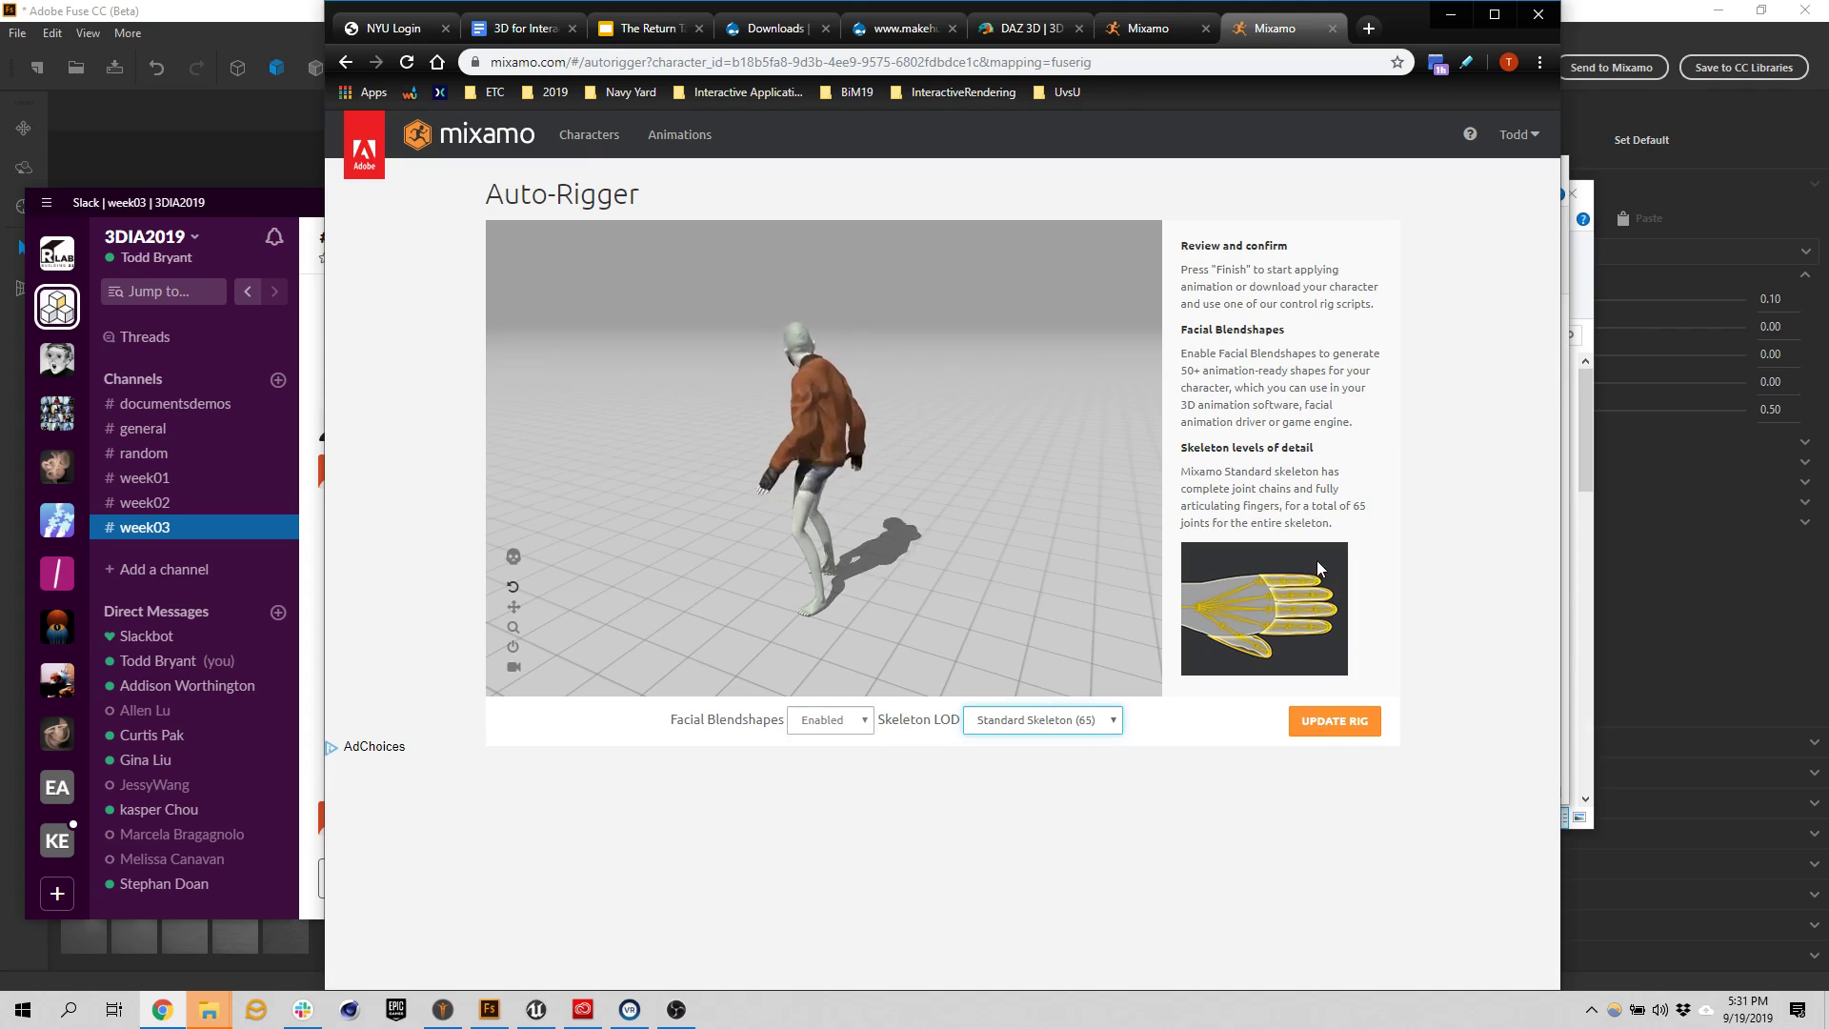
pyautogui.click(1343, 724)
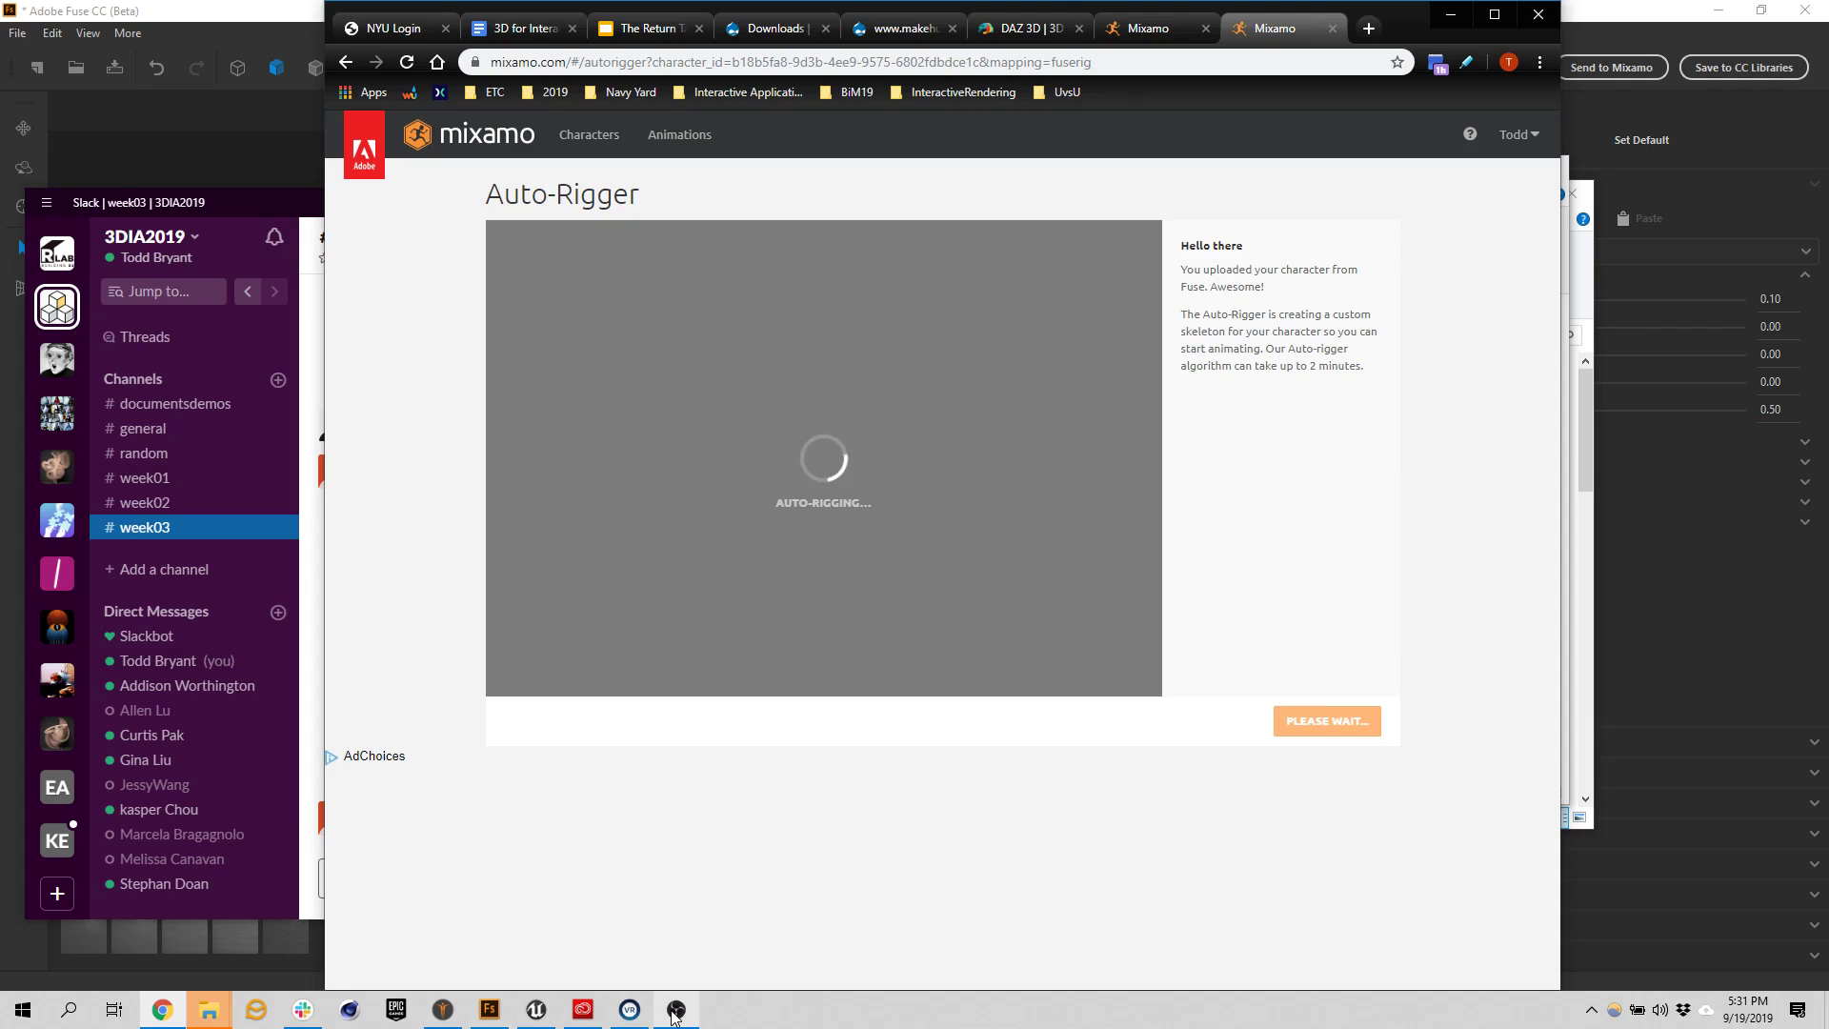
# Switch to Unreal Editor and create a folder directly under Content, named with the project owner's first name
pyautogui.moveTo(674, 1016)
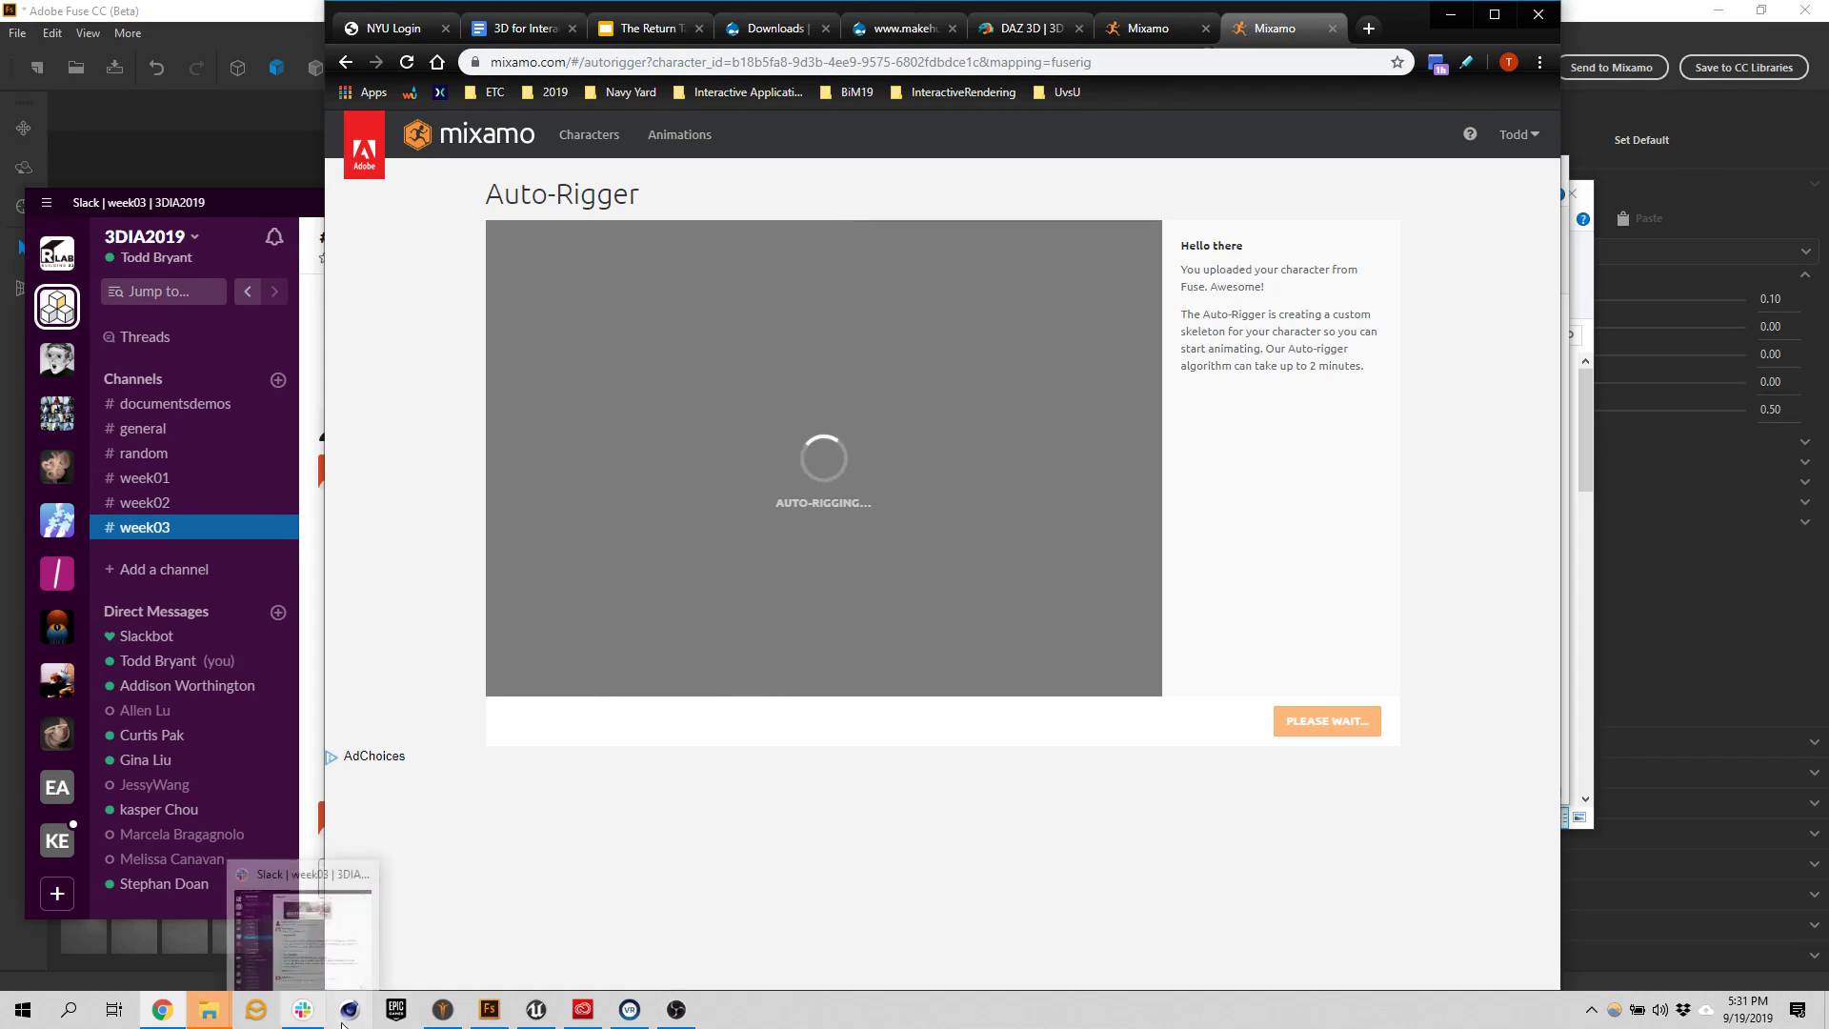
pyautogui.click(535, 1010)
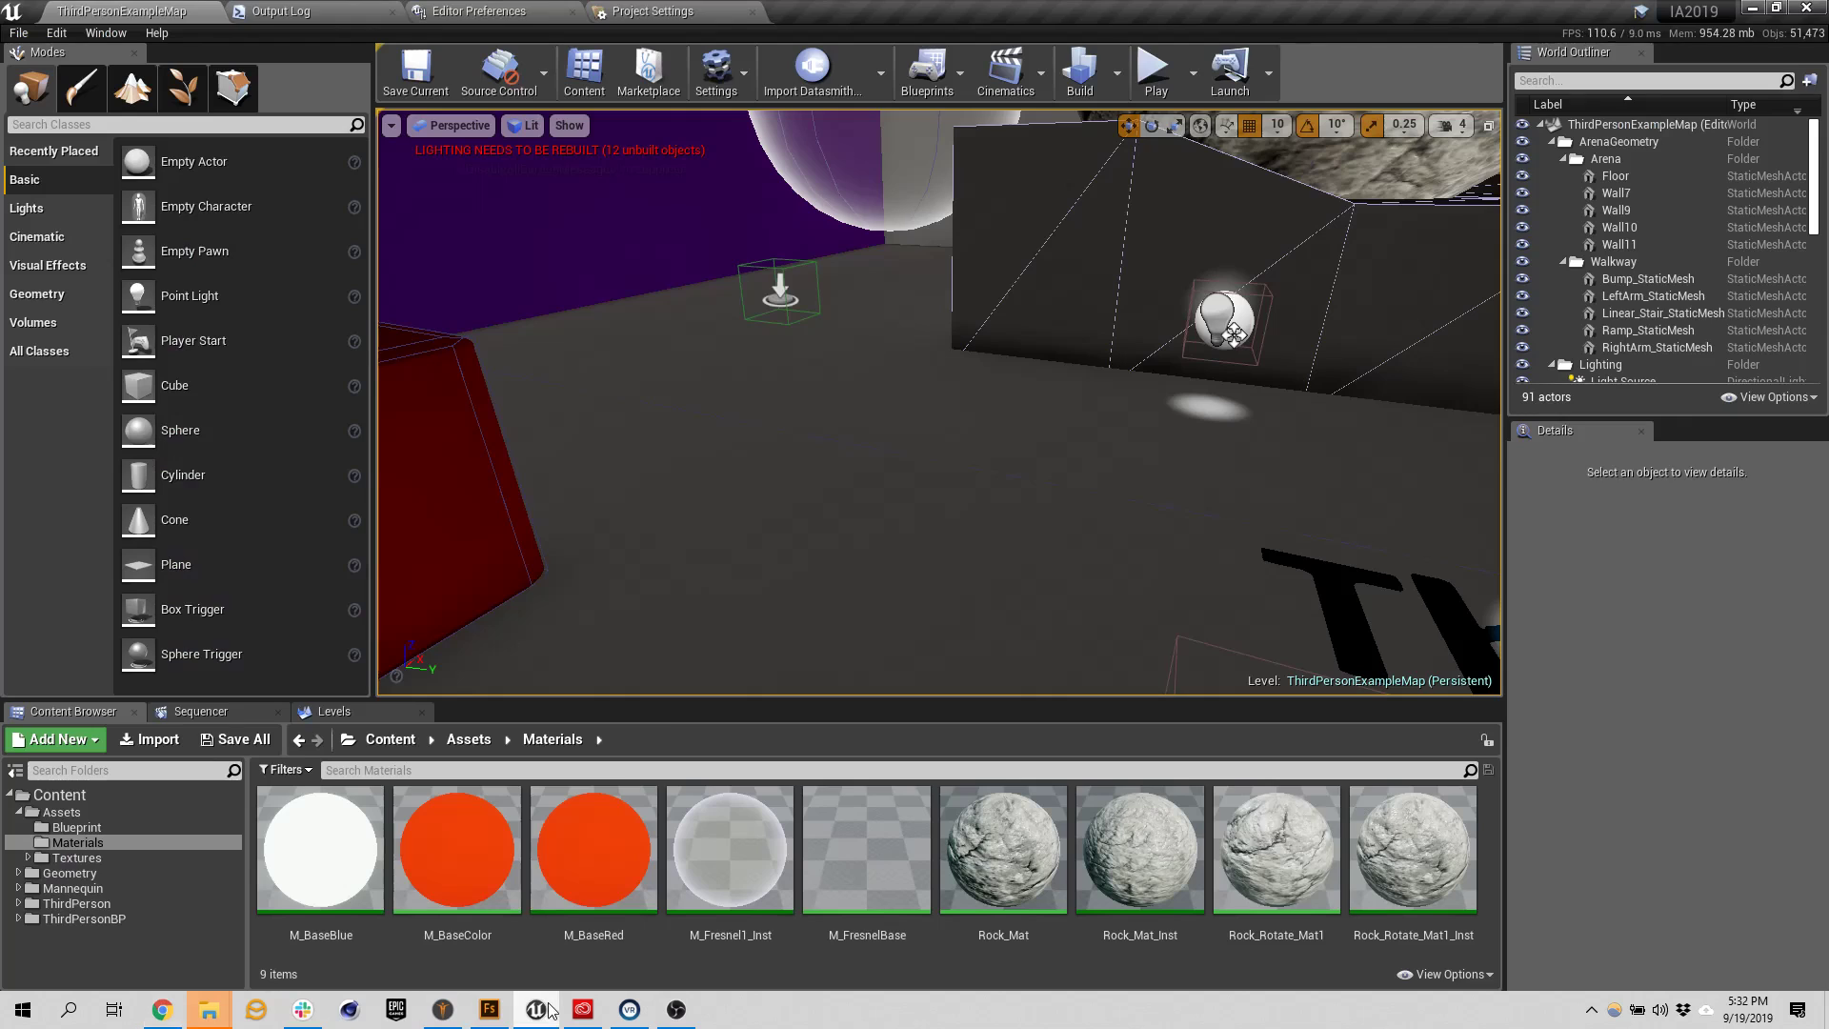
pyautogui.click(85, 798)
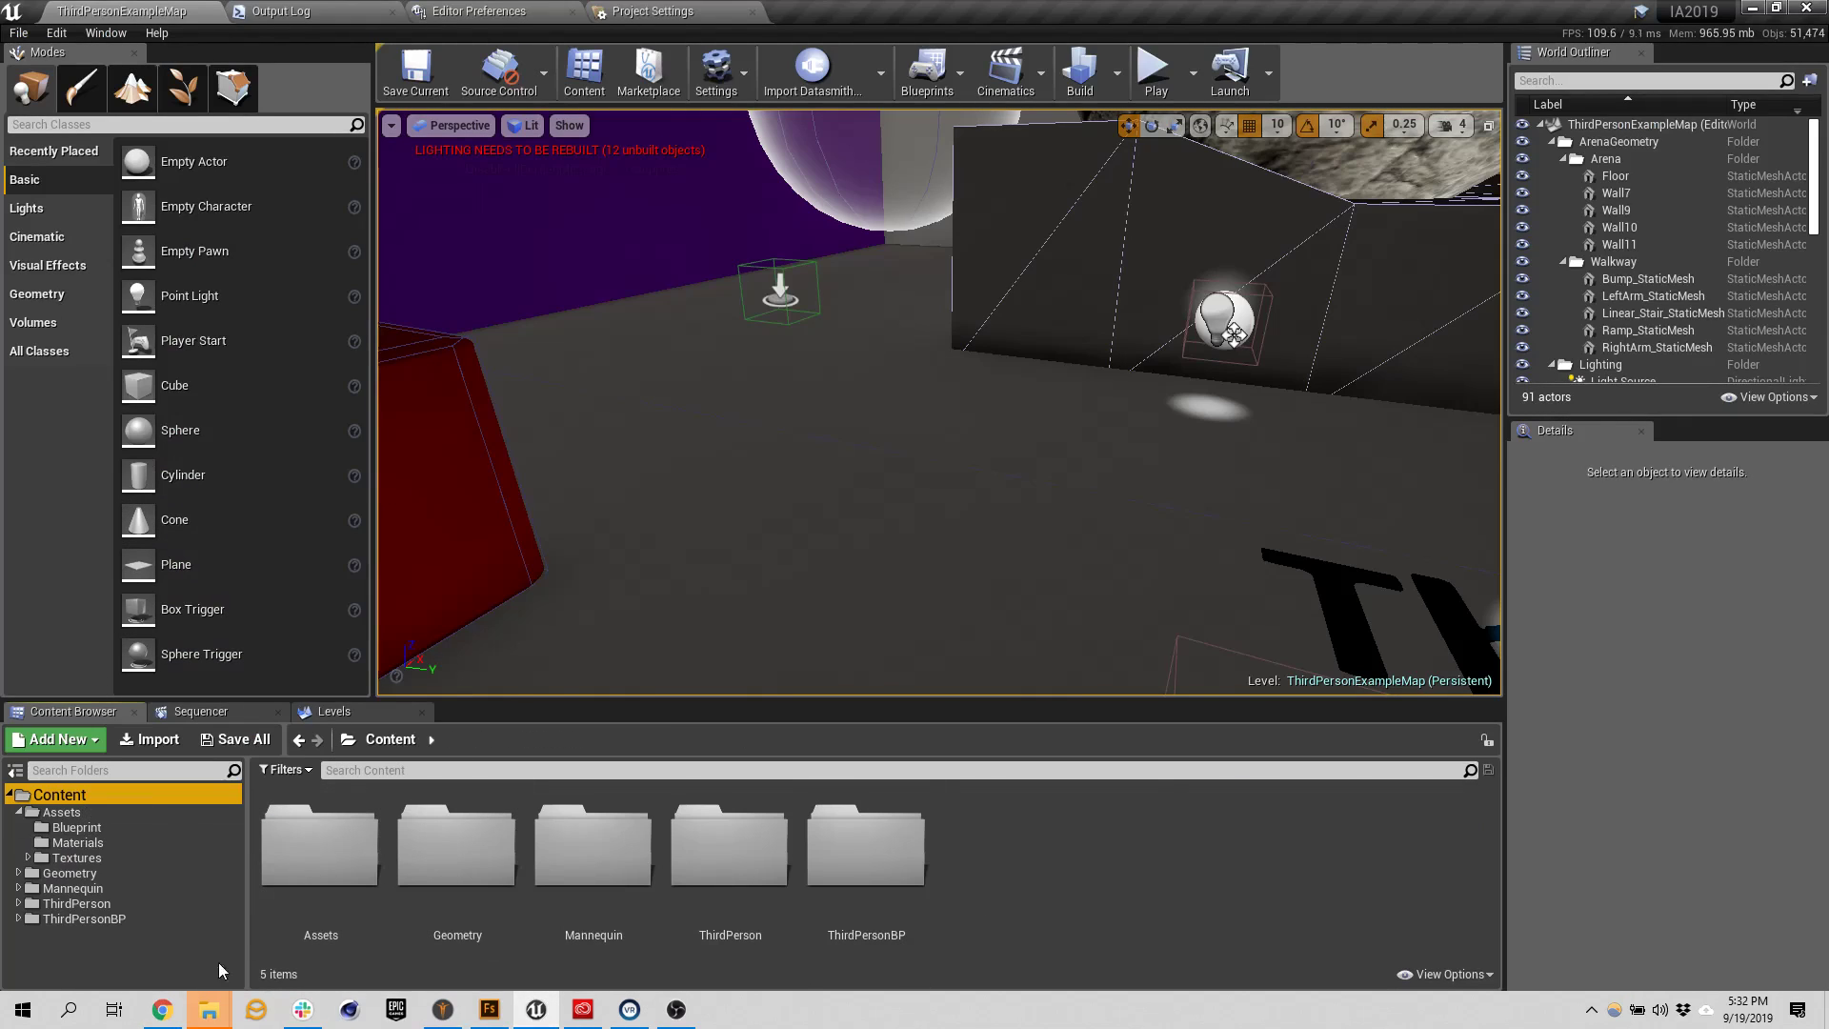
pyautogui.doubleClick(332, 841)
pyautogui.click(57, 795)
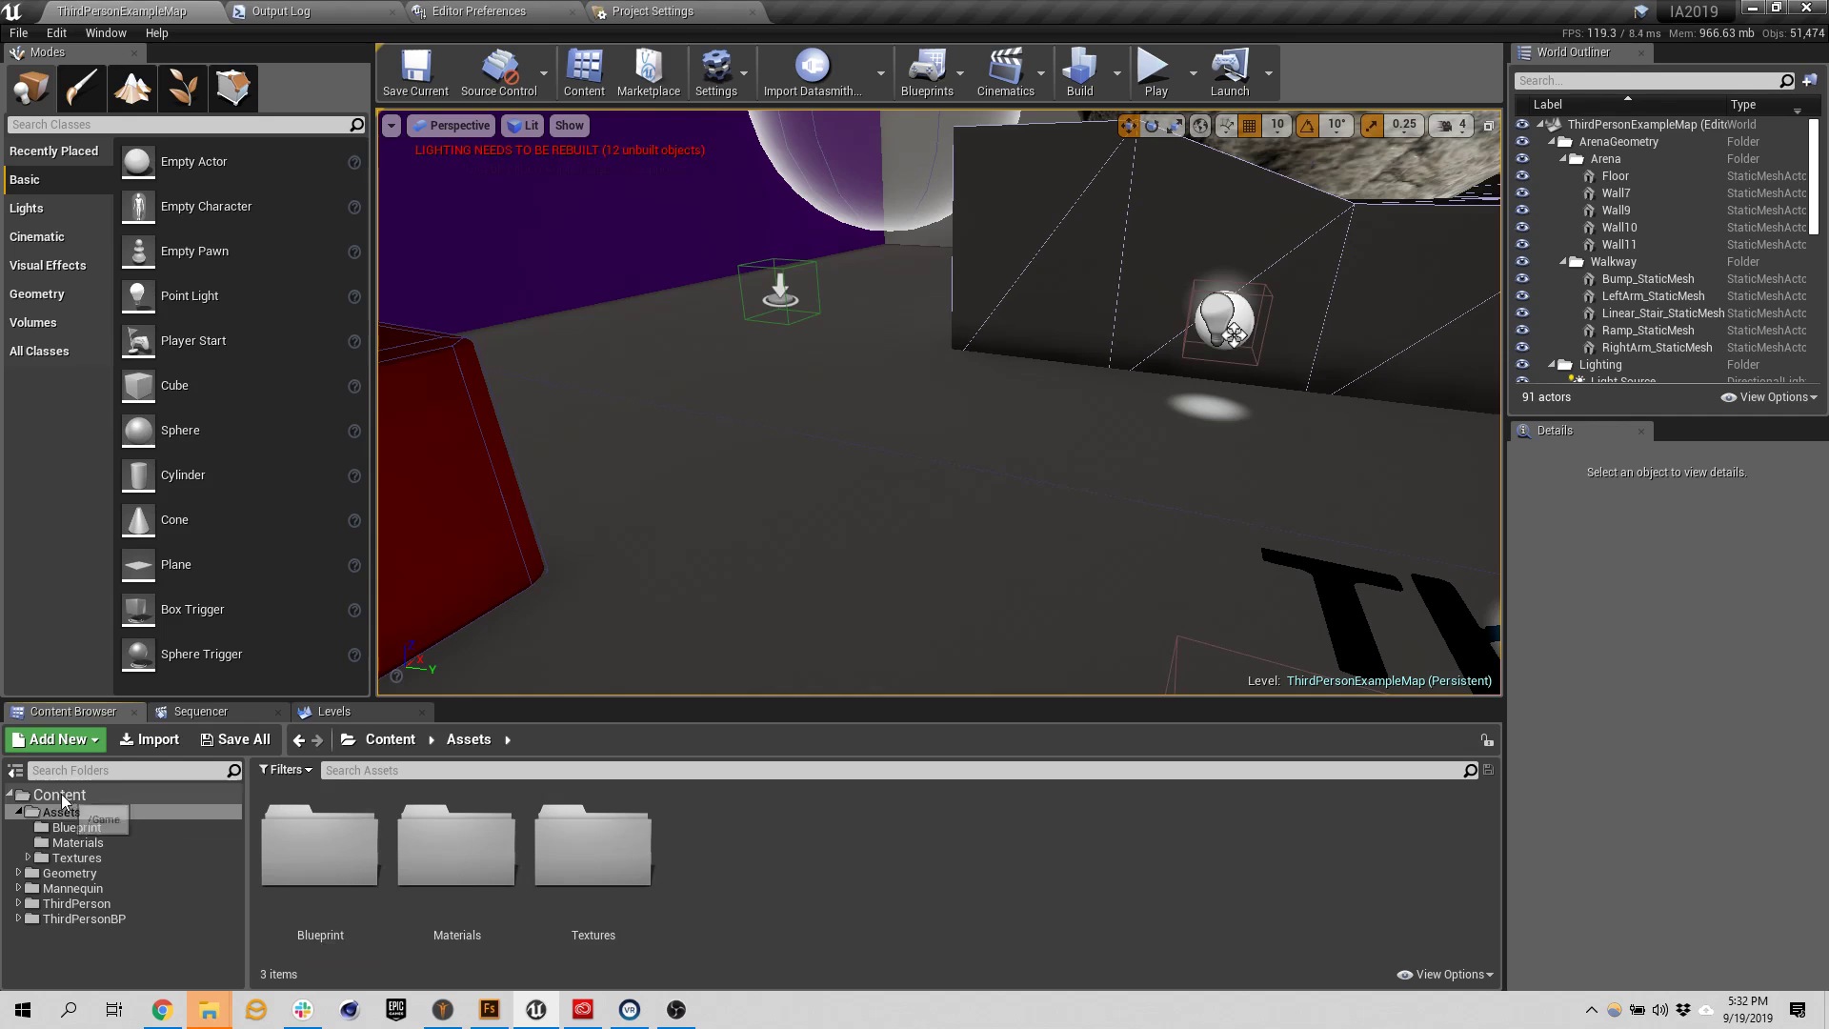
pyautogui.click(20, 811)
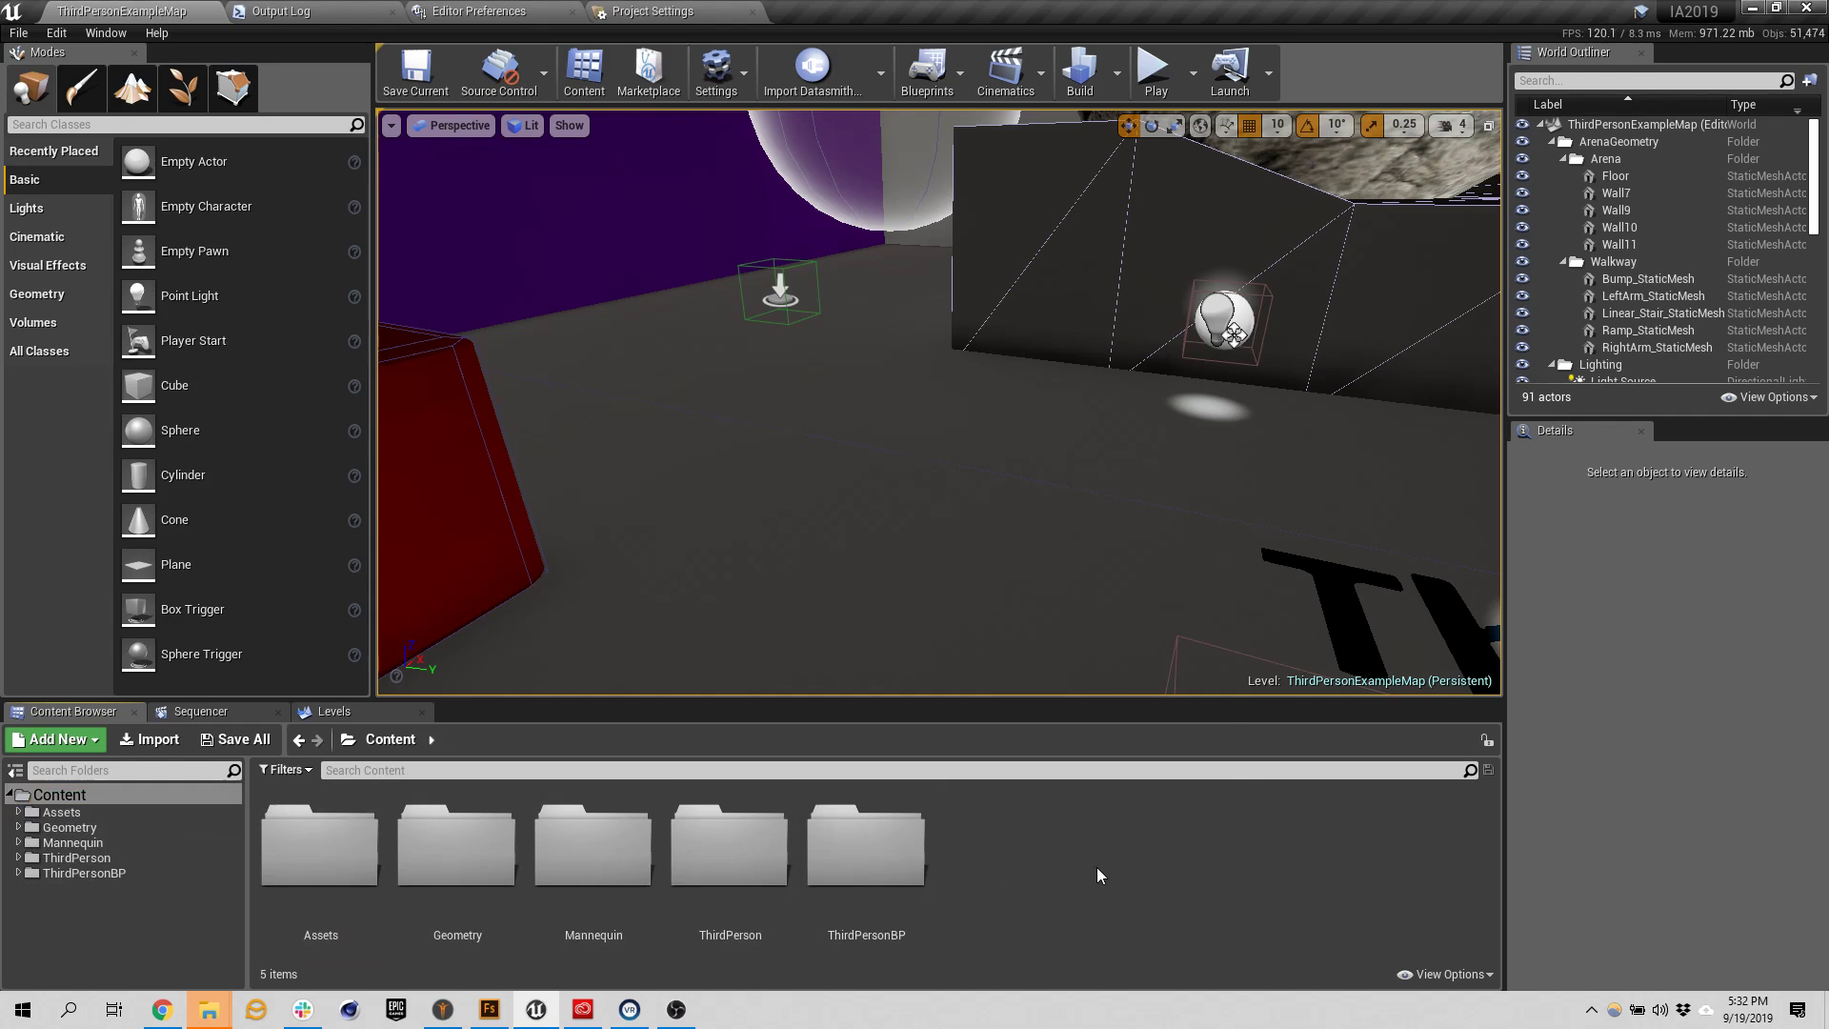
pyautogui.rightClick(1095, 867)
pyautogui.click(1164, 330)
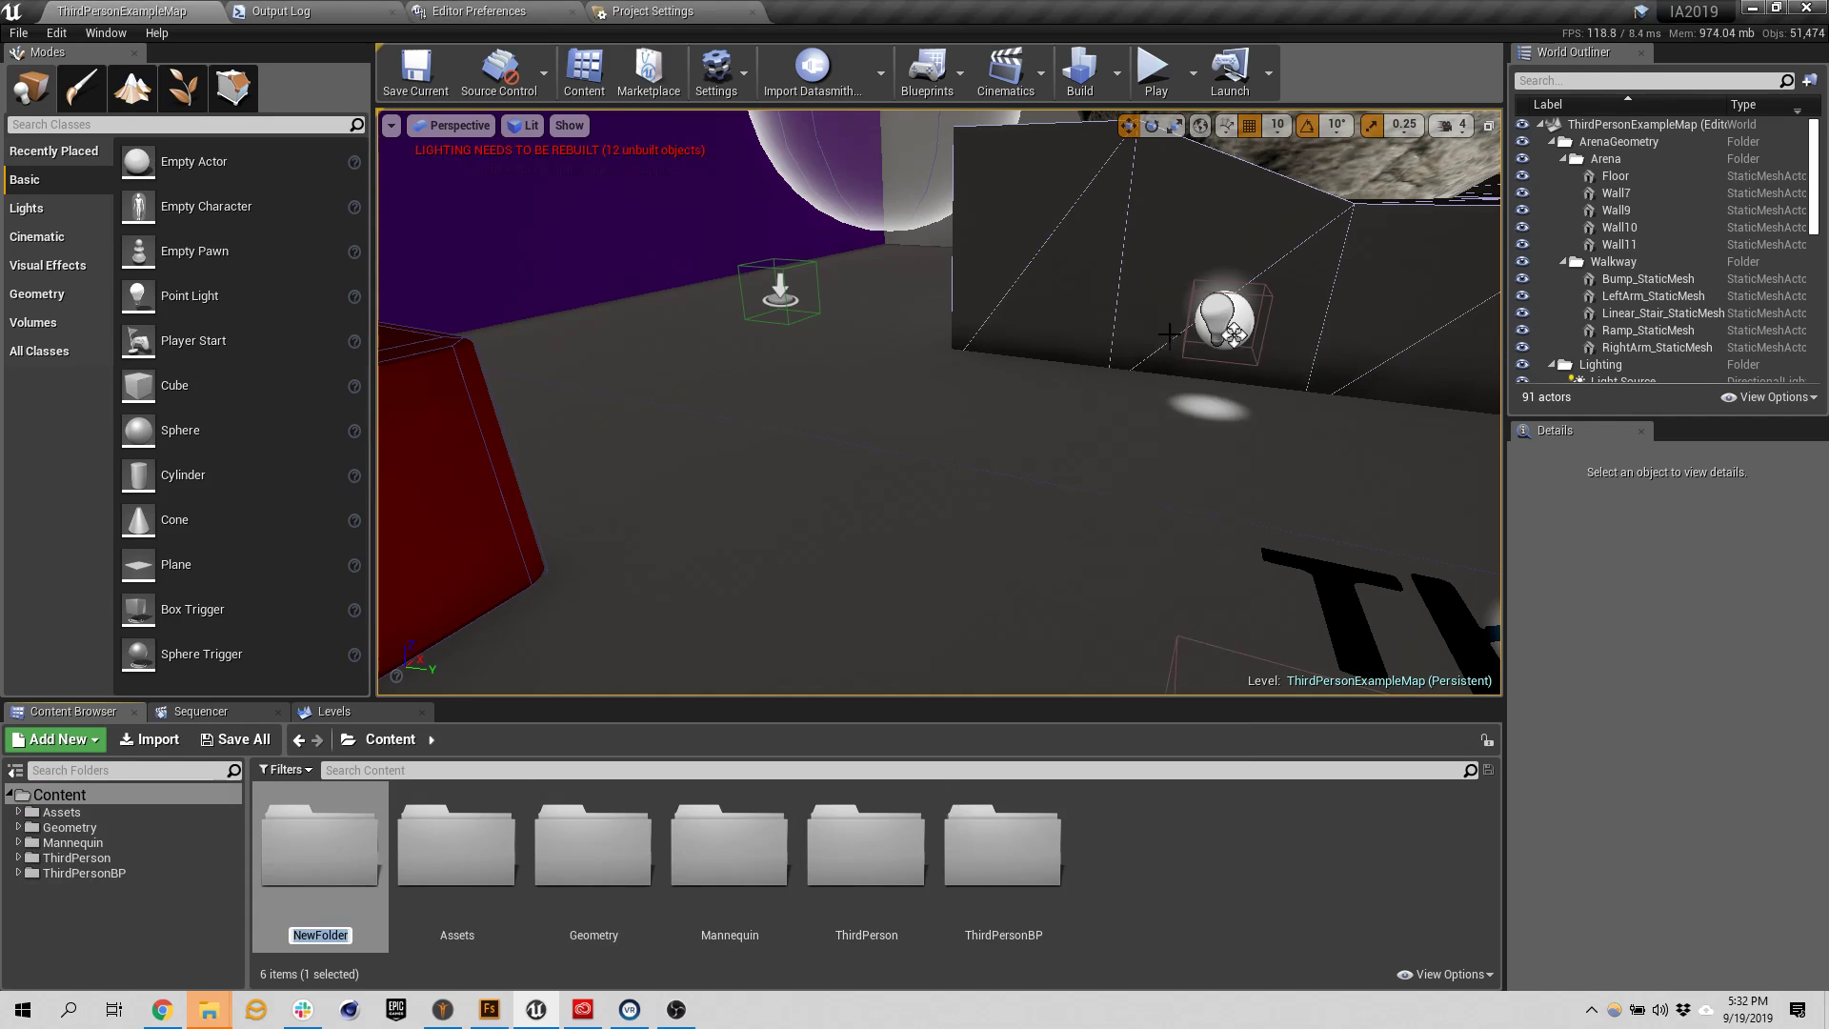
pyautogui.write('Todd')
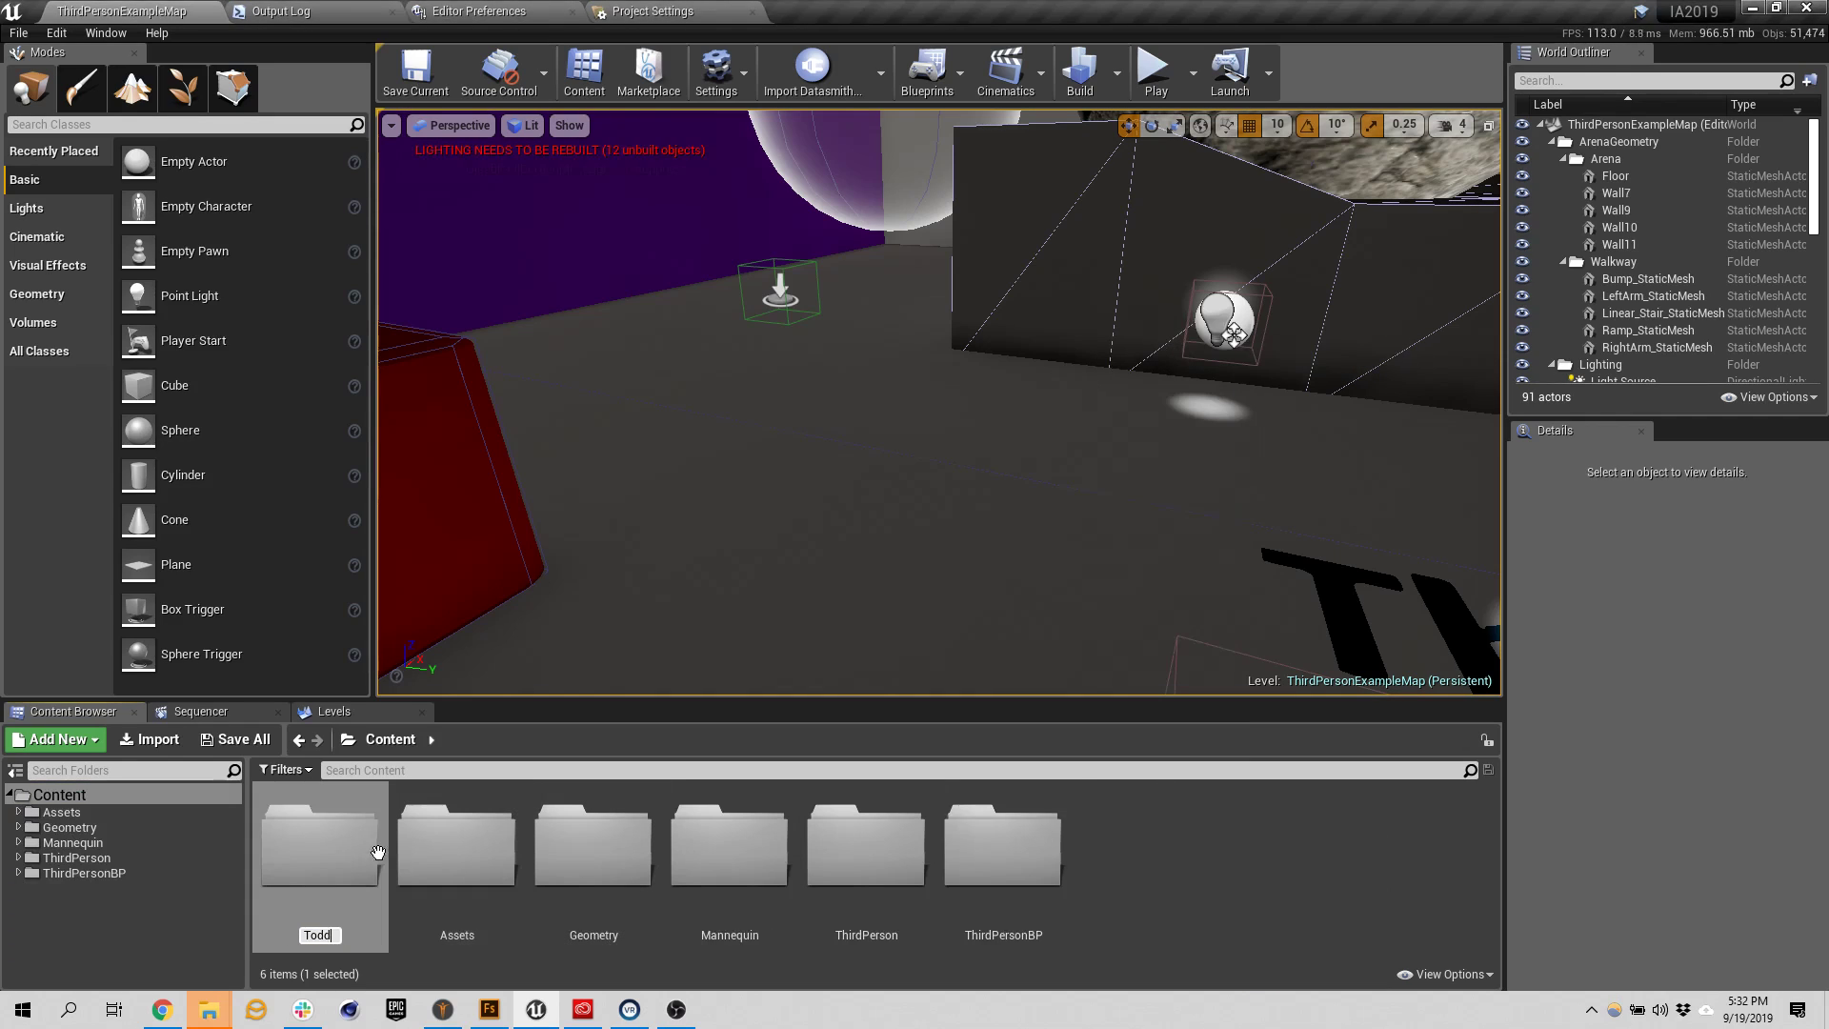
pyautogui.press('Return')
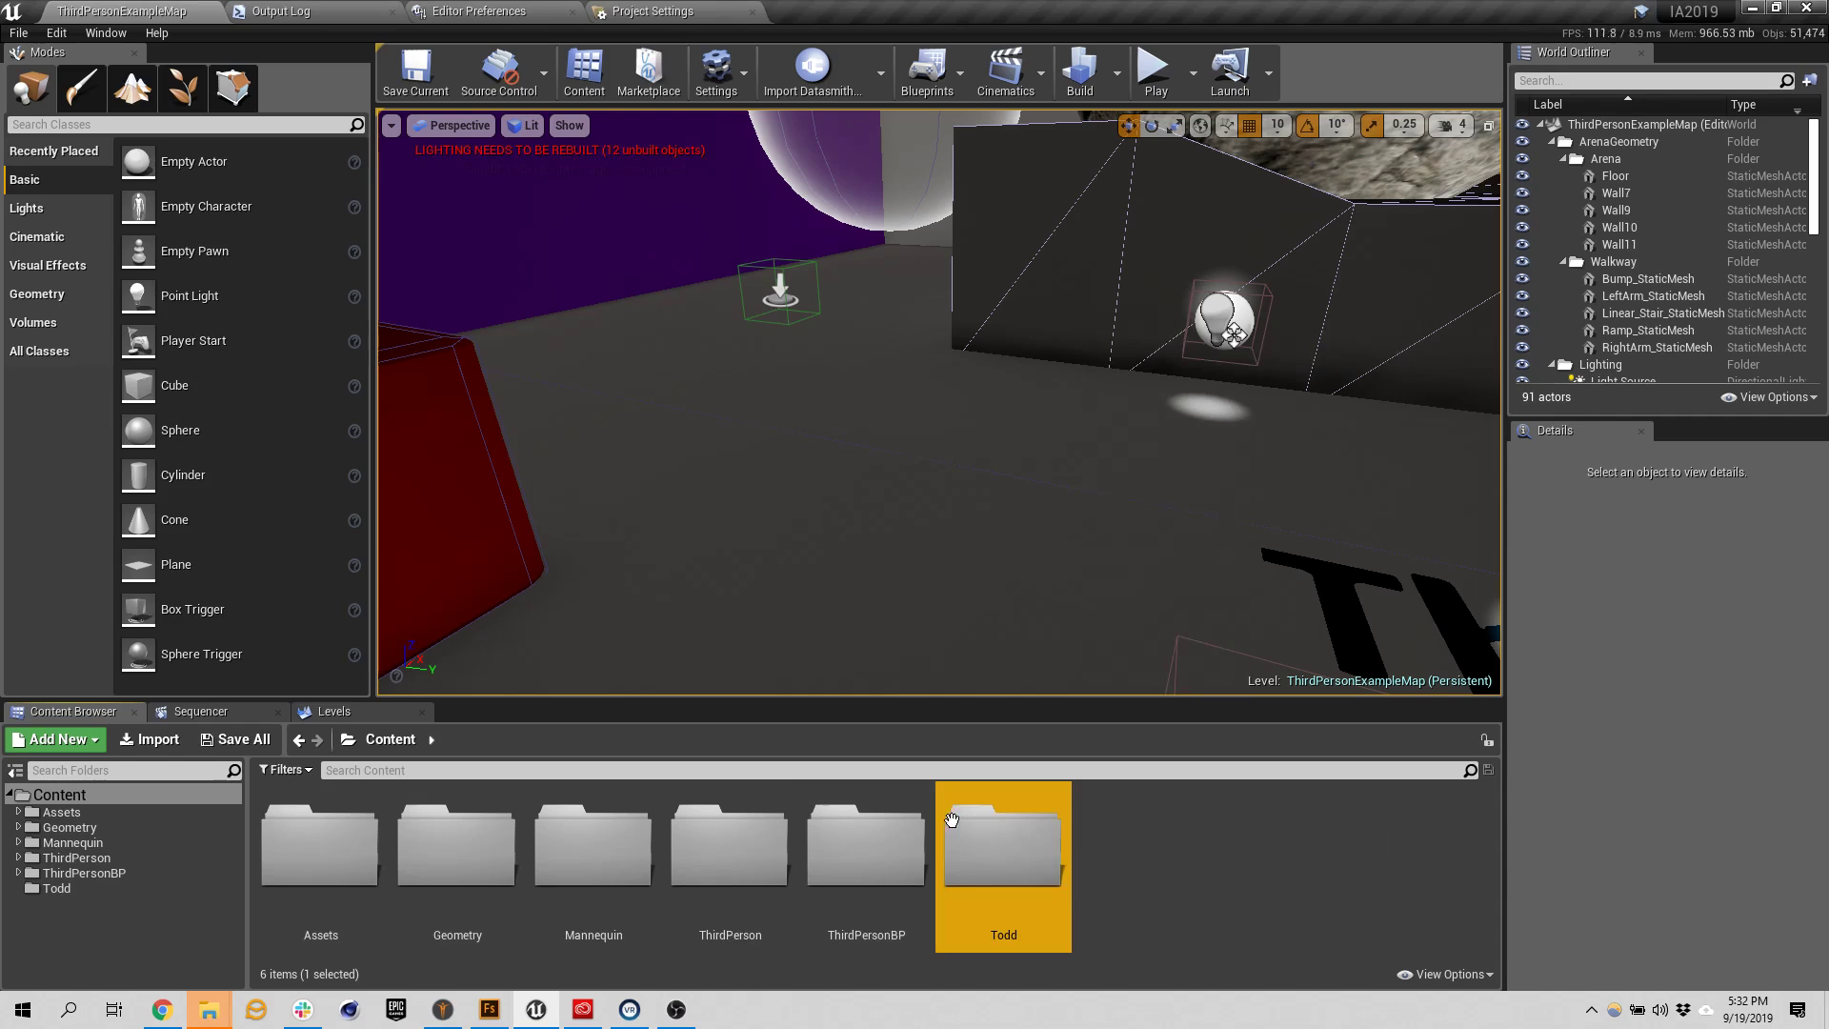
# Create a subfolder named StaticMeshes inside the new personal folder
pyautogui.doubleClick(1019, 842)
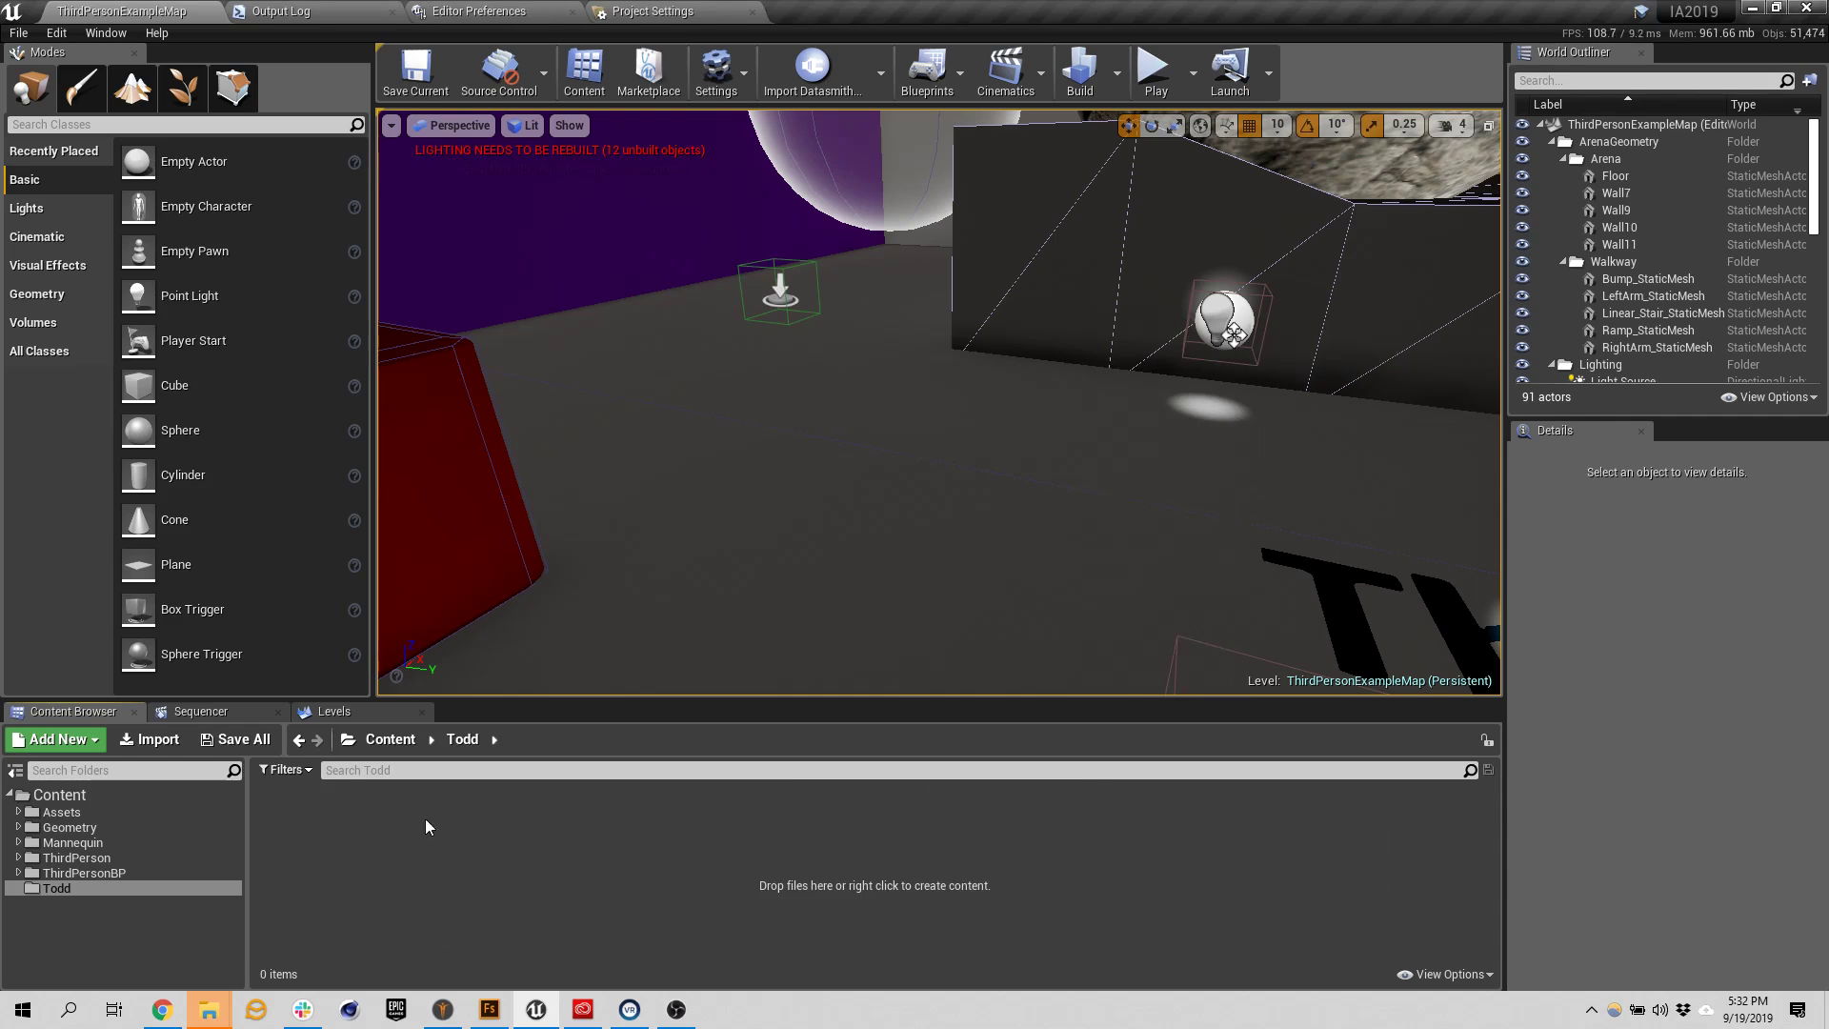
pyautogui.rightClick(313, 839)
pyautogui.click(370, 308)
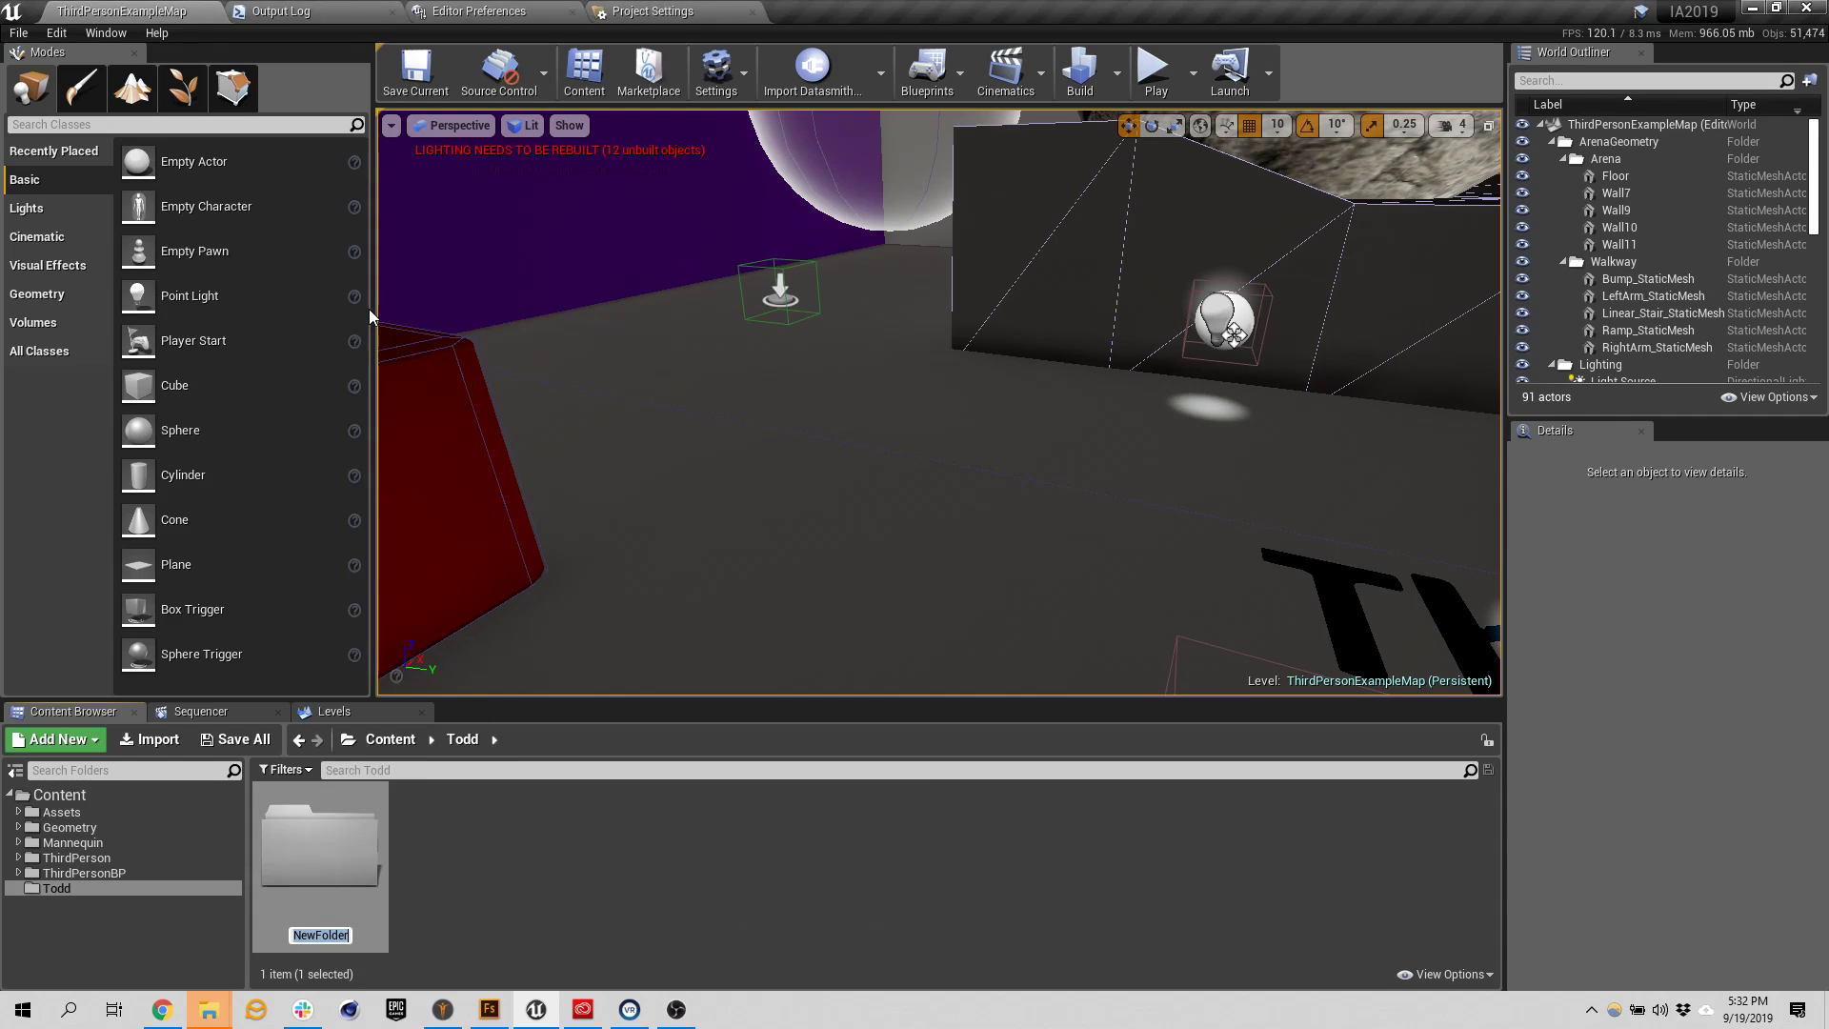
pyautogui.write('Mesh')
pyautogui.press('BackSpace')
pyautogui.press('BackSpace')
pyautogui.press('BackSpace')
pyautogui.press('BackSpace')
pyautogui.write('StaticMeshes')
pyautogui.press('Return')
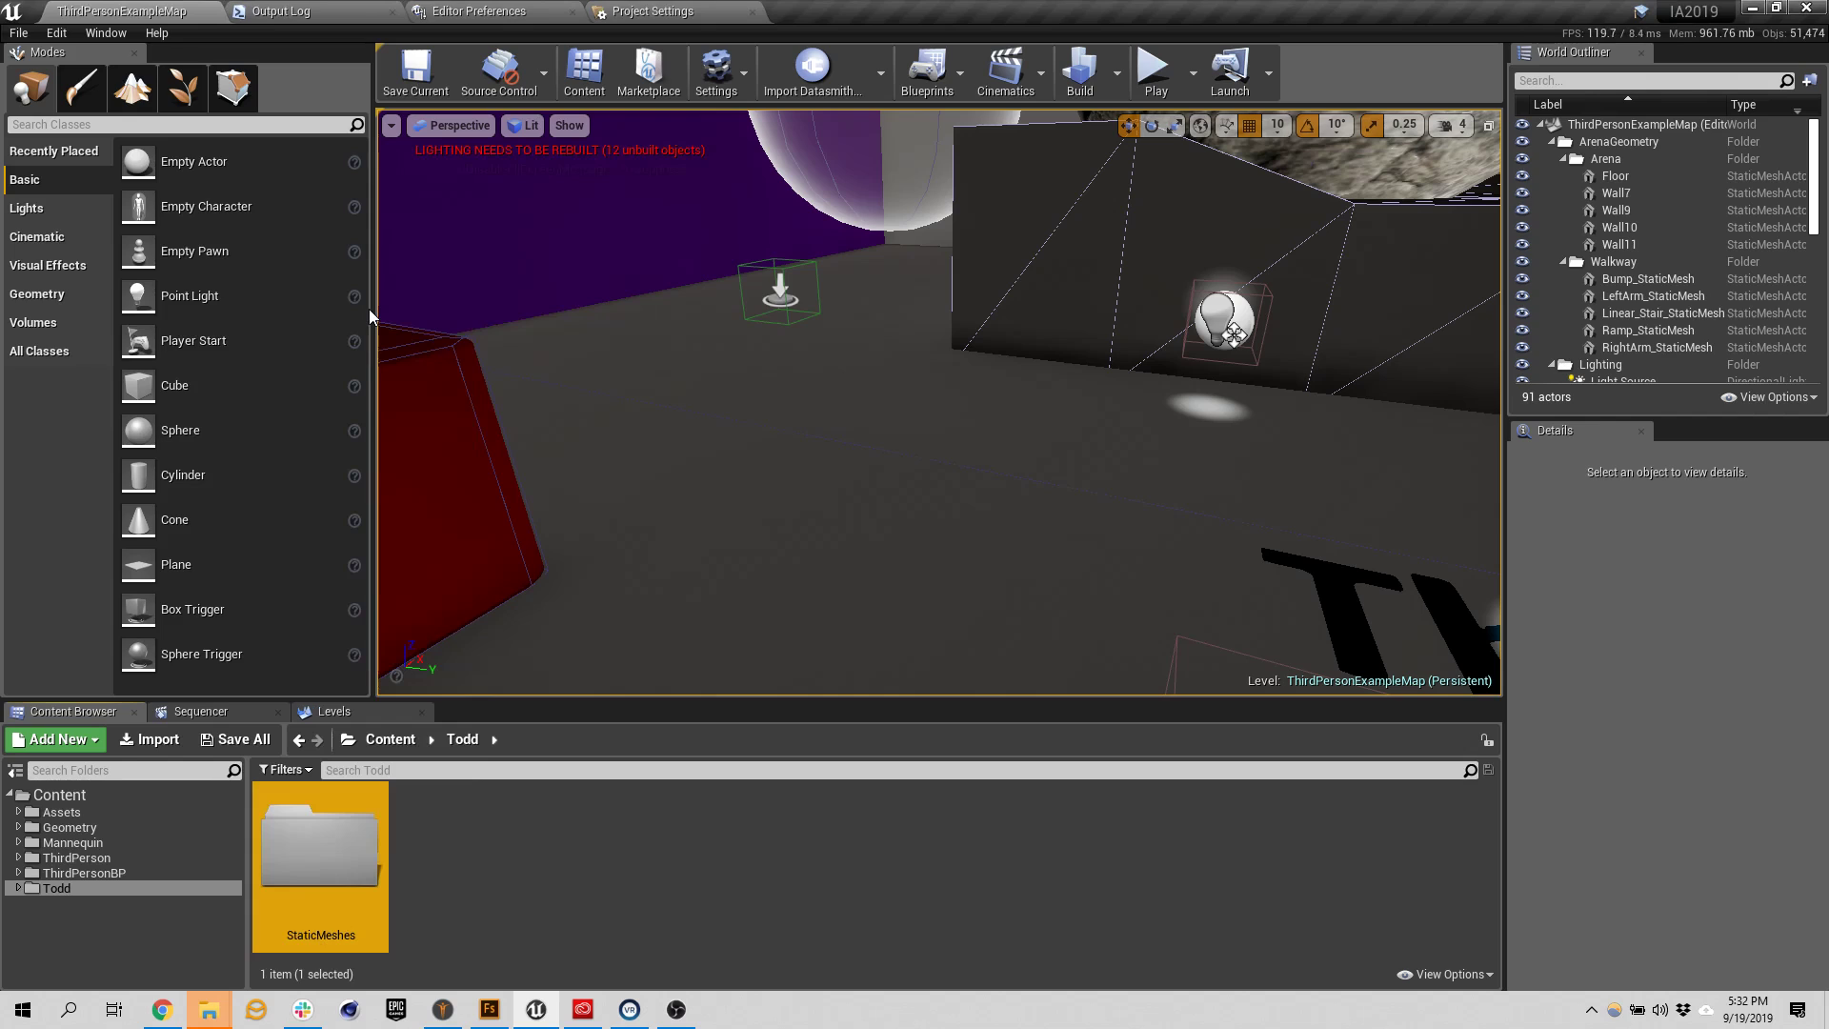
# Create a subfolder named SkeletalMeshes beside StaticMeshes in the personal folder
pyautogui.rightClick(478, 848)
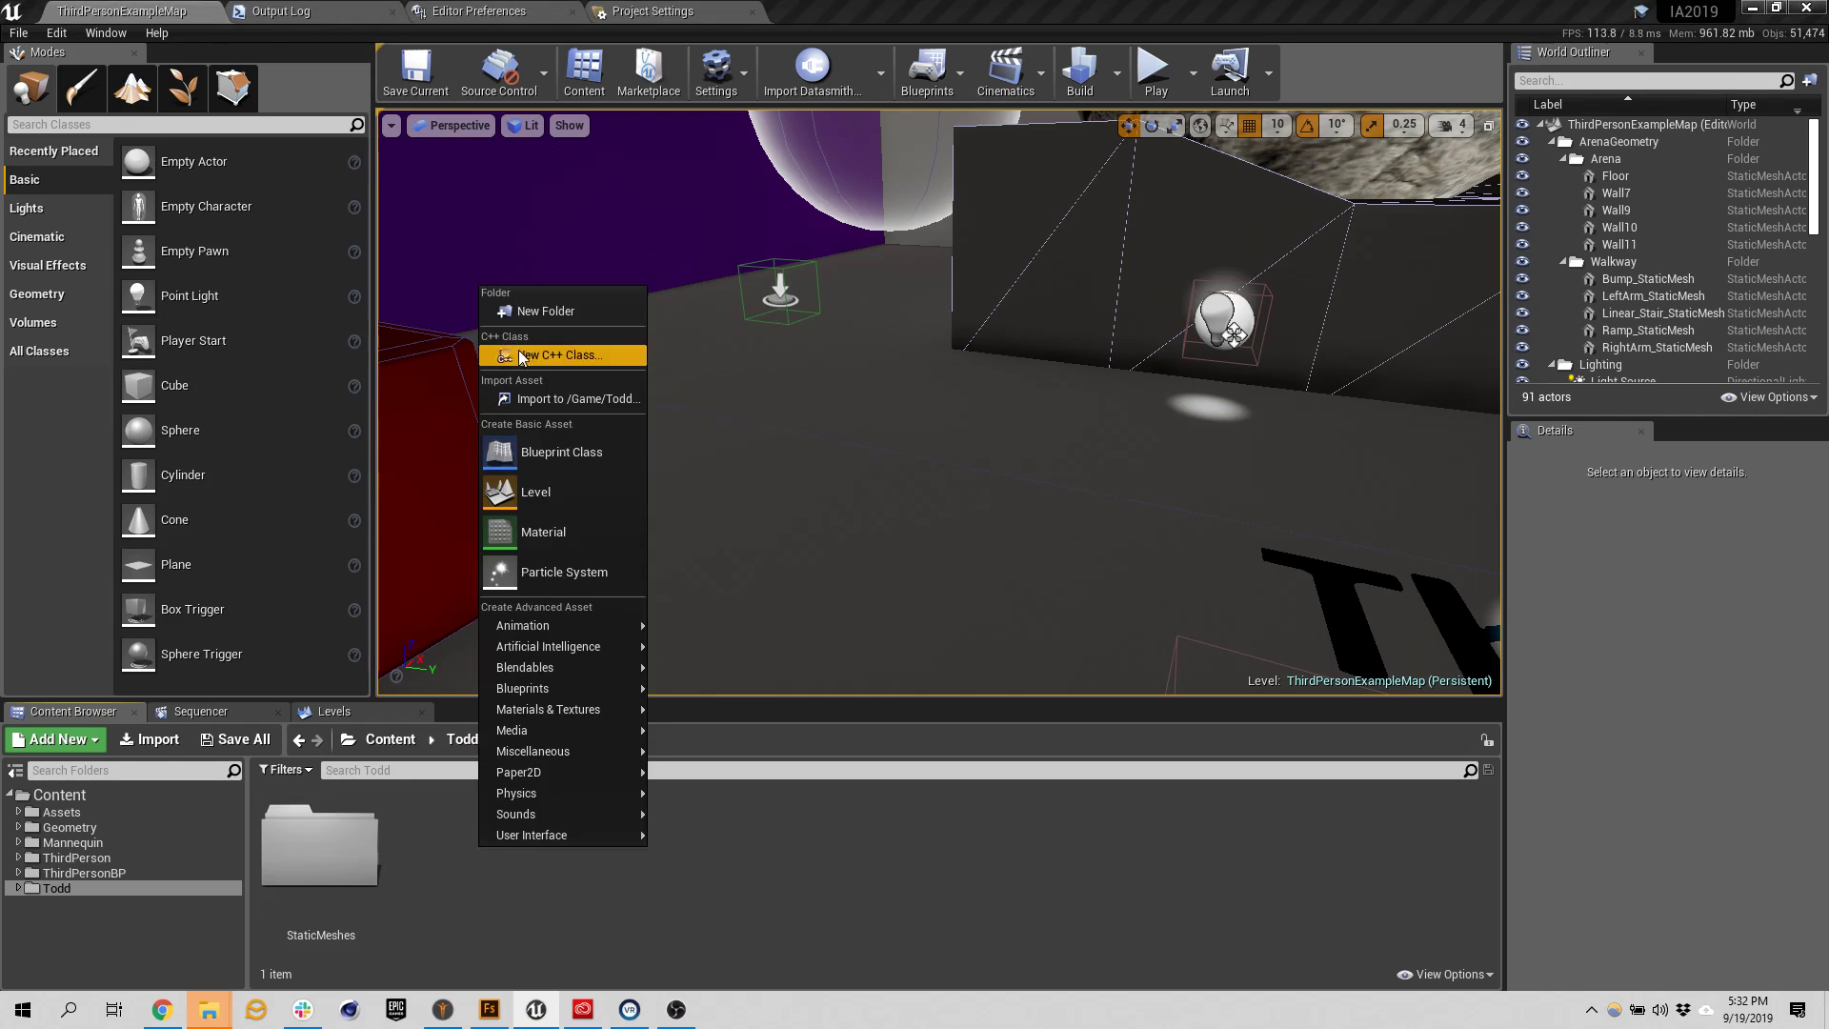
pyautogui.click(545, 311)
pyautogui.write('S')
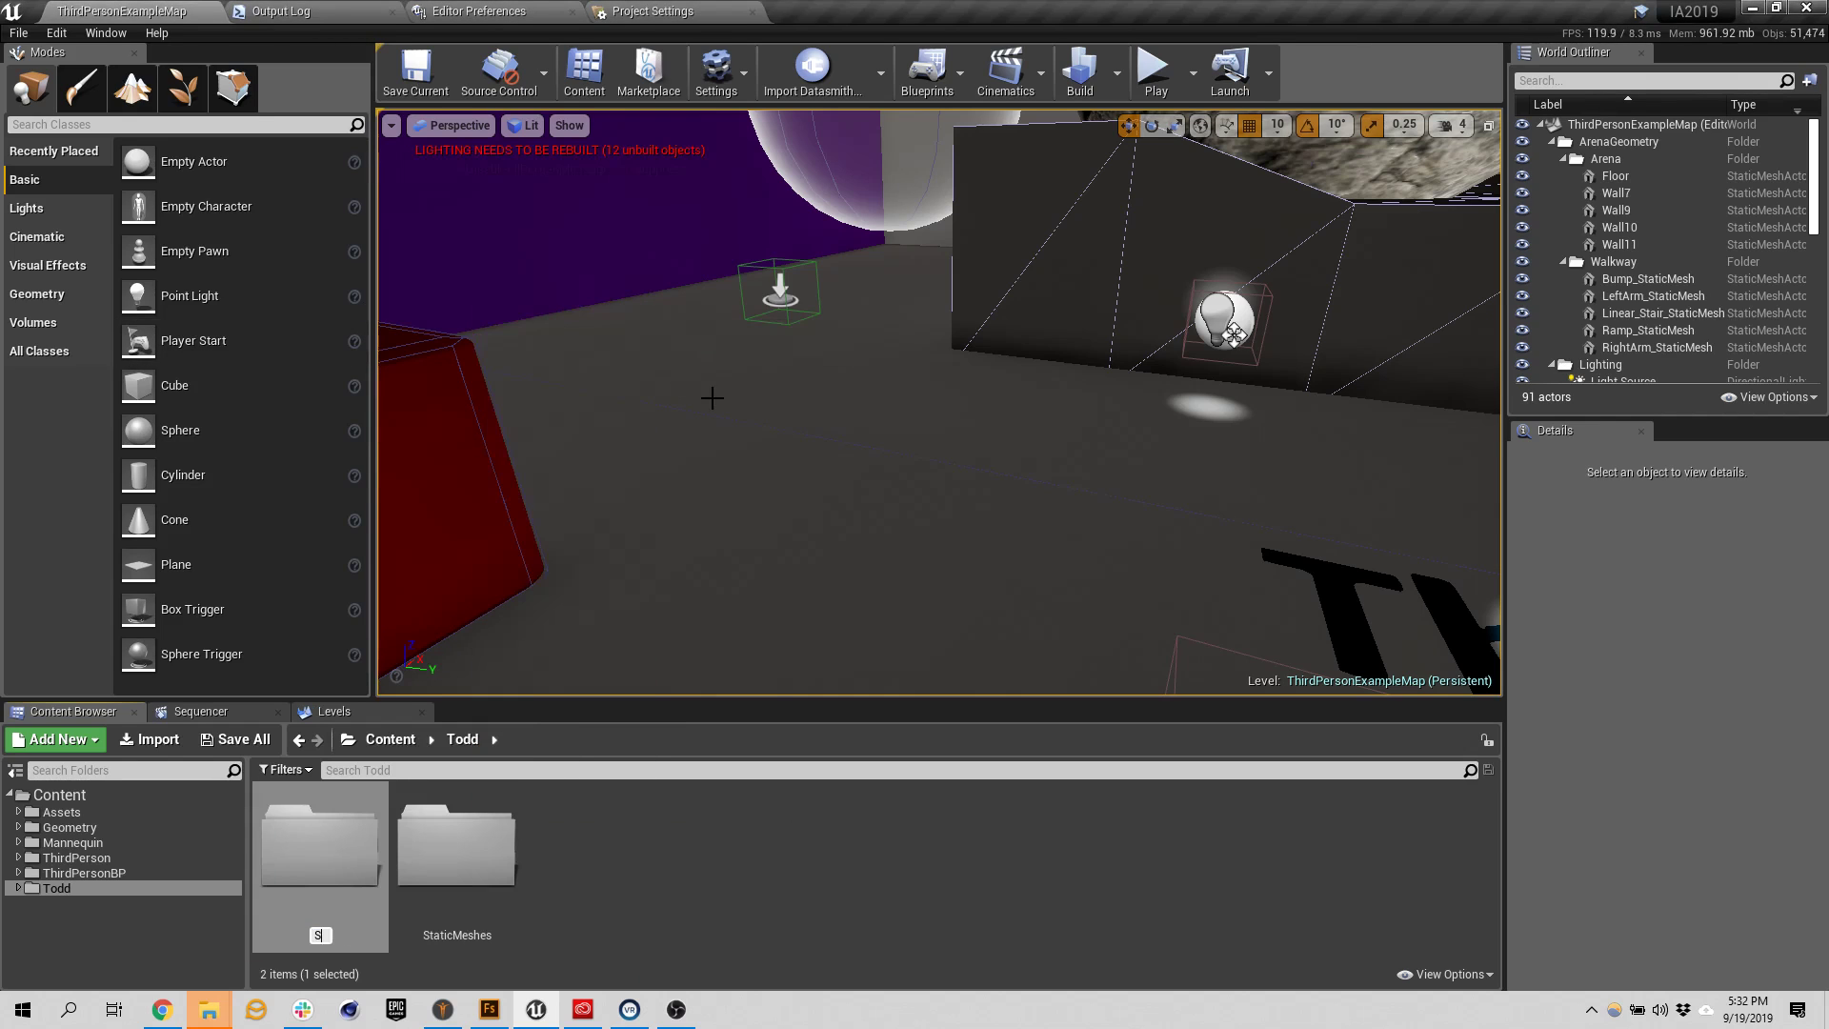
pyautogui.write('keletalMeshes')
pyautogui.press('Return')
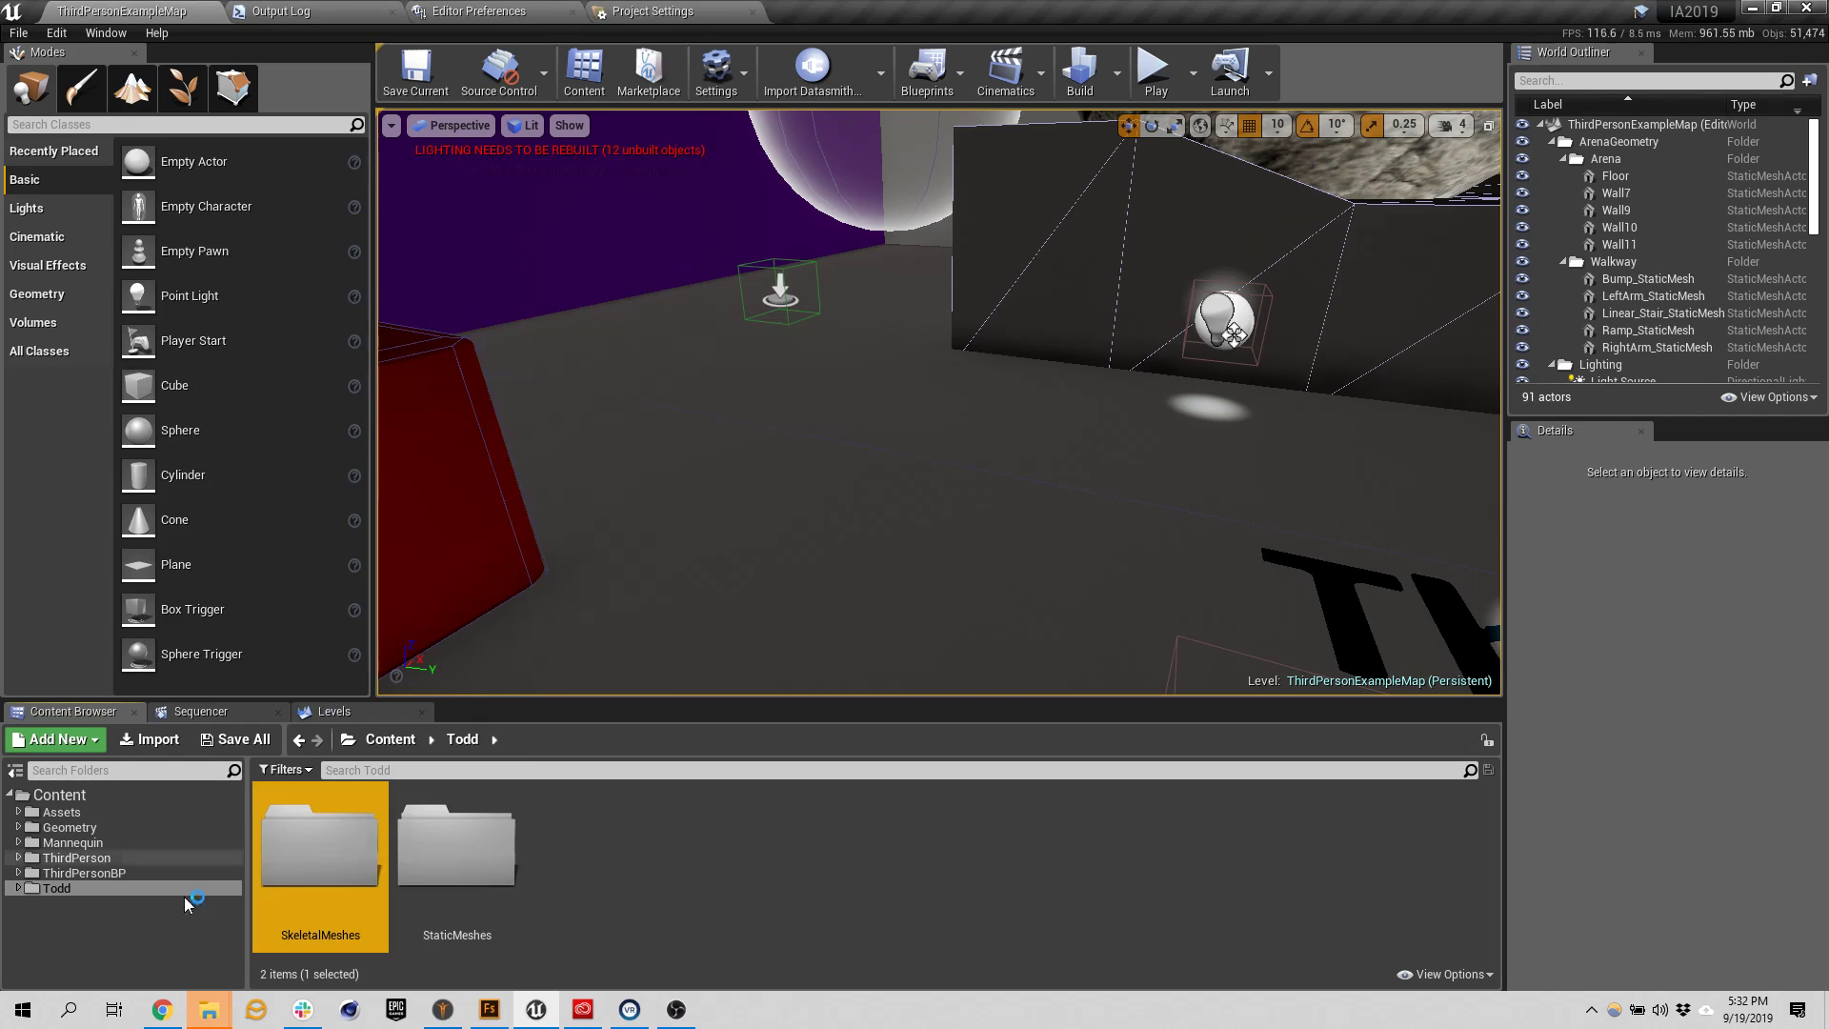
pyautogui.click(123, 889)
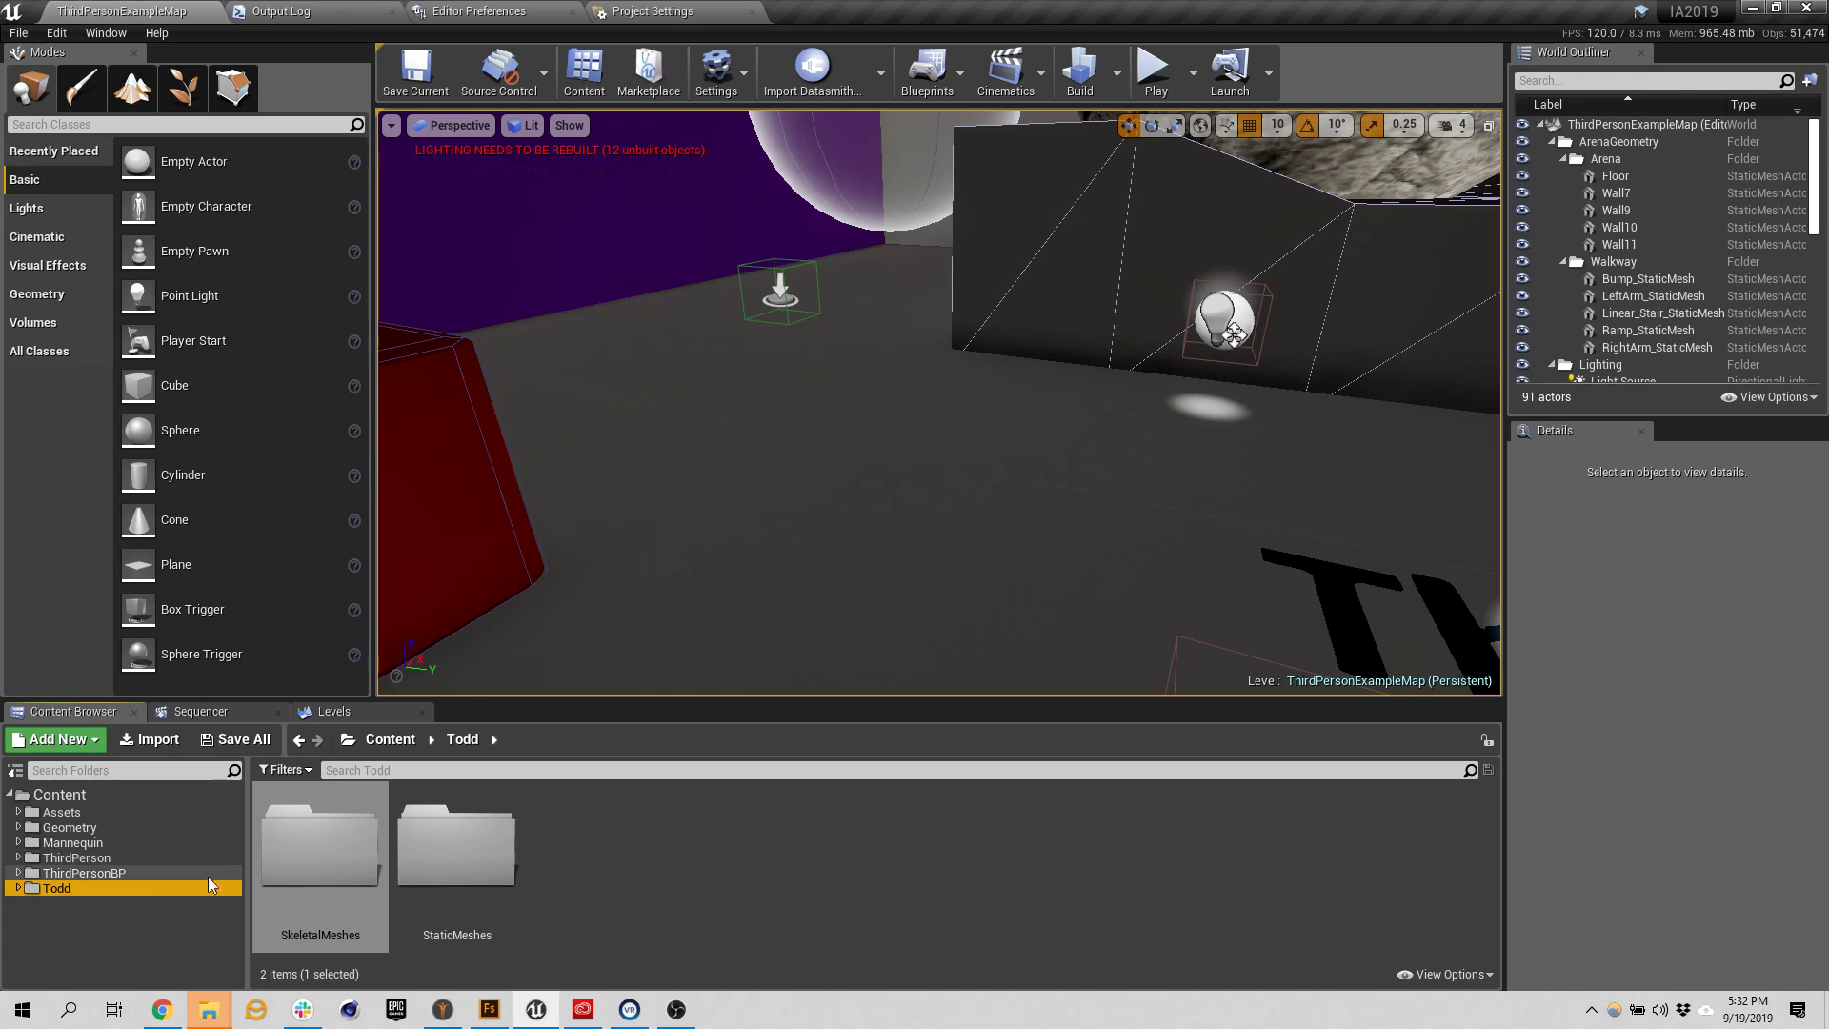
pyautogui.moveTo(64, 895); pyautogui.dragTo(68, 817)
pyautogui.press('Escape')
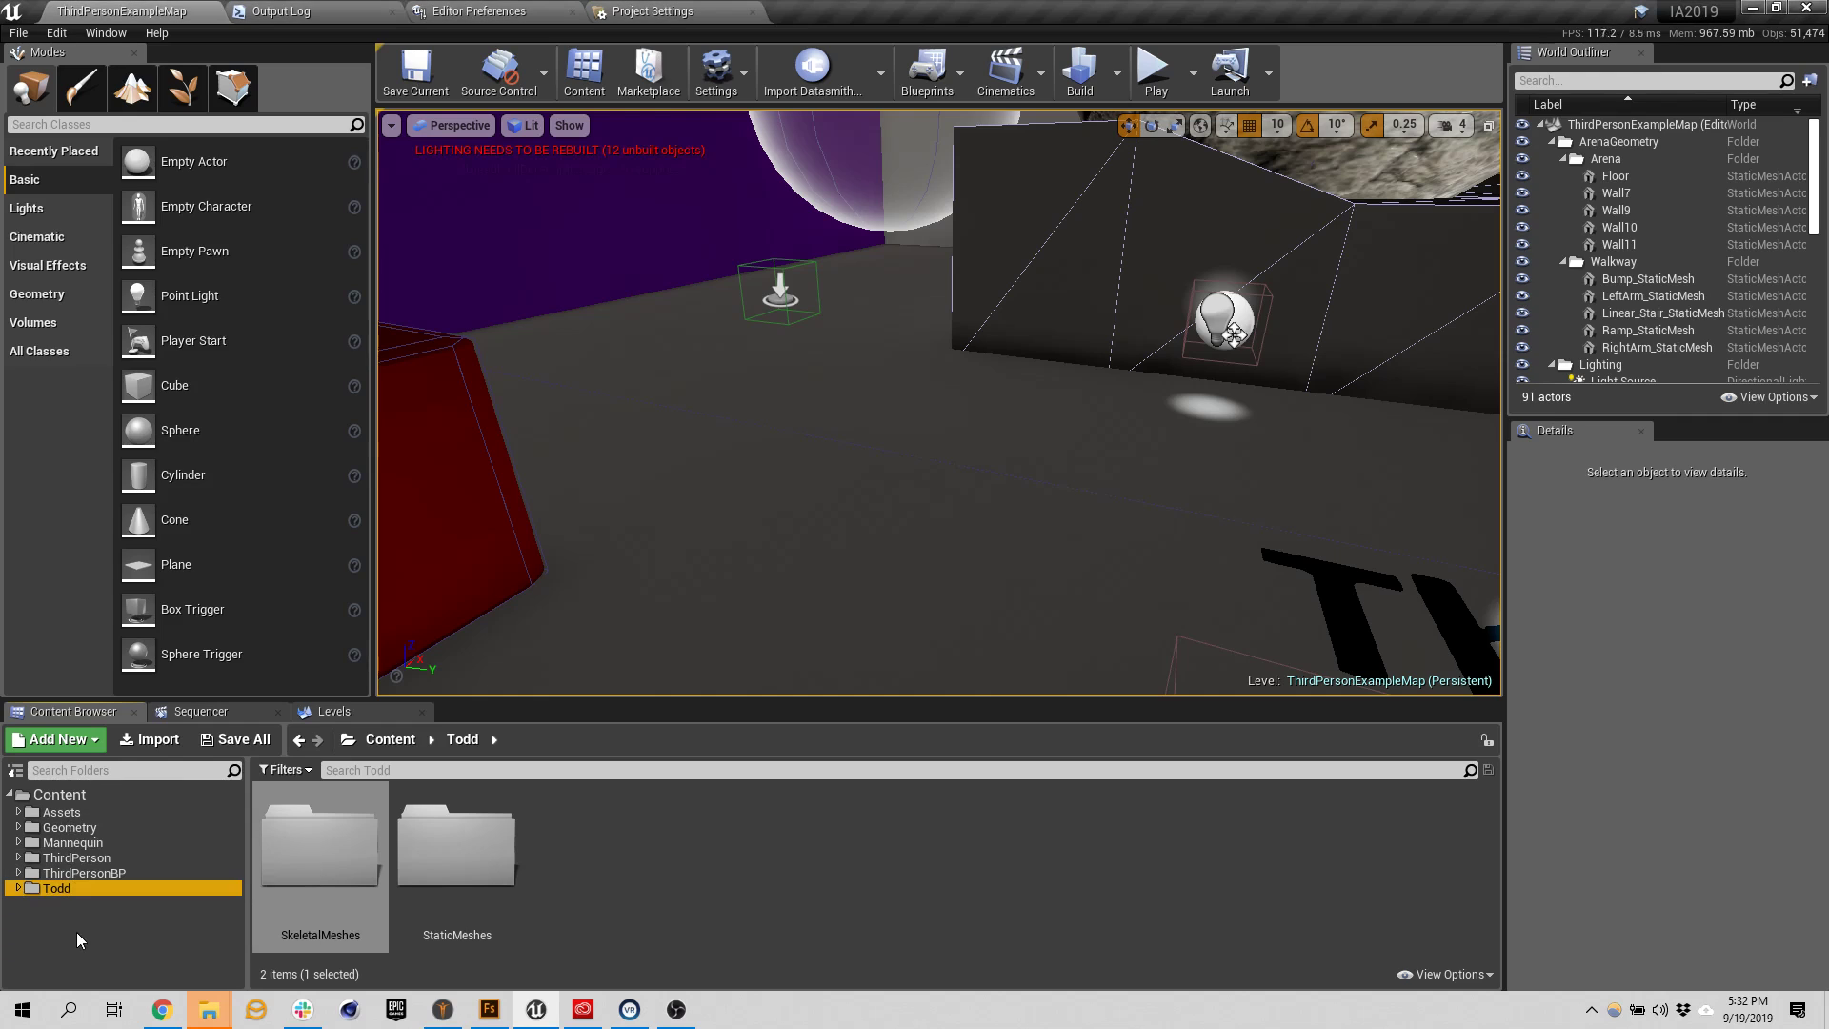
# Create a folder named ClassFolder directly under Content
pyautogui.click(59, 795)
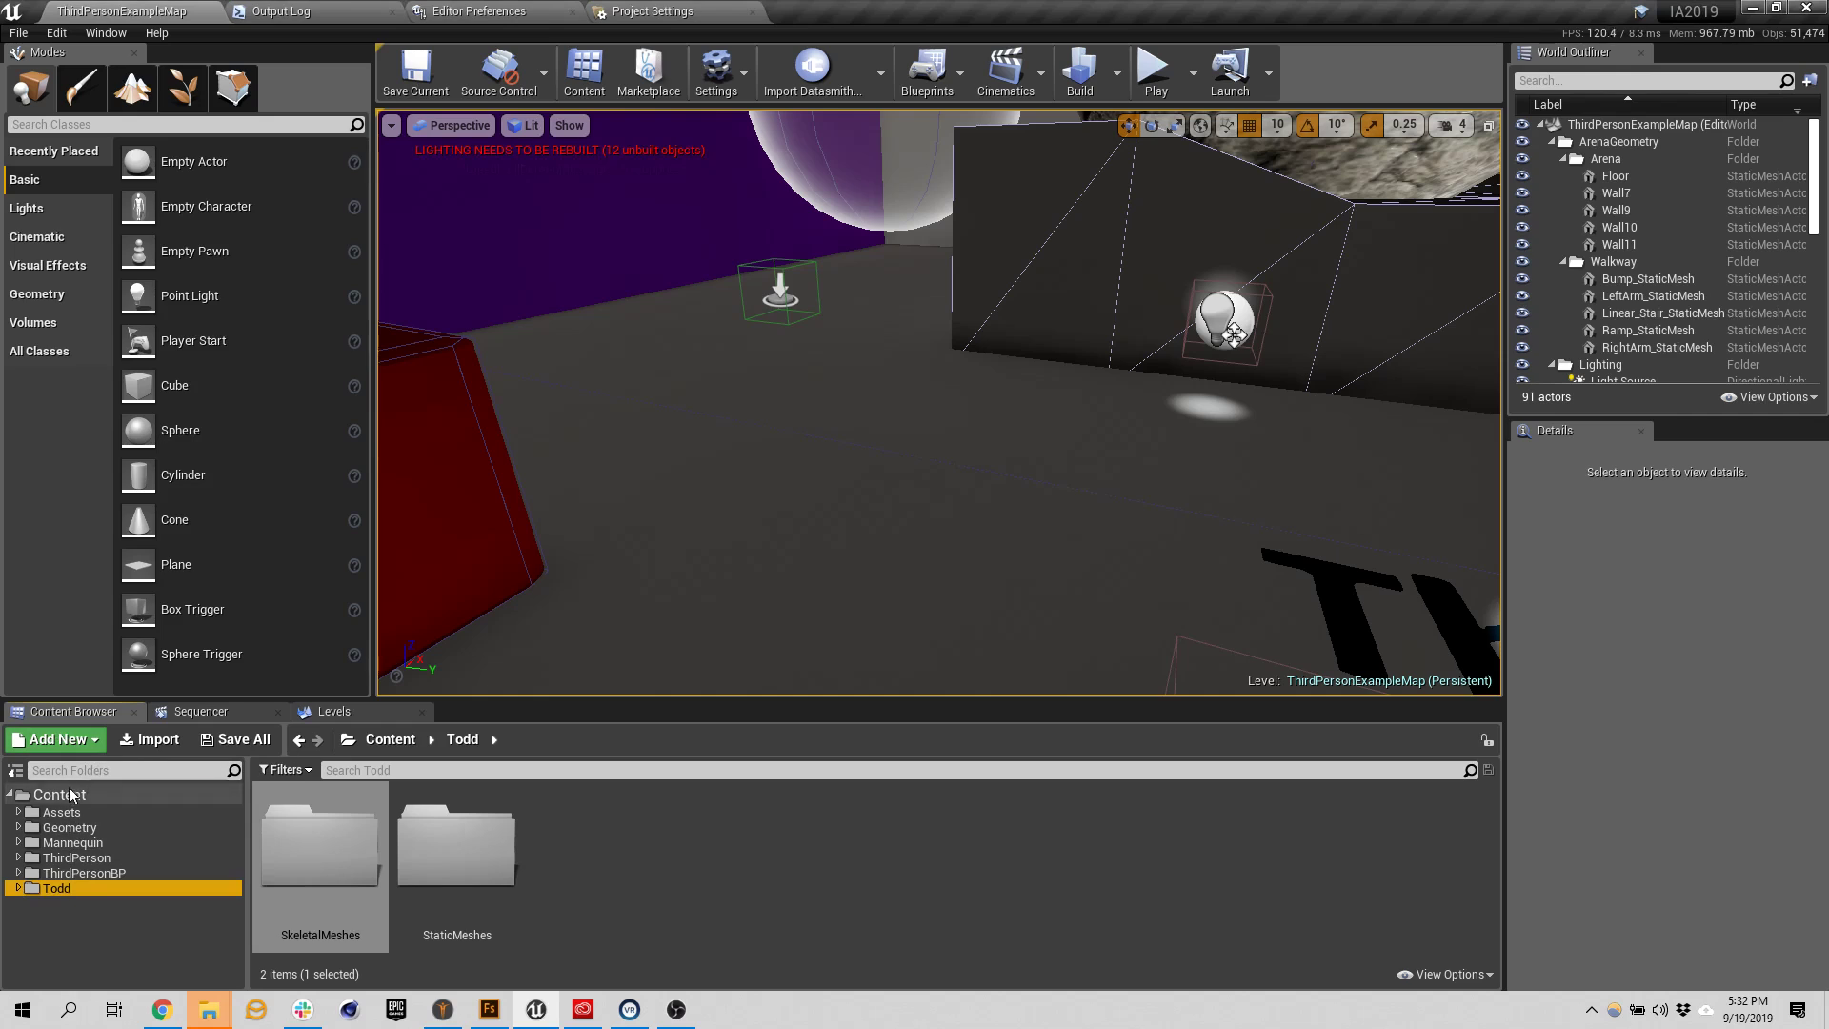
pyautogui.rightClick(1153, 843)
pyautogui.click(1208, 306)
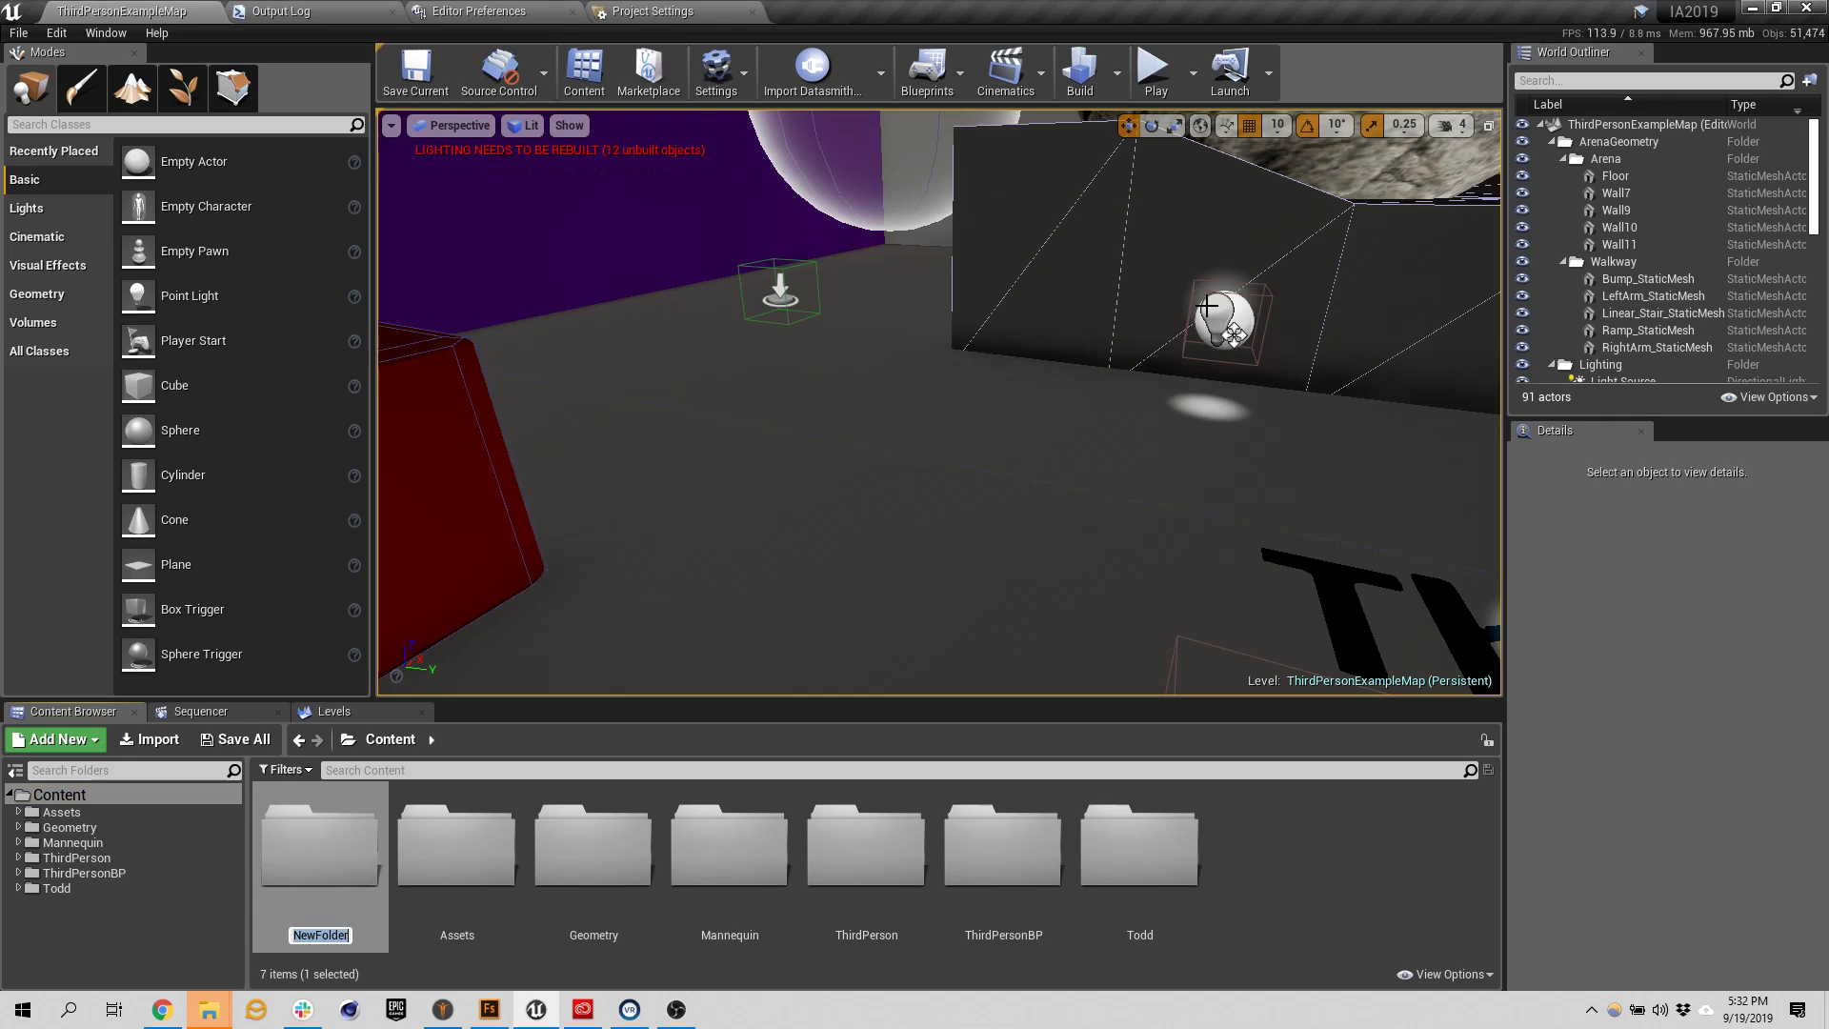
pyautogui.write('ClassFolder')
pyautogui.press('Return')
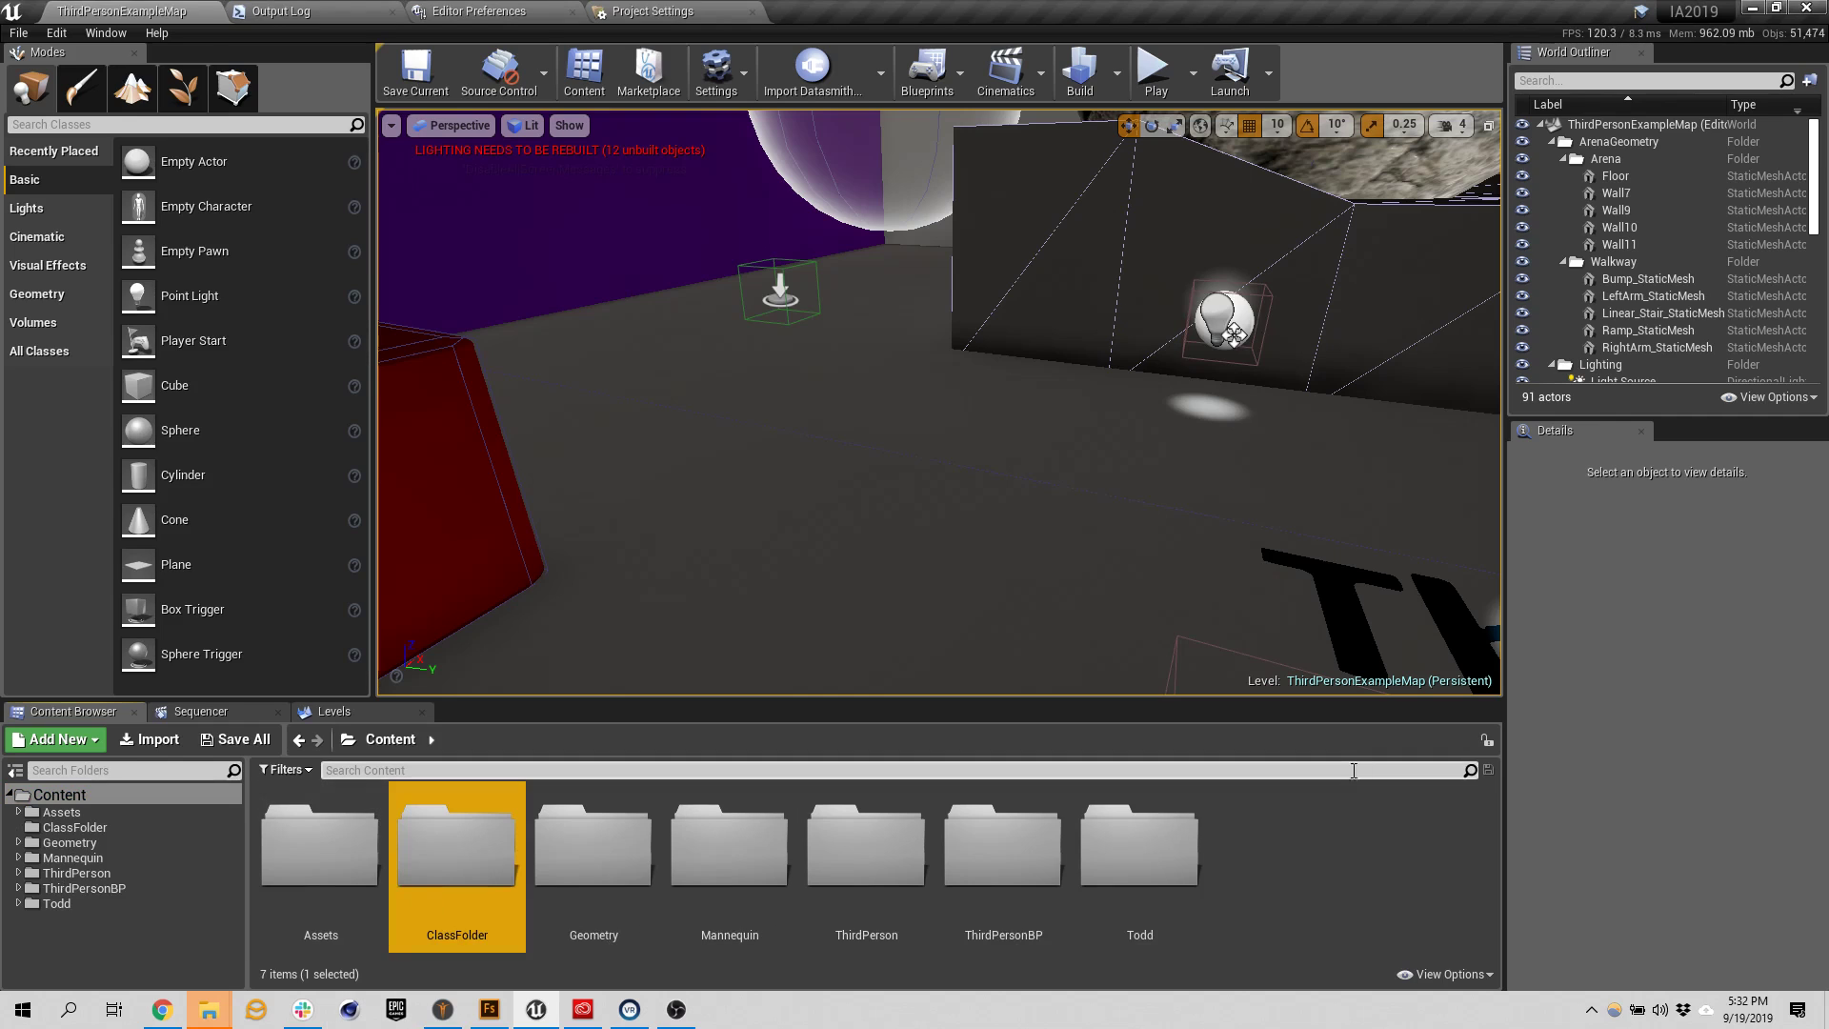
# Move the personal folder into ClassFolder and display the contents of ClassFolder
pyautogui.moveTo(1171, 860); pyautogui.dragTo(438, 876)
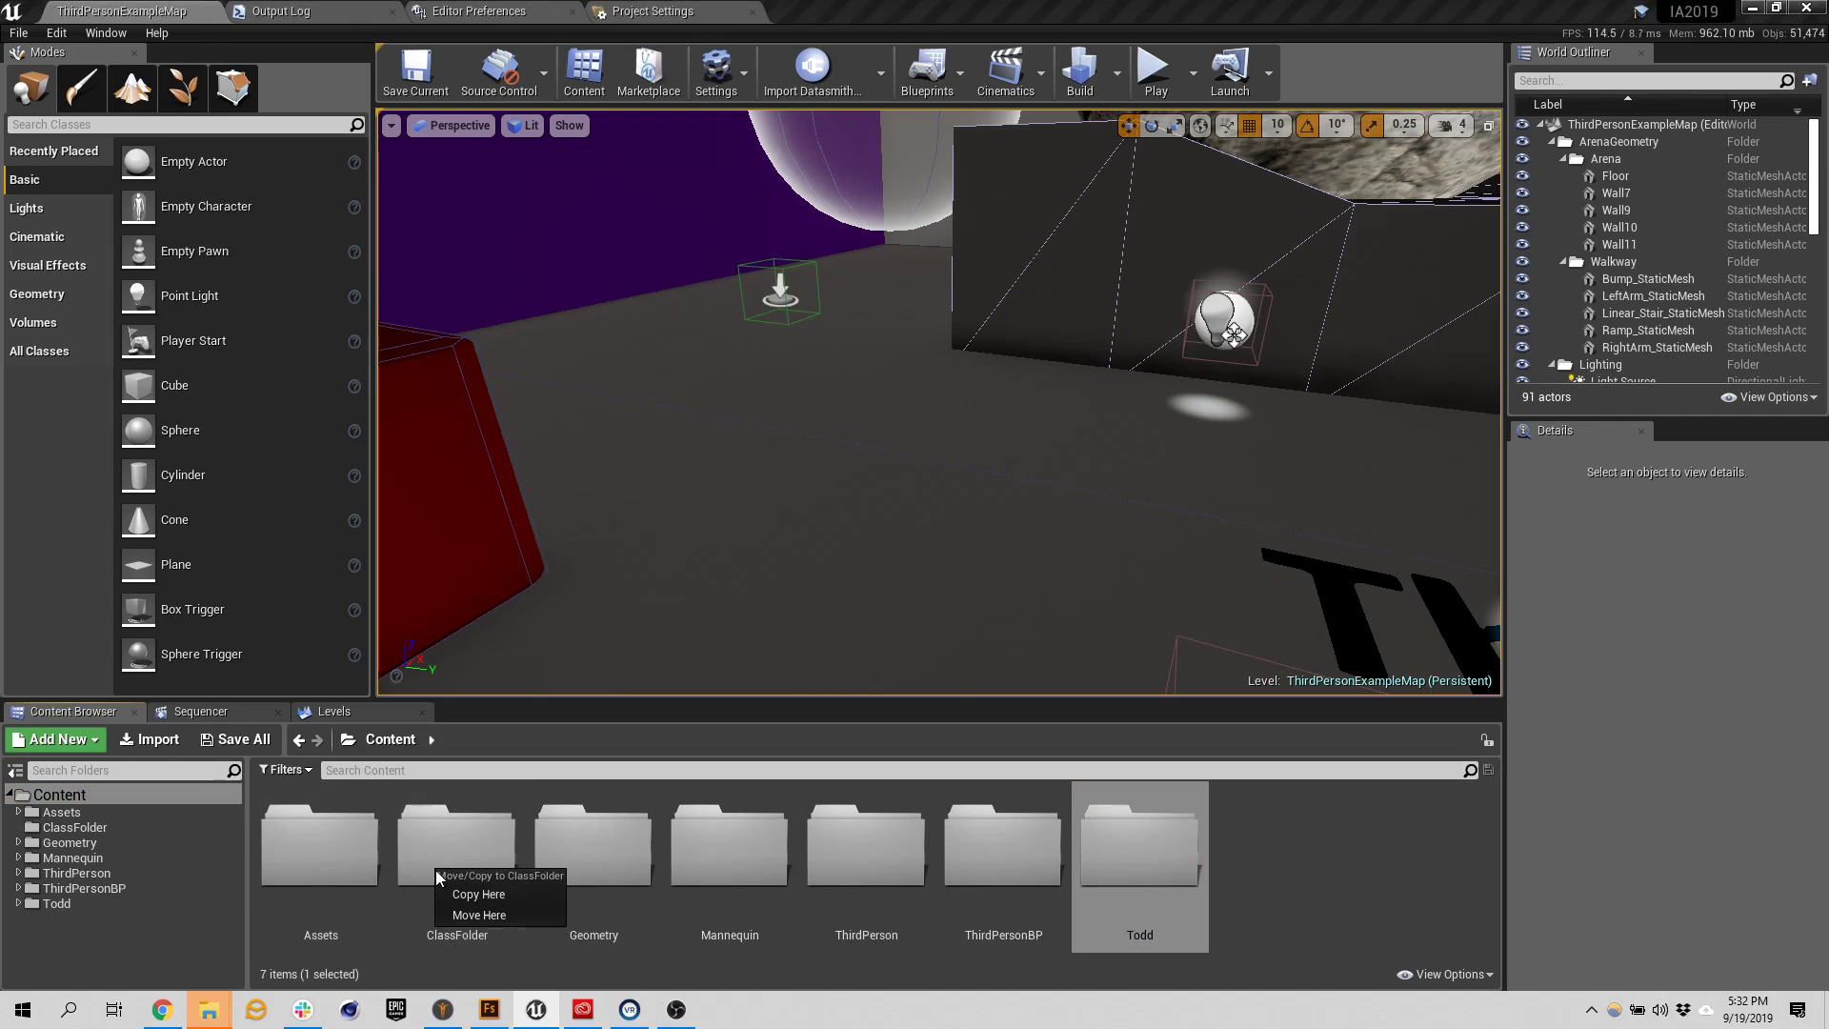
pyautogui.click(478, 914)
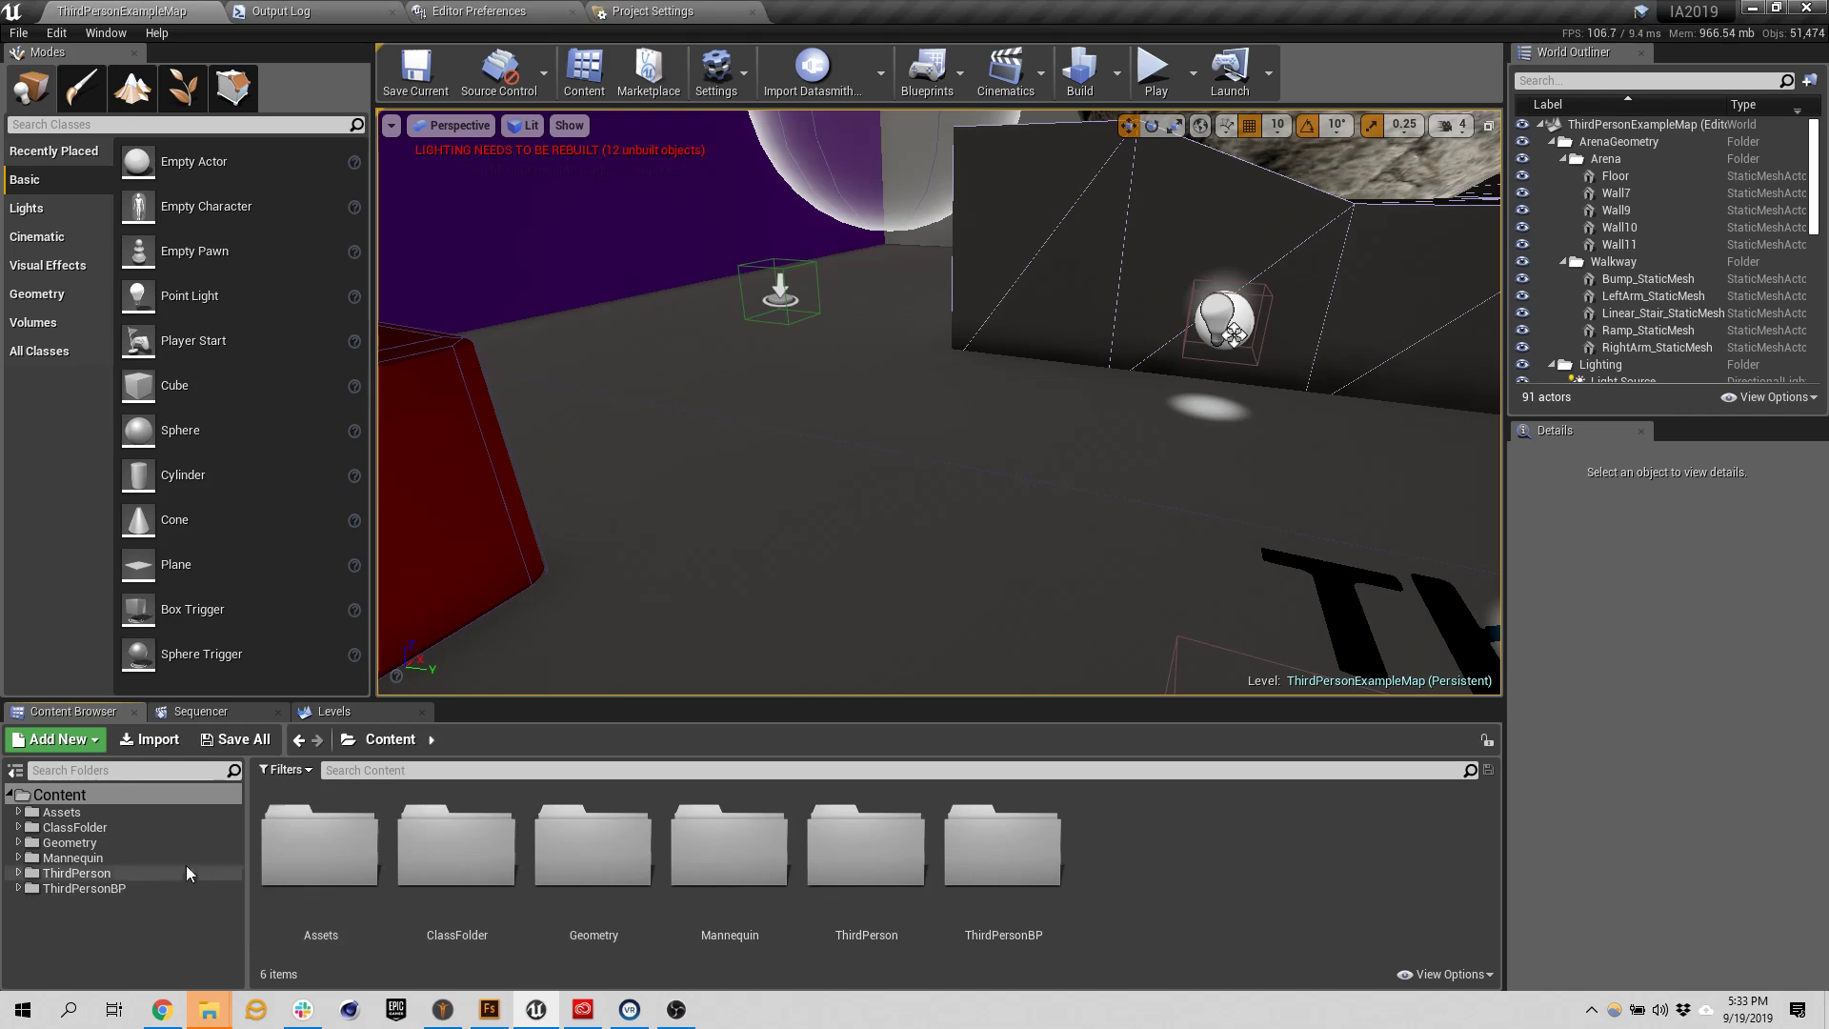
pyautogui.click(19, 827)
pyautogui.click(67, 827)
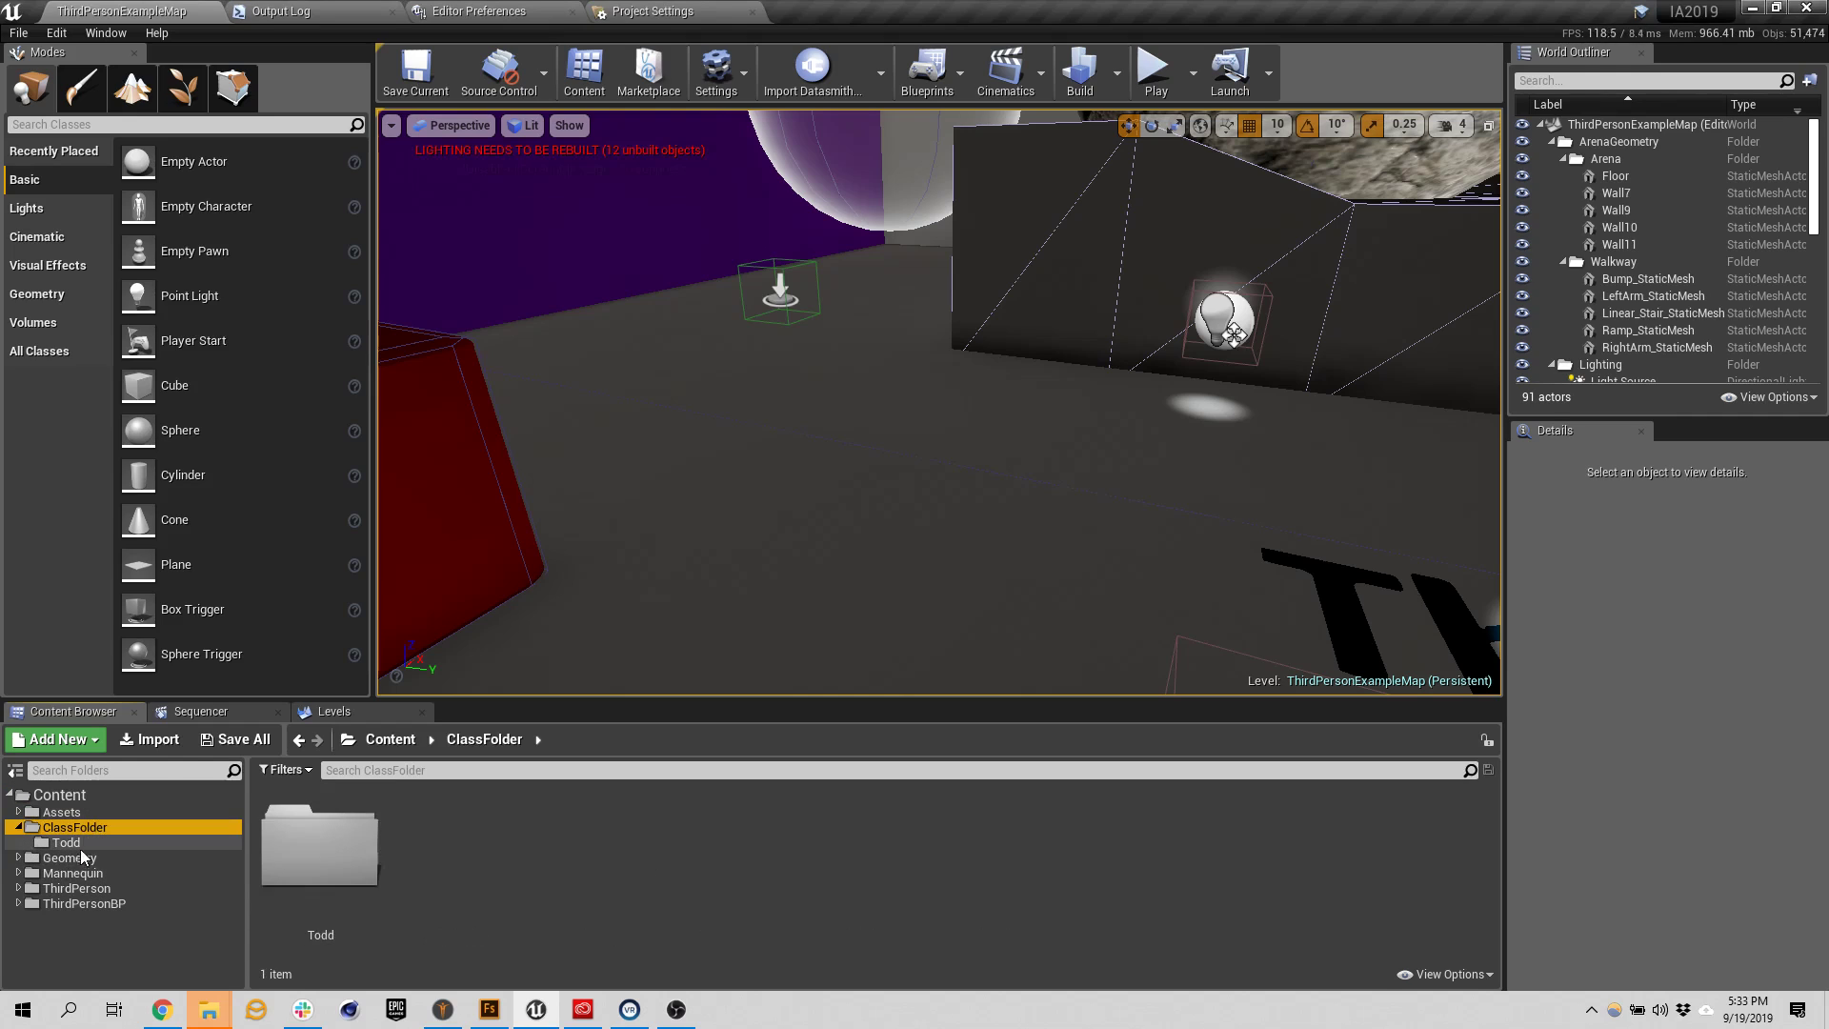
# Create a subfolder named SkeletalMeshes inside the personal folder that is now under ClassFolder
pyautogui.doubleClick(358, 838)
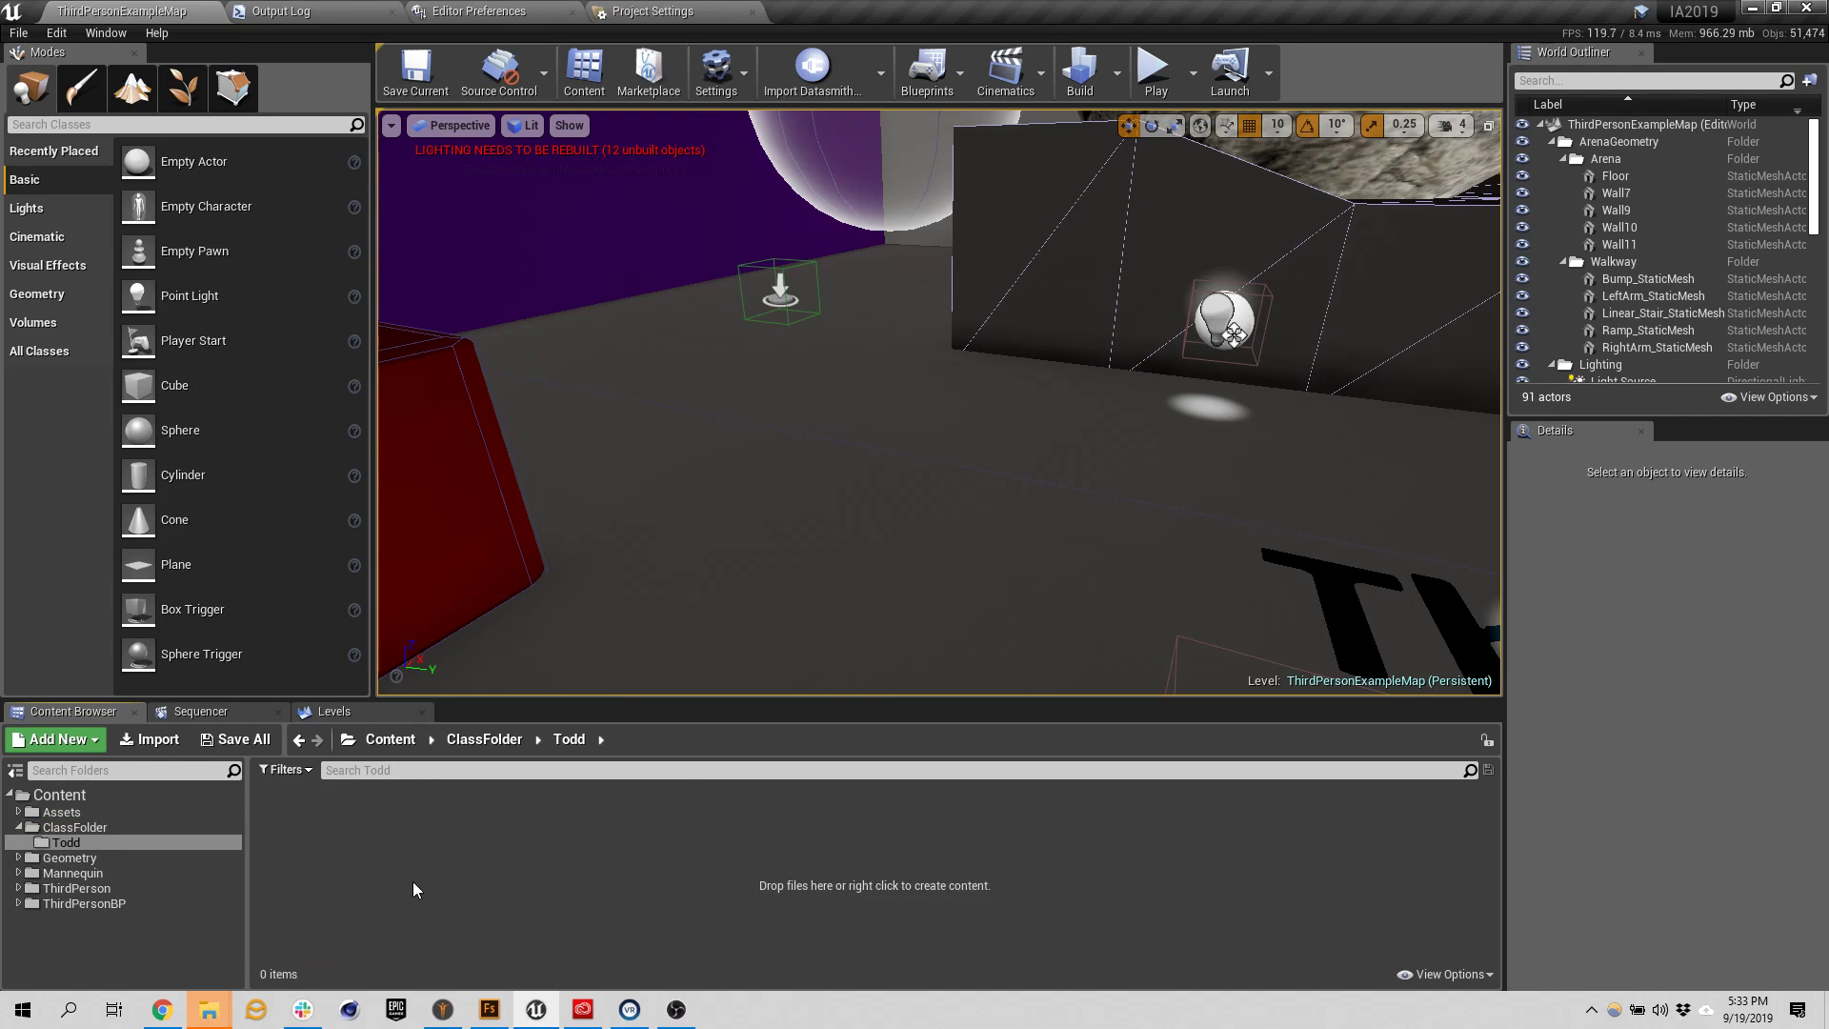
pyautogui.rightClick(450, 857)
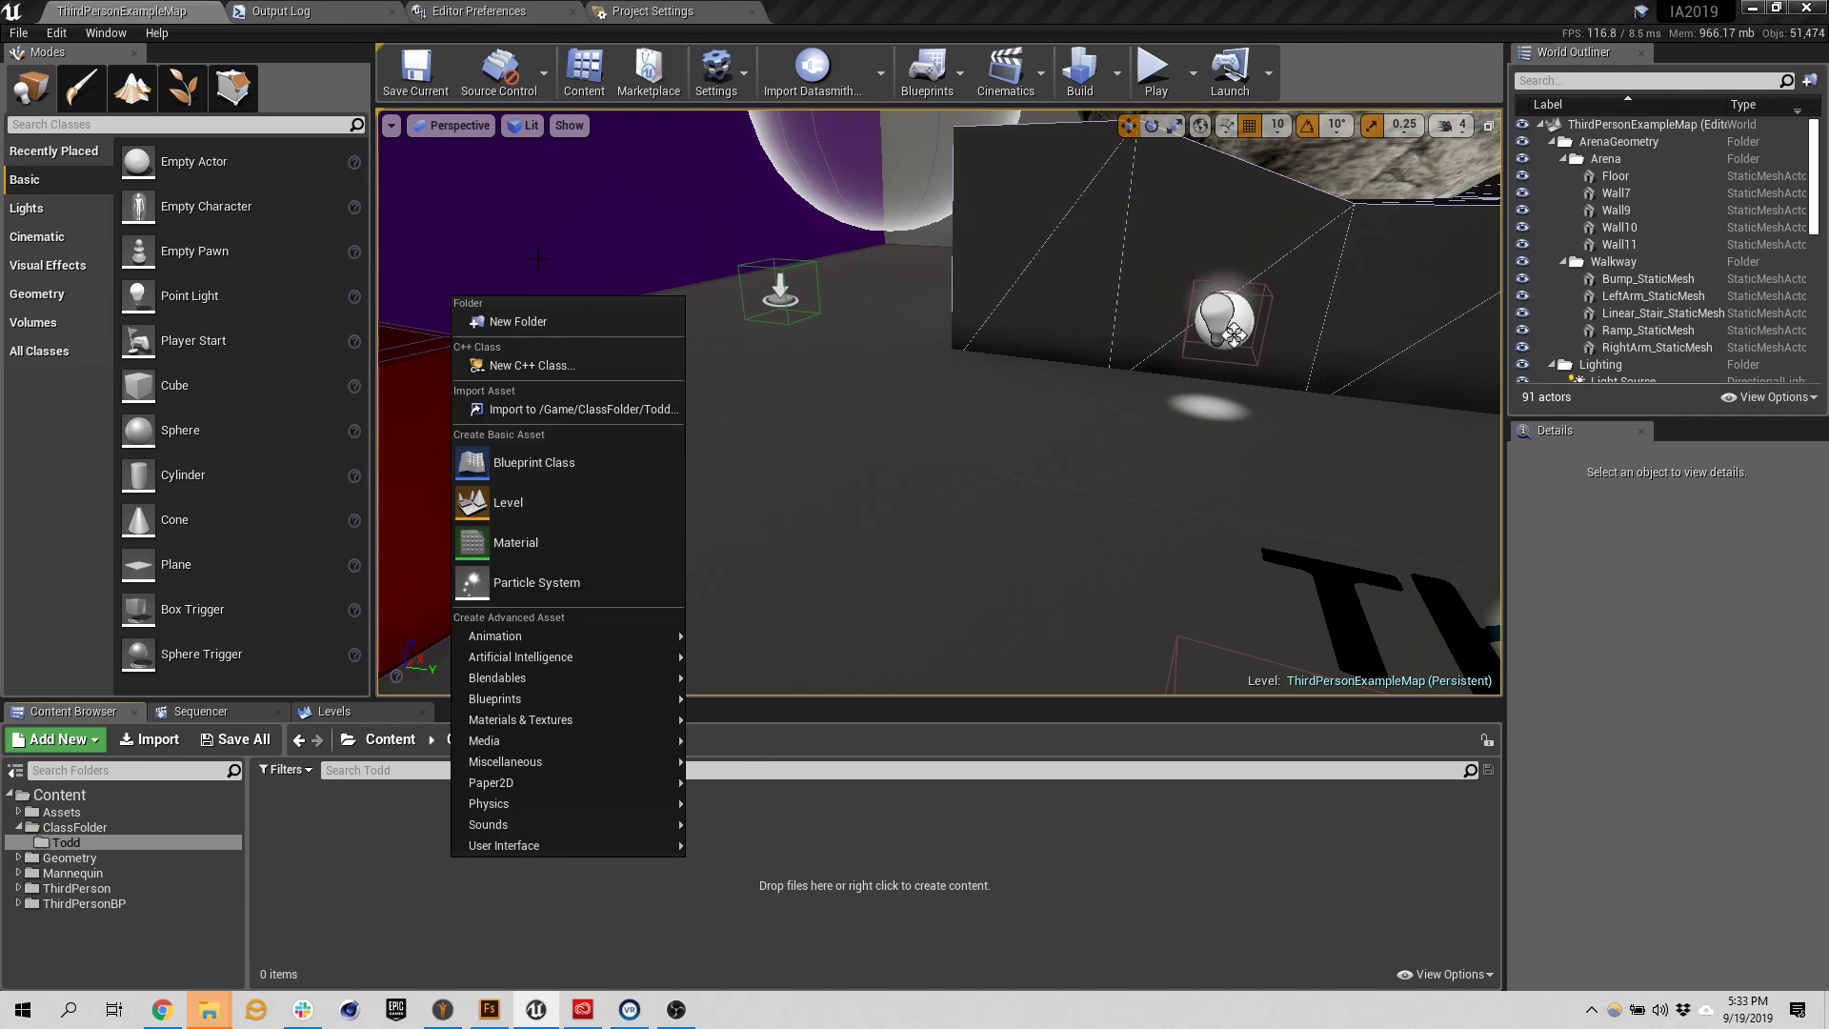
pyautogui.click(558, 318)
pyautogui.write('Skele')
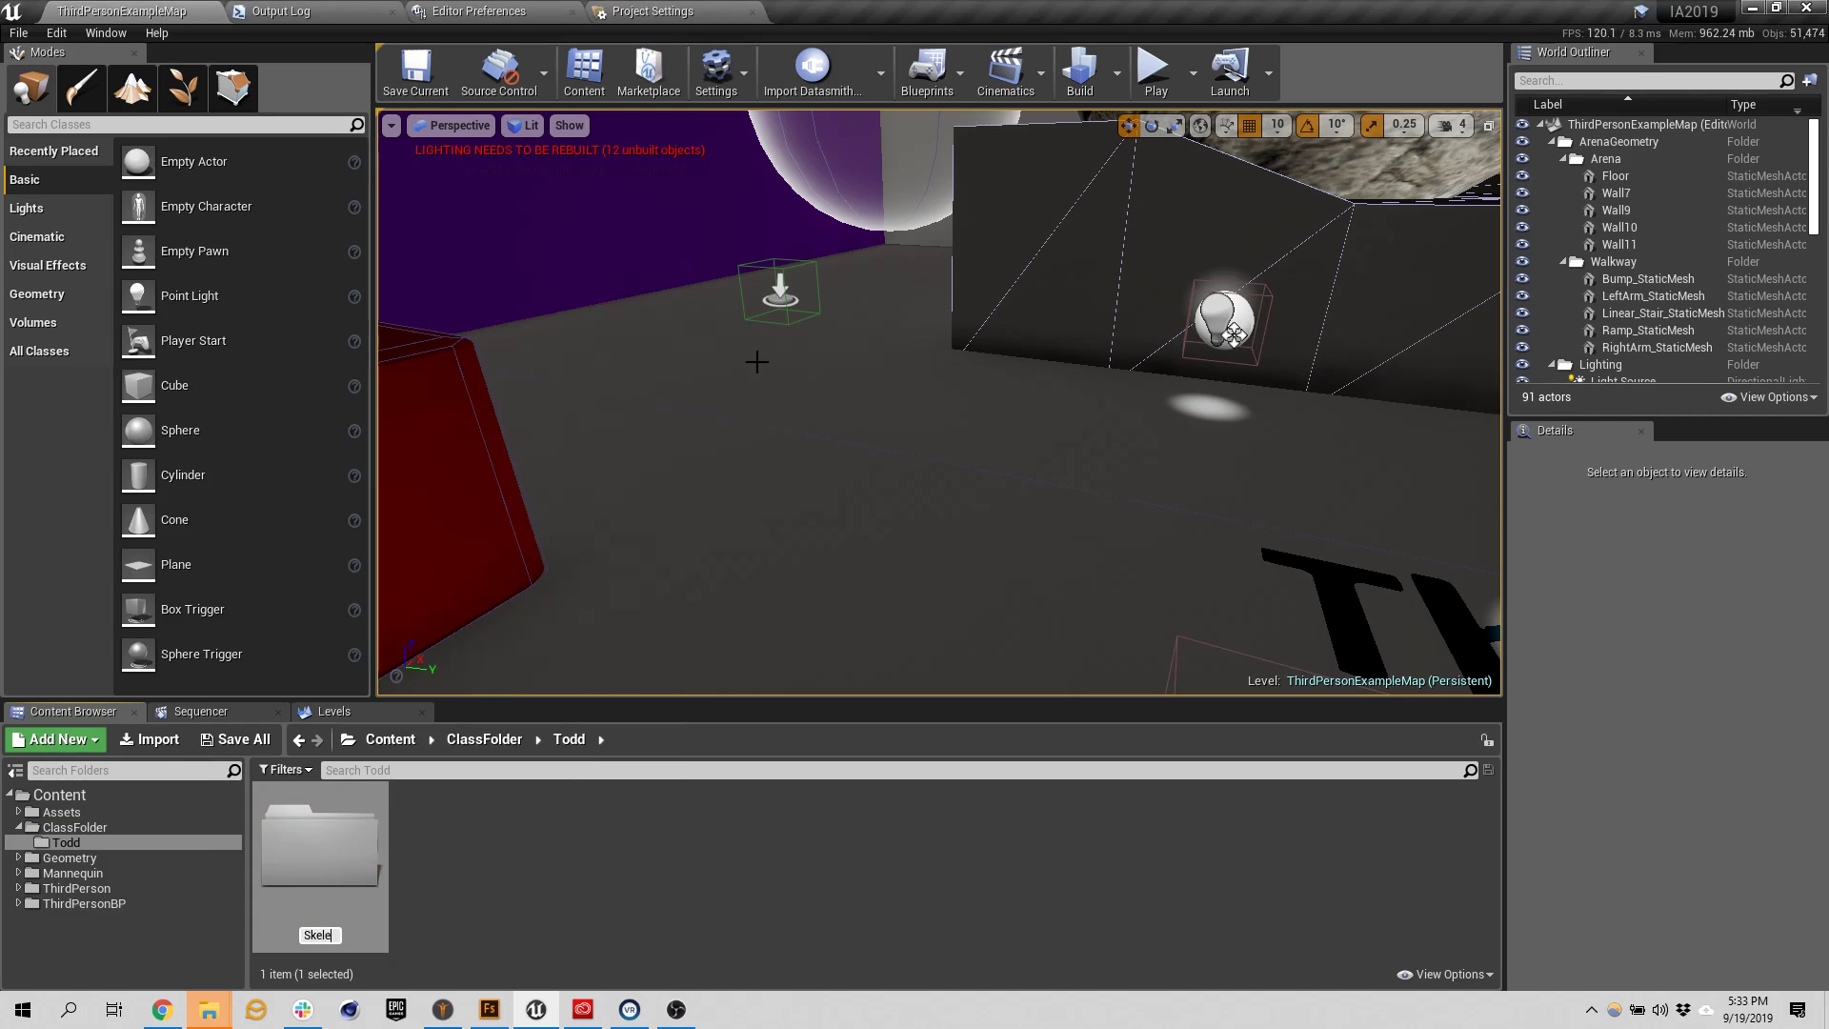
pyautogui.write('talMeshes')
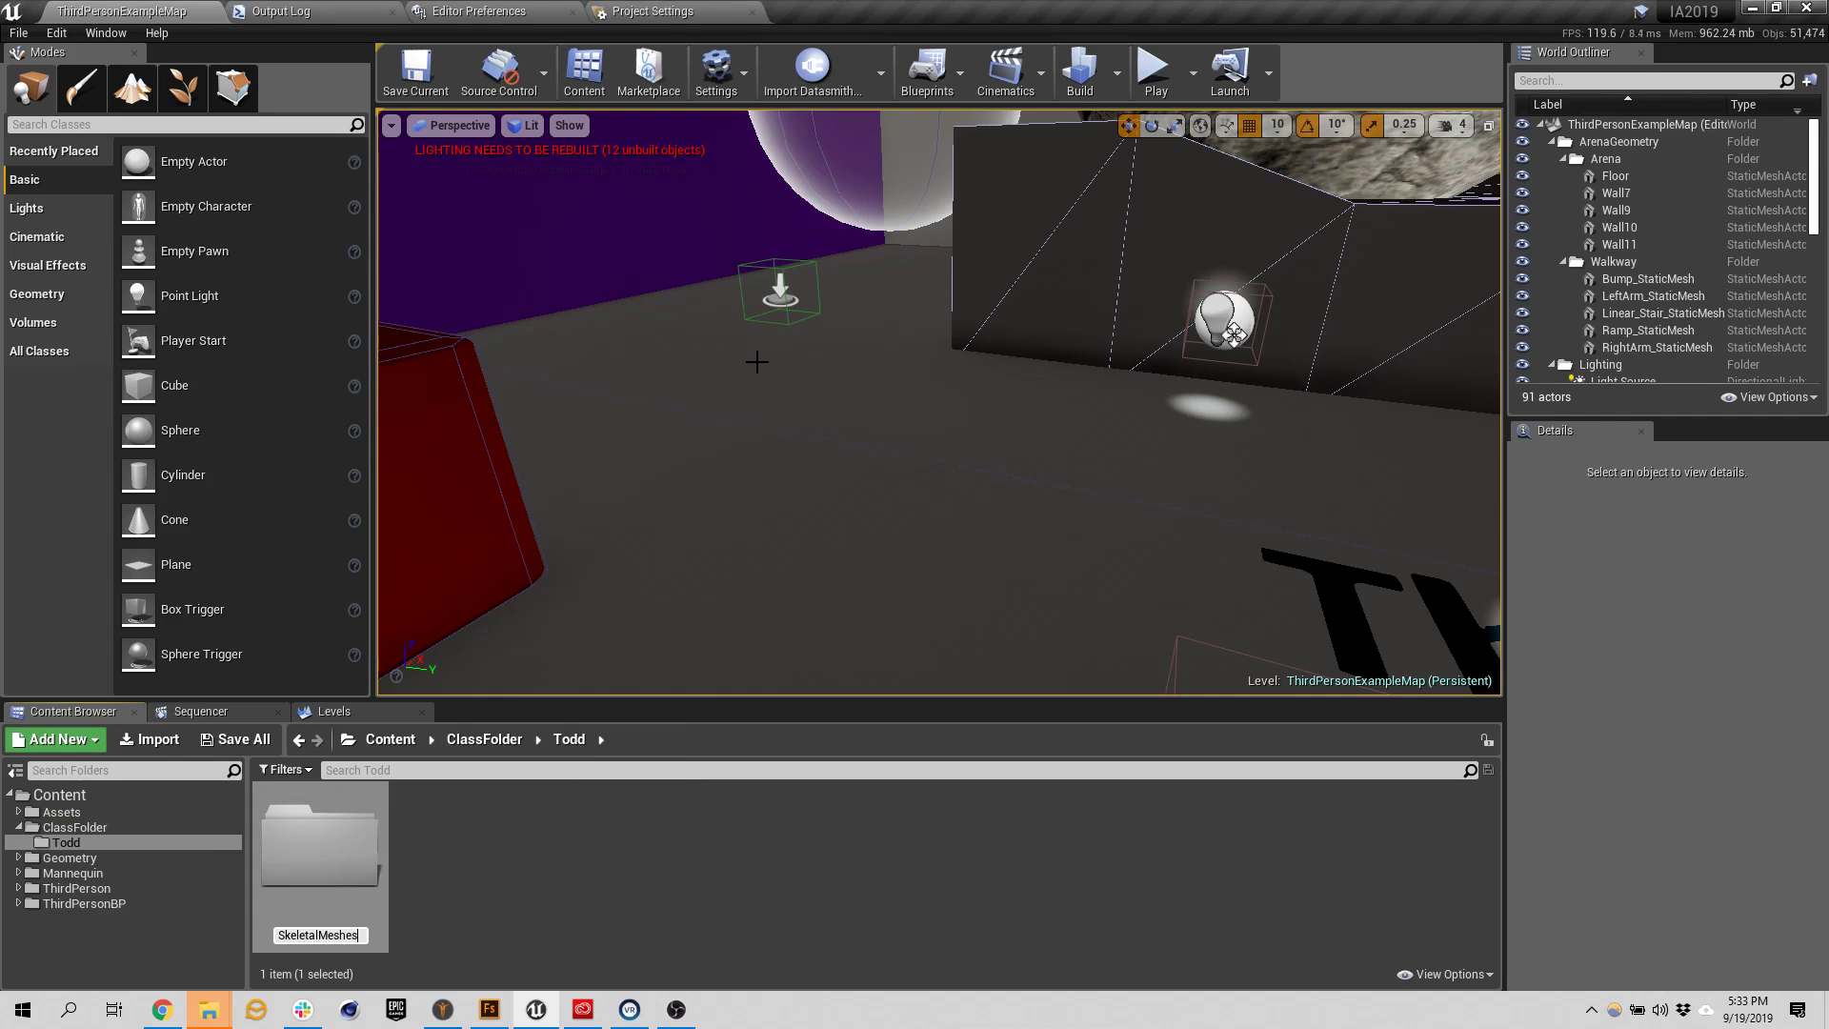
pyautogui.press('Return')
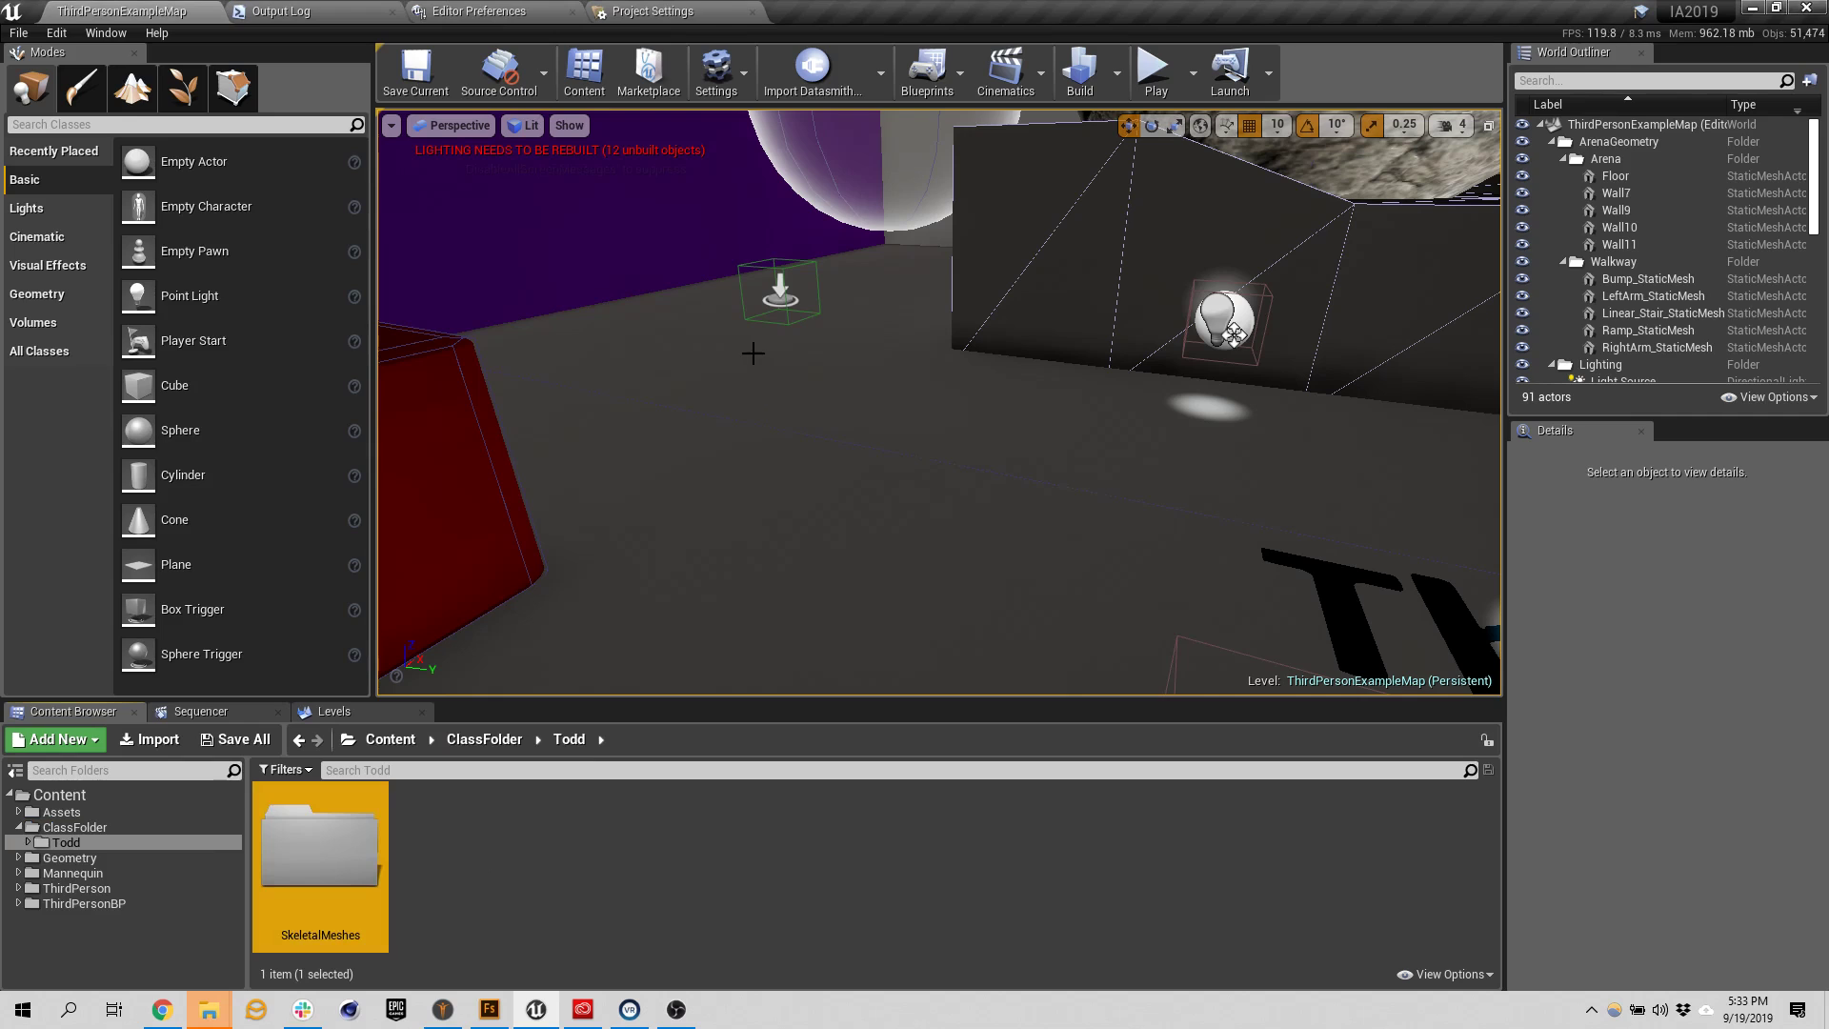
# Create a subfolder named HatGuyMcGee inside SkeletalMeshes, checking the exported character's file name in the Downloads folder
pyautogui.doubleClick(369, 838)
pyautogui.rightClick(373, 878)
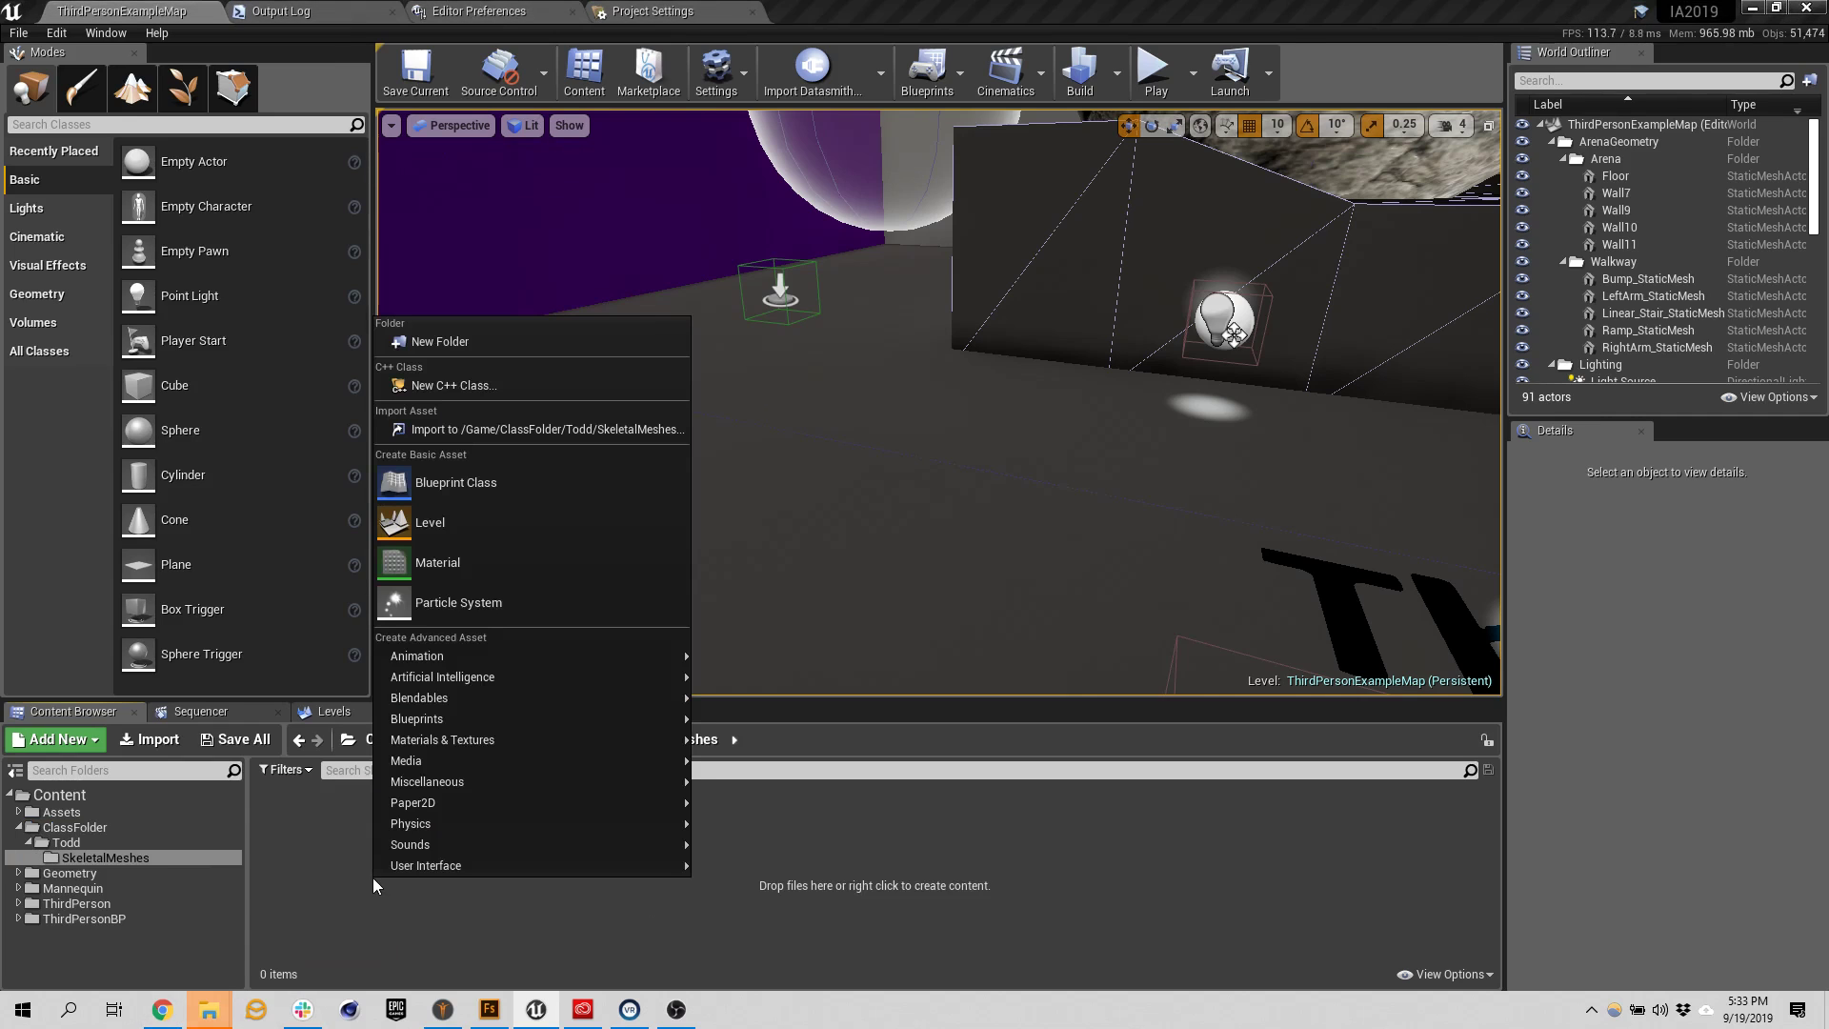
pyautogui.click(488, 343)
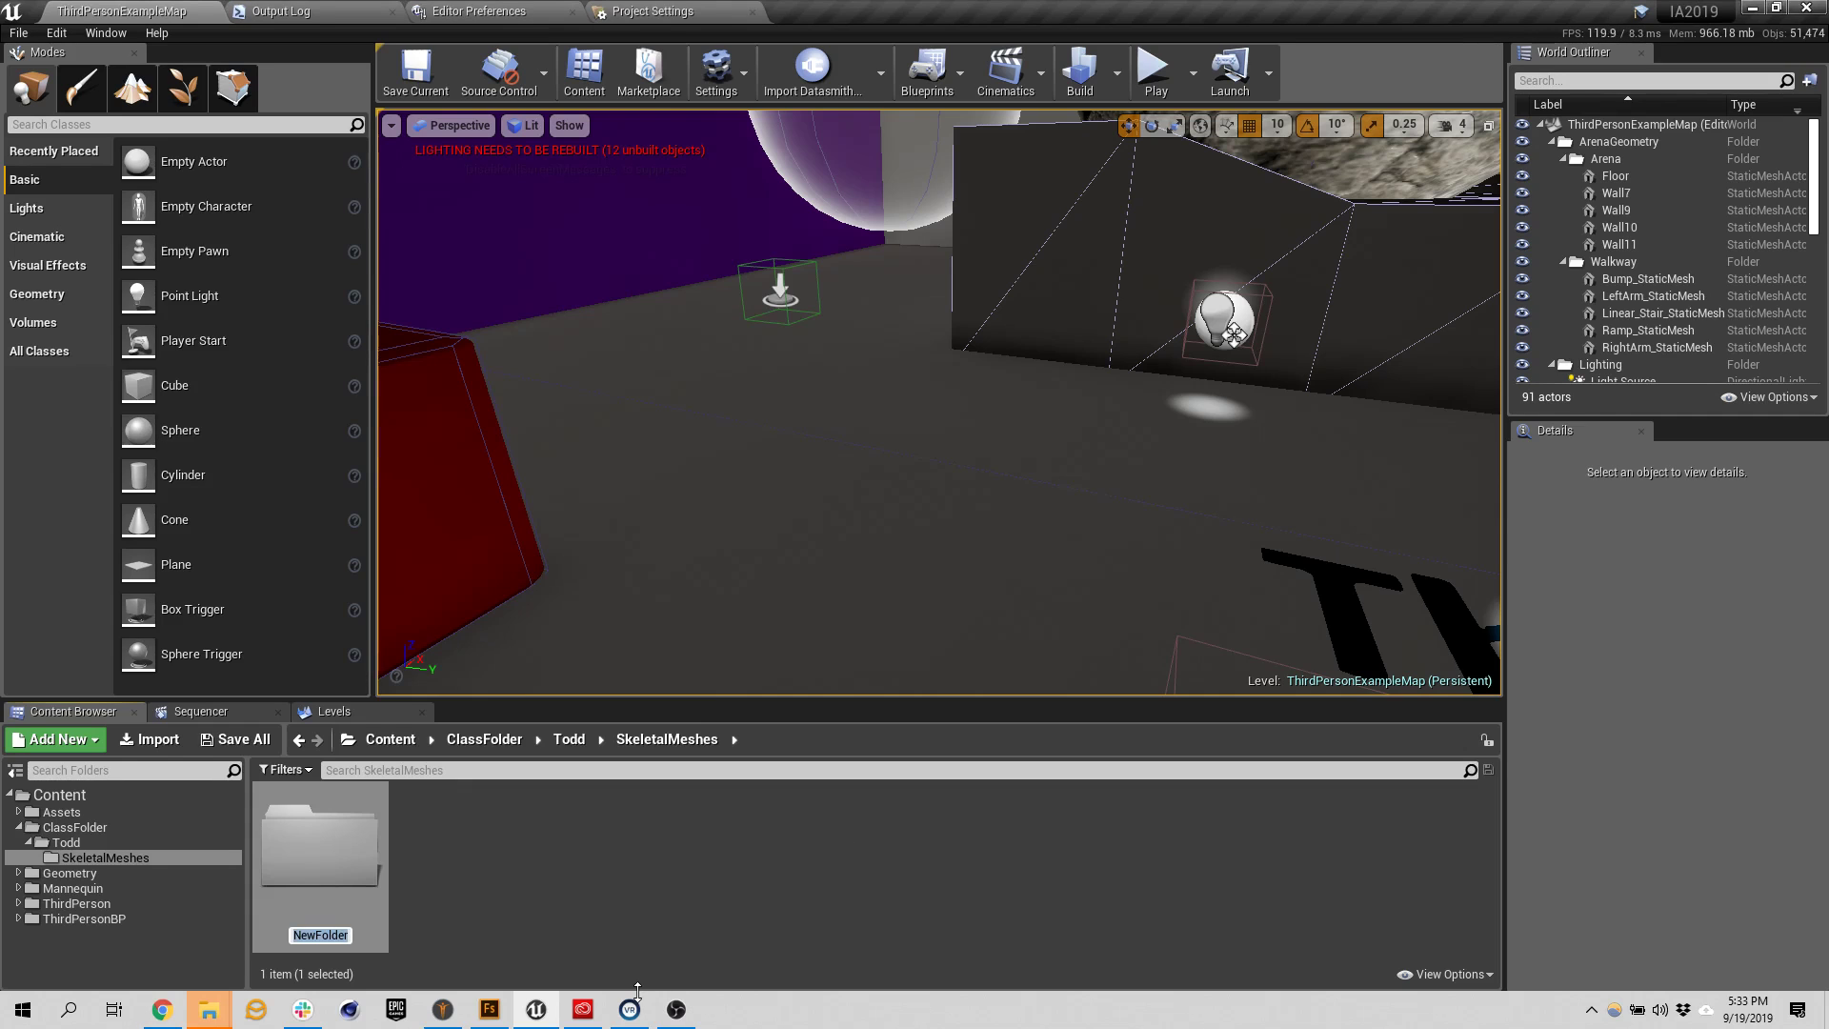
pyautogui.click(209, 1009)
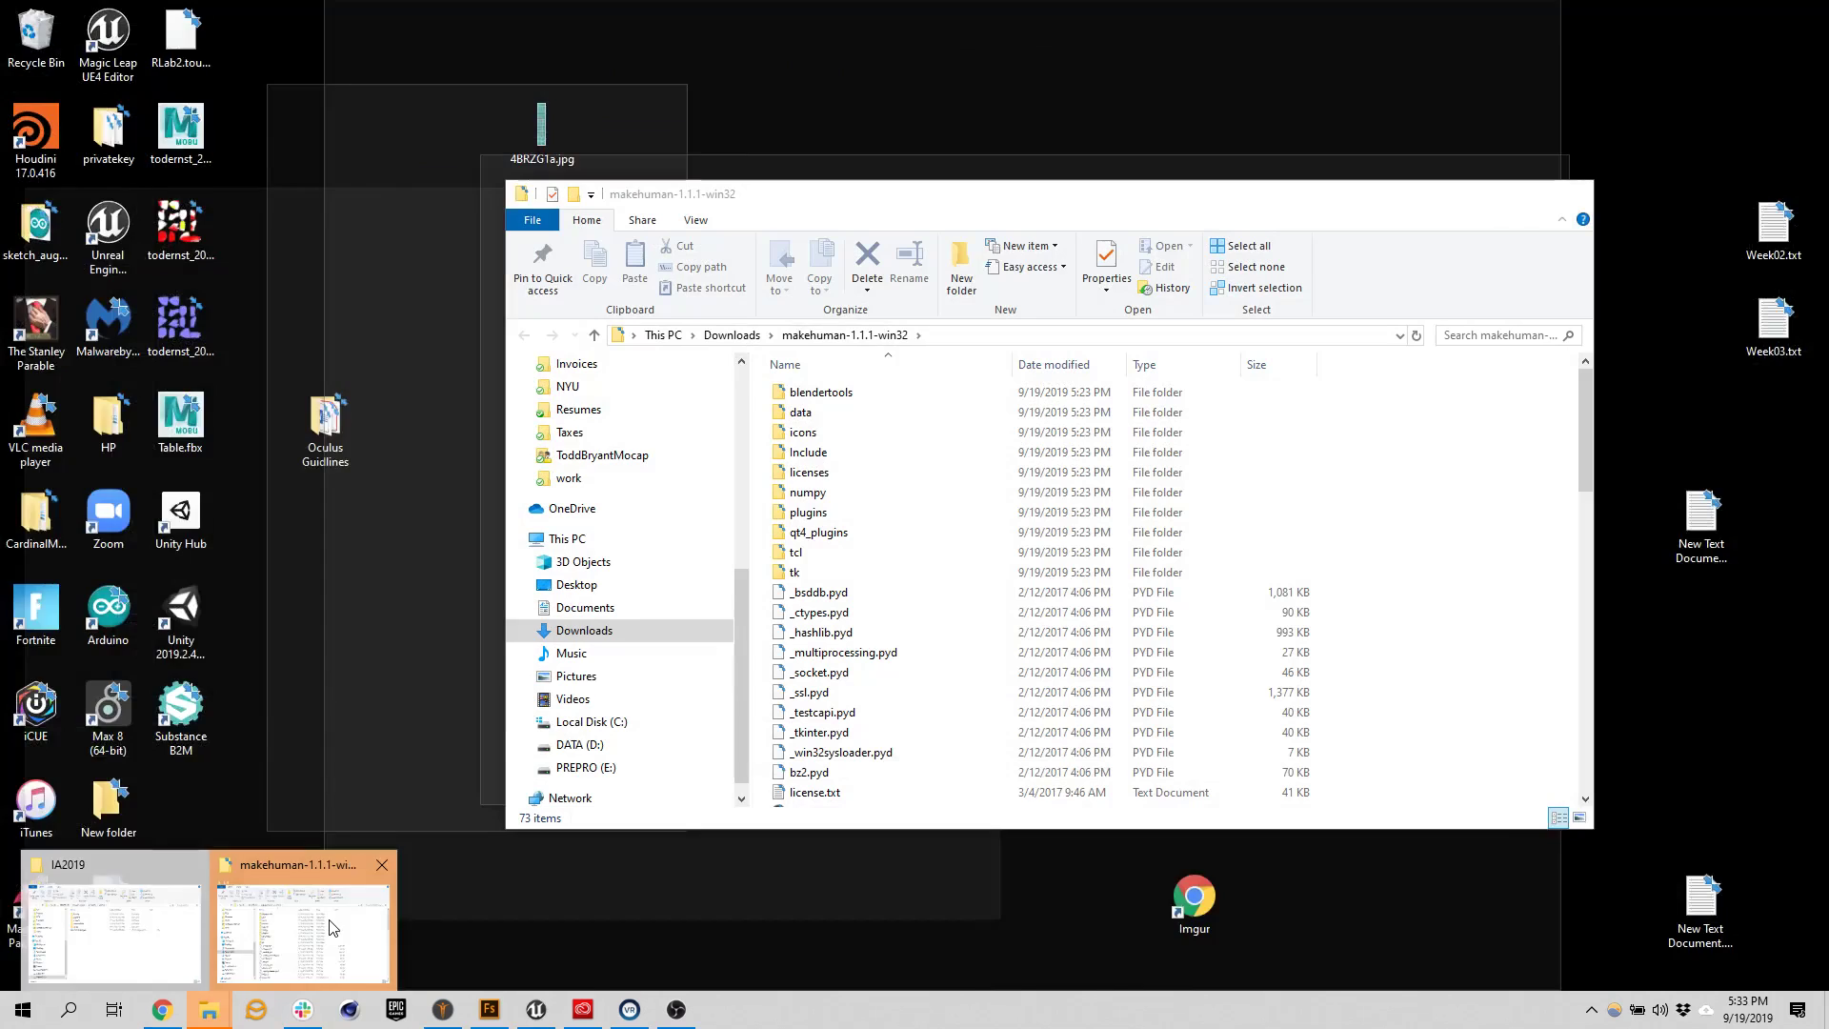
pyautogui.click(303, 929)
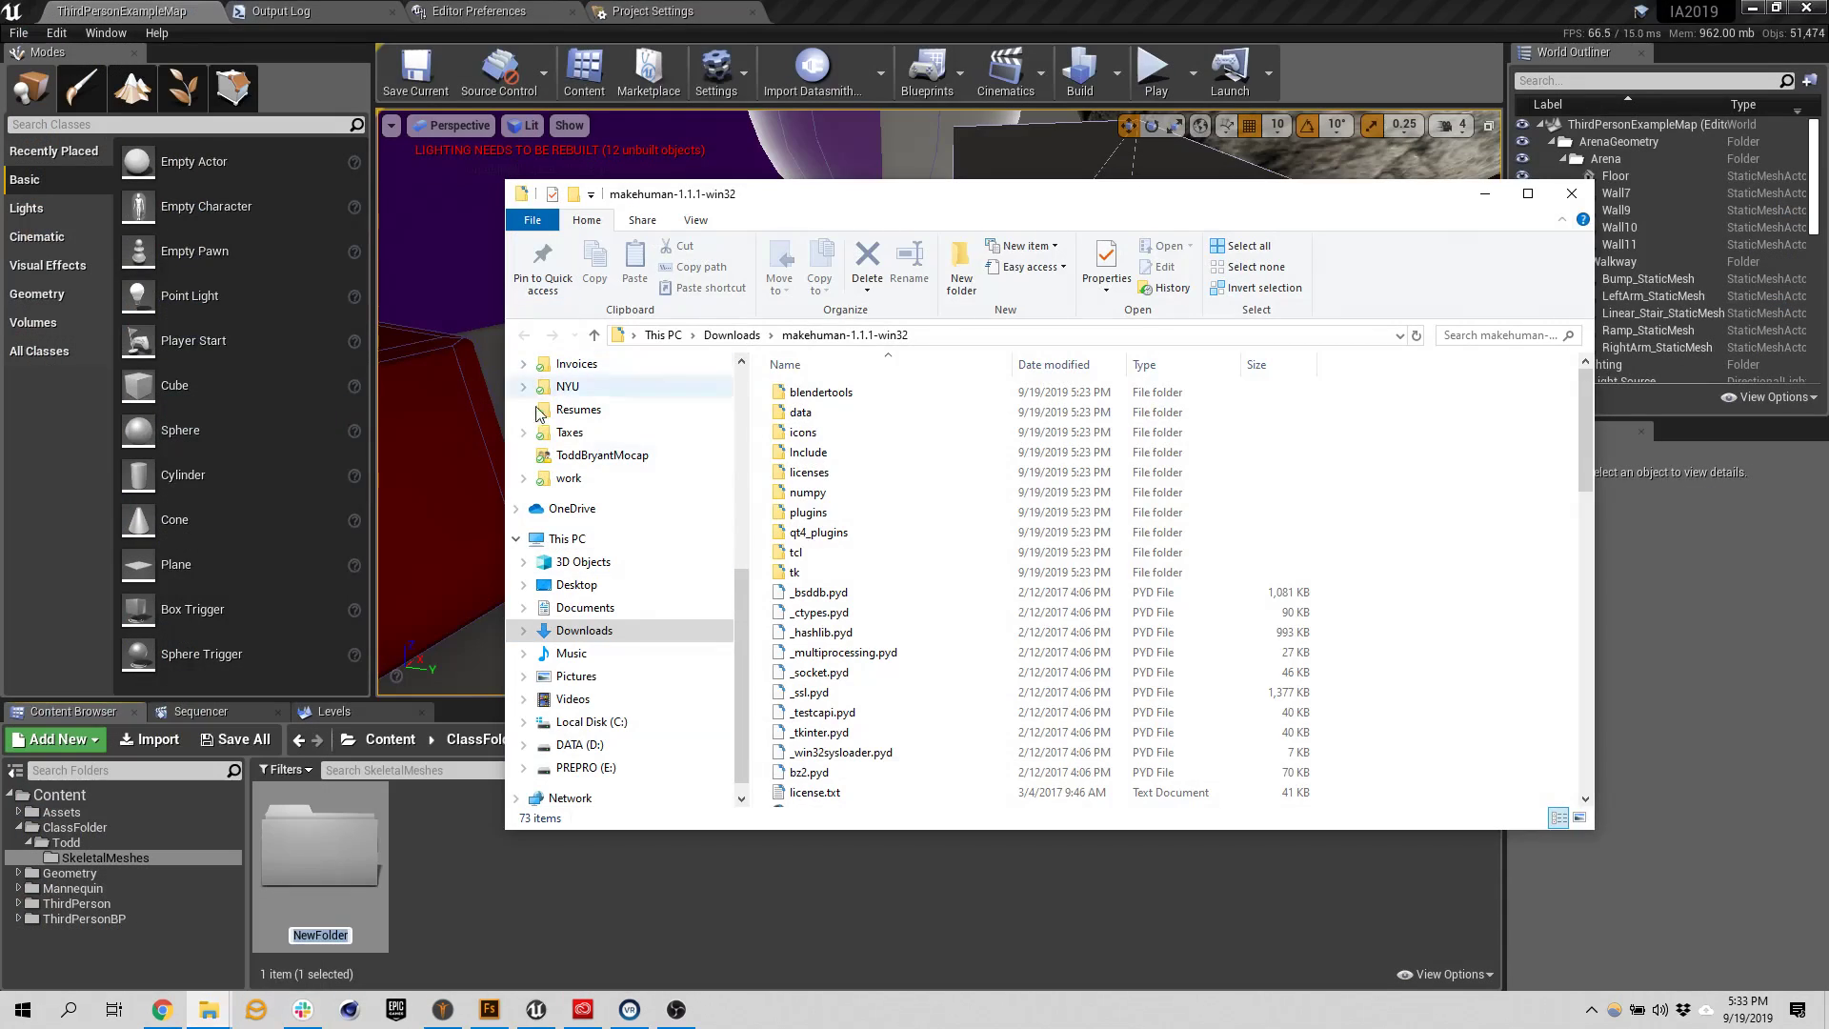
pyautogui.click(610, 631)
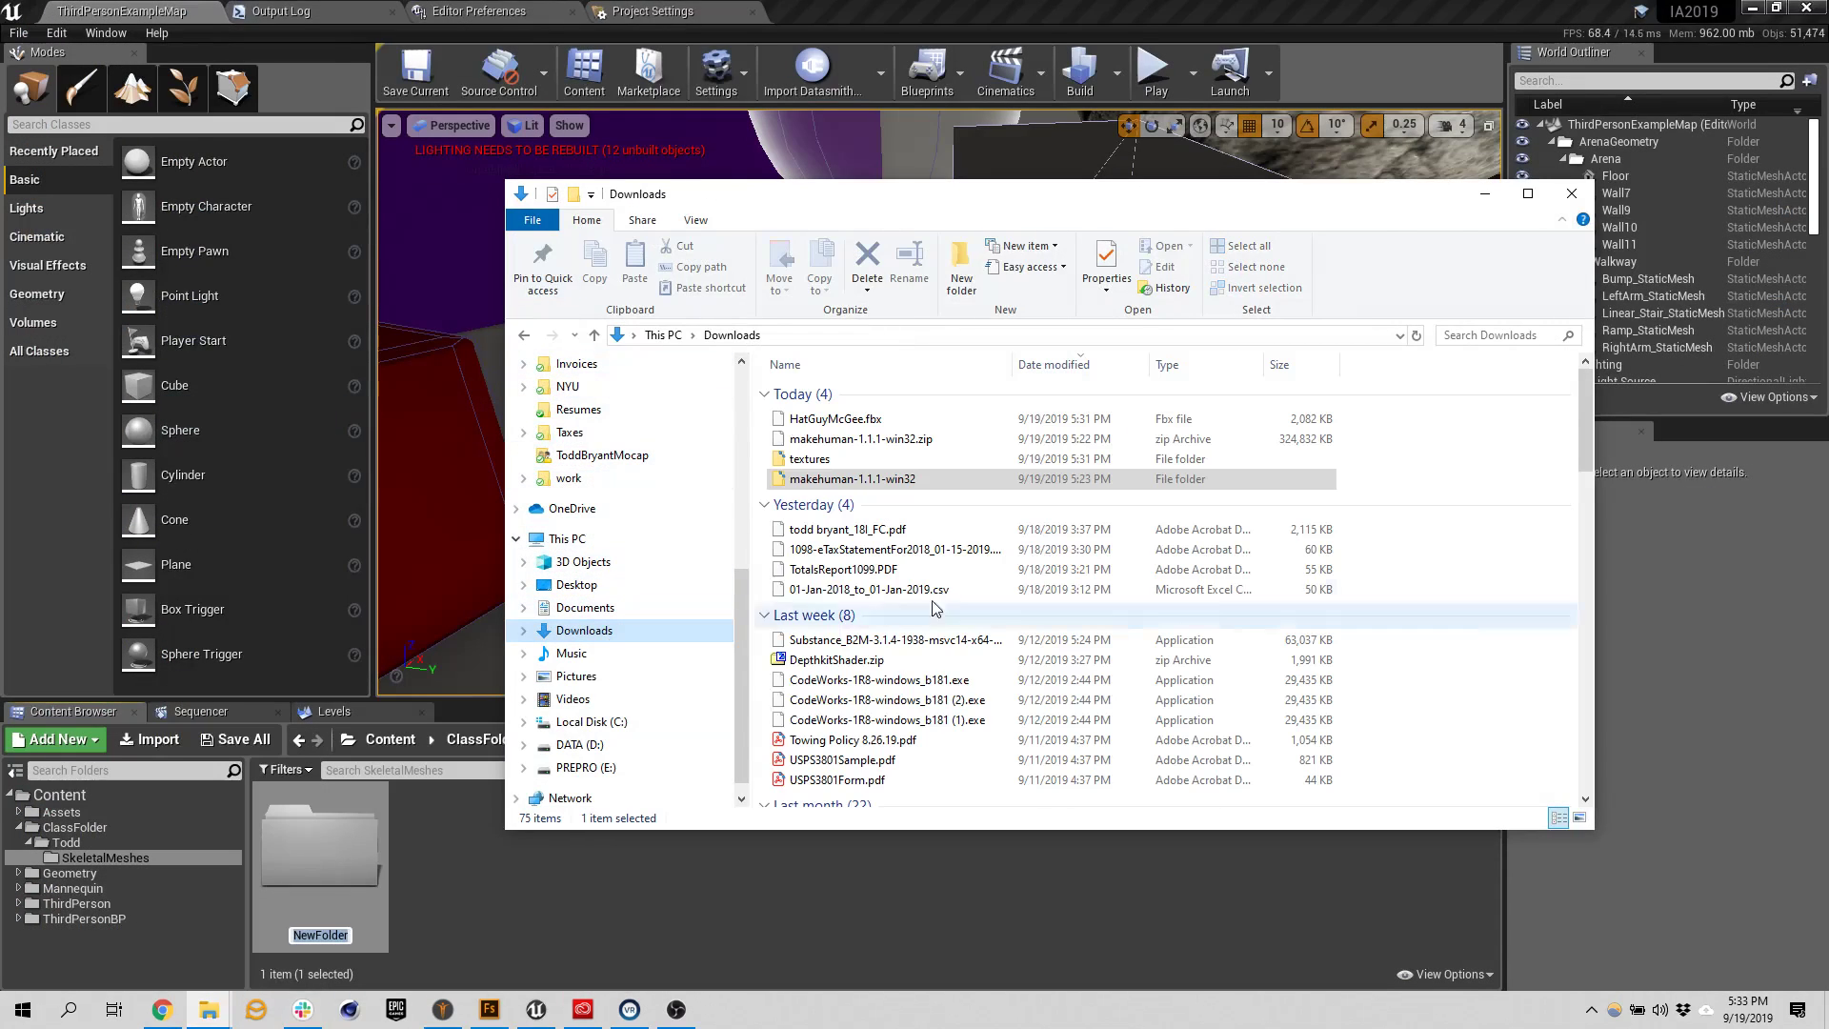
pyautogui.click(340, 937)
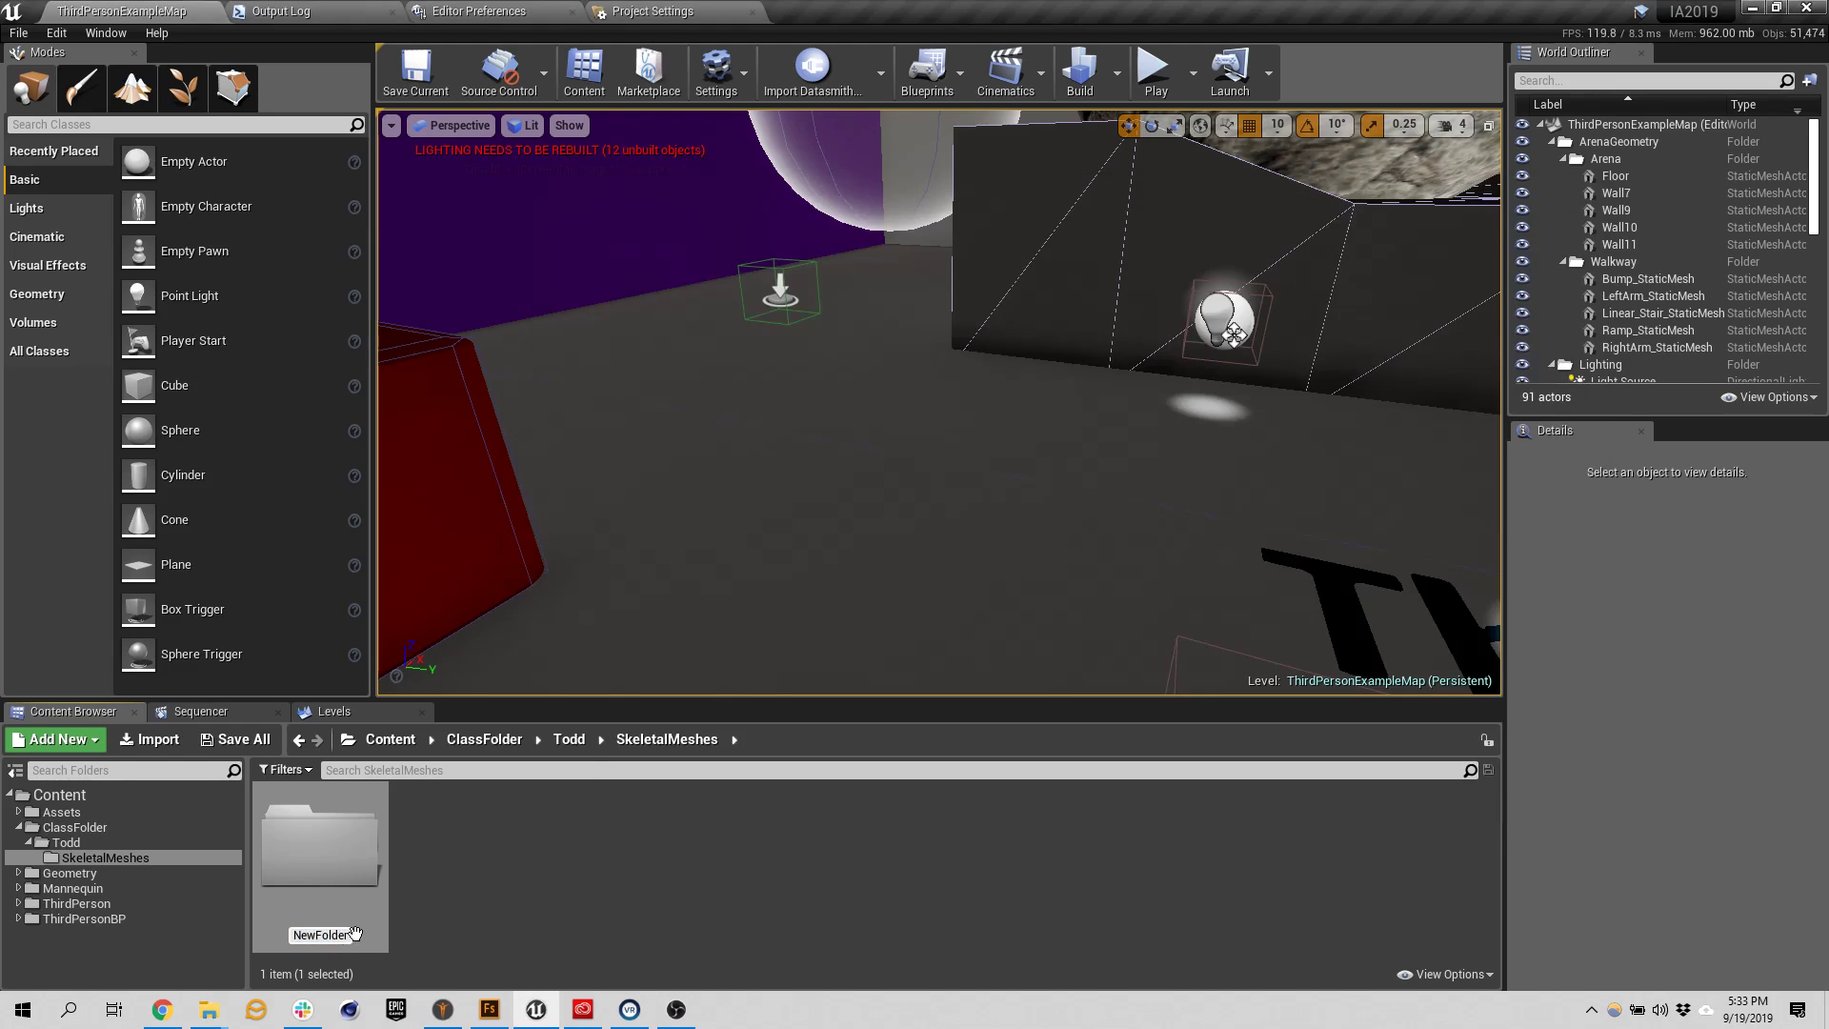
pyautogui.press('BackSpace')
pyautogui.press('BackSpace')
pyautogui.press('BackSpace')
pyautogui.press('BackSpace')
pyautogui.press('BackSpace')
pyautogui.press('BackSpace')
pyautogui.press('BackSpace')
pyautogui.press('BackSpace')
pyautogui.press('BackSpace')
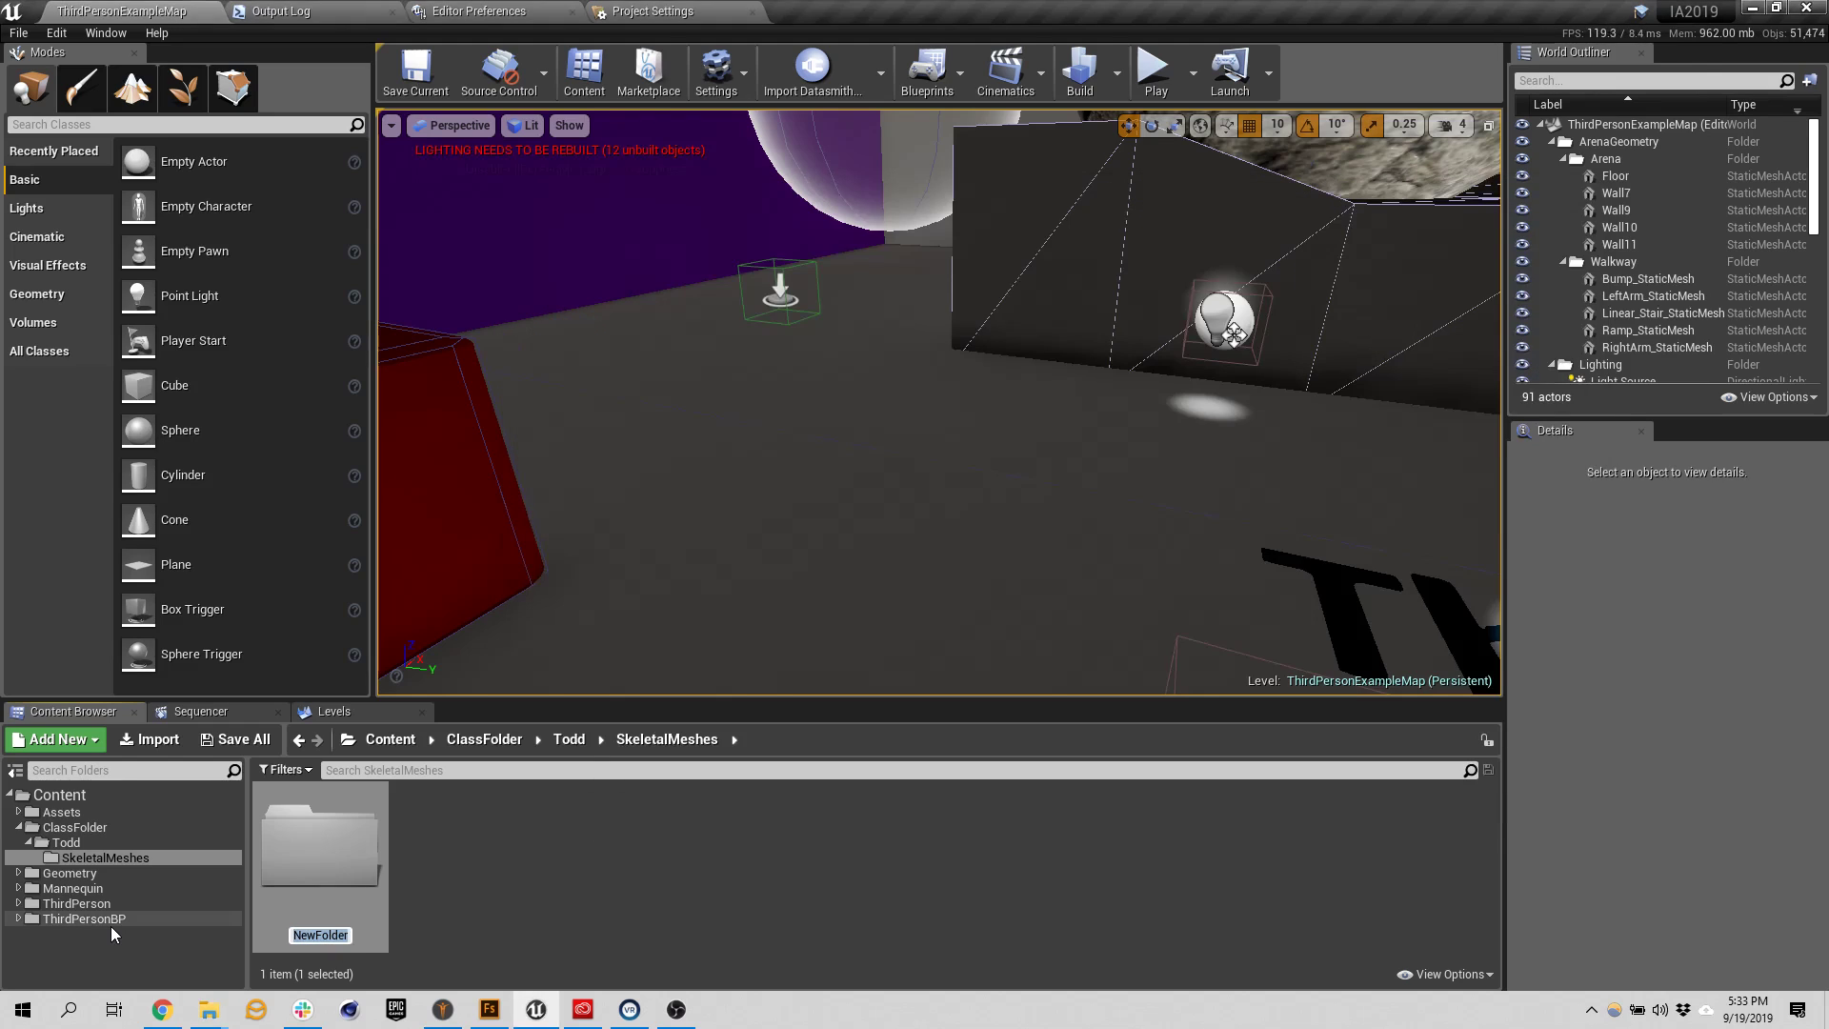
pyautogui.write('HatGuyMcGee')
pyautogui.press('Return')
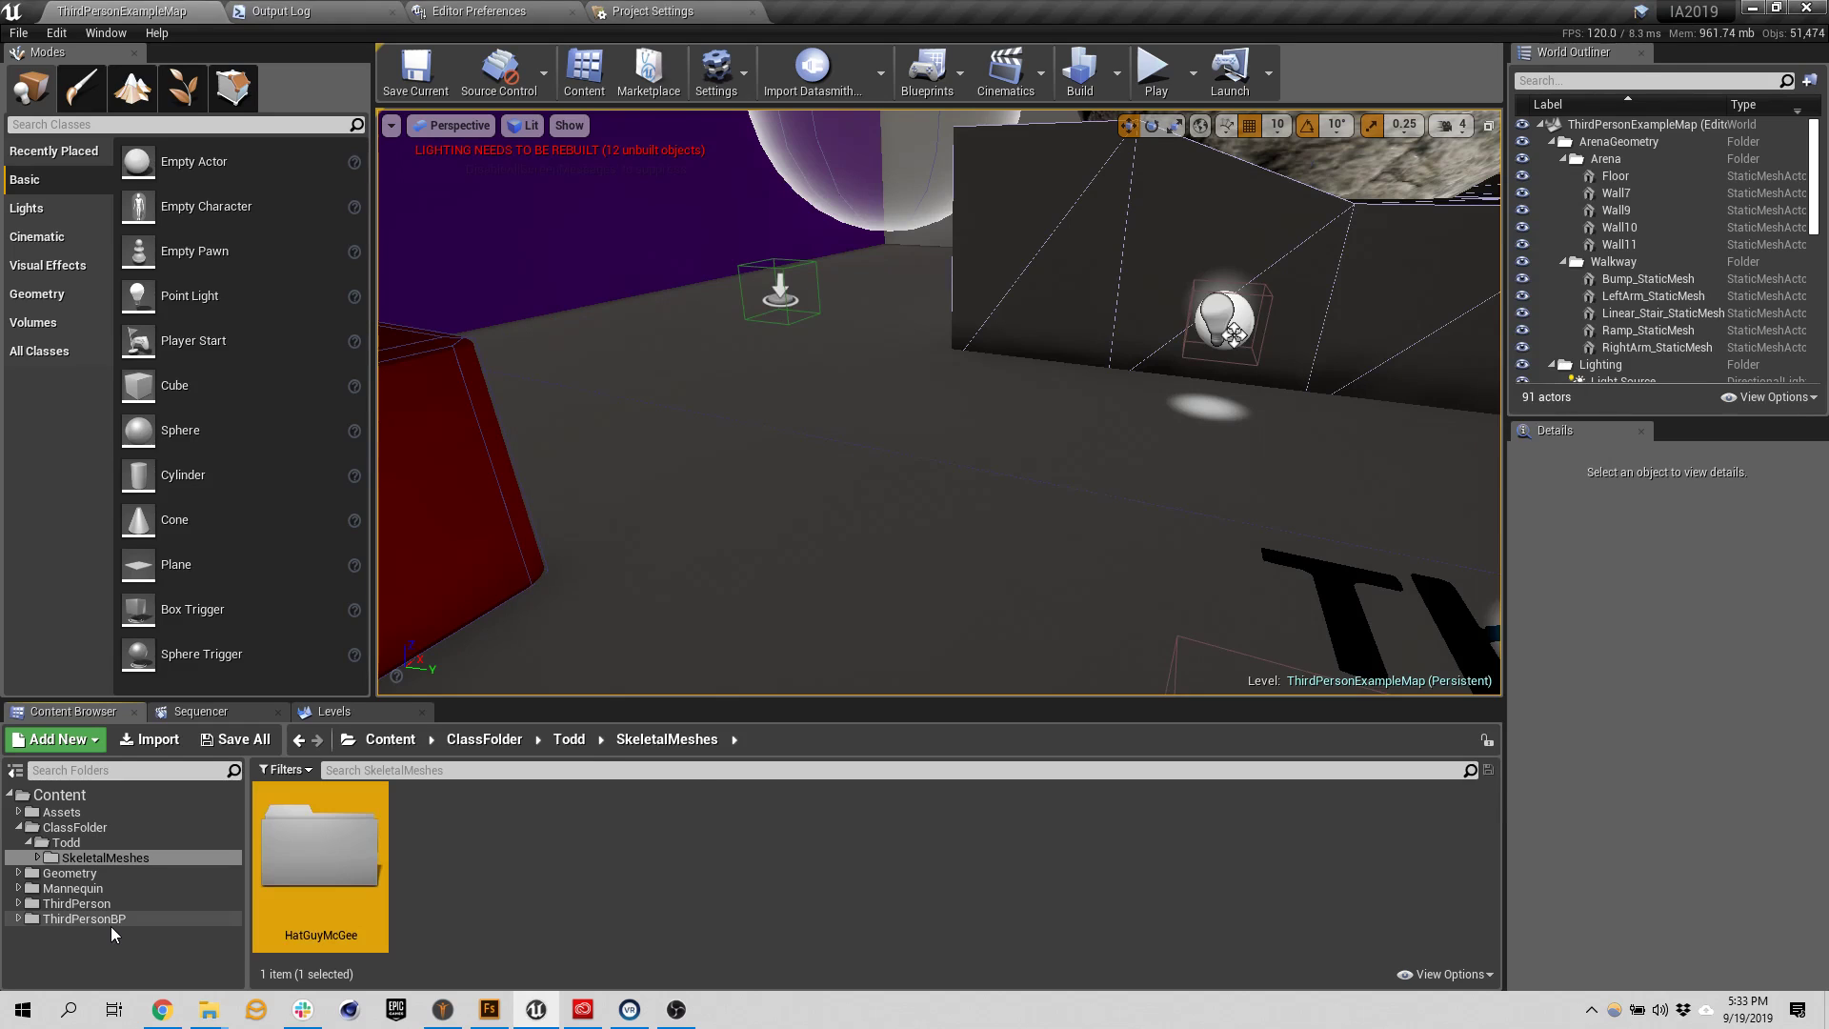
# Choose HatGuyMcGee.fbx from Downloads for import into the new HatGuyMcGee content folder
pyautogui.doubleClick(345, 847)
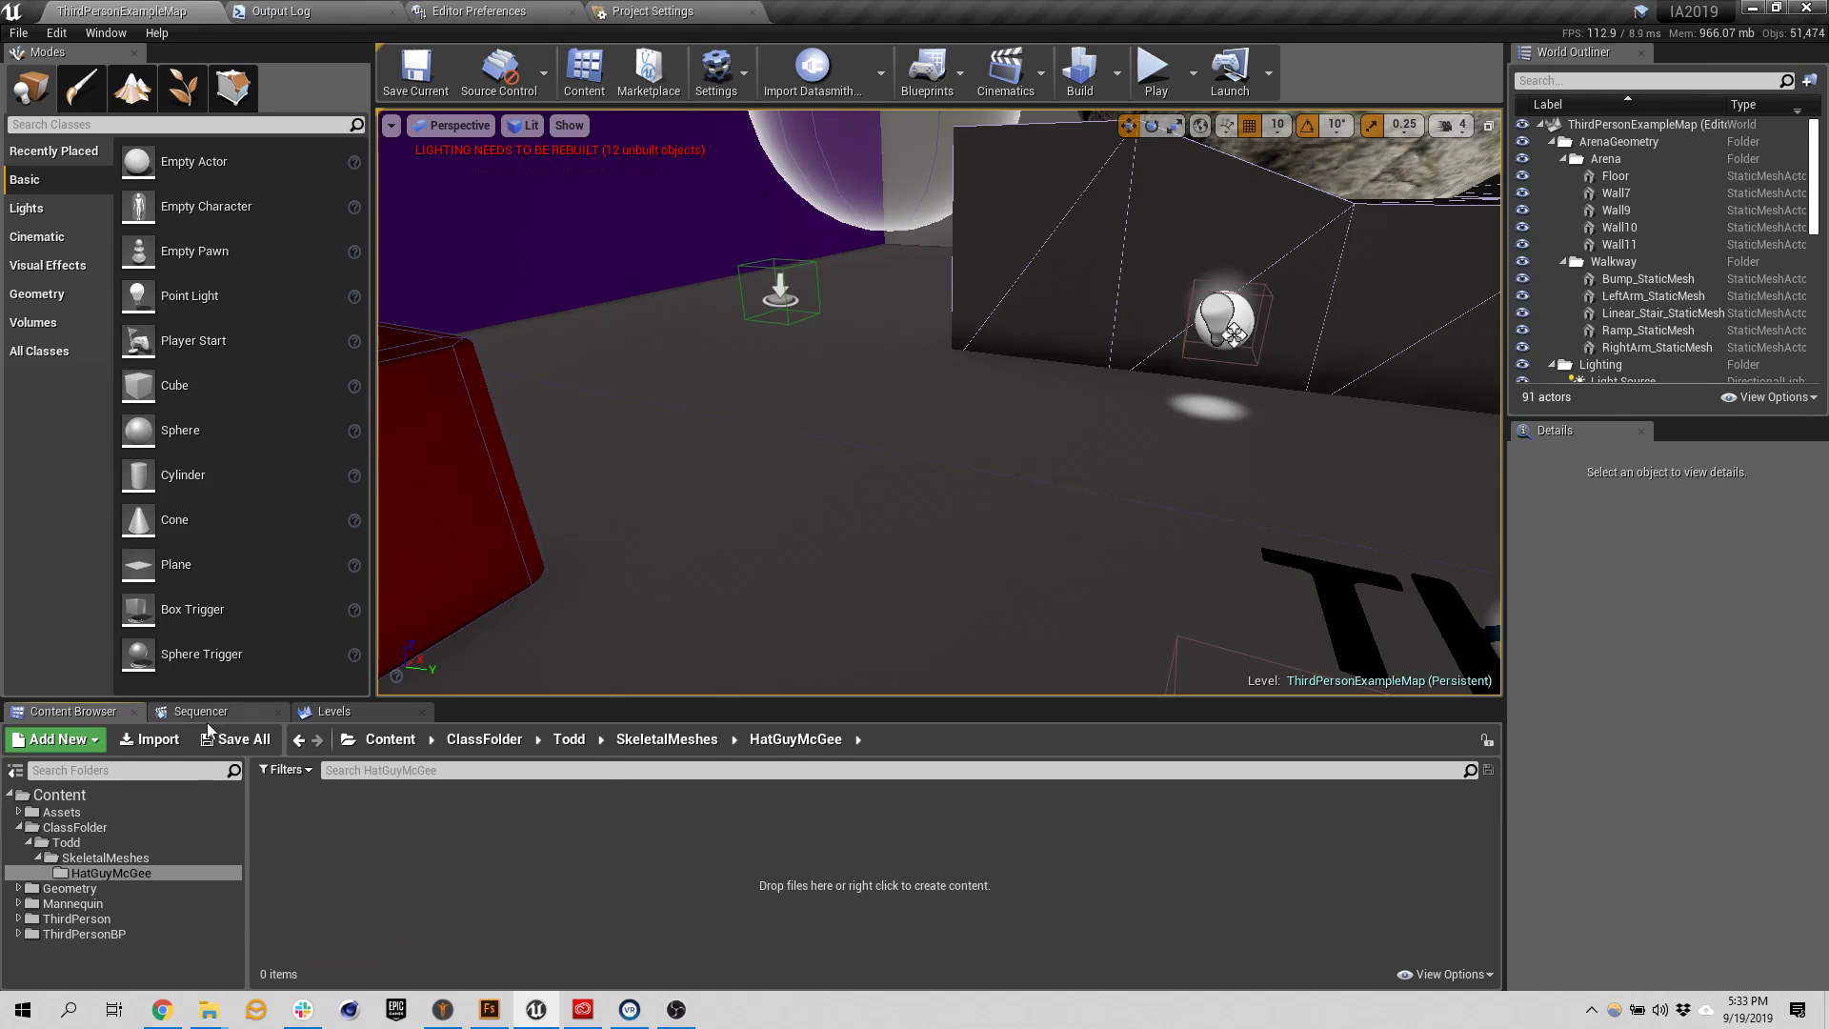
pyautogui.click(151, 739)
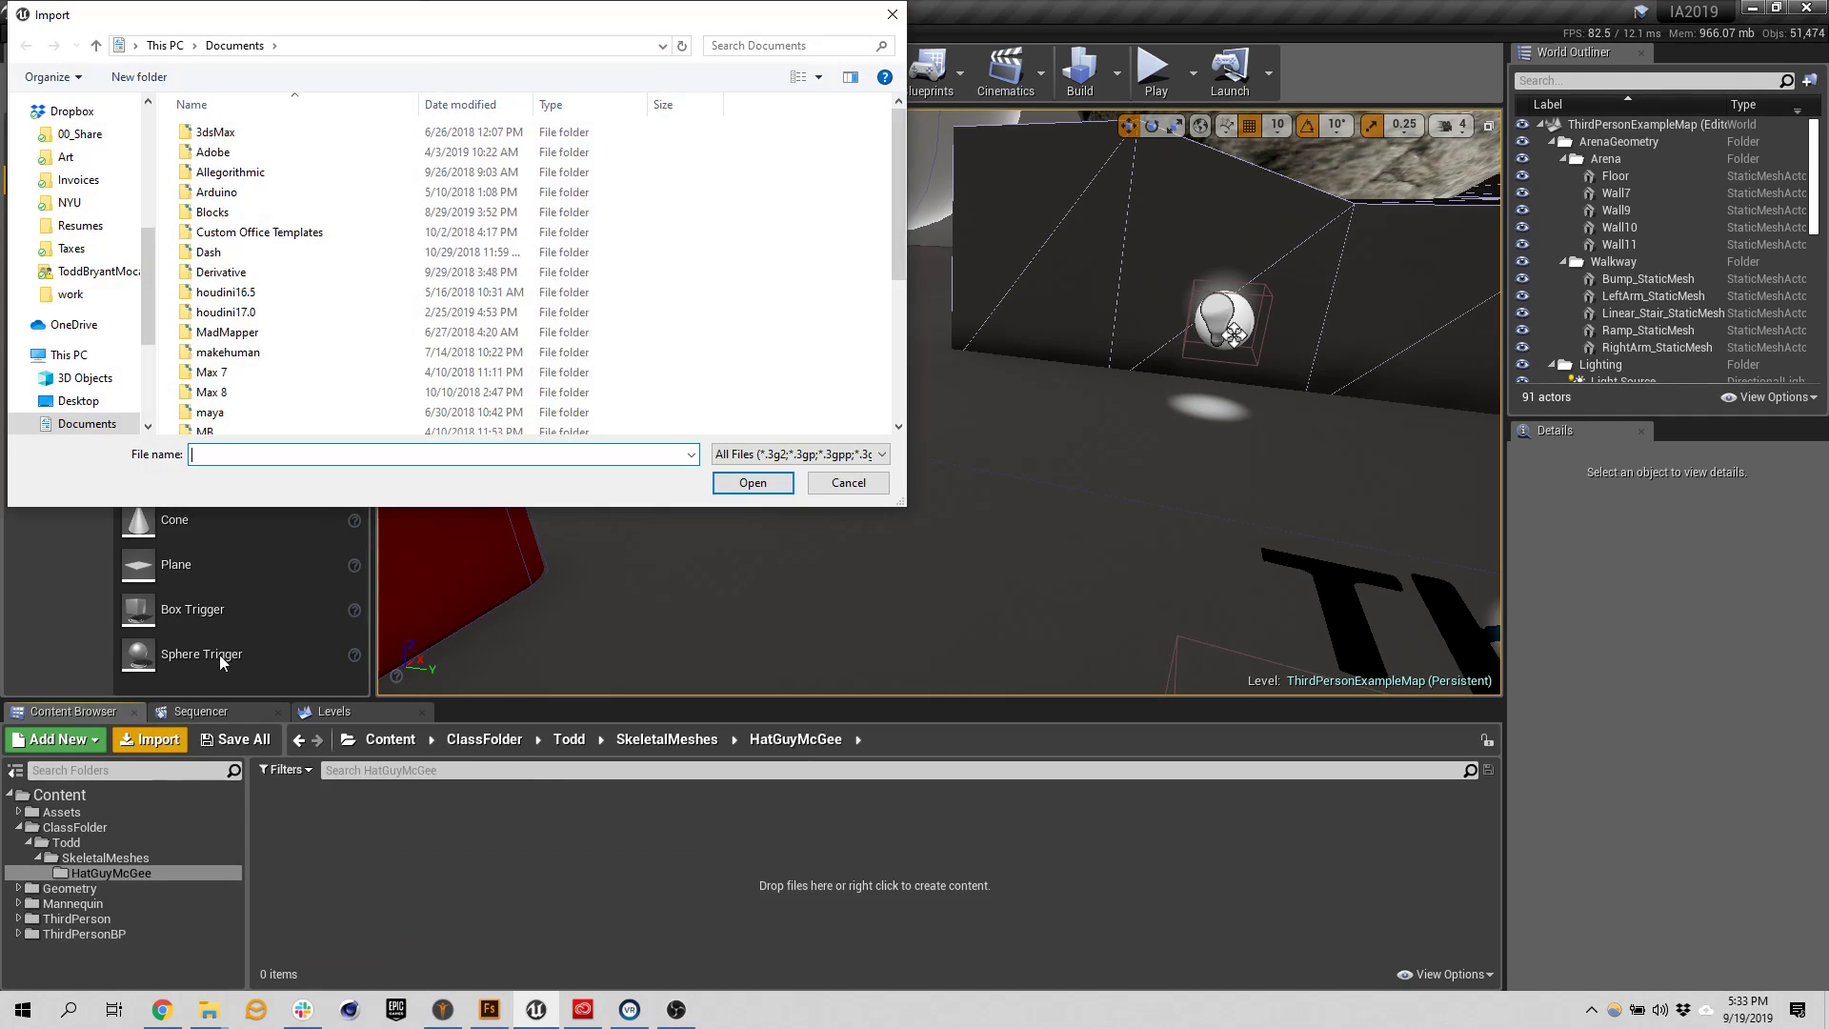
pyautogui.moveTo(151, 317); pyautogui.dragTo(147, 381)
pyautogui.click(86, 255)
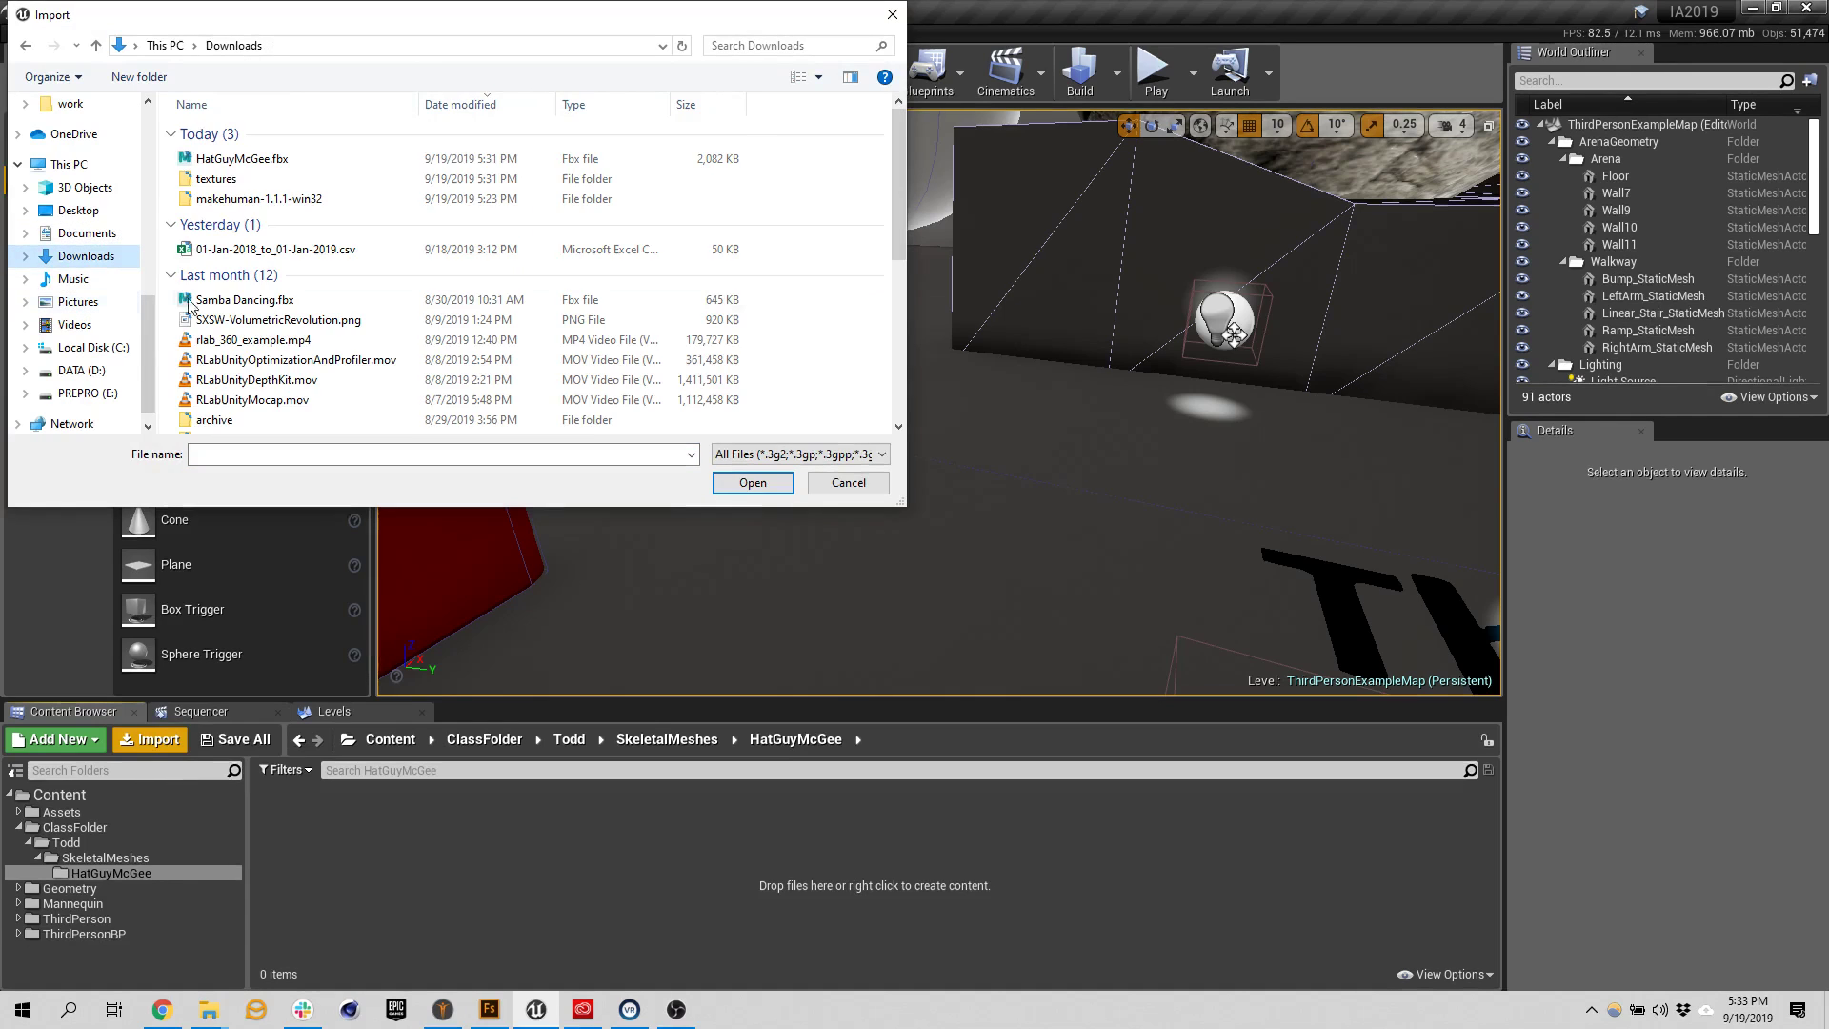
pyautogui.click(225, 160)
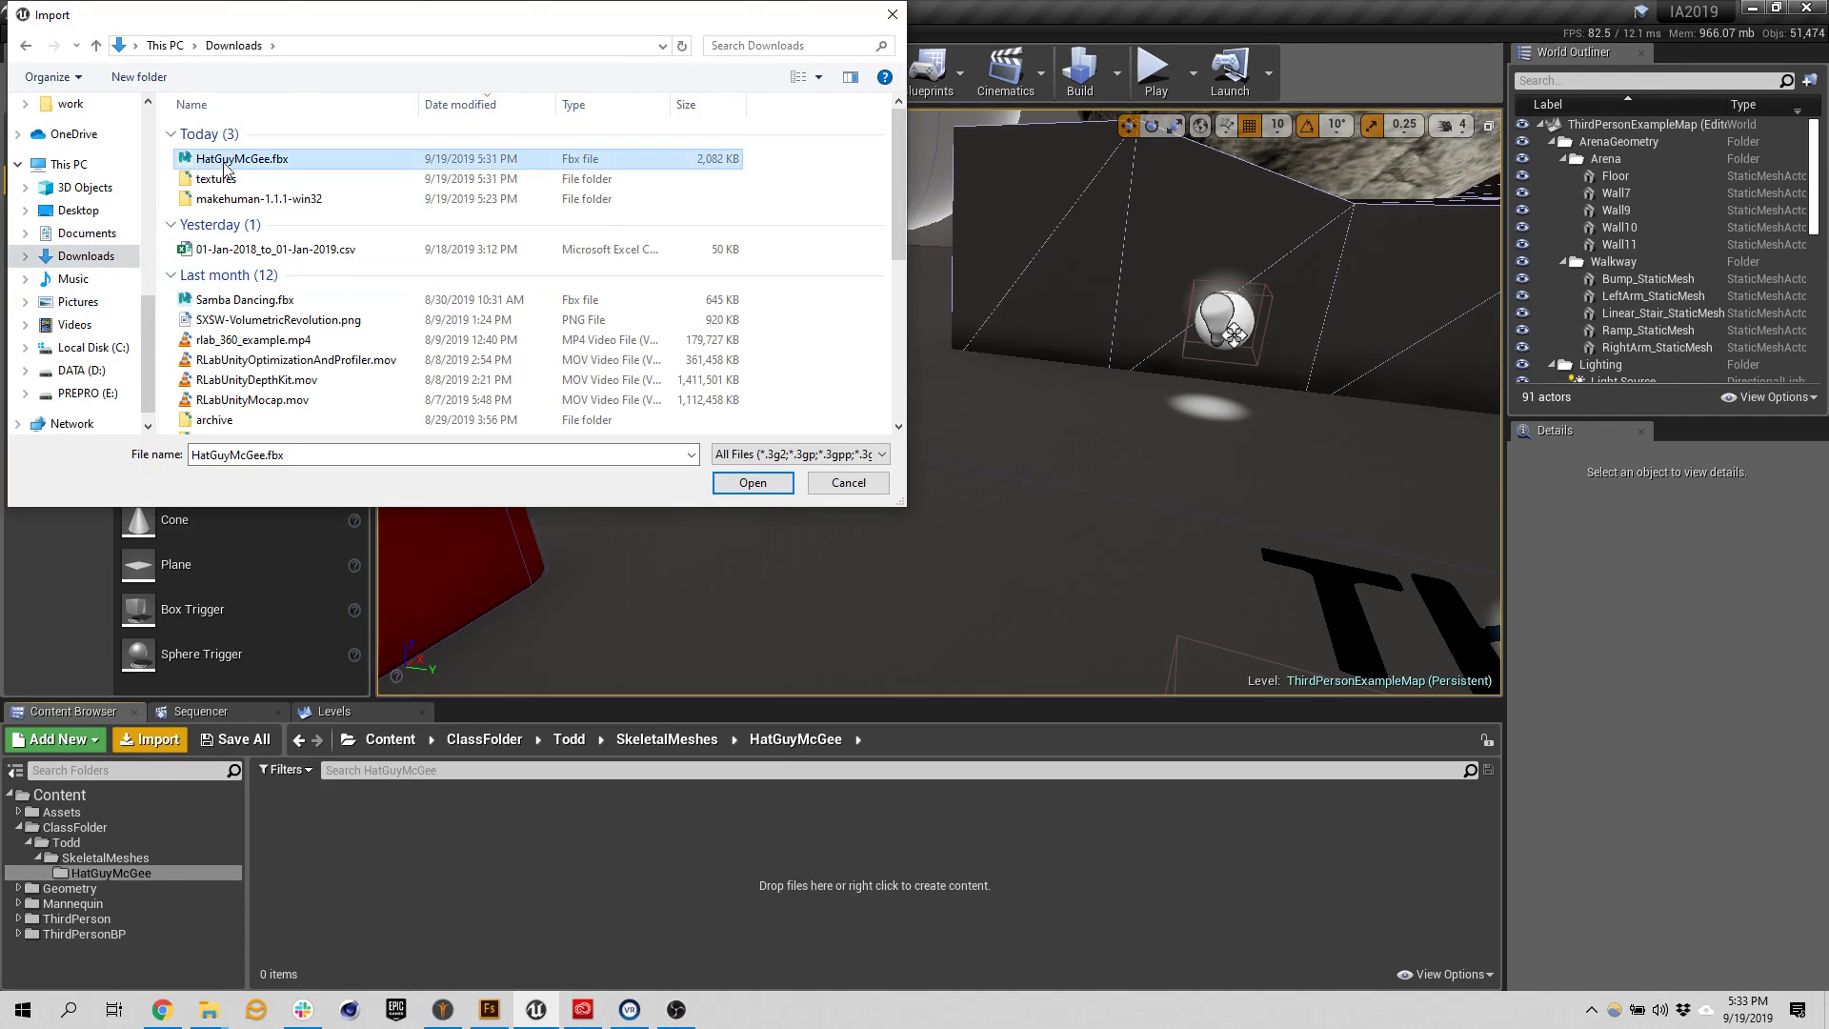
pyautogui.click(753, 483)
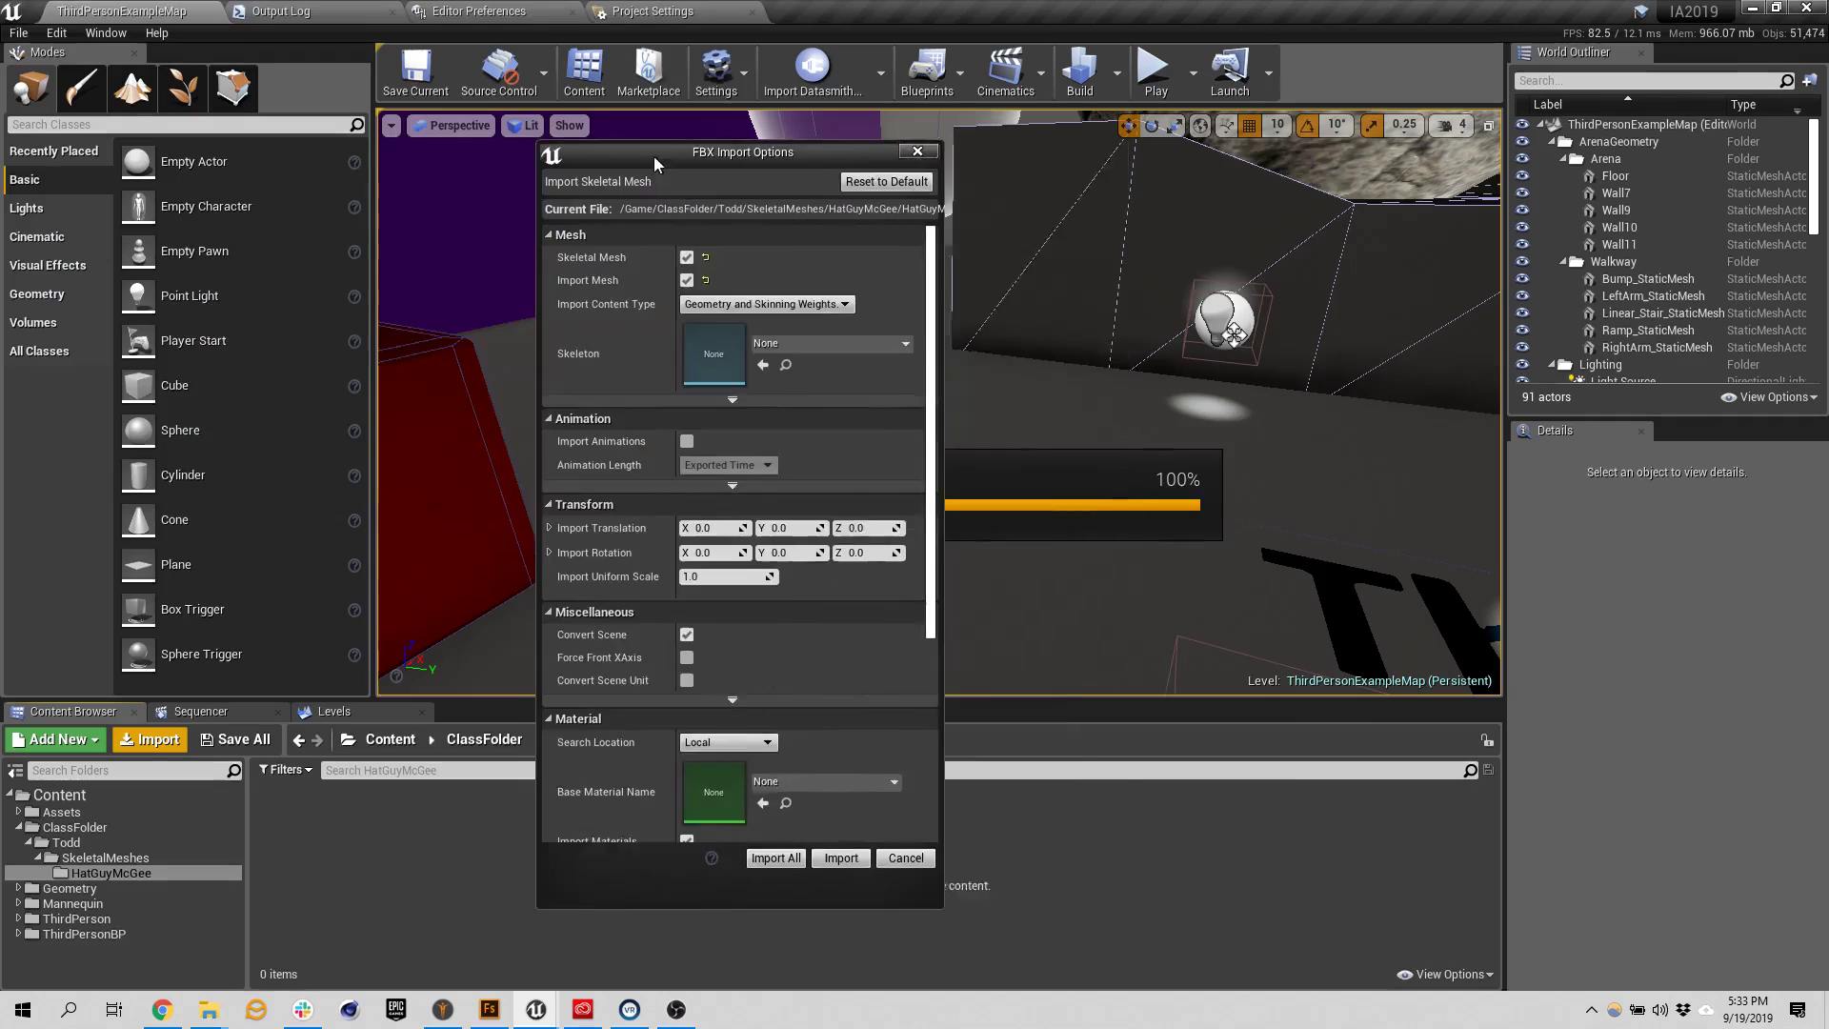
# Enable Use T0 As Ref Pose in the skeletal mesh's FBX import options and import the character
pyautogui.moveTo(653, 156); pyautogui.dragTo(468, 101)
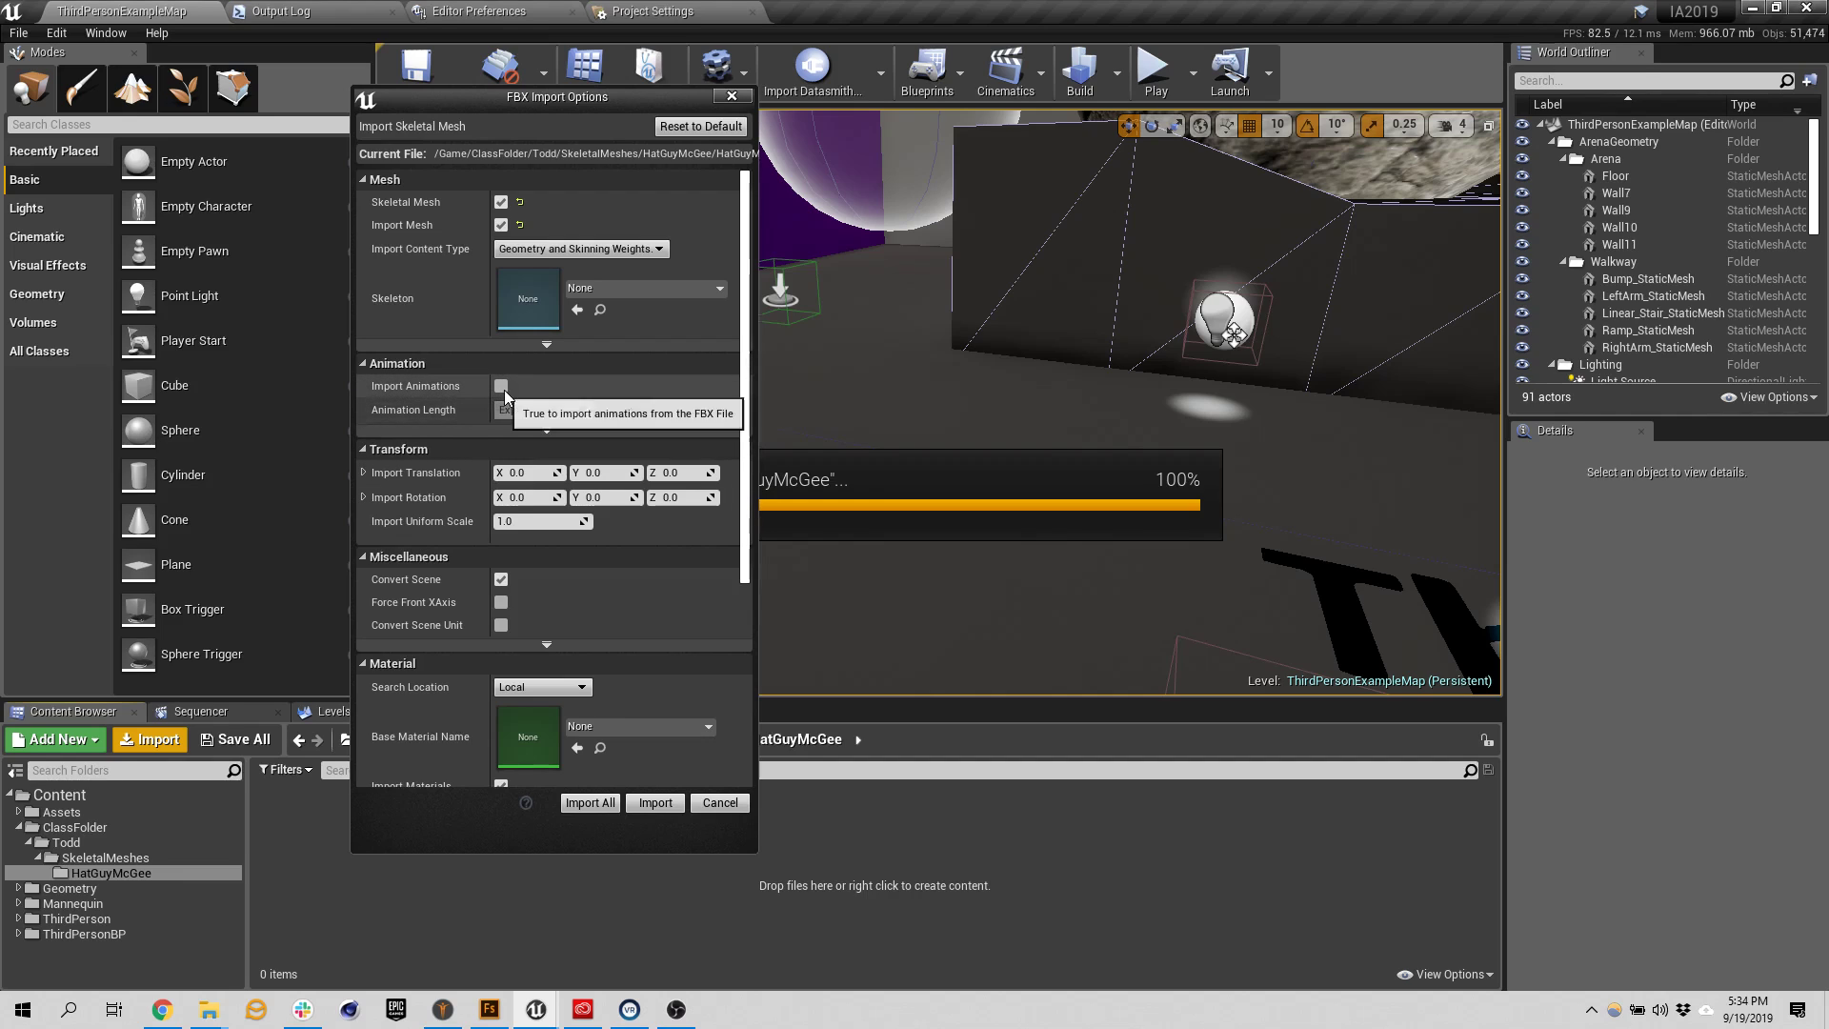
pyautogui.click(549, 344)
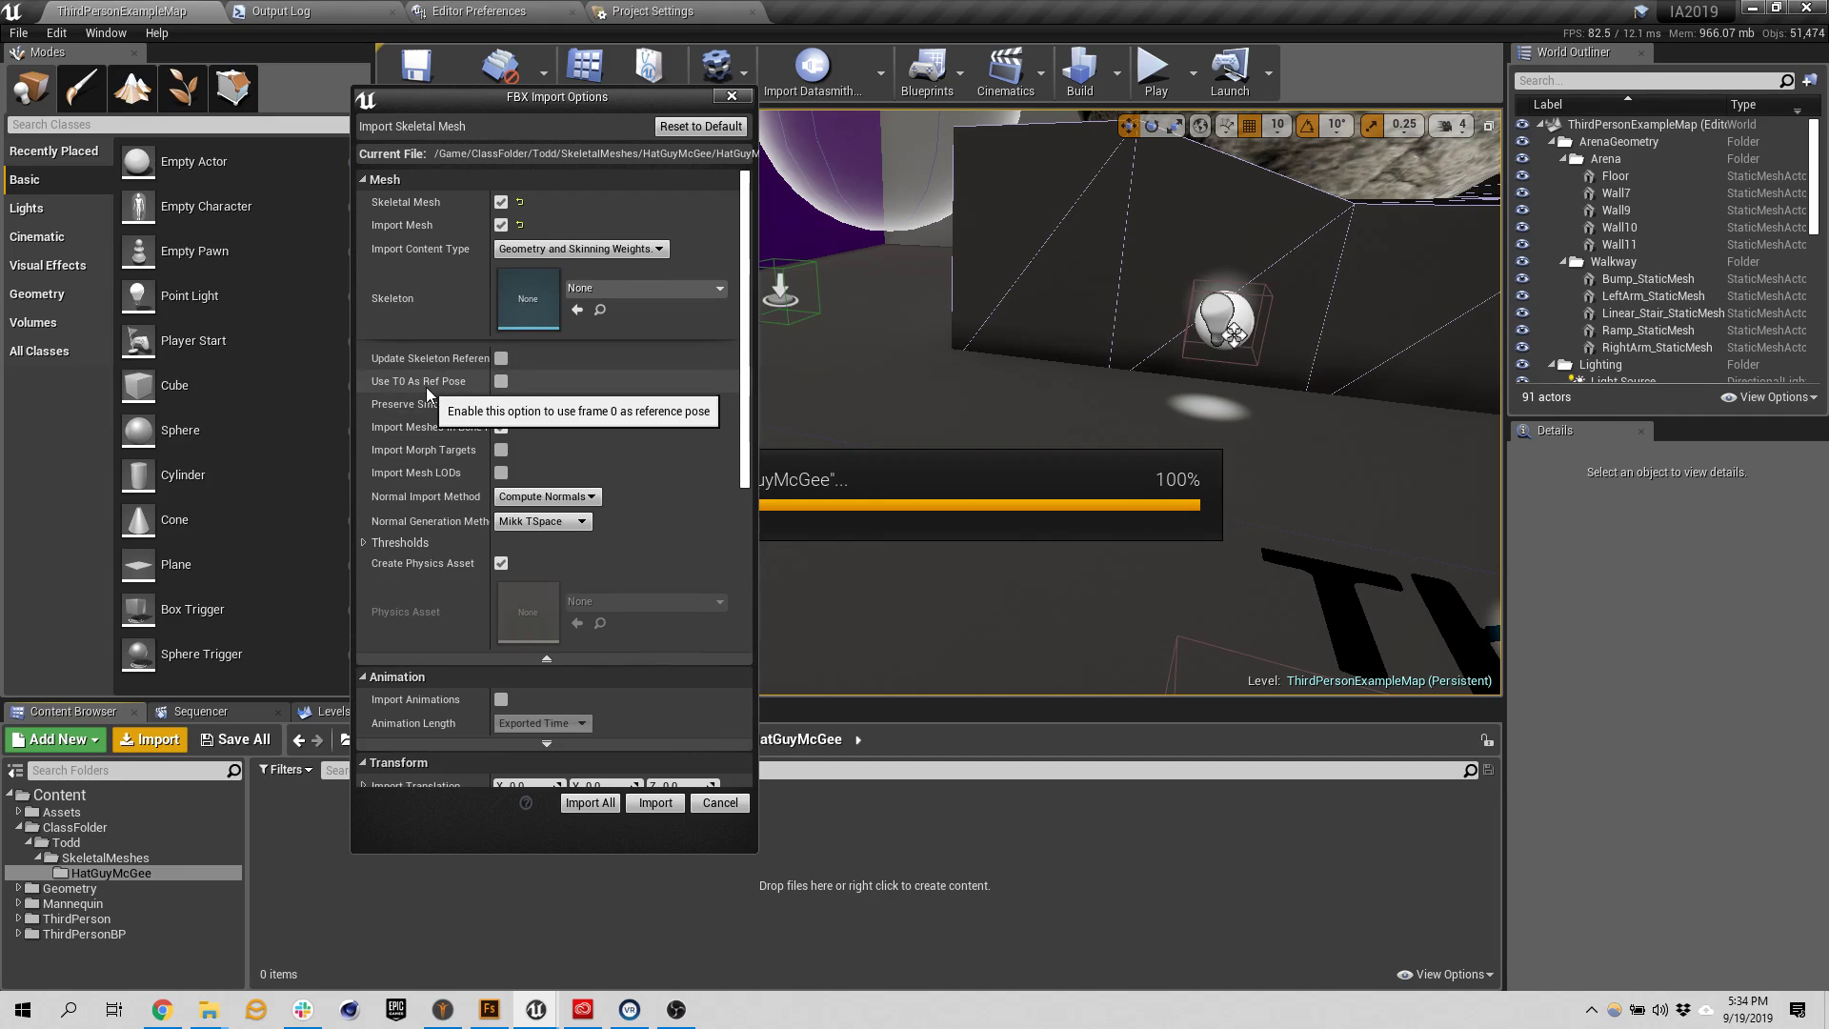
pyautogui.click(502, 381)
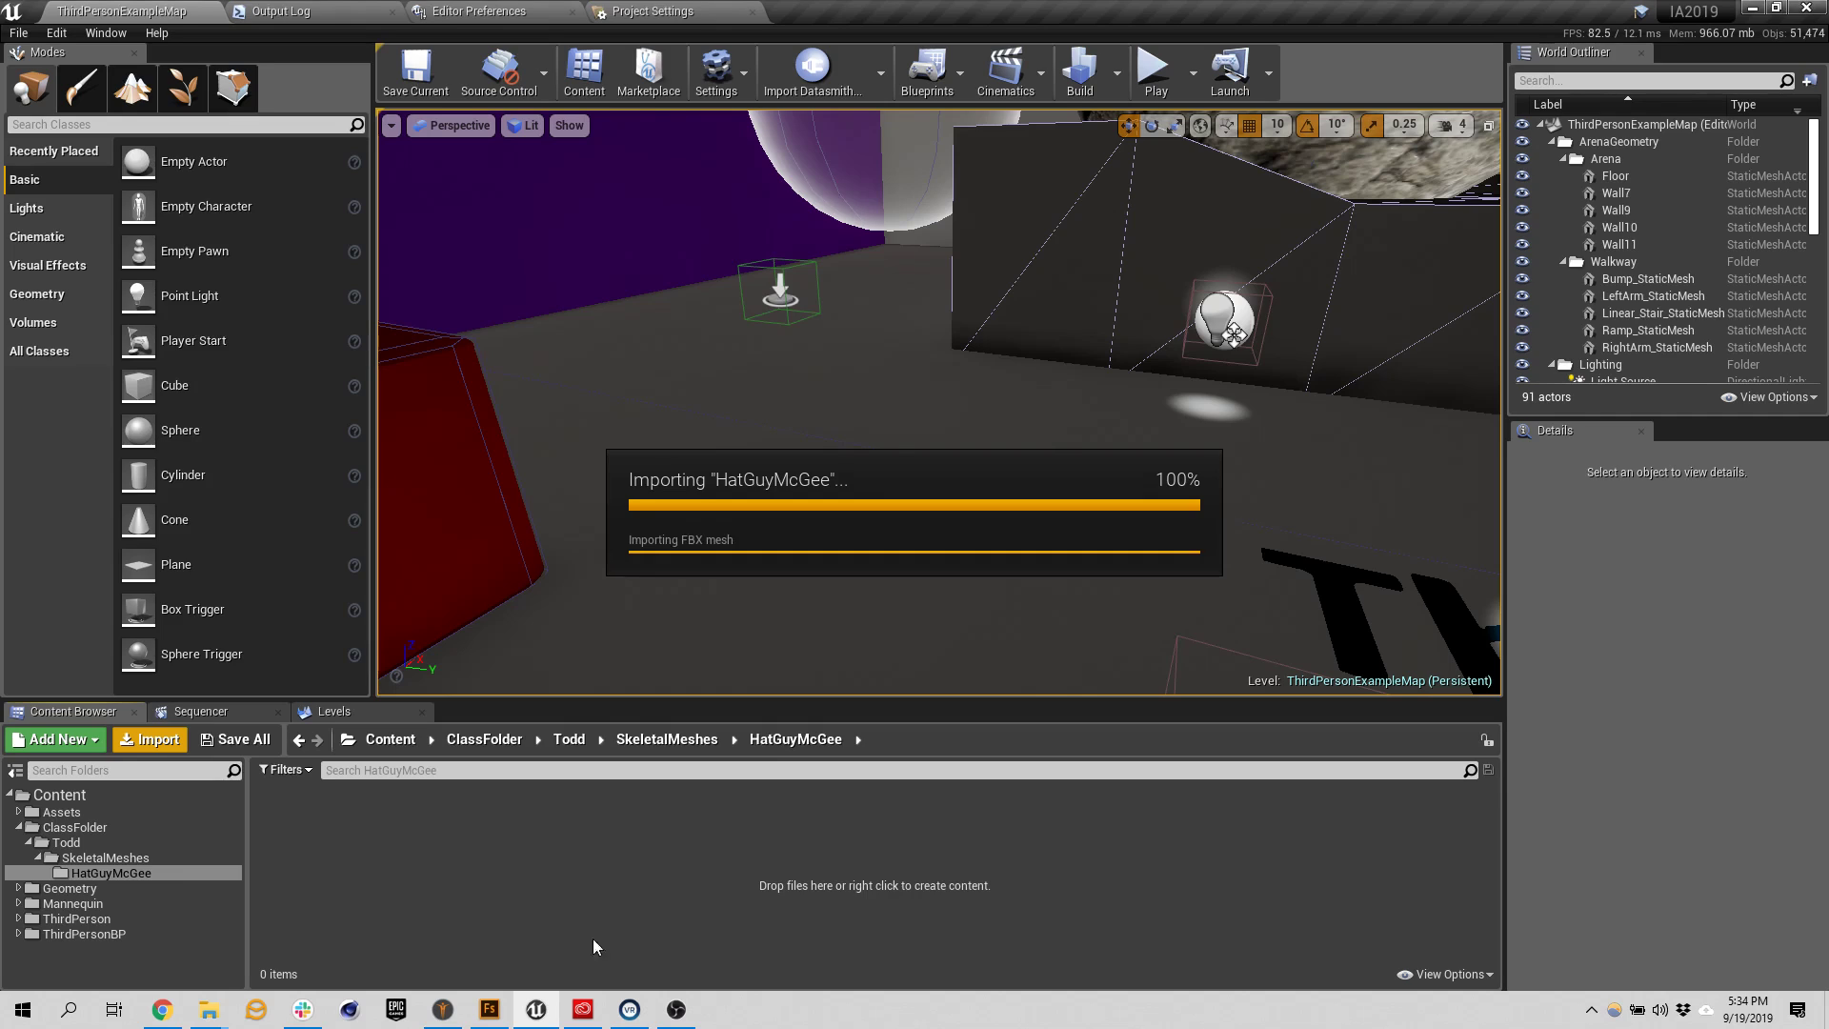
# Switch to Mixamo in the browser, finish the zombie's auto-rigging and accept it as the new current character
pyautogui.click(172, 1012)
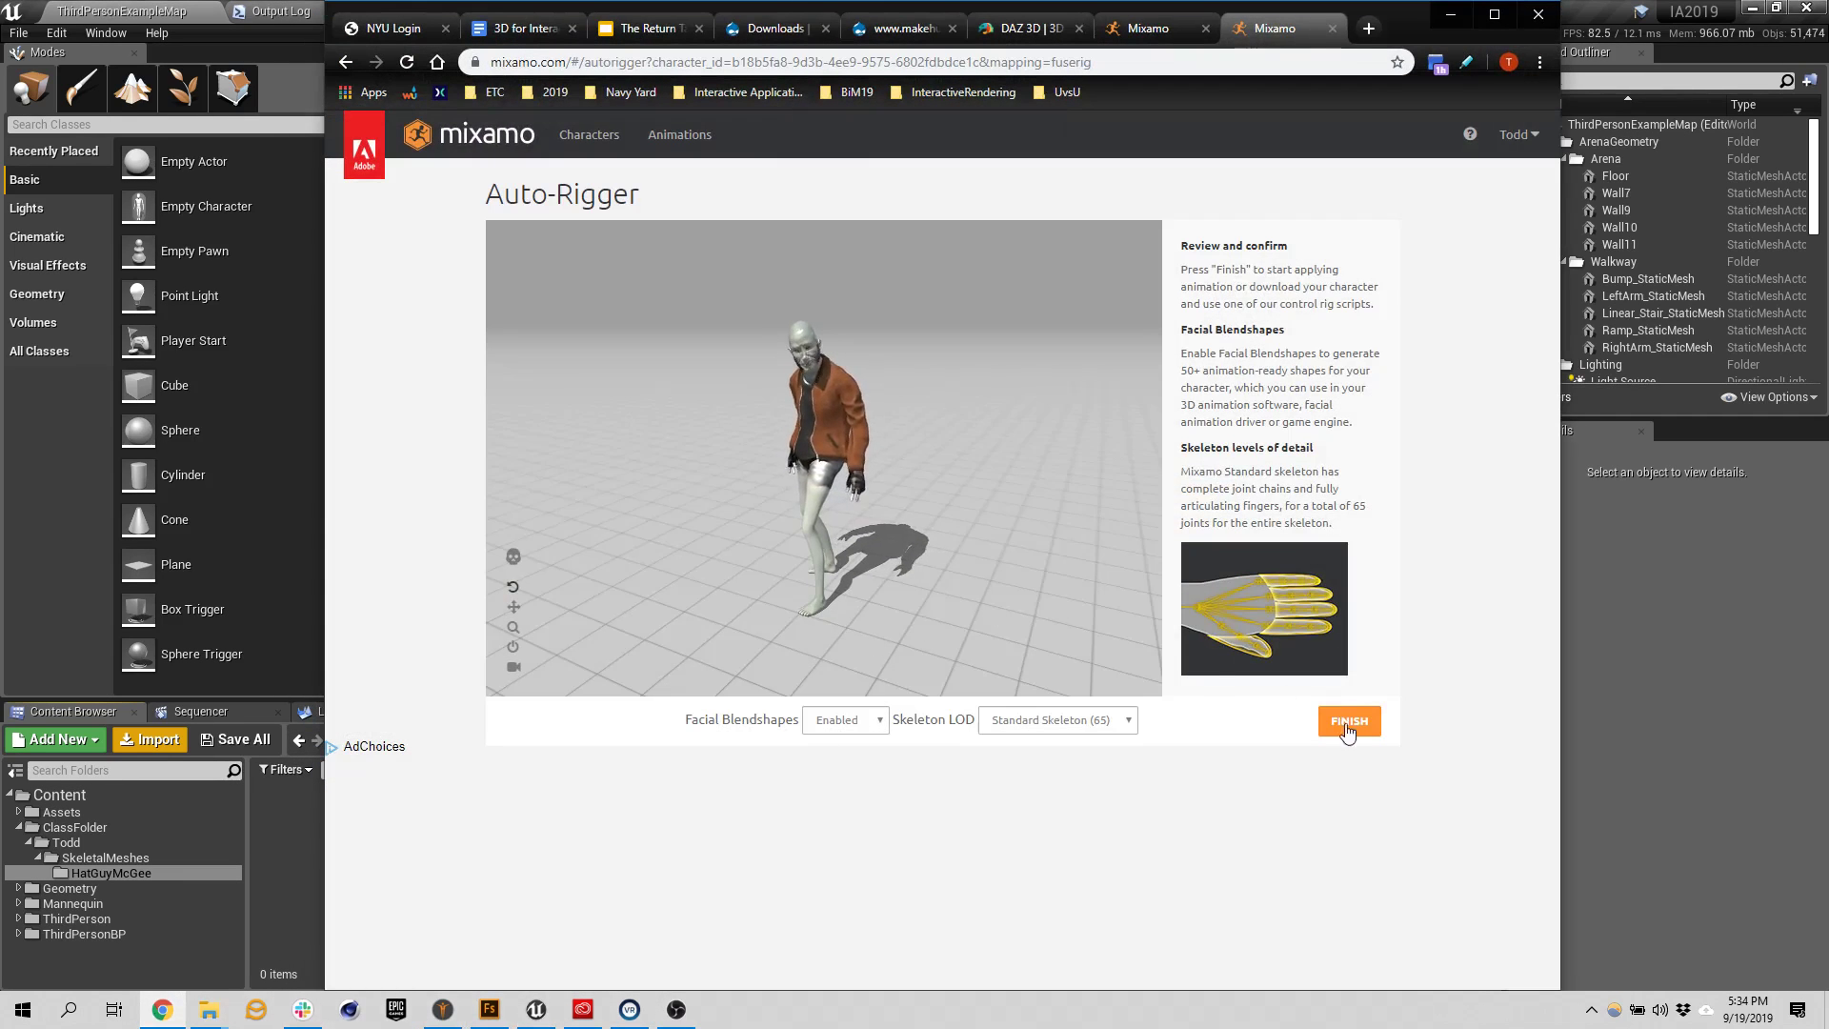
pyautogui.click(1356, 731)
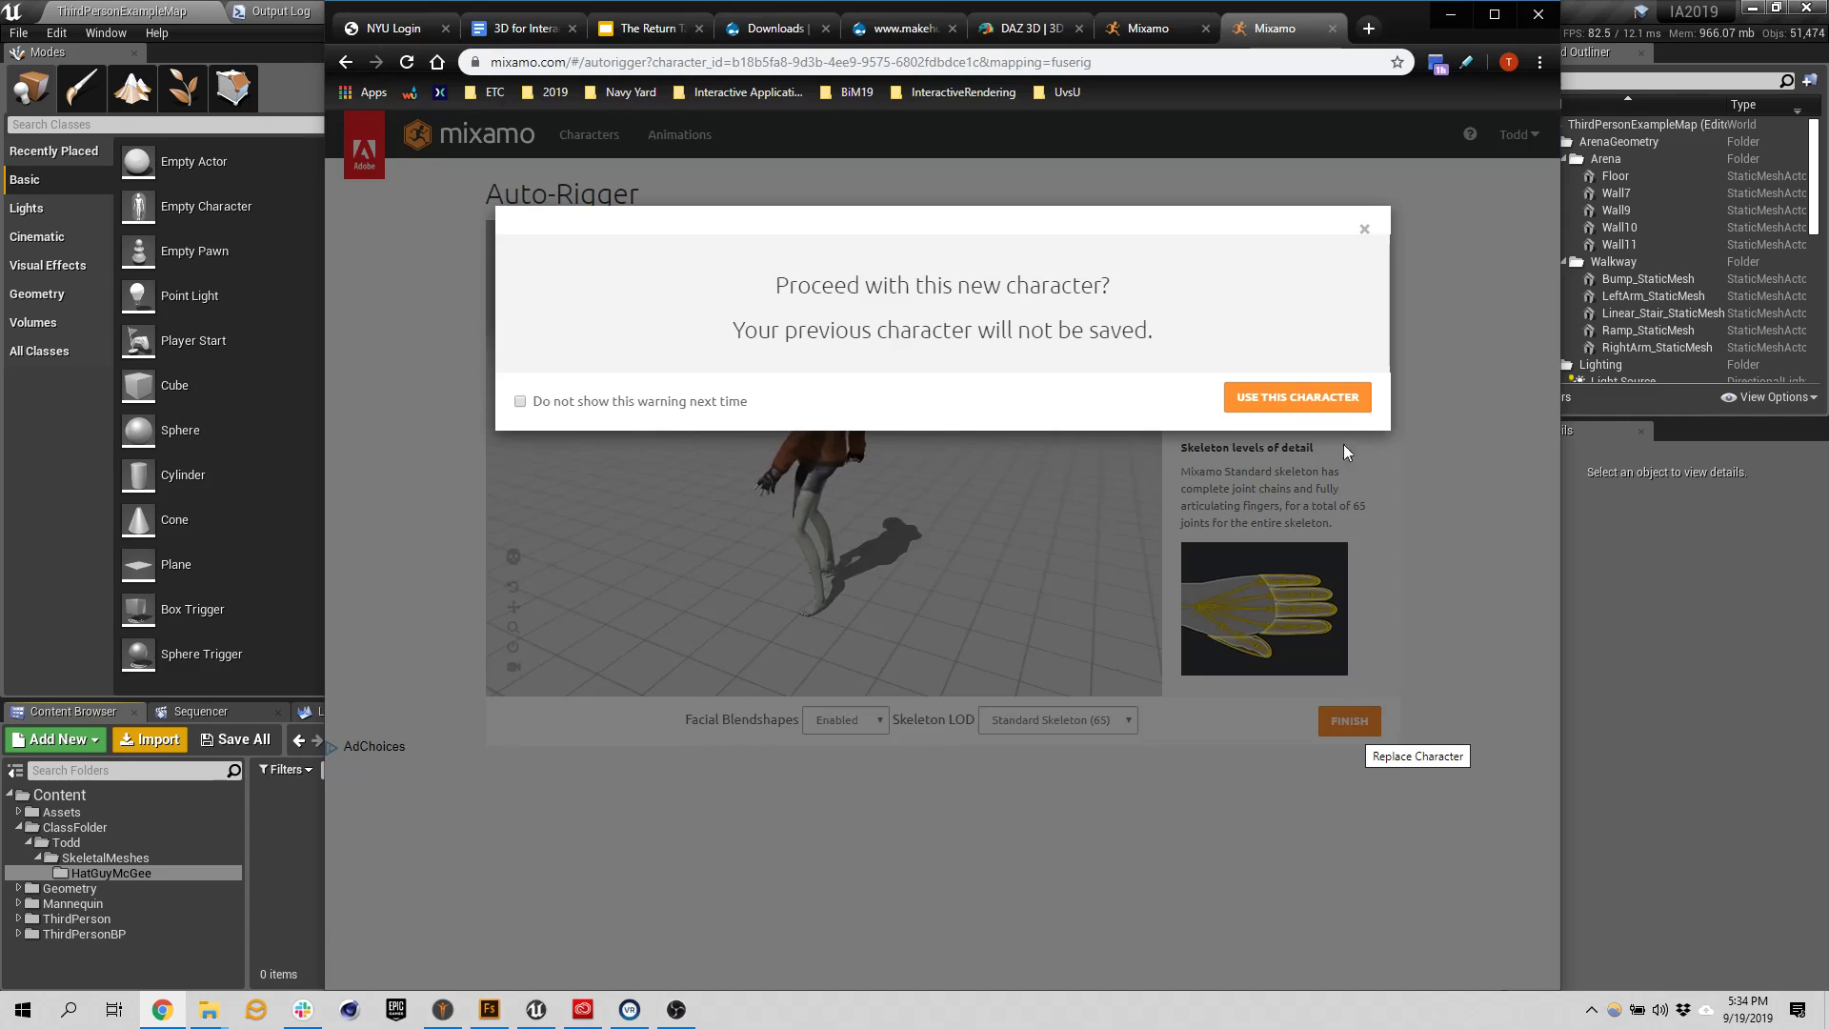
pyautogui.click(1298, 398)
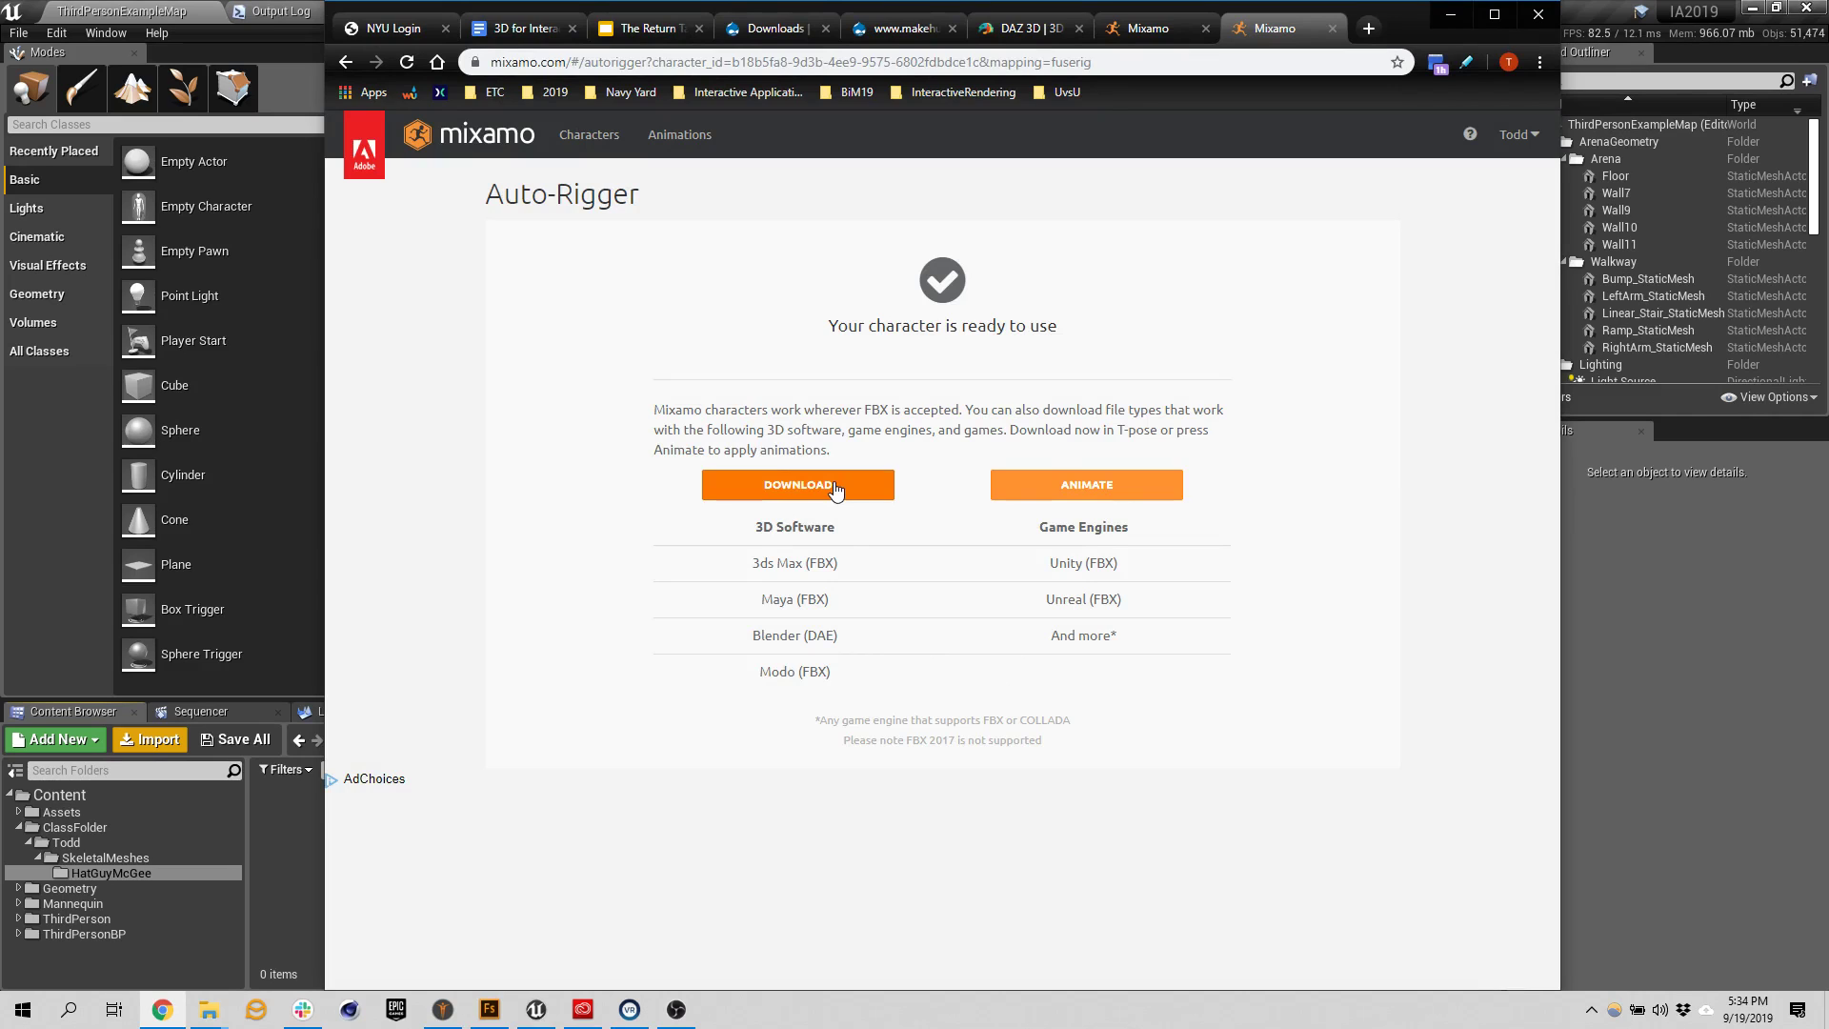
# Download the rigged zombie character as FBX in T-pose and proceed to animating it
pyautogui.click(835, 488)
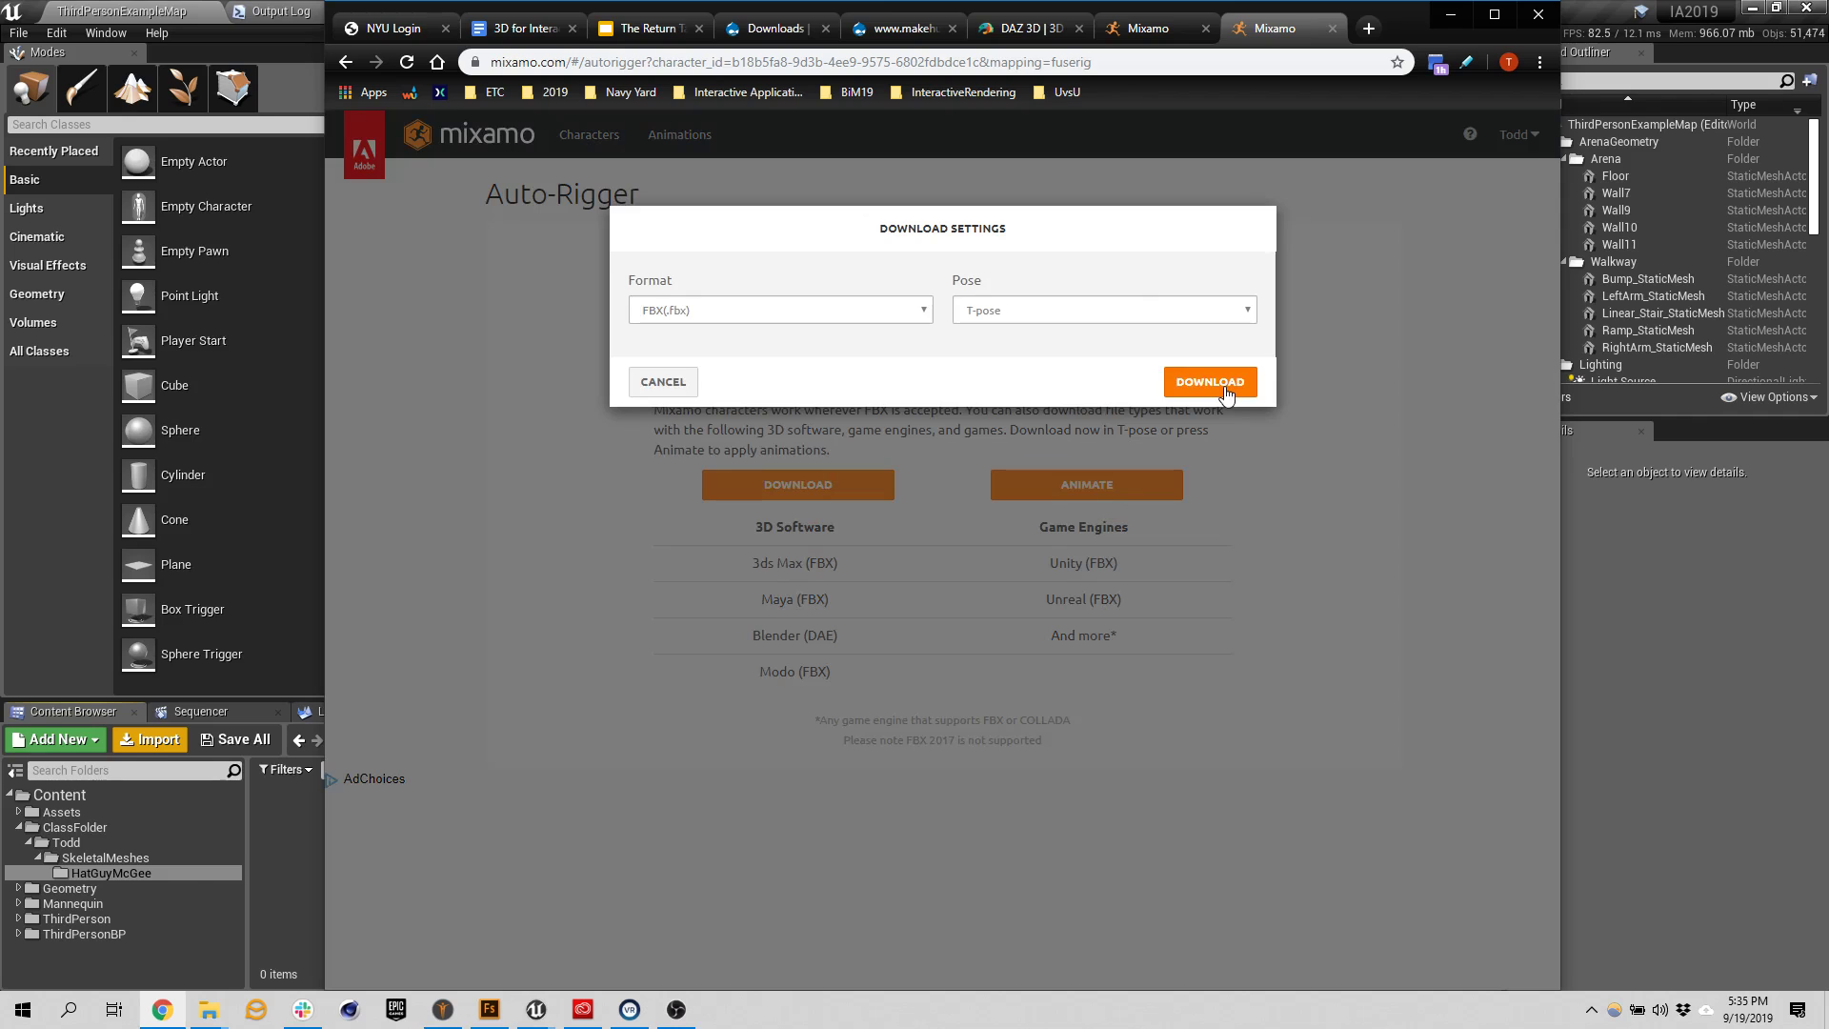
pyautogui.click(1226, 390)
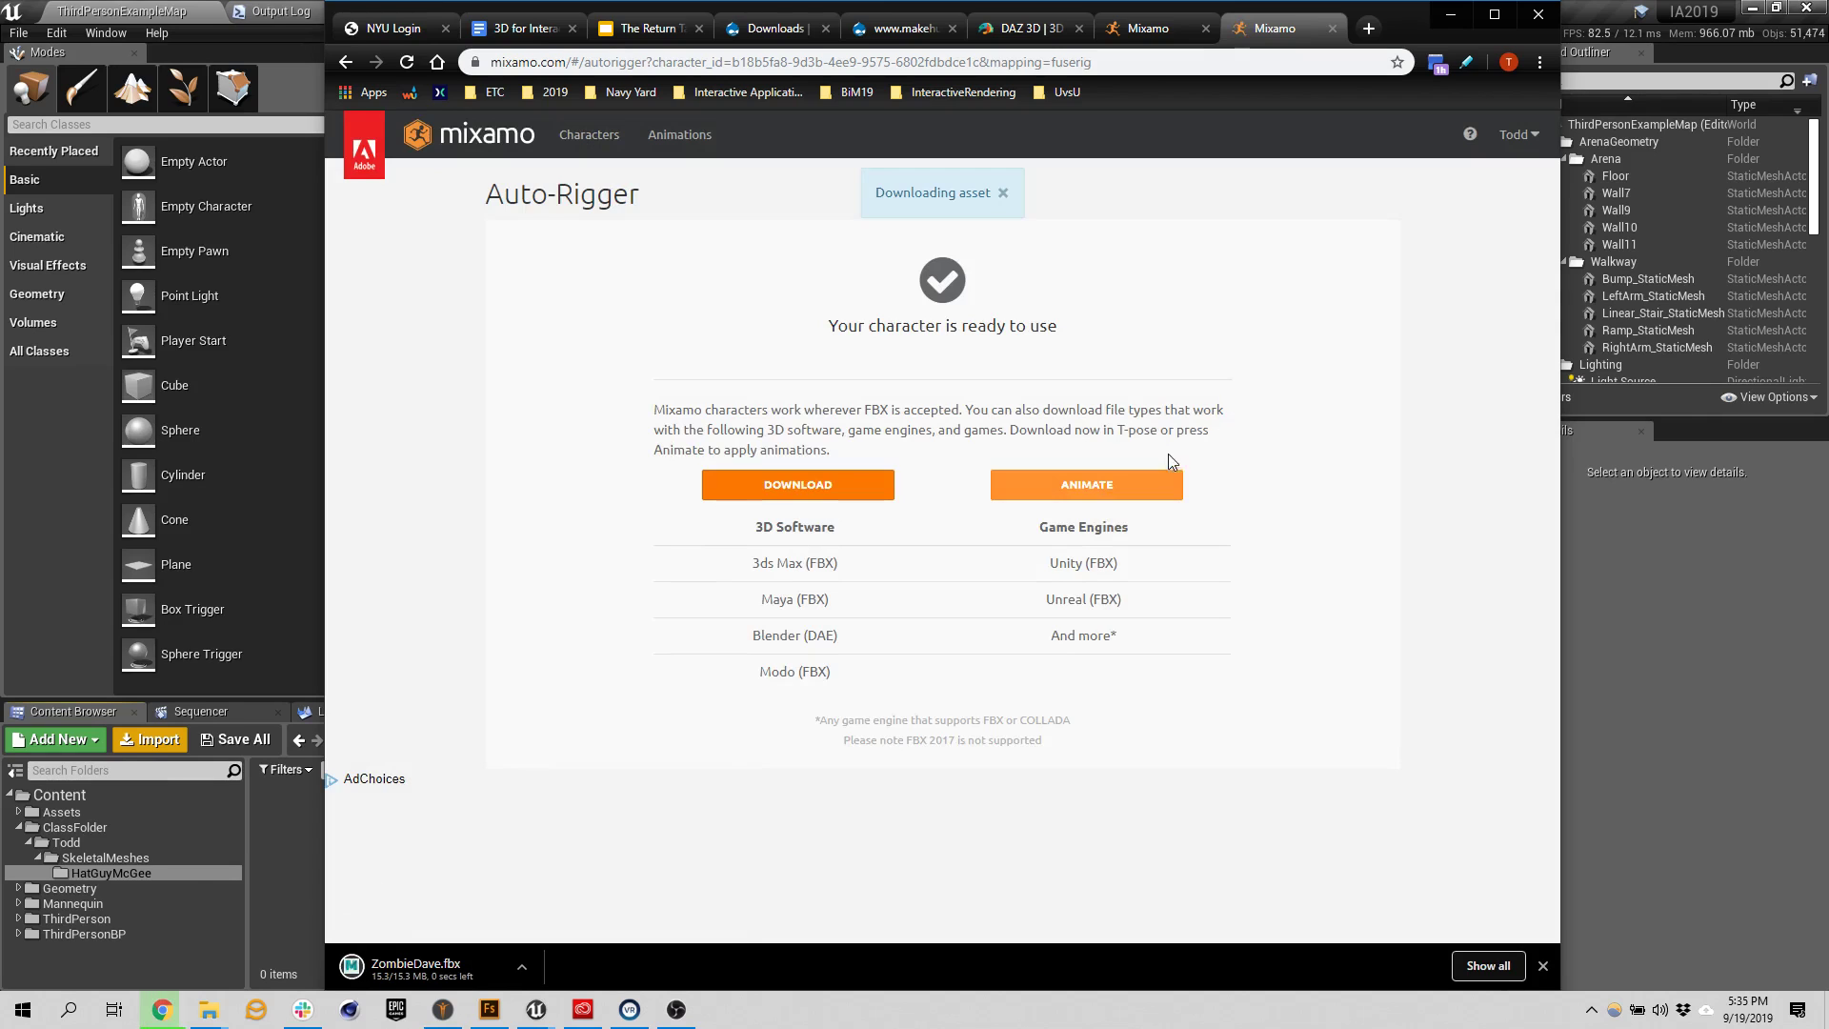
pyautogui.click(1095, 483)
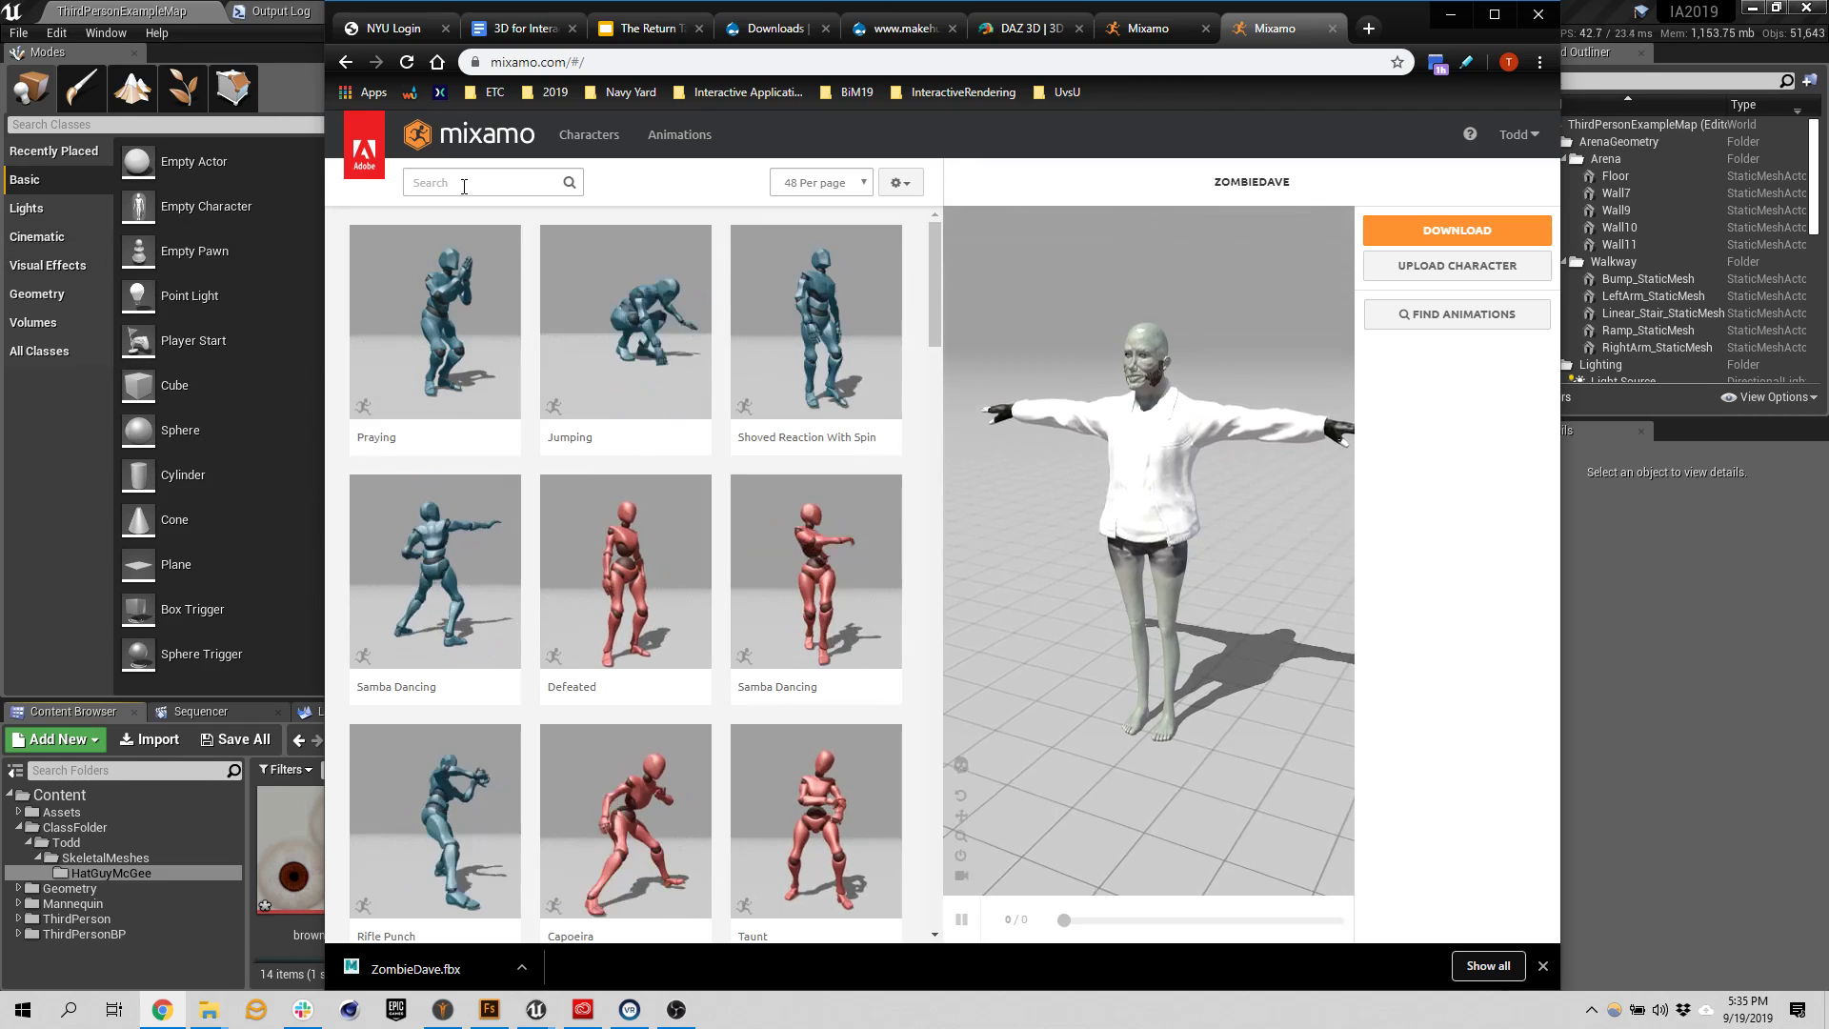
# Search the animation library for "zombie" and look through the available zombie motions
pyautogui.click(464, 183)
pyautogui.write('z')
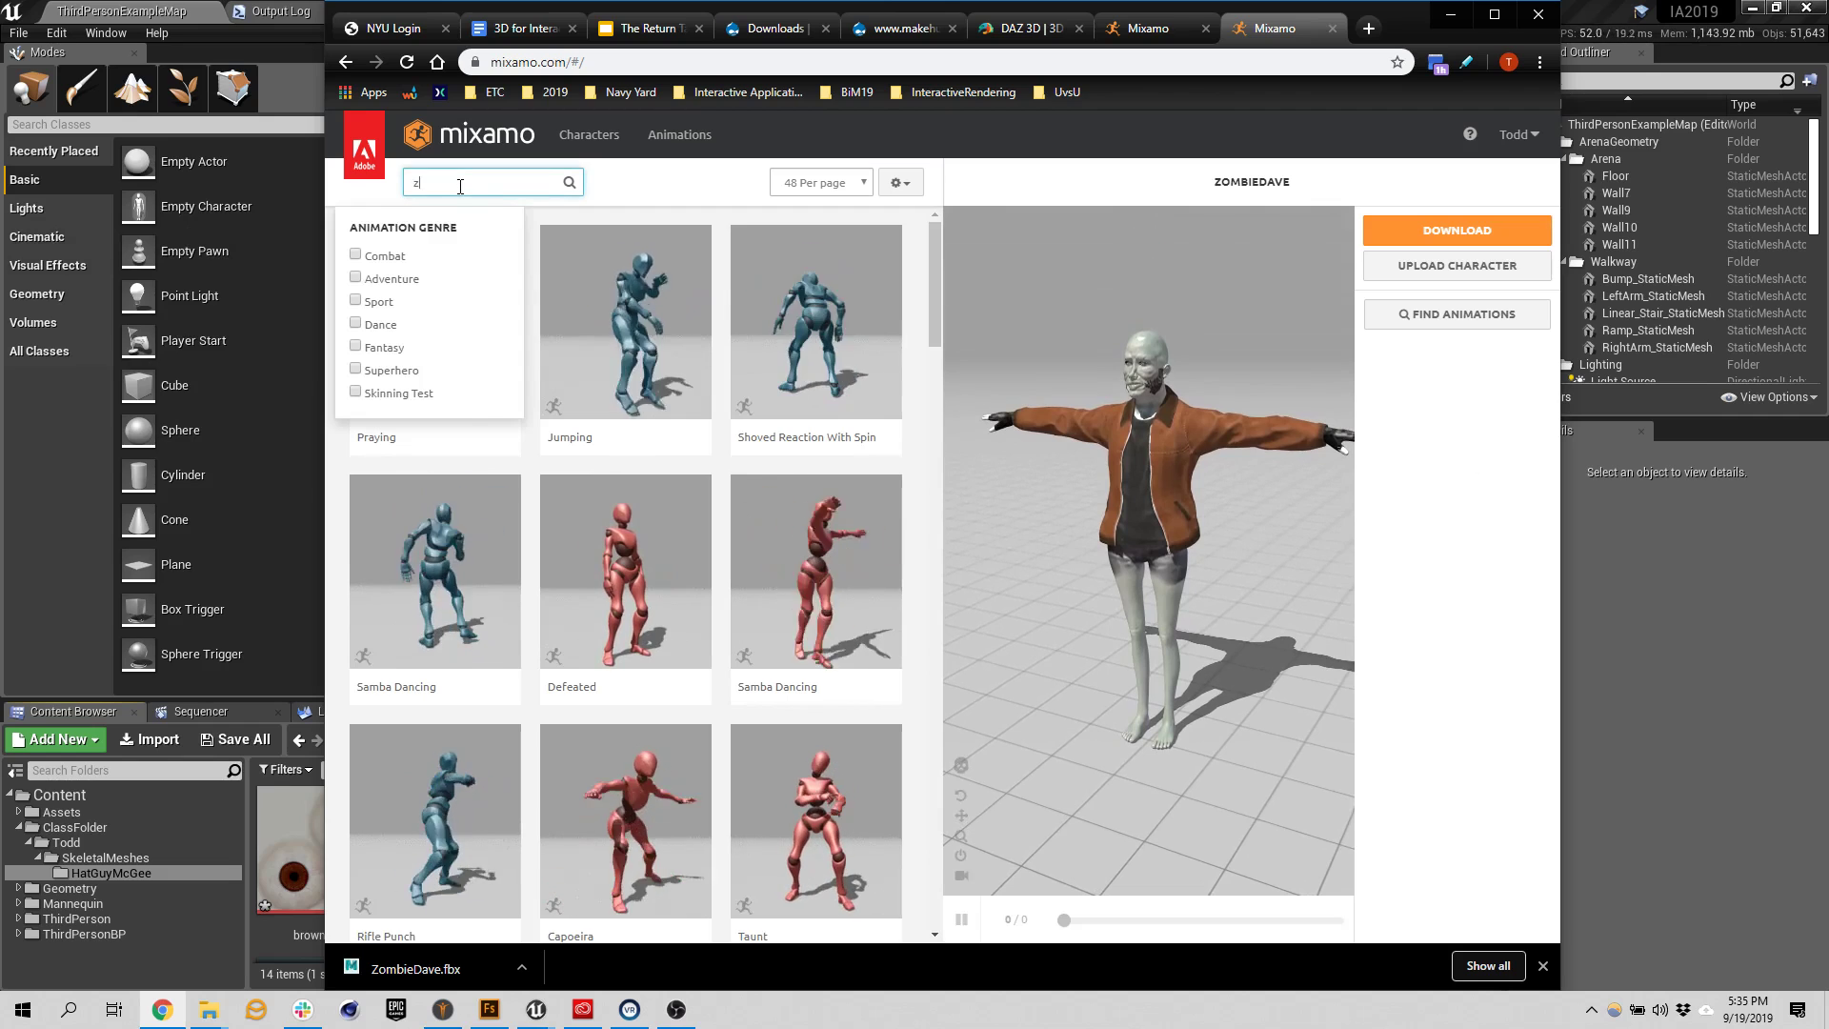
pyautogui.write('ombie')
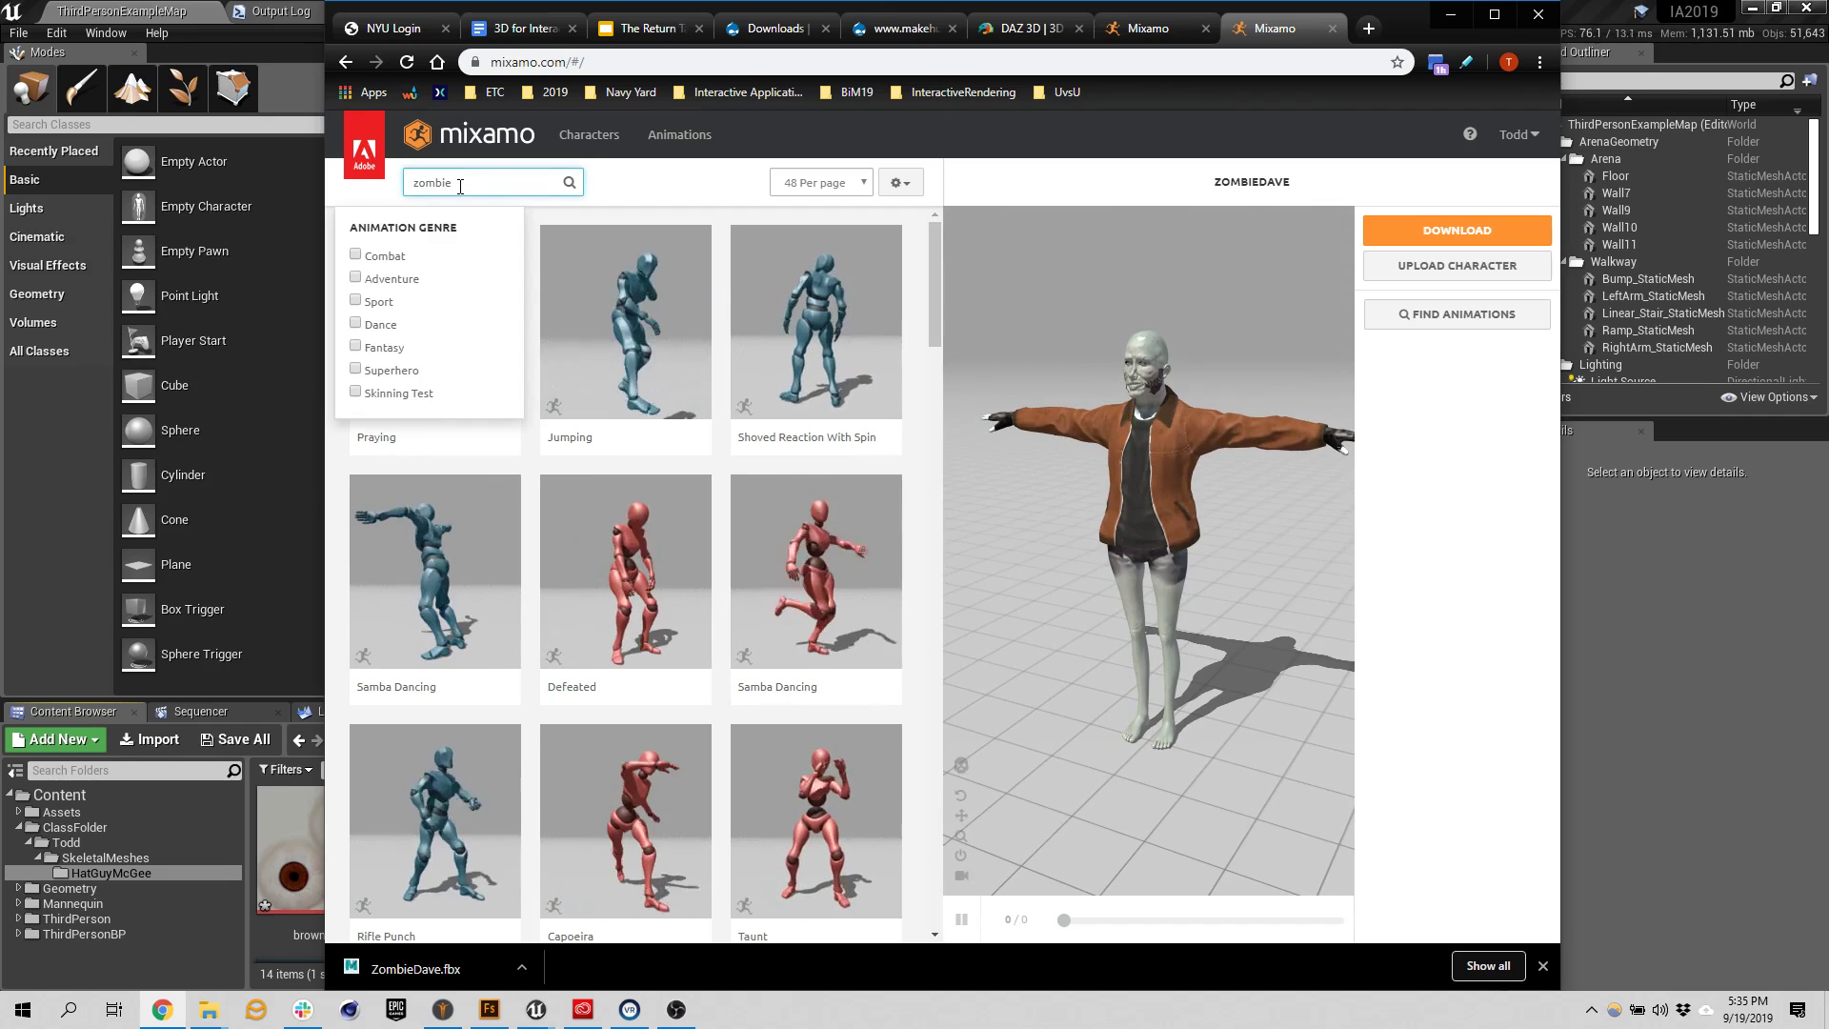
pyautogui.press('Return')
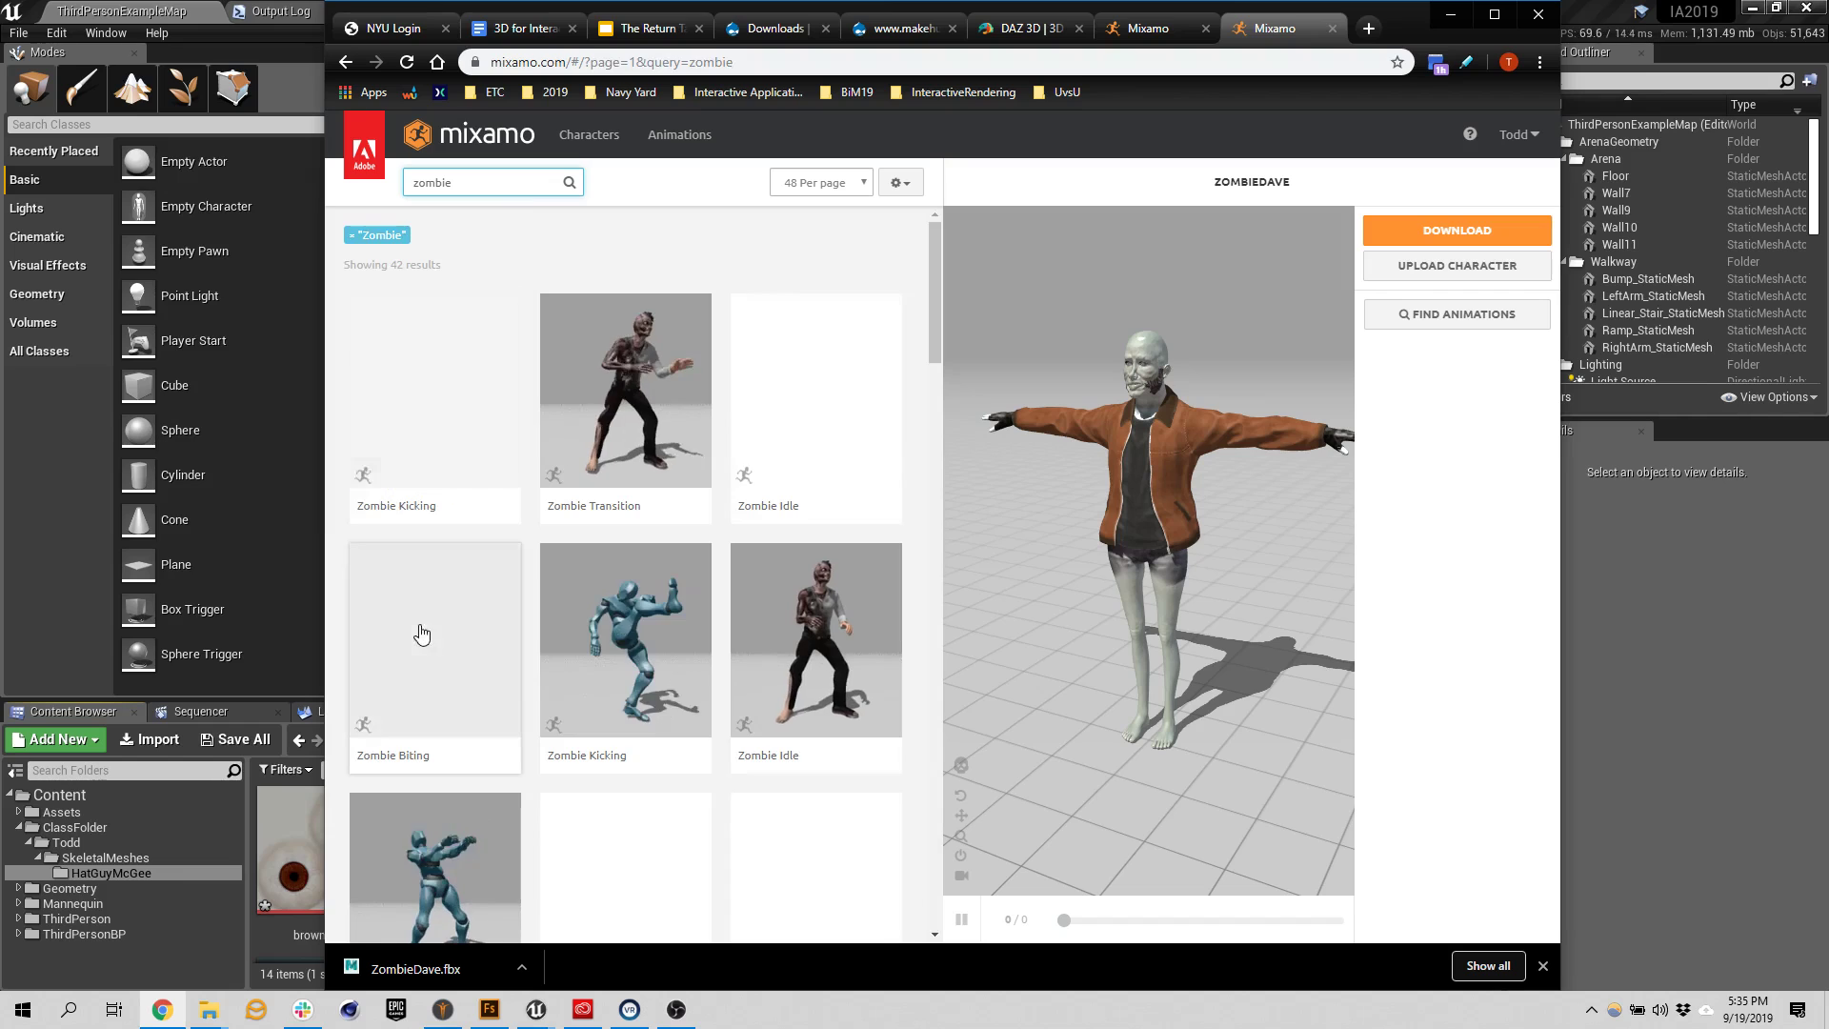
pyautogui.scroll(-5, 646, 559)
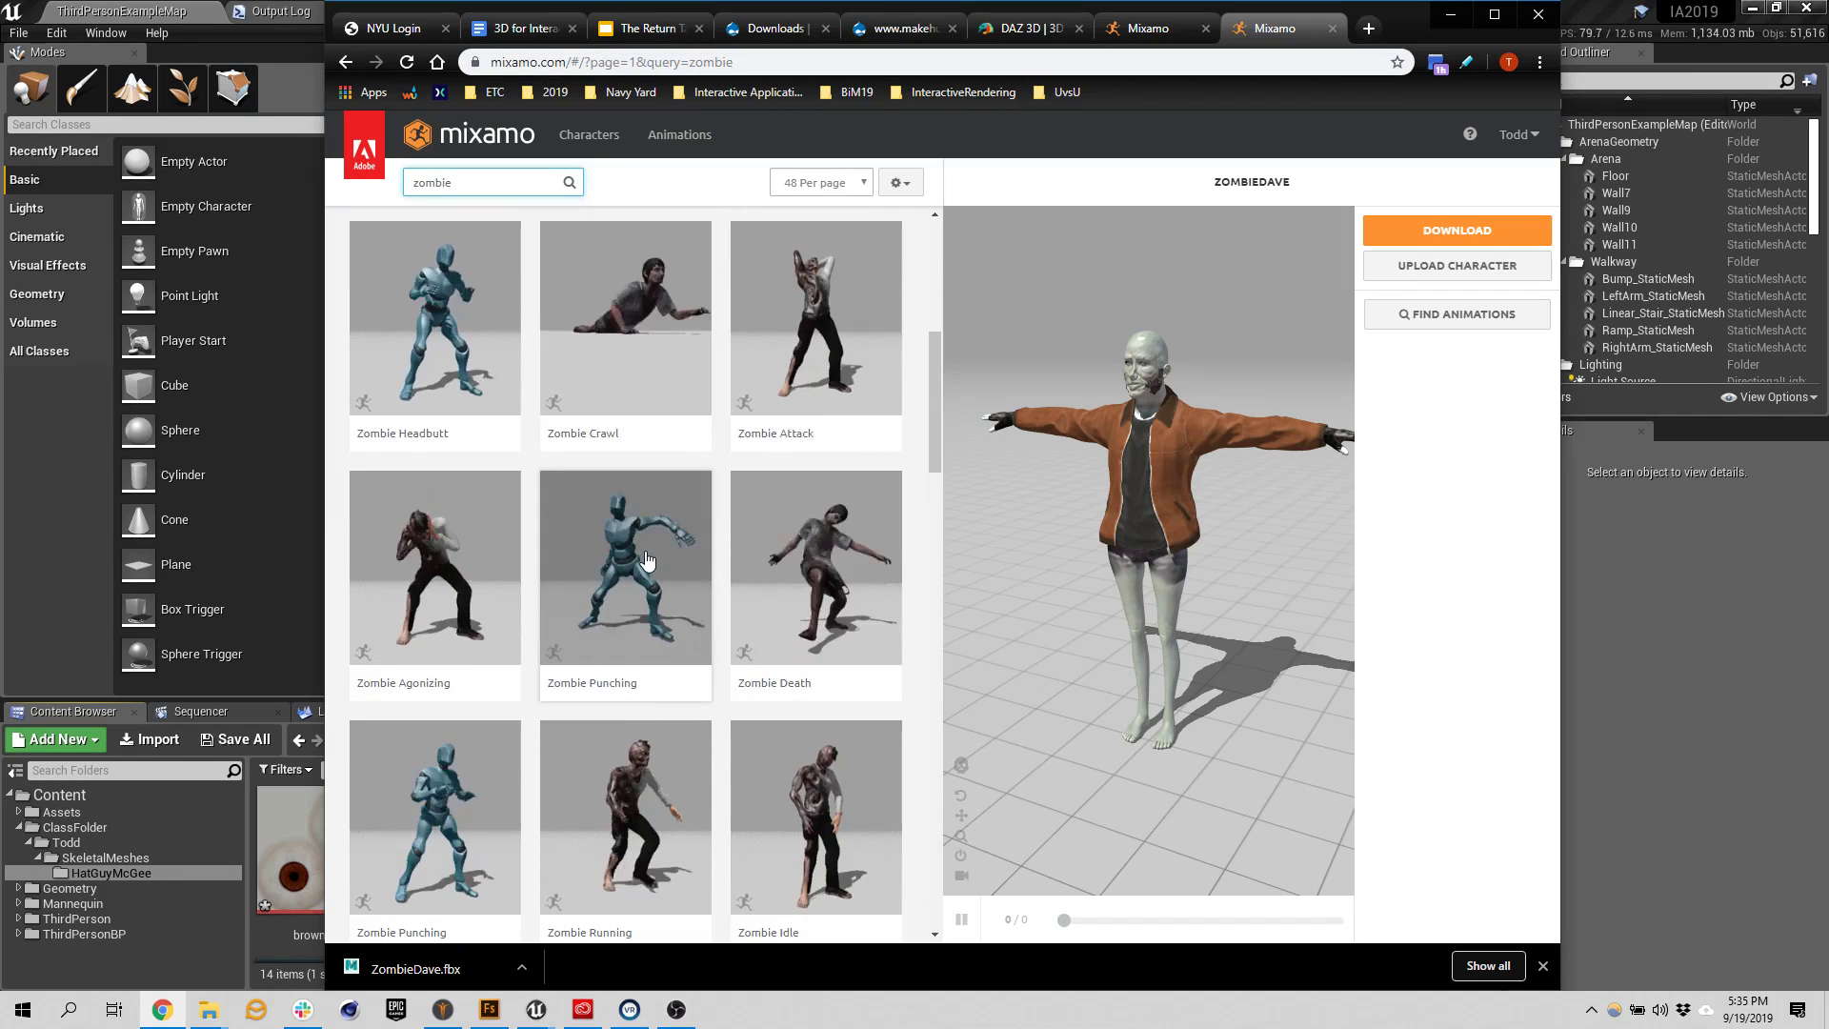
pyautogui.scroll(-12, 646, 559)
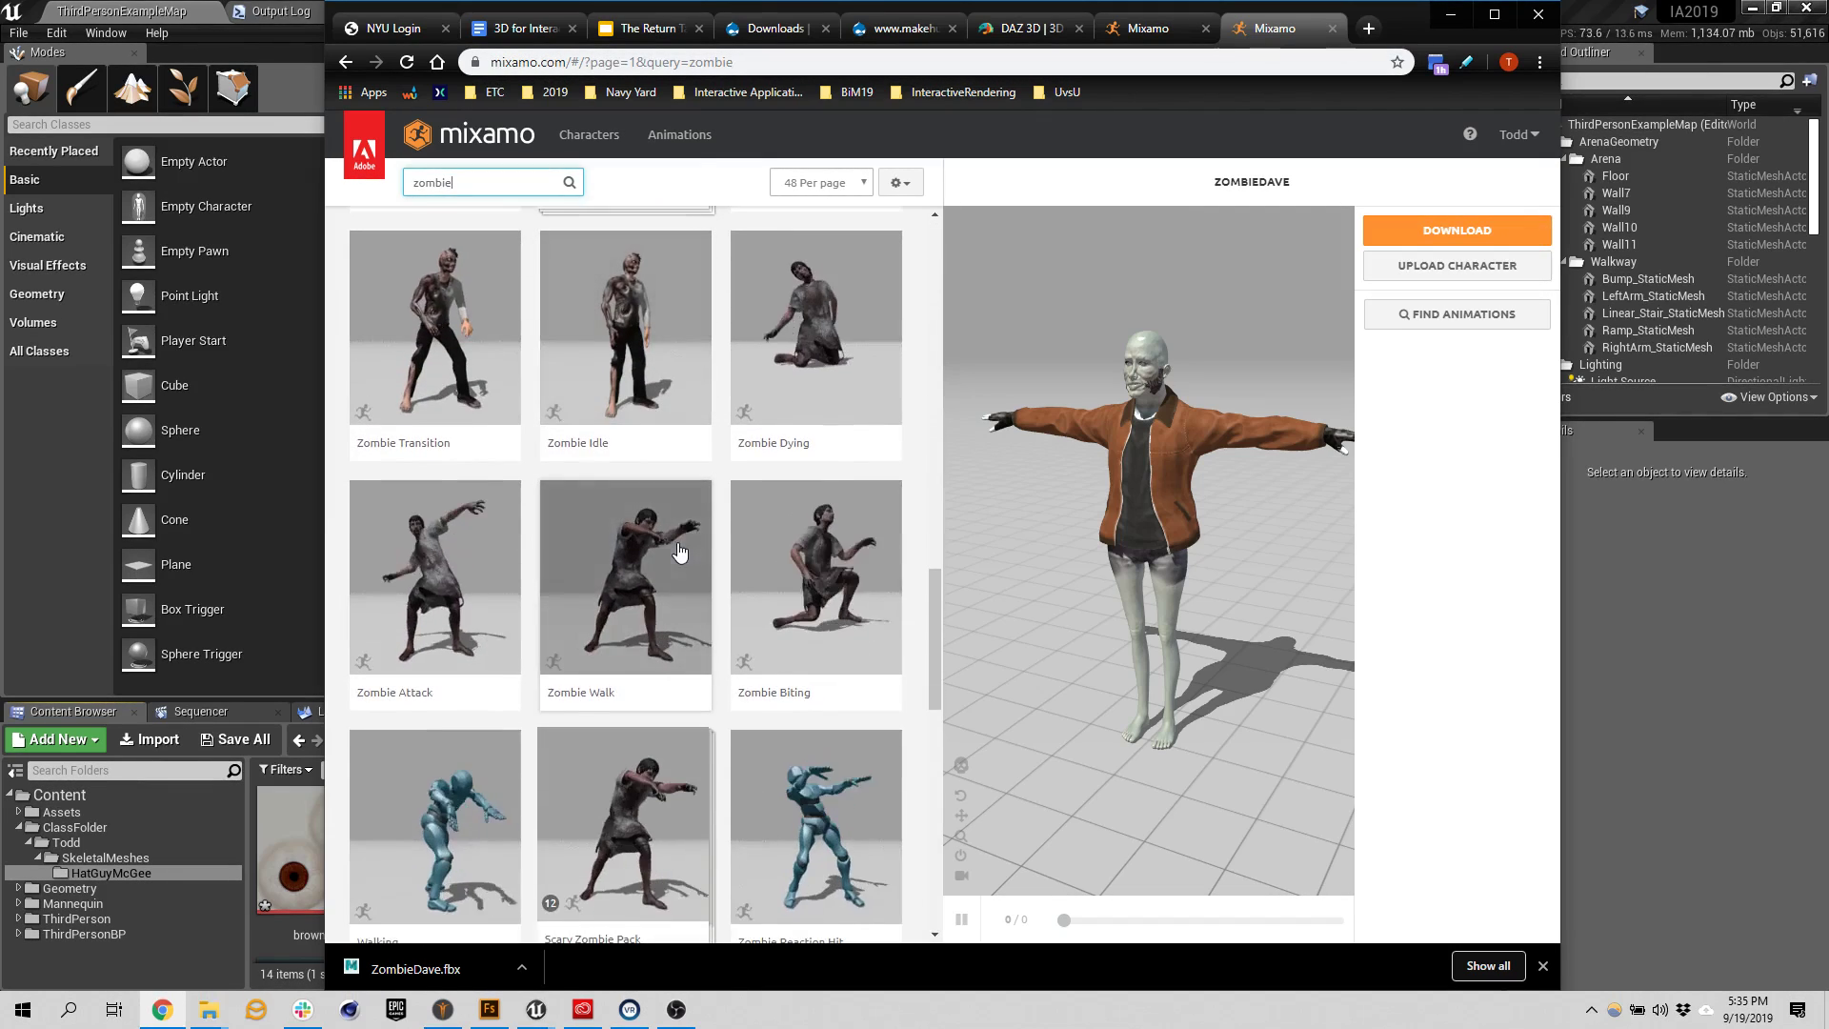
pyautogui.scroll(-6, 678, 551)
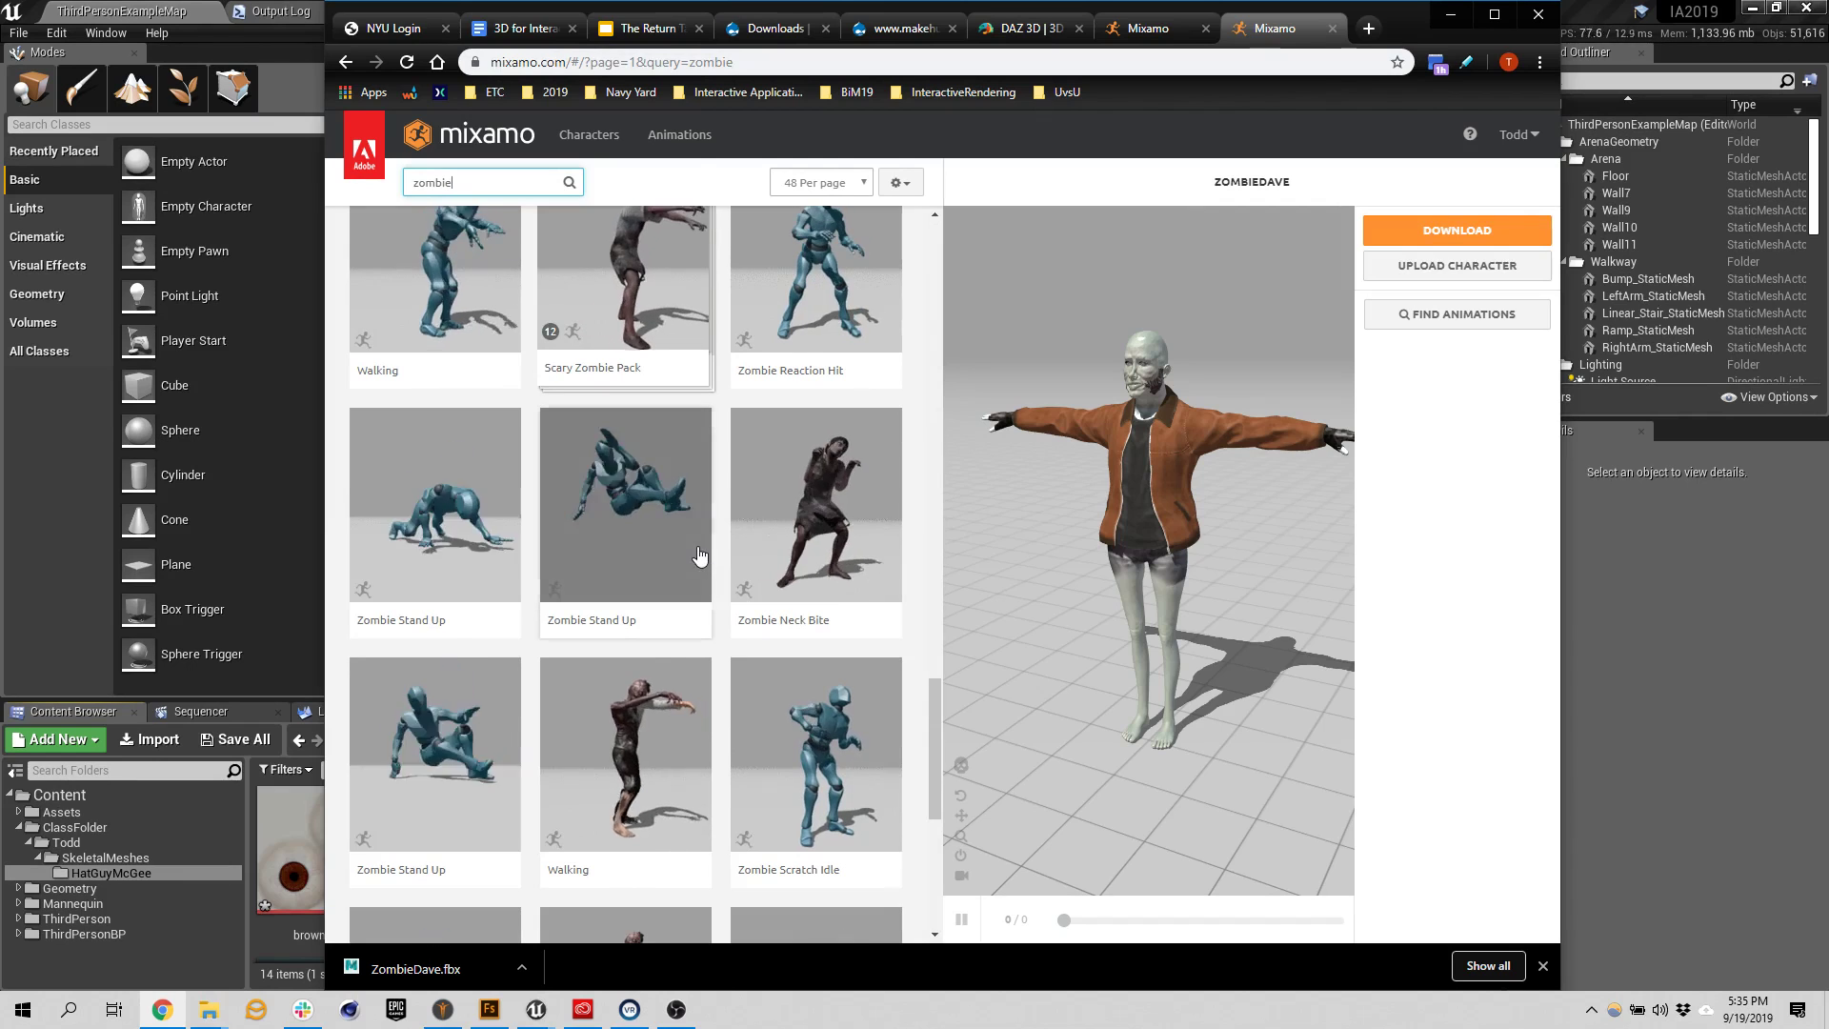
pyautogui.scroll(-6, 812, 541)
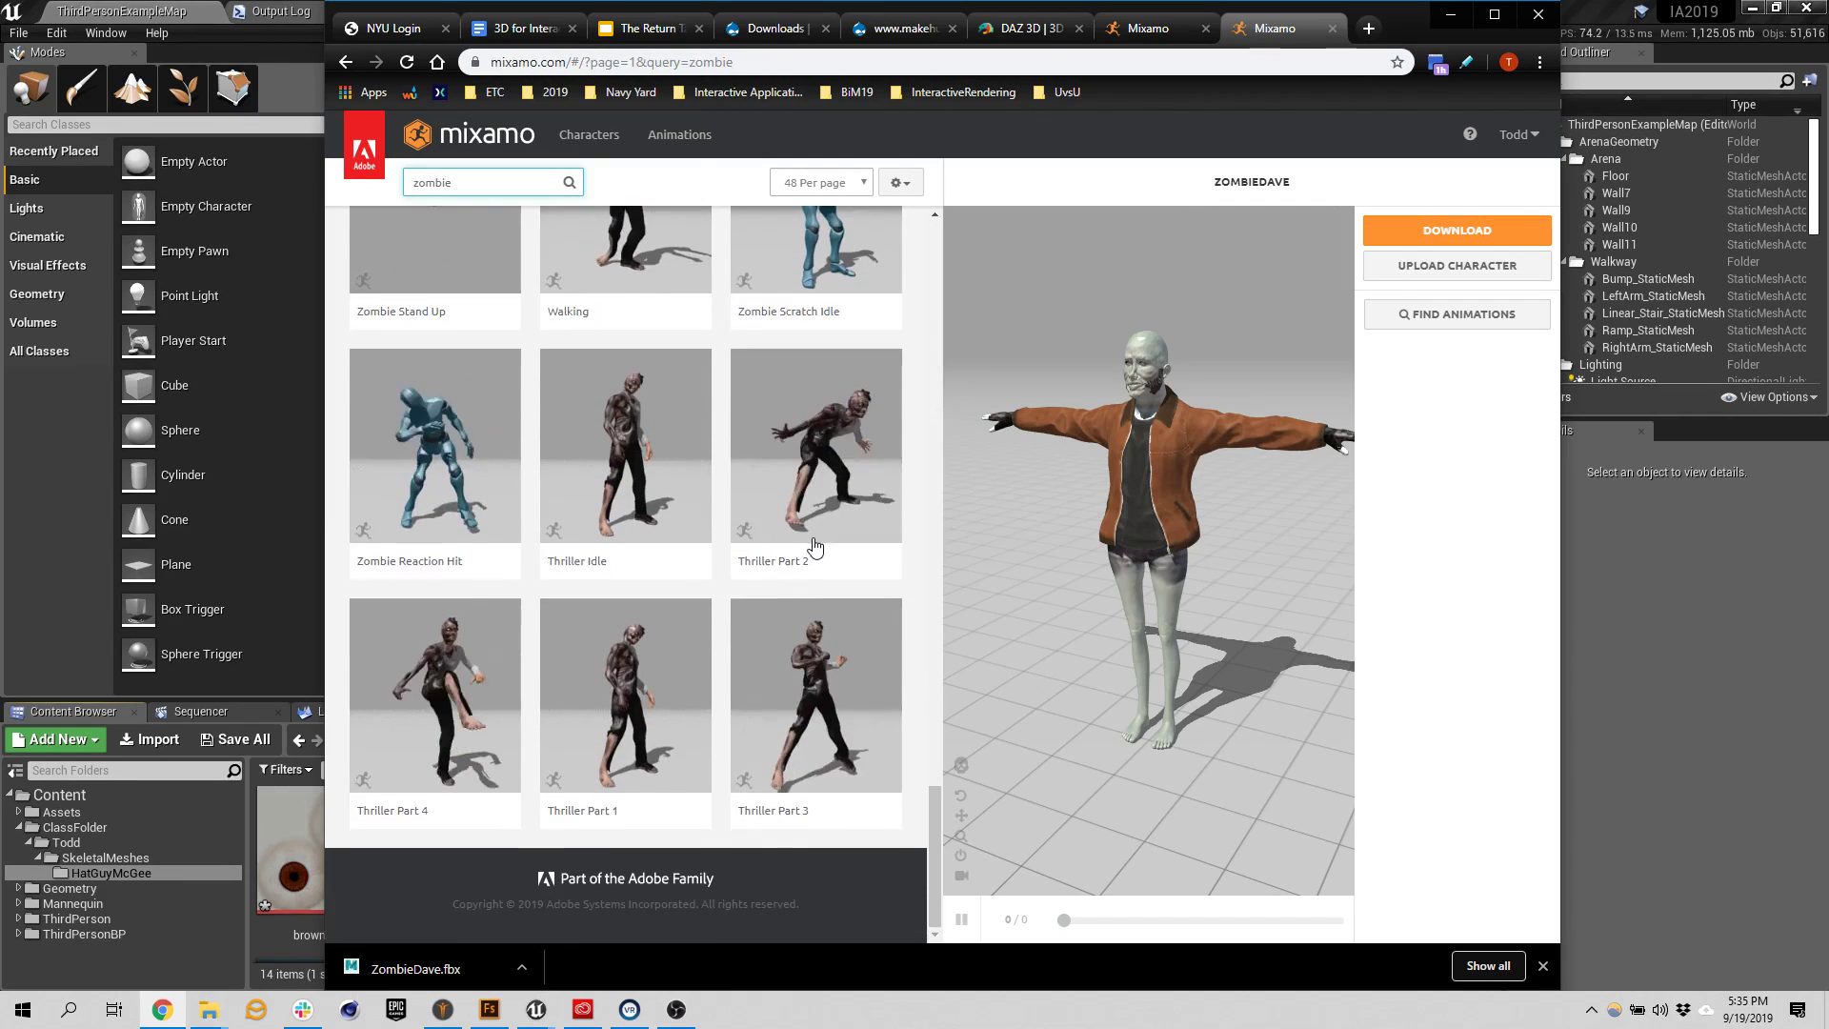
pyautogui.scroll(18, 715, 489)
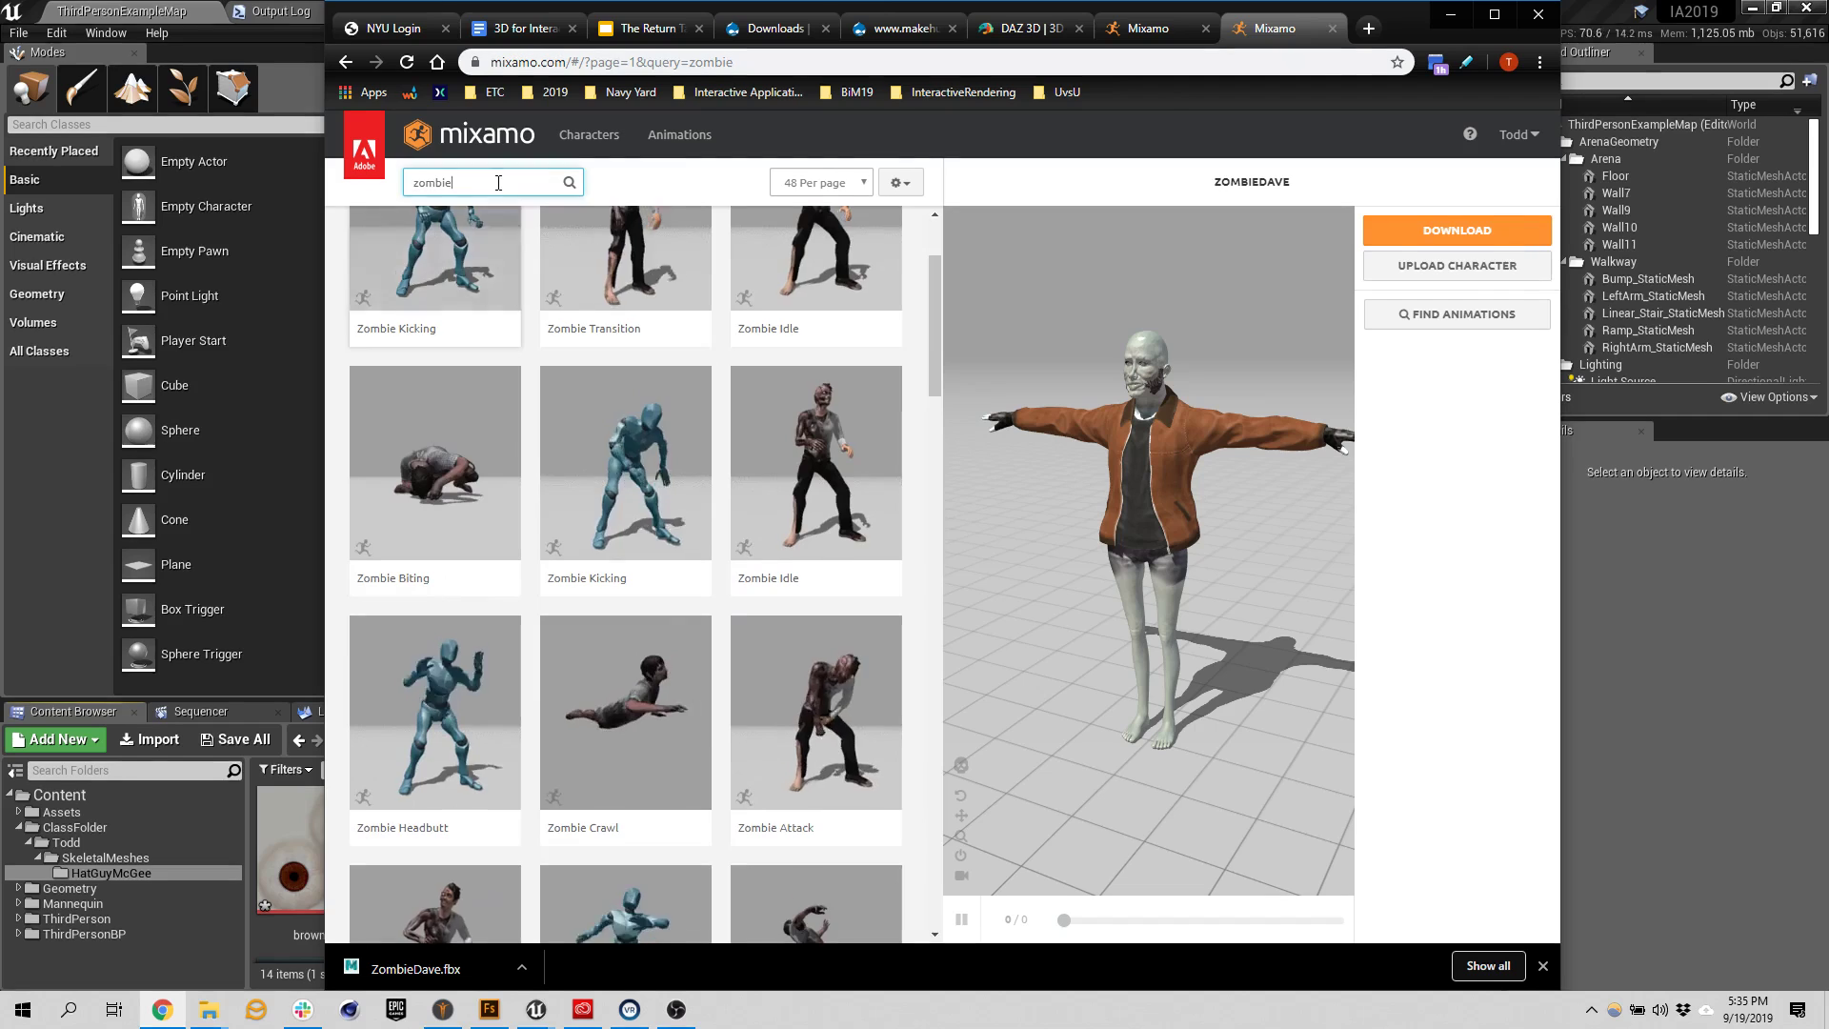
# Search the animation library for "pack" and browse the bundled animation packs, including the Scary Zombie Pack
pyautogui.doubleClick(498, 182)
pyautogui.write('pa')
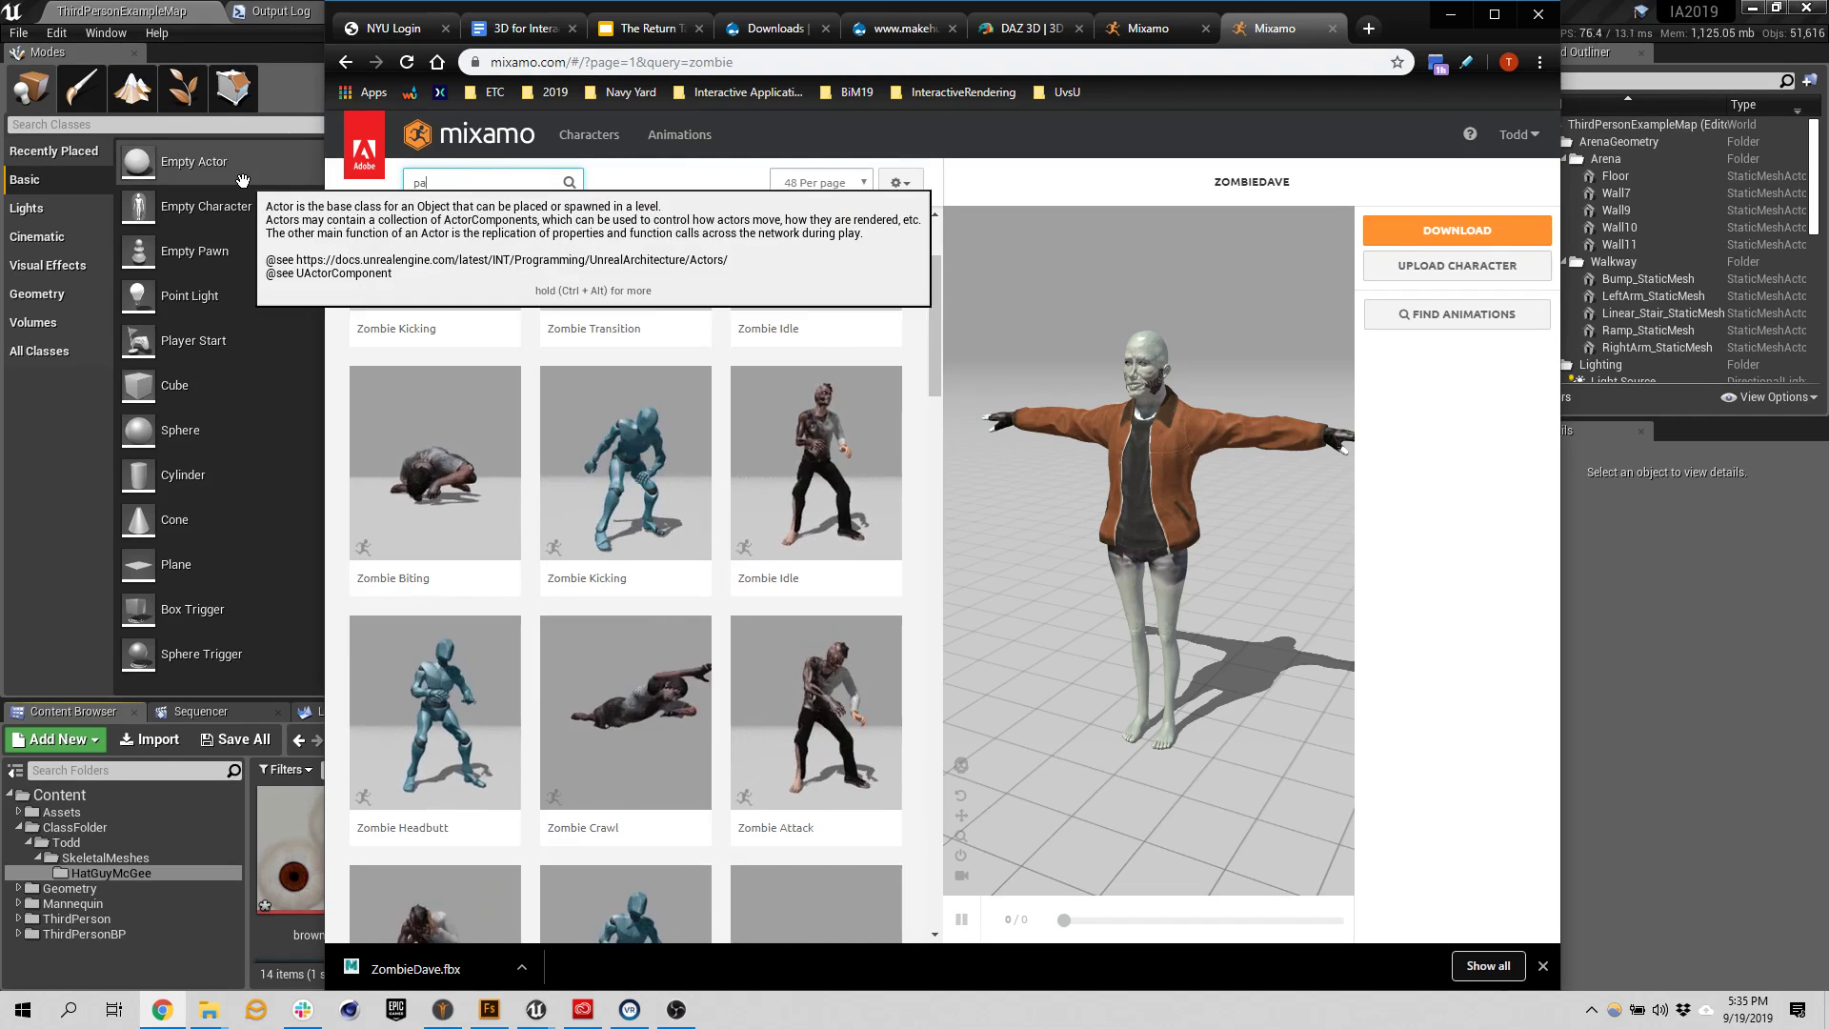
pyautogui.write('ck')
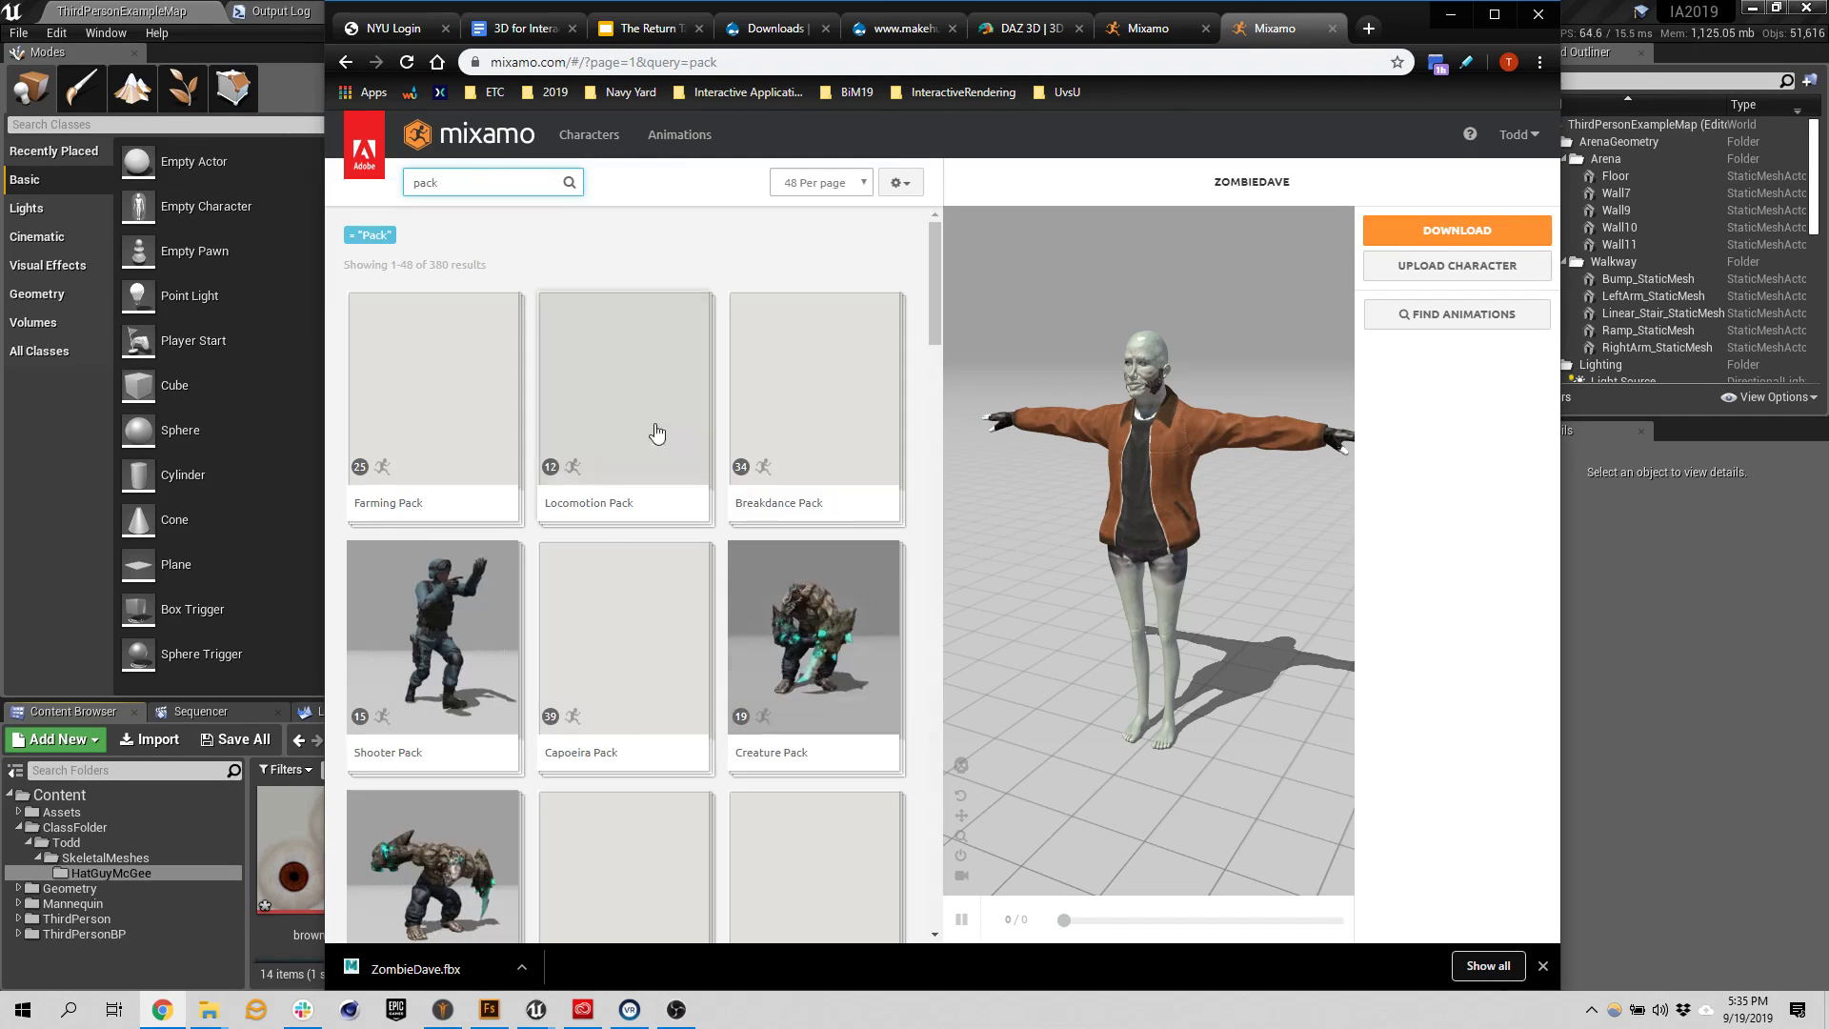
pyautogui.scroll(-4, 839, 505)
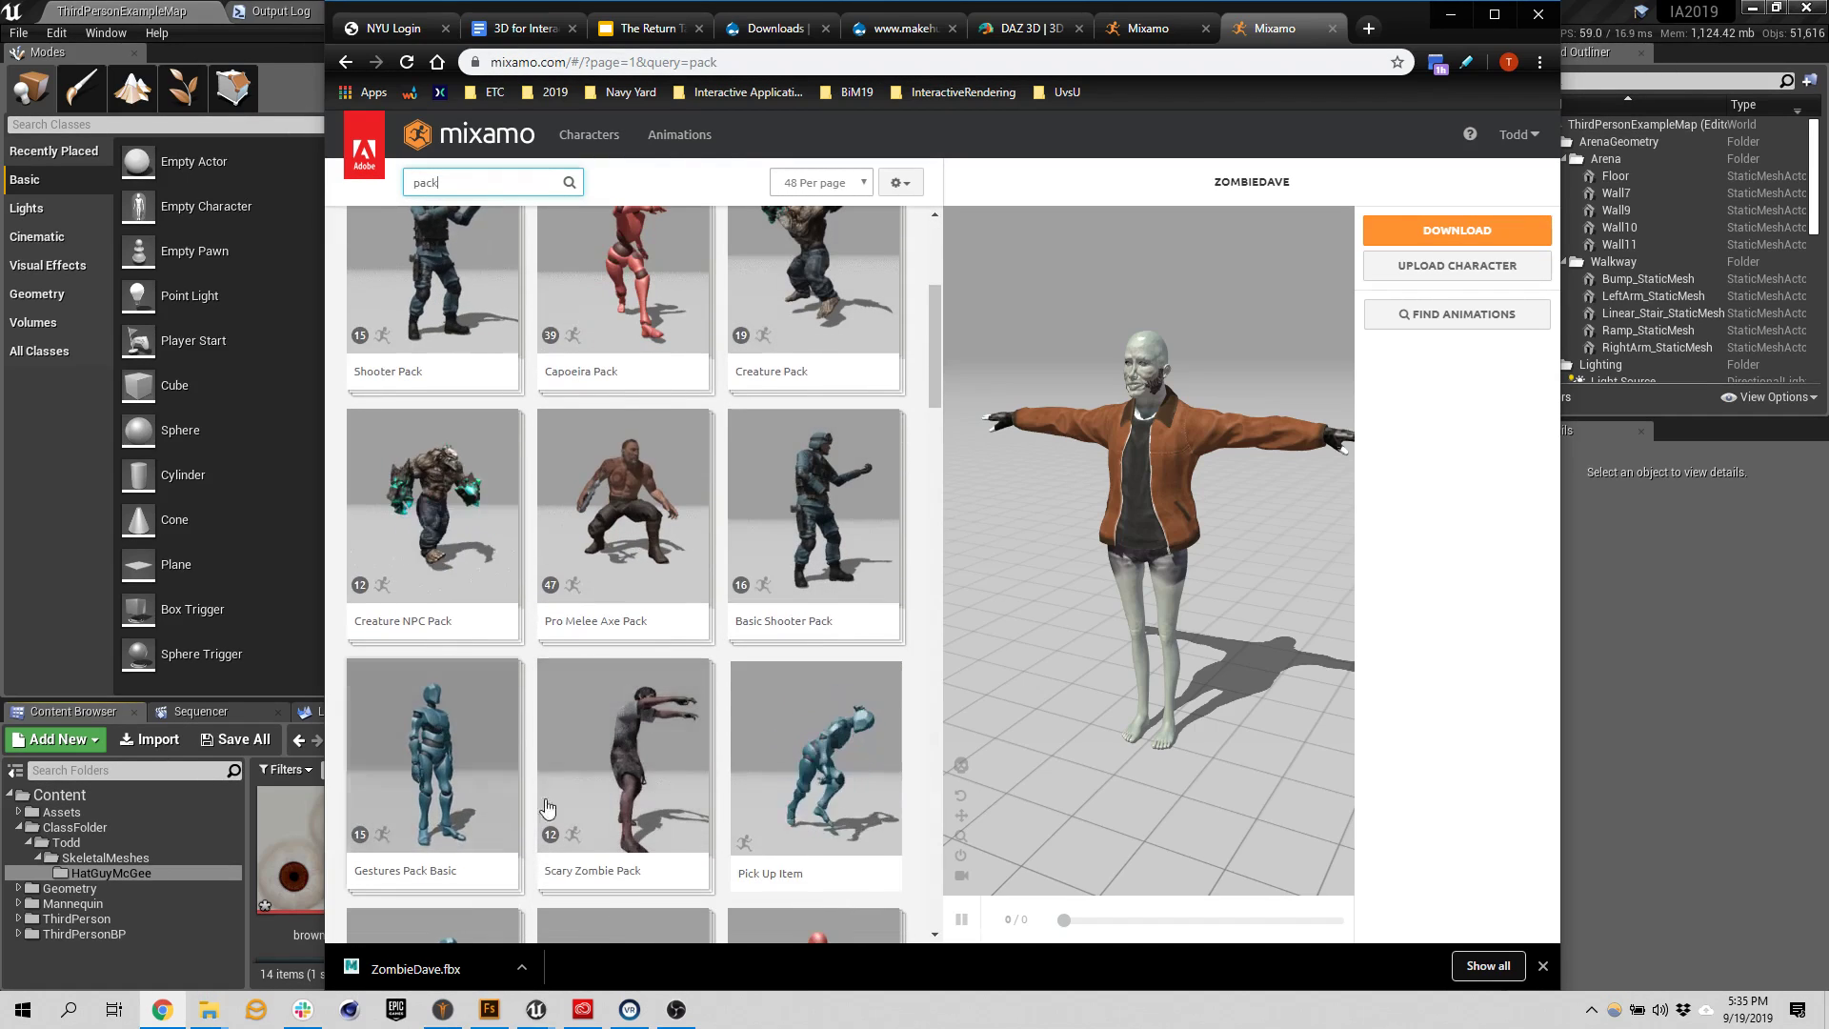
pyautogui.scroll(-1, 637, 672)
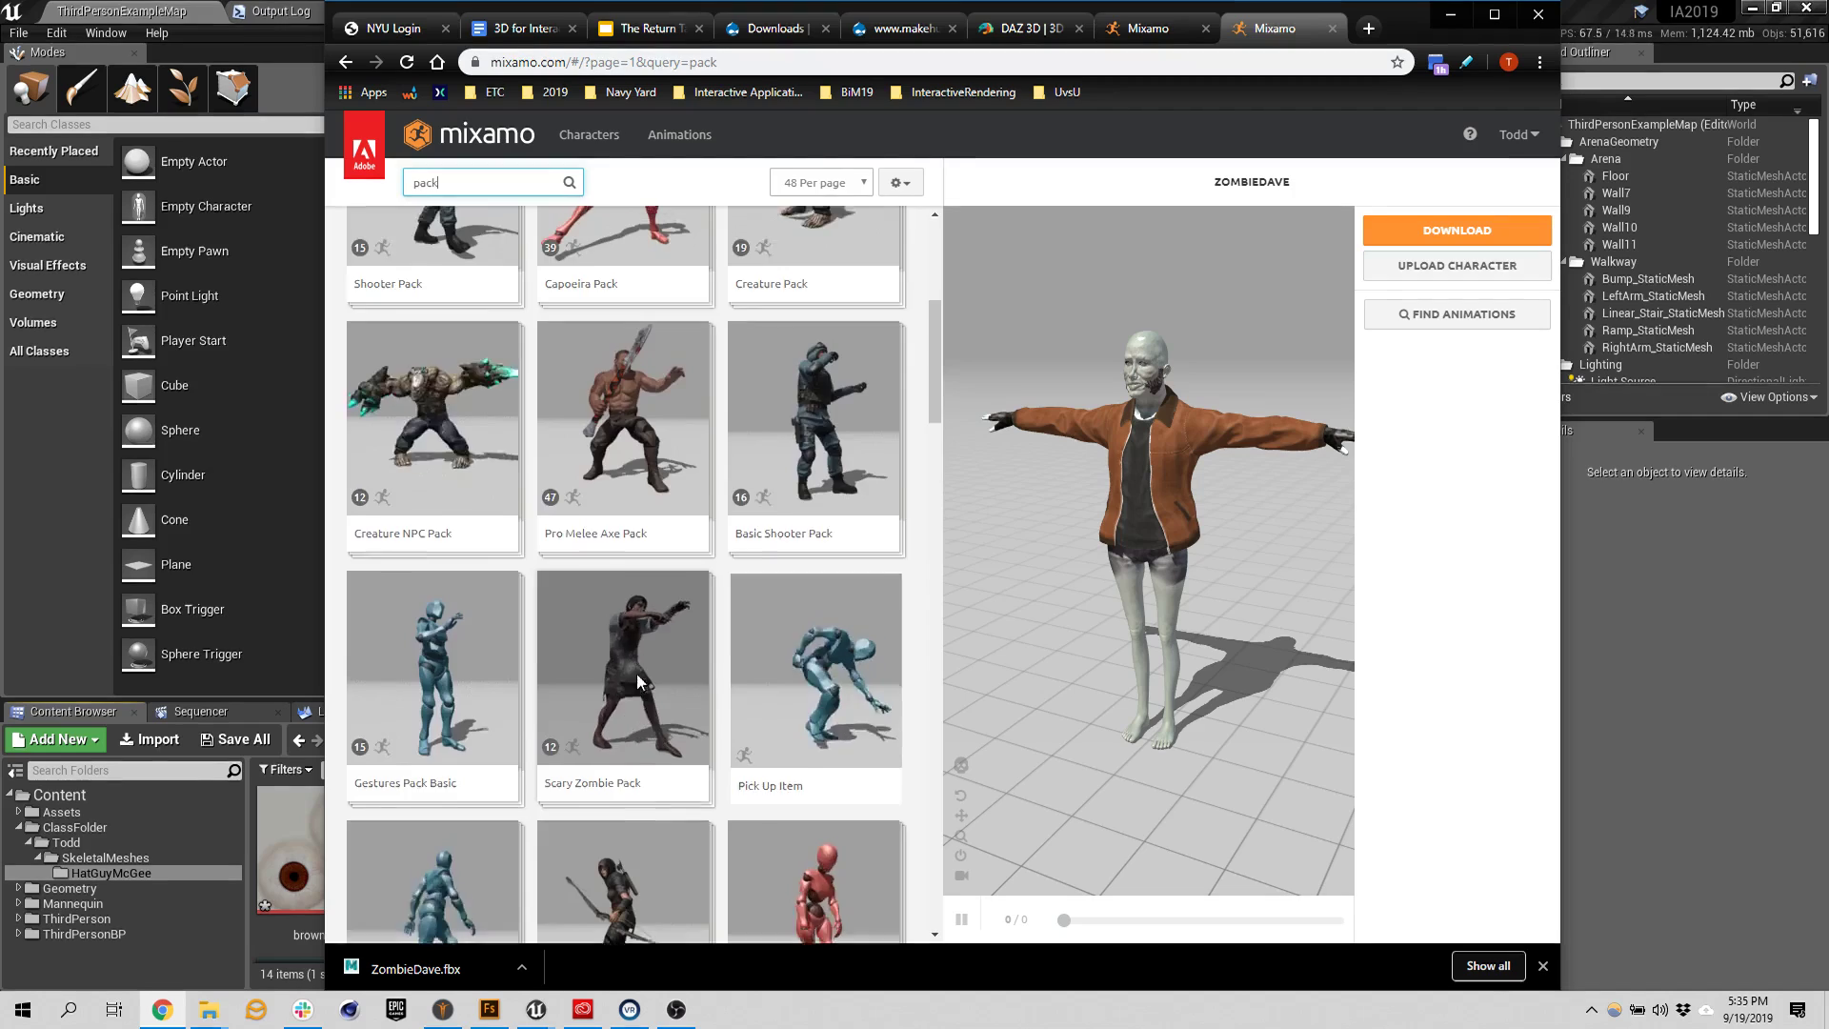
pyautogui.scroll(5, 637, 672)
# Search for "catwalk" and apply the Catwalk Walking animation to the zombie, previewing In Place but leaving it off
pyautogui.moveTo(468, 180); pyautogui.dragTo(321, 176)
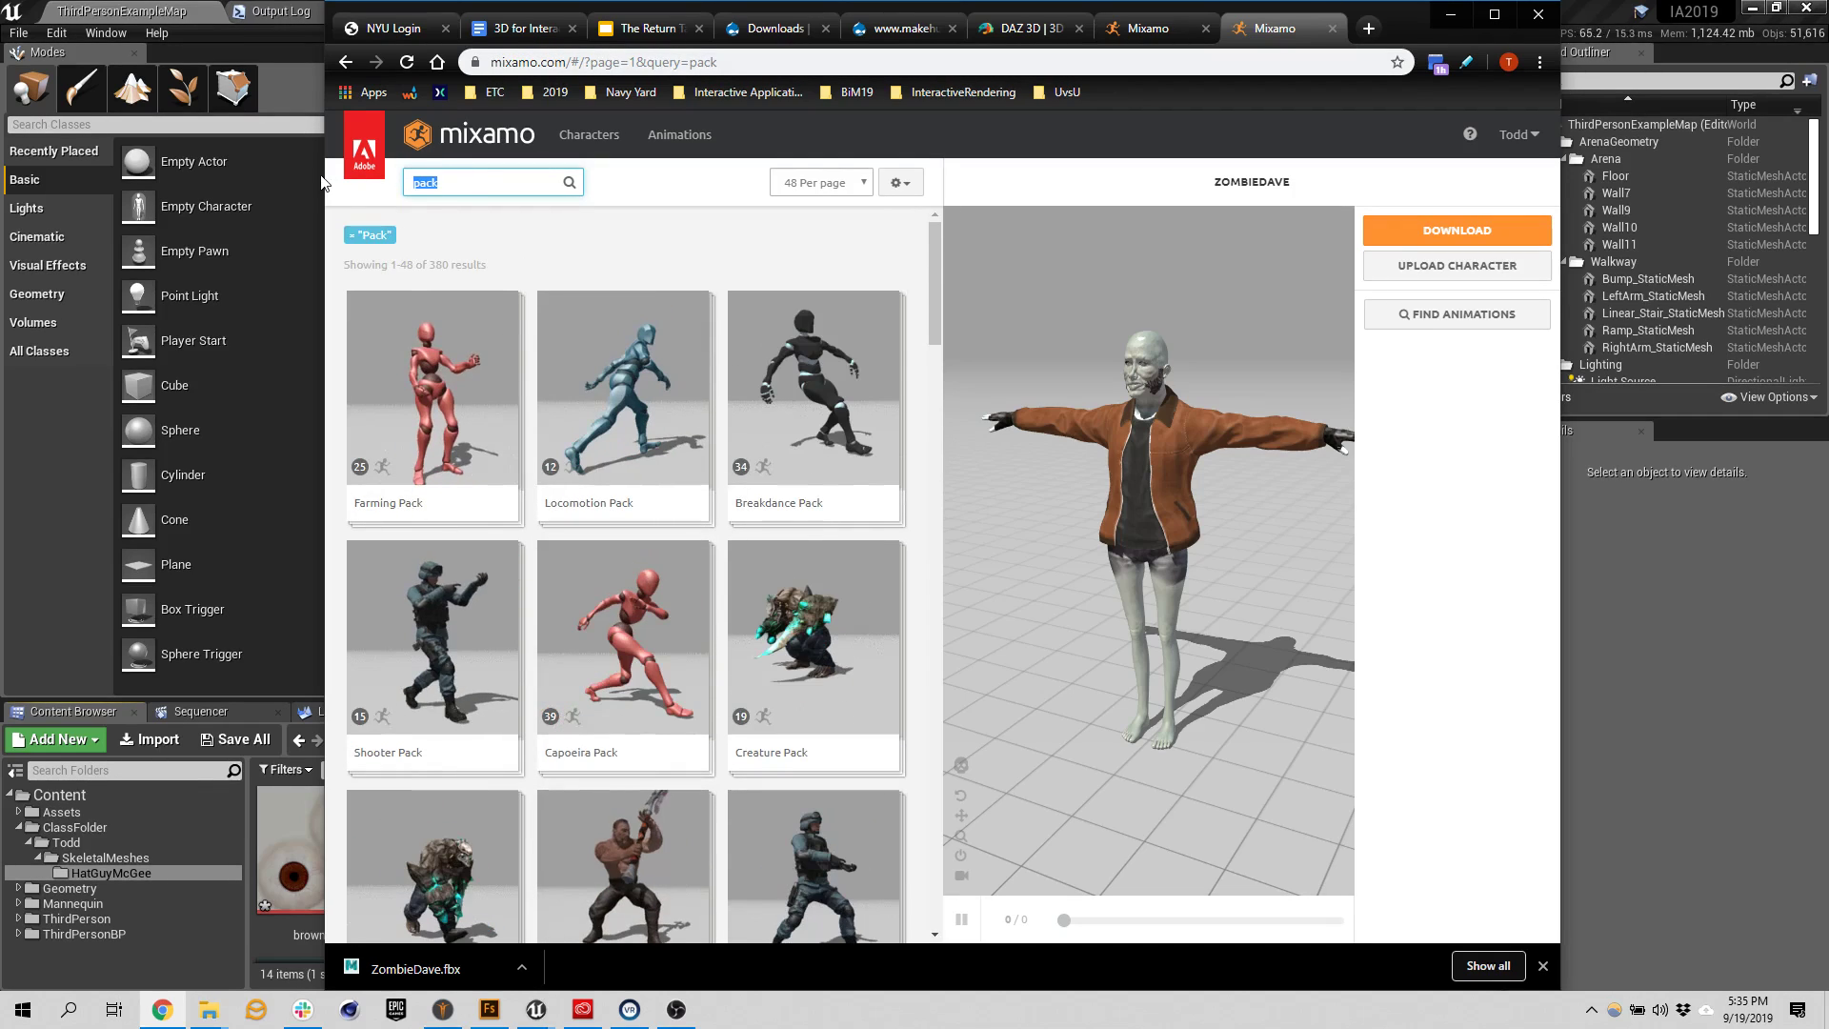
pyautogui.write('catwalk')
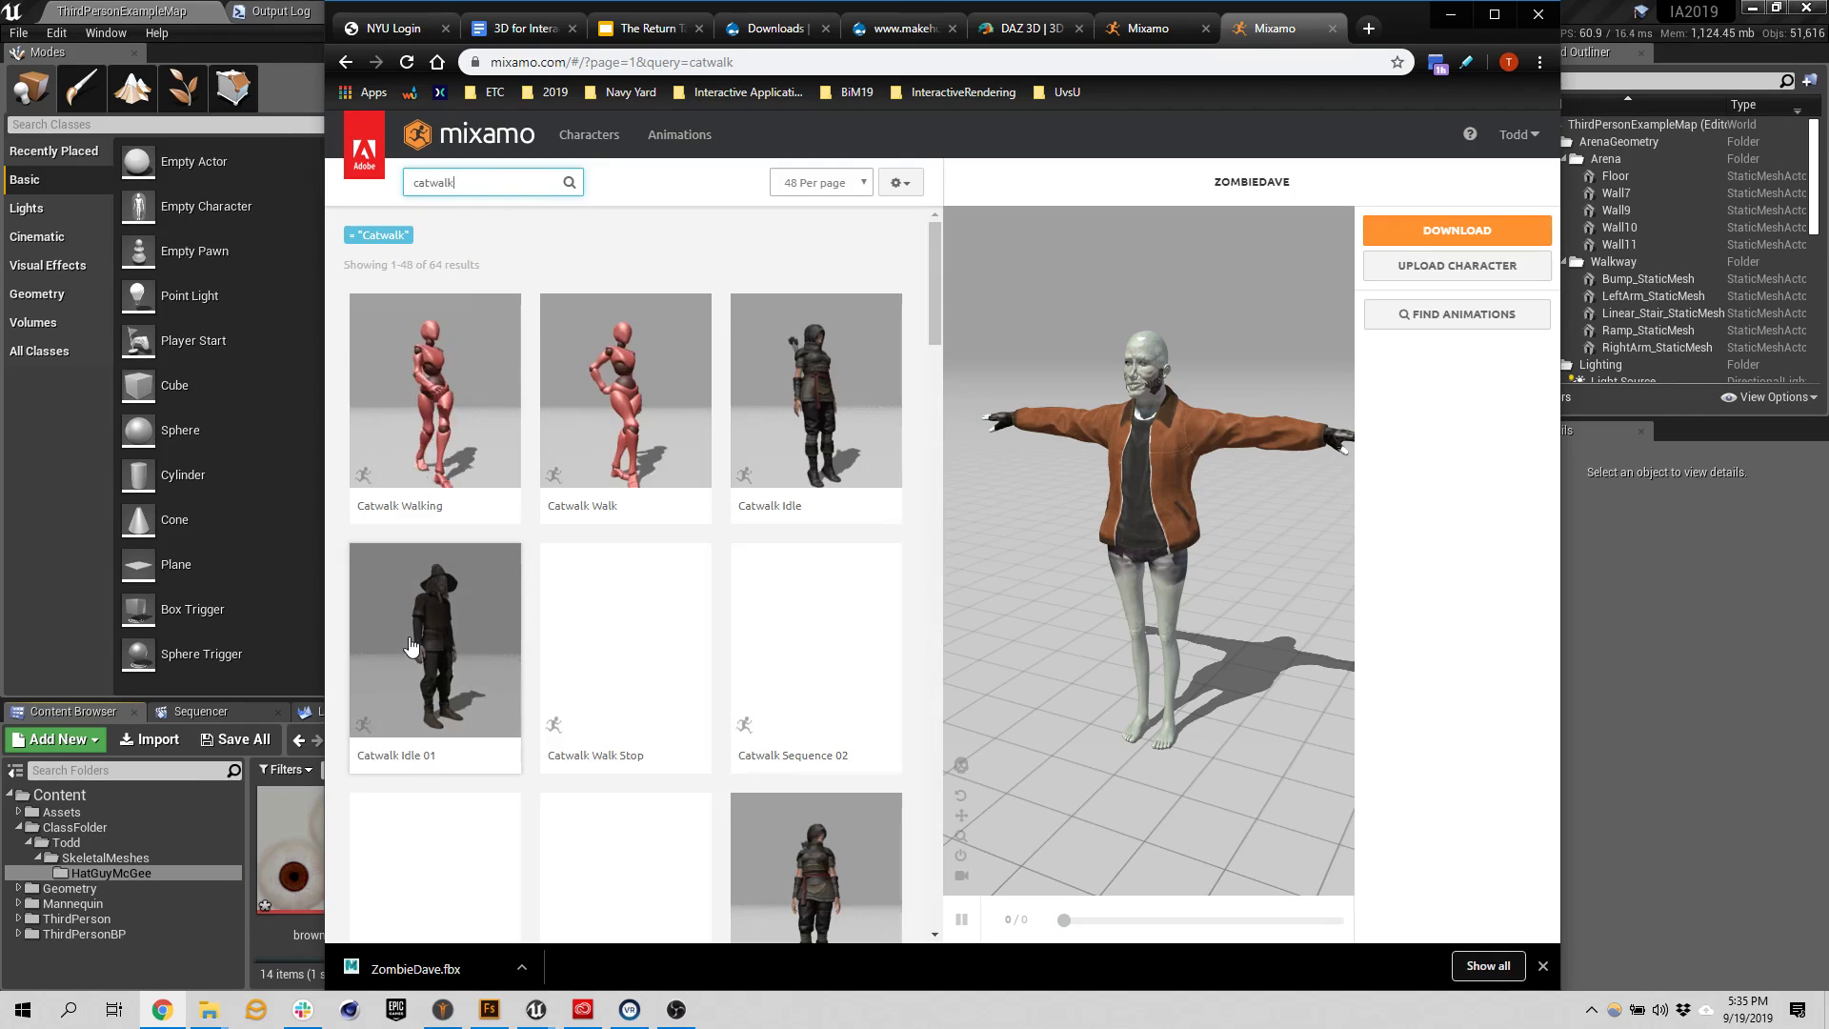
pyautogui.click(452, 398)
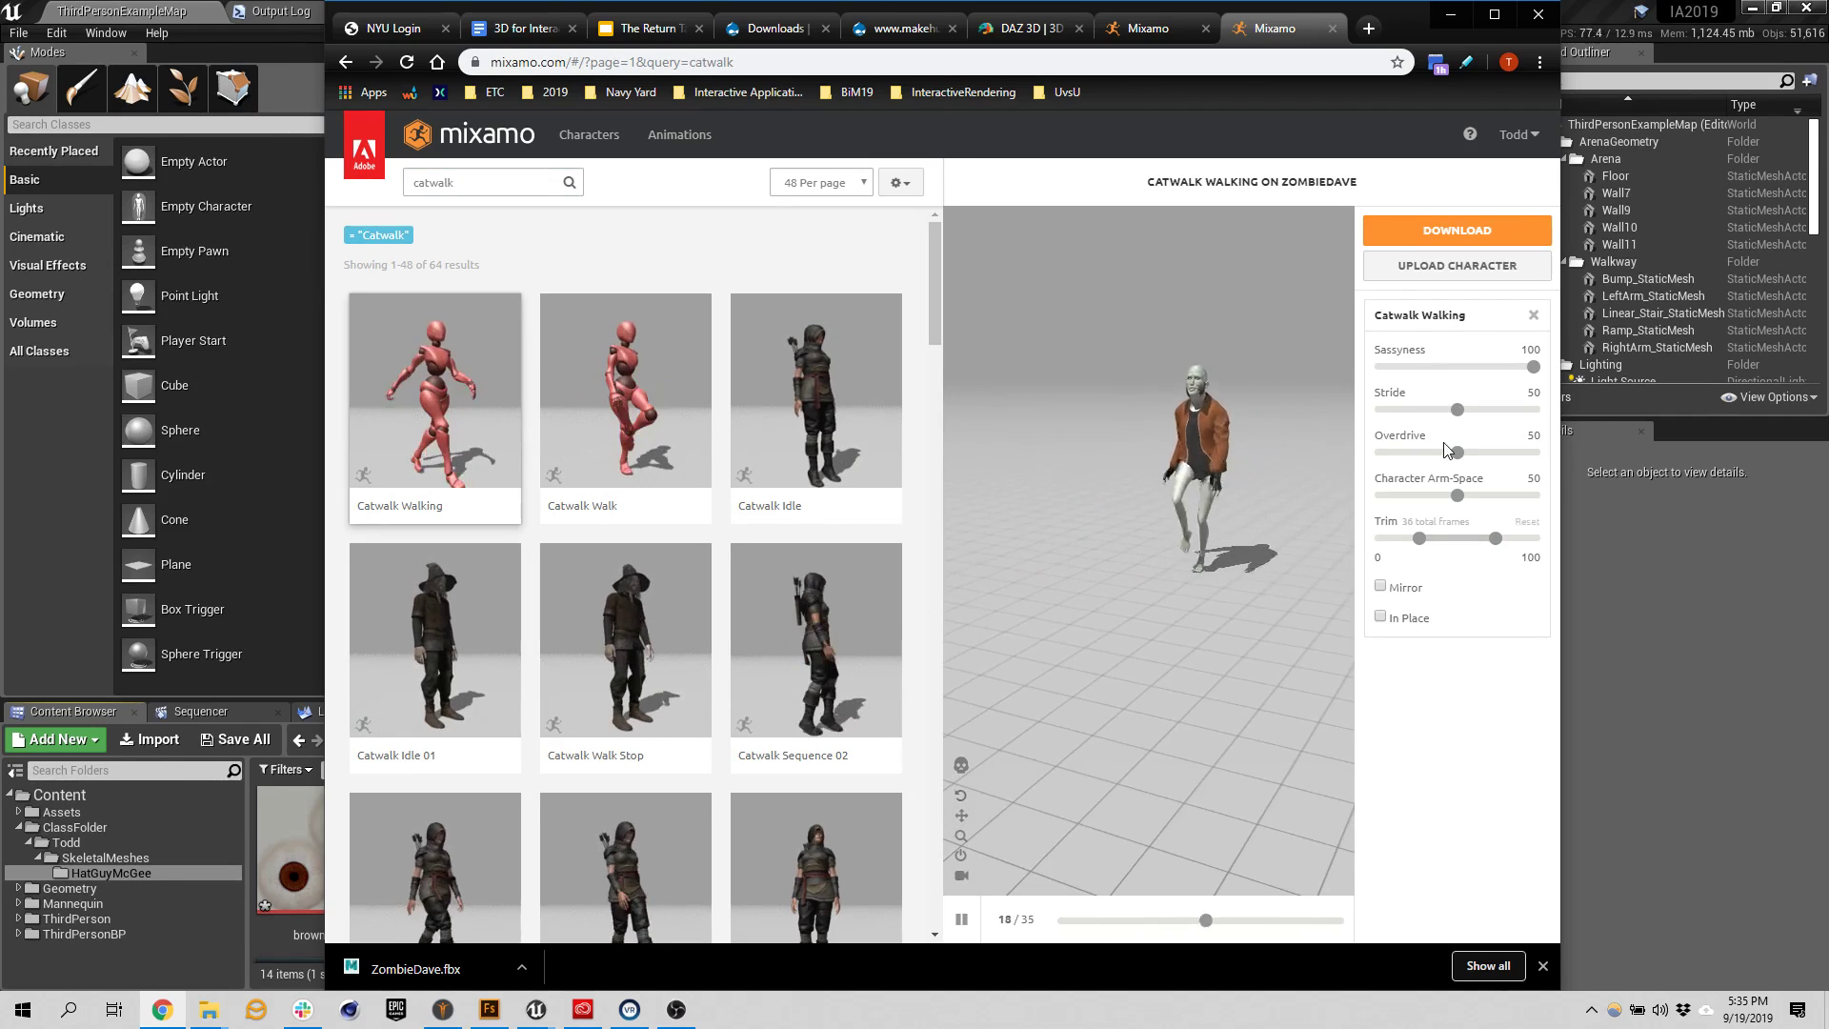
pyautogui.click(1383, 619)
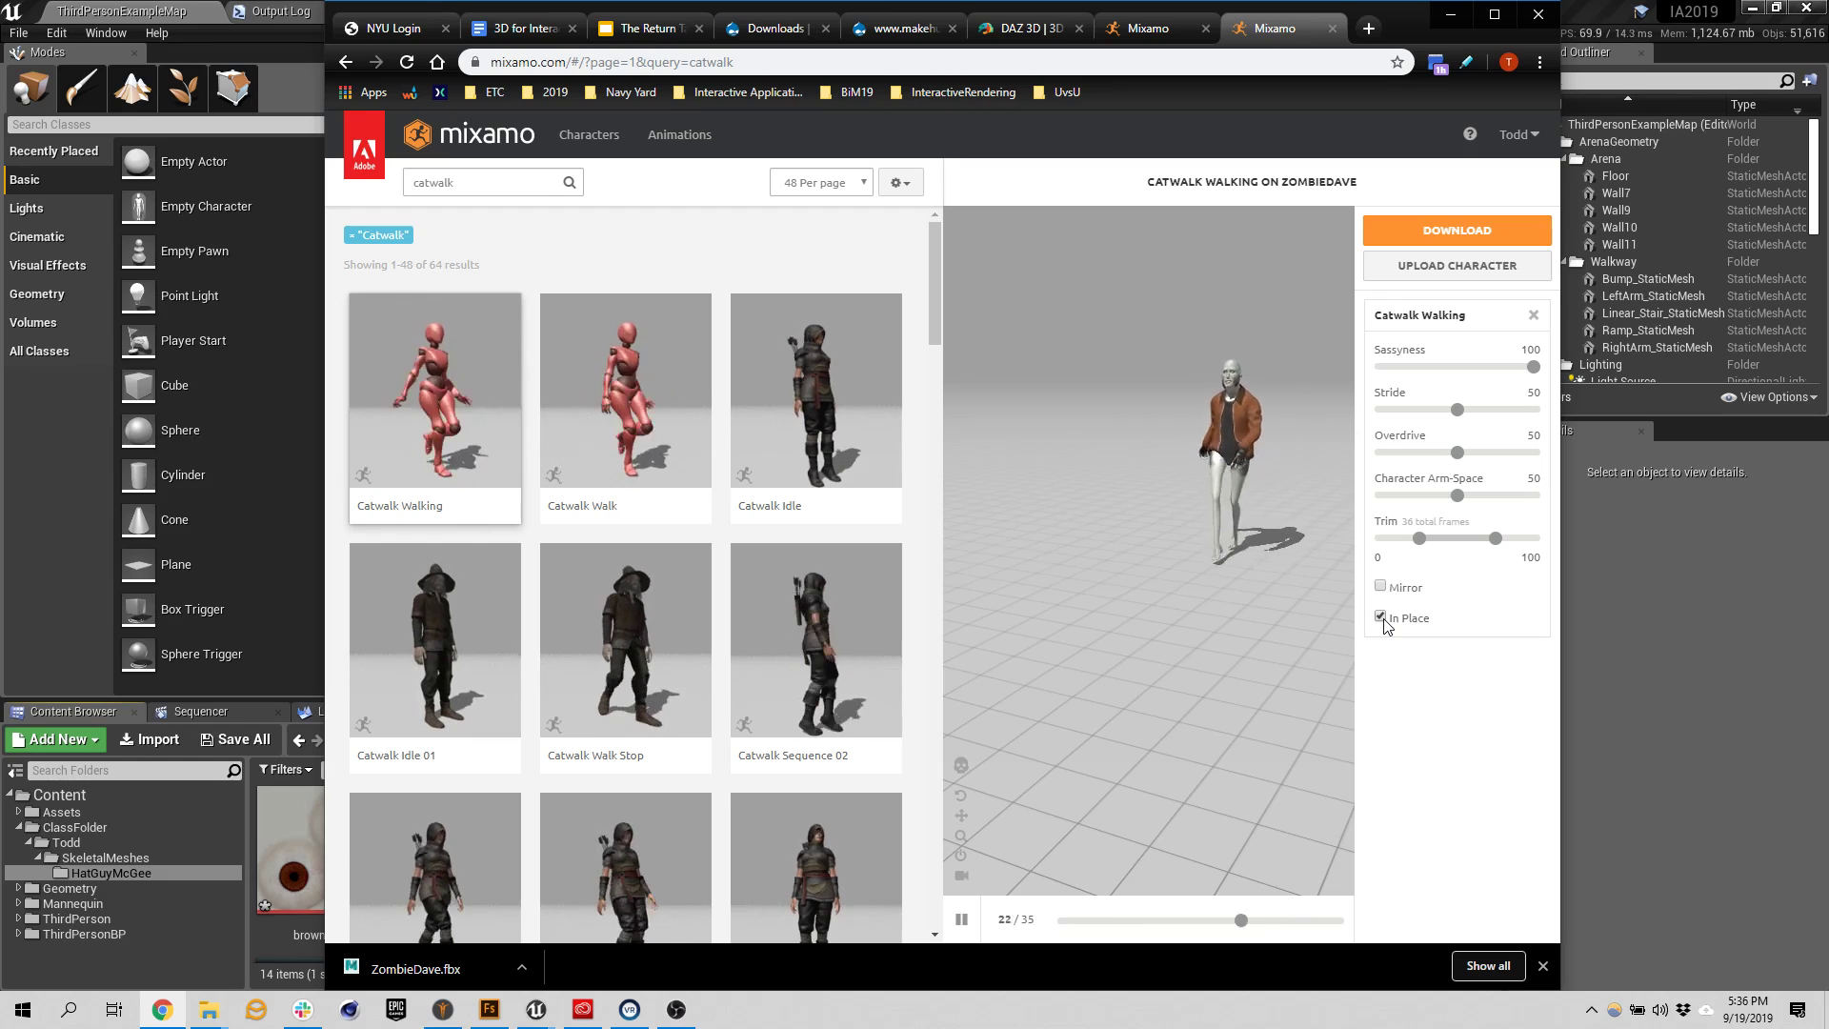
pyautogui.click(1403, 619)
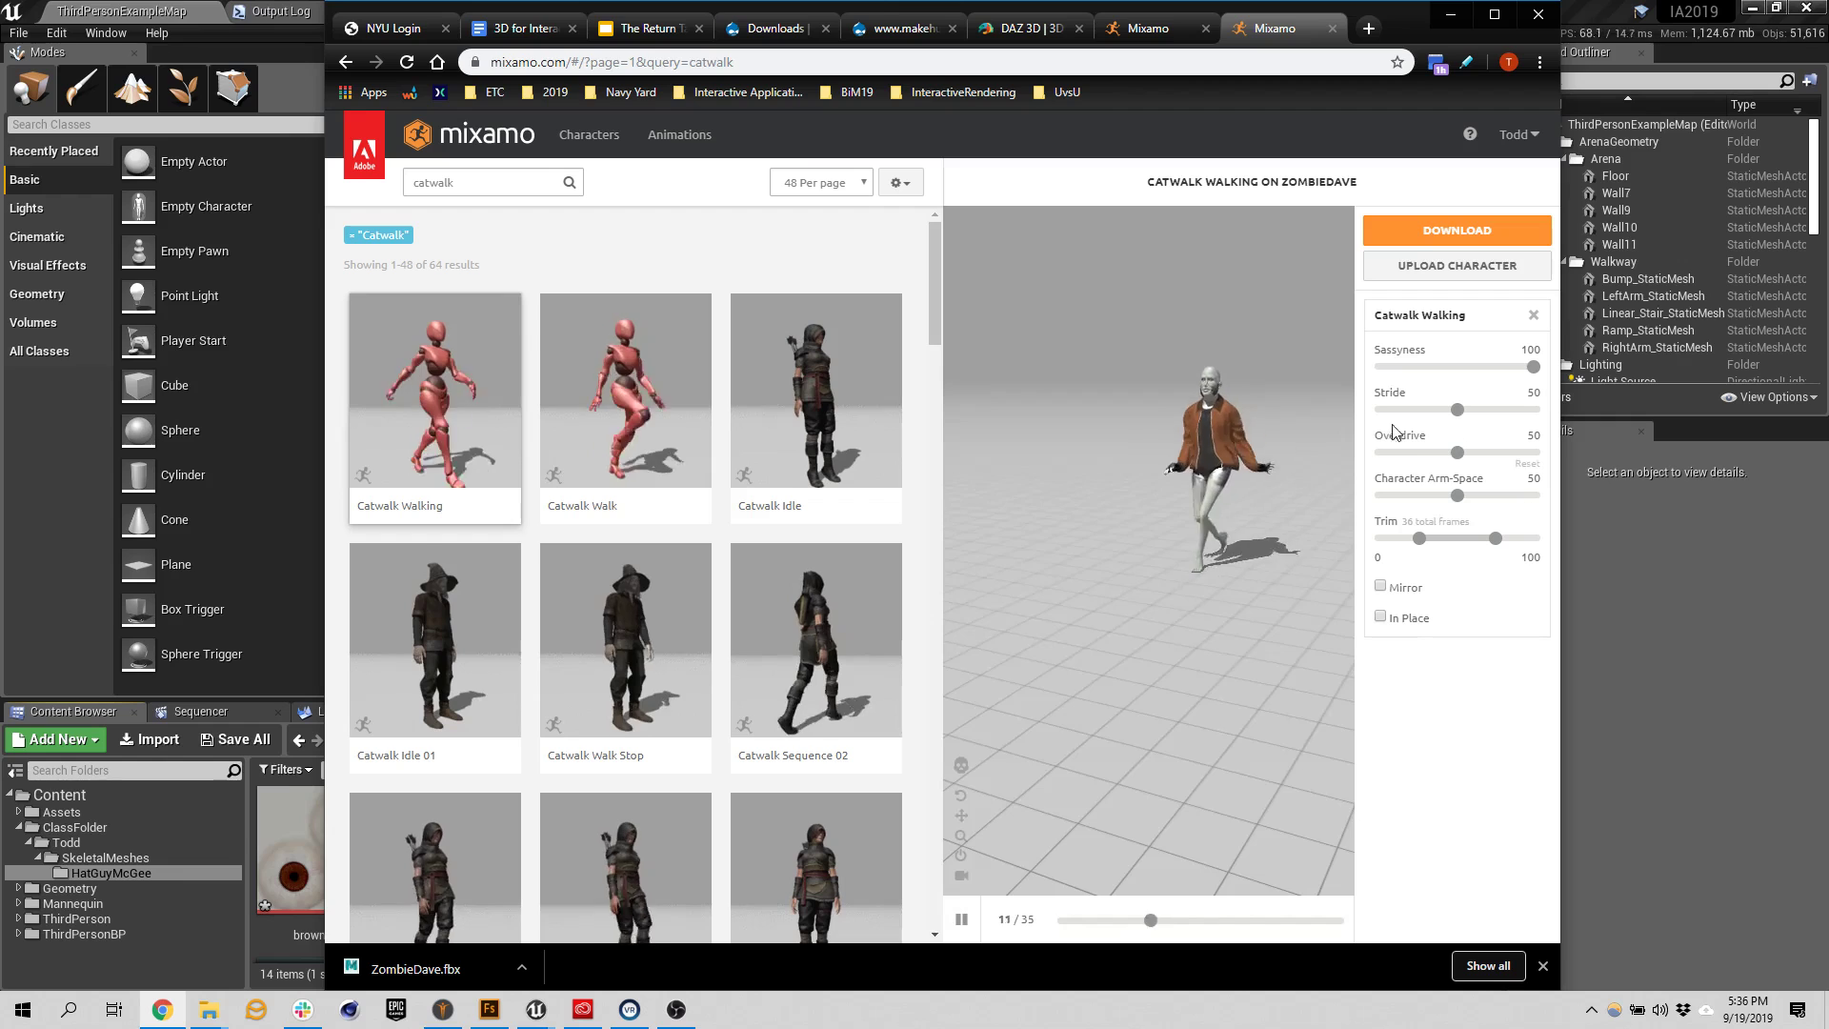
# Download the Catwalk Walking animation as FBX without skin, at 30 frames per second with no keyframe reduction
pyautogui.click(1472, 230)
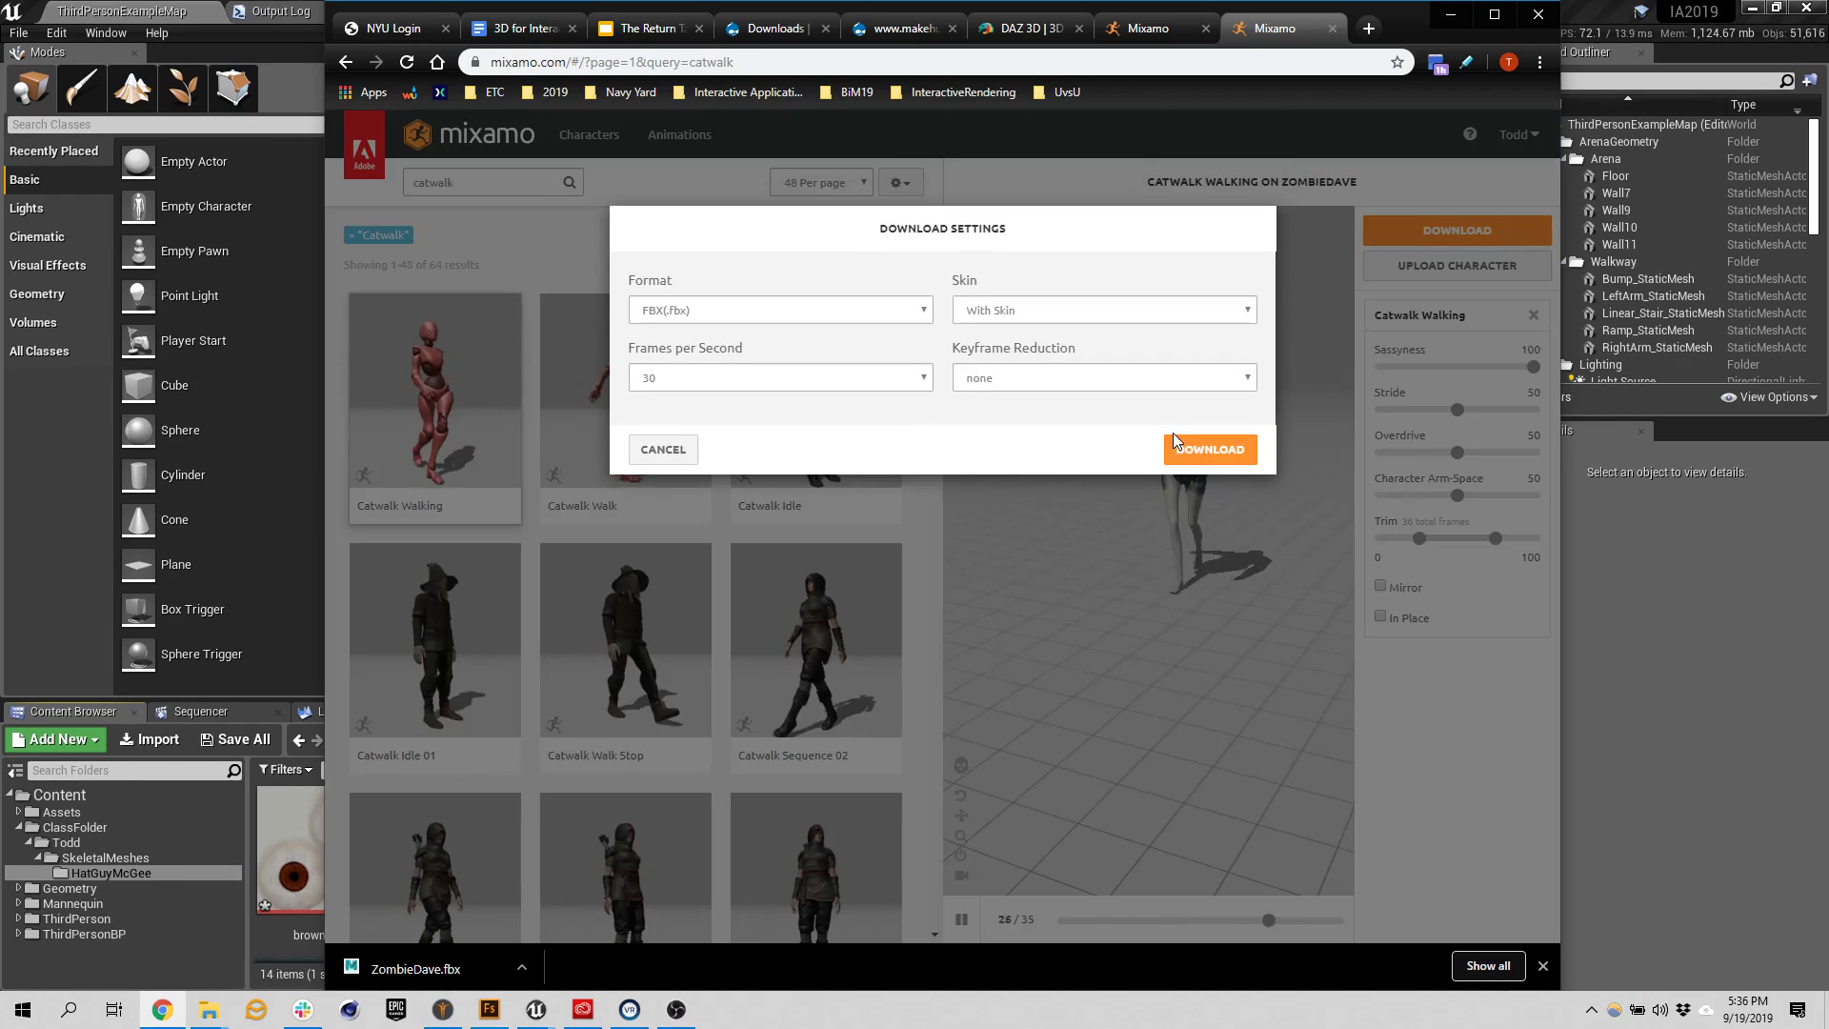
pyautogui.click(1022, 310)
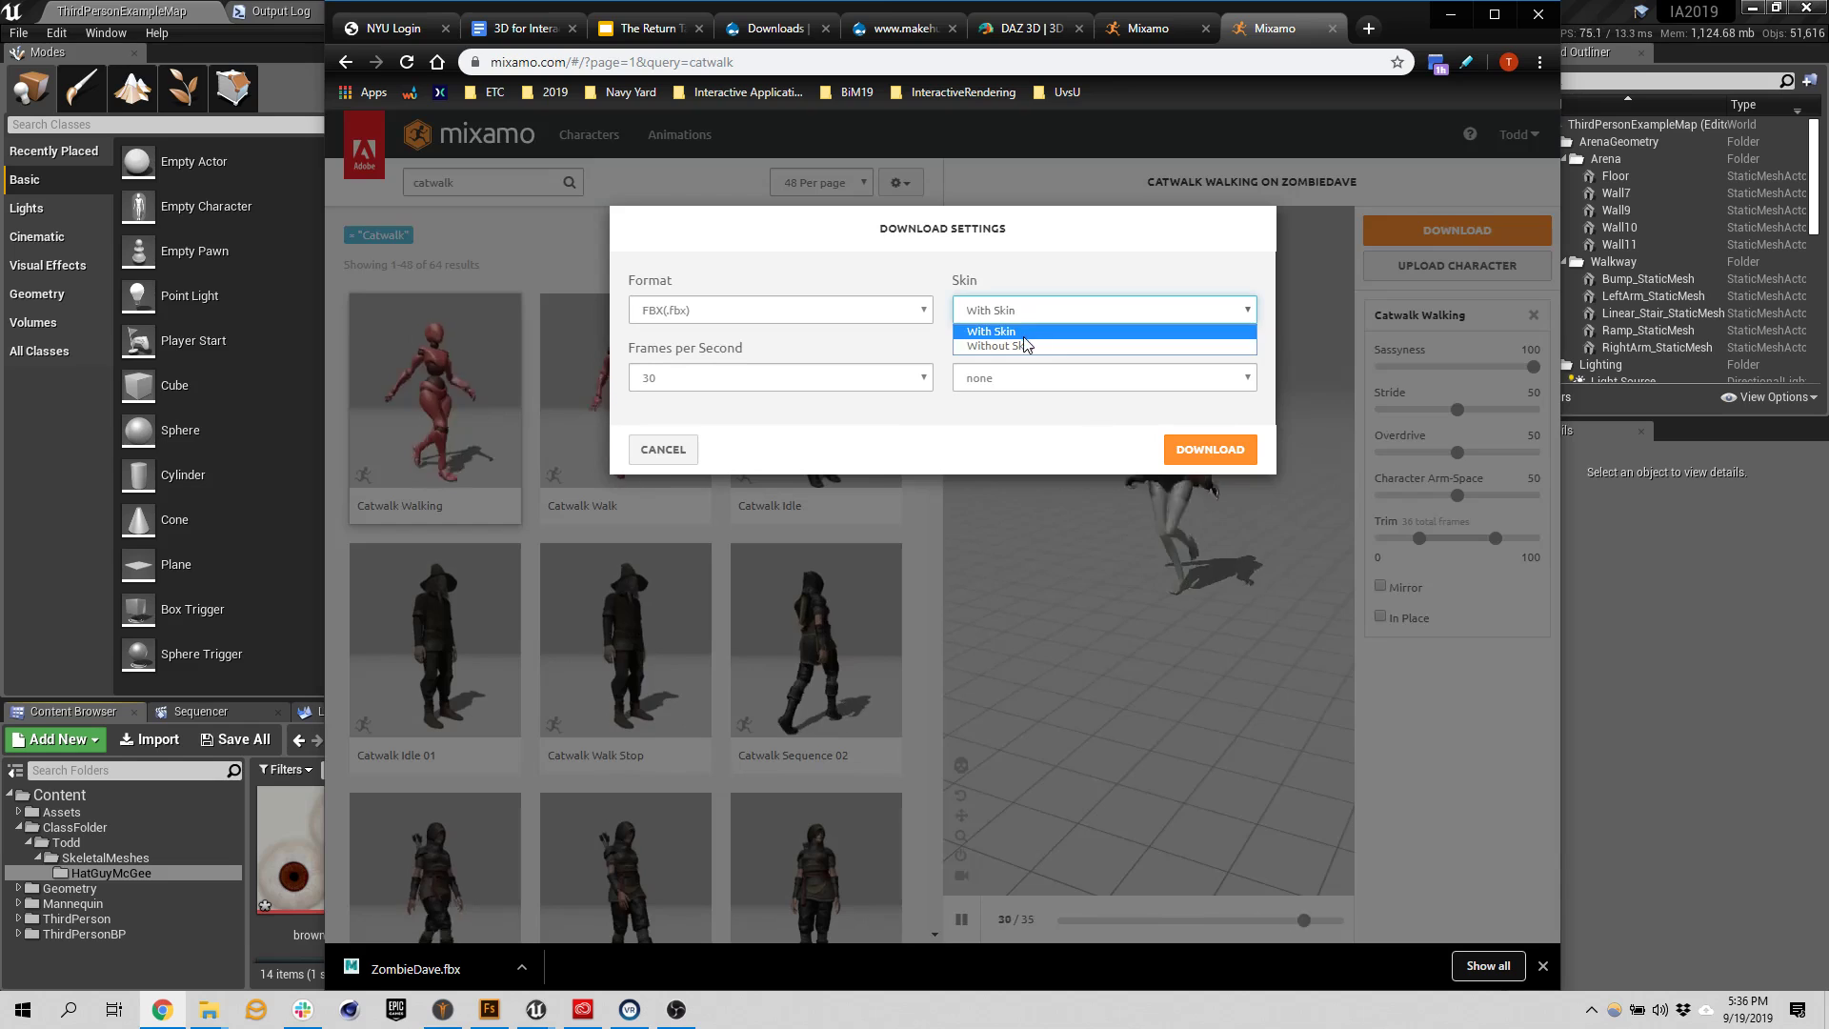
pyautogui.click(1024, 348)
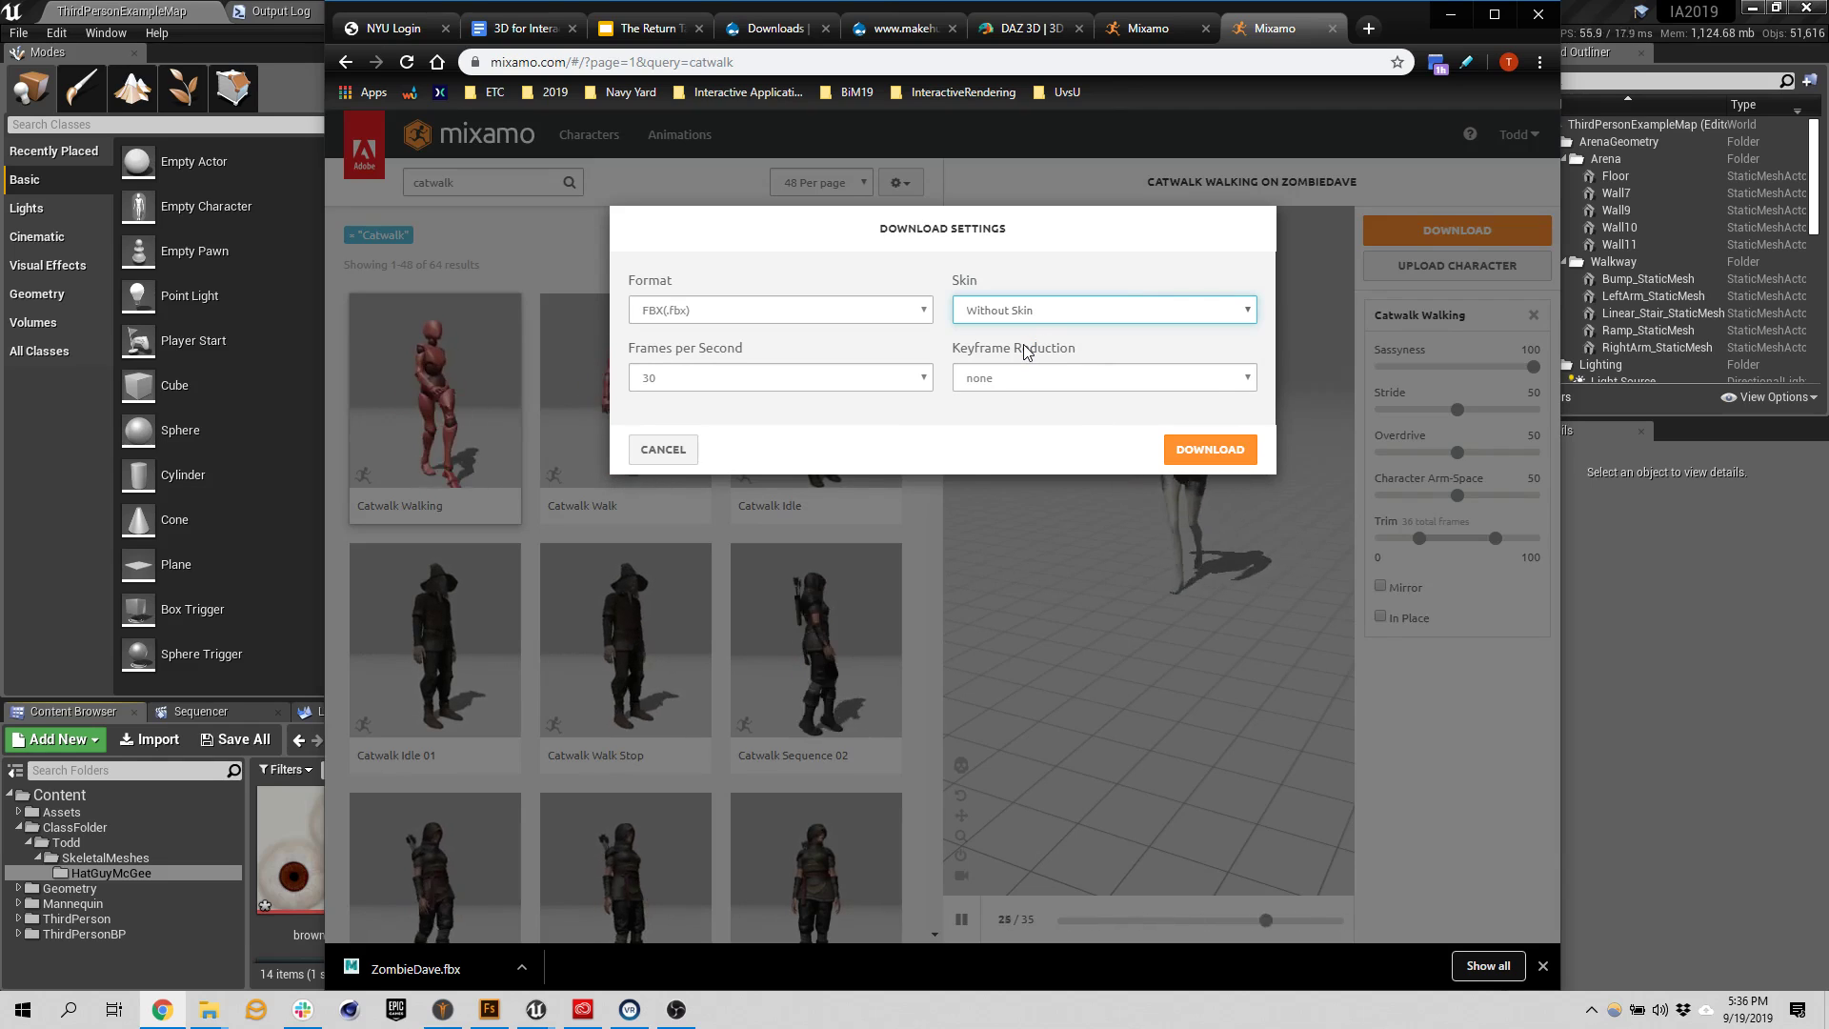
pyautogui.click(1218, 449)
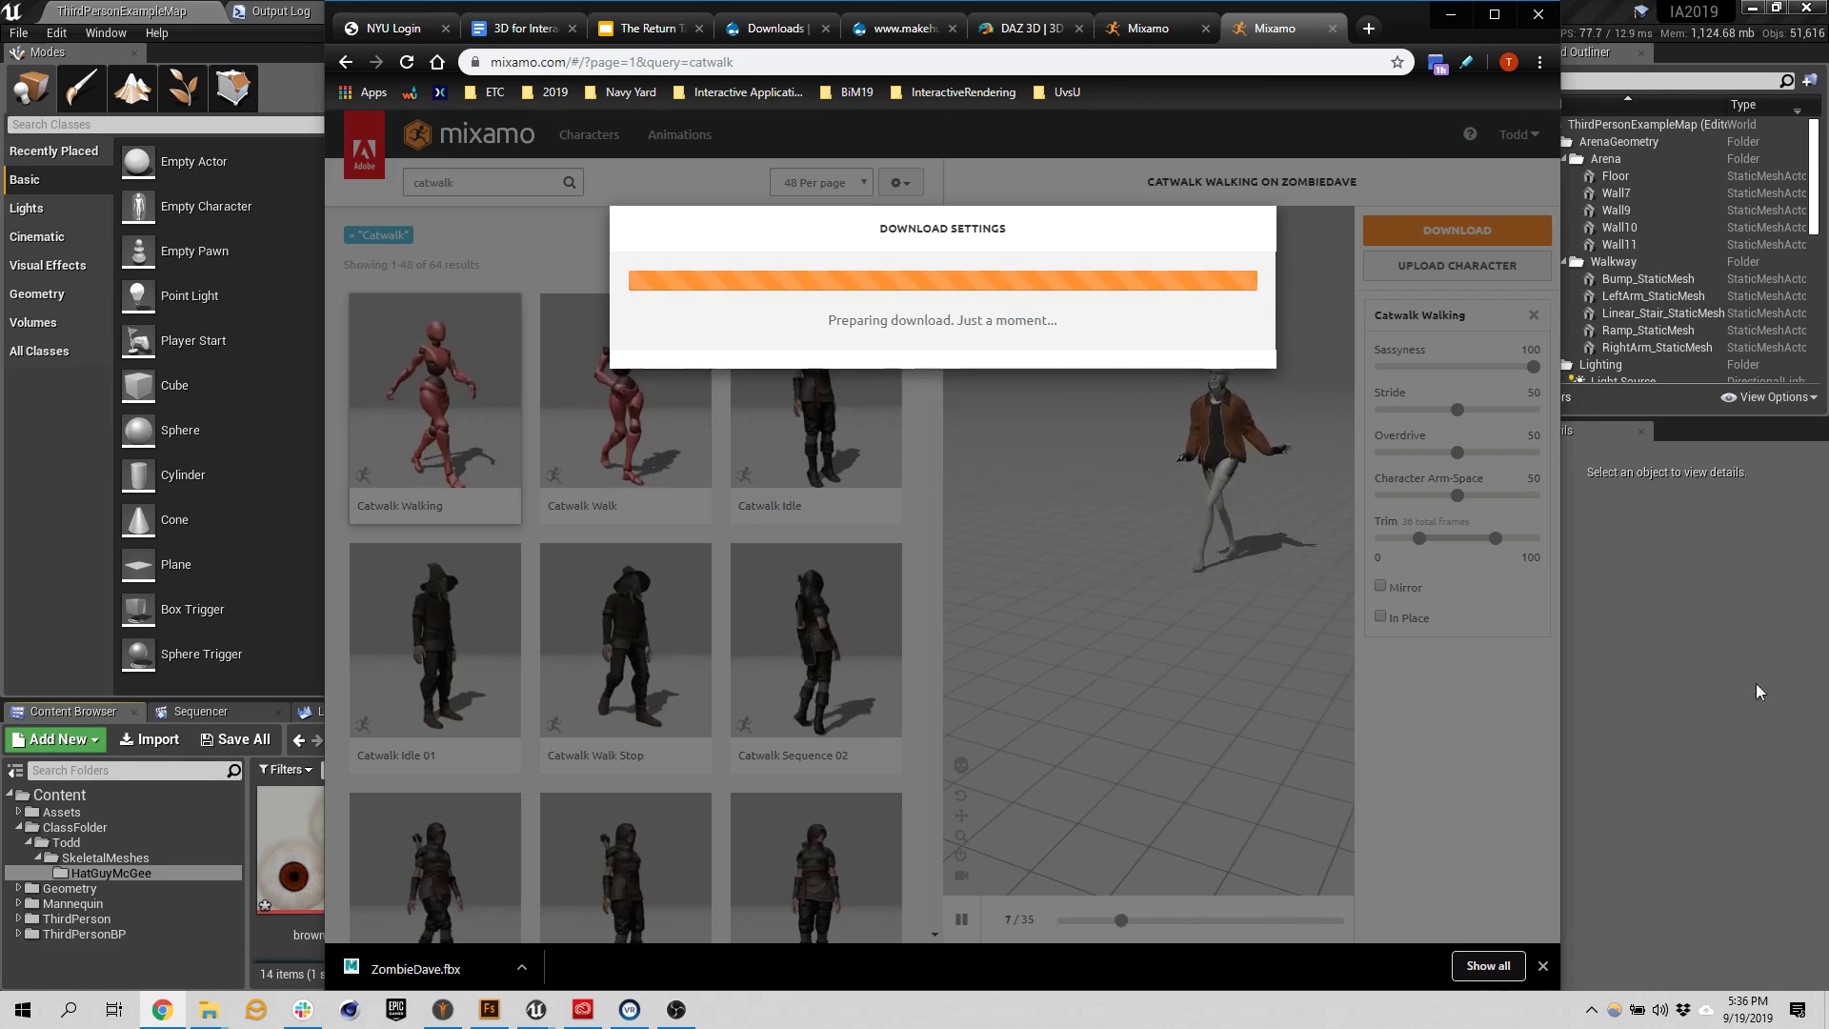
# Return to Unreal, close the message log and enlarge the Content Browser to review all imported HatGuyMcGee assets
pyautogui.click(1723, 695)
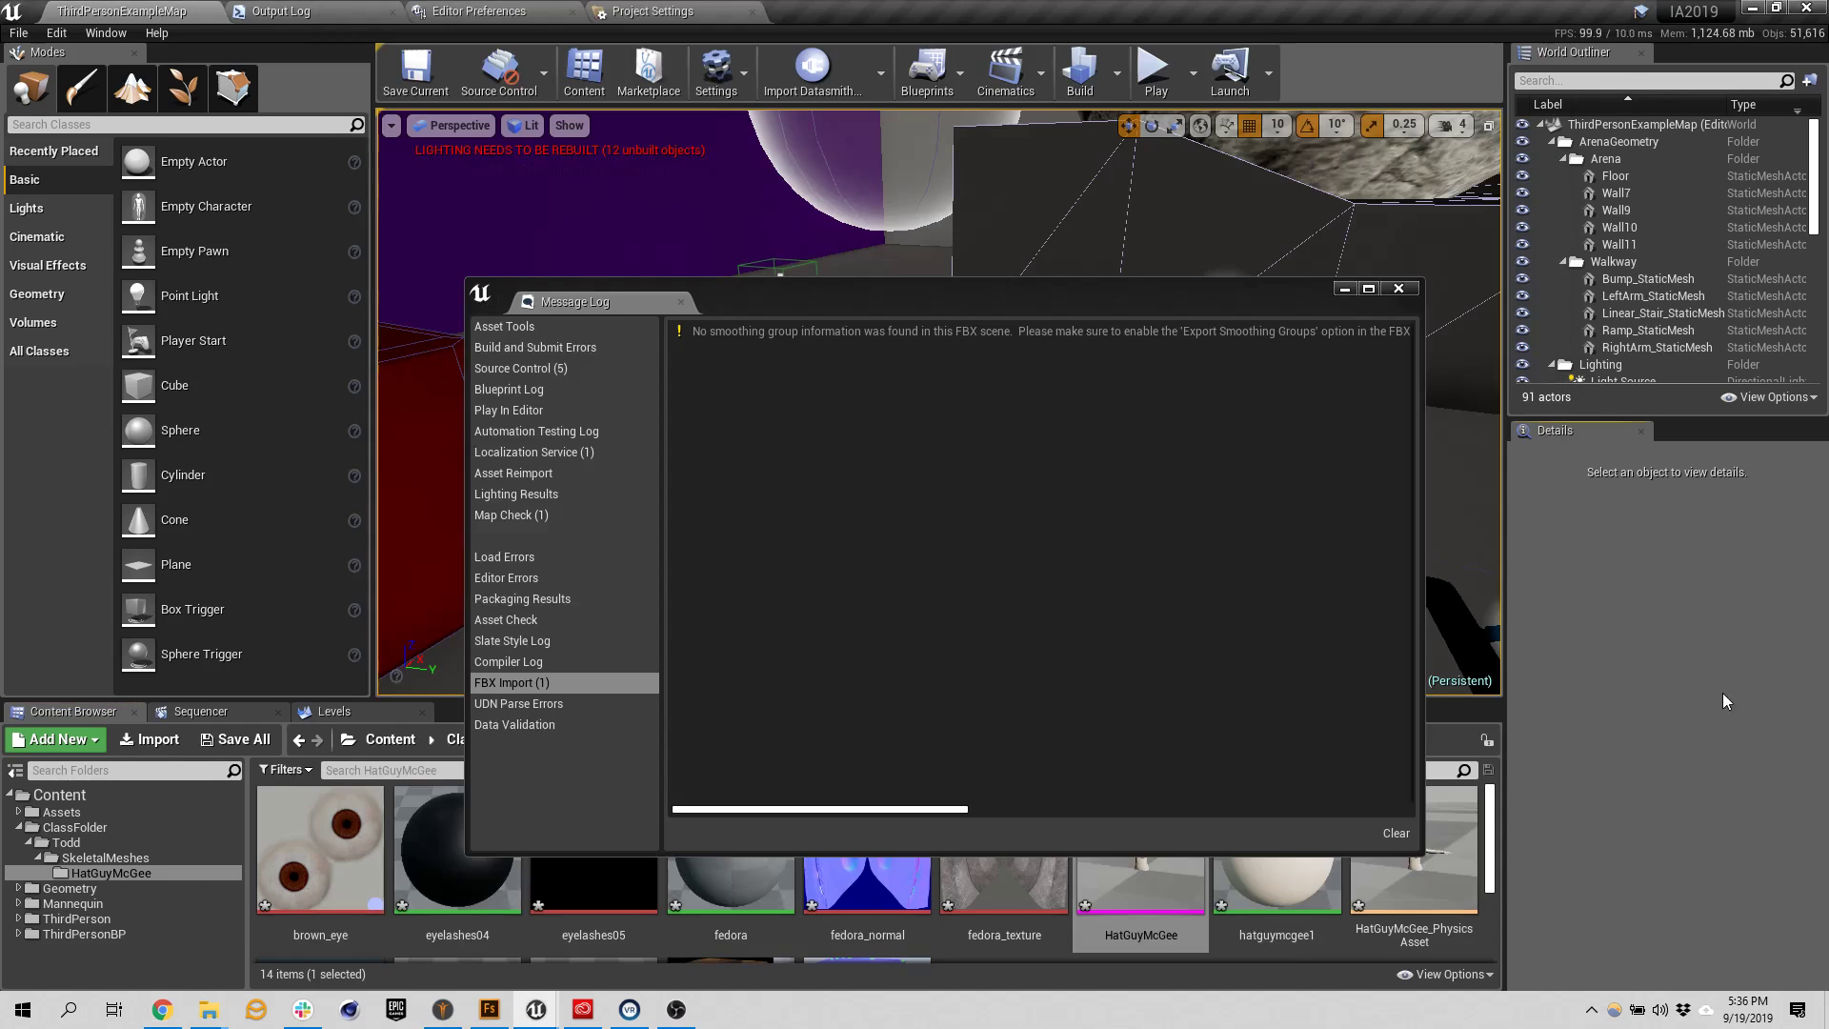
pyautogui.click(1401, 288)
pyautogui.scroll(-1, 1045, 813)
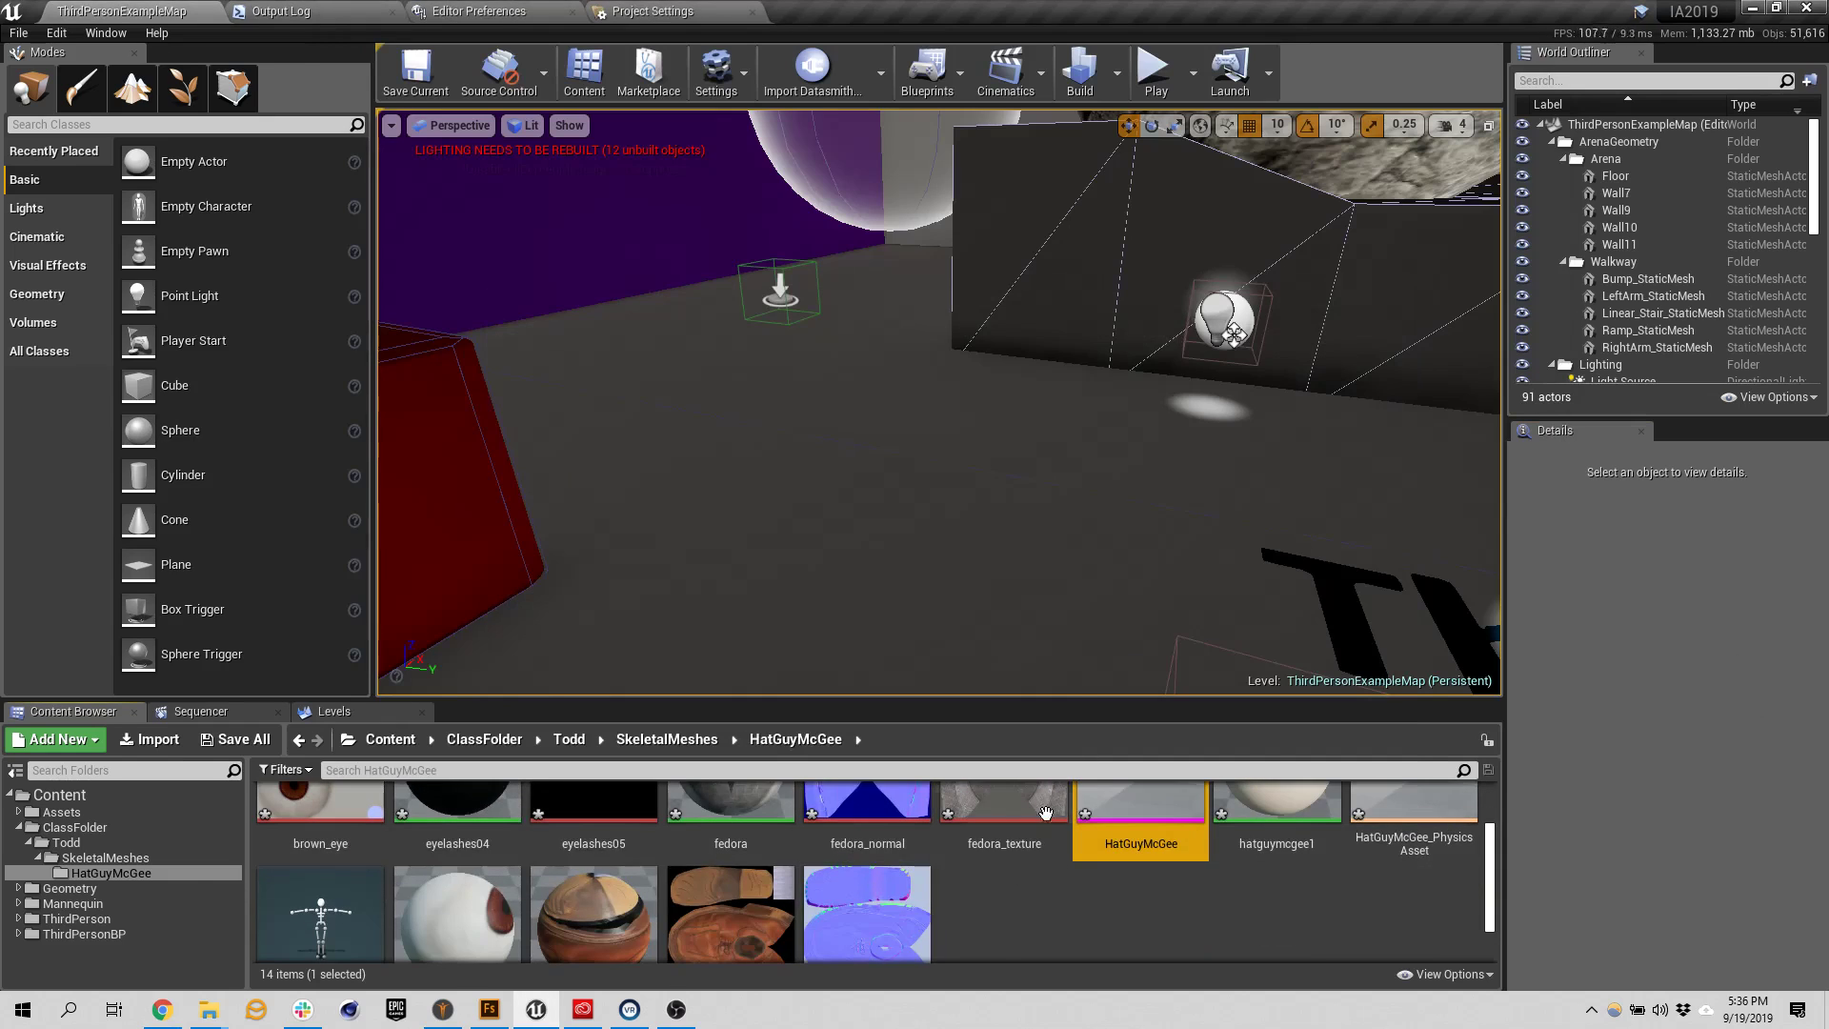
pyautogui.scroll(1, 805, 878)
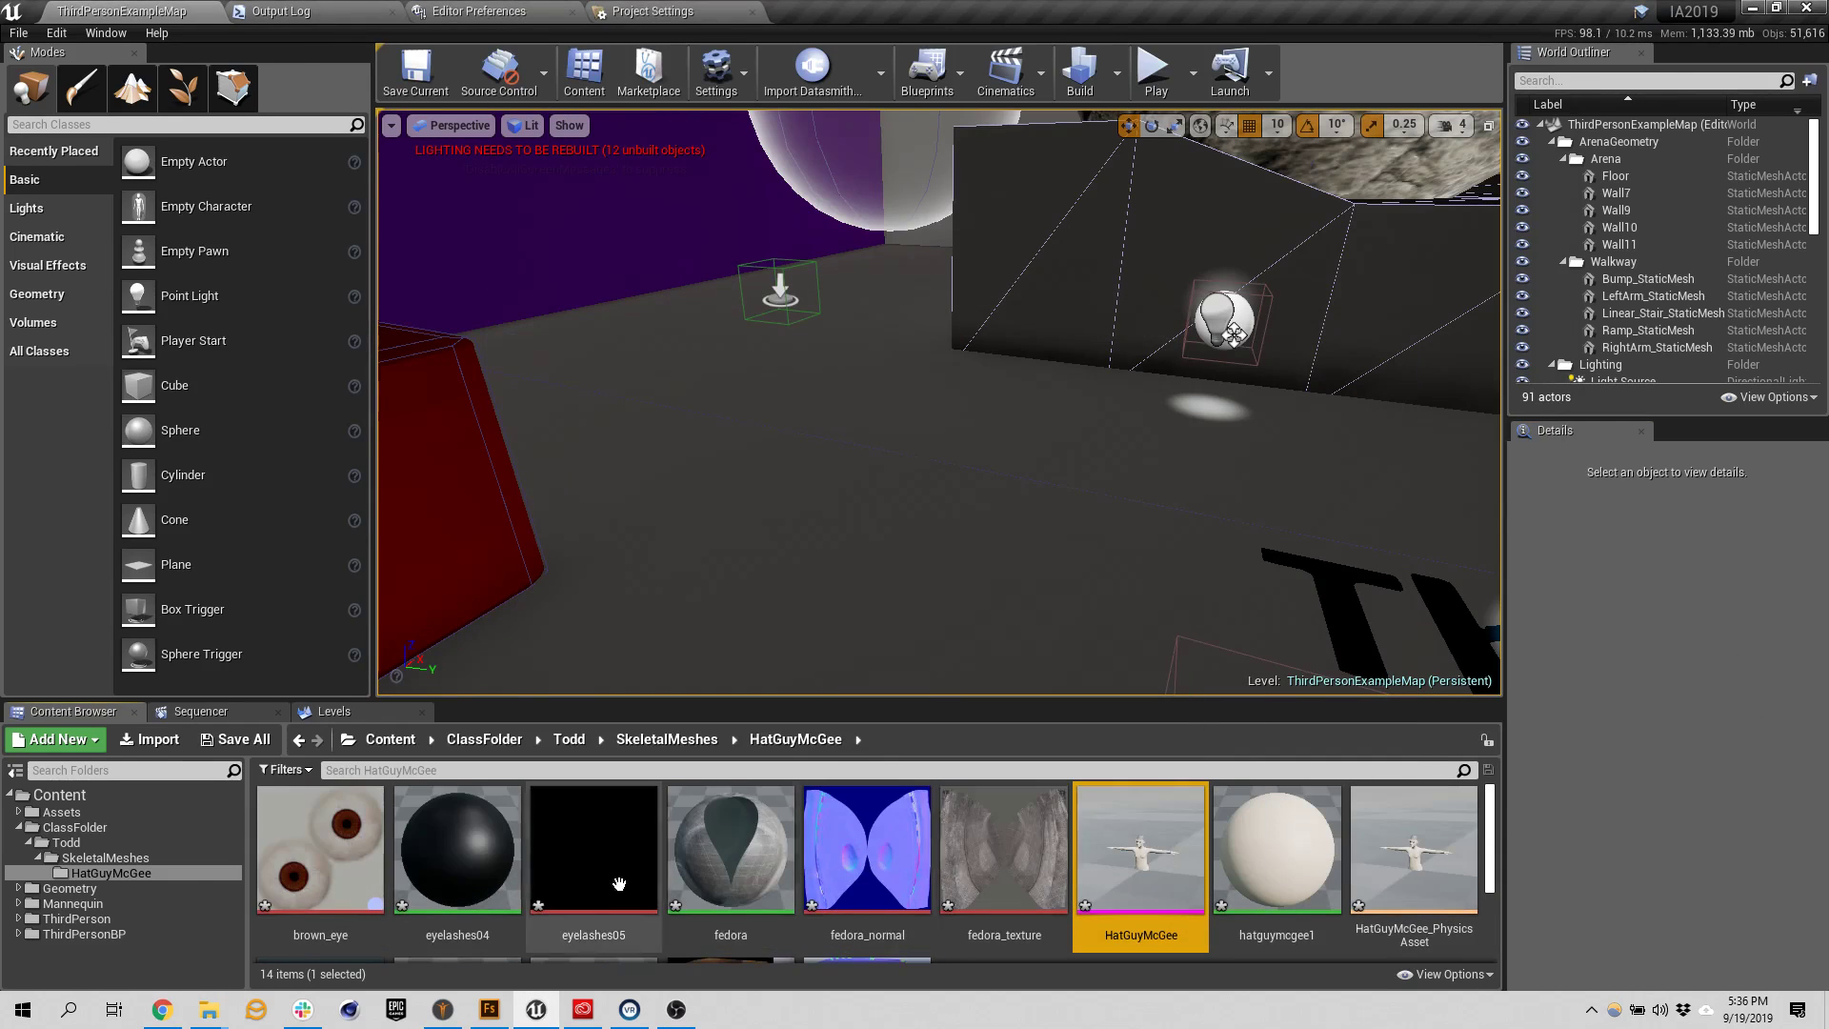
pyautogui.scroll(-1, 805, 879)
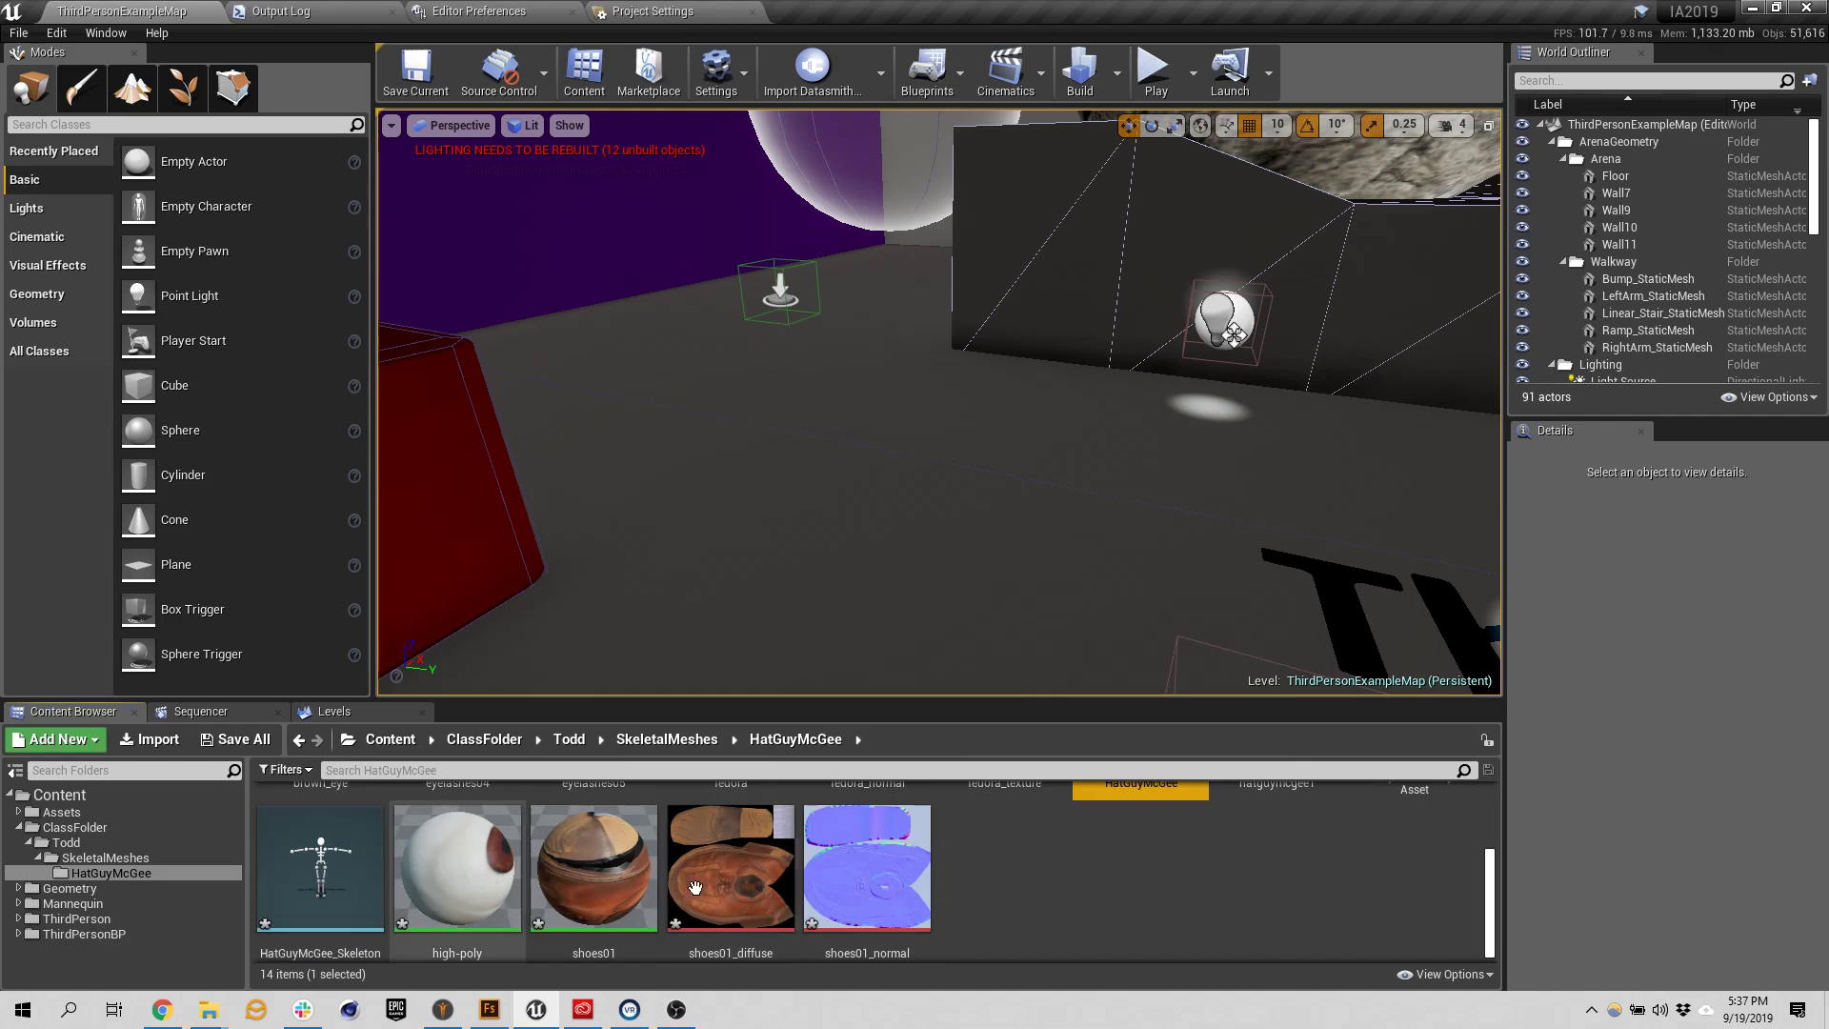
pyautogui.scroll(1, 1231, 853)
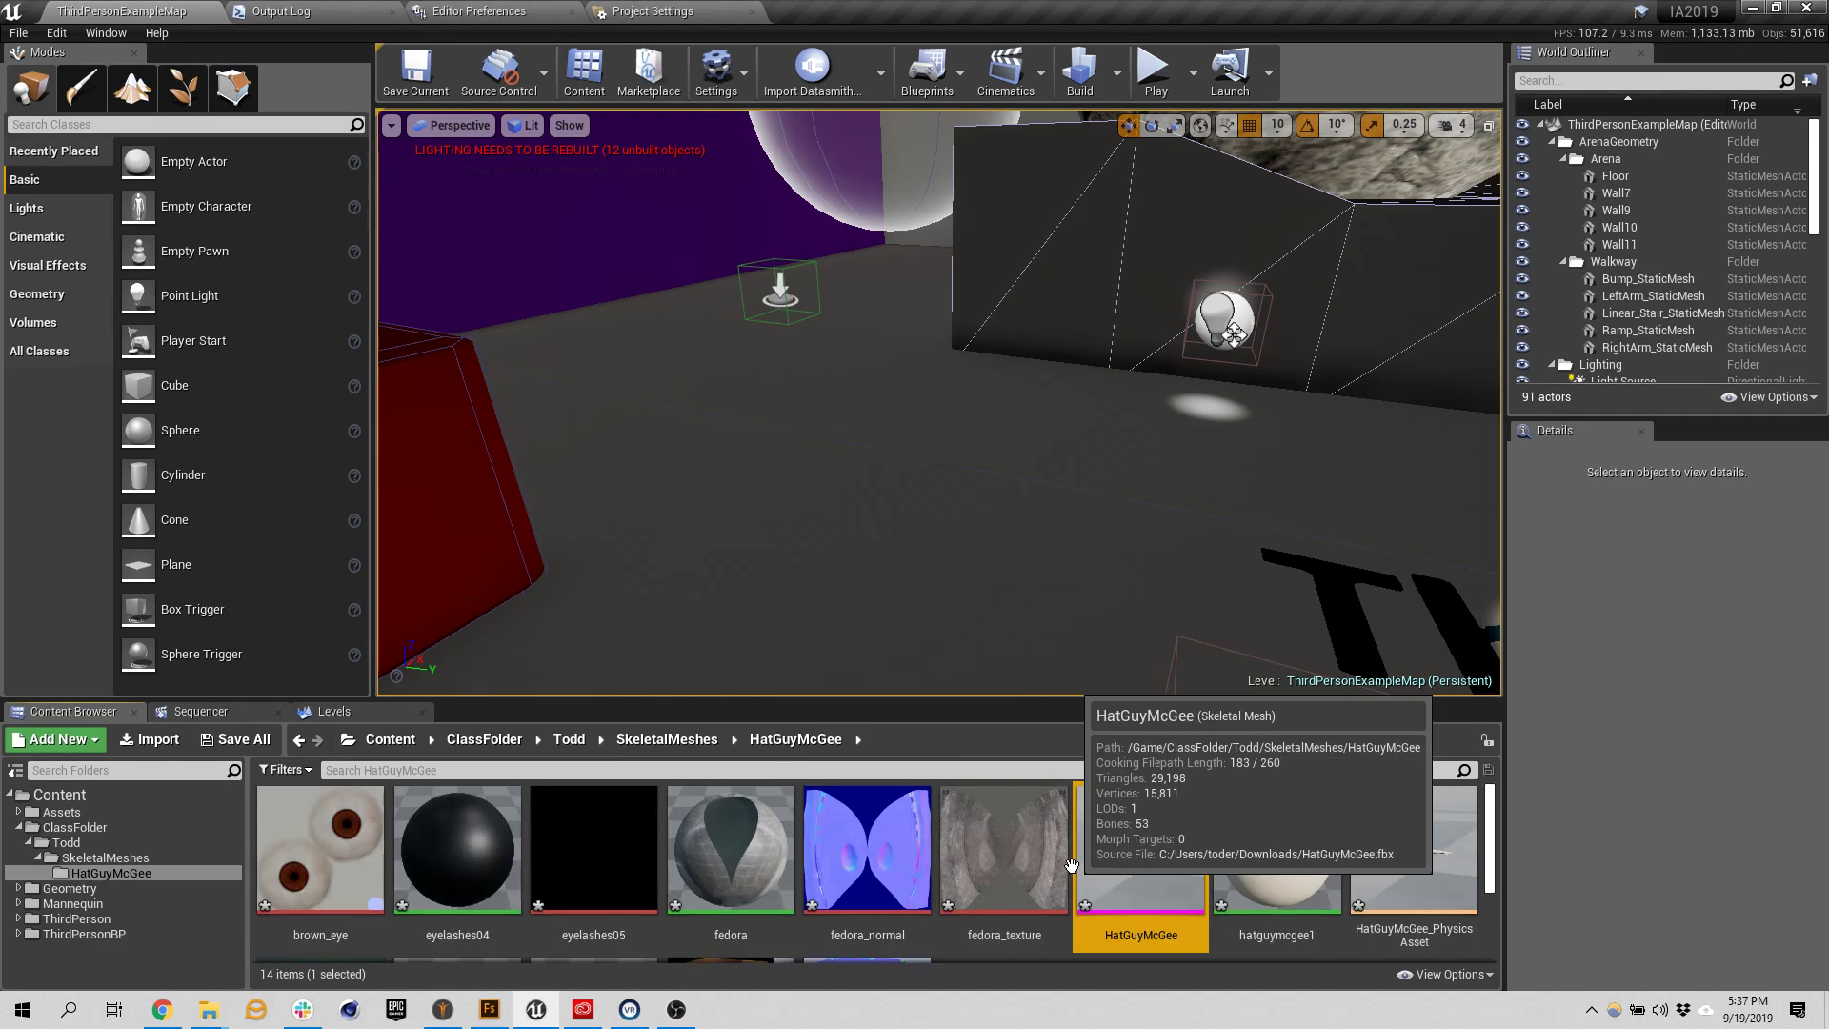
pyautogui.scroll(-1, 1048, 855)
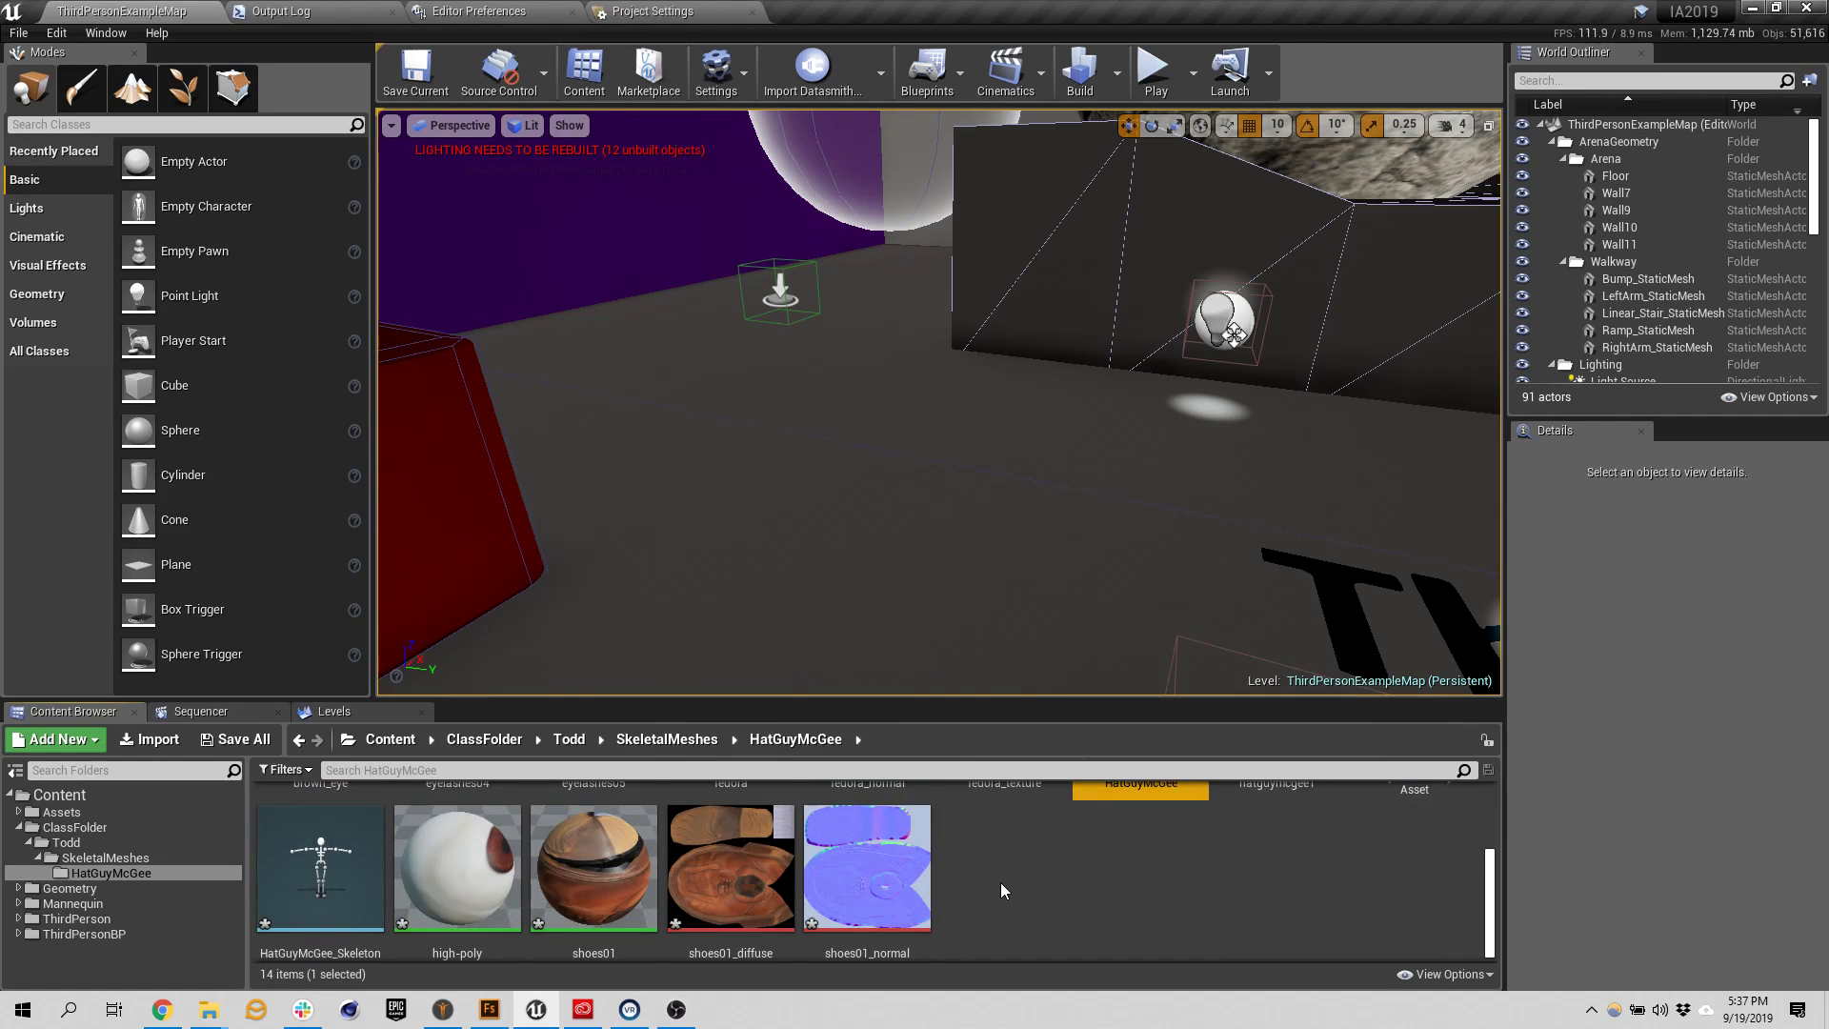
pyautogui.scroll(2, 1001, 882)
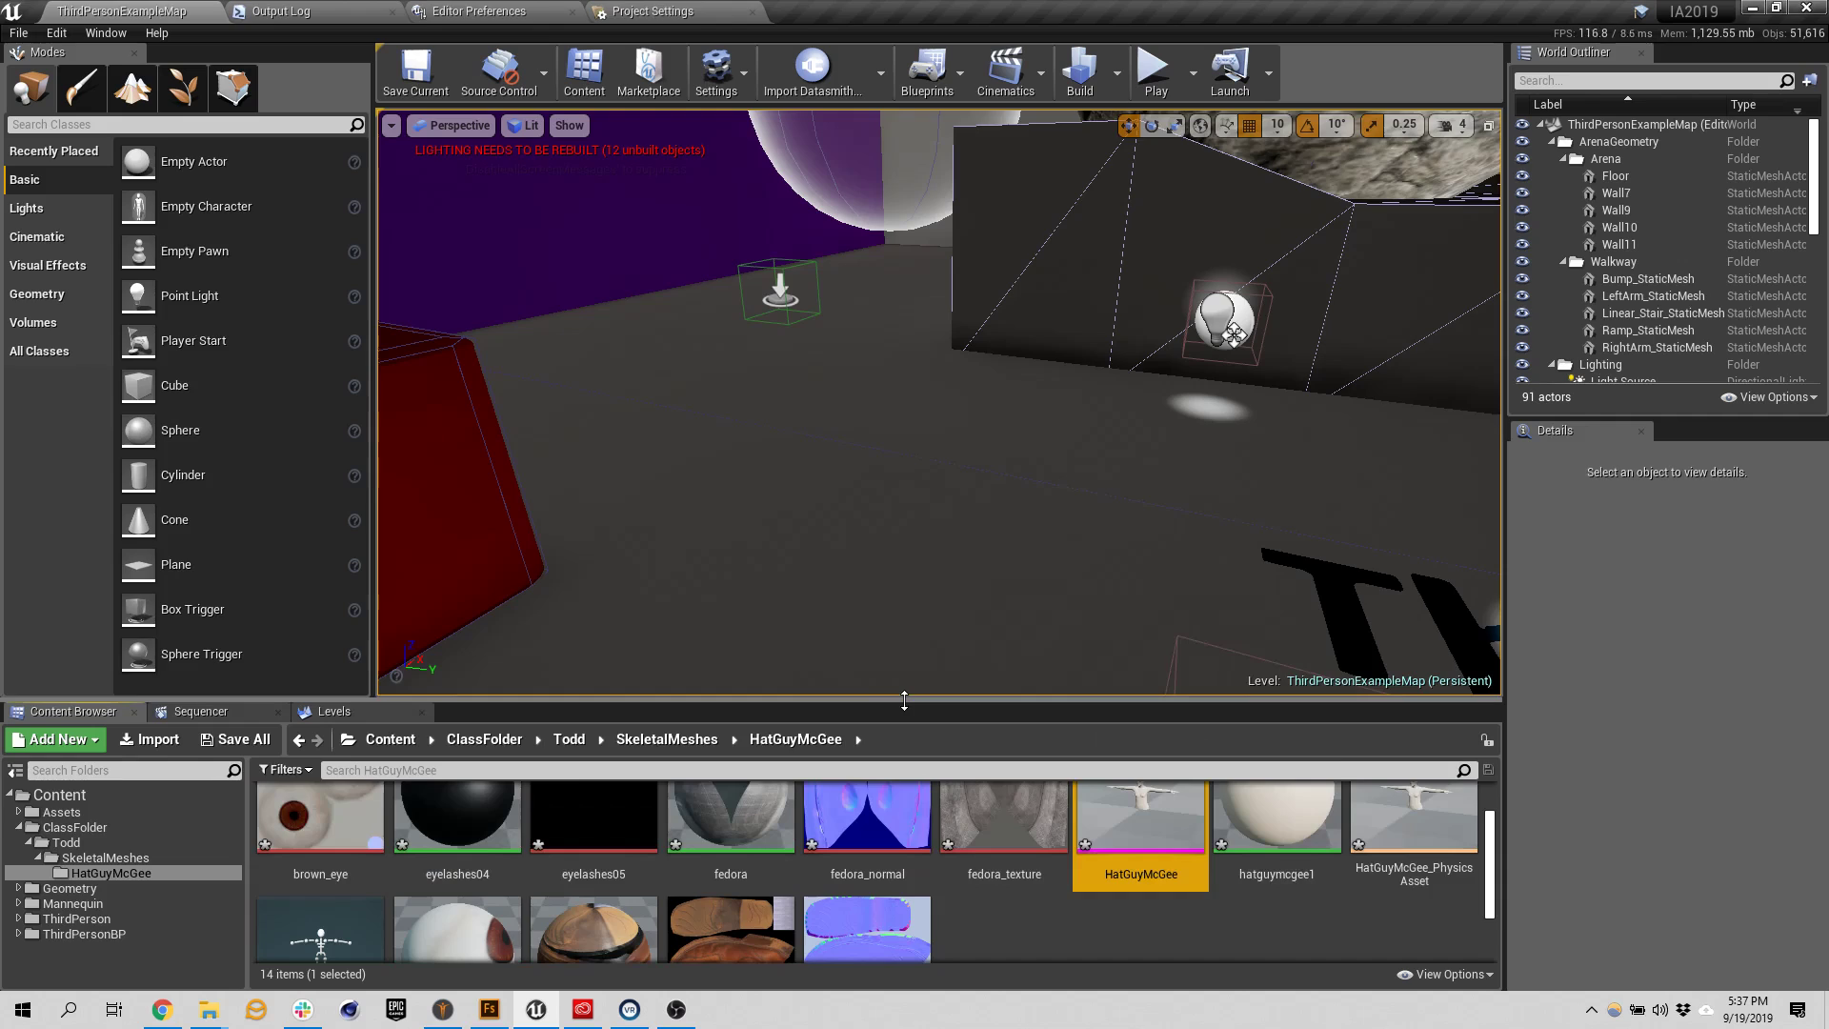
pyautogui.moveTo(904, 691); pyautogui.dragTo(904, 533)
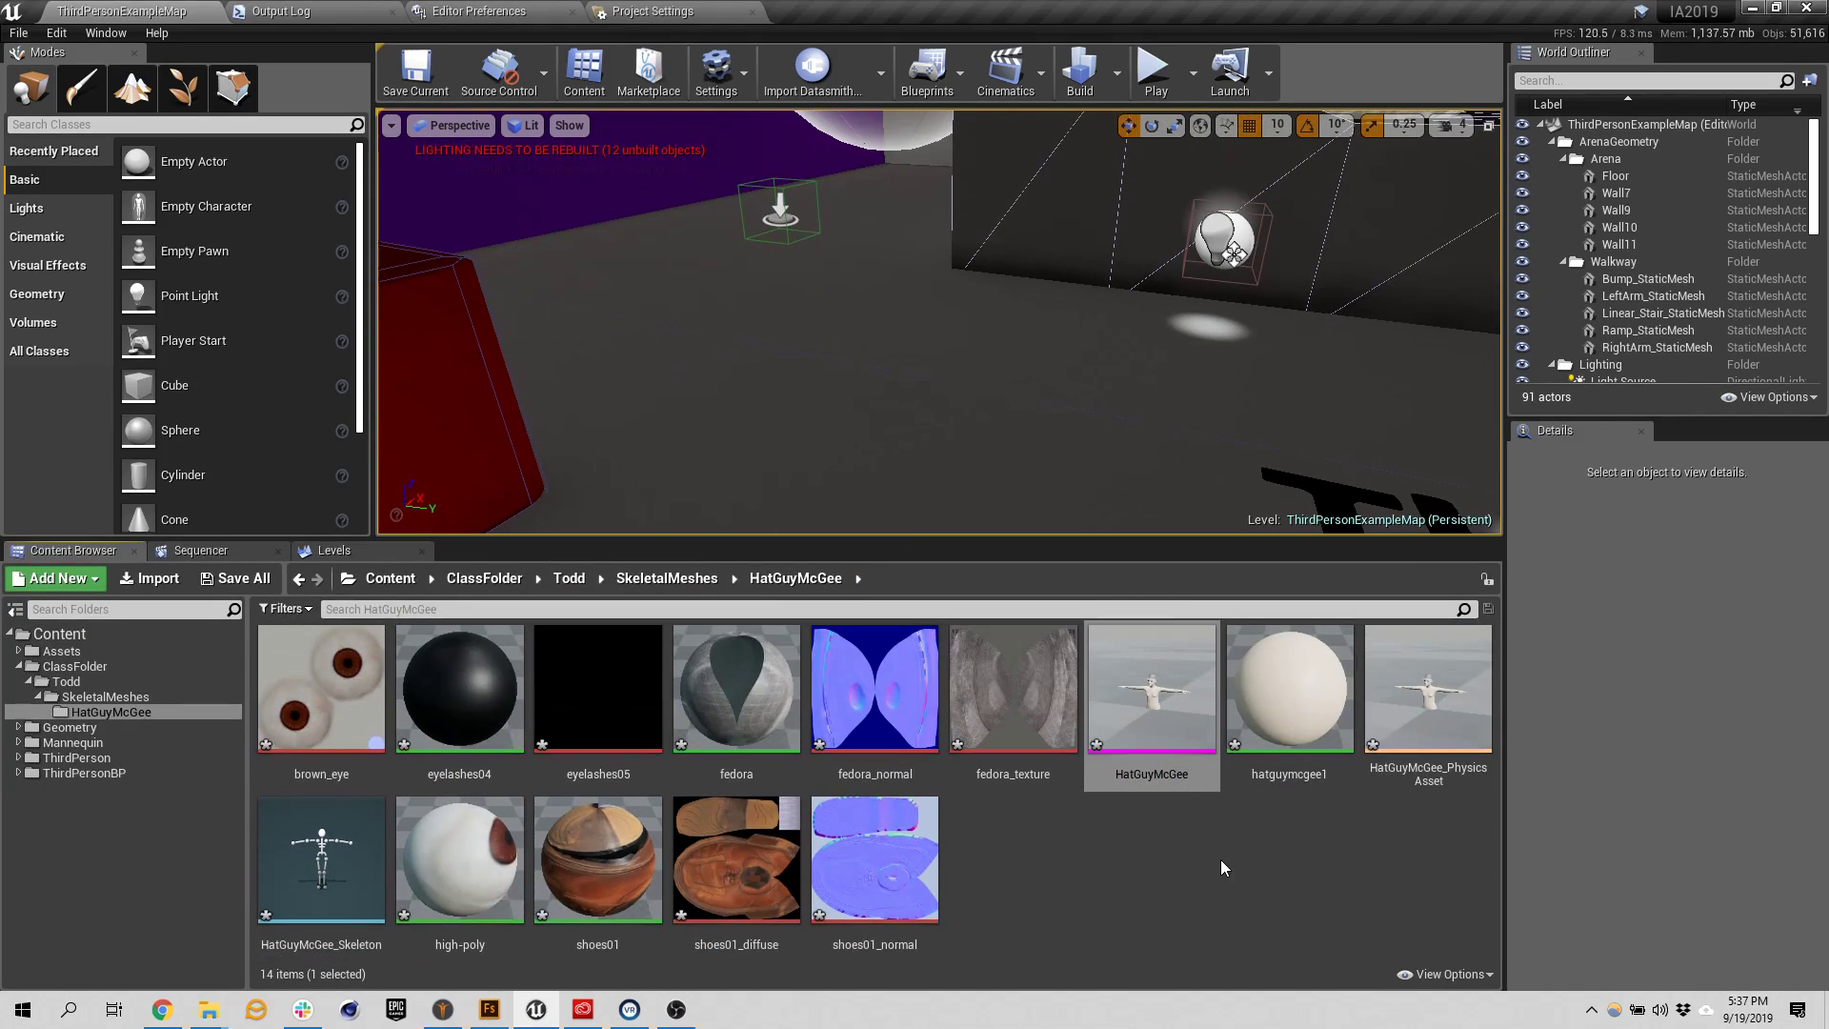
# Open the HatGuyMcGee skeletal mesh and set the viewport camera speed to 1 for a close look at its head
pyautogui.doubleClick(1148, 710)
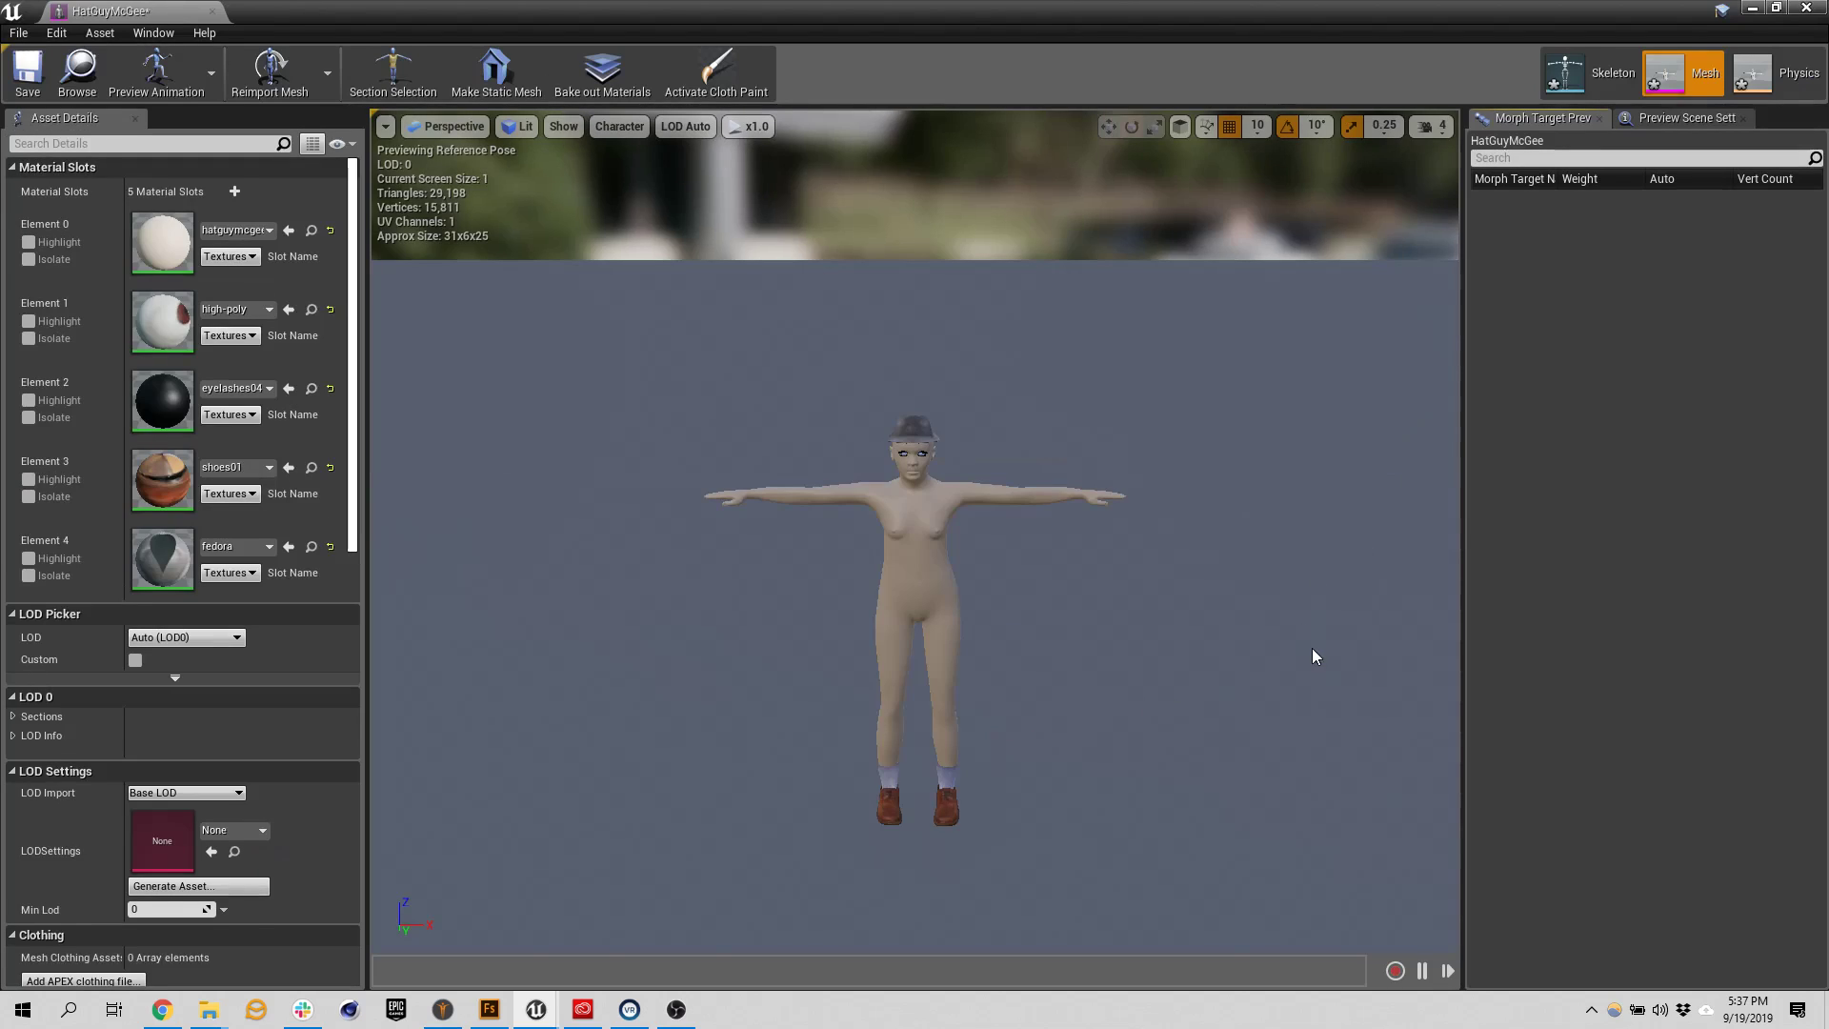
pyautogui.scroll(1, 896, 422)
pyautogui.scroll(-1, 875, 433)
pyautogui.moveTo(1056, 560)
pyautogui.mouseDown(button='right')
pyautogui.moveTo(1044, 579)
pyautogui.moveTo(1040, 524)
pyautogui.moveTo(1057, 595)
pyautogui.moveTo(1052, 562)
pyautogui.mouseUp(button='right')
pyautogui.click(1429, 126)
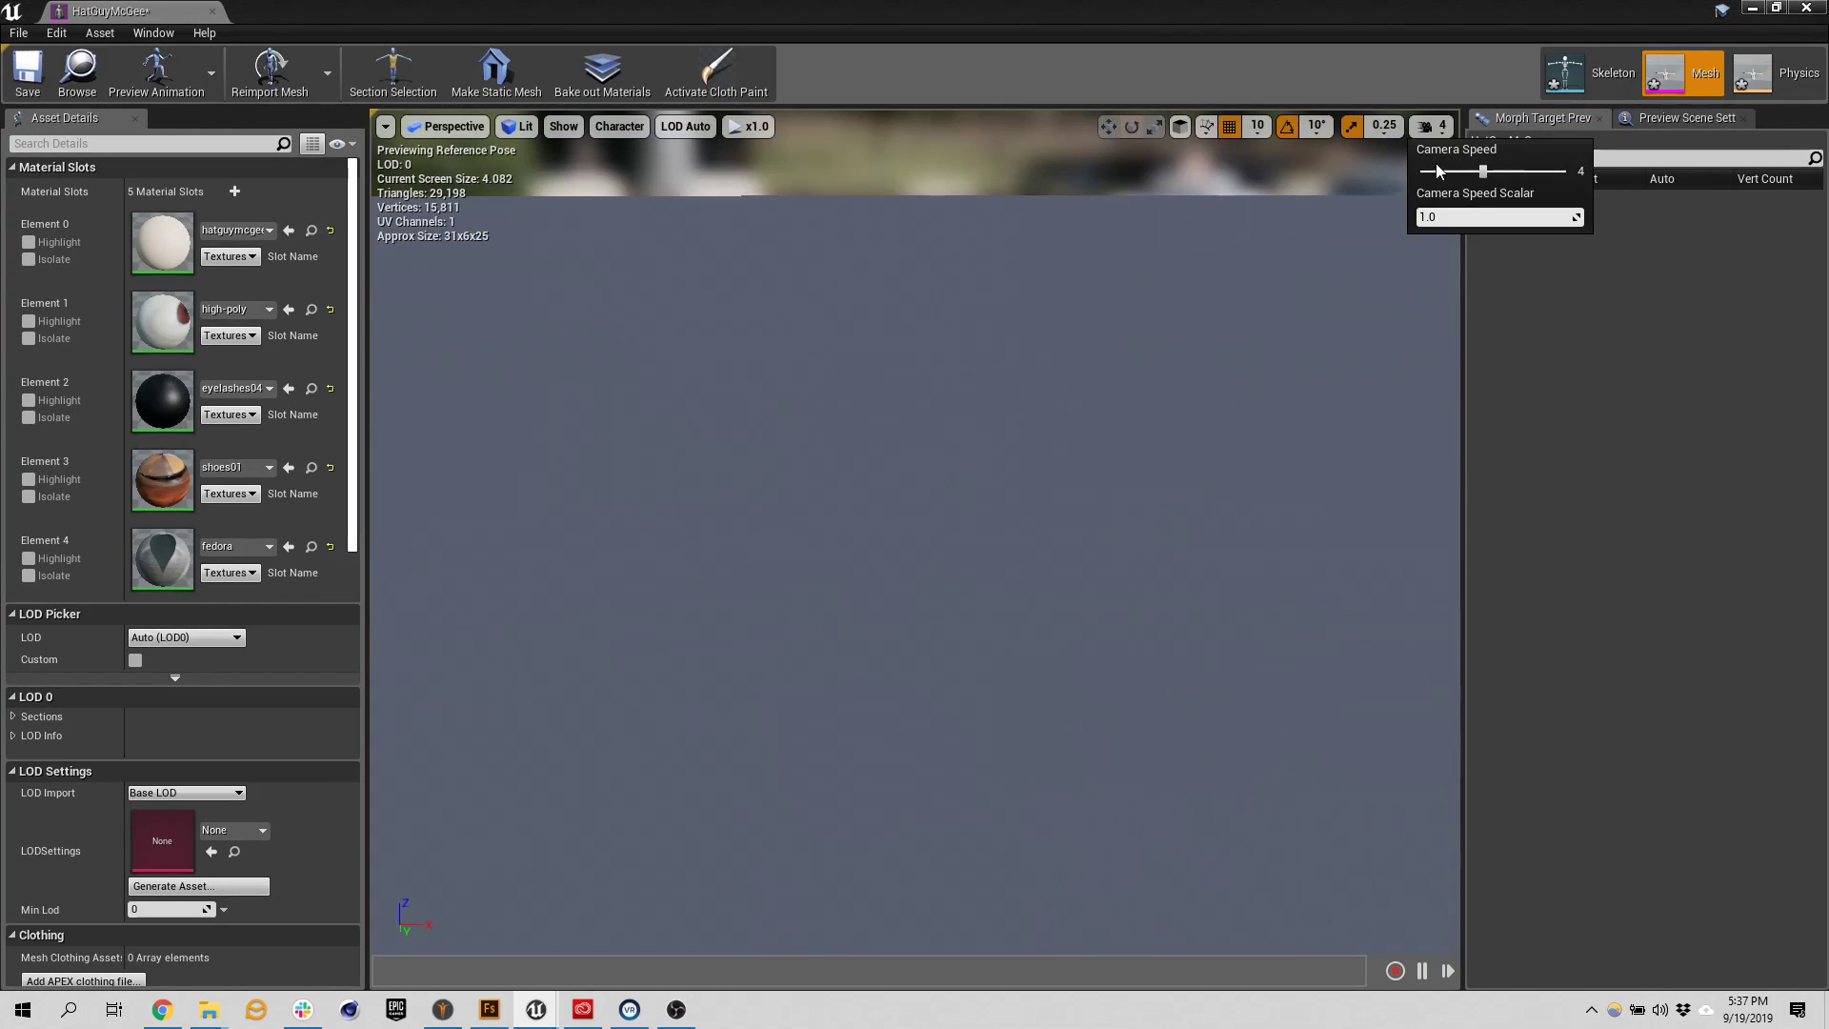
pyautogui.moveTo(1439, 171); pyautogui.dragTo(1421, 172)
pyautogui.moveTo(1347, 408)
pyautogui.mouseDown(button='right')
pyautogui.moveTo(1348, 429)
pyautogui.moveTo(1347, 388)
pyautogui.mouseUp(button='right')
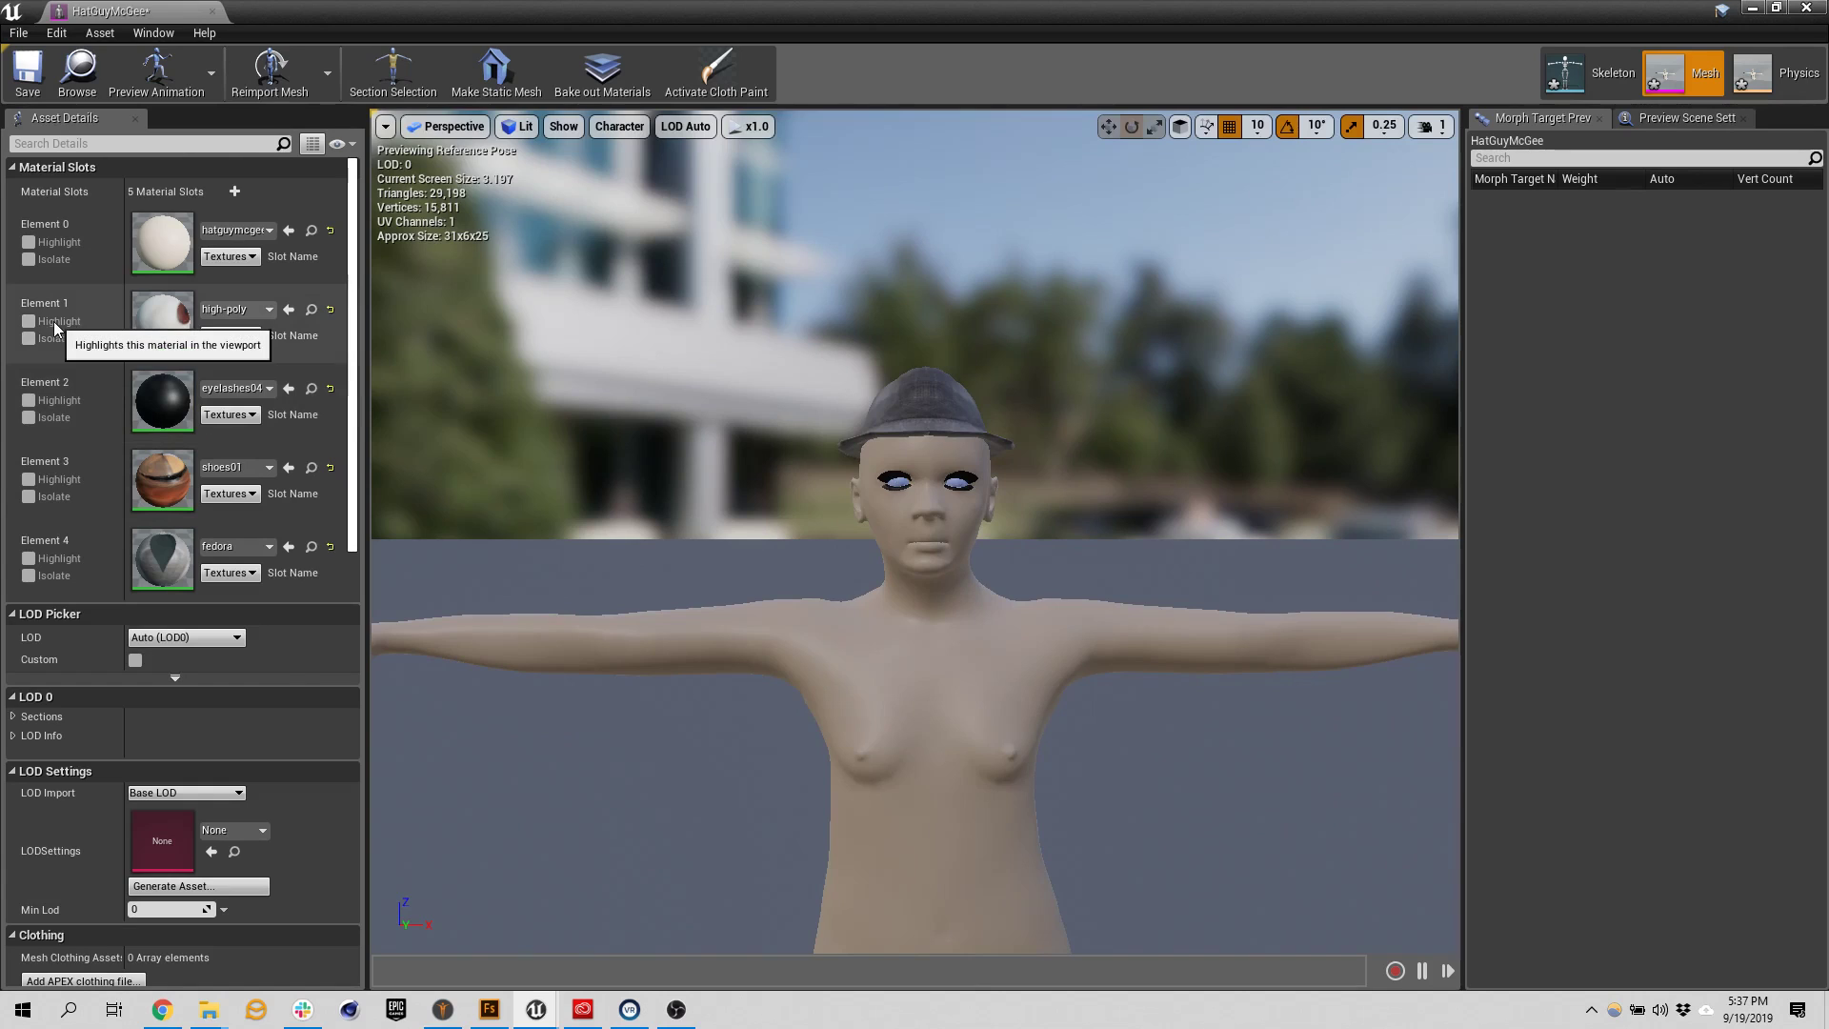
# Isolate the eyelashes04 material in the mesh preview to check which part it covers, and show the full mesh again
pyautogui.click(28, 401)
pyautogui.click(28, 402)
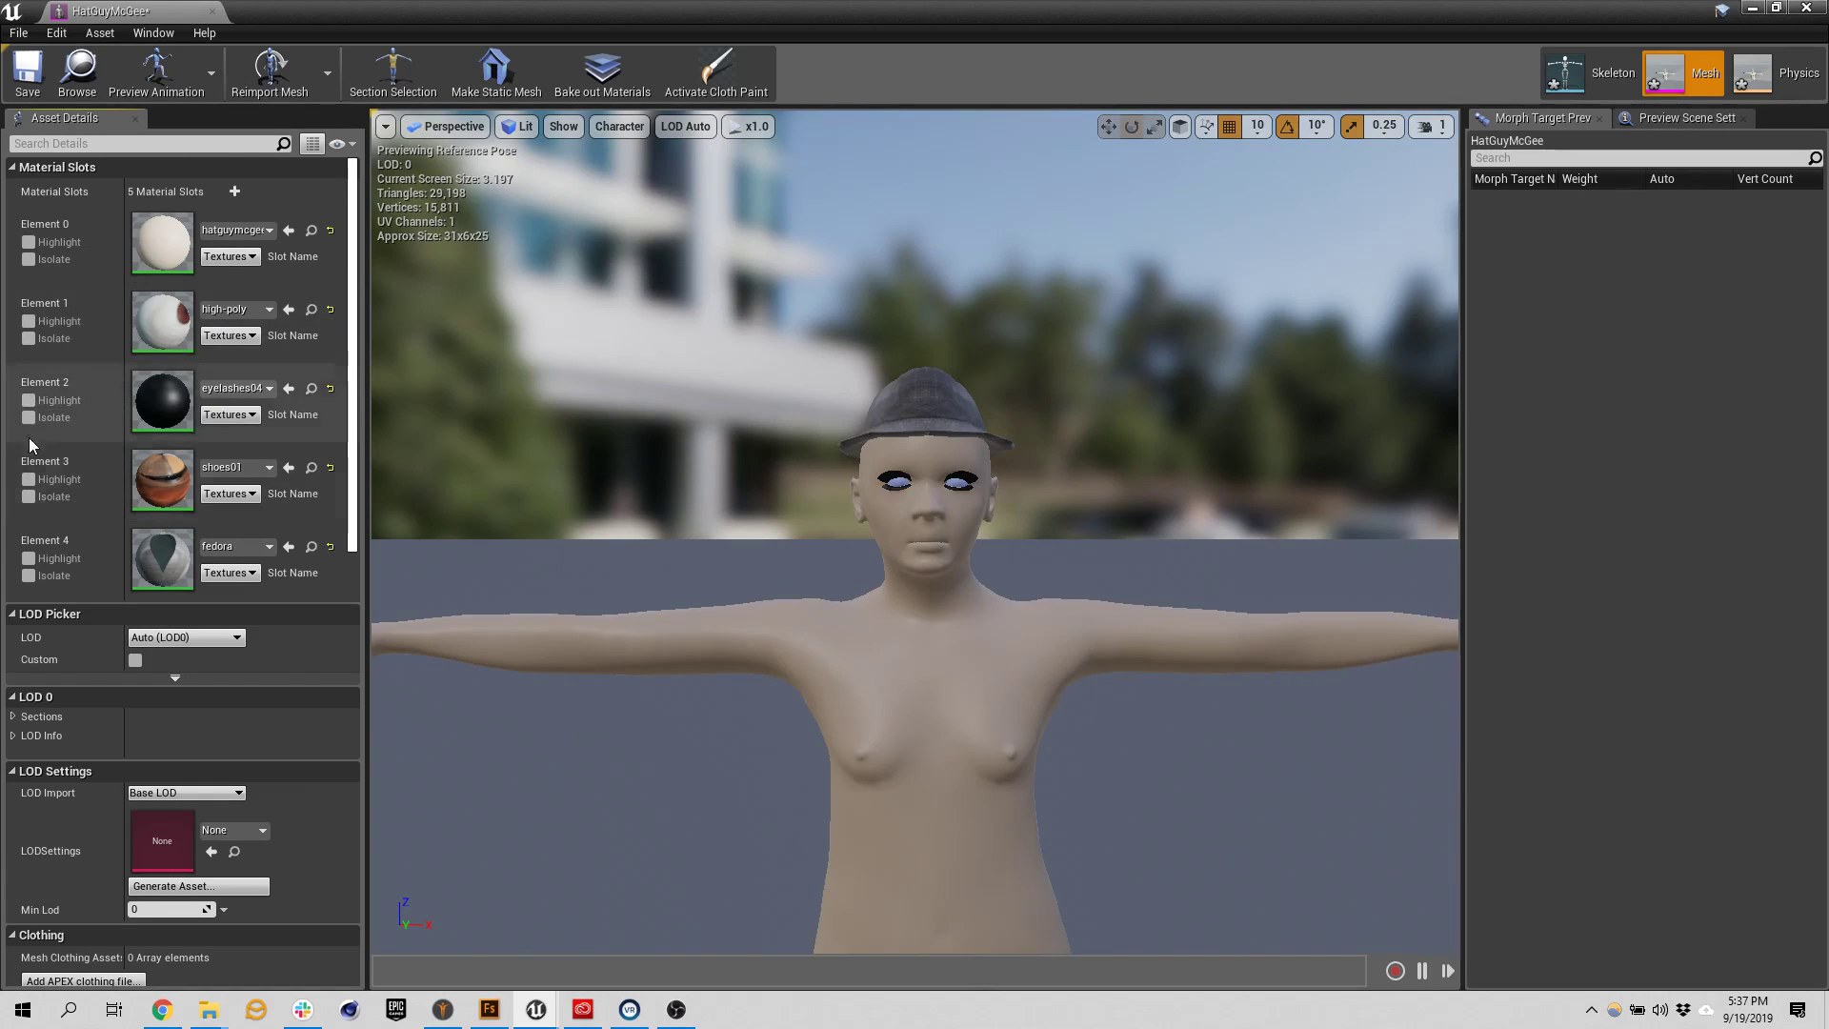
pyautogui.click(29, 418)
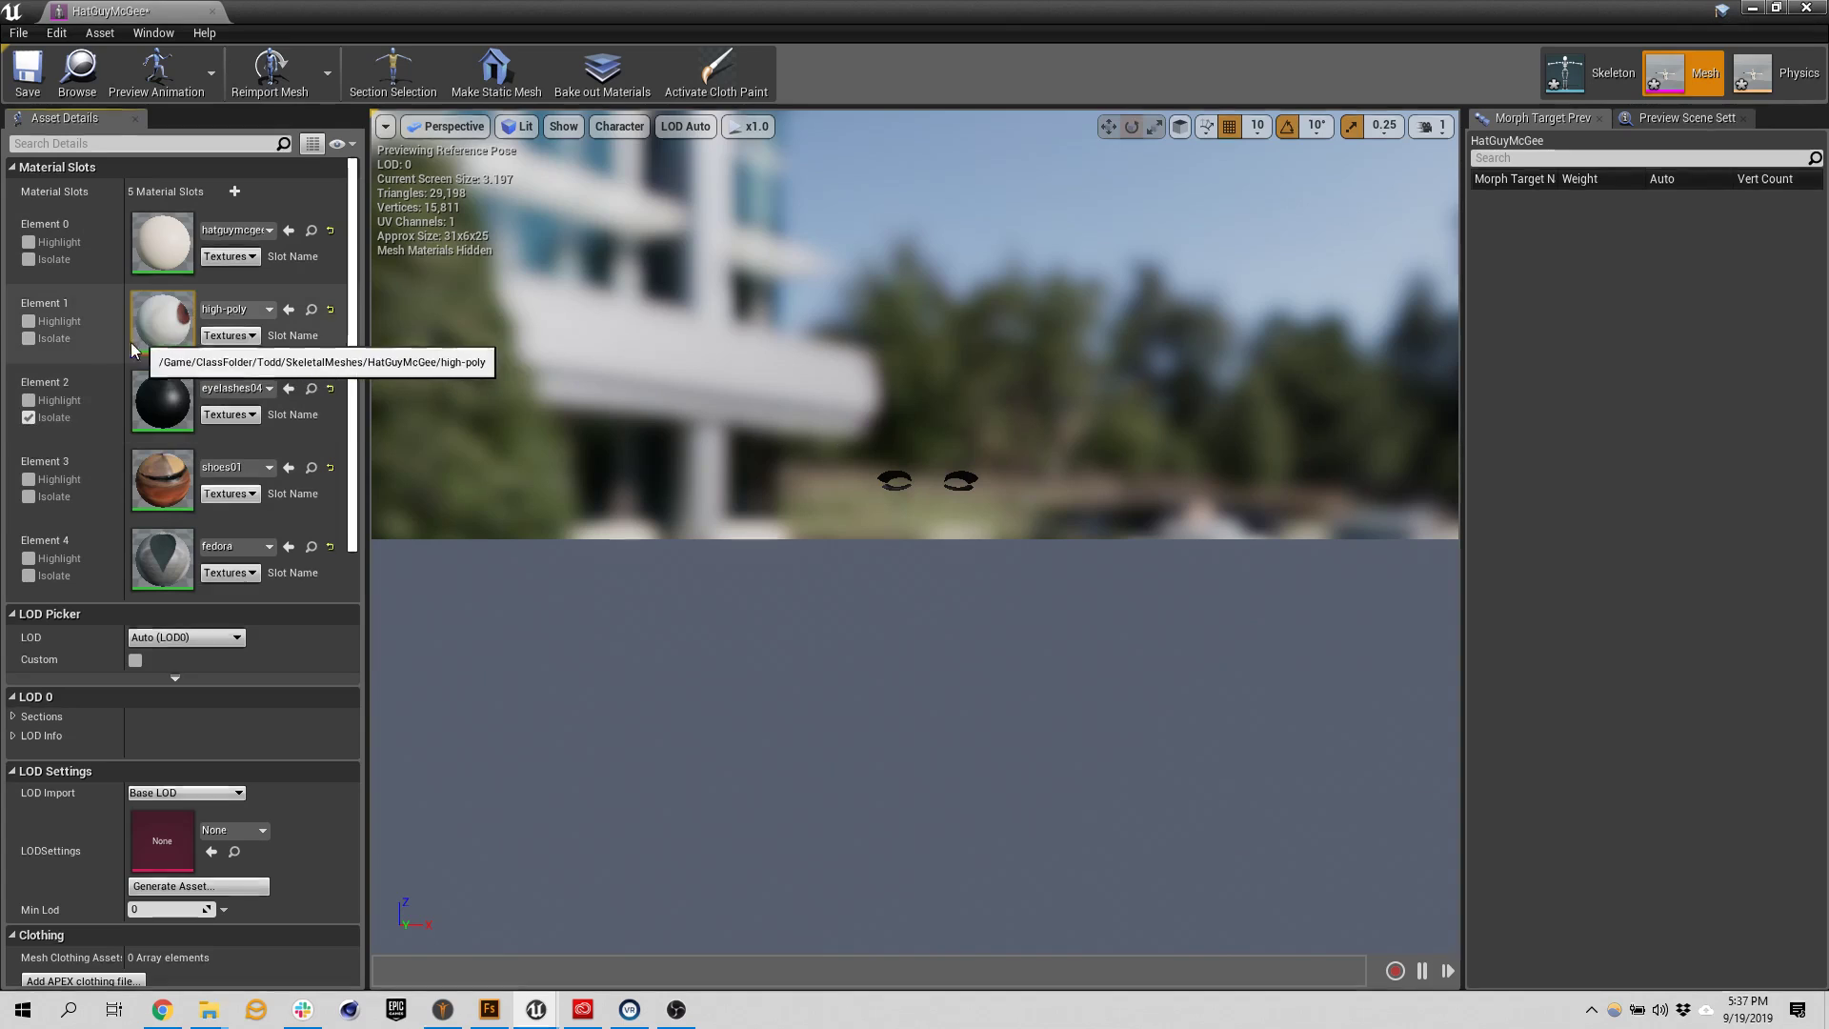
pyautogui.click(29, 418)
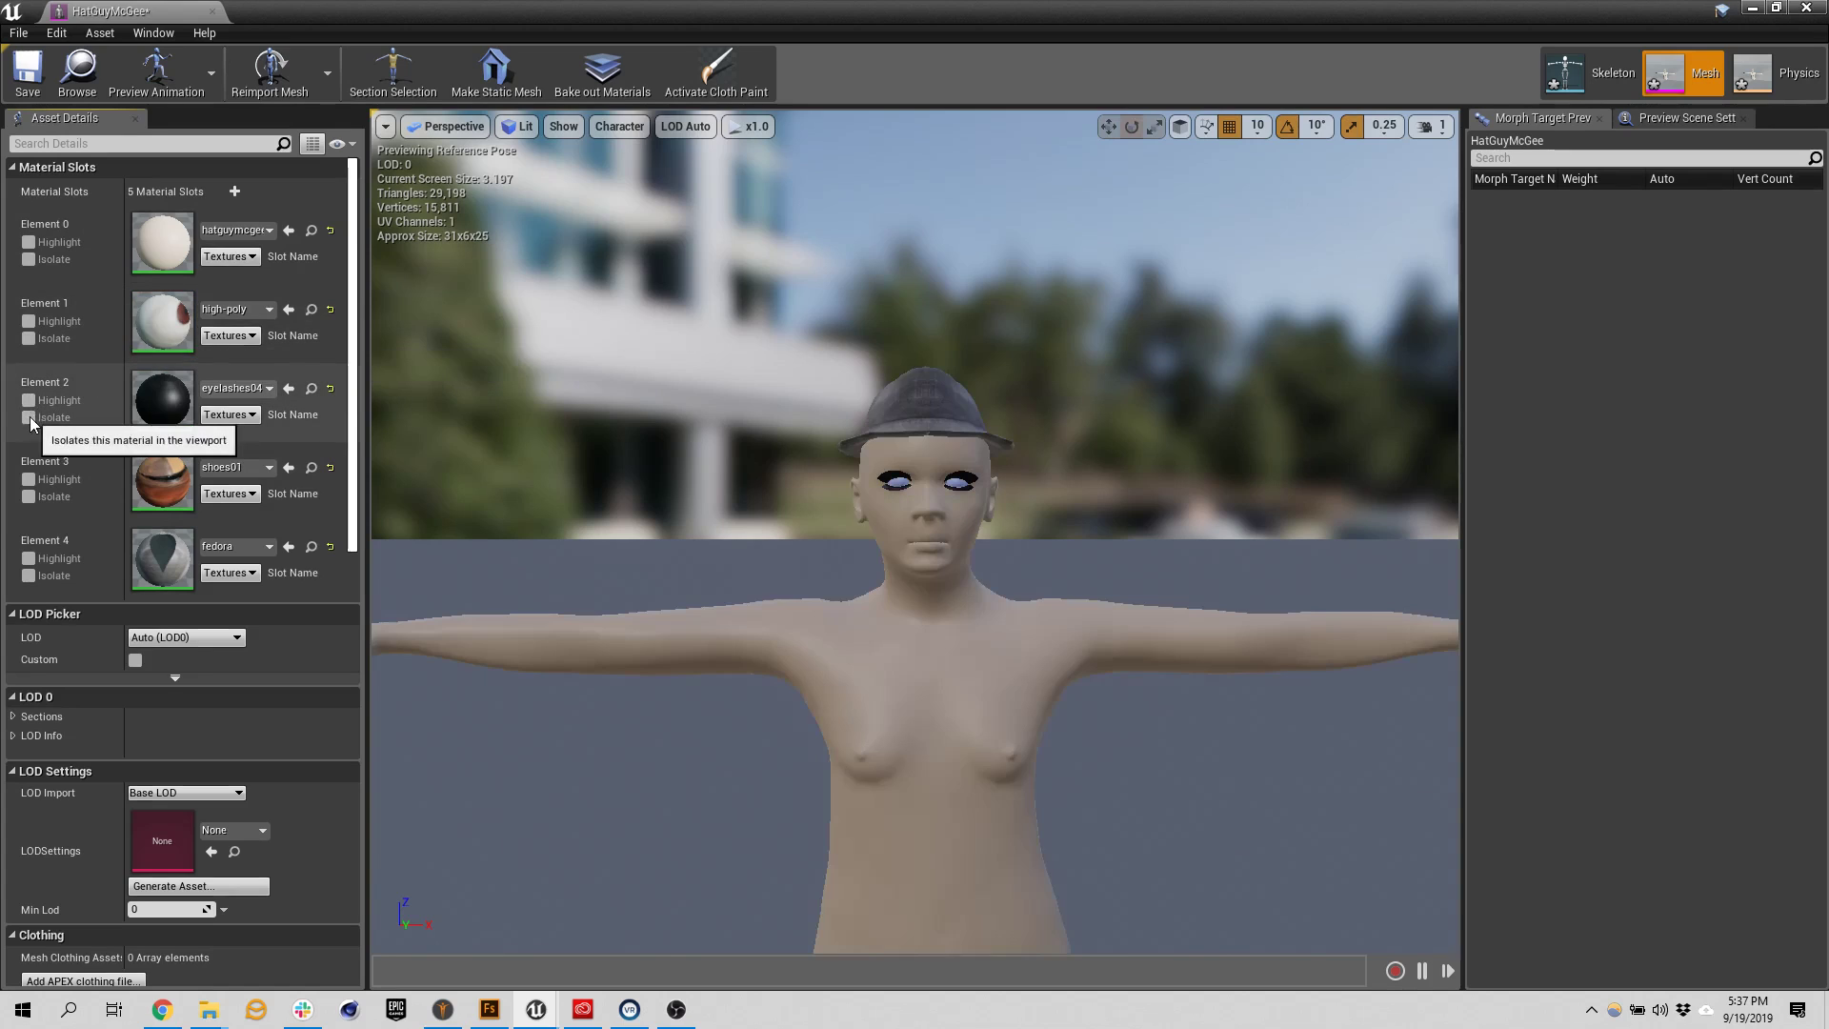
# Open the eyelashes04 material, place its Texture Sample node well apart from the result node, and inspect the eyelashes05 texture
pyautogui.doubleClick(156, 398)
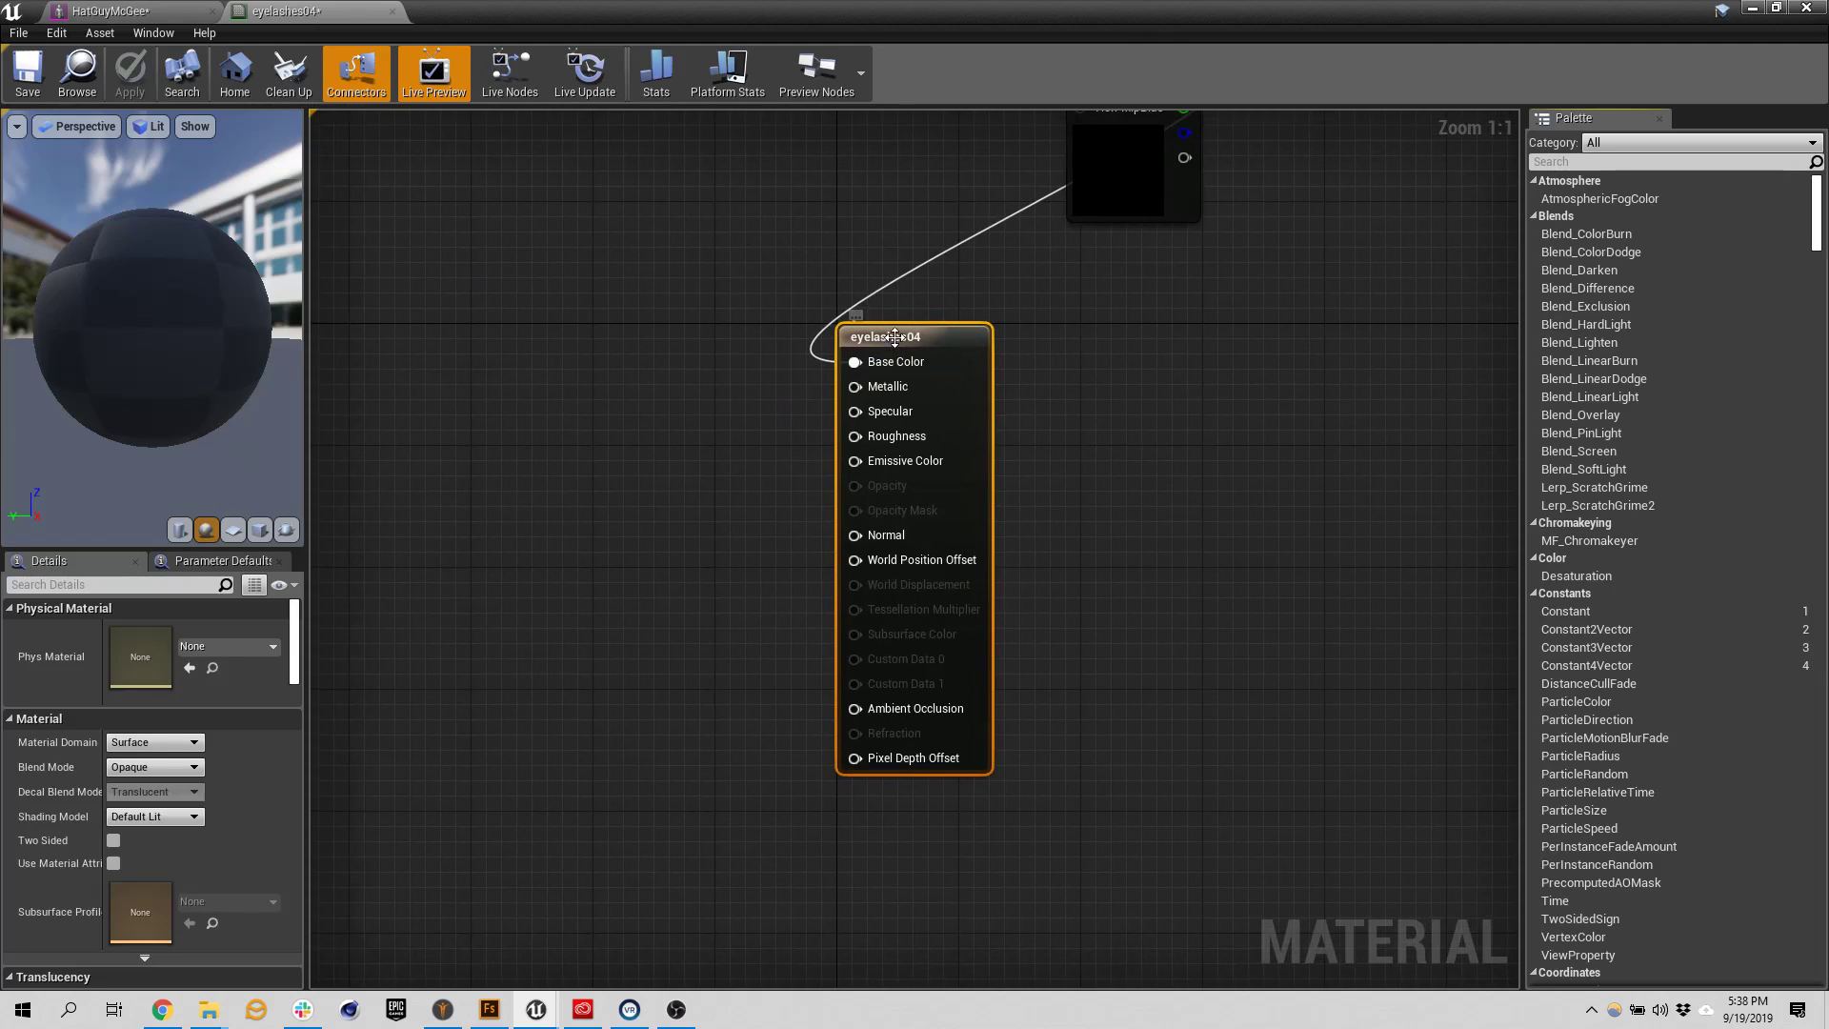
pyautogui.moveTo(891, 335); pyautogui.dragTo(1089, 378)
pyautogui.moveTo(1301, 270); pyautogui.dragTo(1173, 448, button='right')
pyautogui.moveTo(1020, 237); pyautogui.dragTo(442, 551)
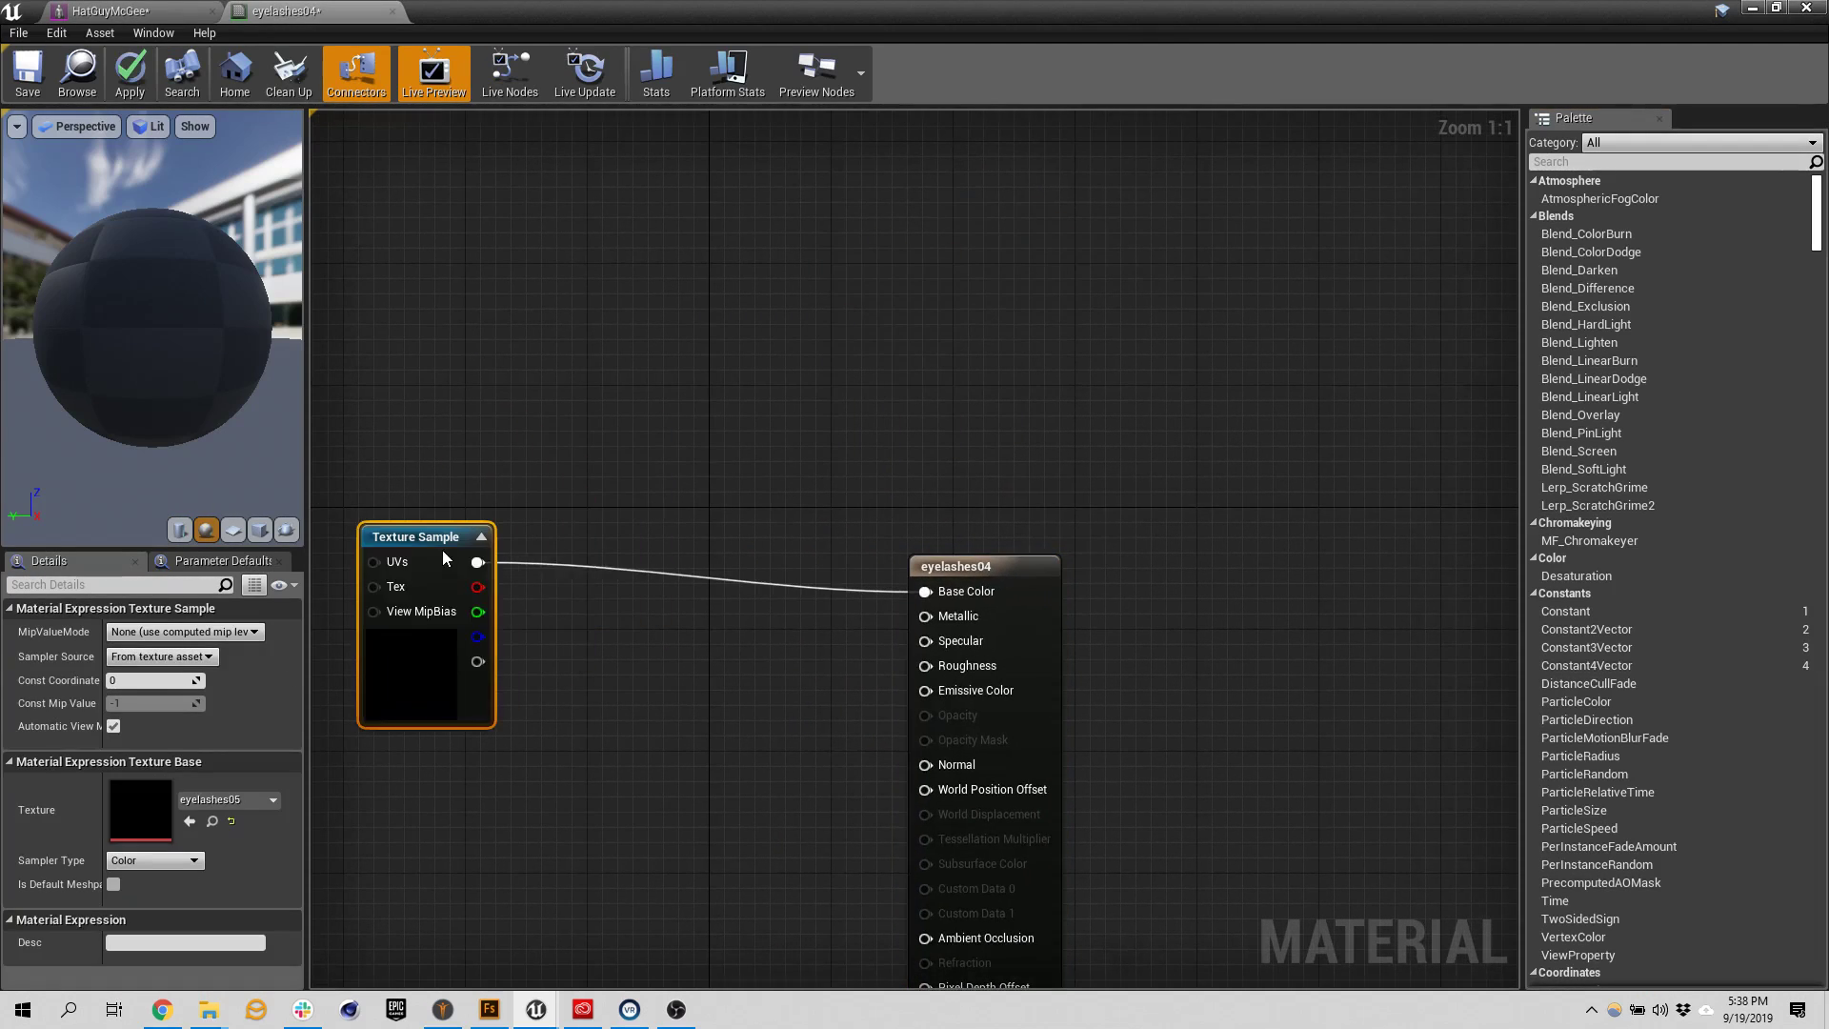
pyautogui.moveTo(470, 771); pyautogui.dragTo(789, 527, button='right')
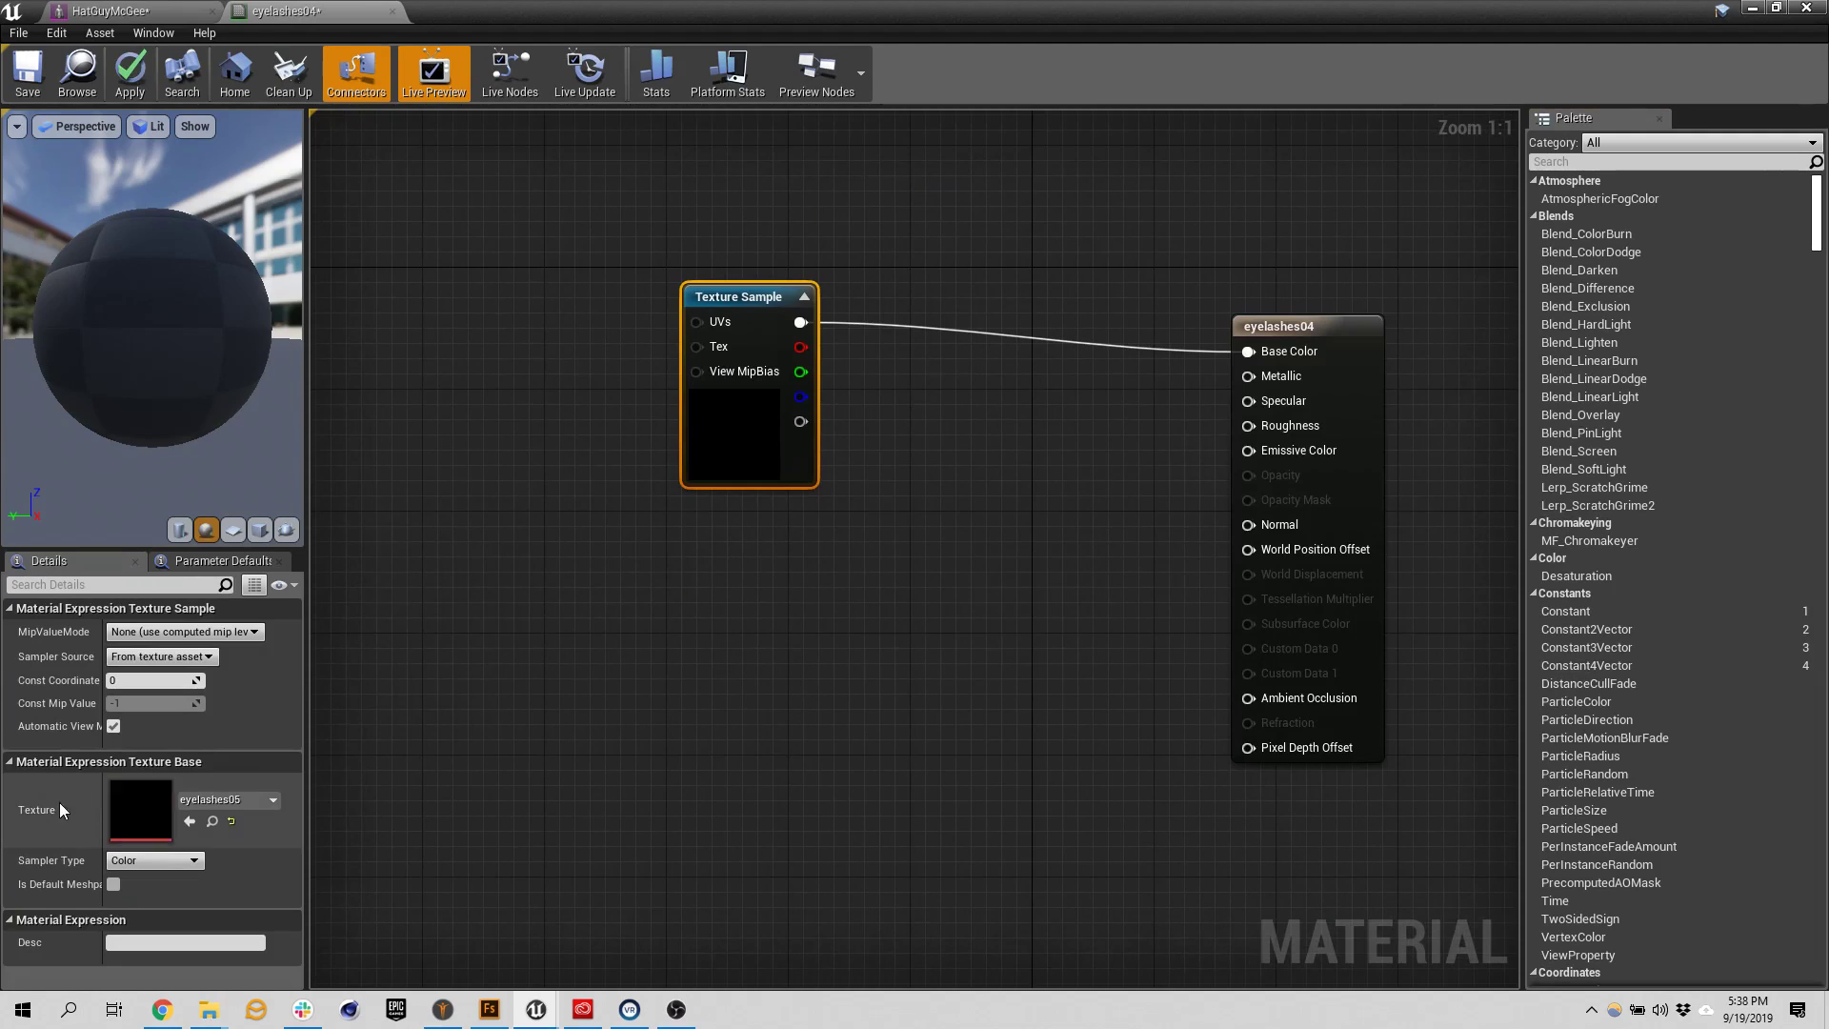
pyautogui.click(142, 807)
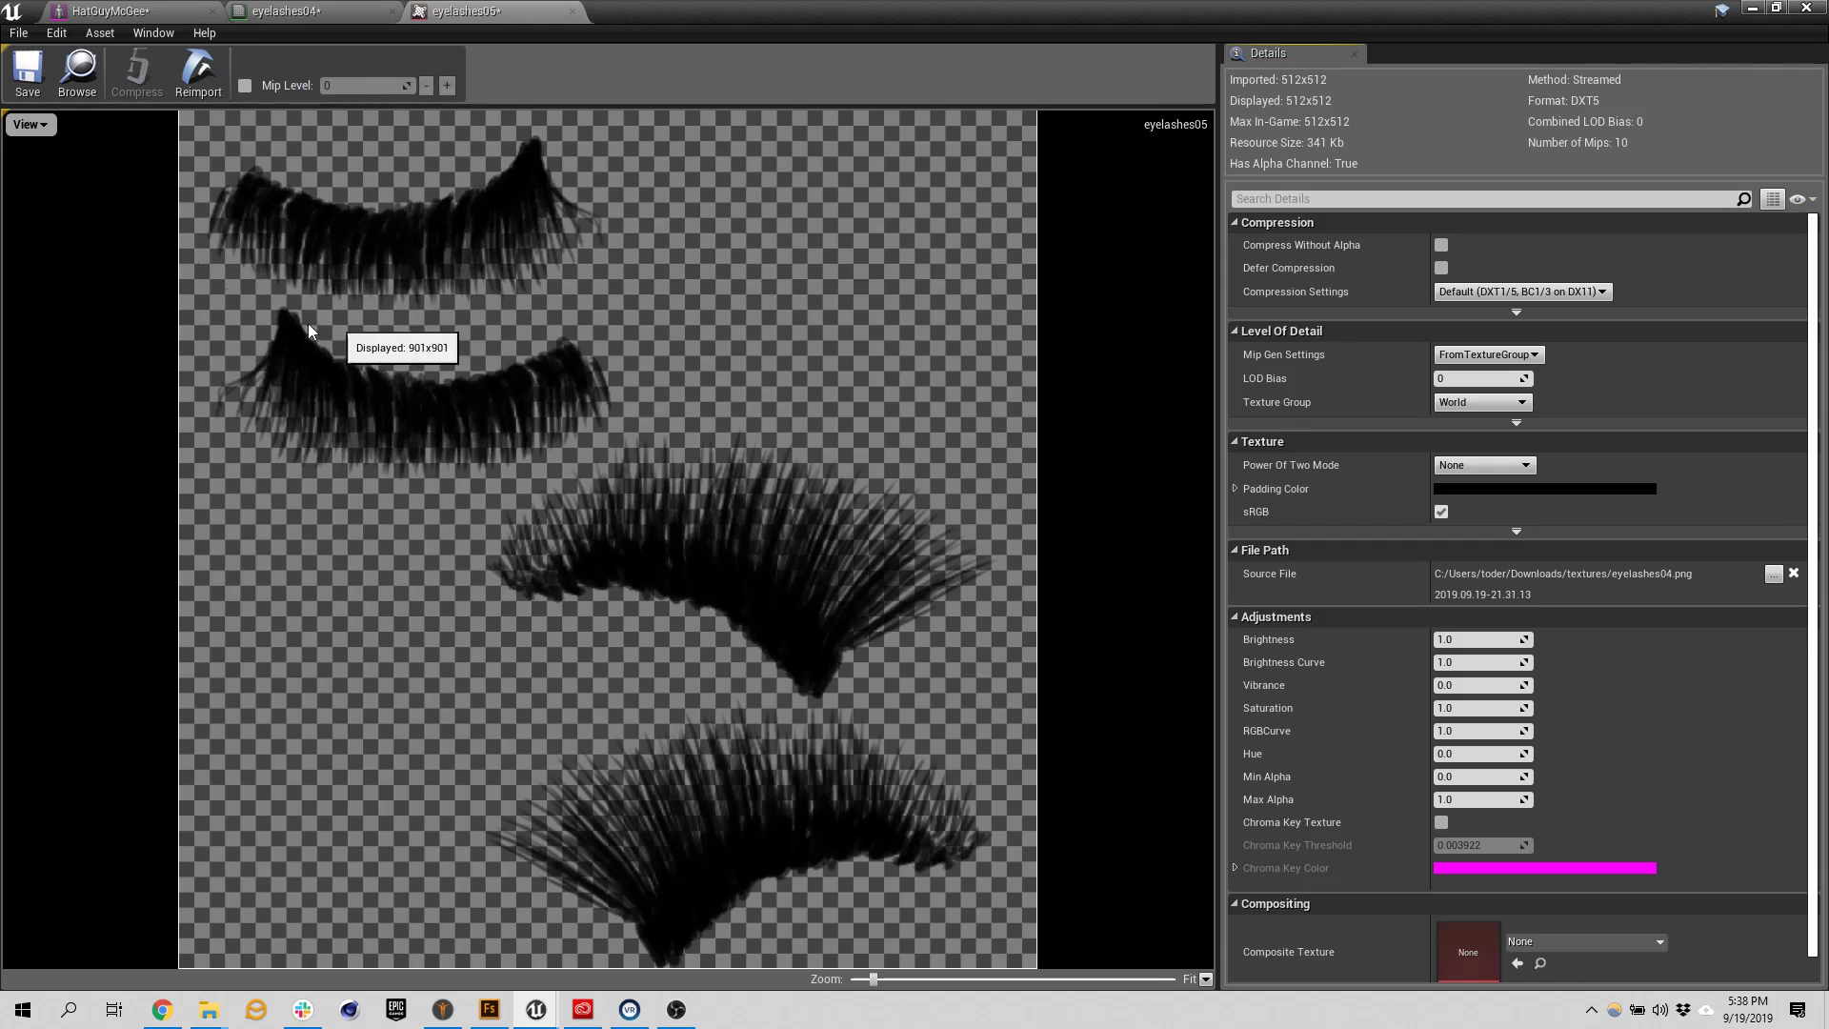
pyautogui.click(358, 10)
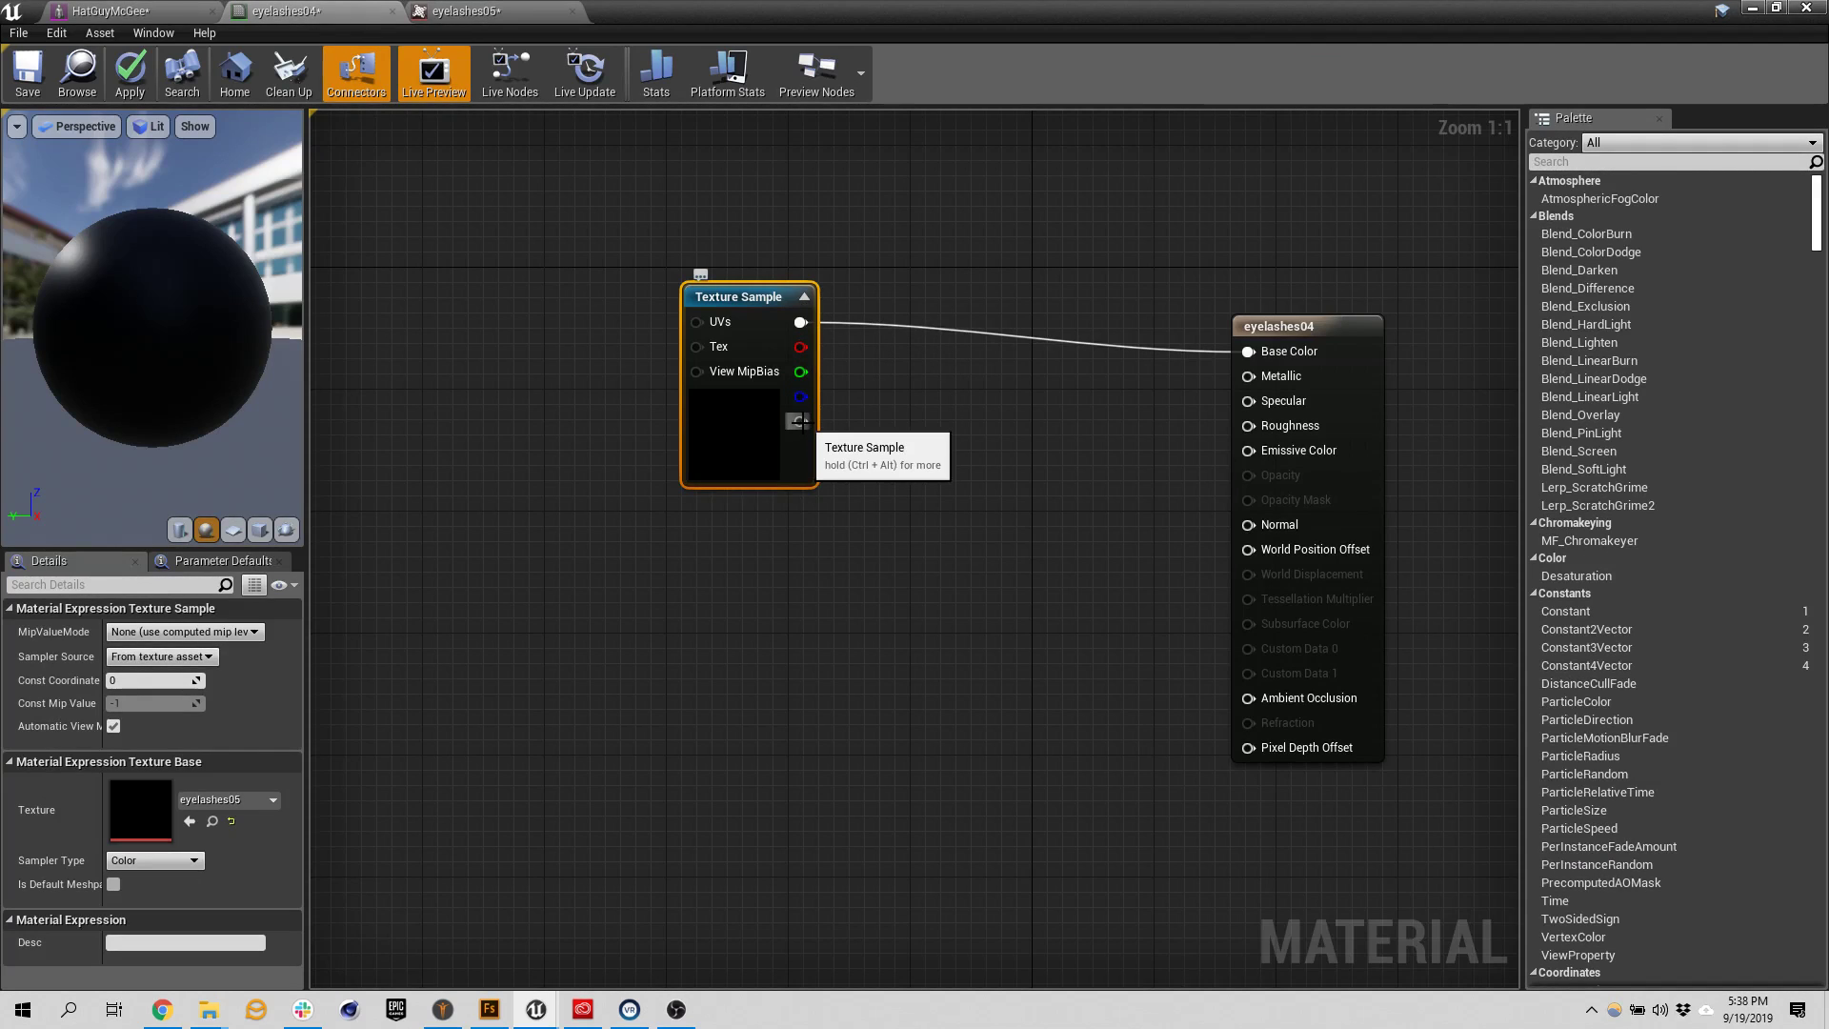
# Set the eyelashes04 blend mode to Translucent, connect the Texture Sample's alpha output to Opacity, and save the material
pyautogui.click(1282, 326)
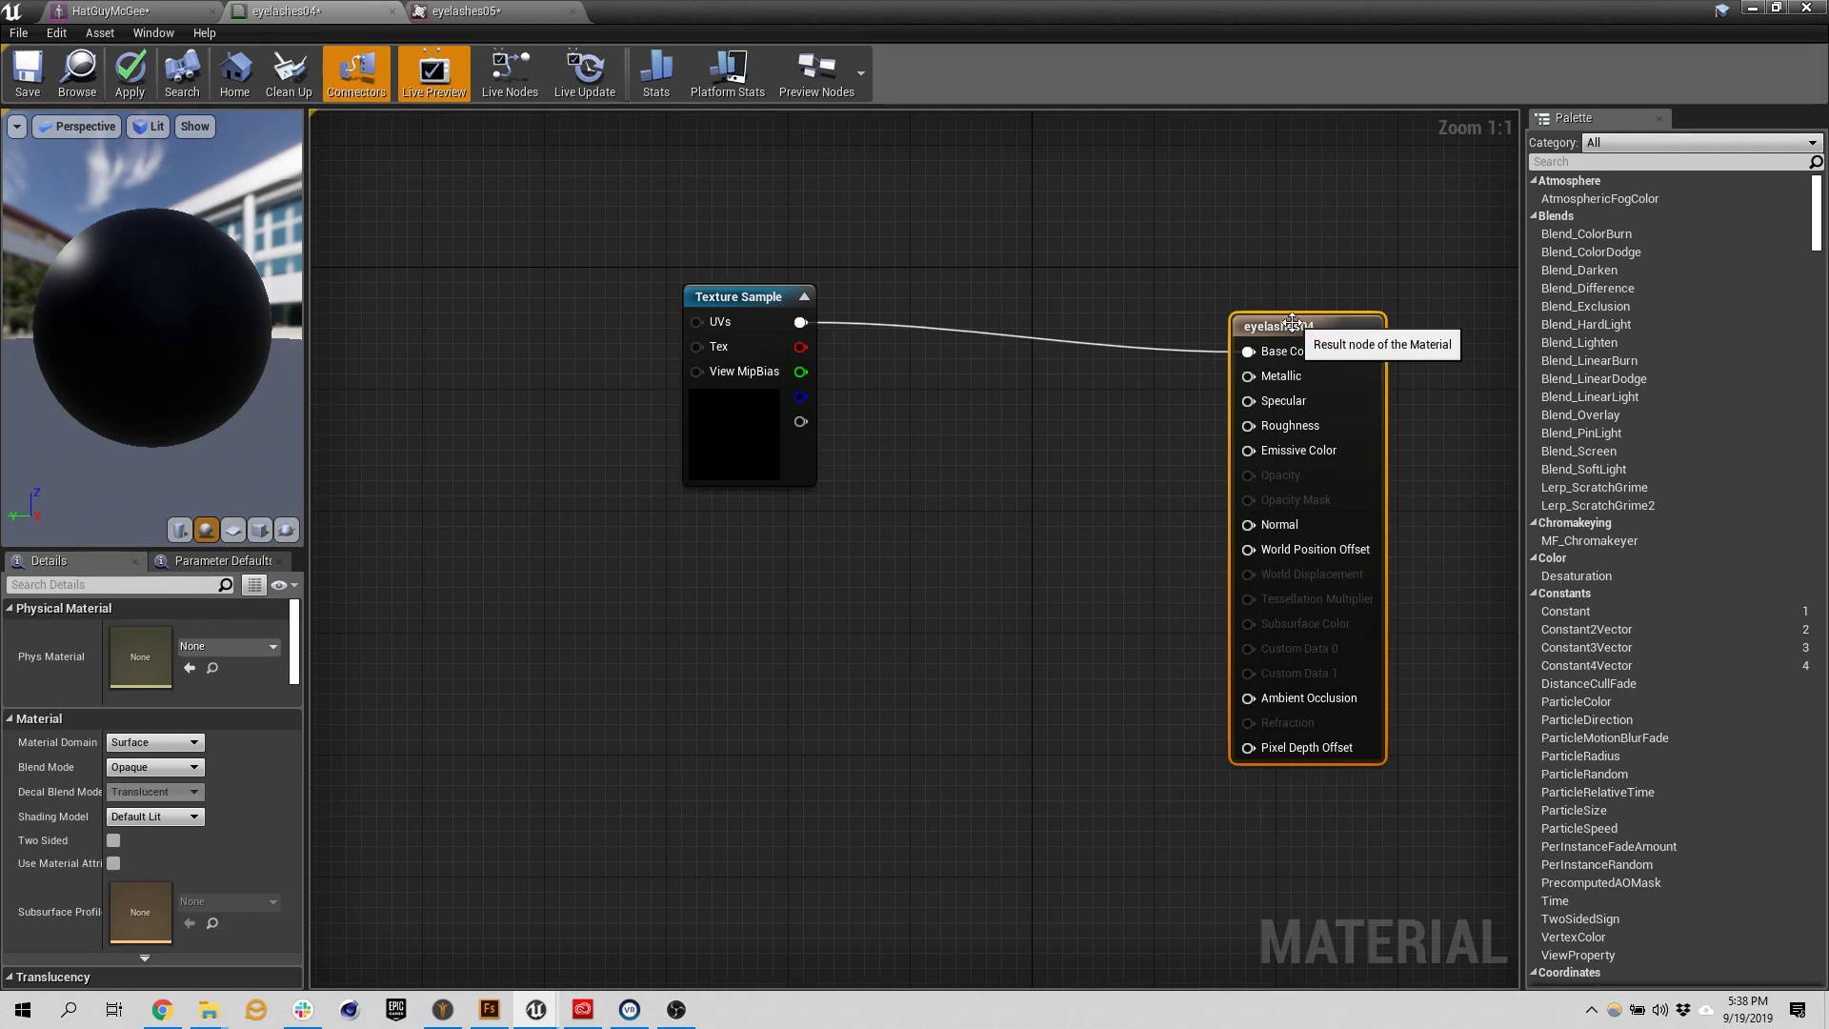
pyautogui.click(181, 767)
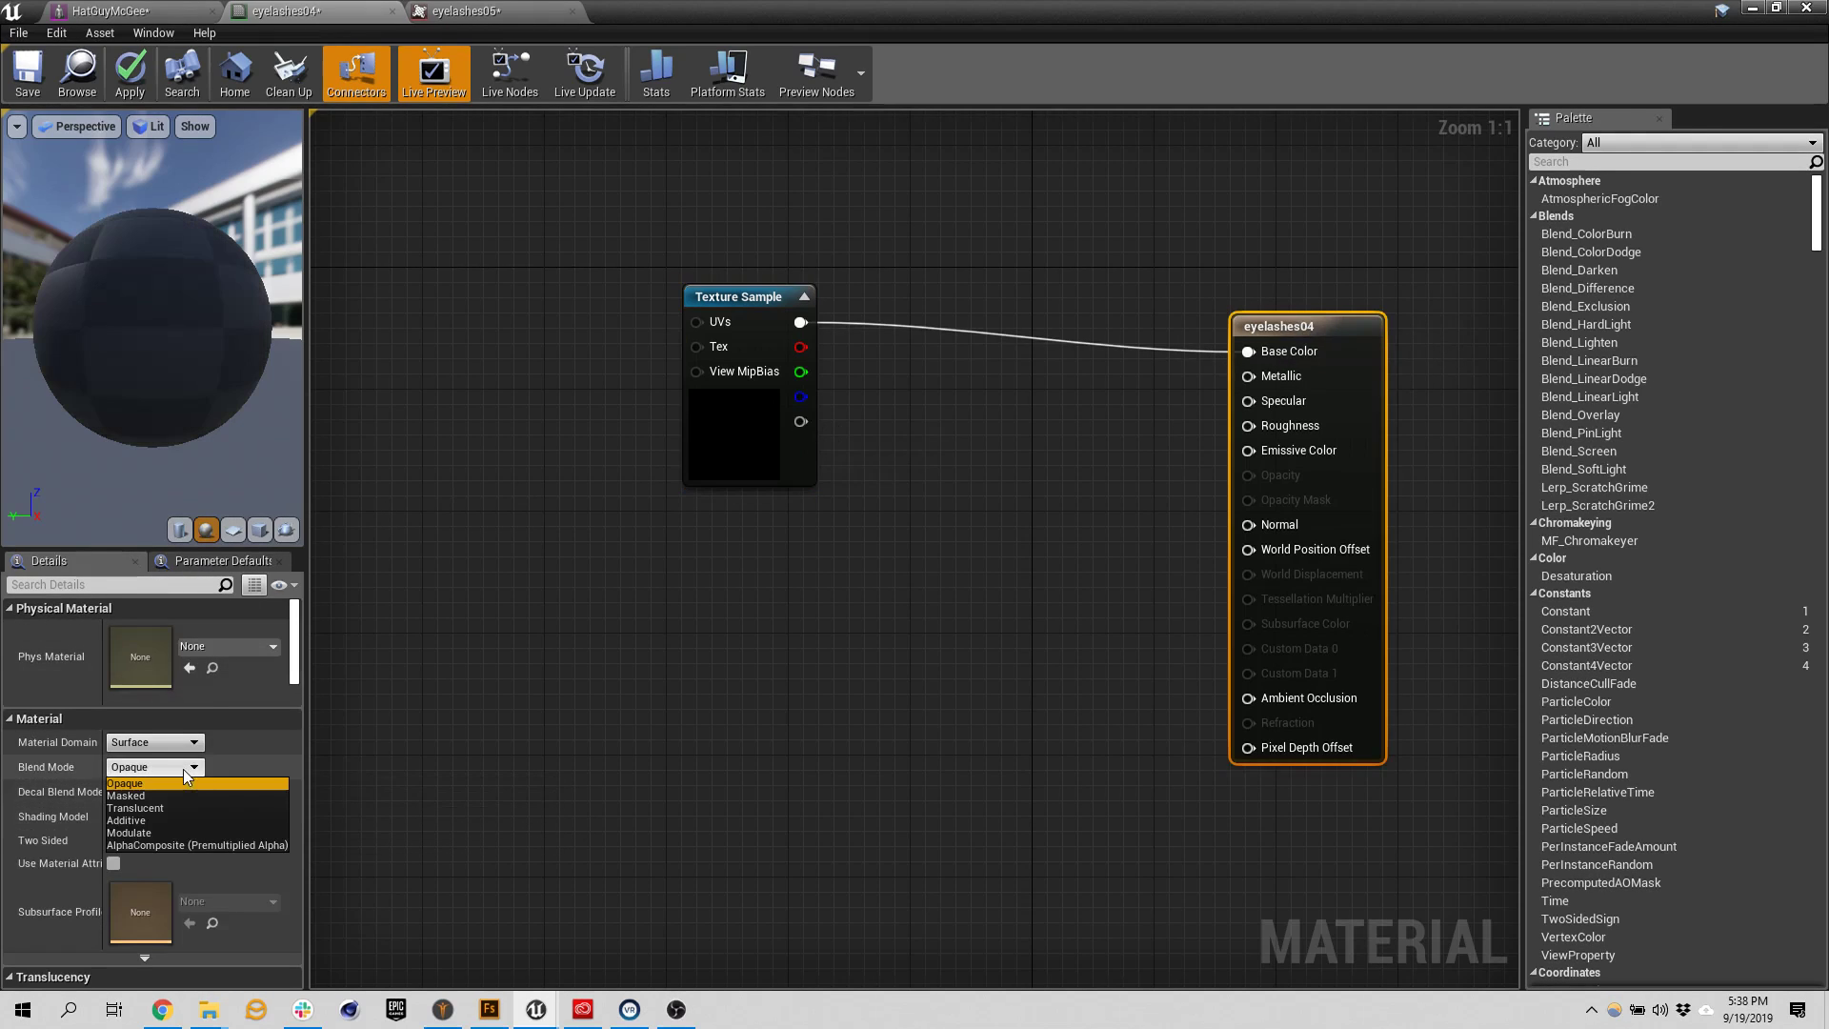
pyautogui.click(175, 807)
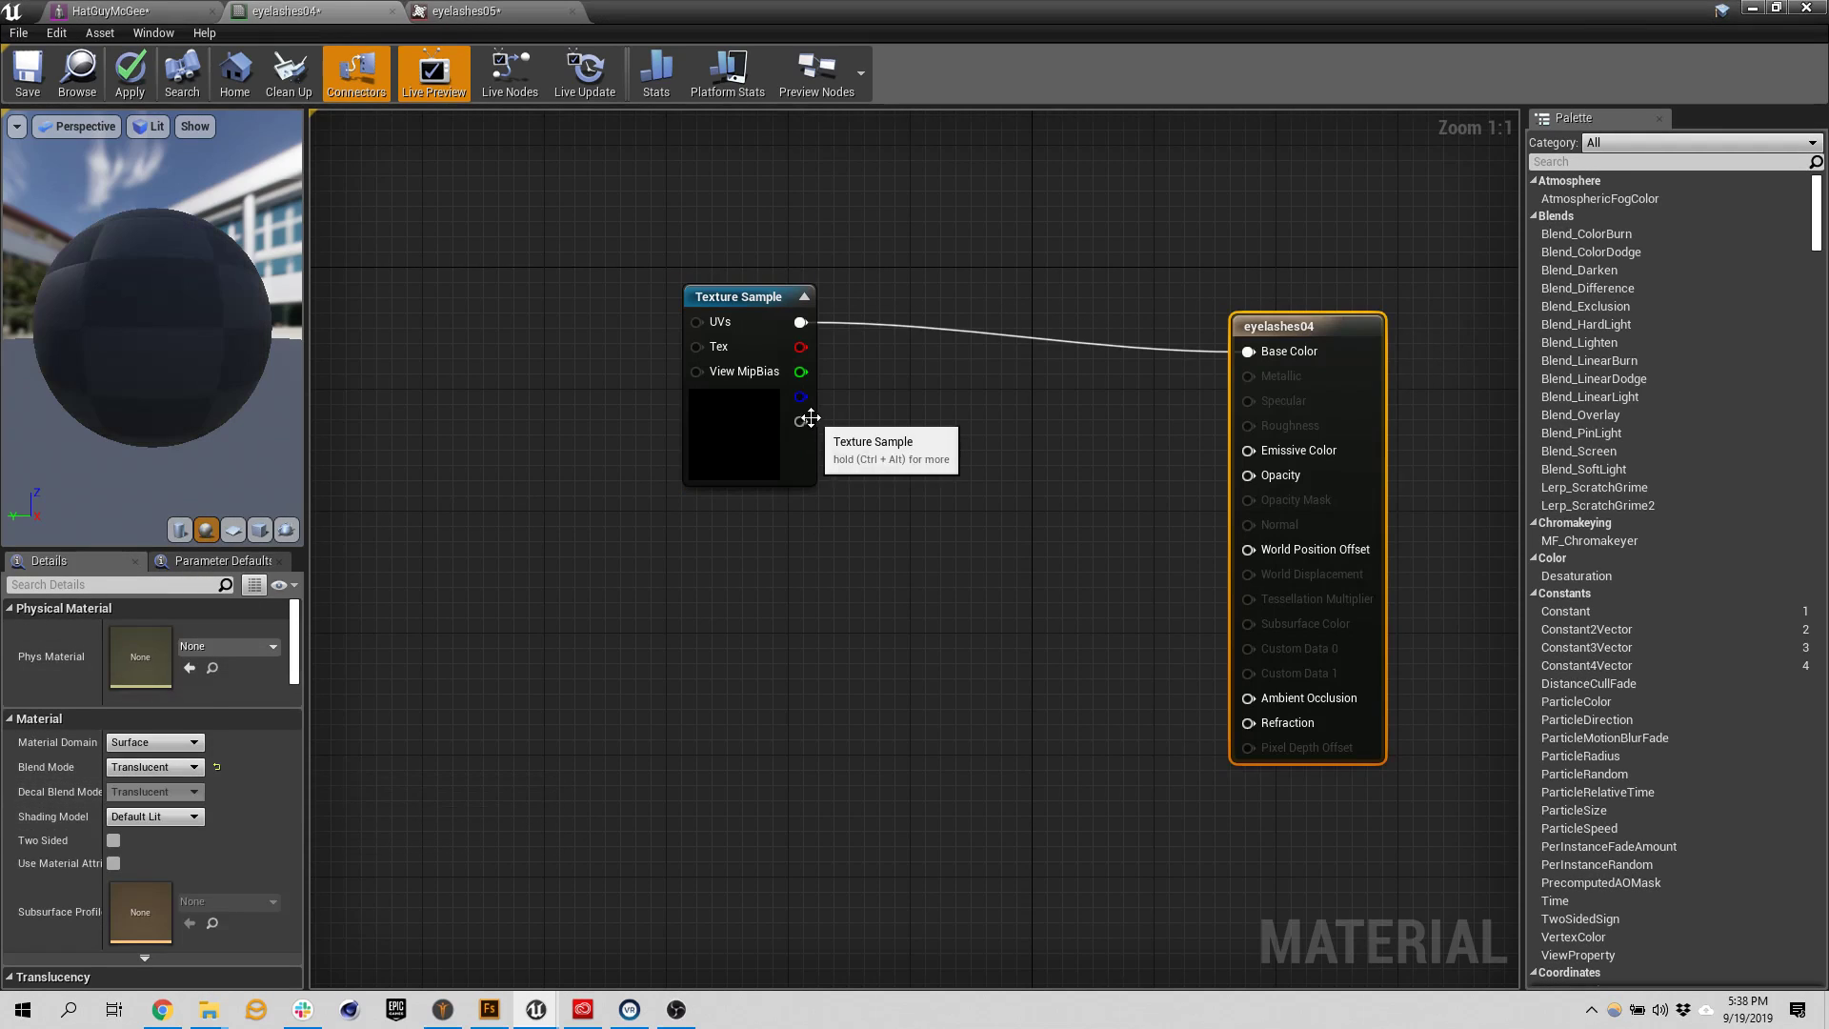
pyautogui.moveTo(813, 426); pyautogui.dragTo(1279, 477)
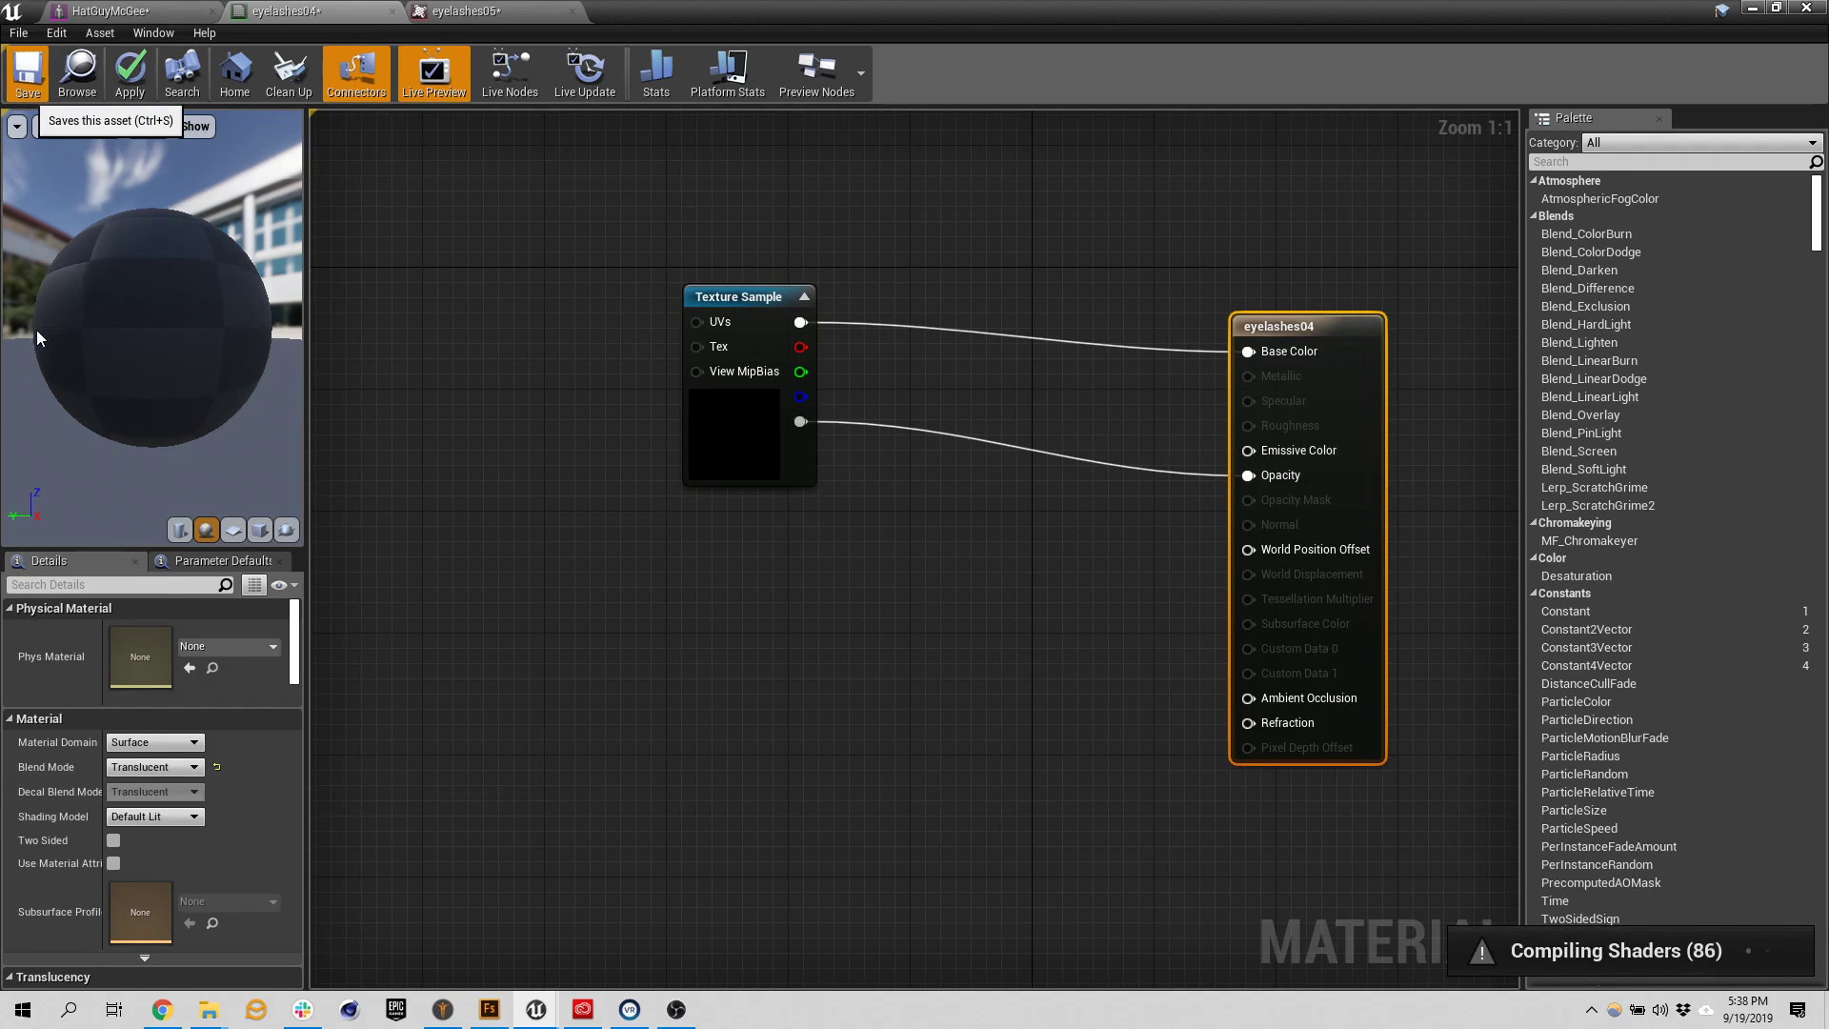
pyautogui.hotkey('ctrl', 's')
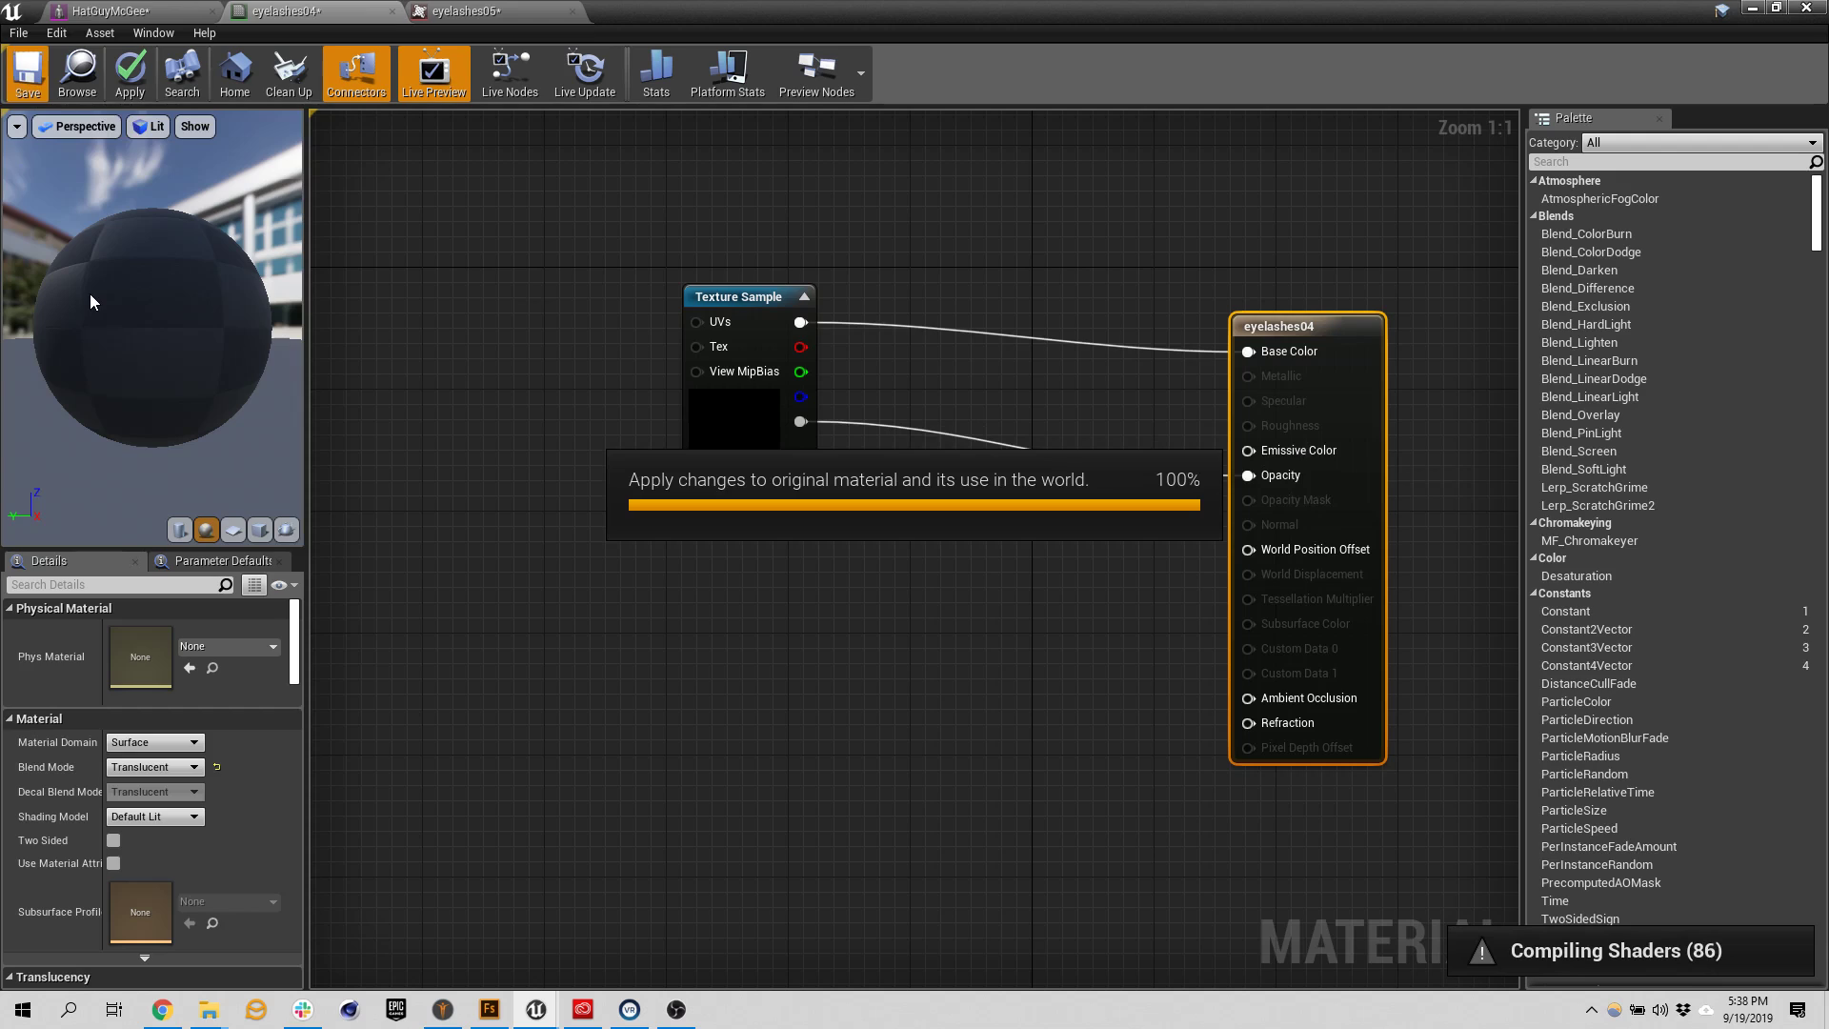
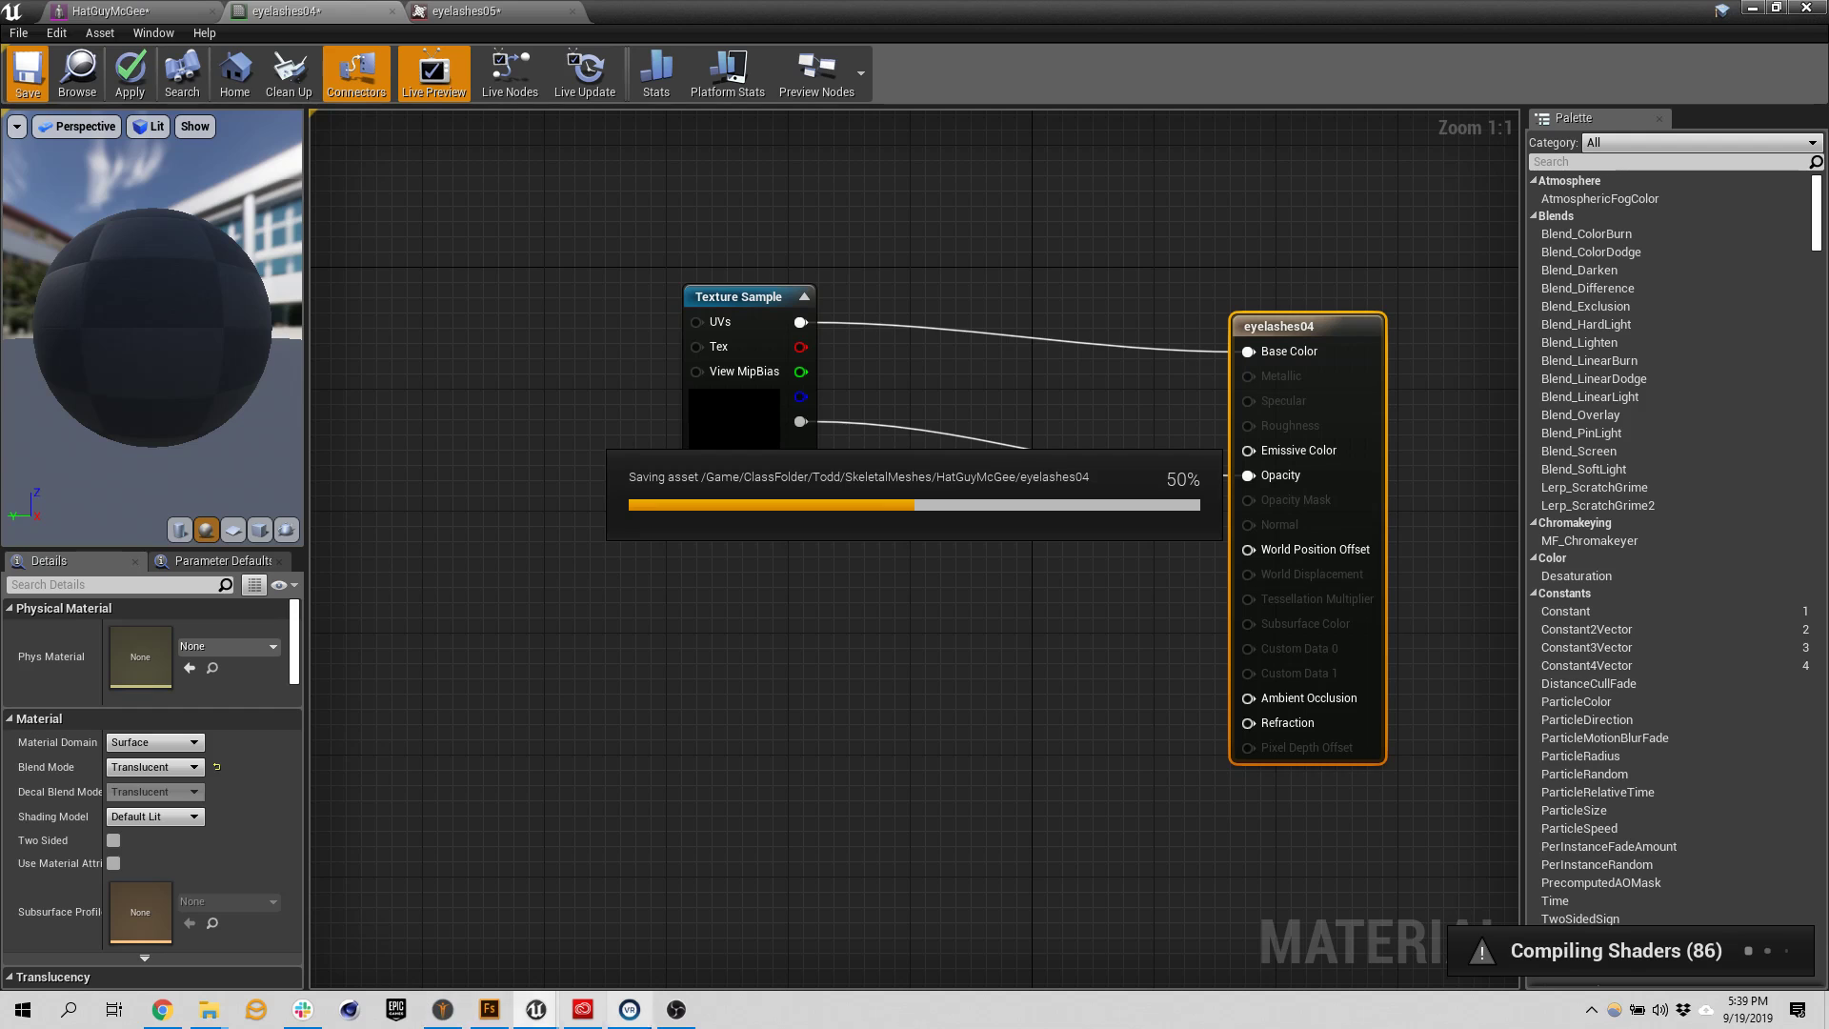
pyautogui.click(677, 1011)
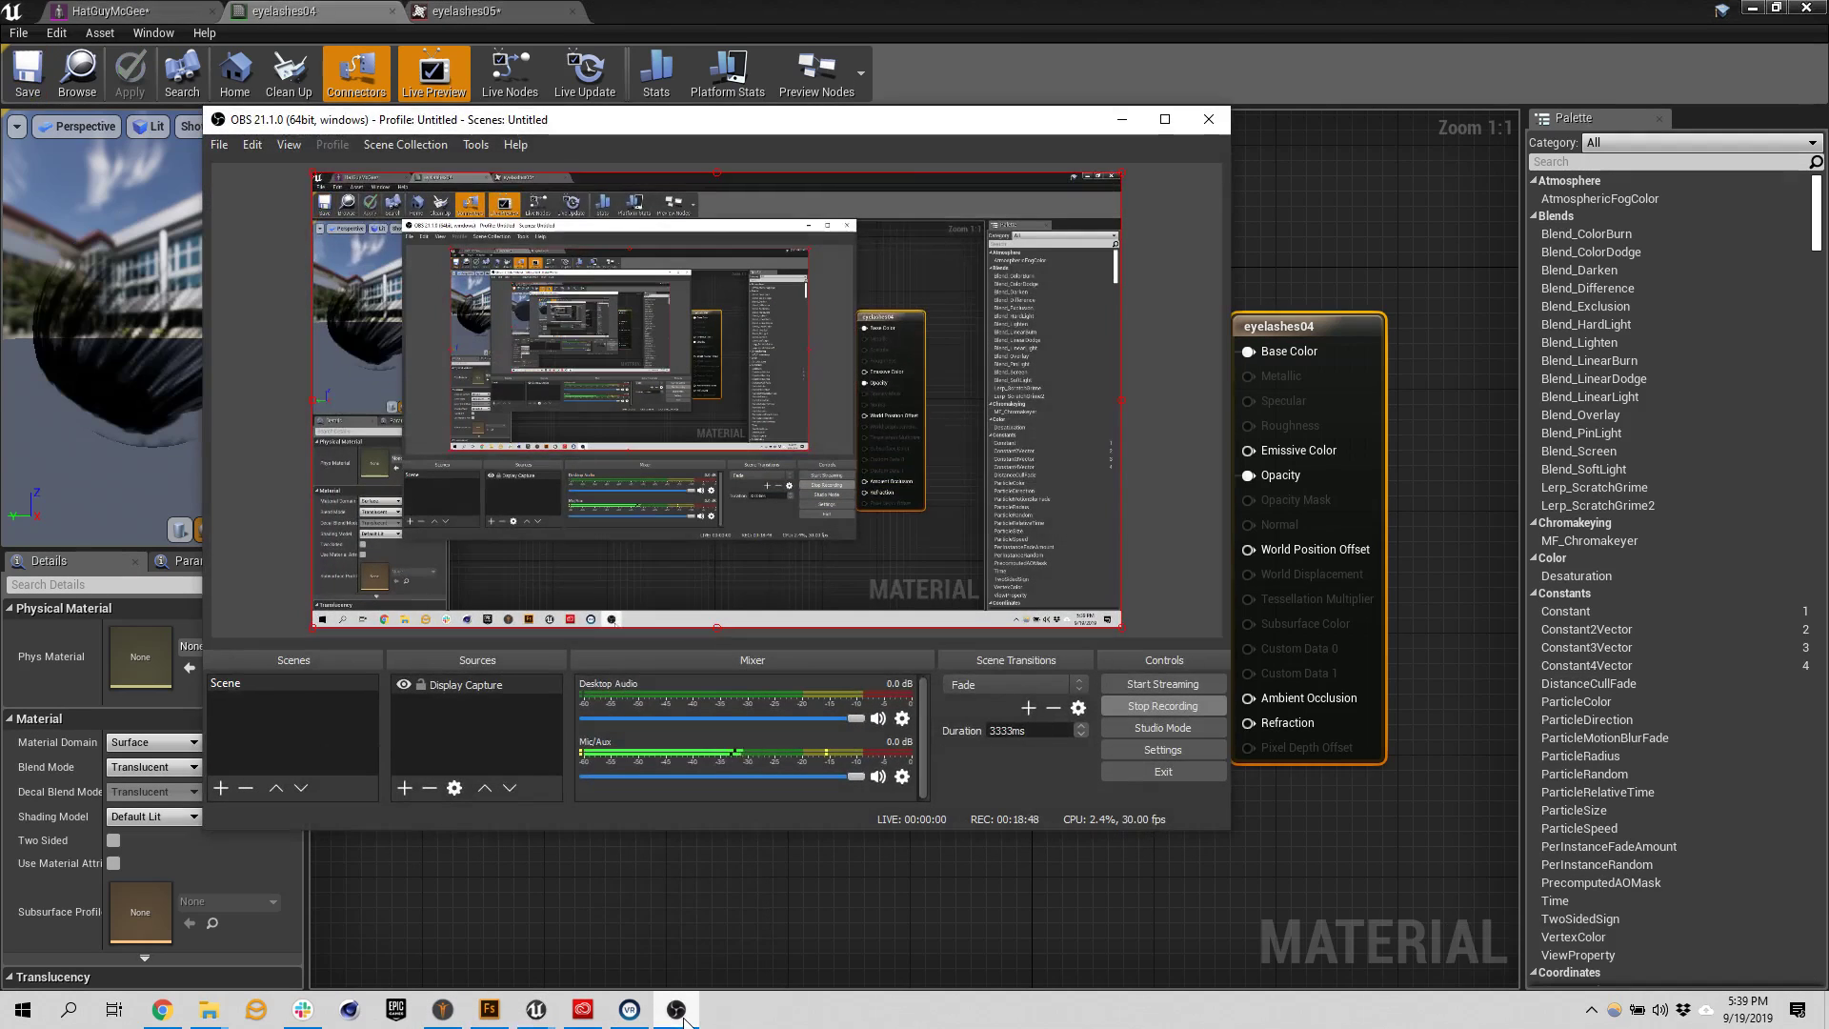
pyautogui.click(676, 1012)
pyautogui.click(581, 1013)
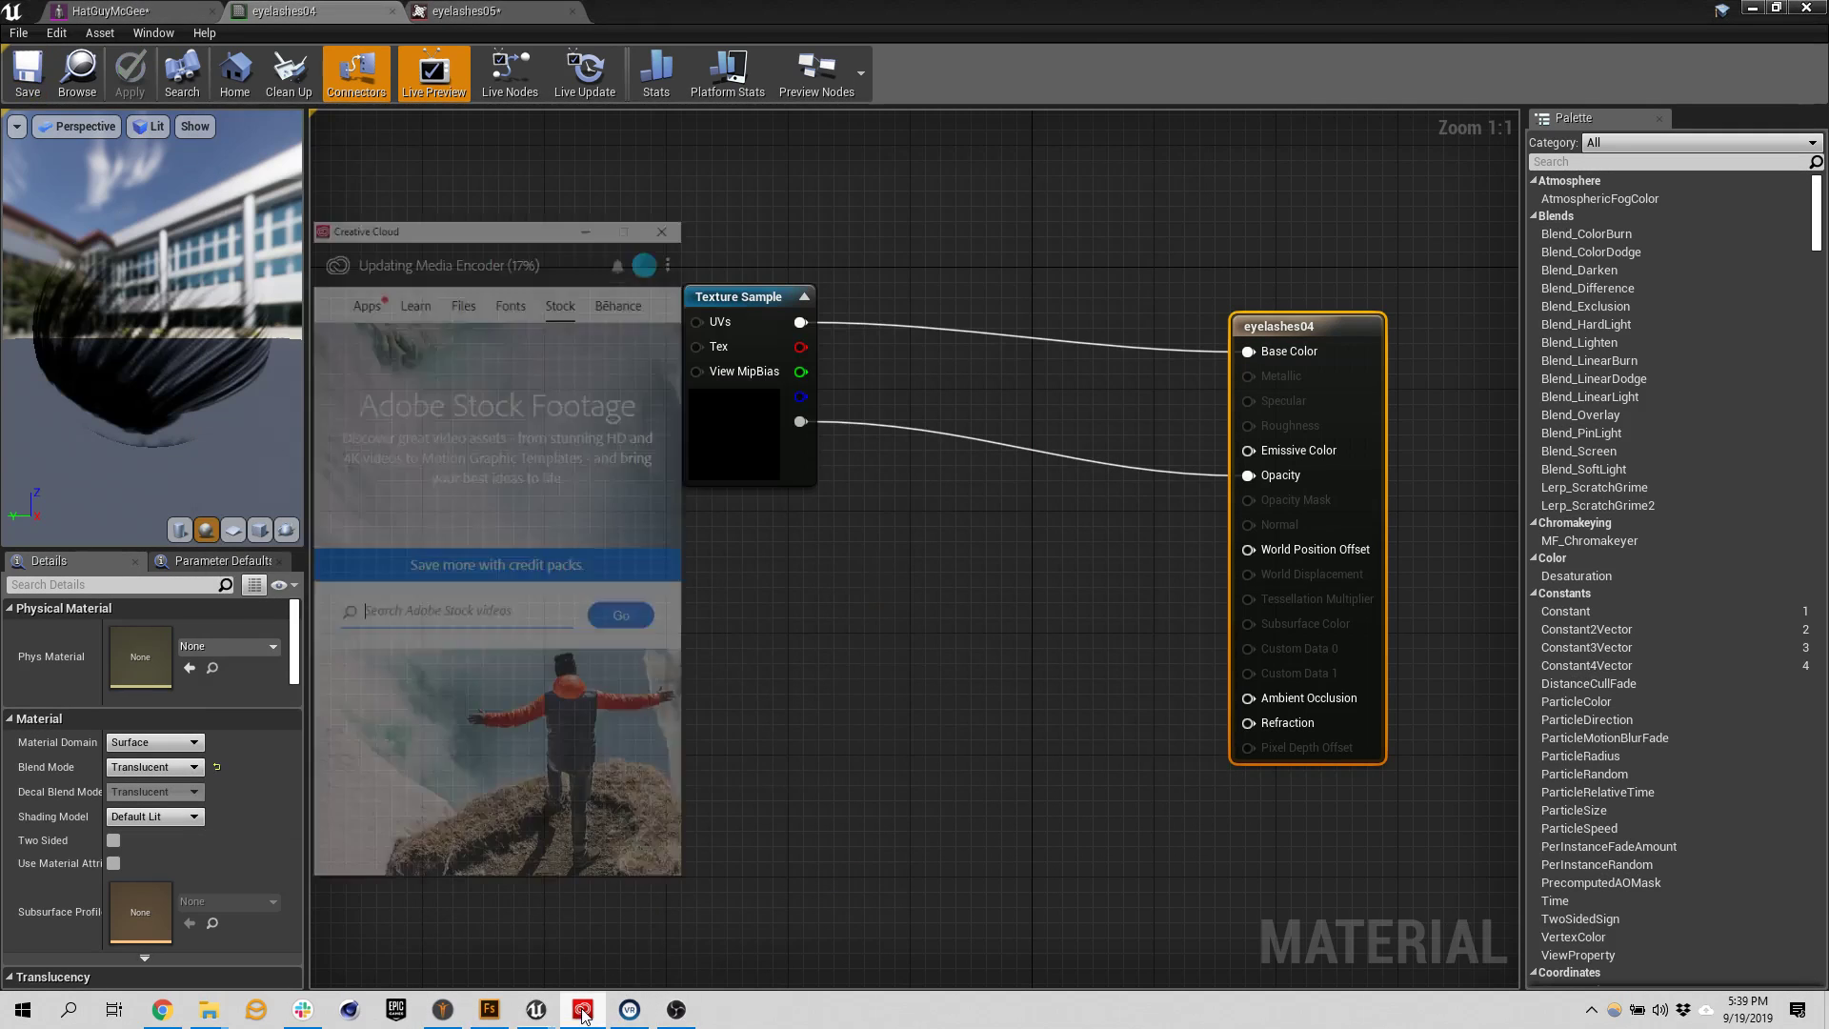
pyautogui.click(580, 1014)
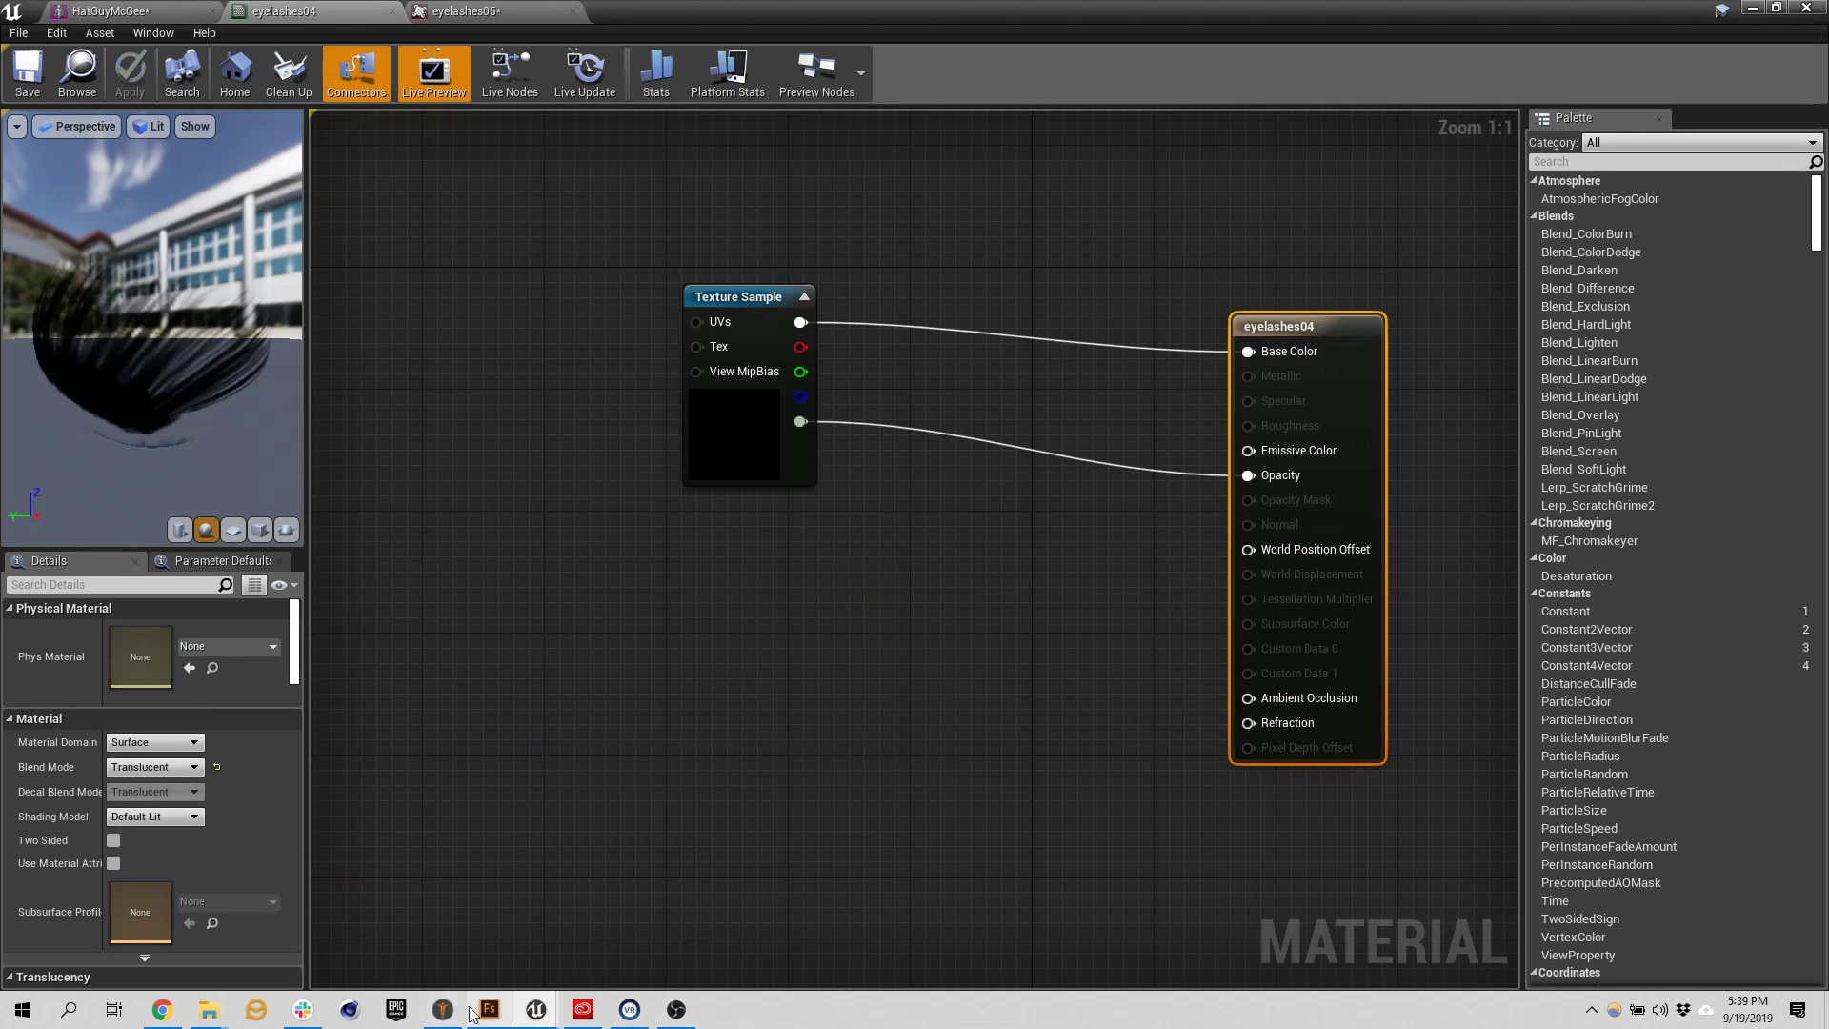
pyautogui.click(209, 915)
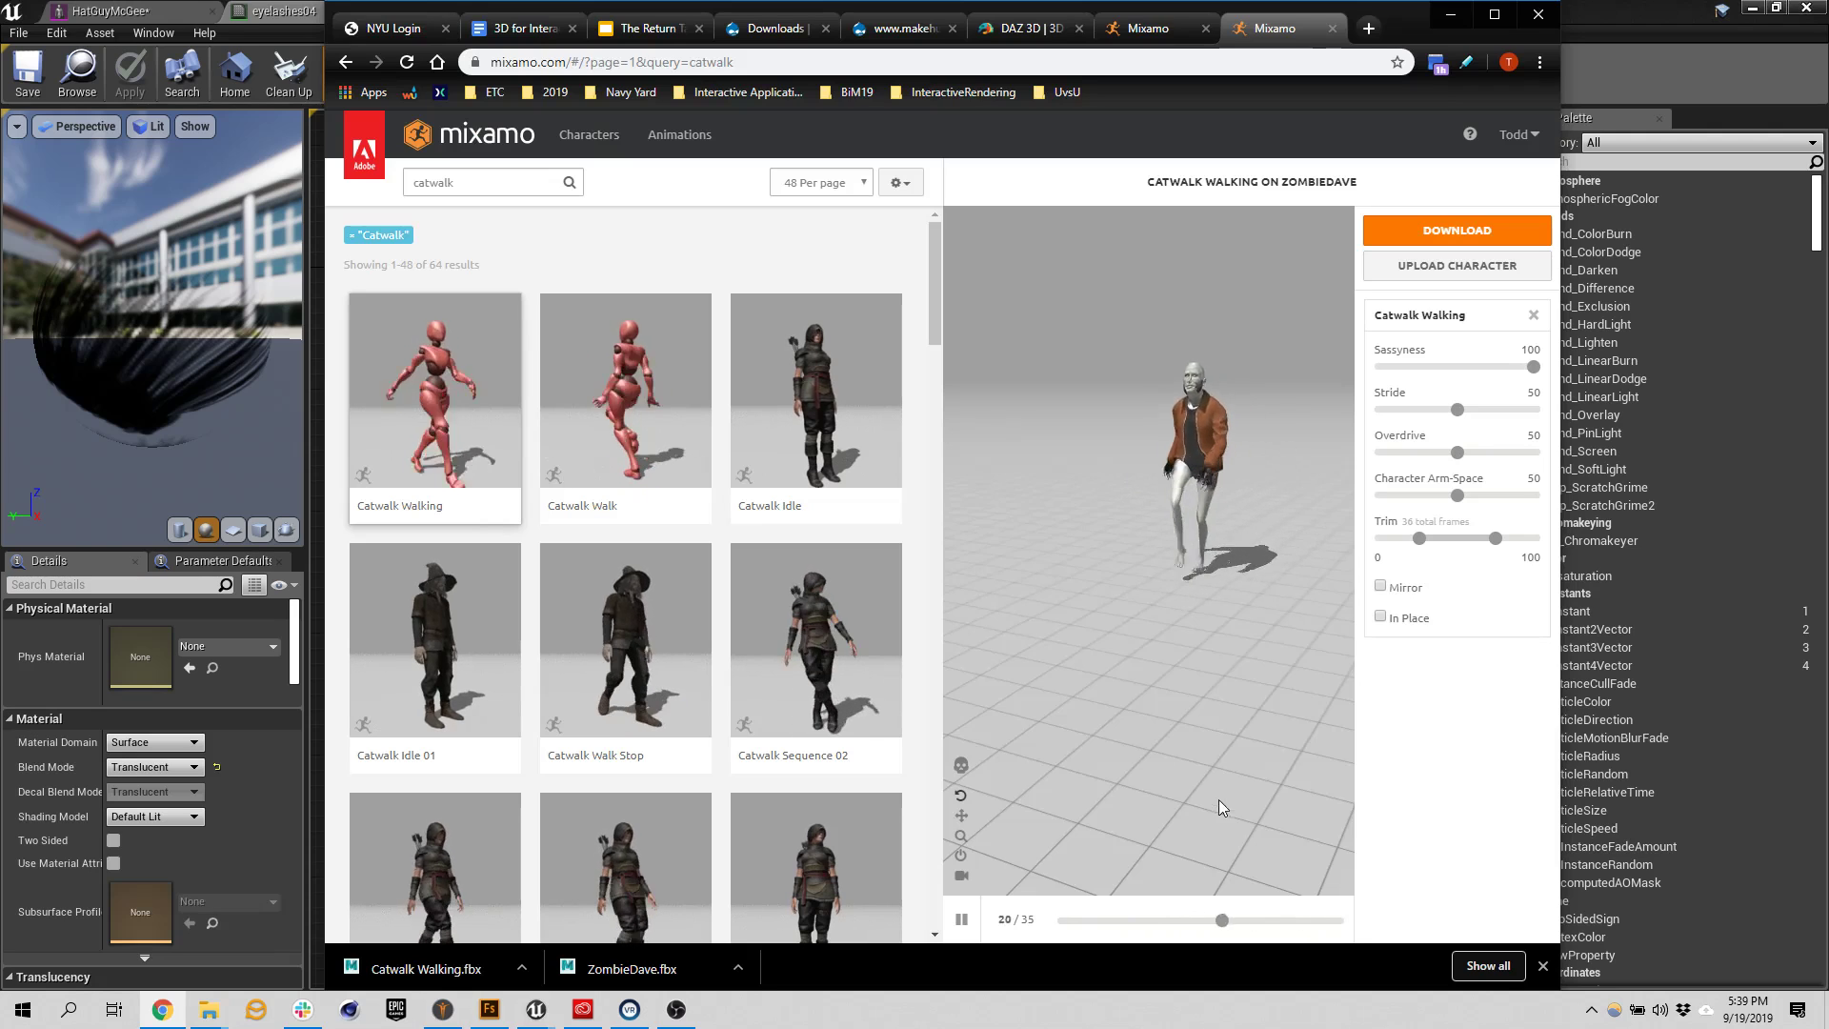
pyautogui.click(1451, 14)
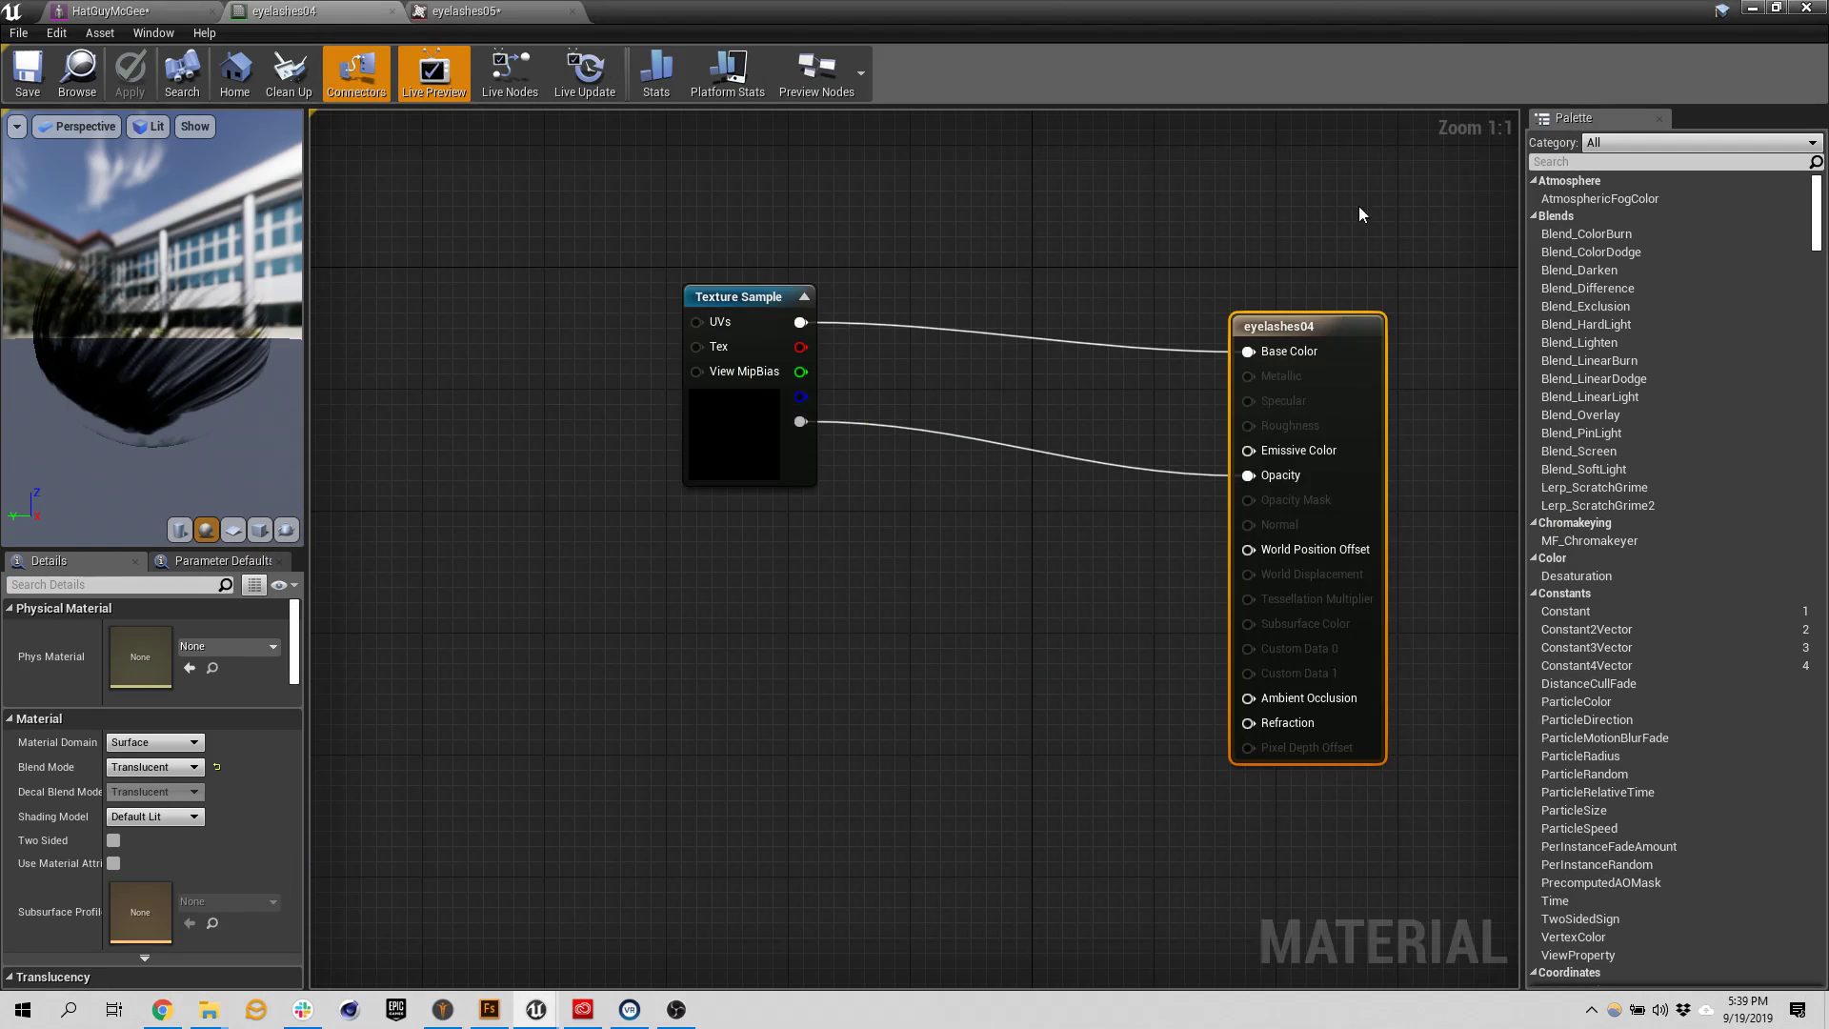
# Check the eyelashes on the HatGuyMcGee mesh, uncover the Content Browser and create a folder named ZombieDave inside SkeletalMeshes
pyautogui.click(107, 10)
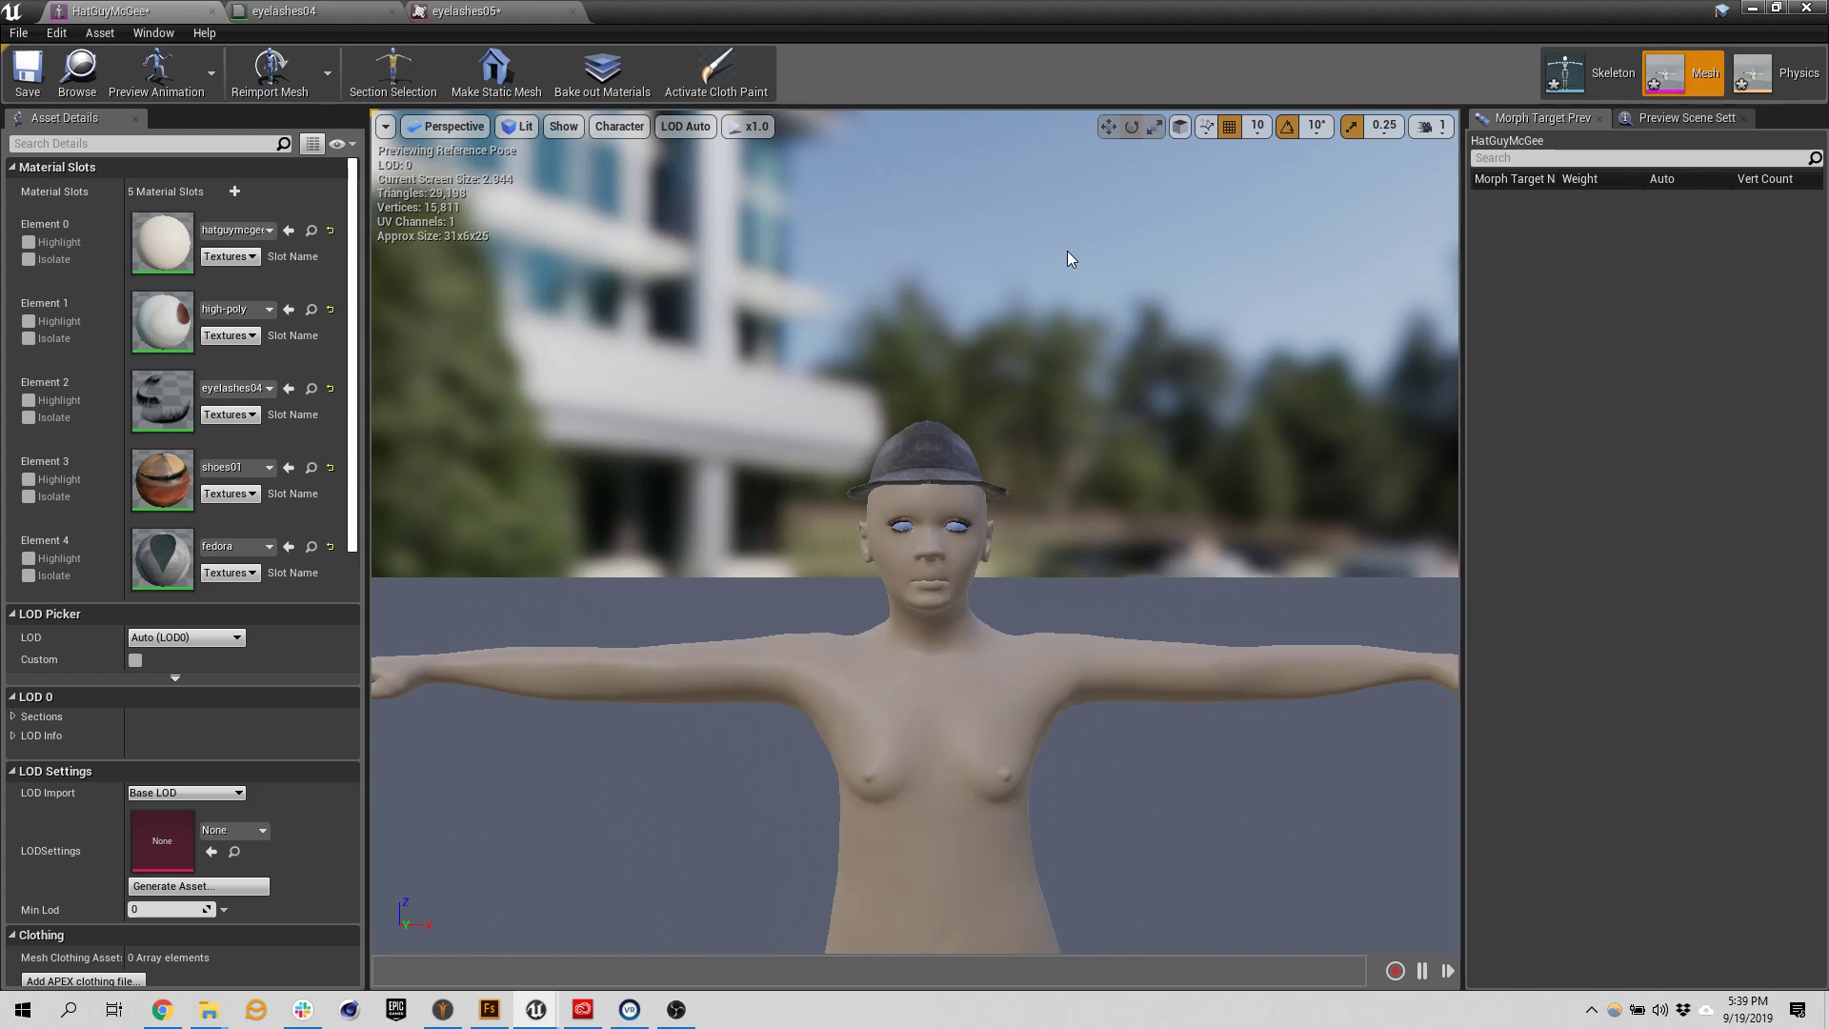
pyautogui.moveTo(1237, 8); pyautogui.dragTo(1108, 140)
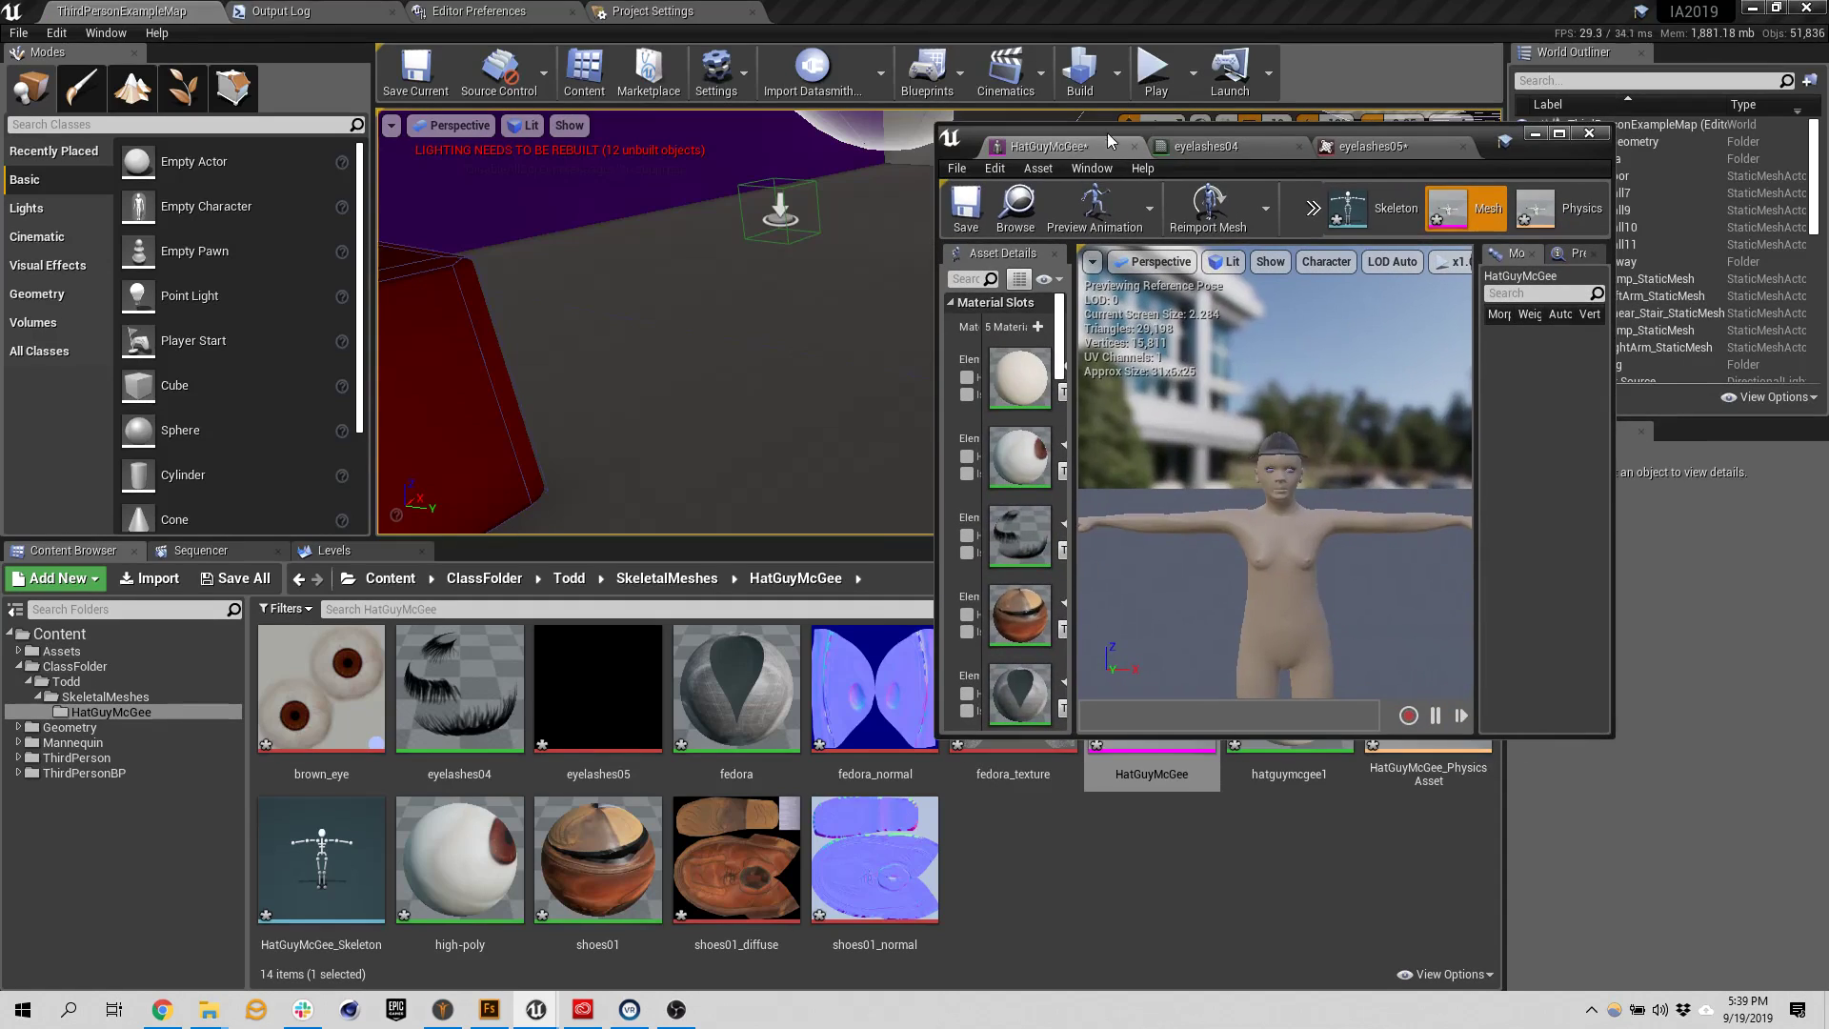
pyautogui.click(642, 581)
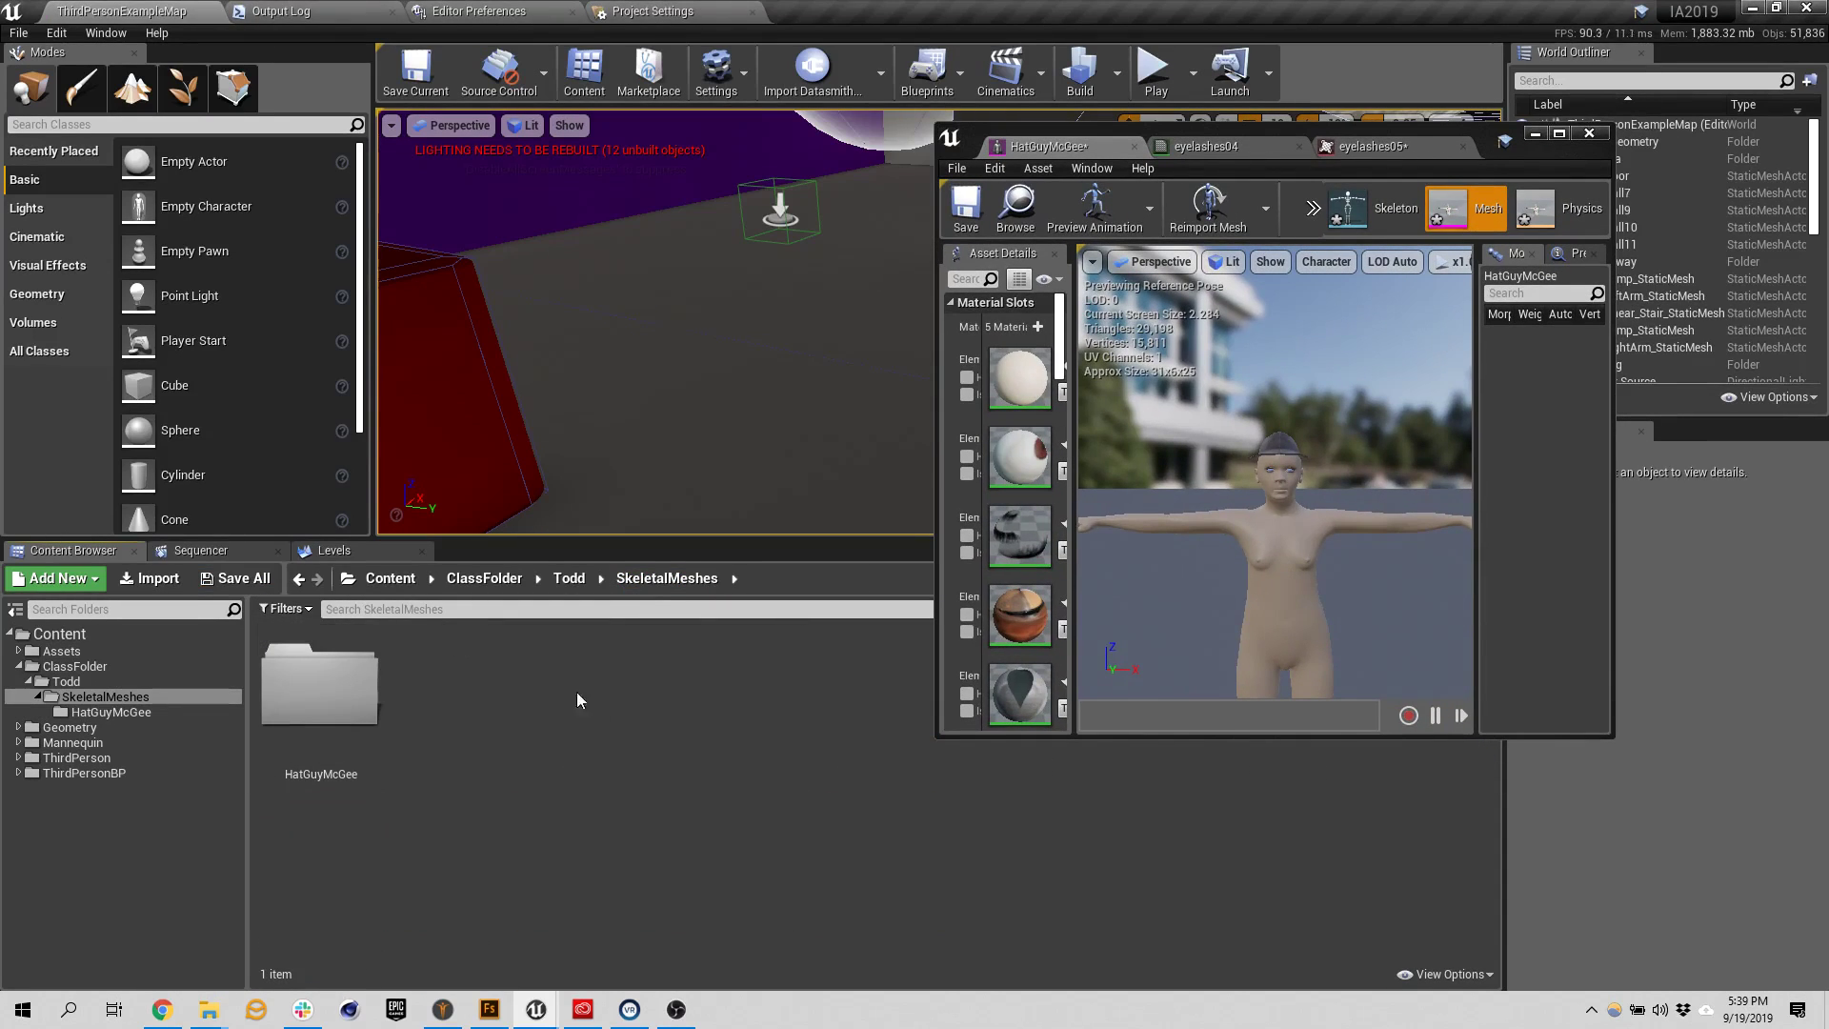
pyautogui.rightClick(453, 696)
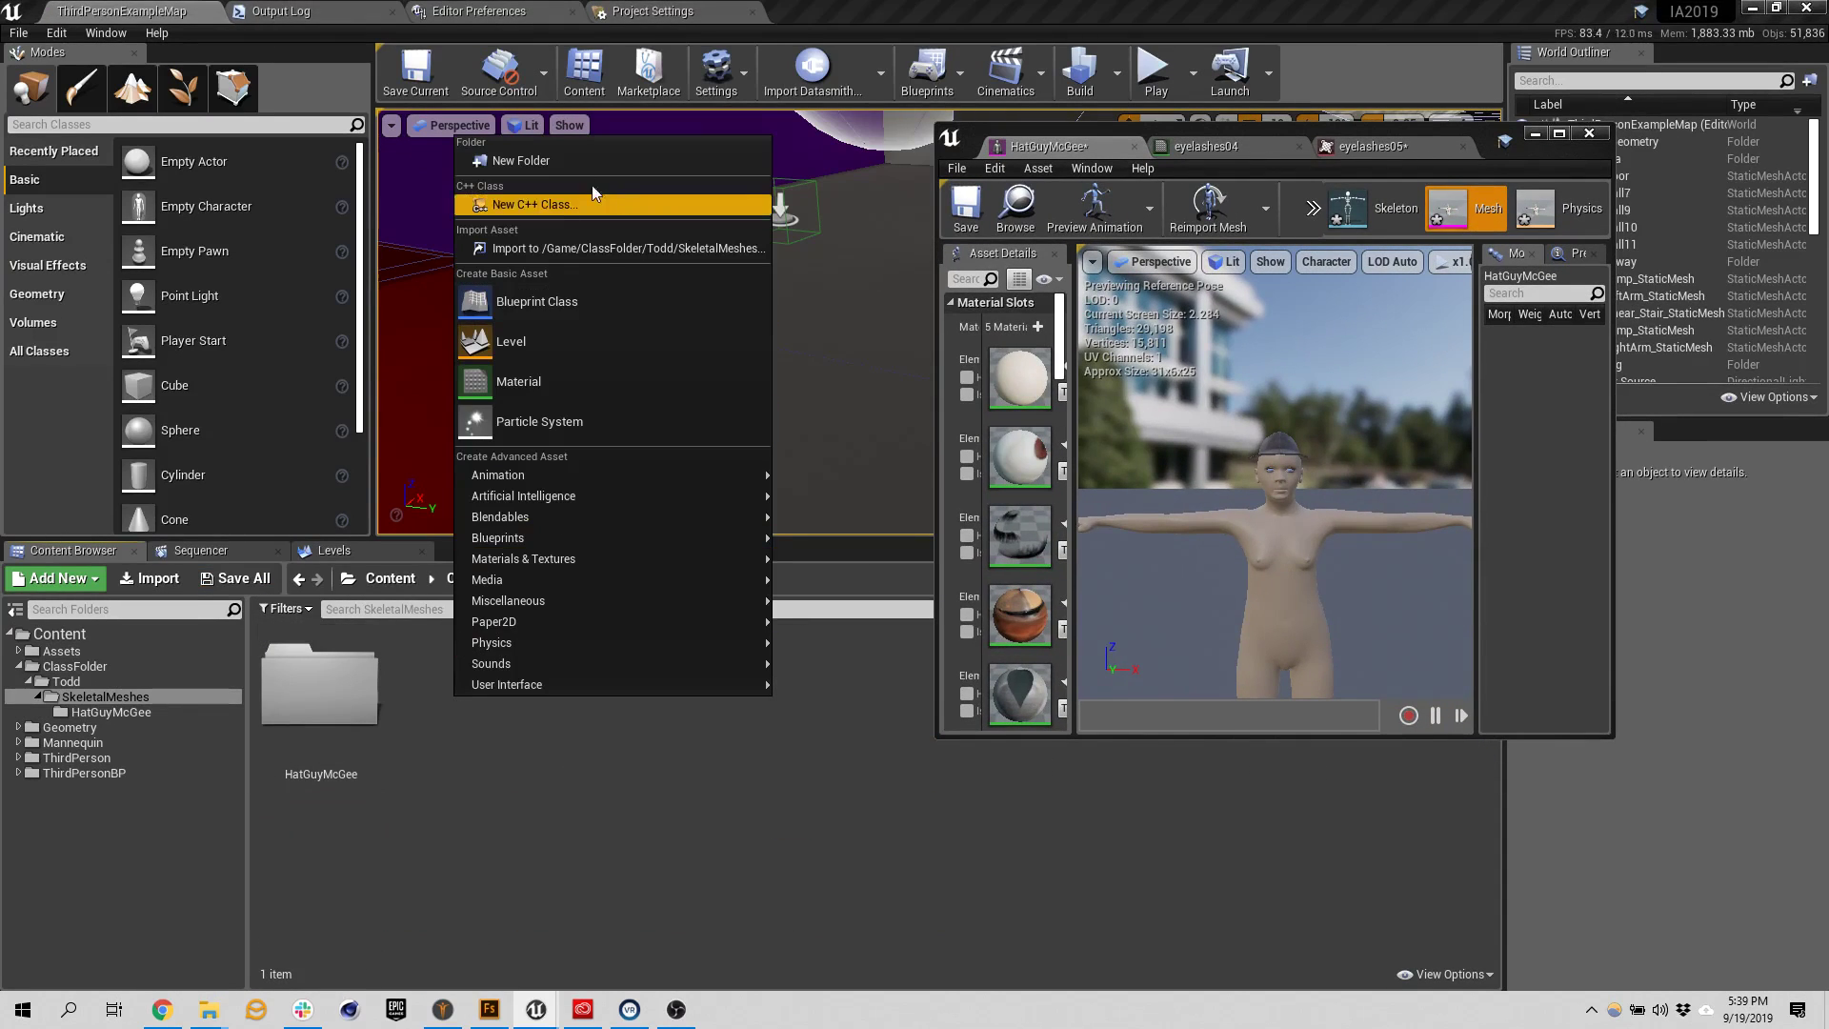
pyautogui.click(575, 160)
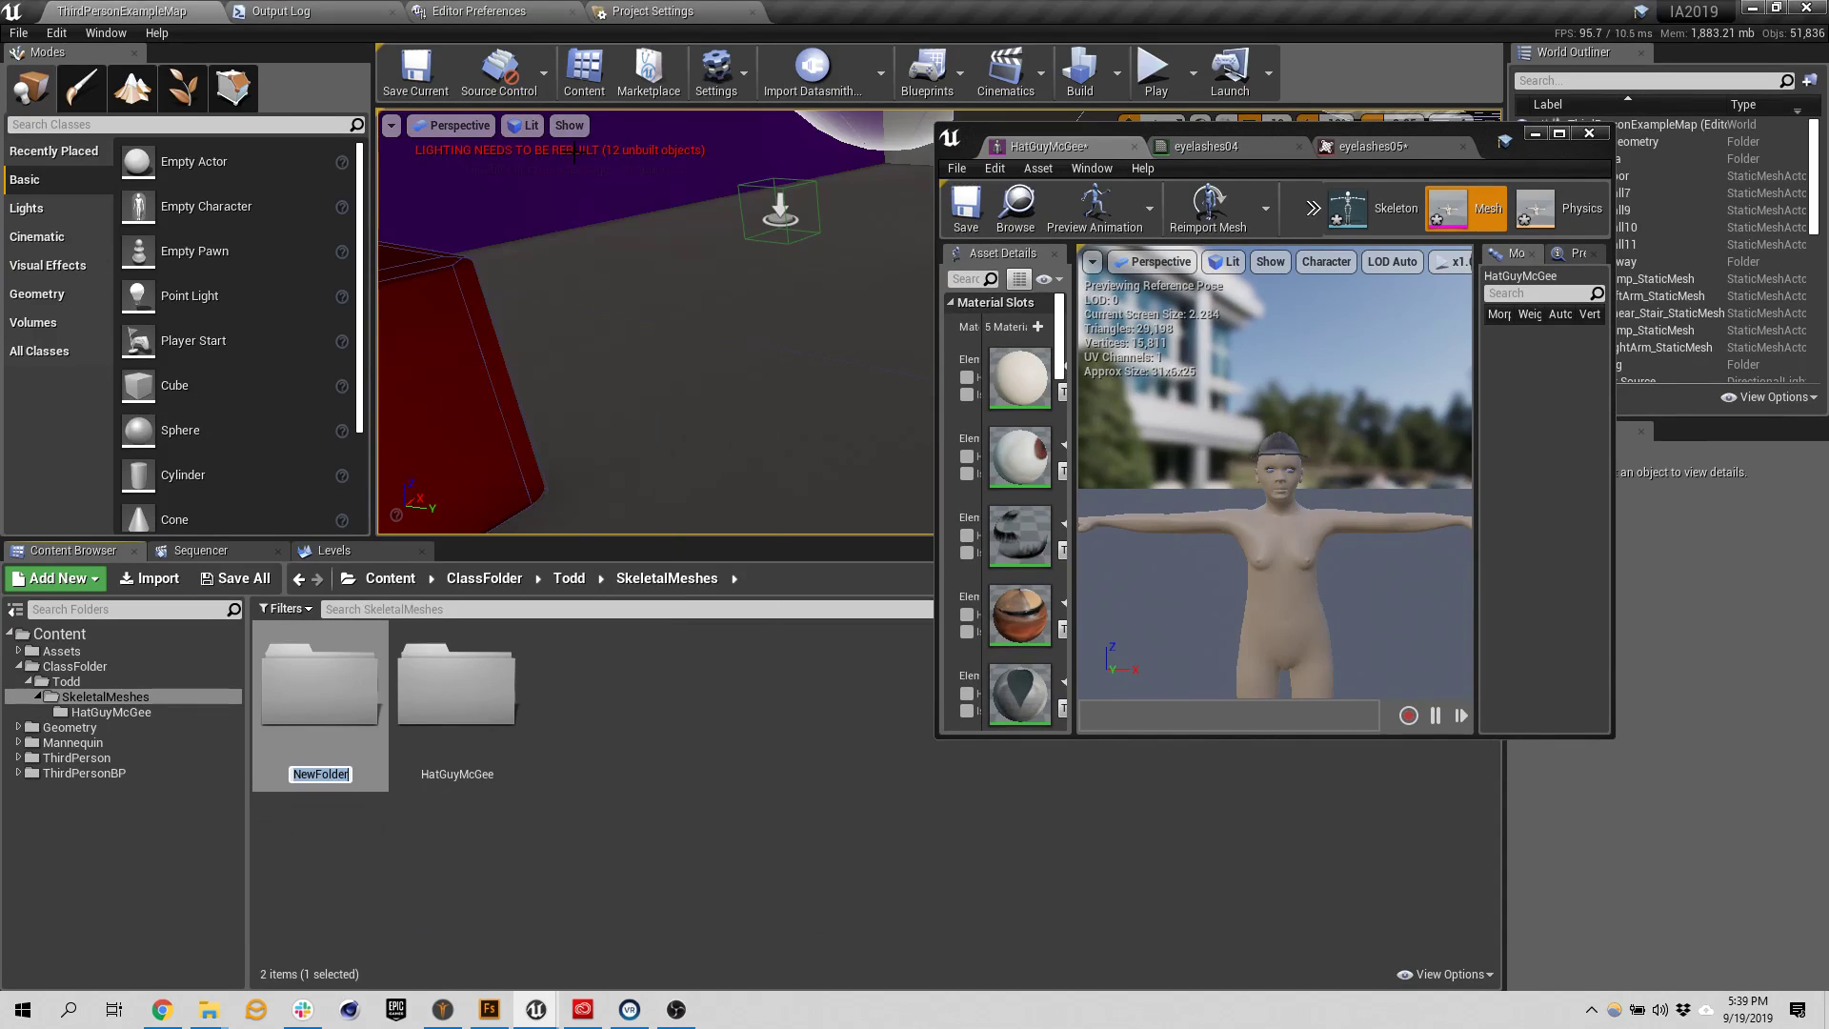
pyautogui.write('ZombieDave')
pyautogui.press('Return')
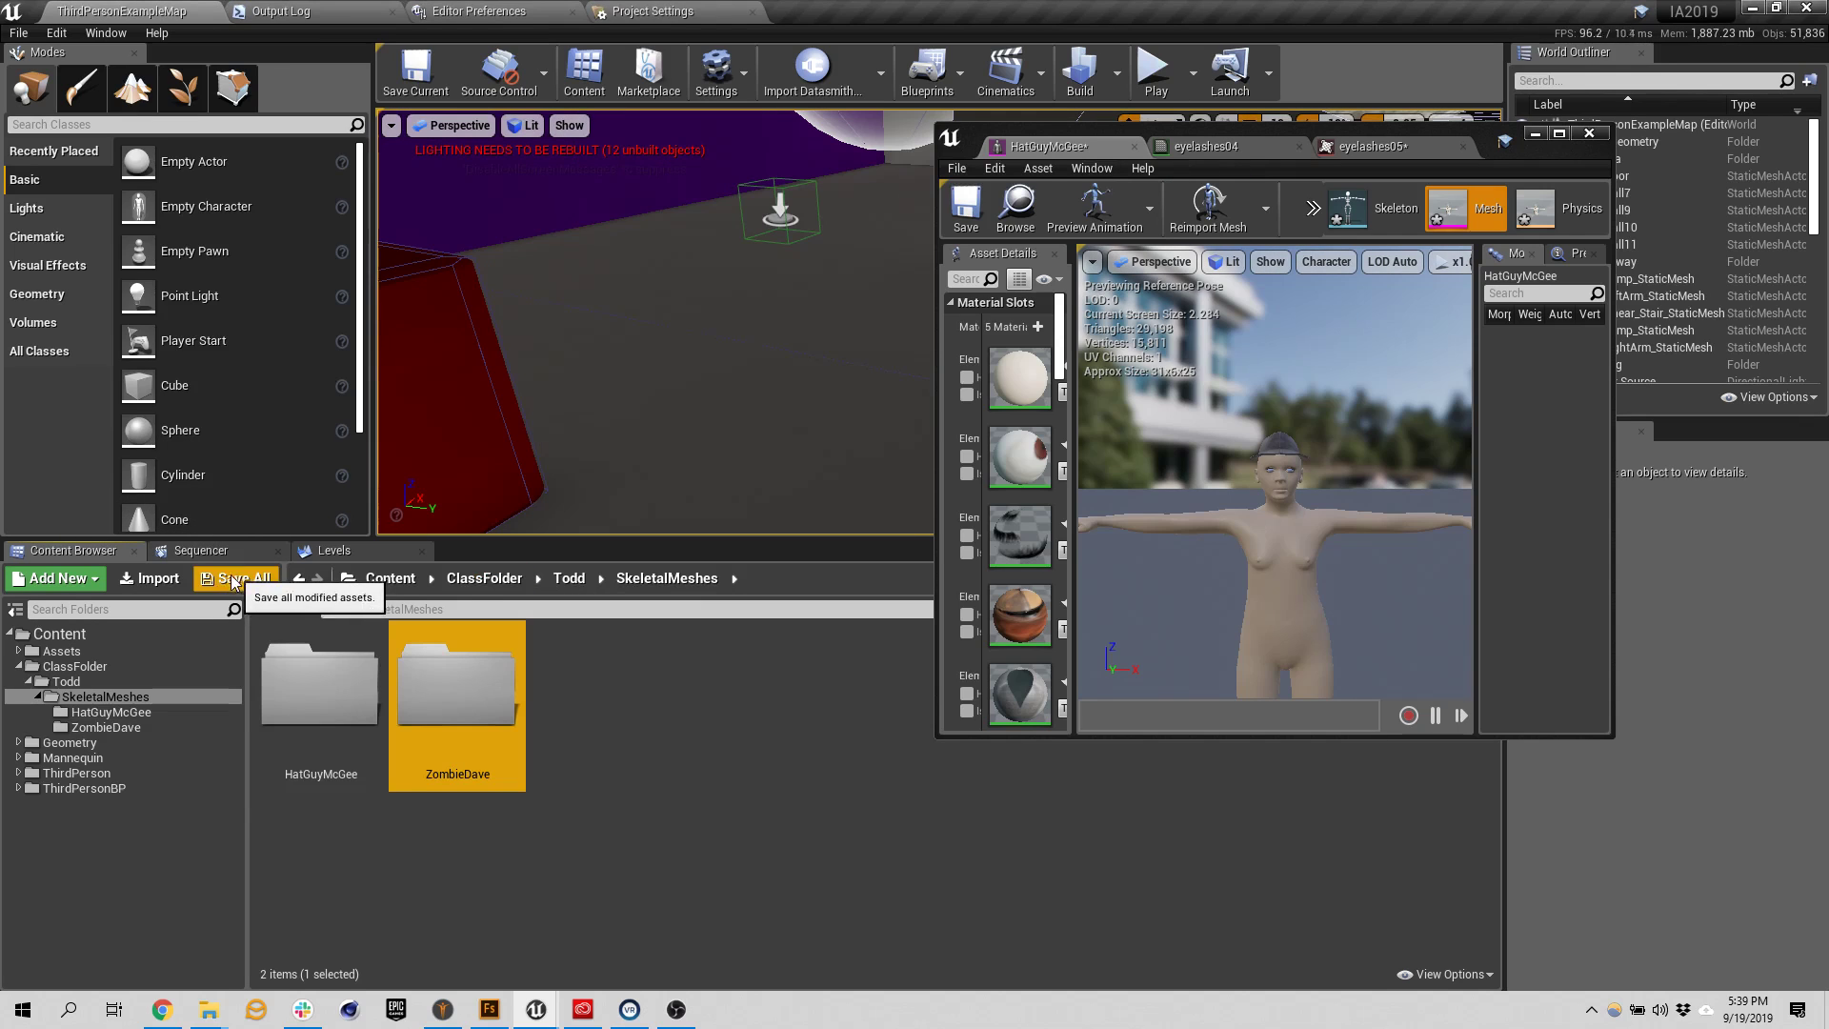
# Import all of ZombieDave.fbx from Downloads as a skeletal mesh into SkeletalMeshes, and dismiss the message log
pyautogui.click(149, 578)
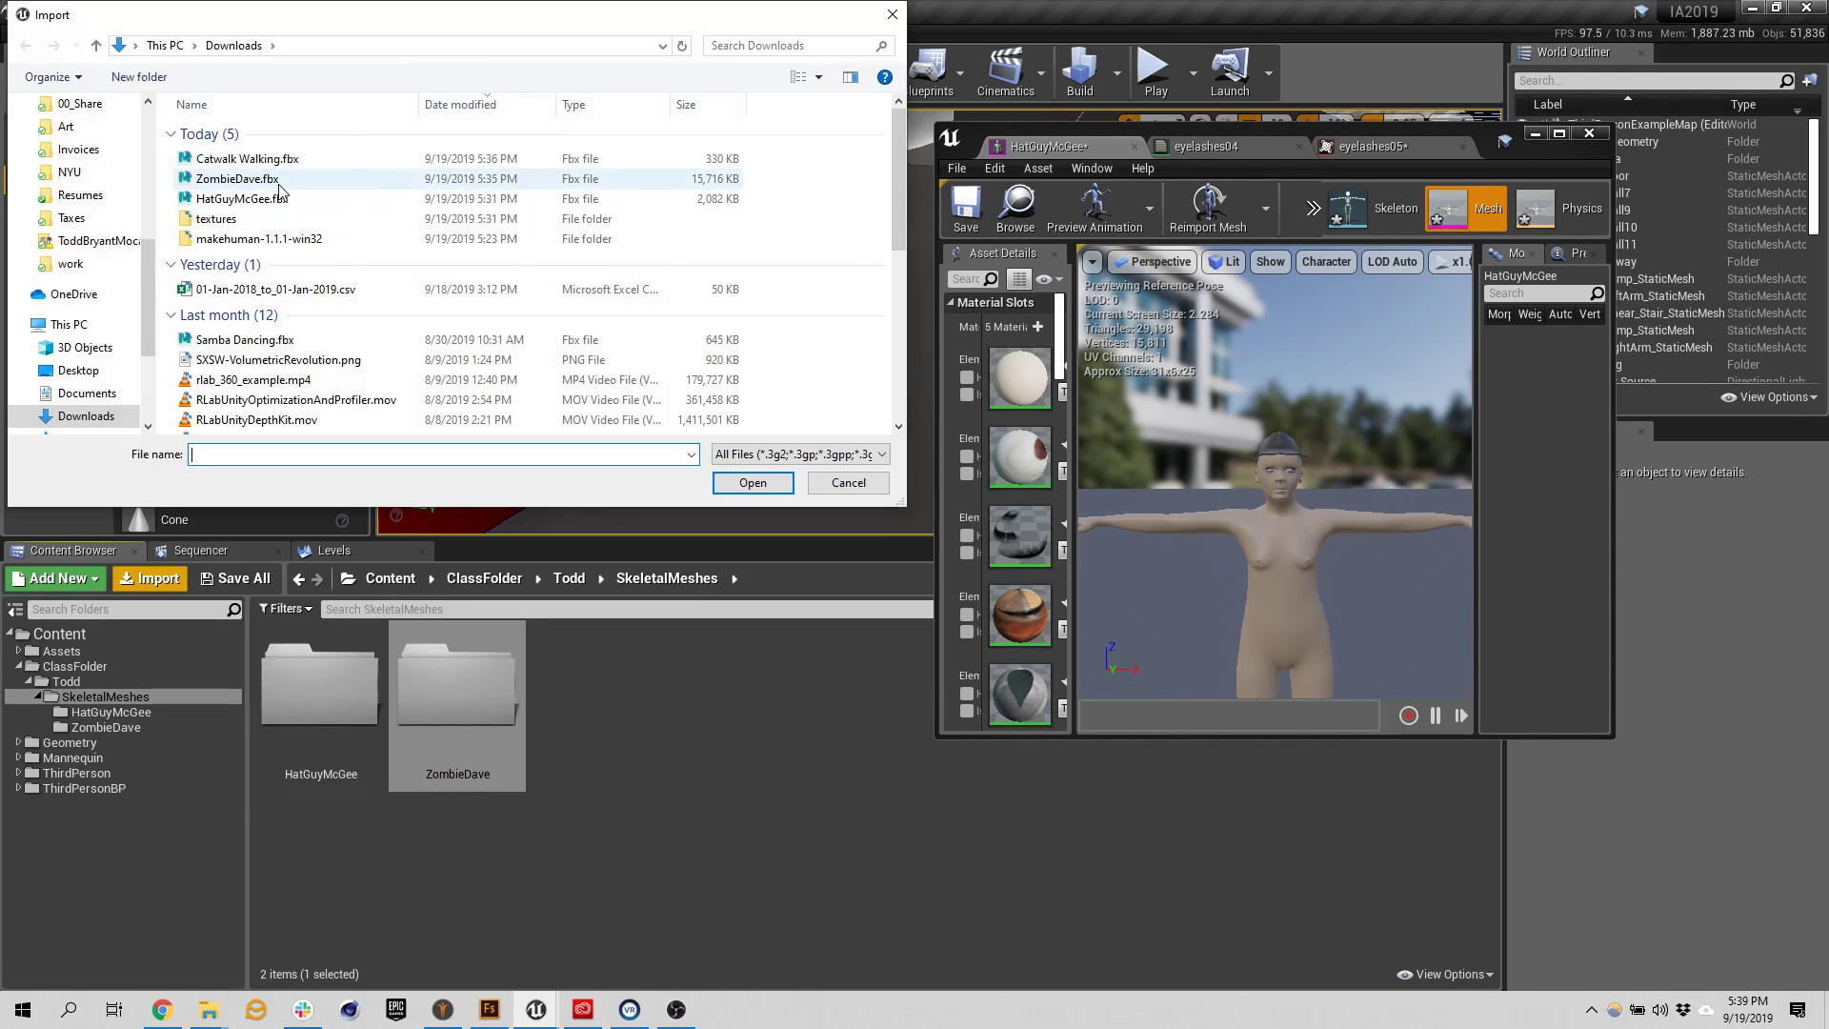
pyautogui.click(277, 180)
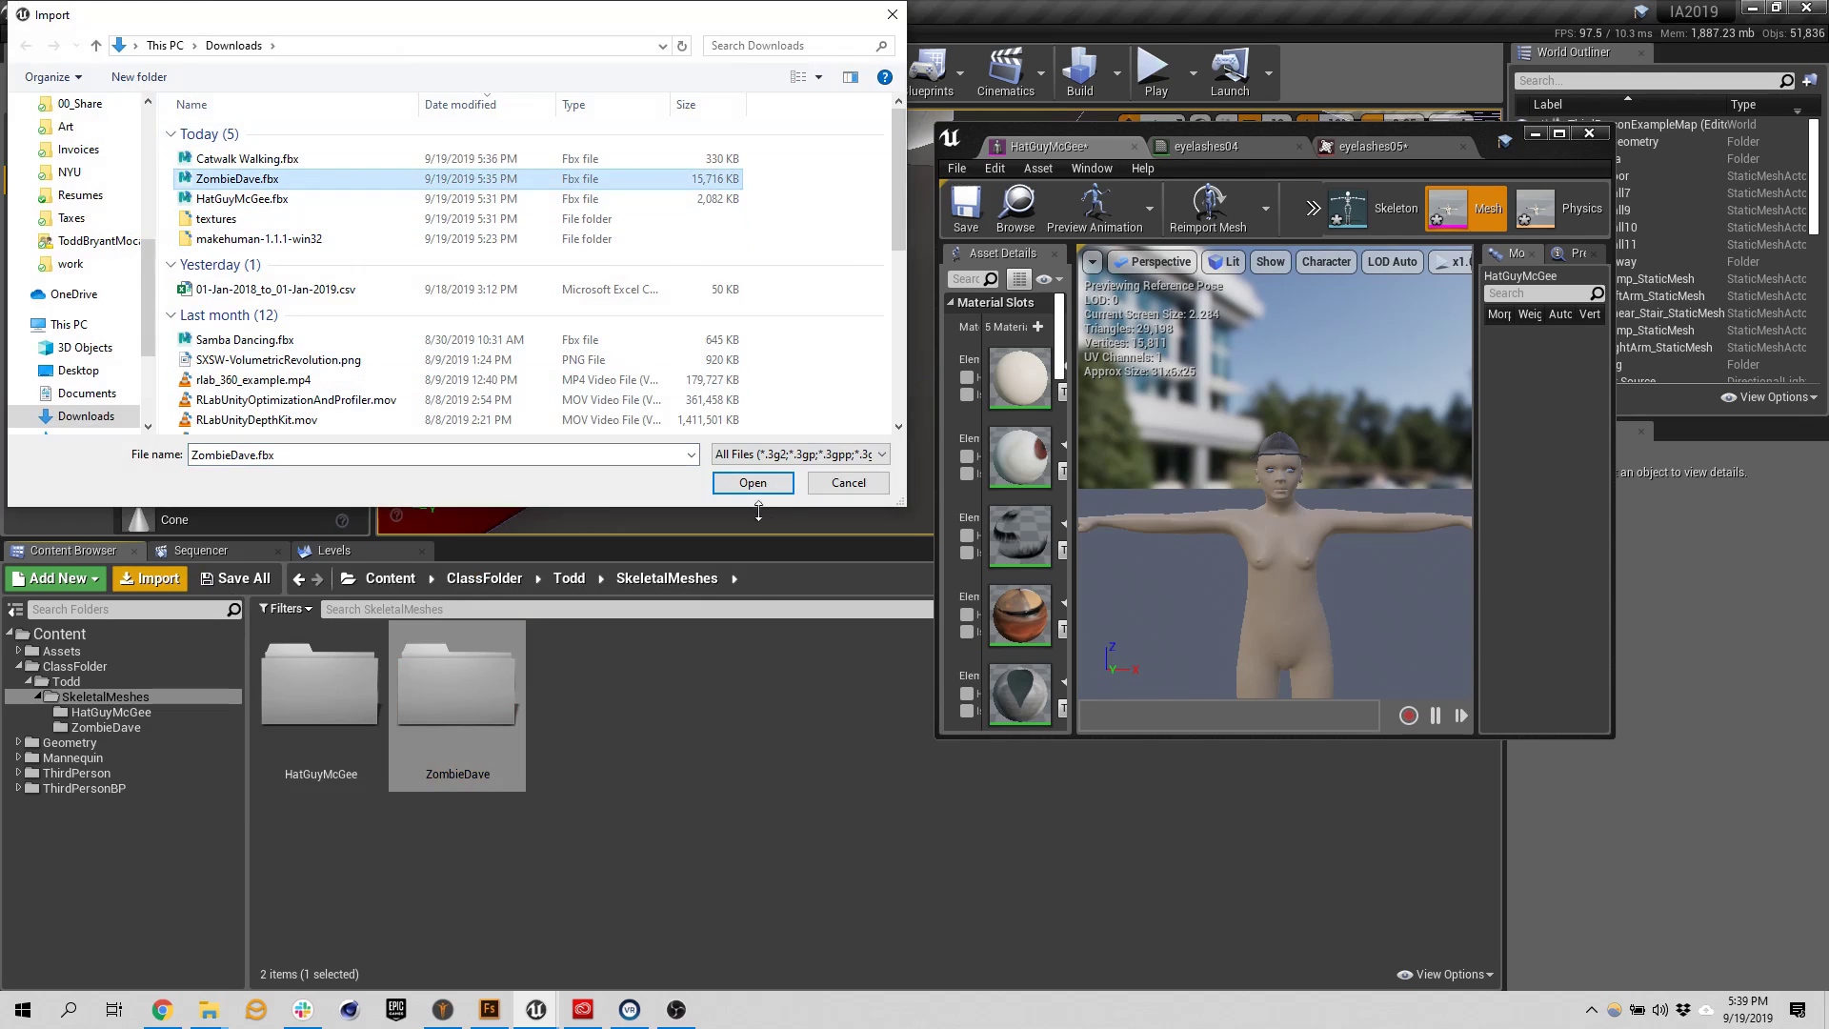
pyautogui.click(760, 483)
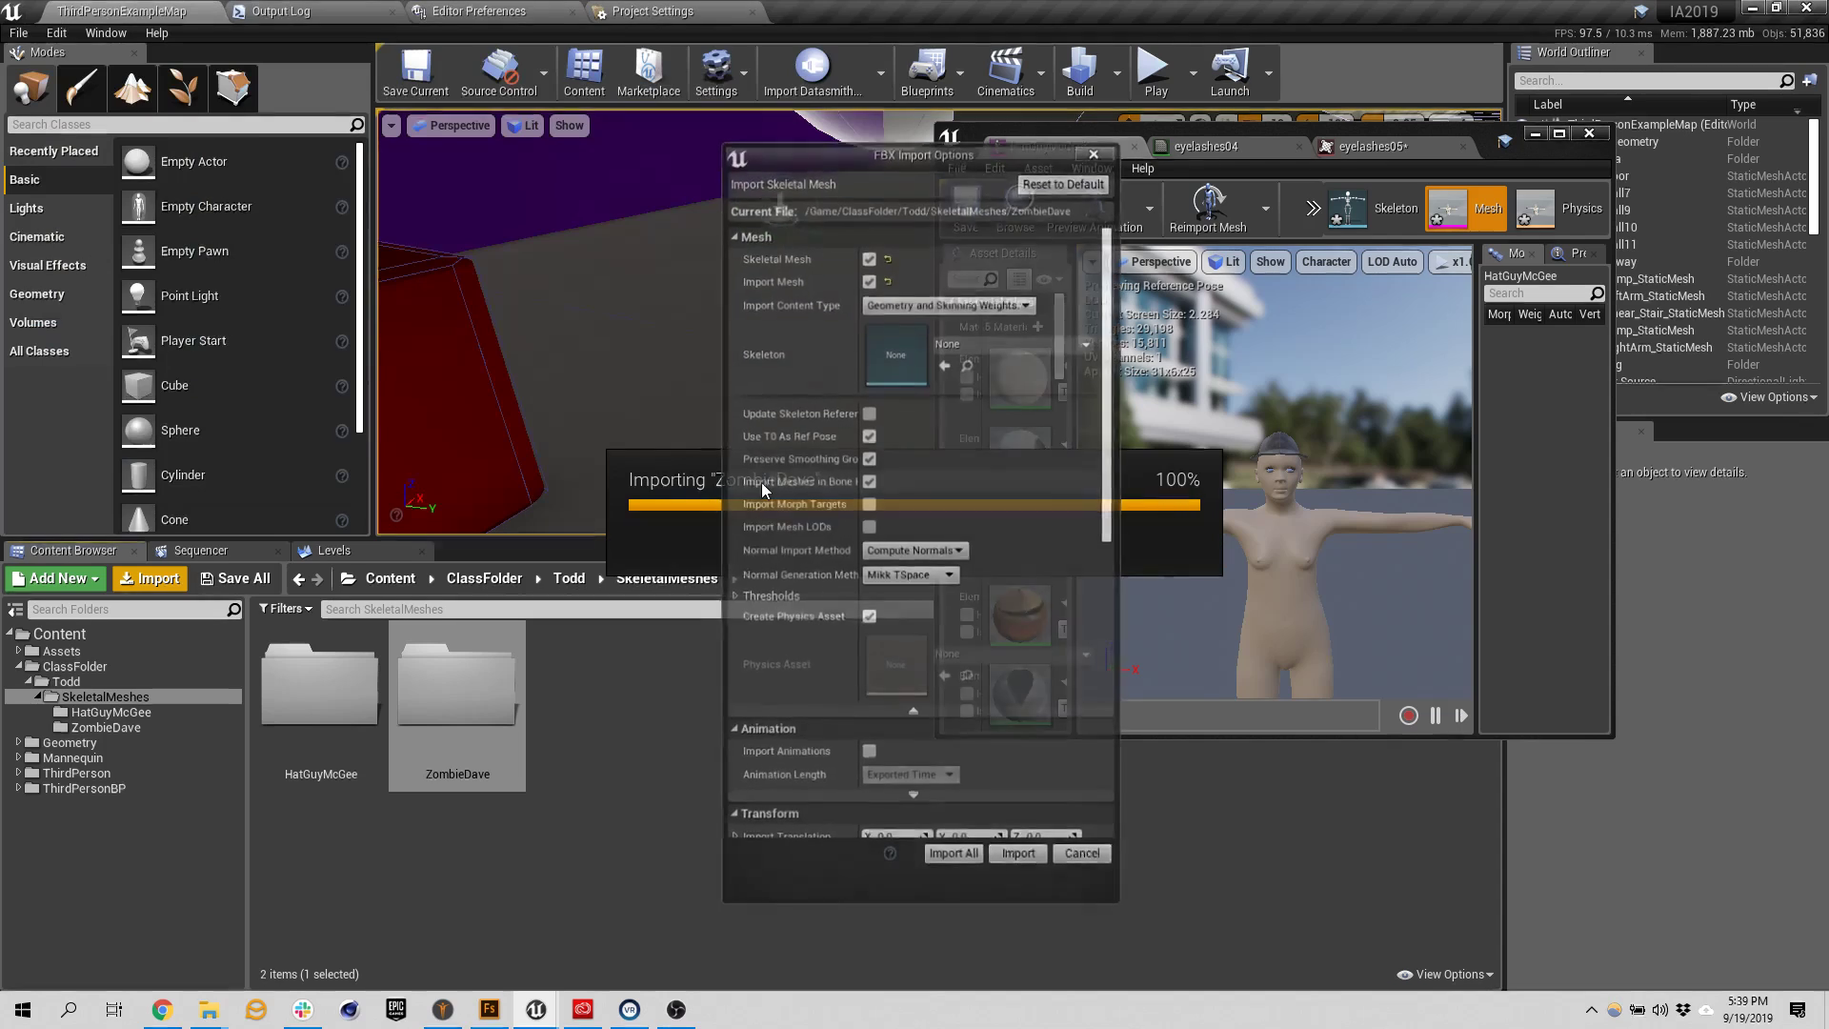
pyautogui.click(869, 255)
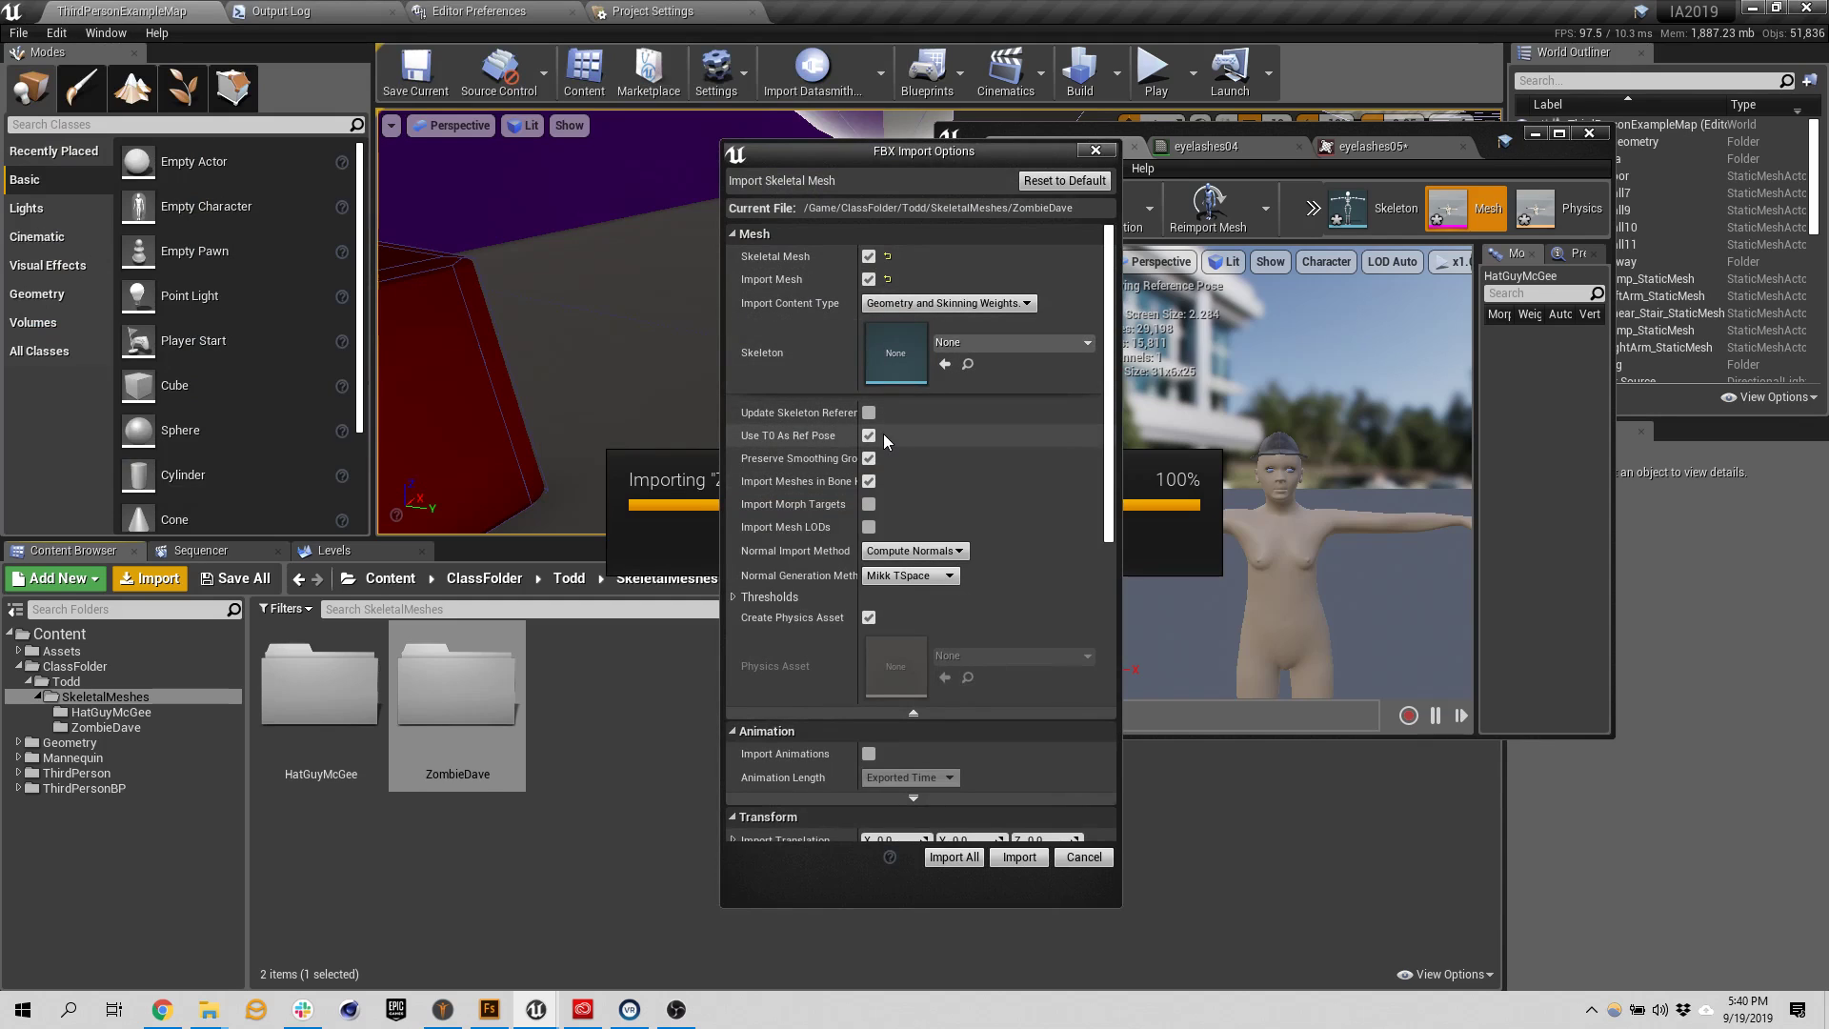
pyautogui.click(954, 858)
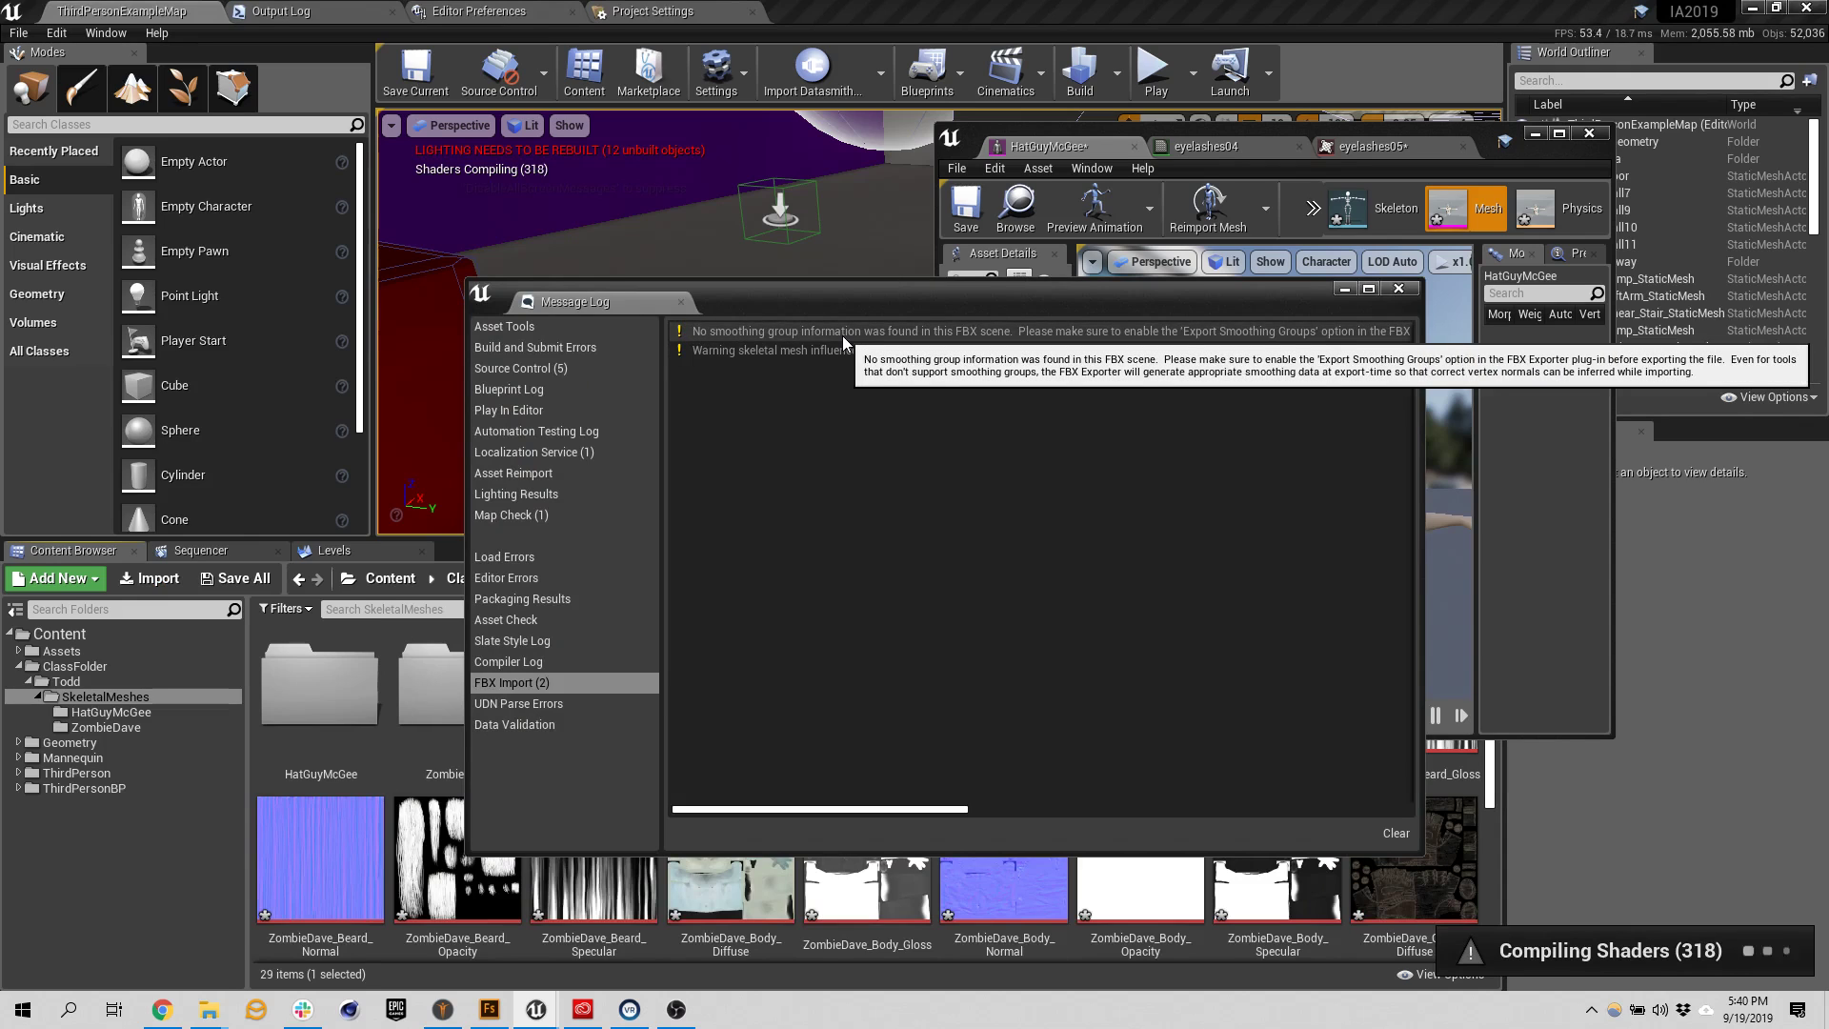
pyautogui.click(1398, 290)
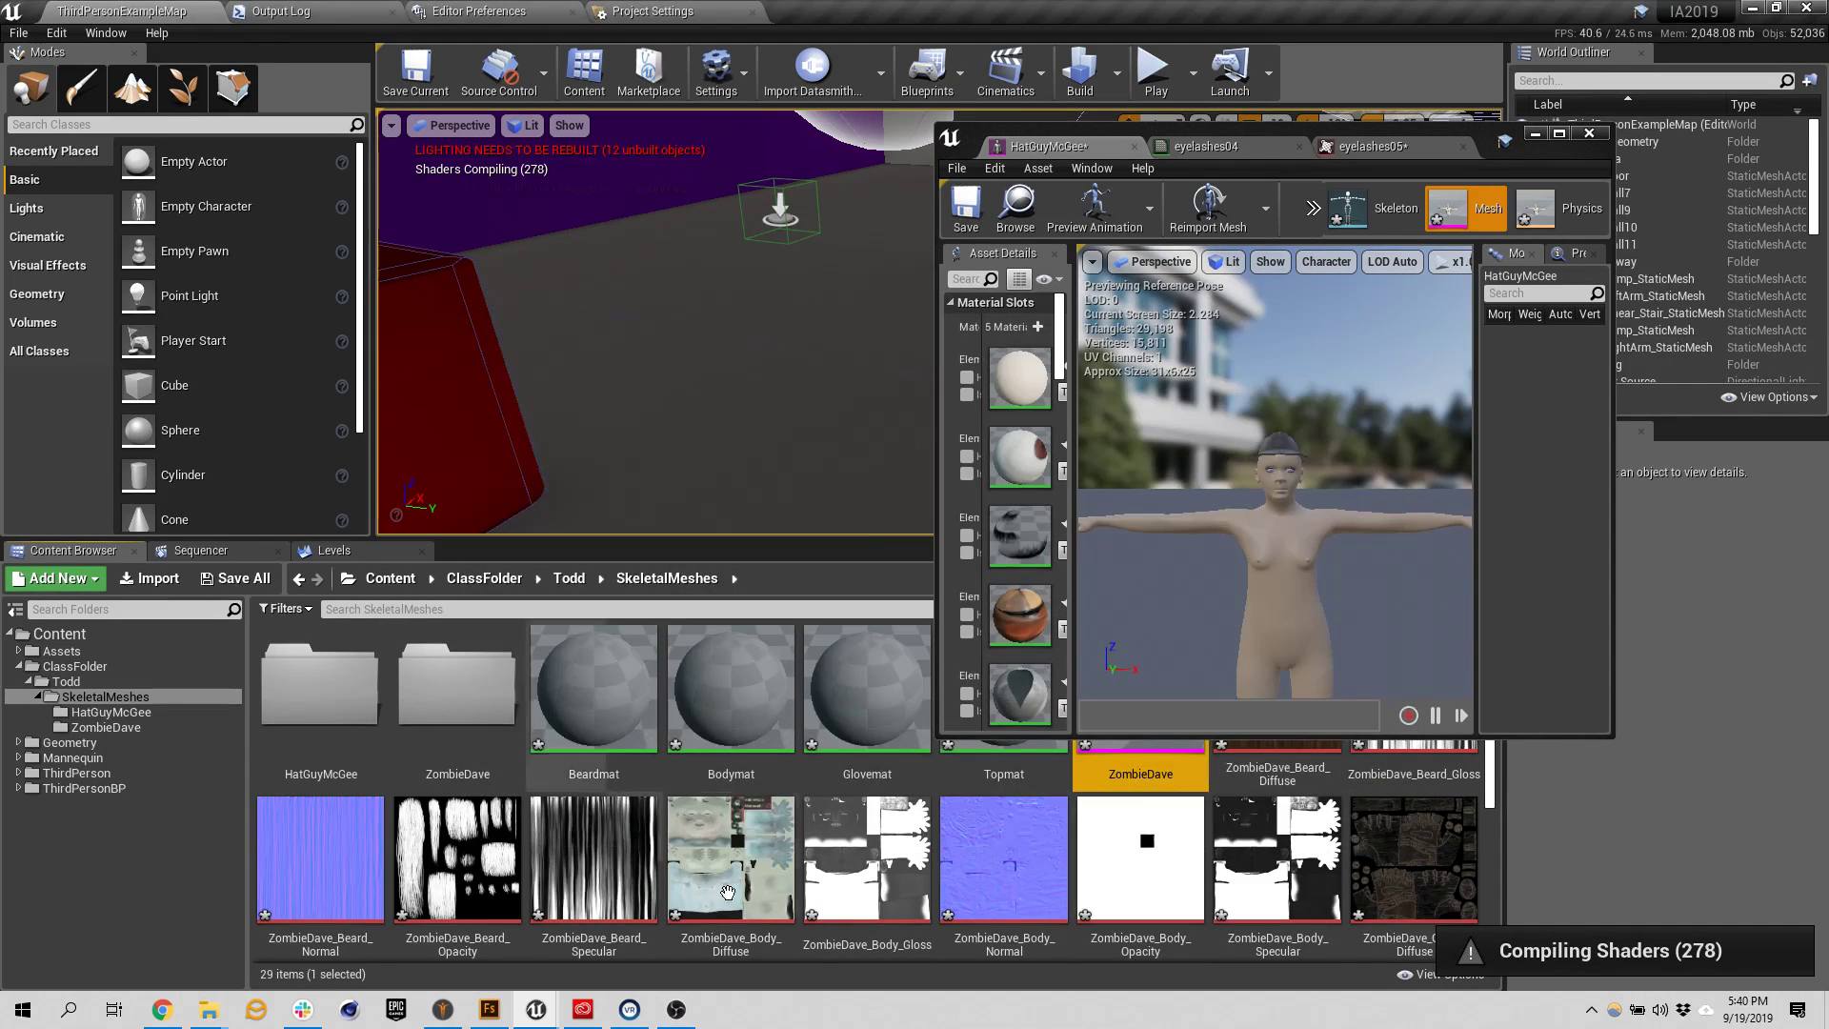
# Move all imported ZombieDave materials, textures and mesh assets from SkeletalMeshes into the ZombieDave folder
pyautogui.moveTo(1506, 144); pyautogui.dragTo(1689, 164)
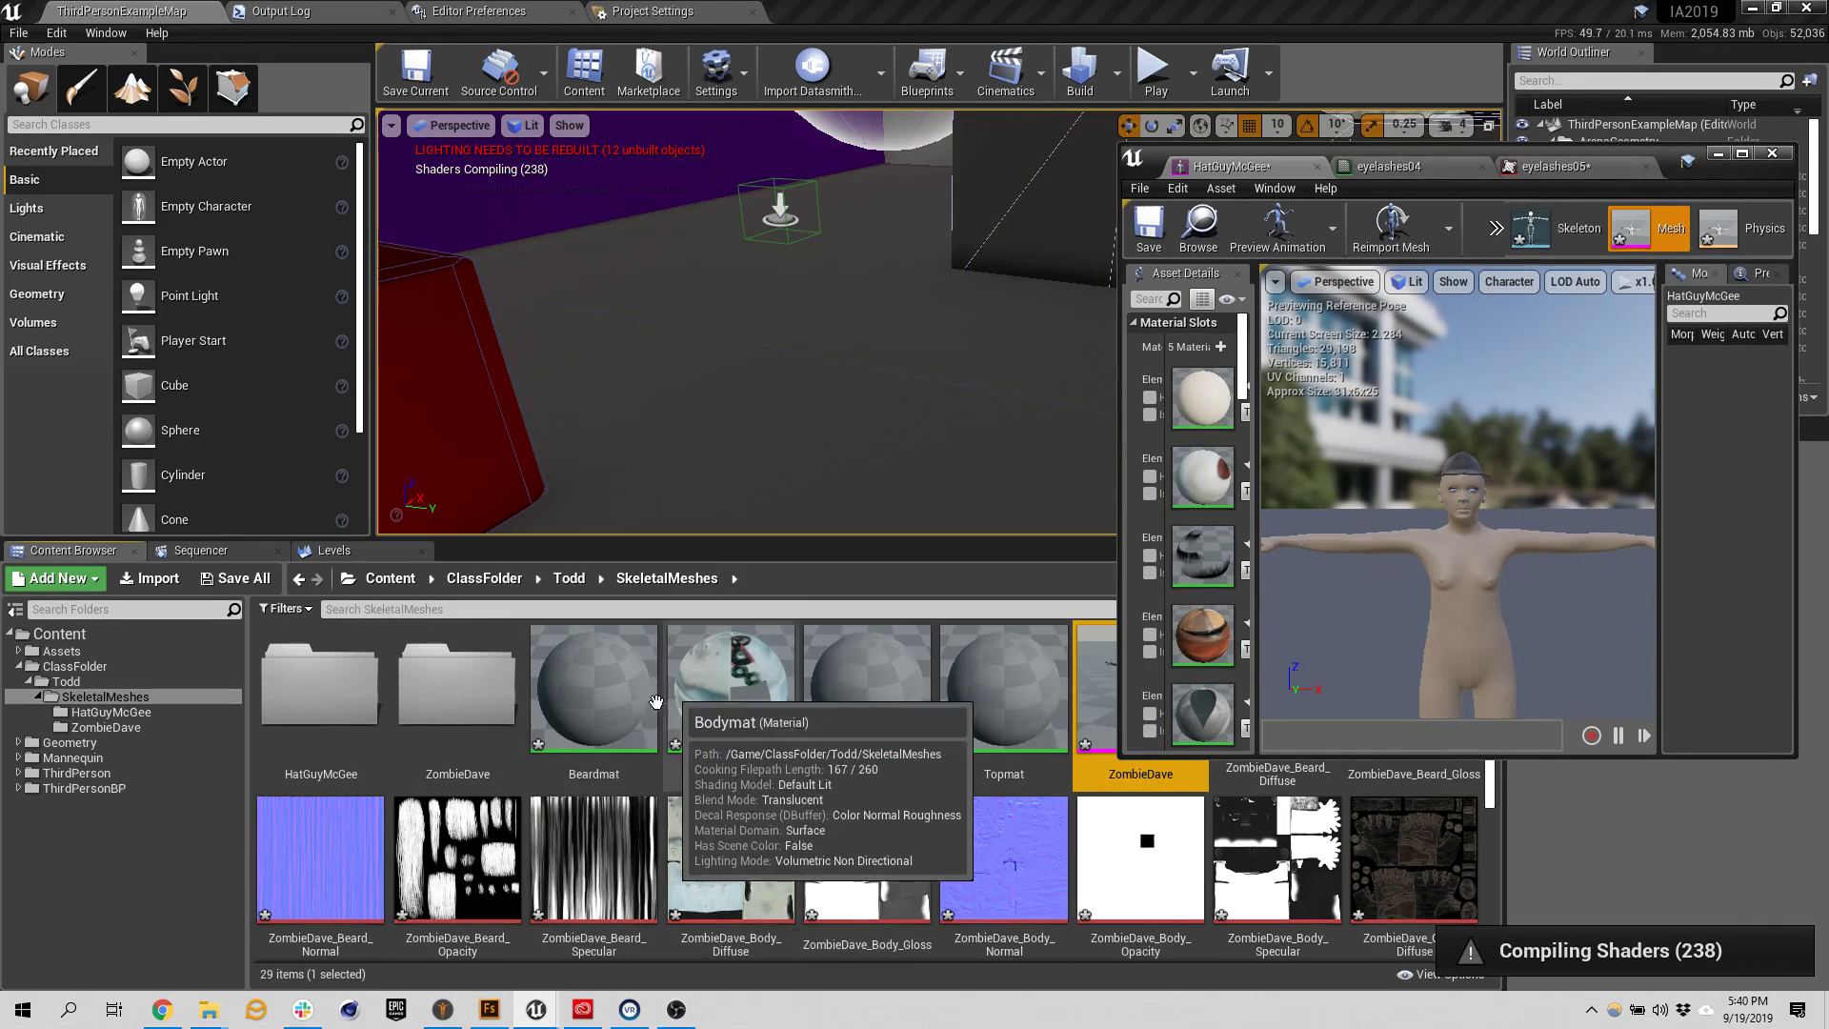
pyautogui.click(584, 670)
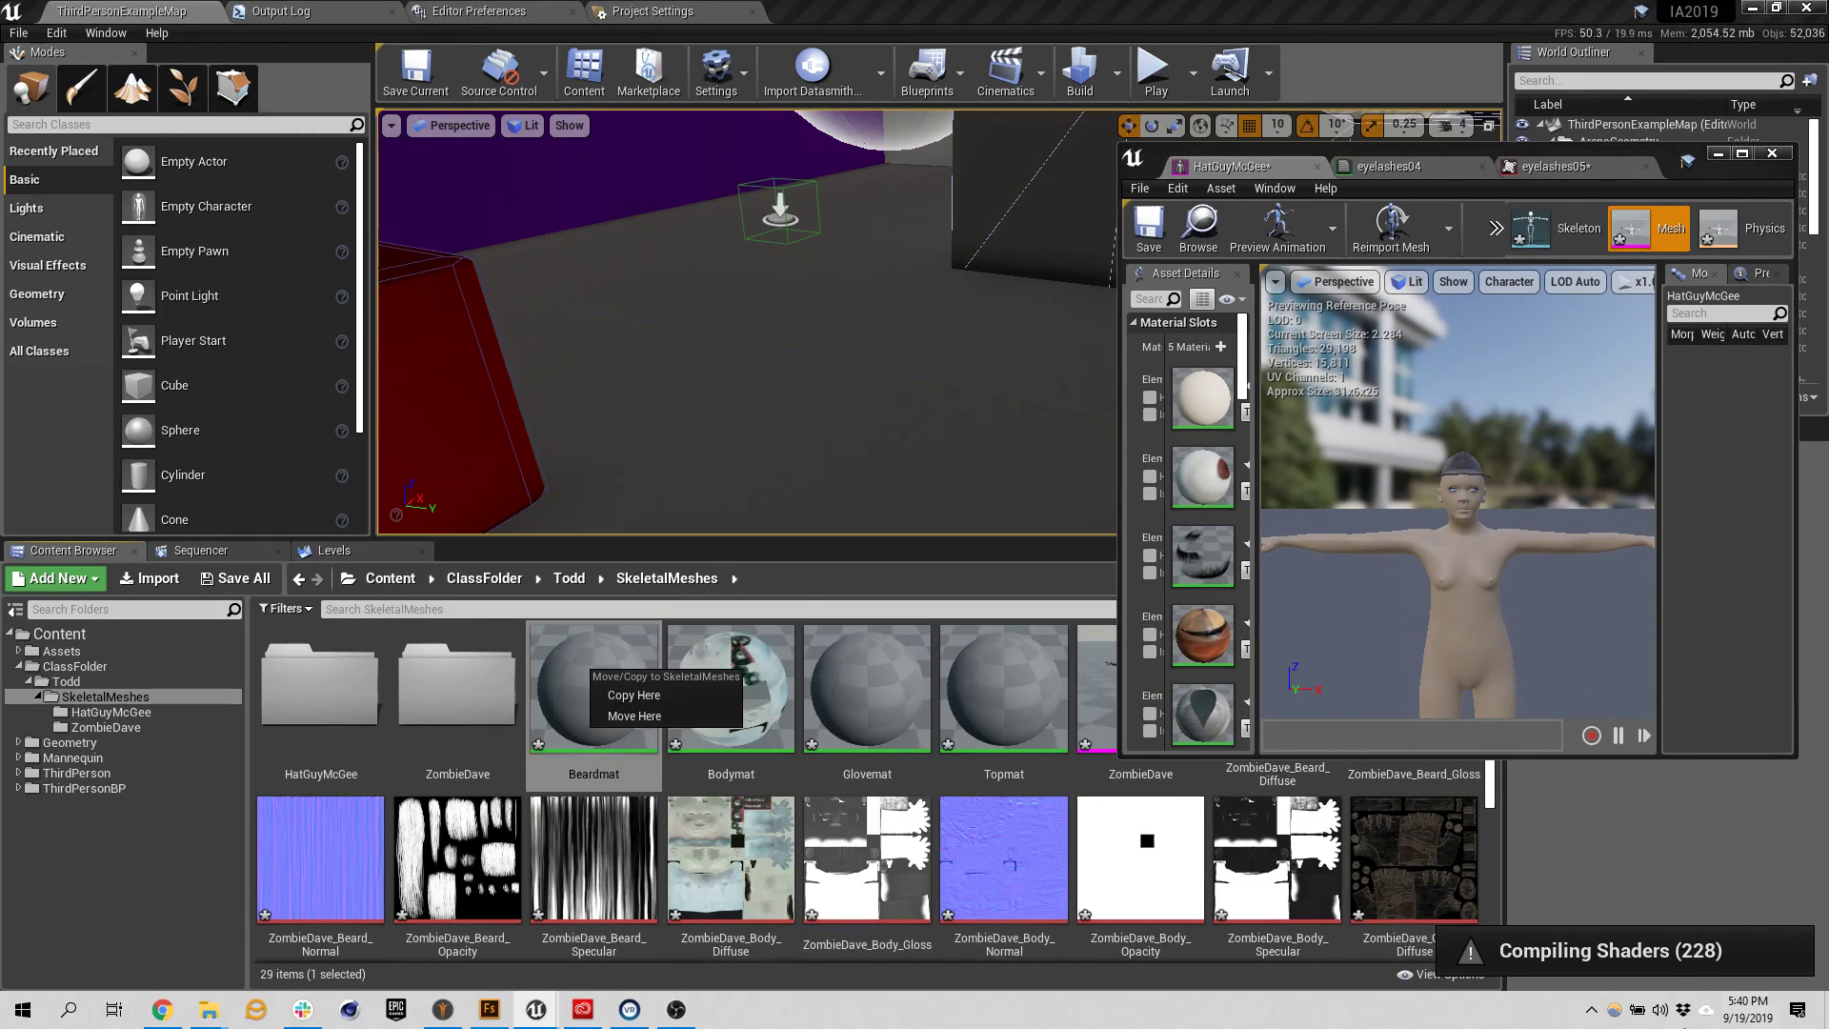
pyautogui.scroll(-3, 584, 669)
pyautogui.keyDown('shift'); pyautogui.click(508, 909); pyautogui.keyUp('shift')
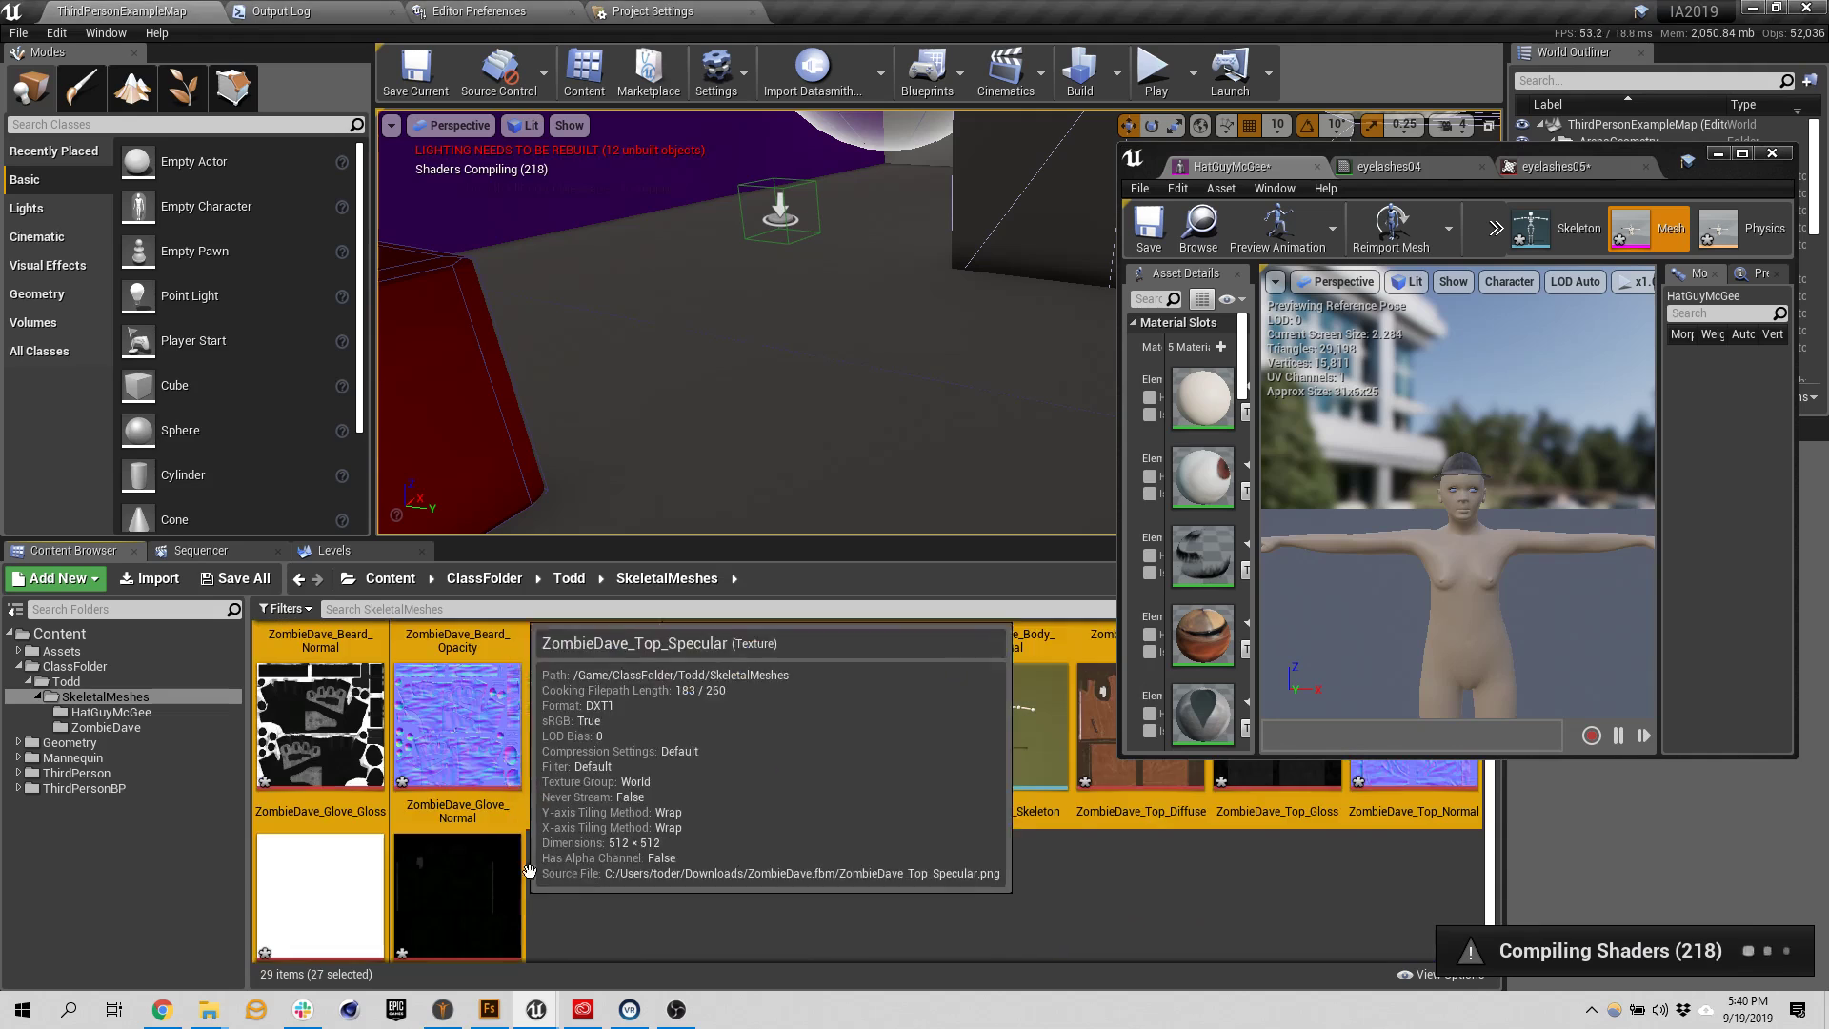
pyautogui.scroll(2, 579, 847)
pyautogui.scroll(1, 567, 815)
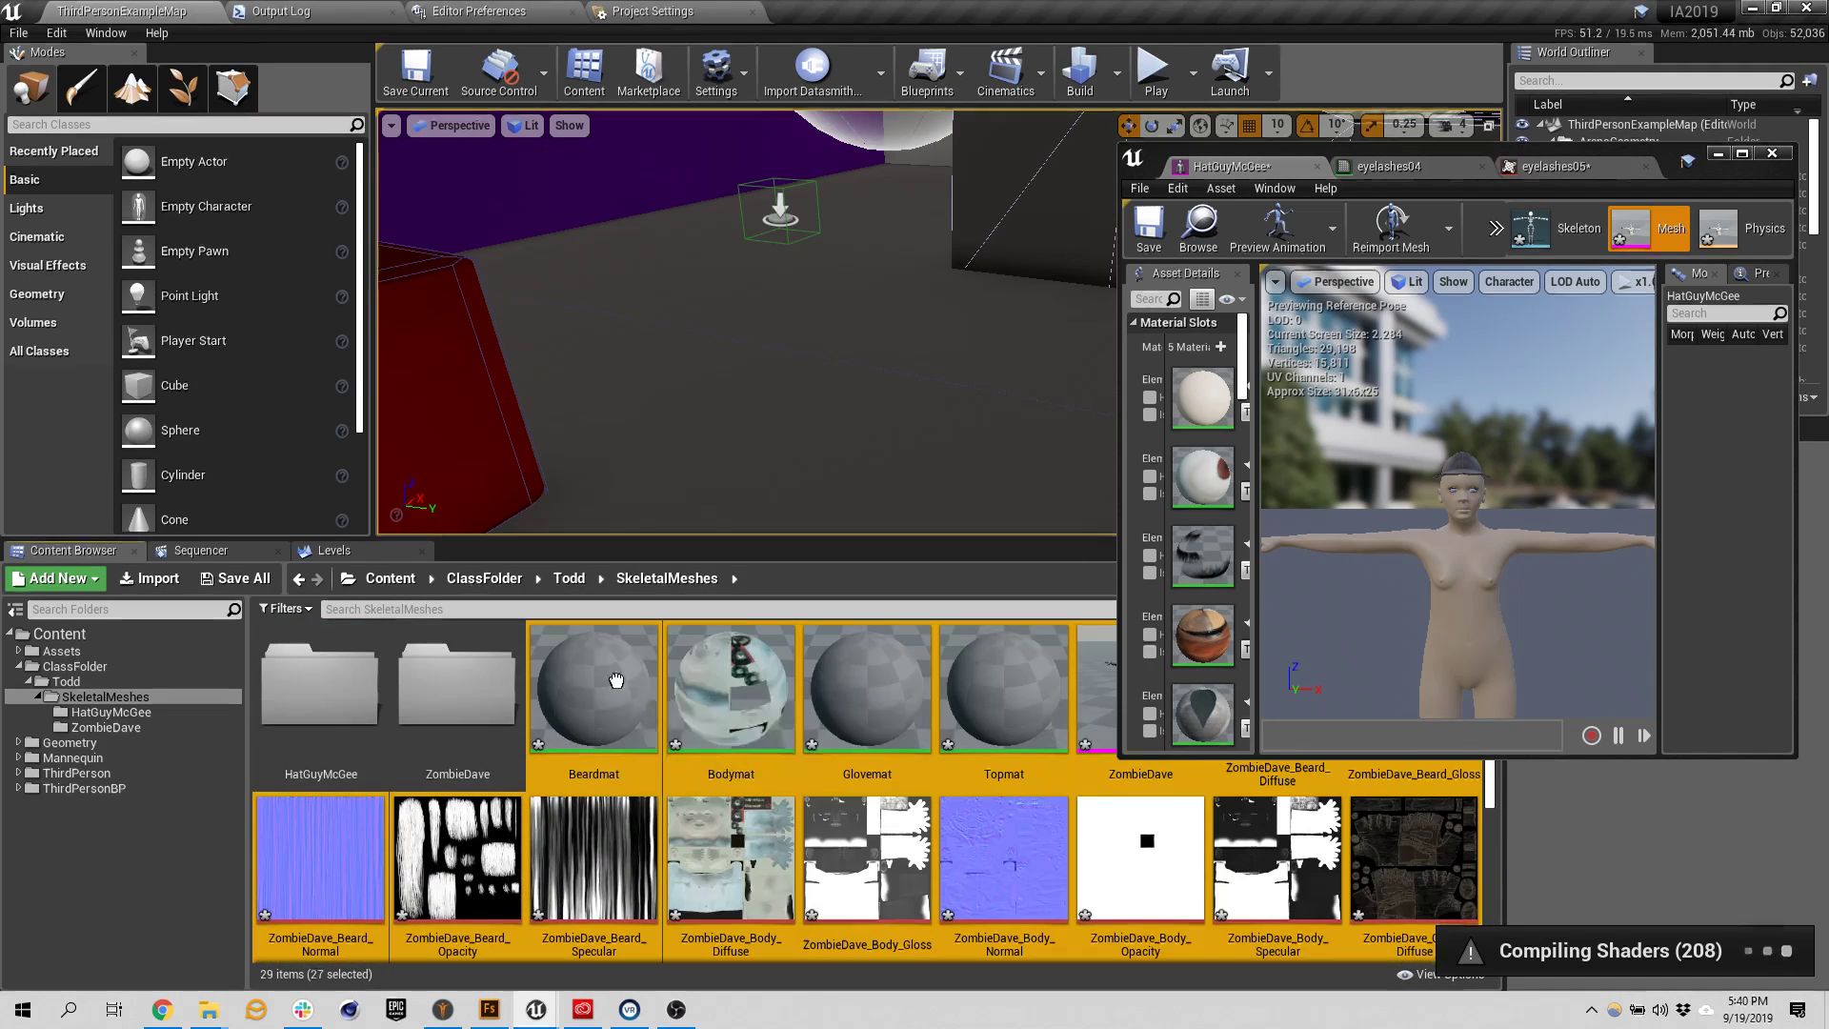
pyautogui.moveTo(600, 678); pyautogui.dragTo(463, 691)
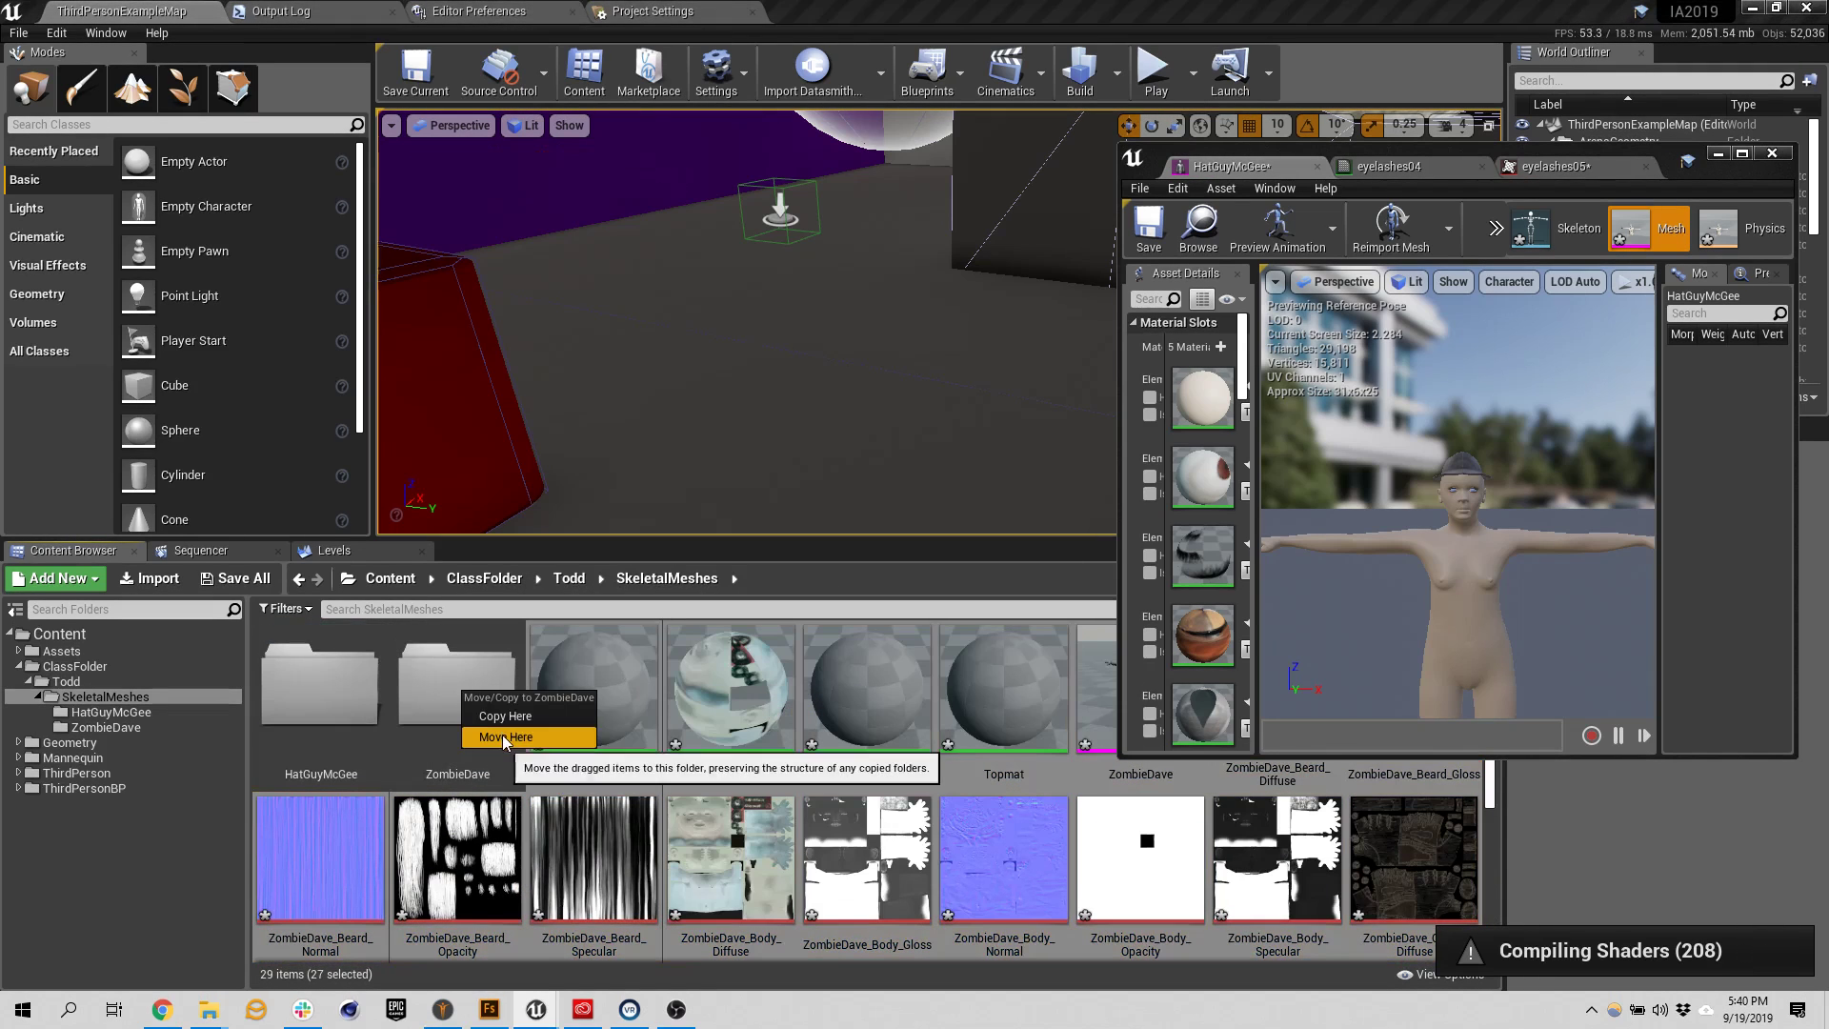
pyautogui.click(501, 734)
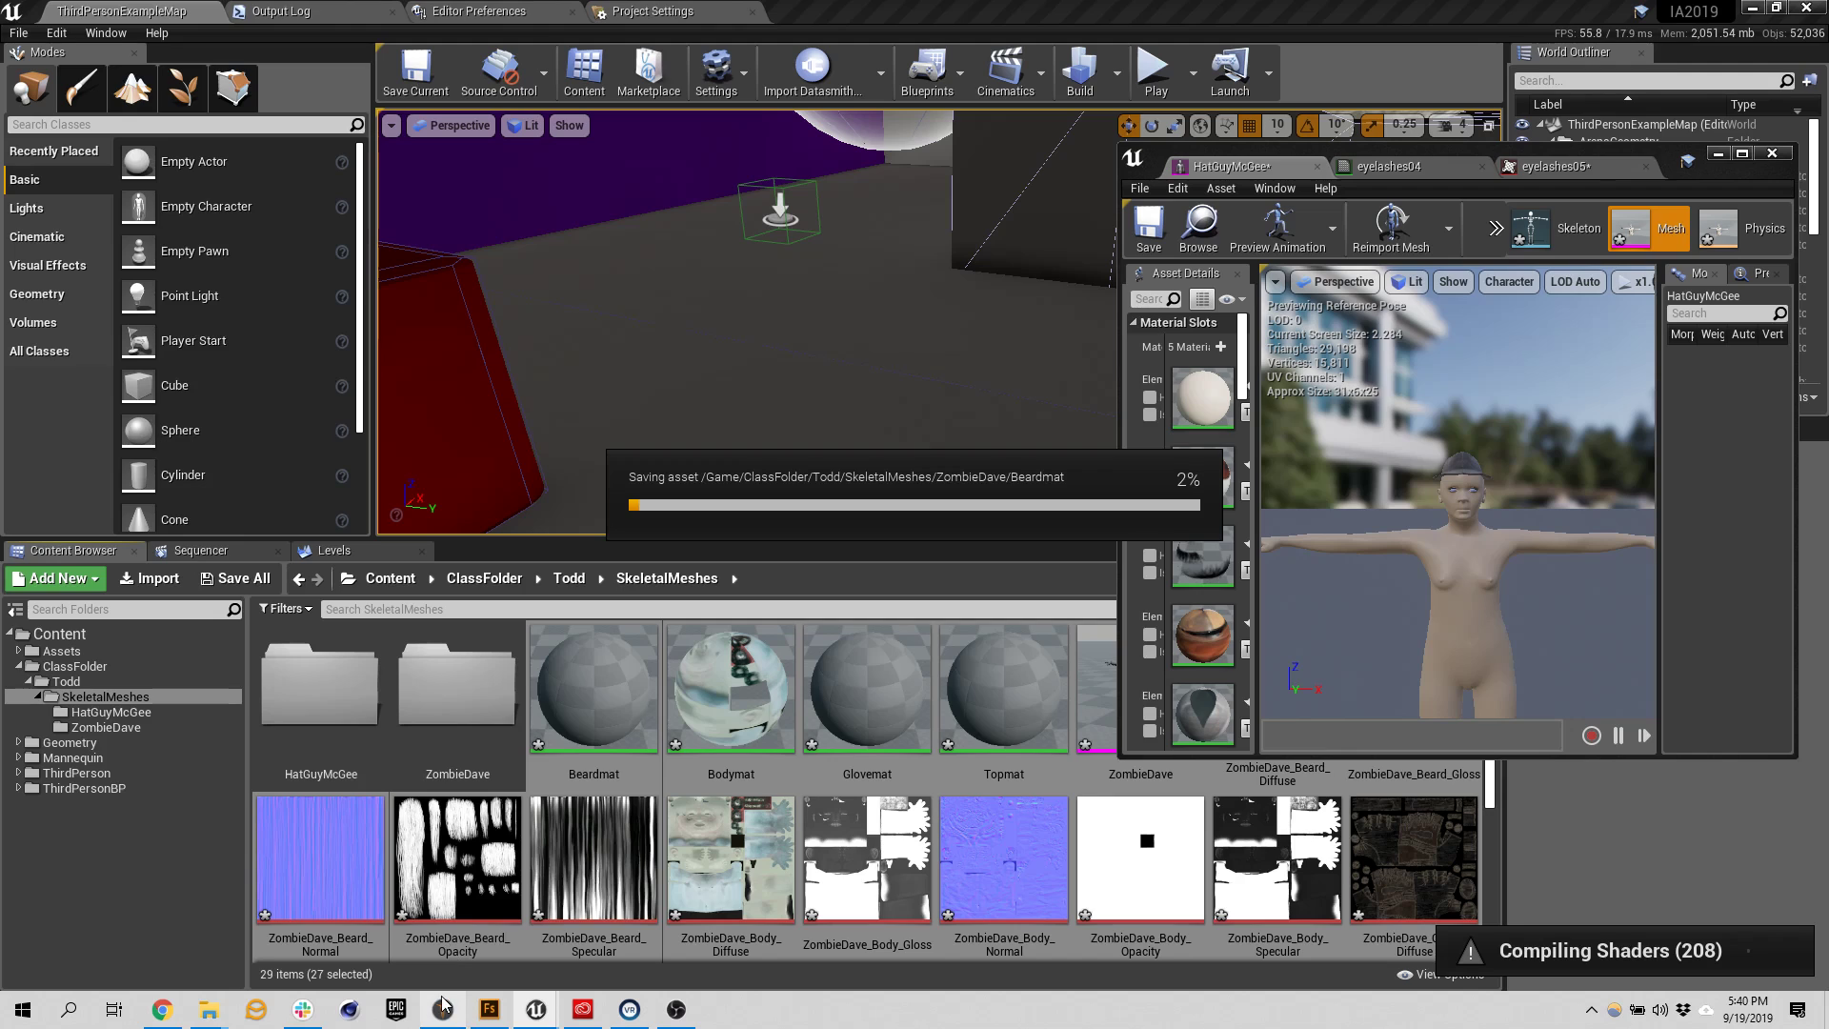
pyautogui.moveTo(443, 1003)
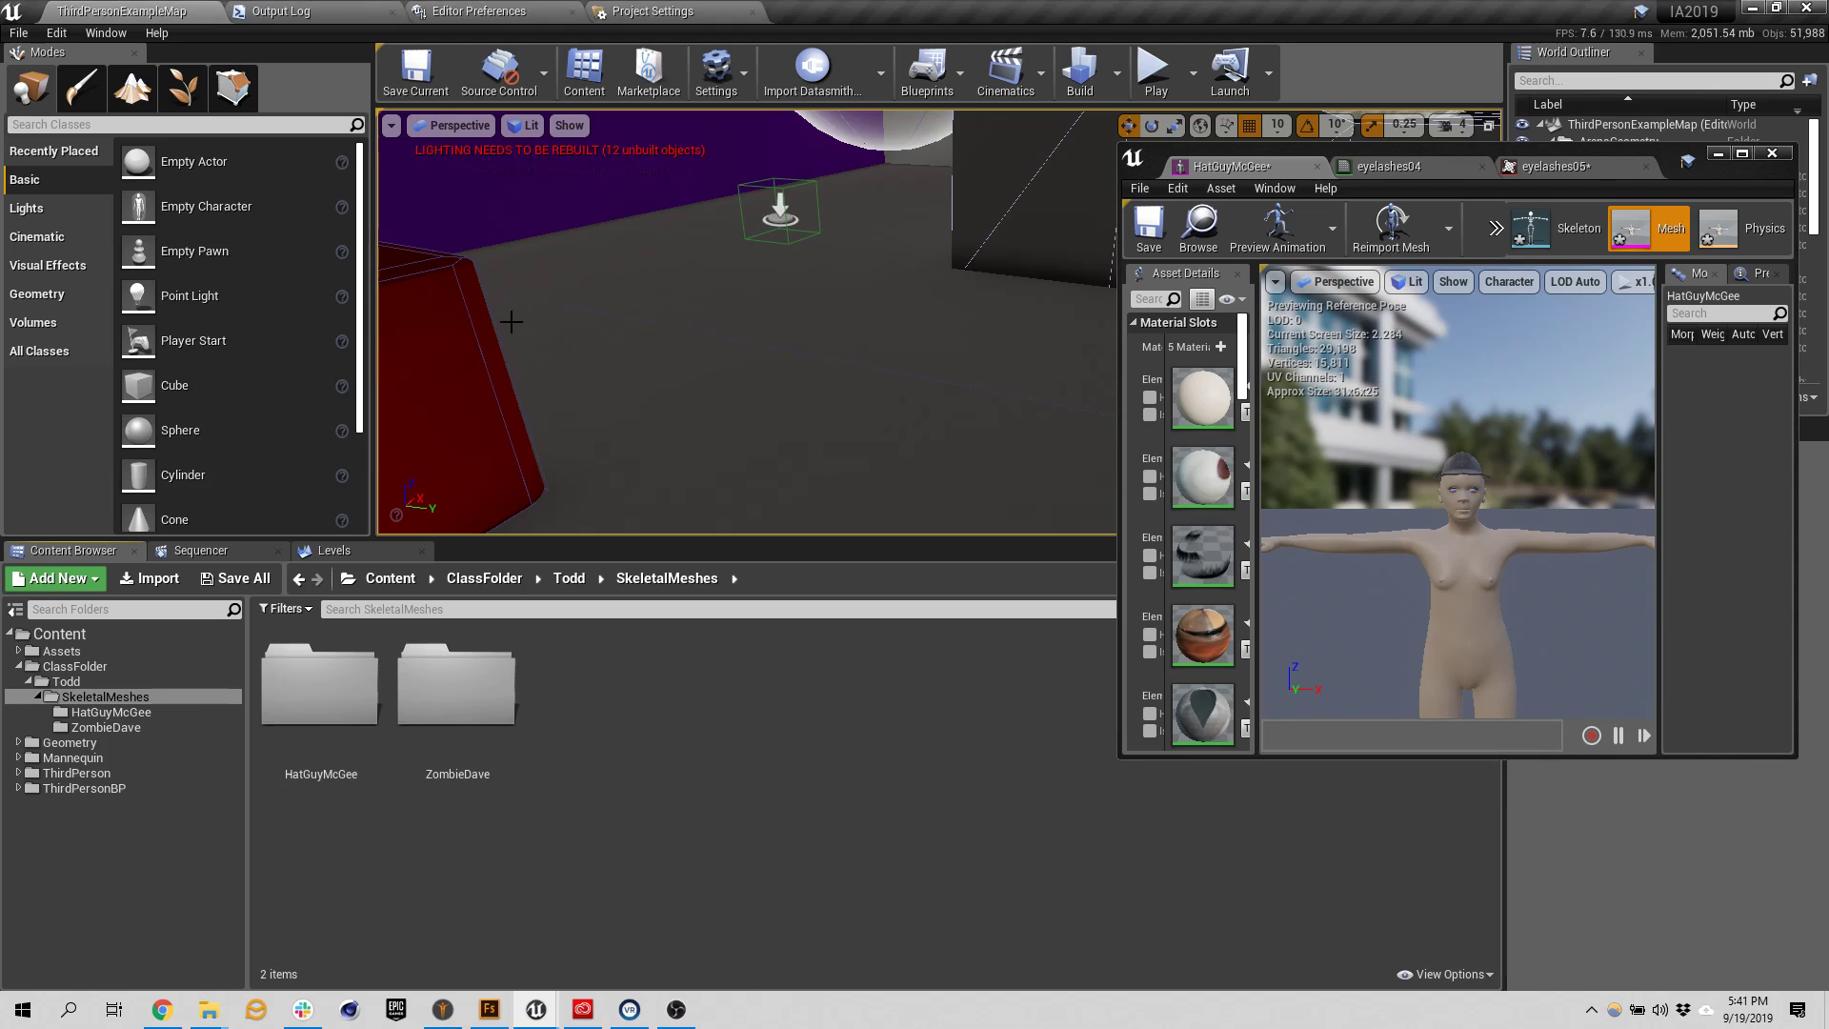
# Open the ZombieDave skeletal mesh in a maximized editor, lower the camera speed to 1 and inspect the face closely
pyautogui.doubleClick(457, 686)
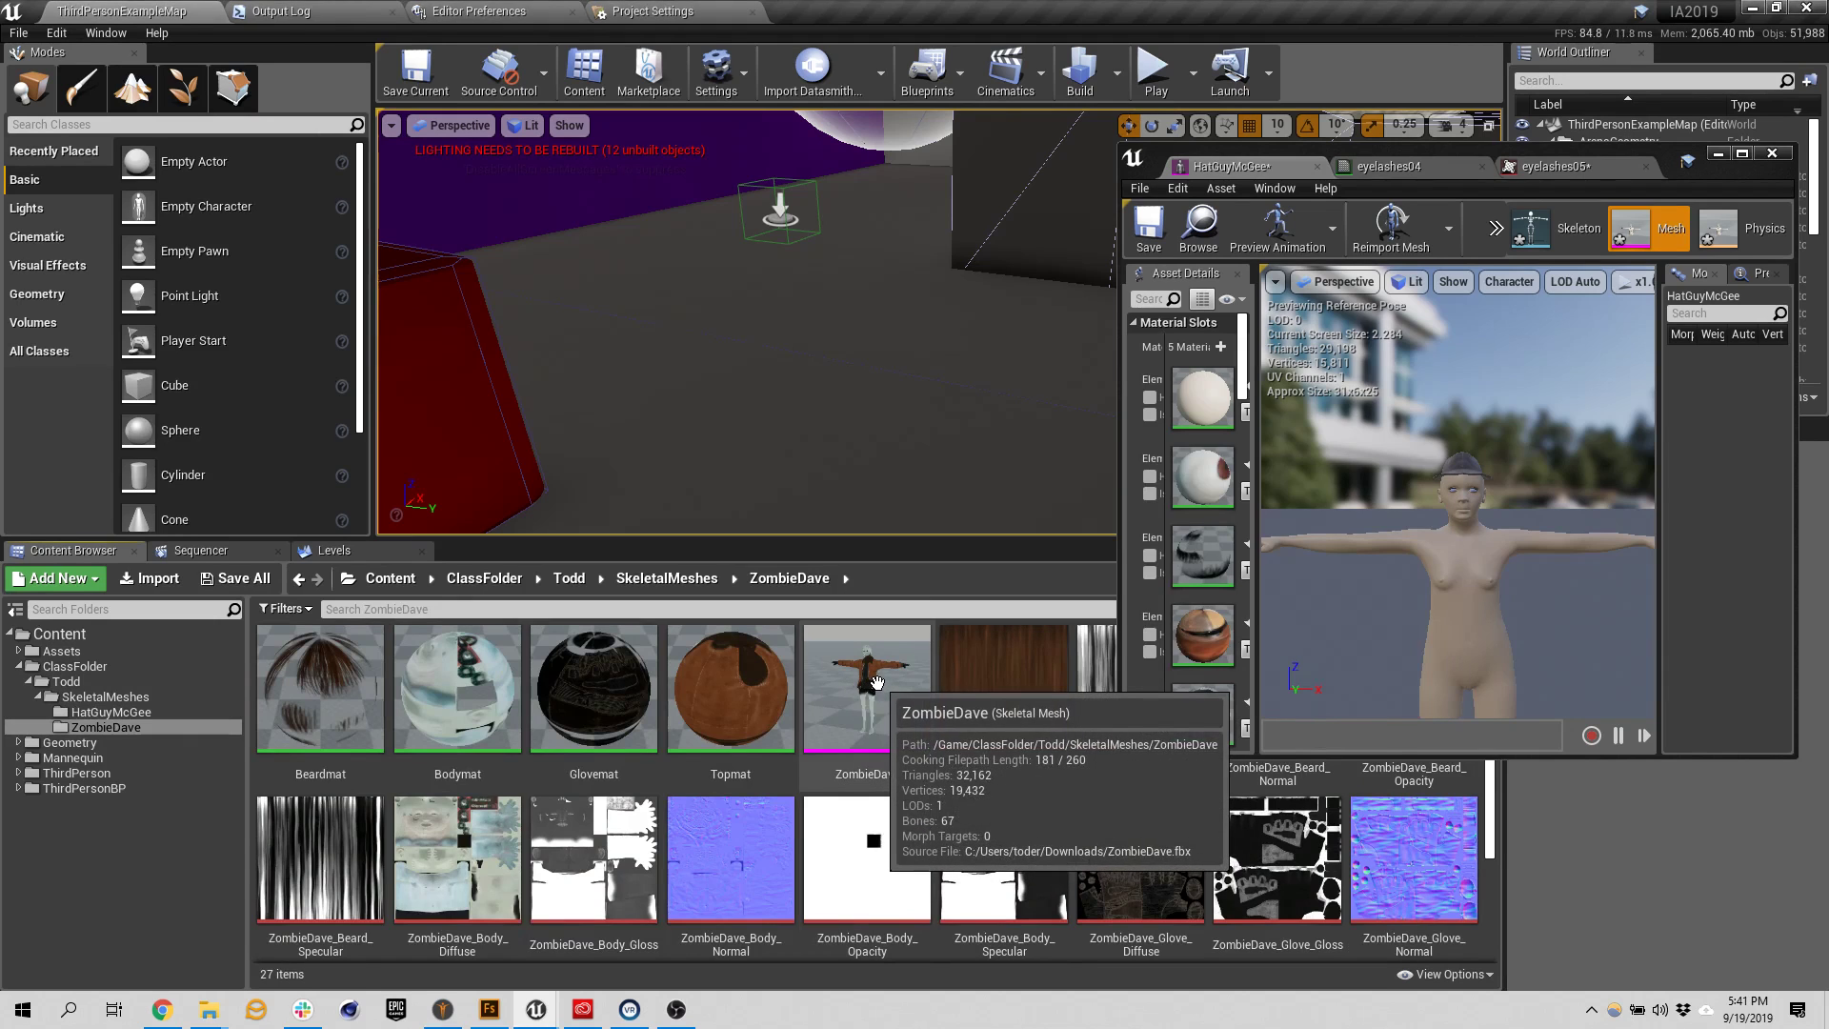
pyautogui.doubleClick(877, 683)
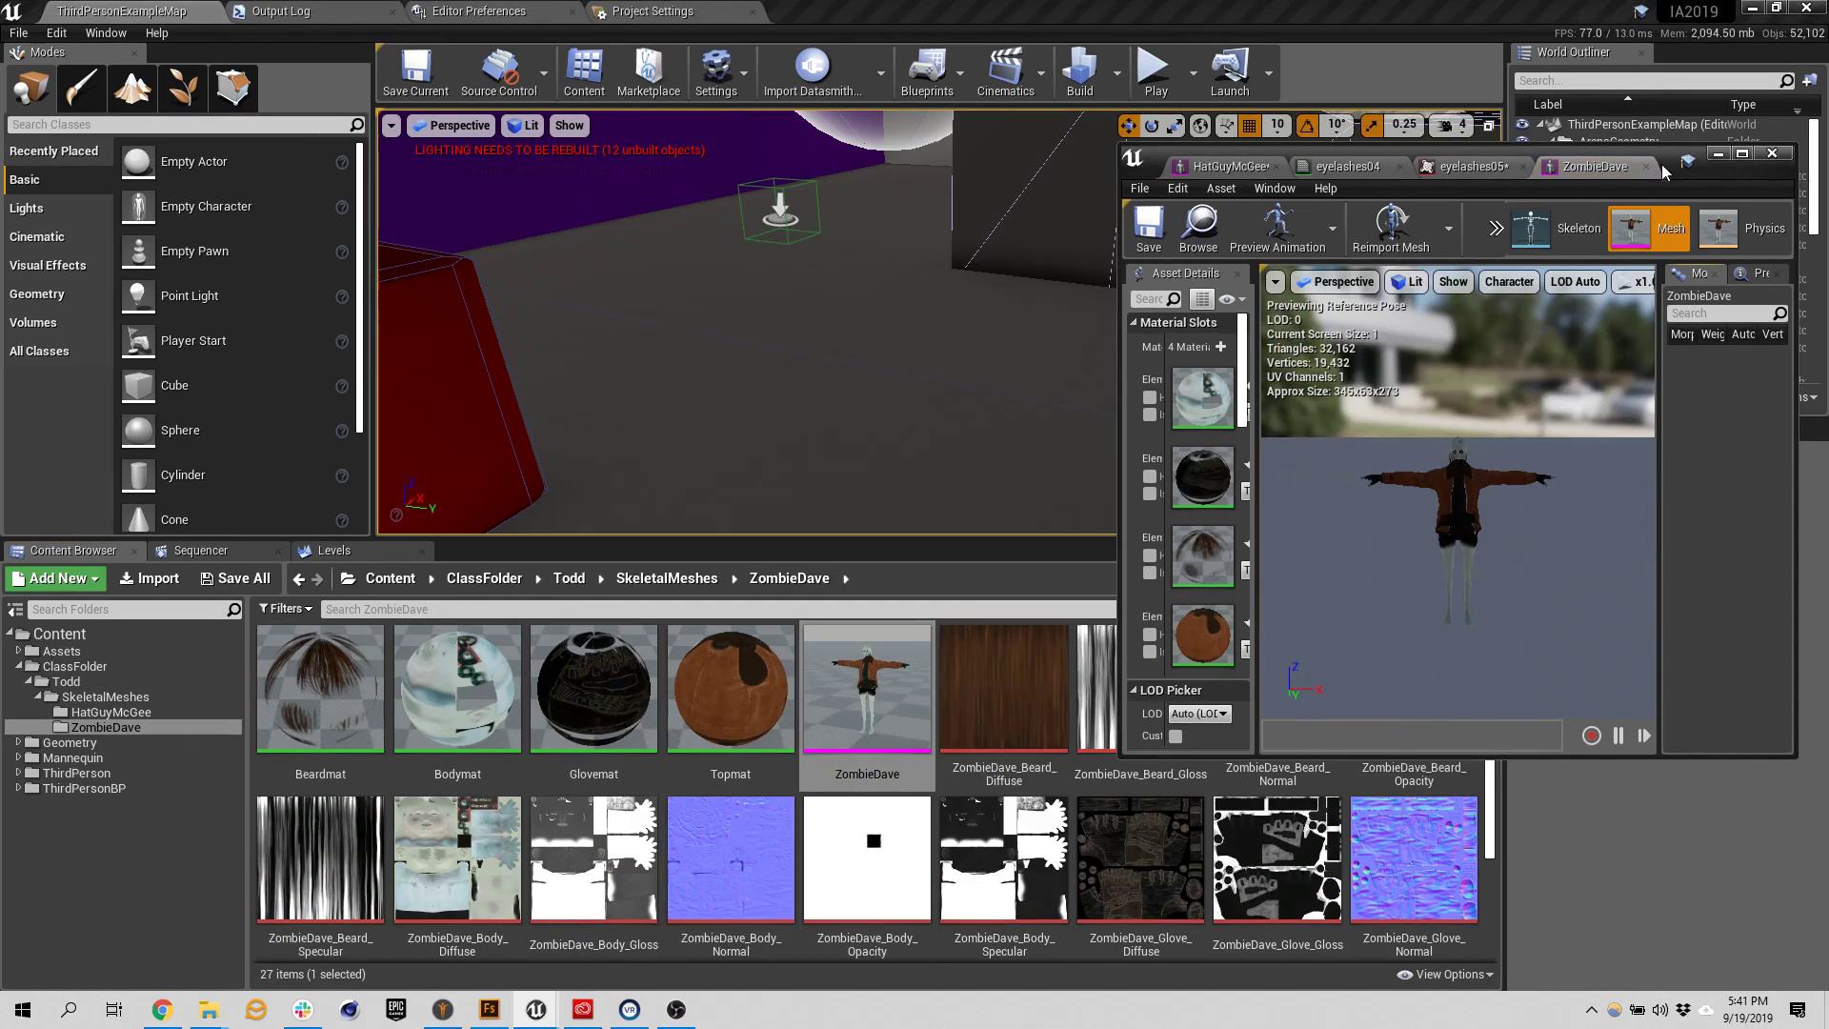
pyautogui.doubleClick(1669, 162)
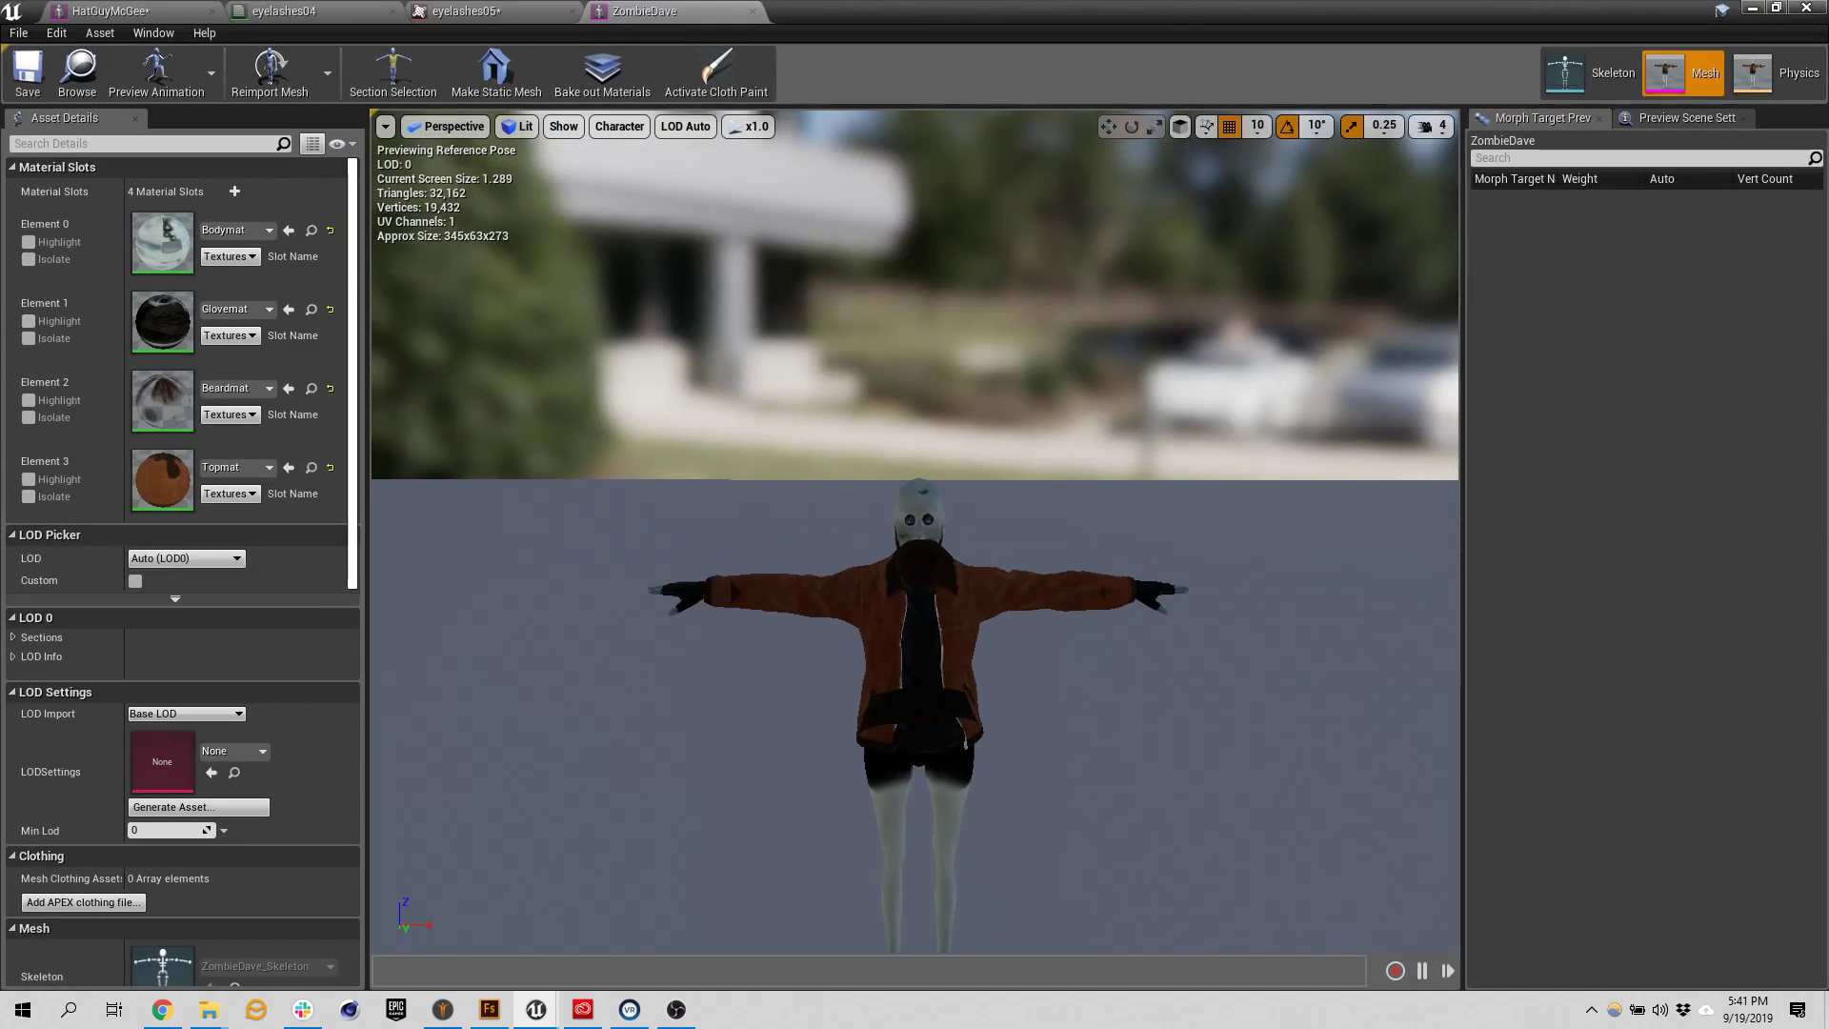
pyautogui.moveTo(915, 534); pyautogui.dragTo(1124, 467, button='right')
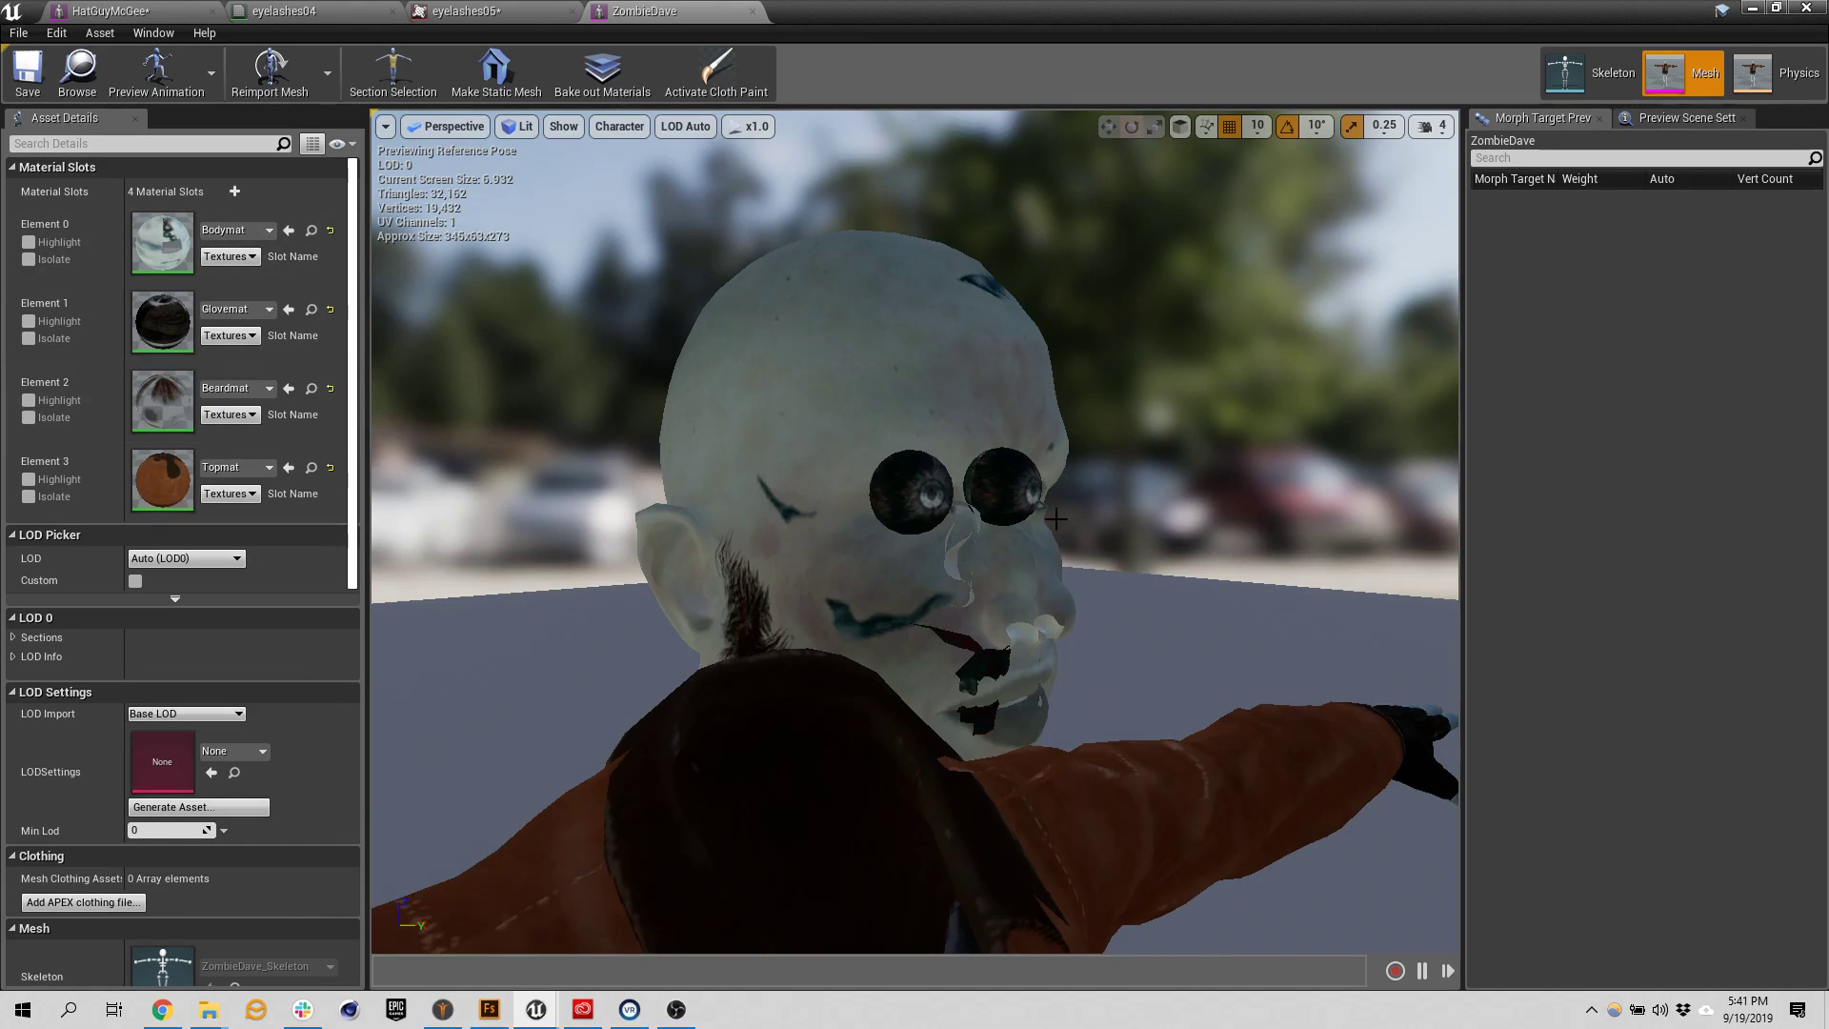
pyautogui.moveTo(932, 505); pyautogui.dragTo(957, 357, button='right')
pyautogui.click(1438, 127)
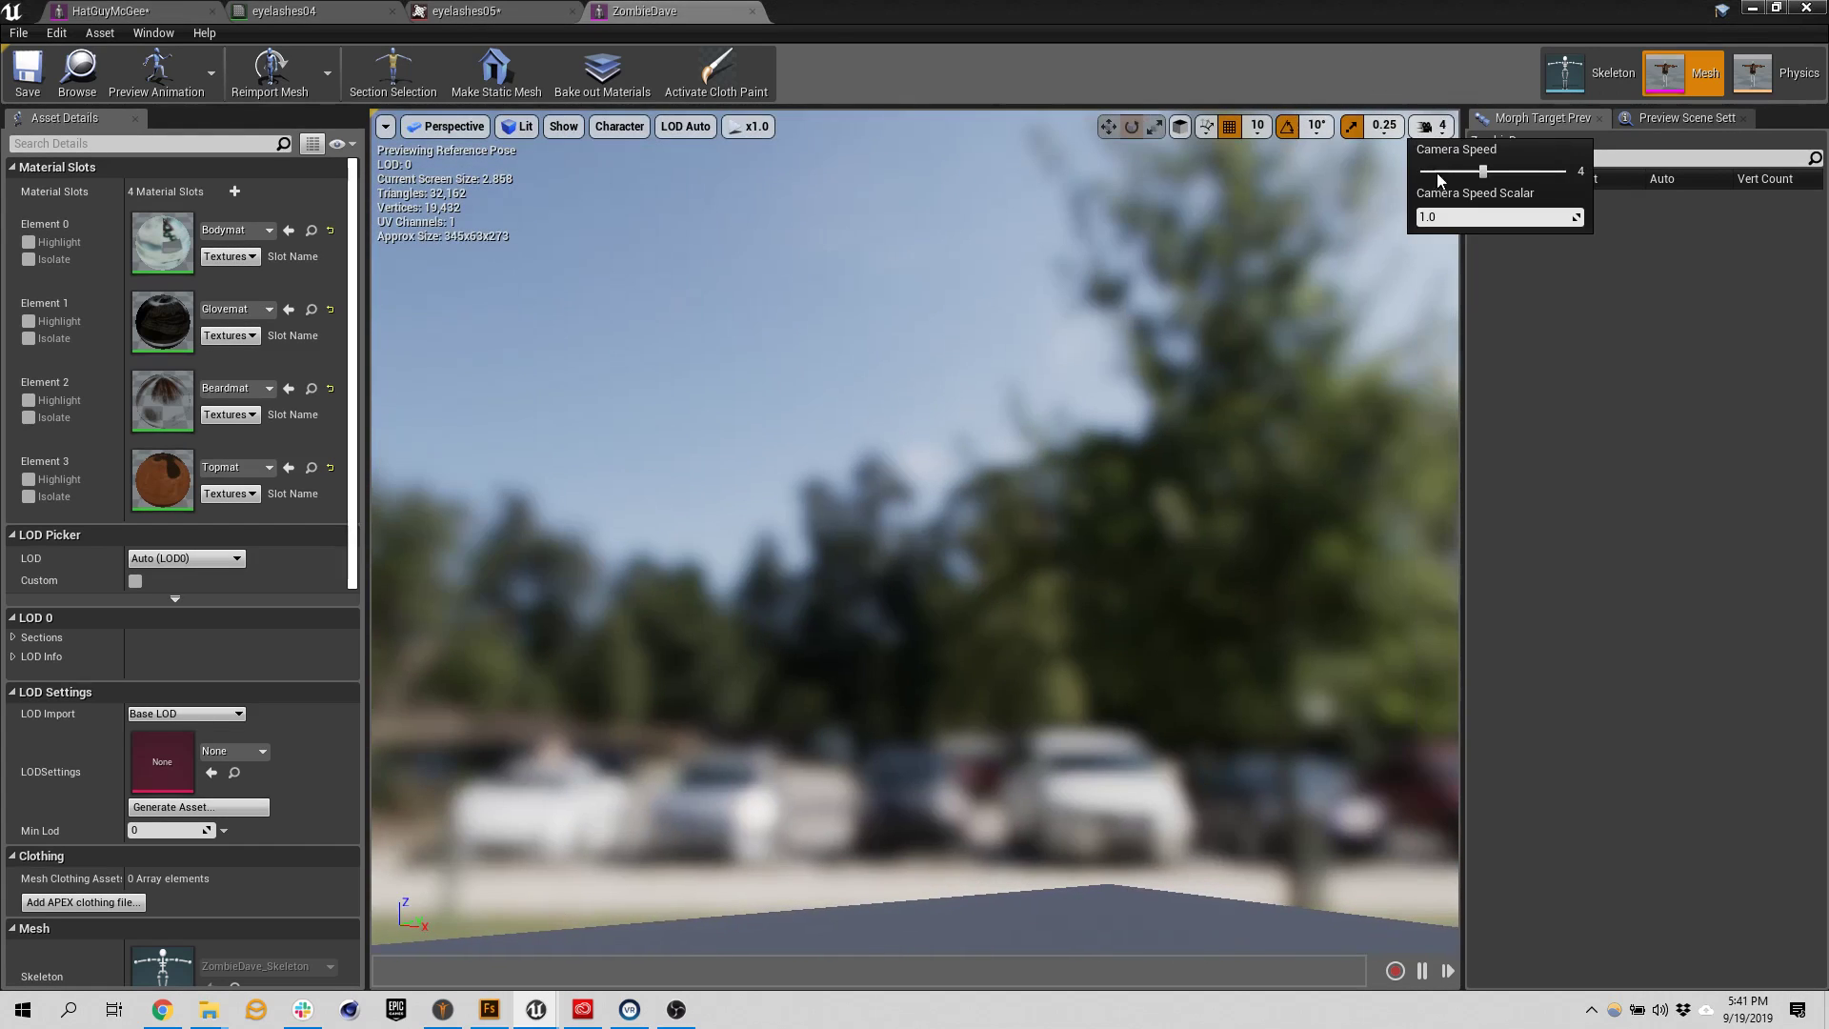
pyautogui.moveTo(1393, 168); pyautogui.dragTo(1204, 457, button='right')
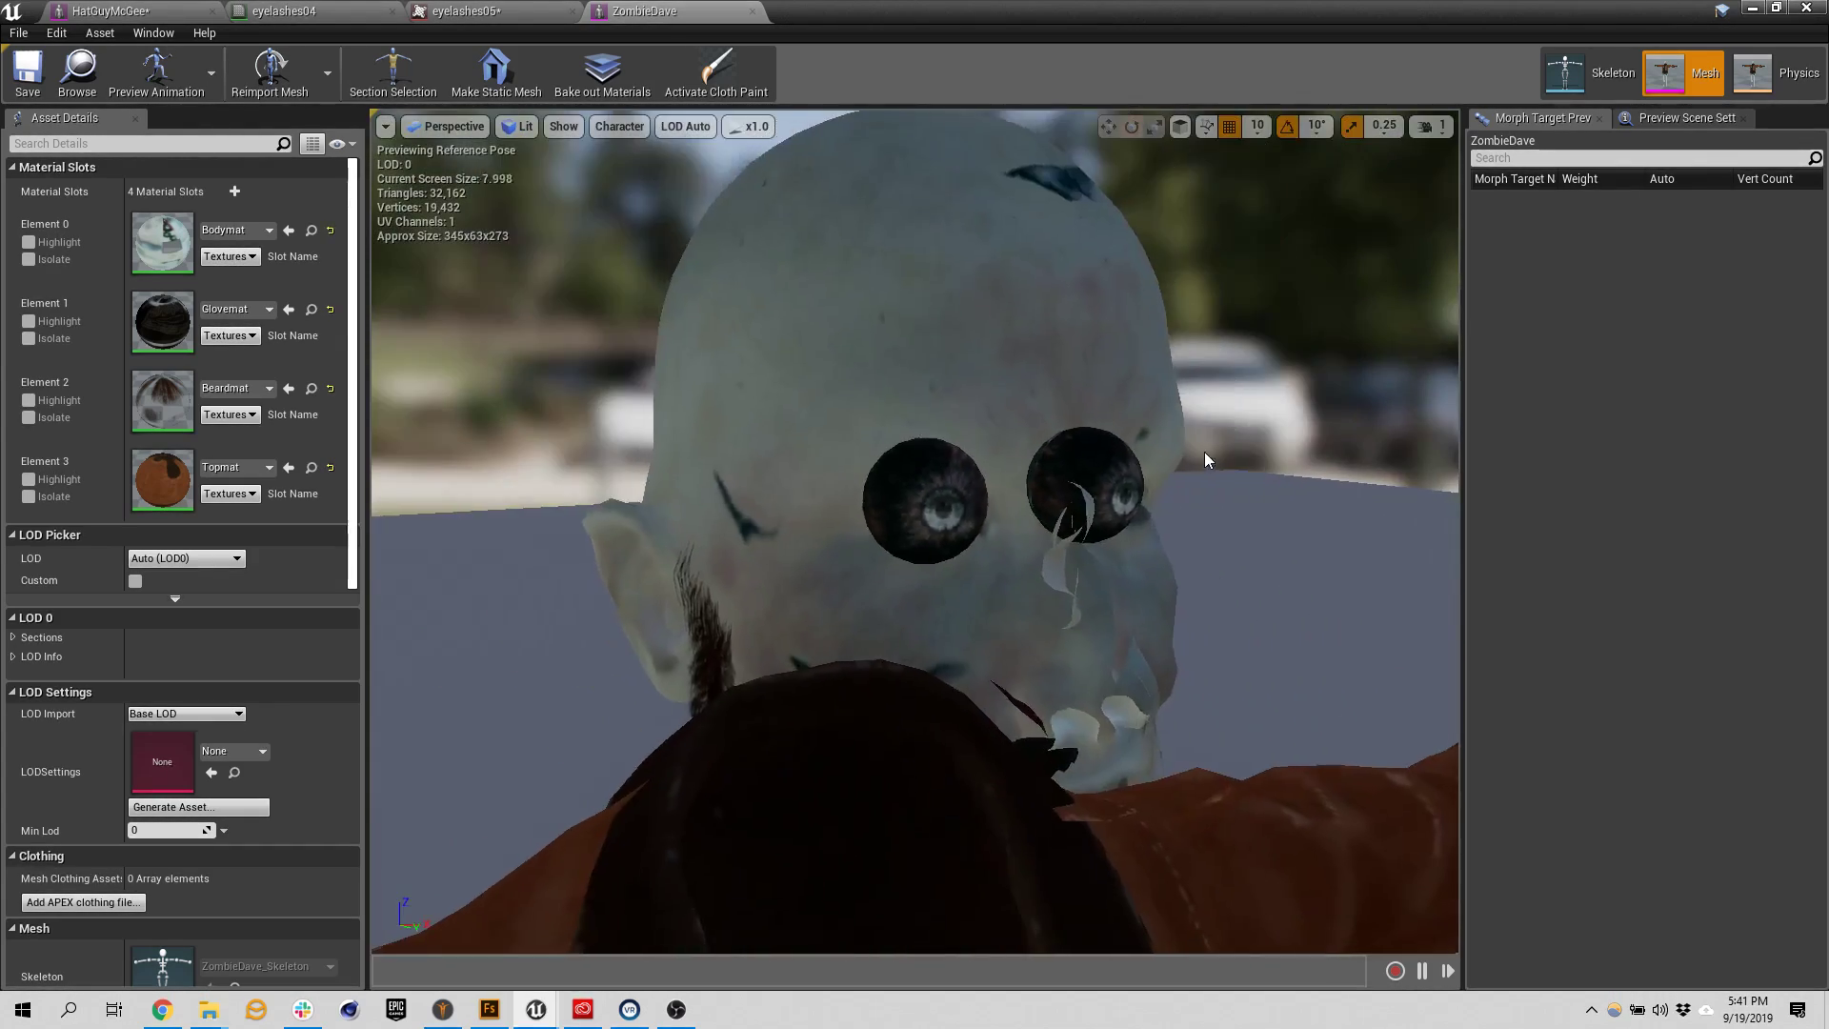
pyautogui.click(654, 223)
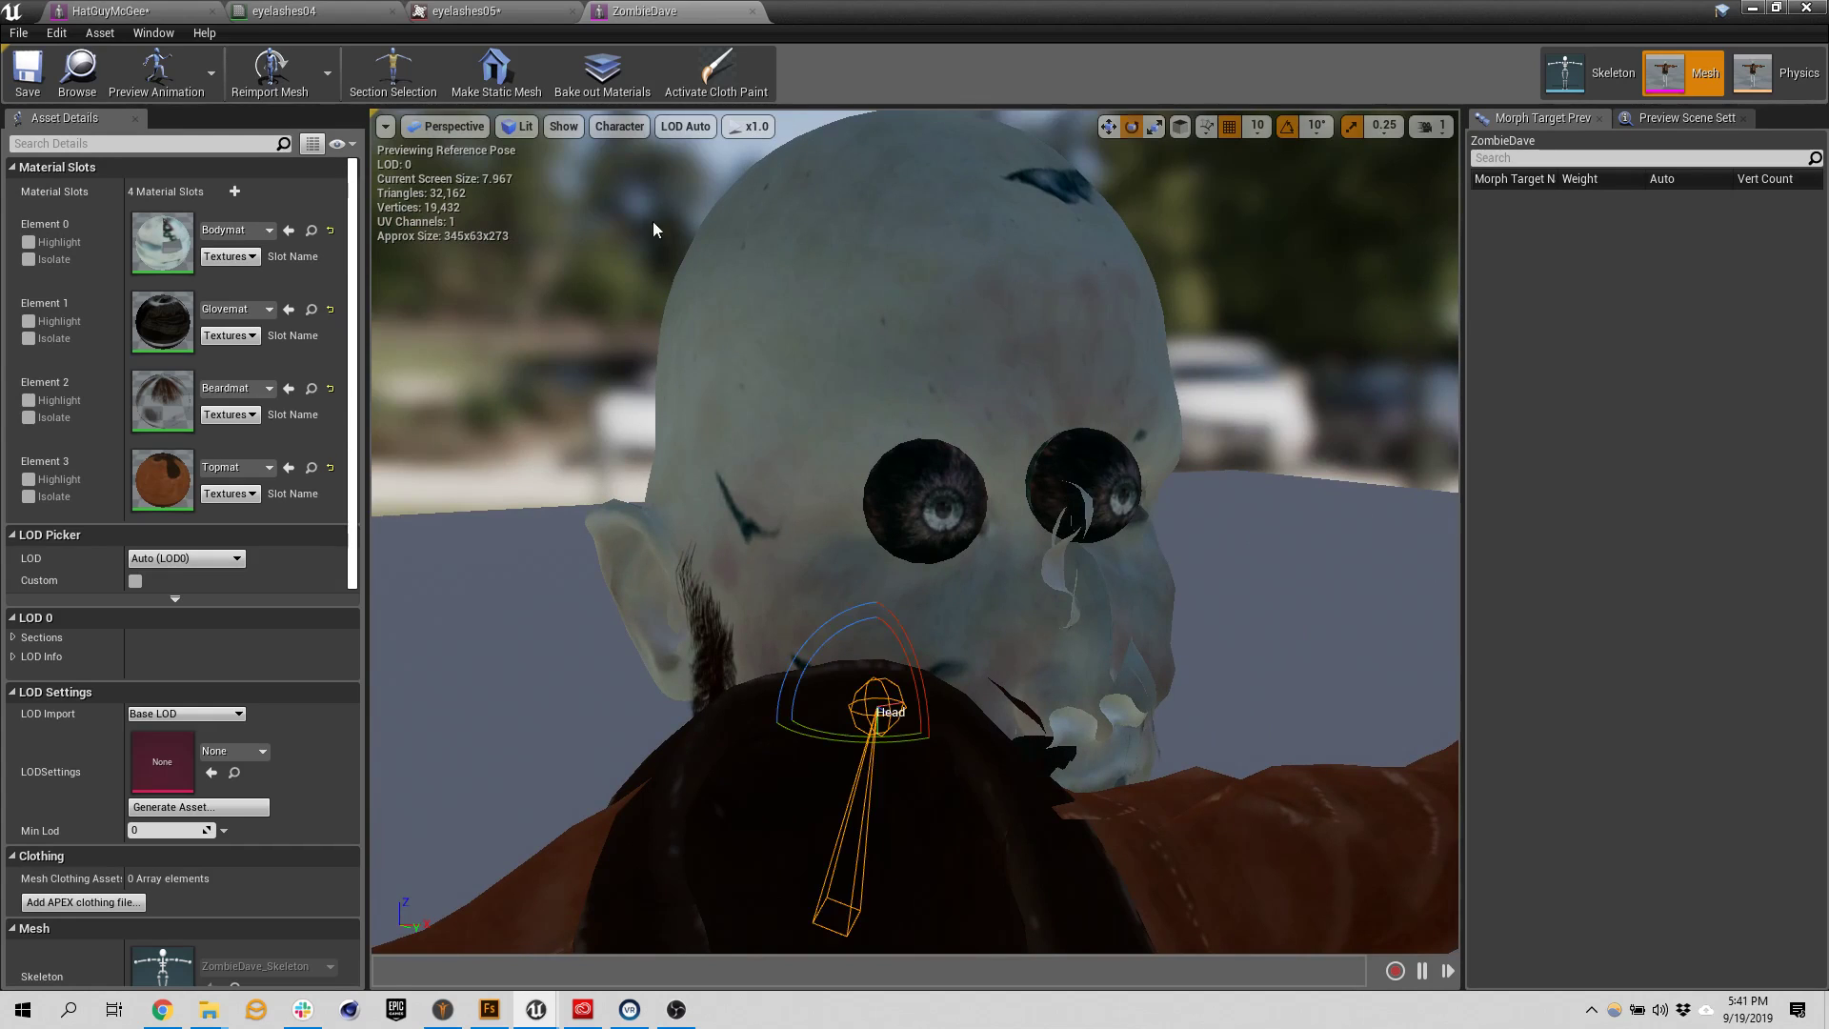
# Set the blend mode of ZombieDave's Bodymat material to Masked, connect the separated opacity Texture Sample to Opacity Mask, and save
pyautogui.doubleClick(162, 238)
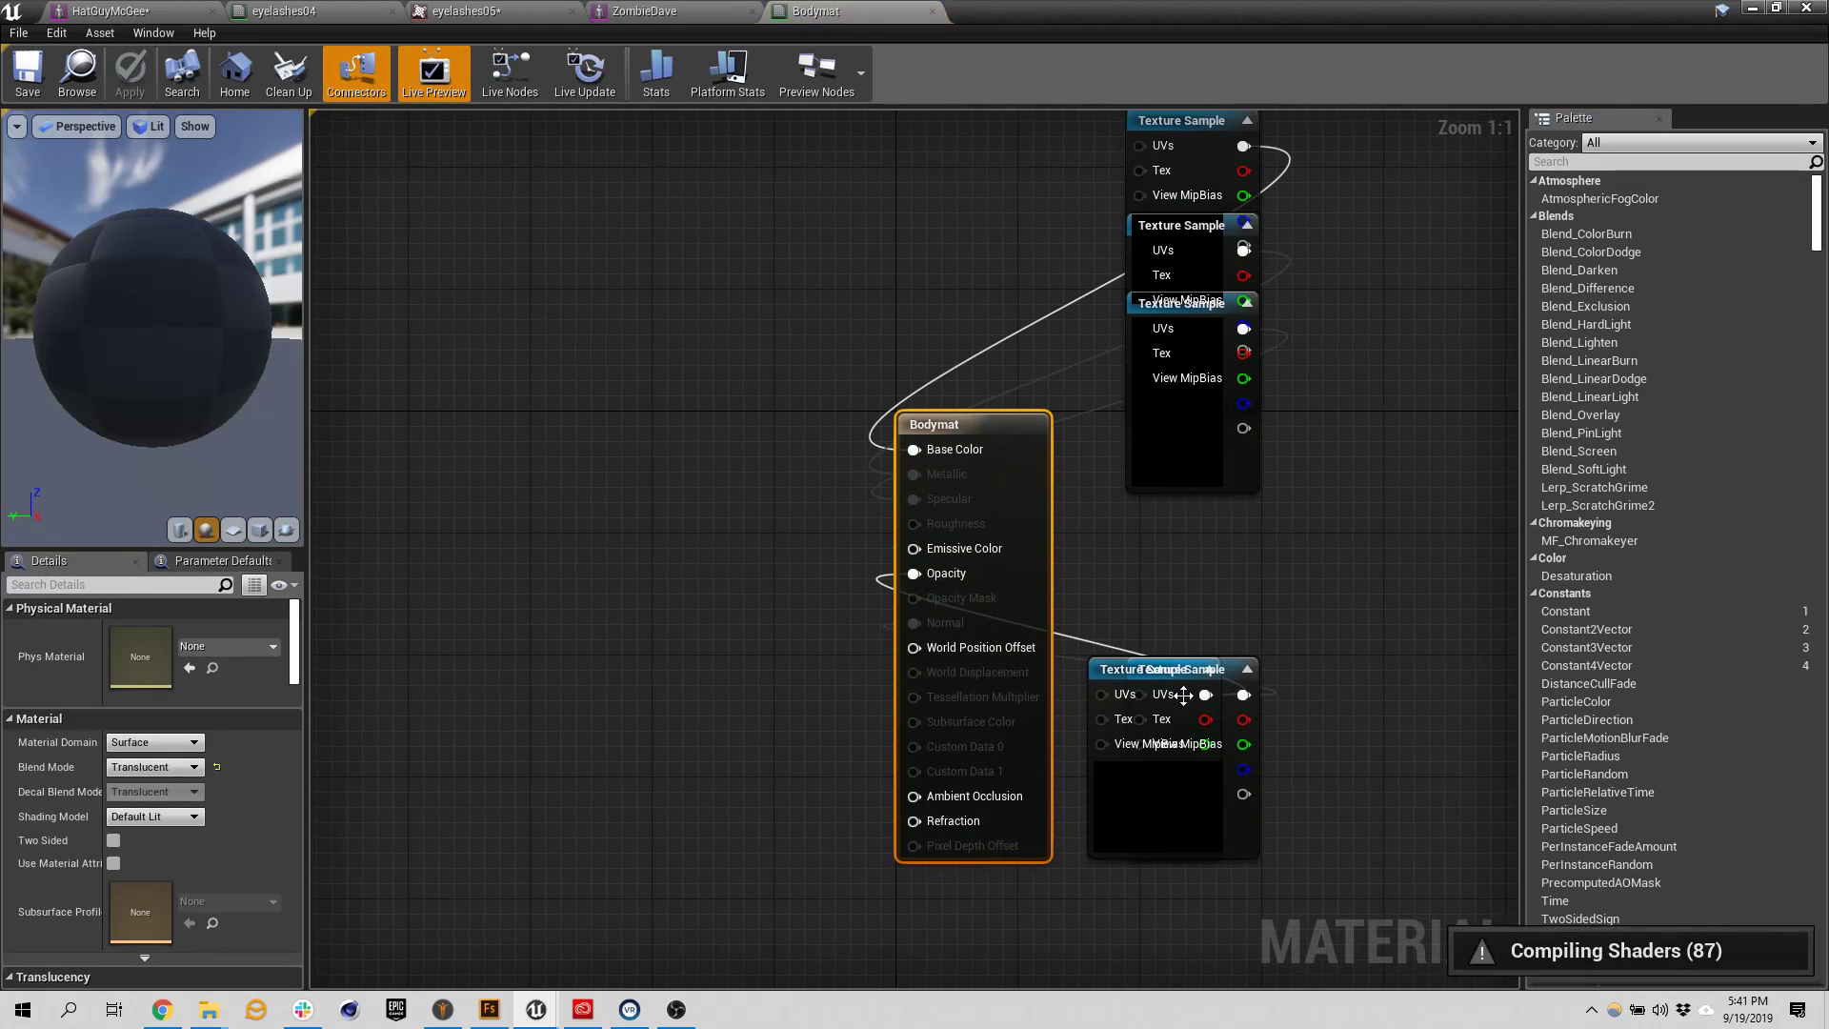
pyautogui.moveTo(1110, 670); pyautogui.dragTo(473, 578)
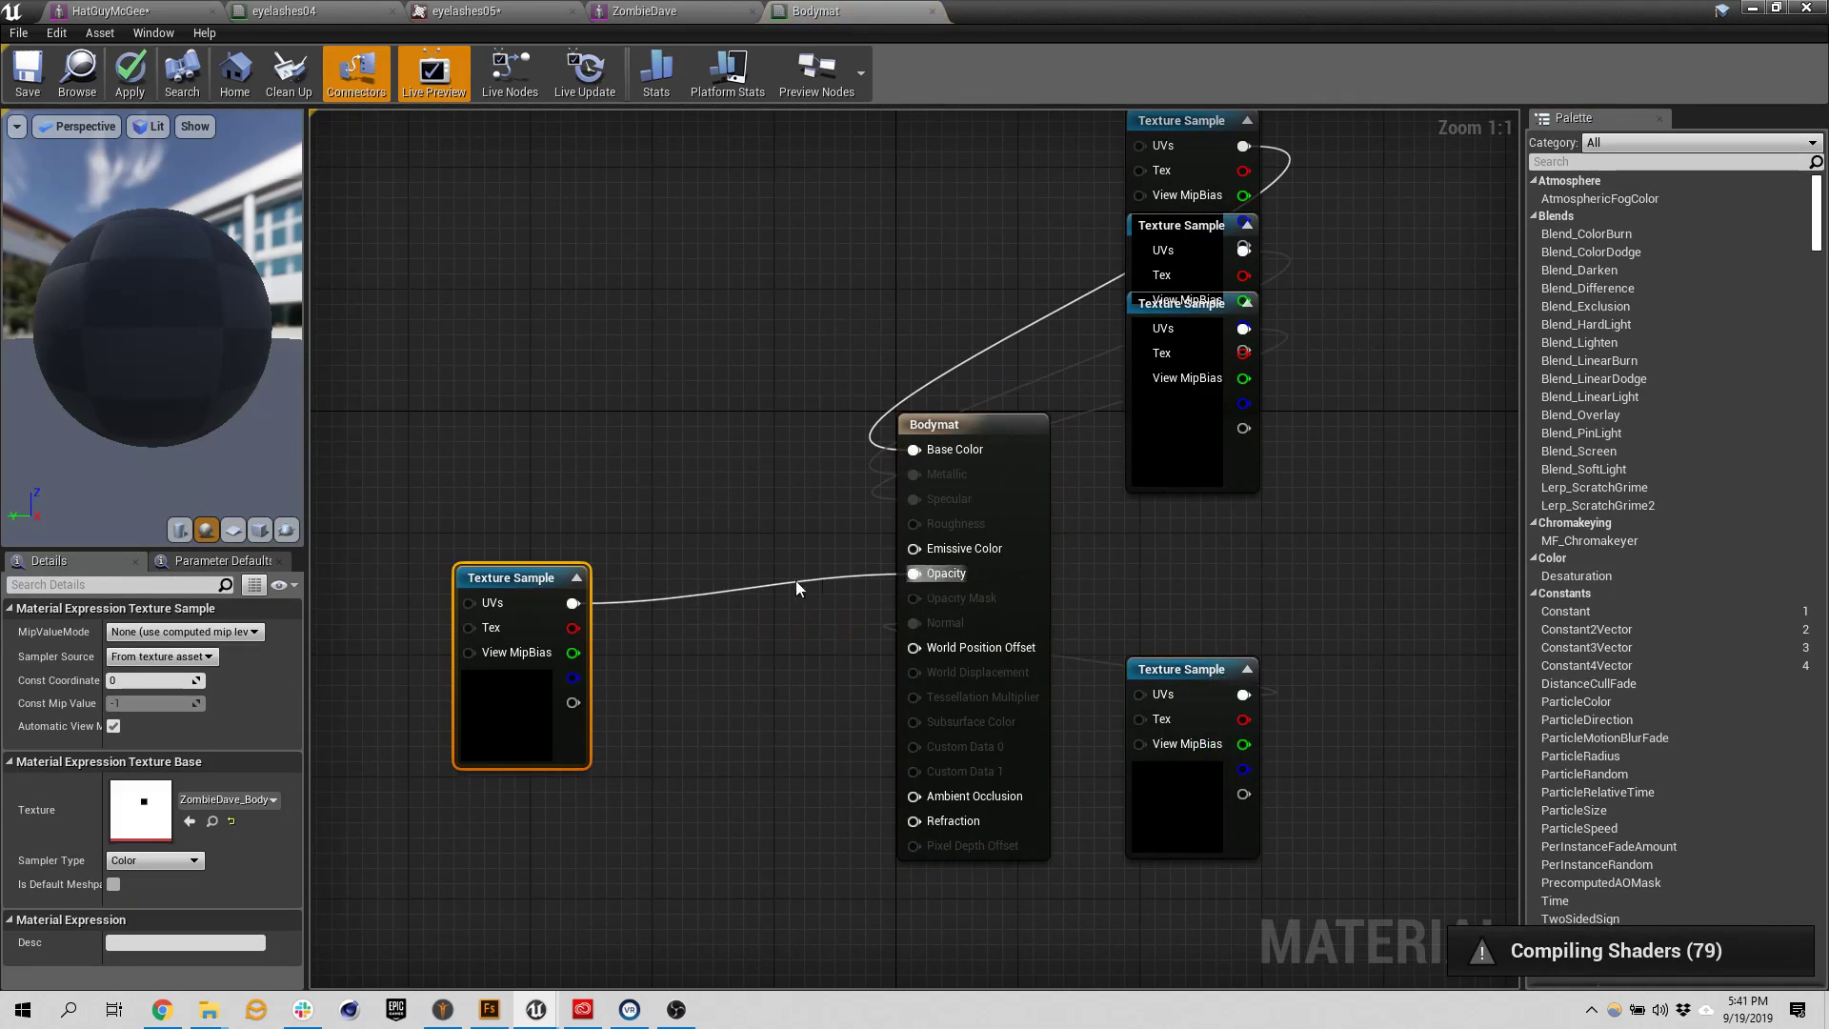
pyautogui.click(929, 423)
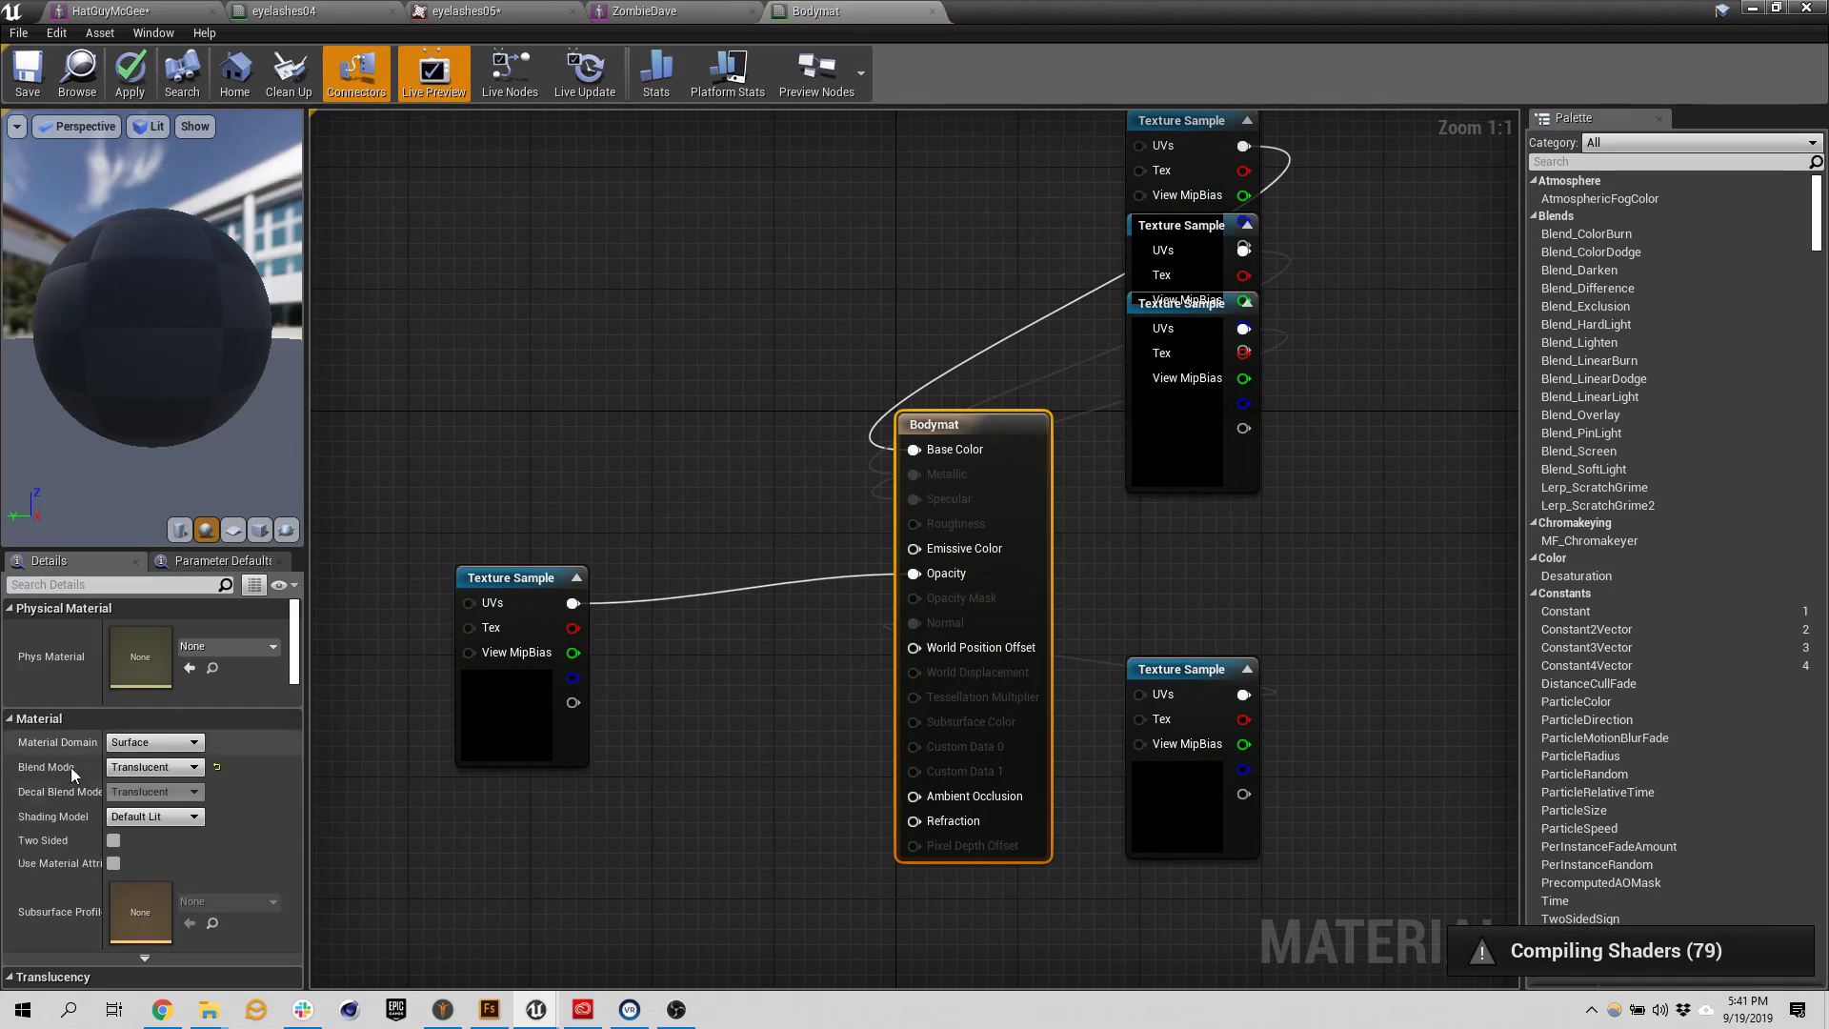
pyautogui.click(150, 768)
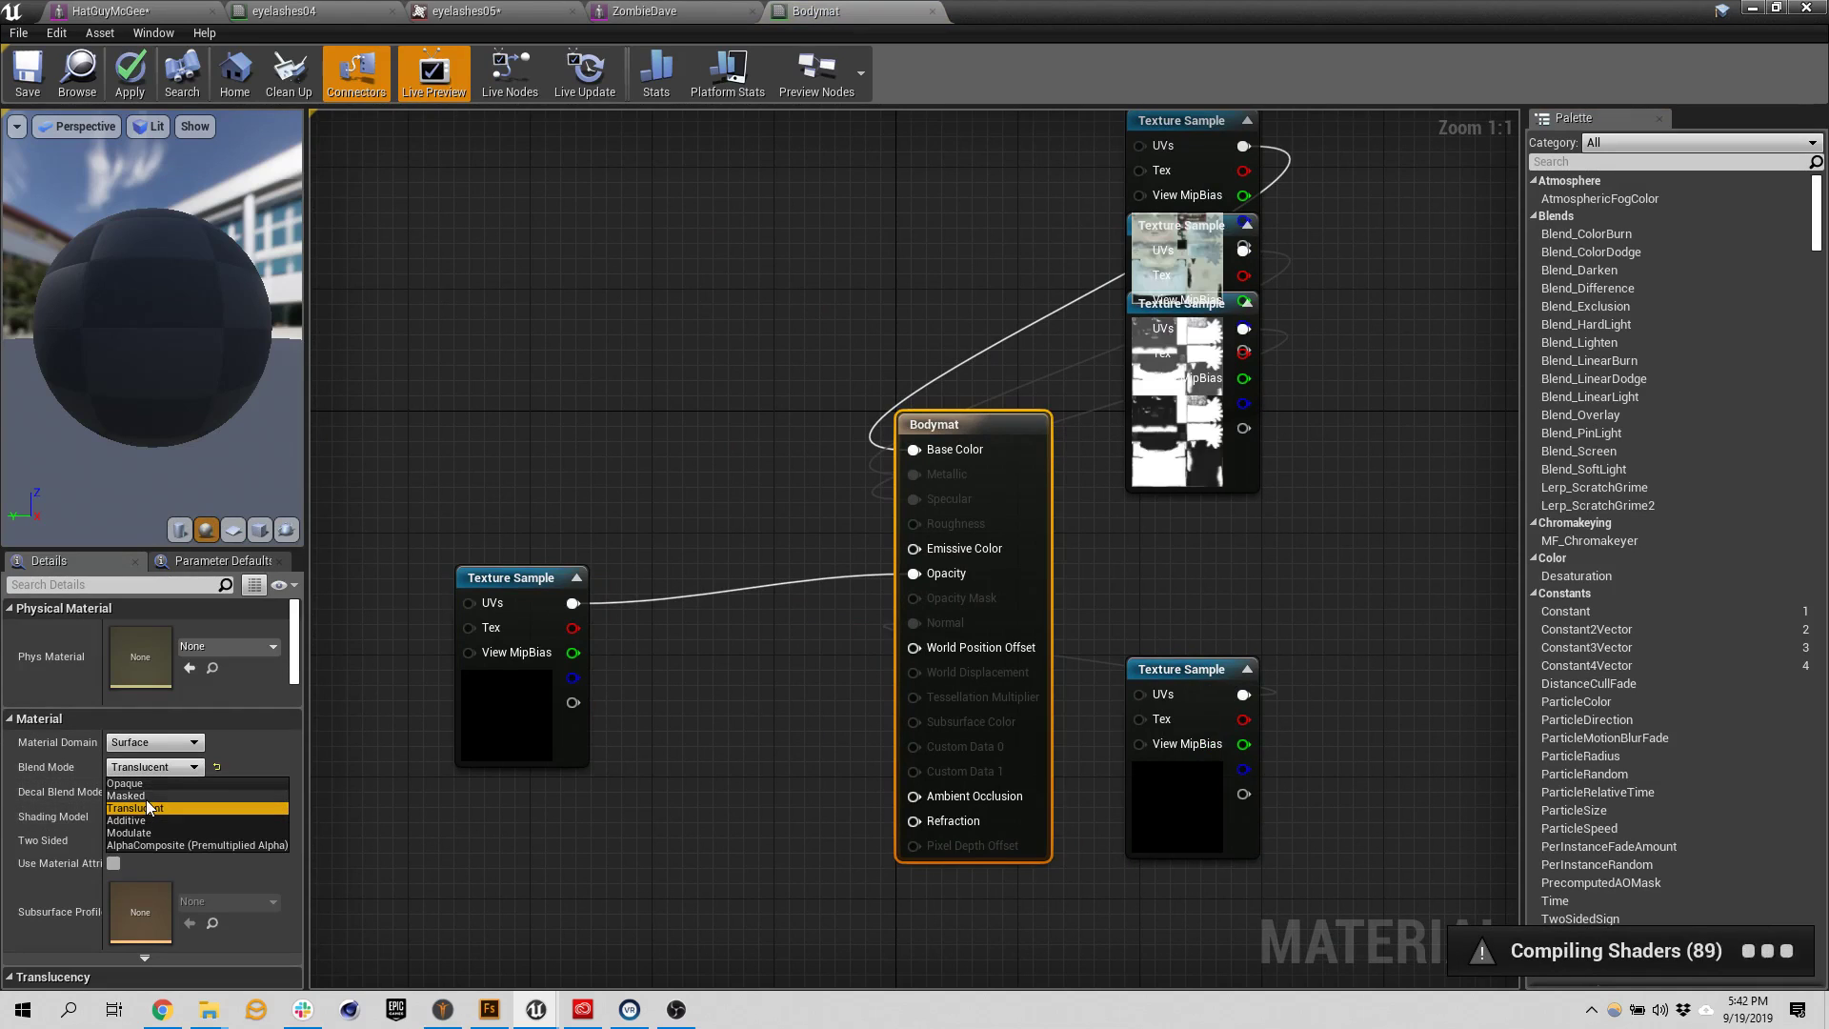
pyautogui.click(129, 795)
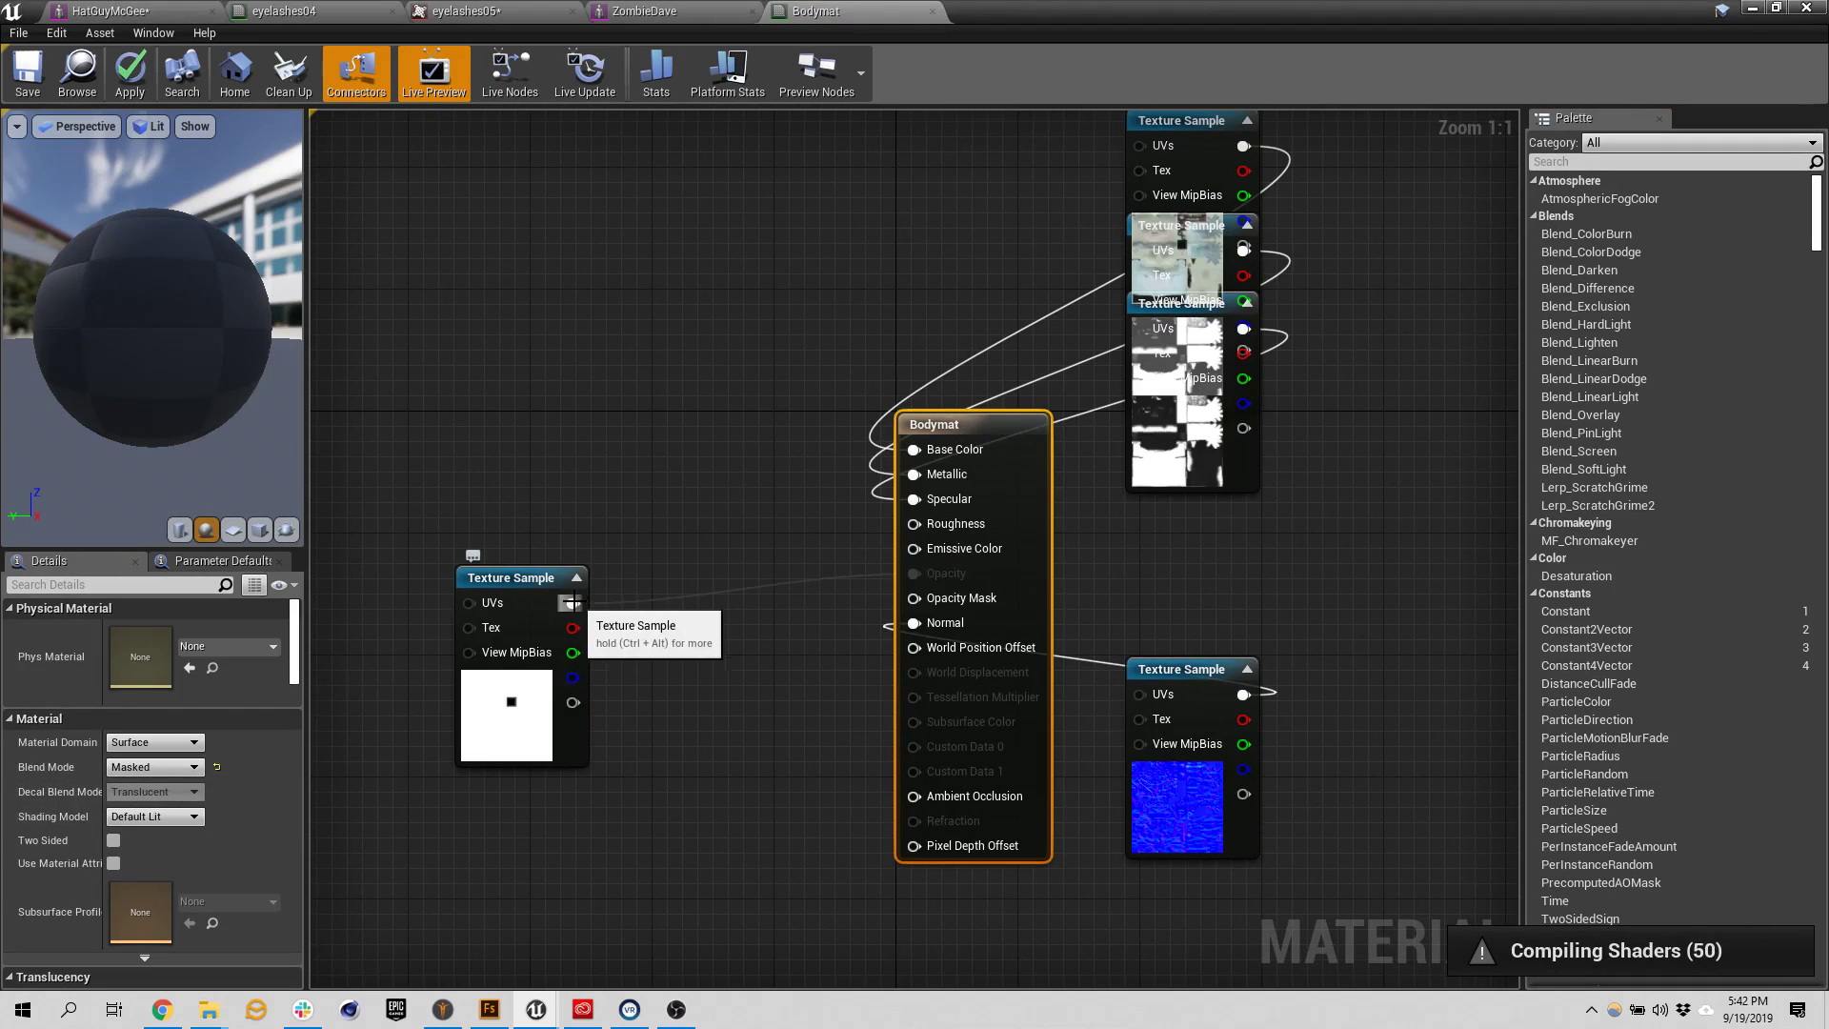
pyautogui.moveTo(570, 603); pyautogui.dragTo(991, 603)
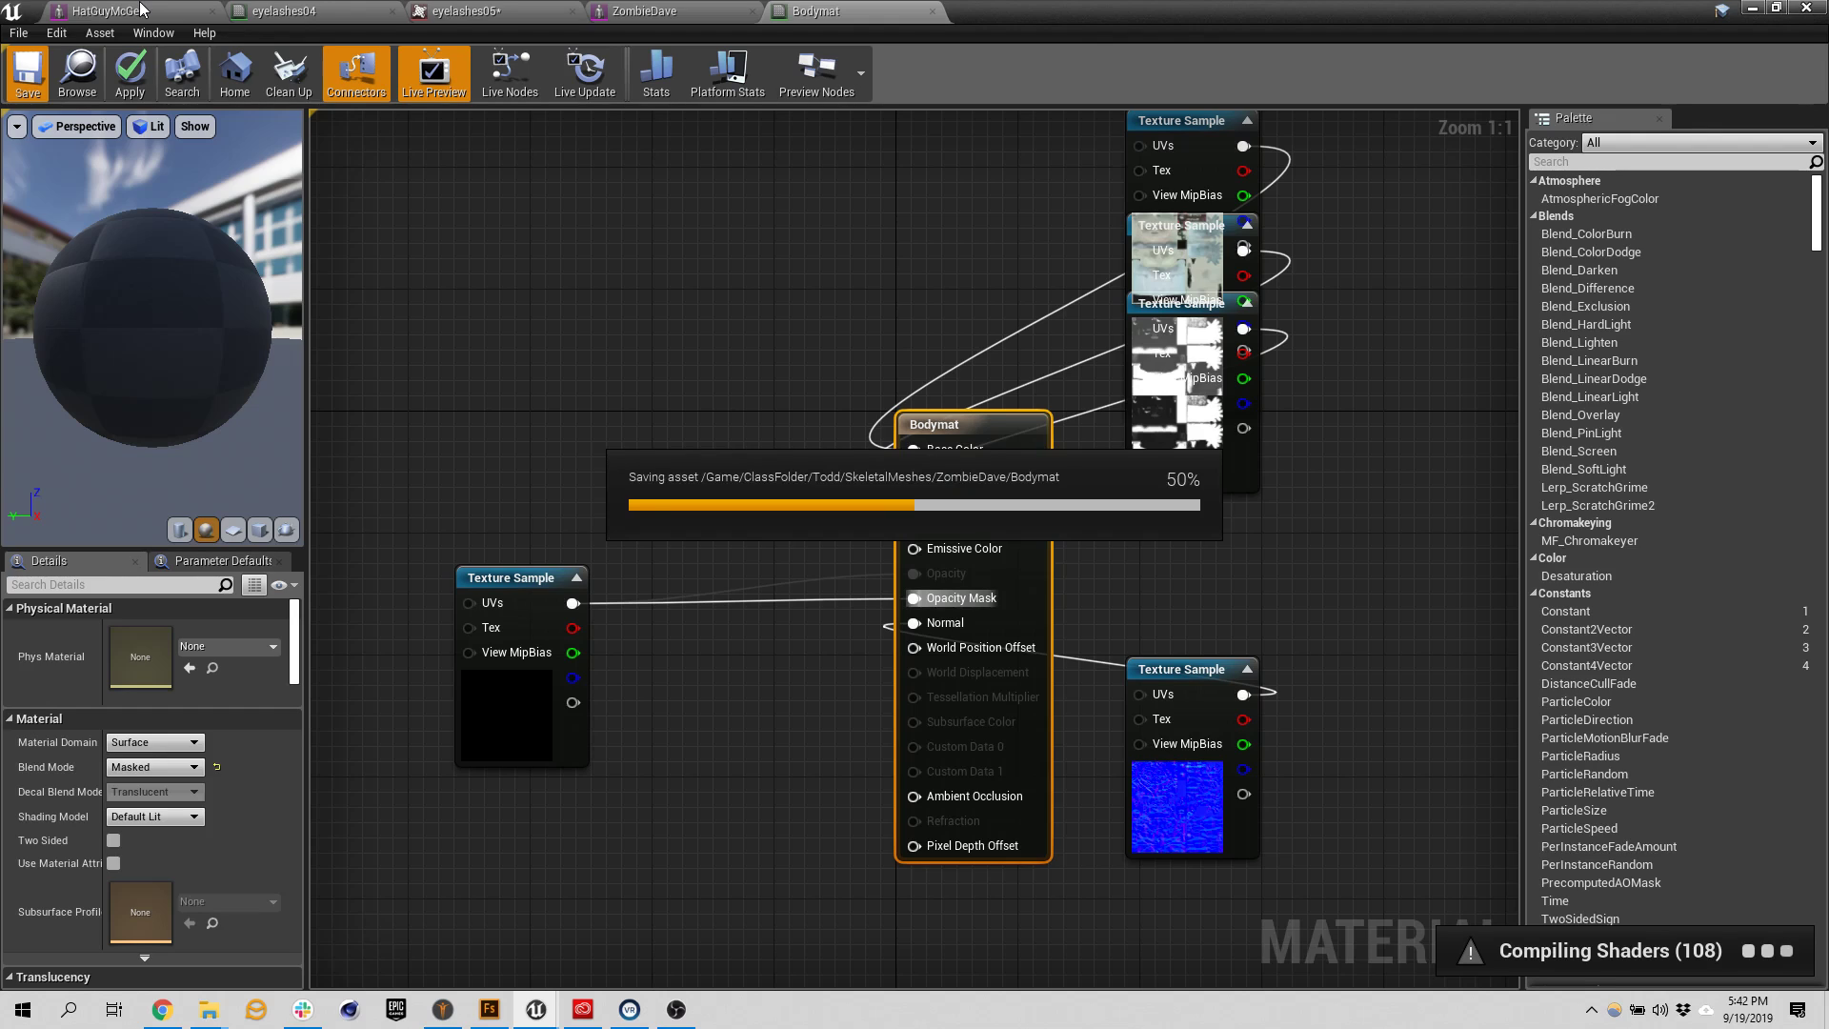
# Check the face and upper body of the ZombieDave mesh with the revised body material
pyautogui.click(140, 9)
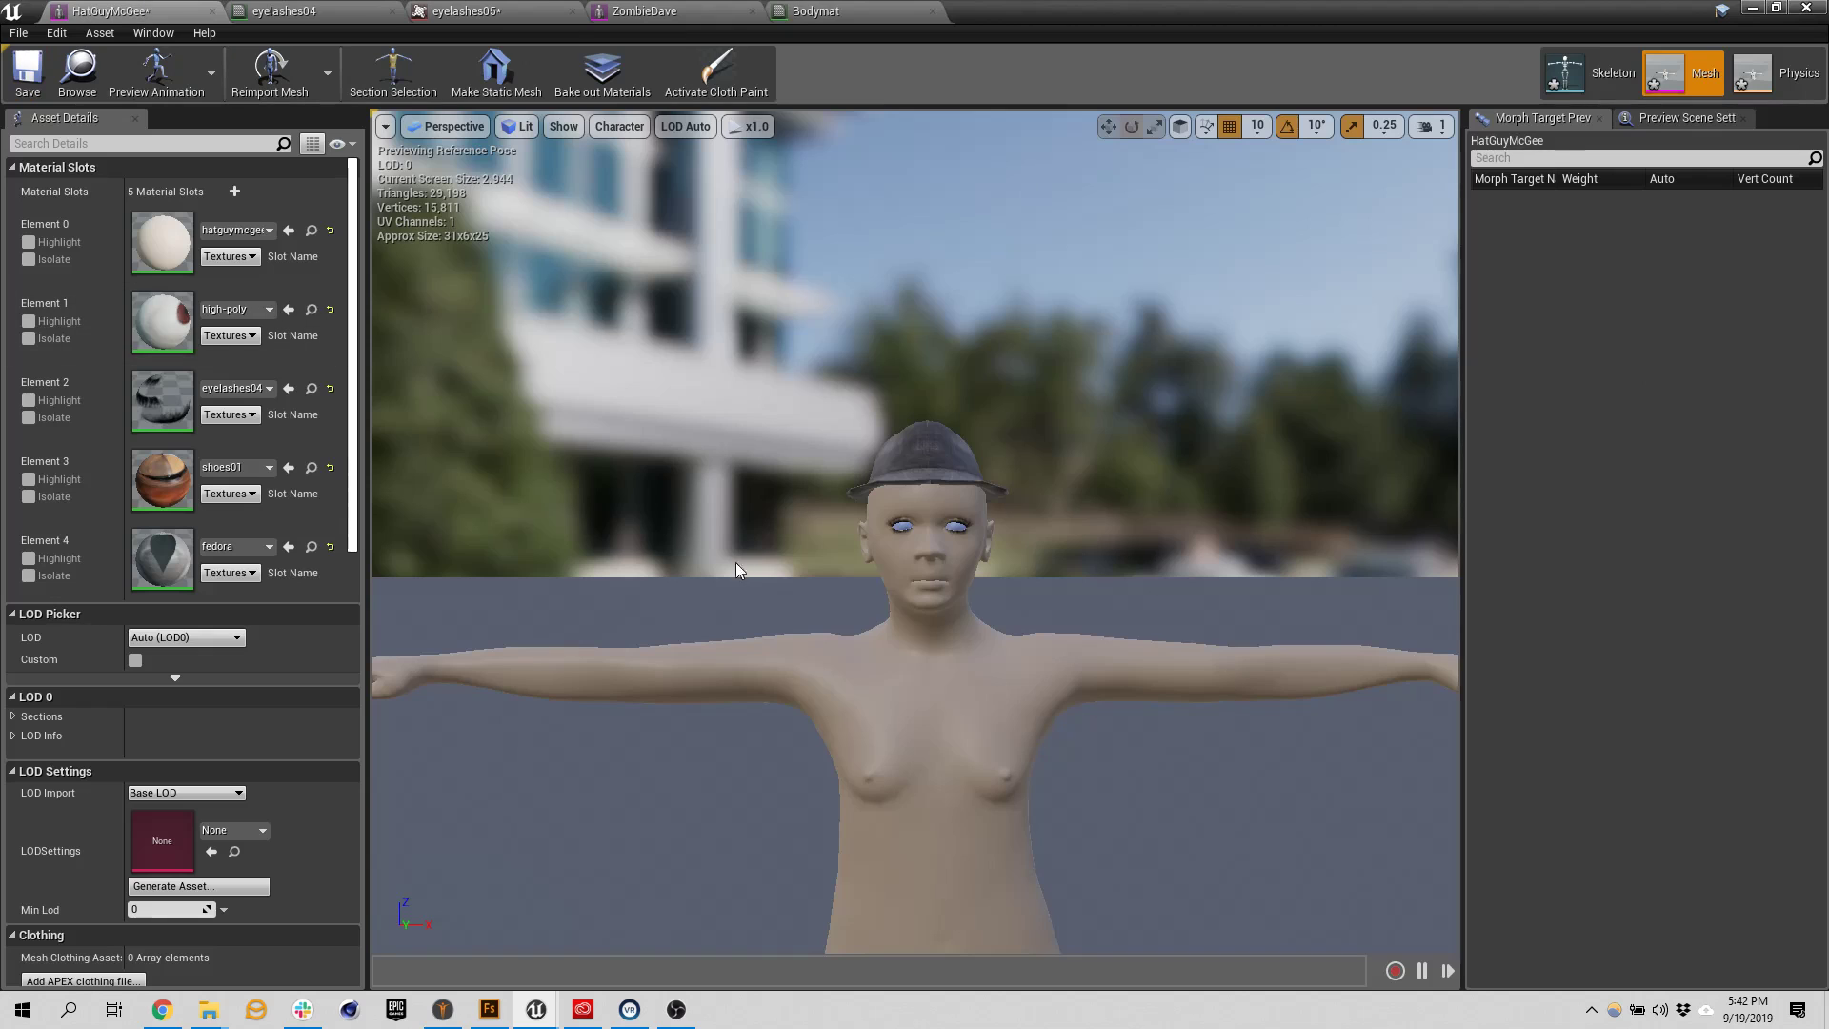
pyautogui.click(644, 10)
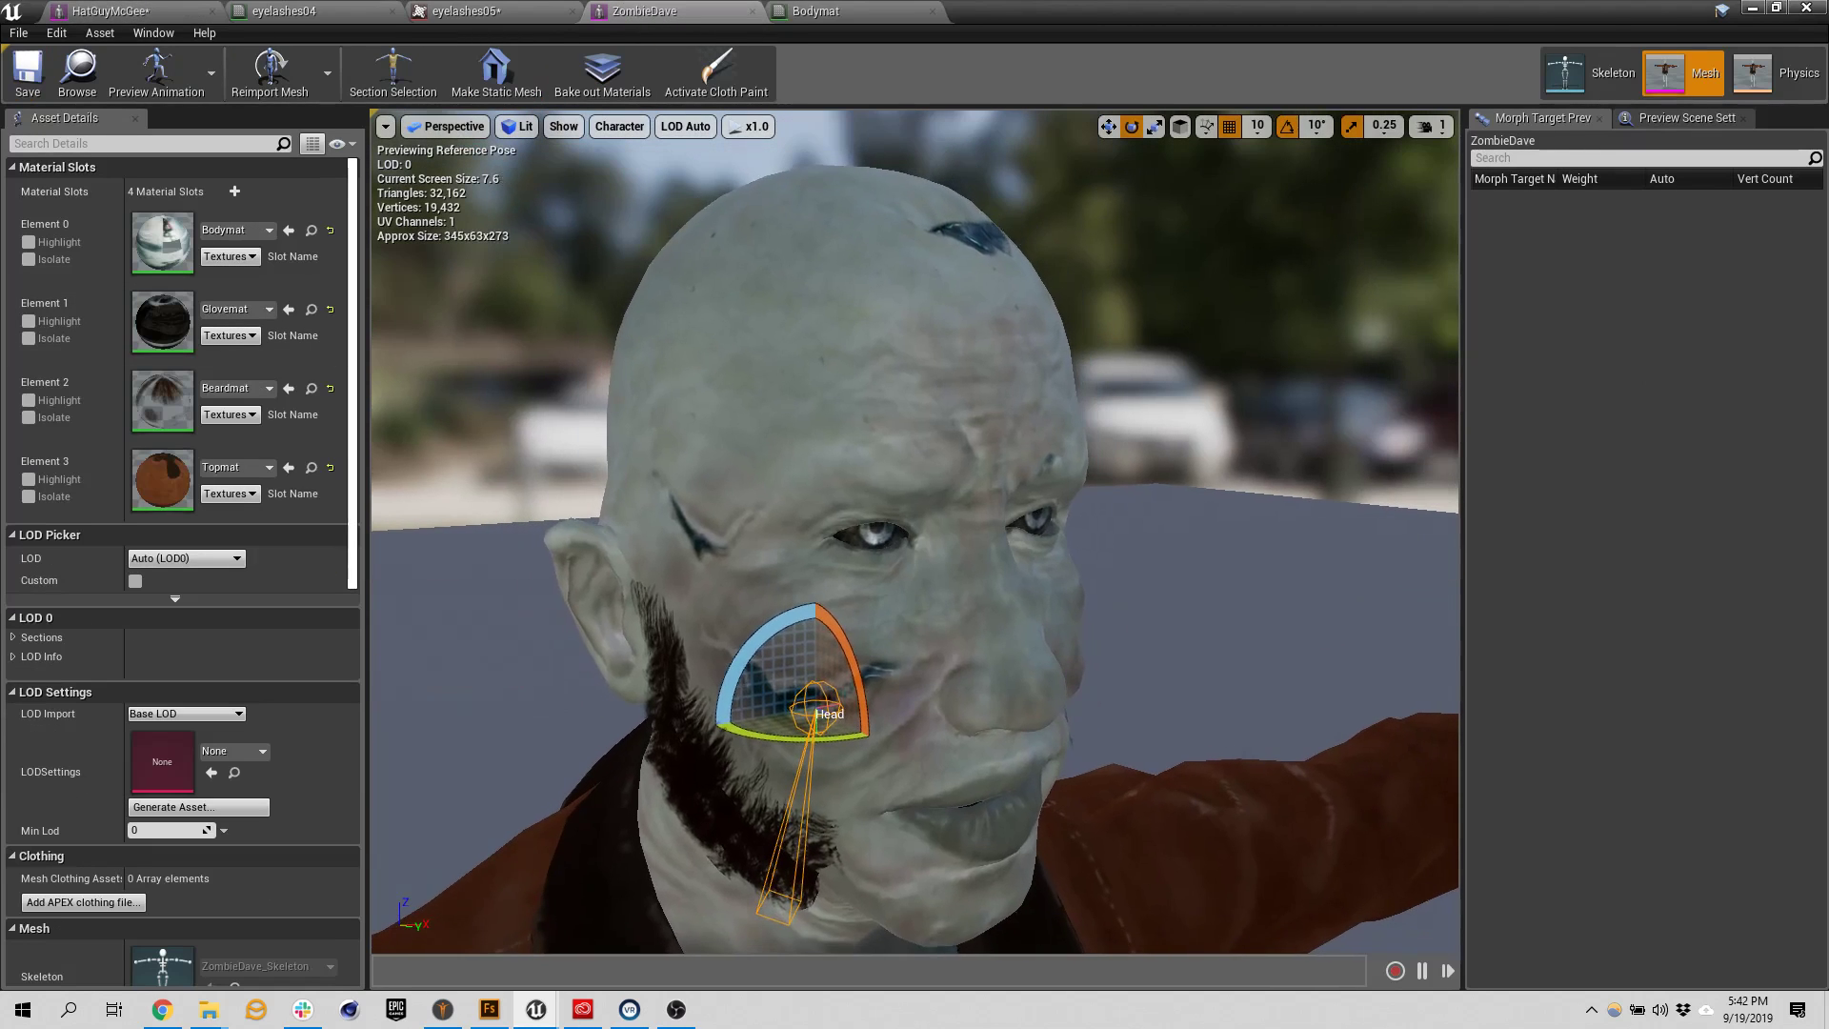
pyautogui.scroll(-5, 738, 399)
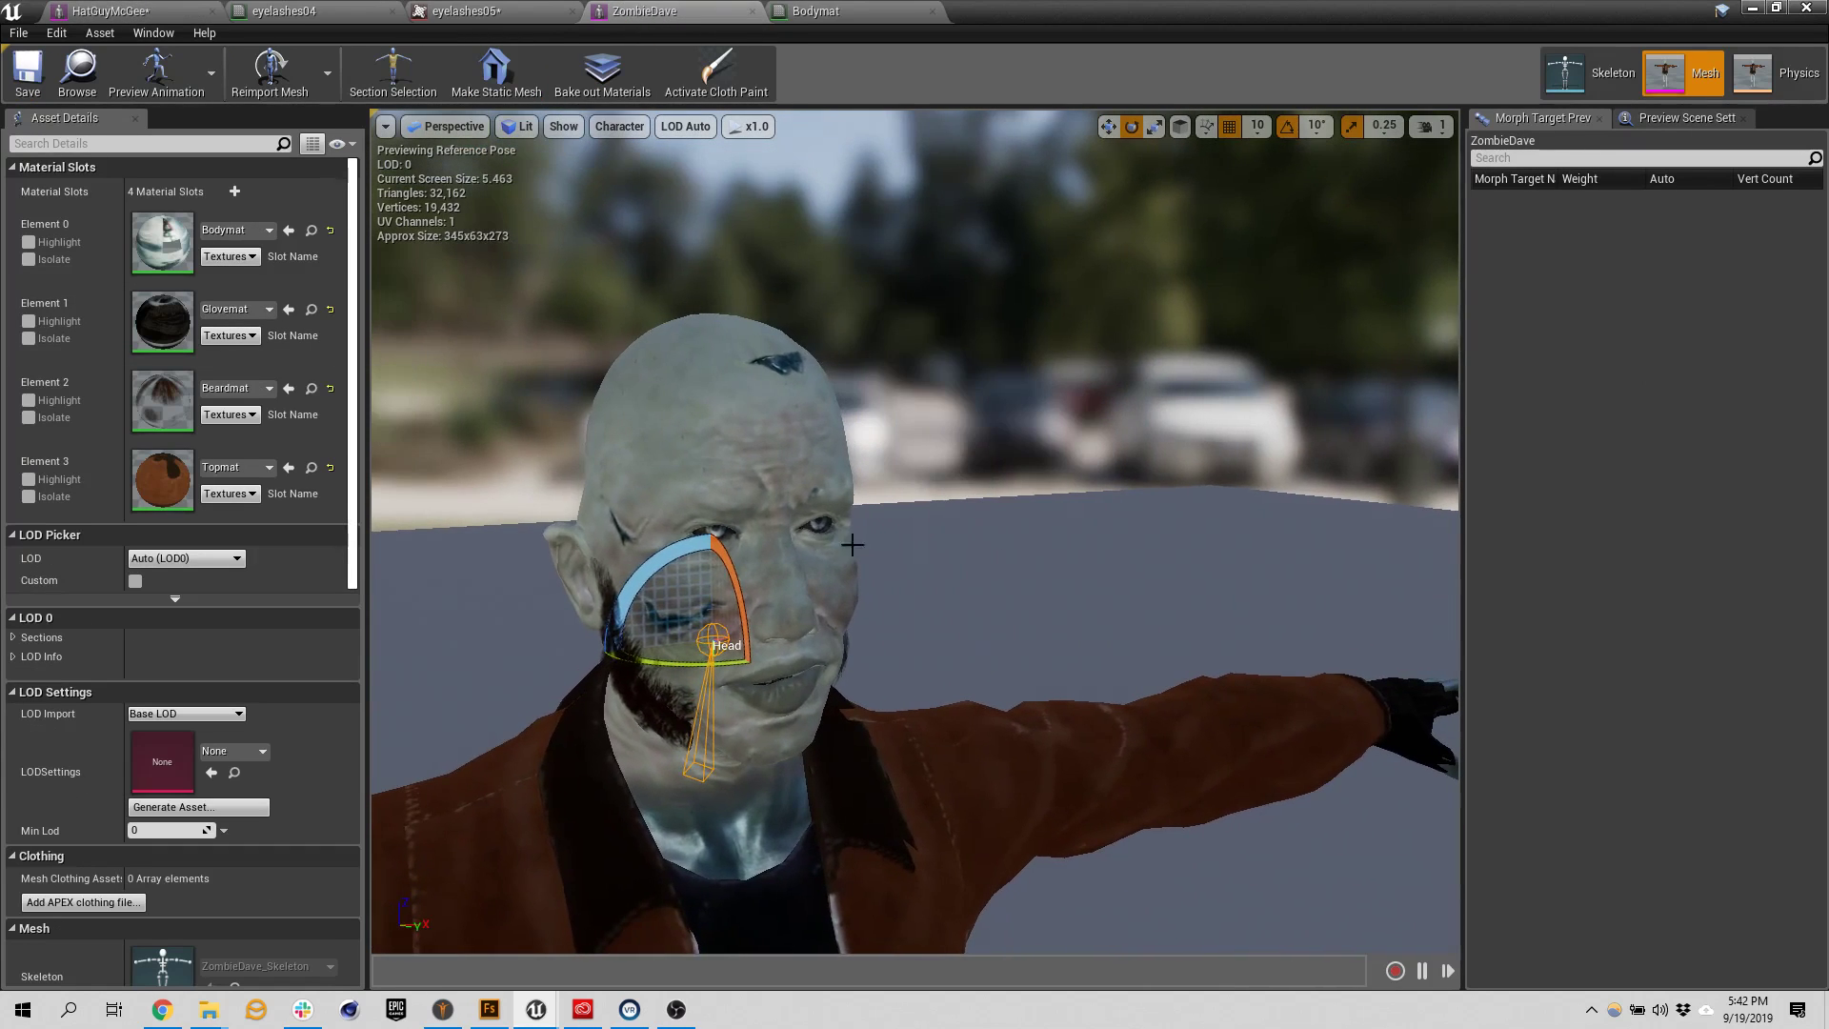
pyautogui.moveTo(852, 545); pyautogui.dragTo(1163, 535)
# Close the HatGuyMcGee, eyelashes04, eyelashes05, ZombieDave and Bodymat editors to return to the level editor
pyautogui.click(112, 11)
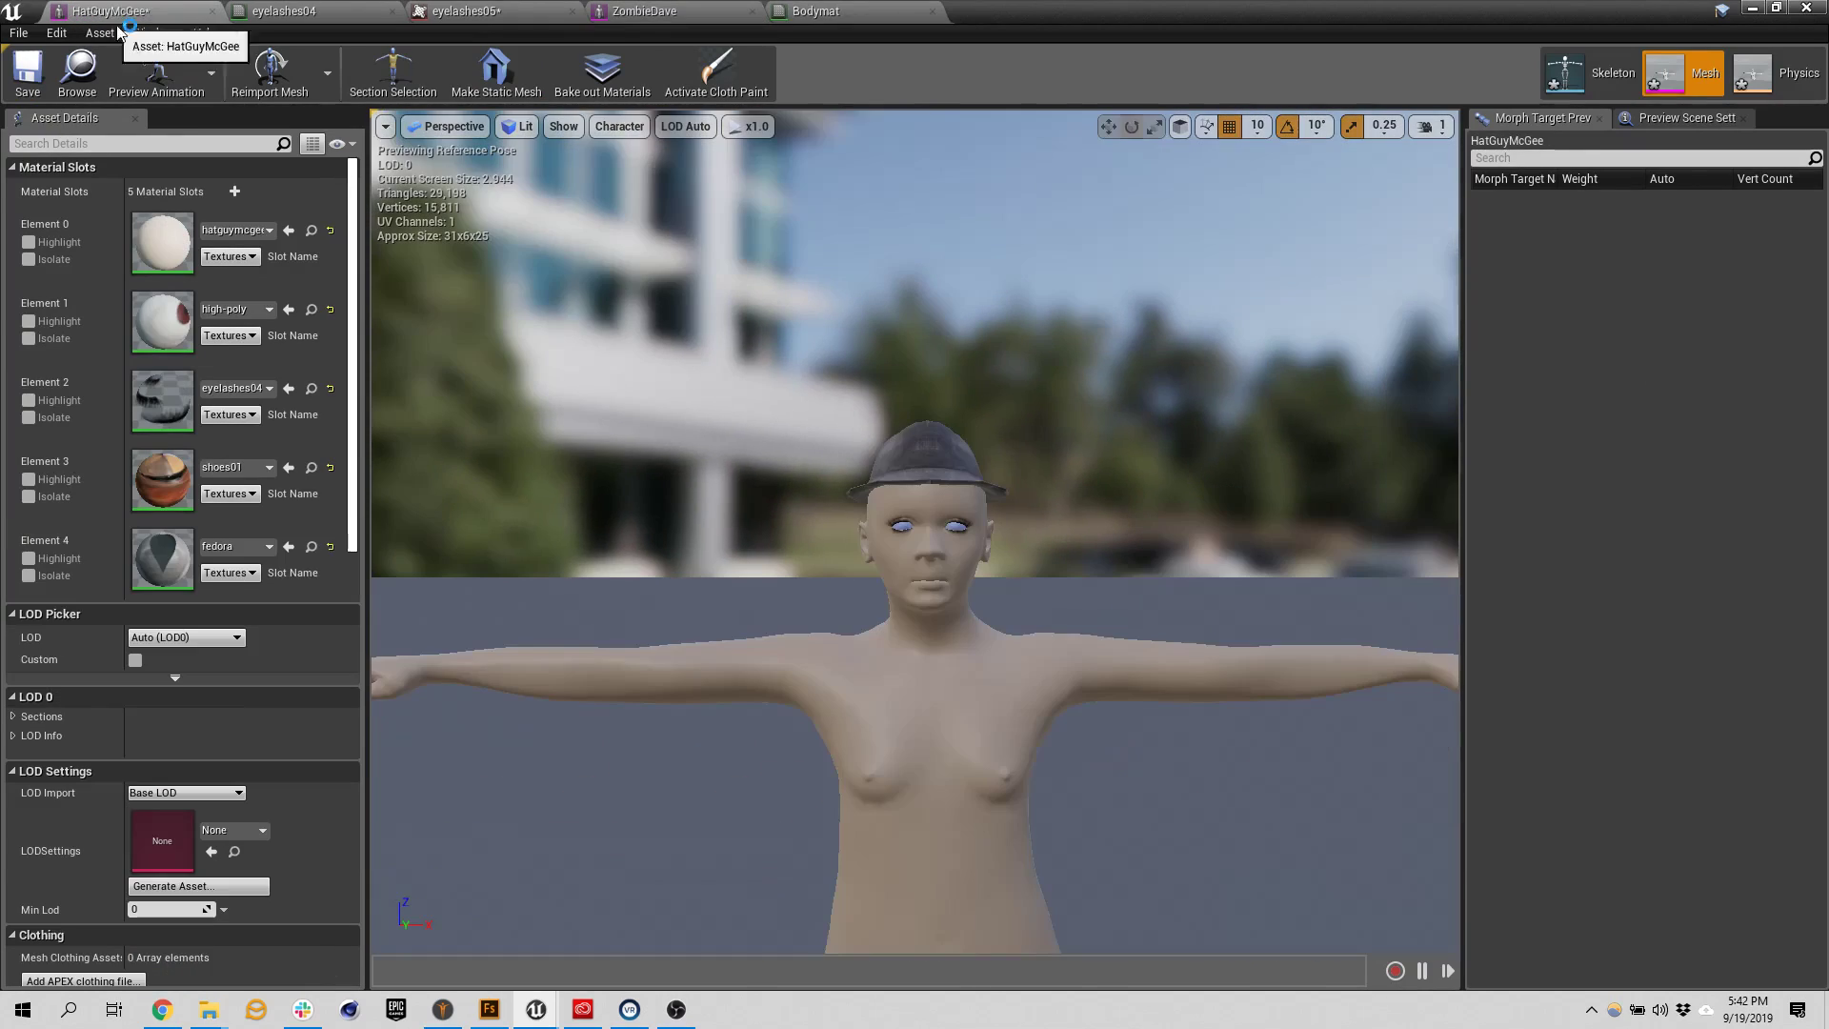
pyautogui.moveTo(1057, 6); pyautogui.dragTo(1191, 0)
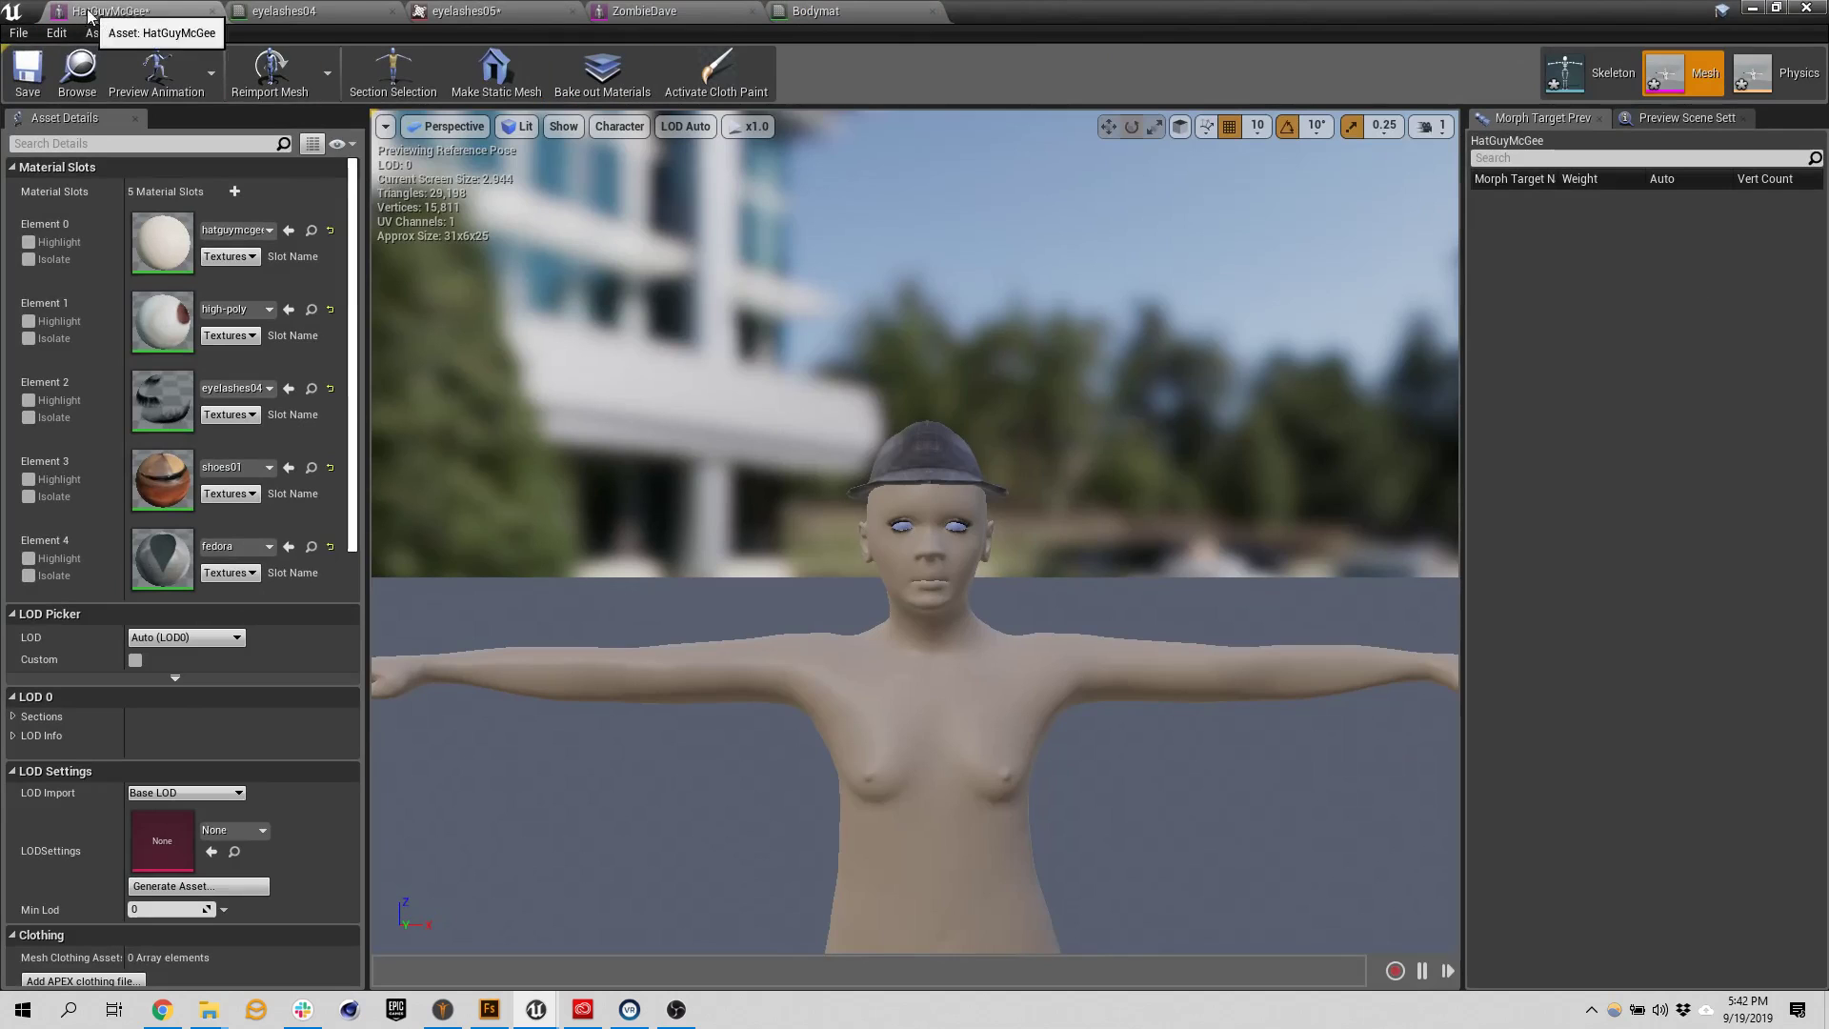
pyautogui.click(212, 12)
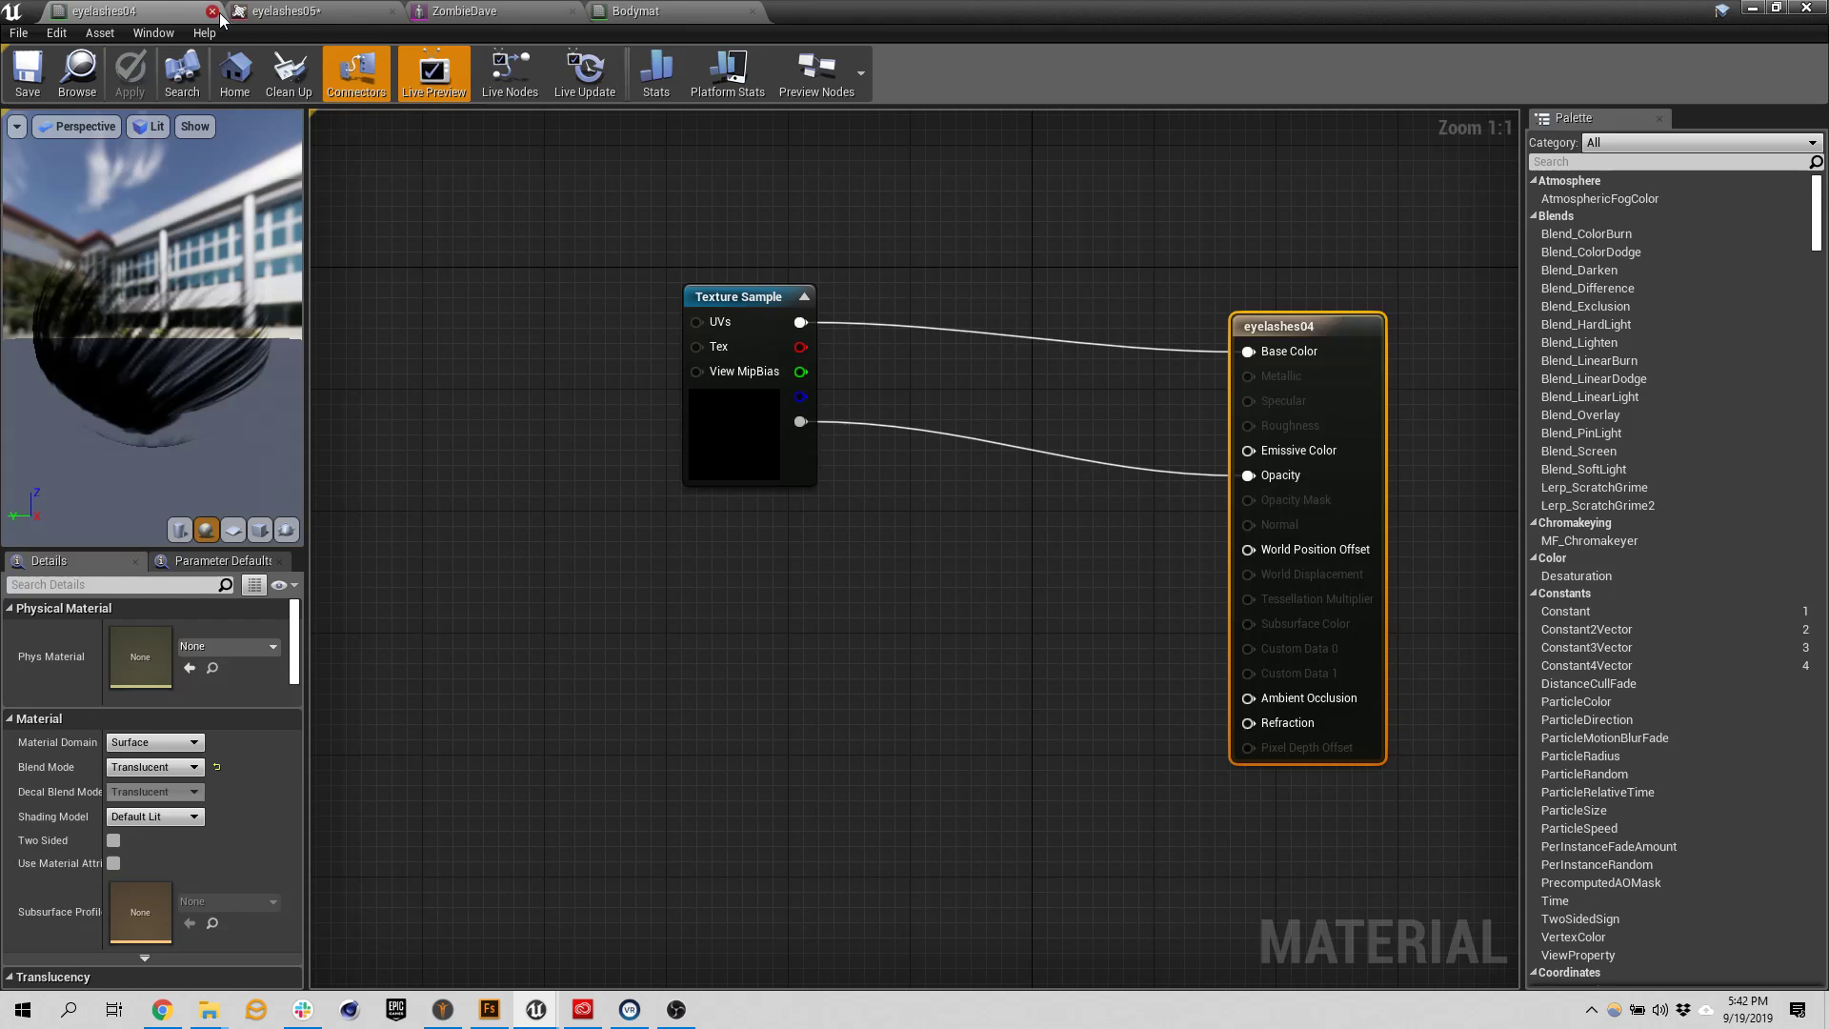
pyautogui.click(212, 11)
pyautogui.click(212, 11)
pyautogui.click(213, 12)
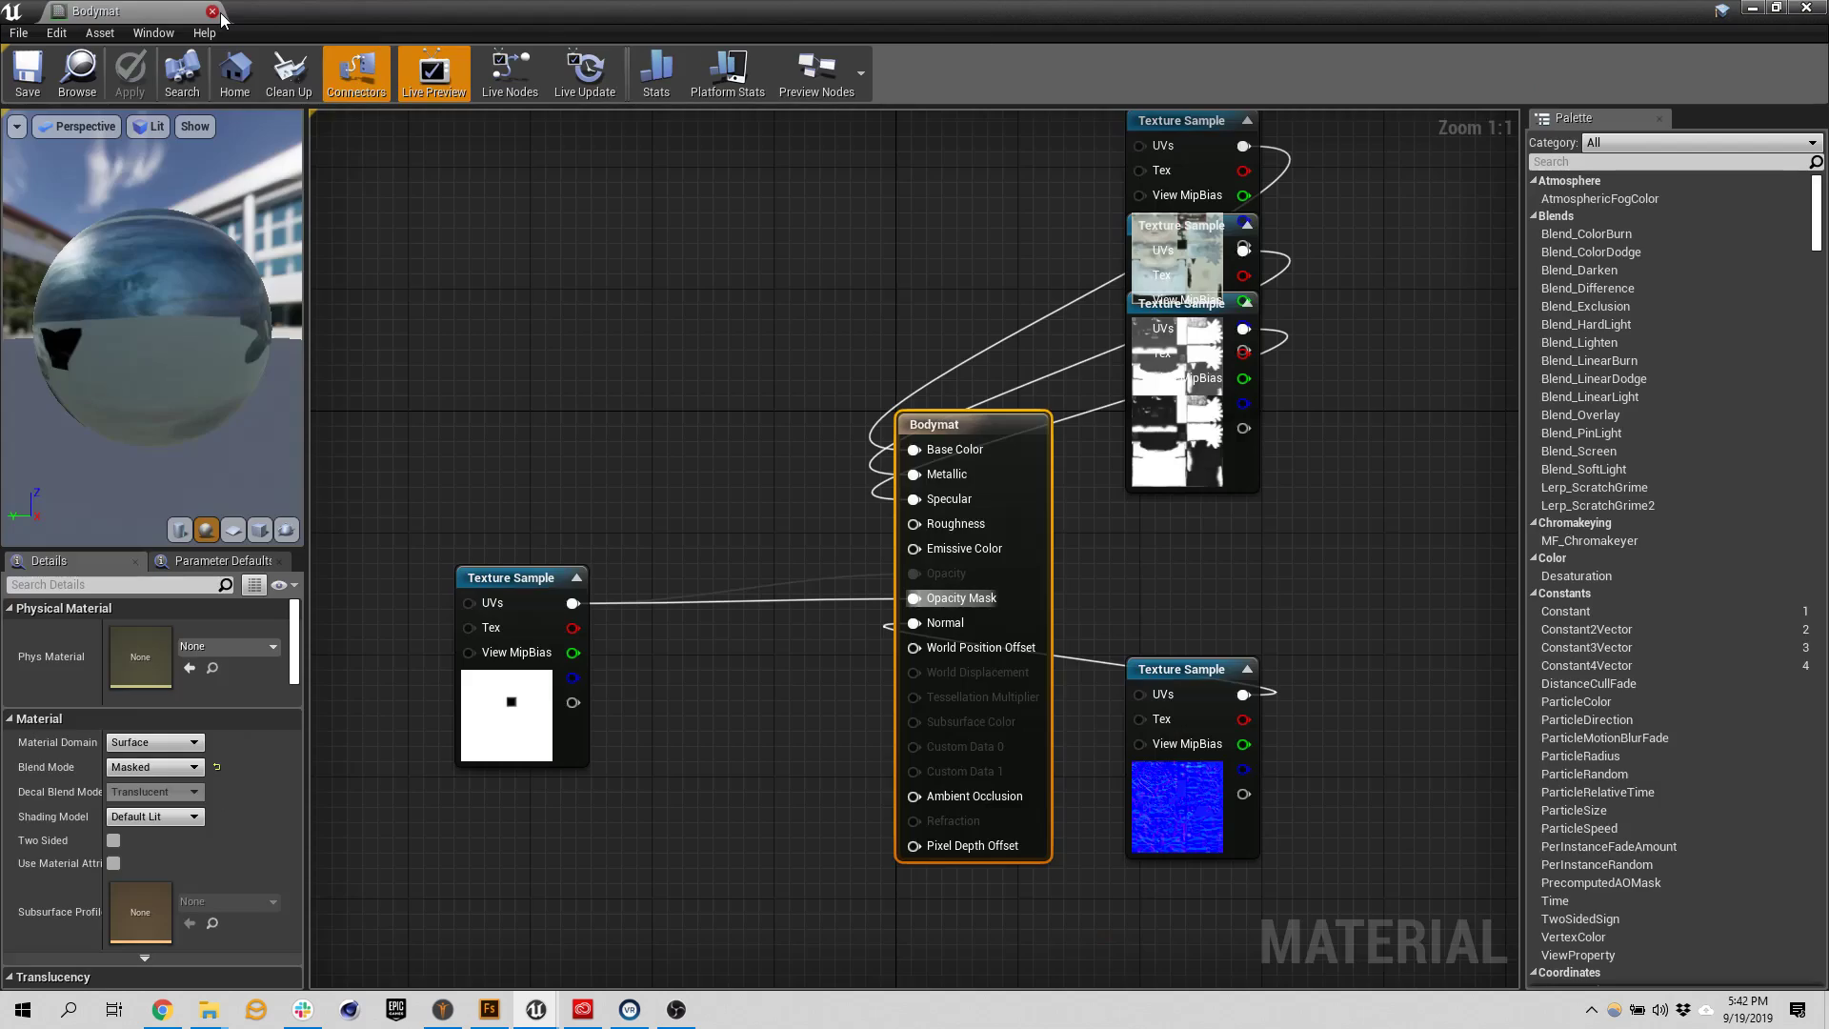
pyautogui.click(212, 11)
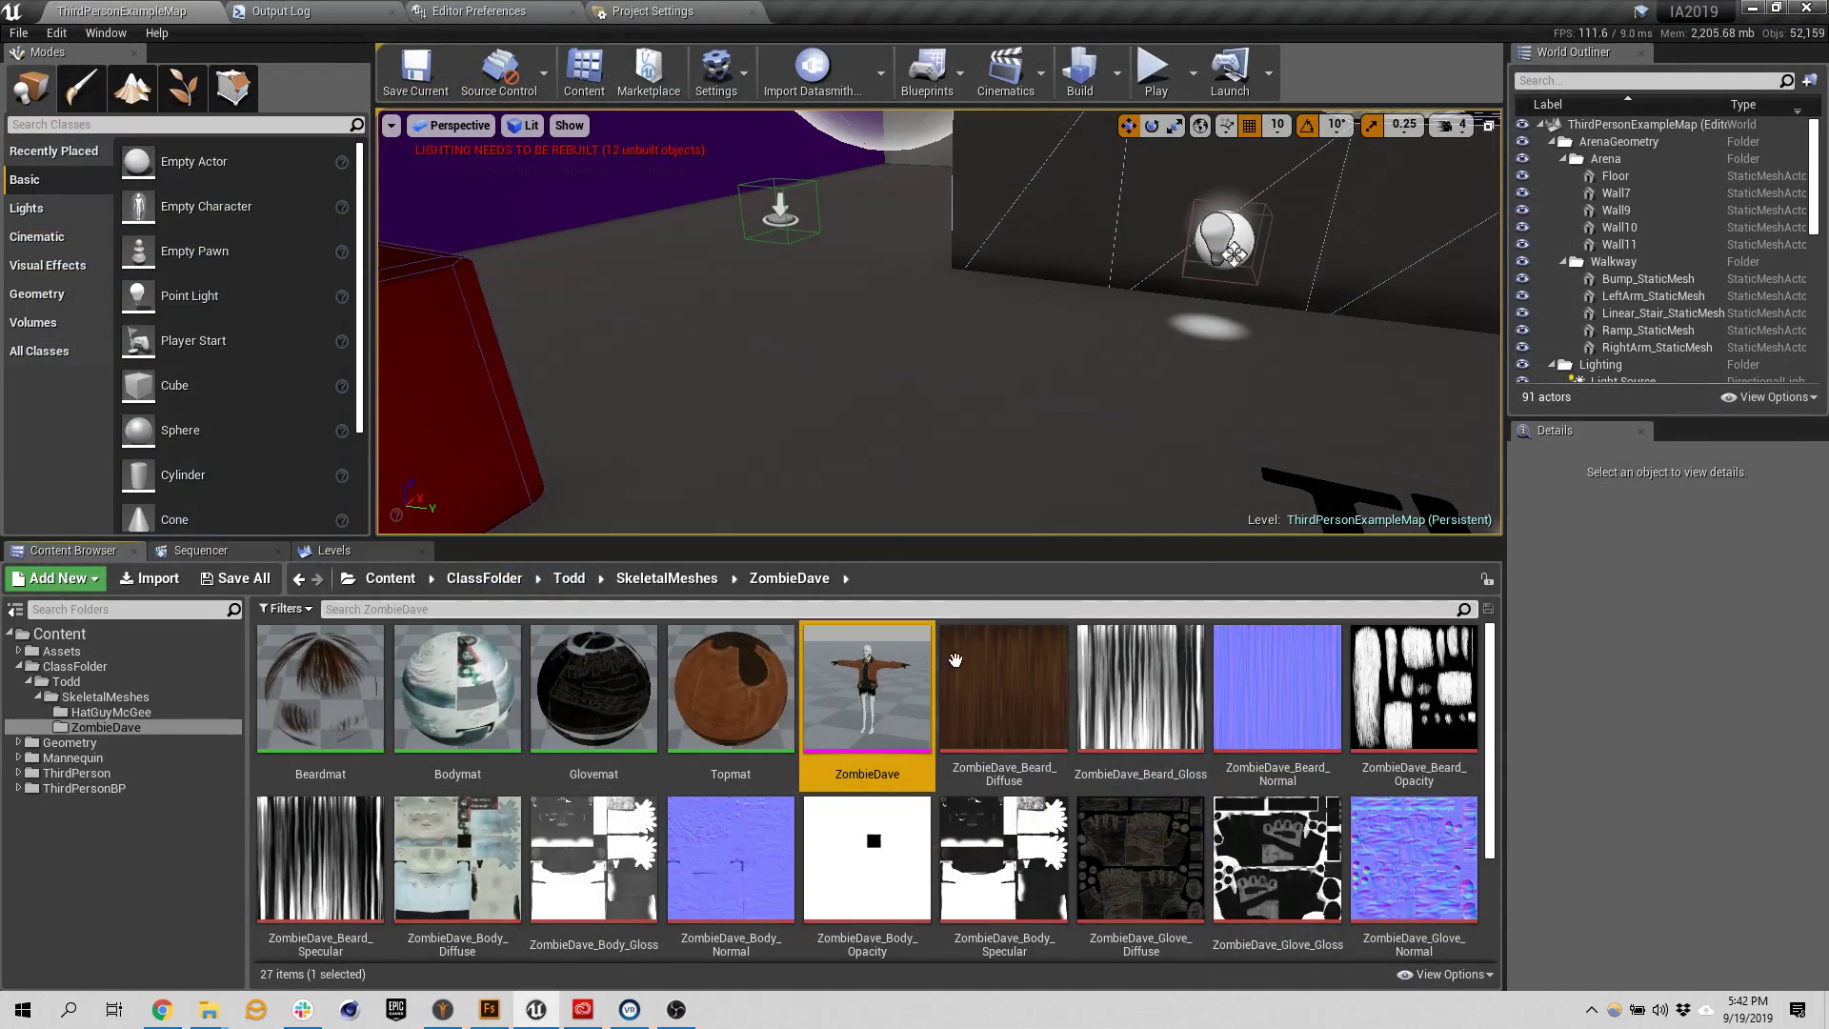
pyautogui.click(158, 581)
pyautogui.click(251, 162)
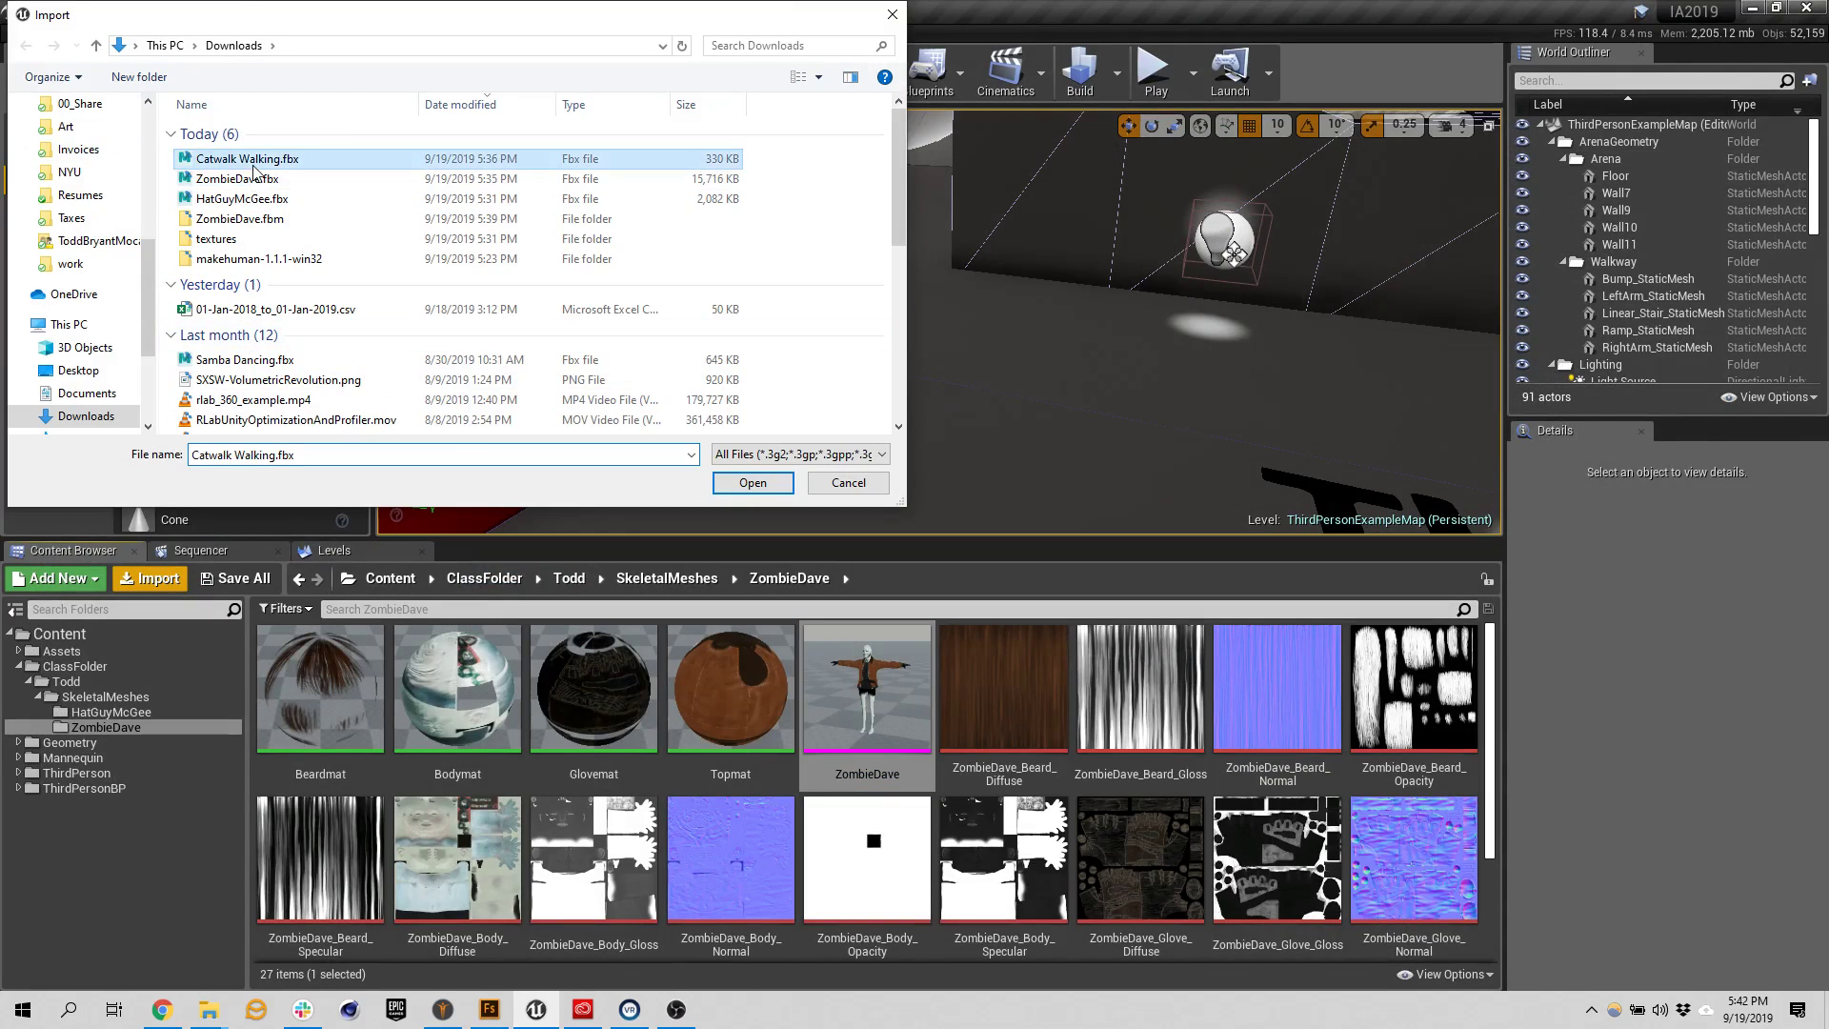
pyautogui.click(753, 483)
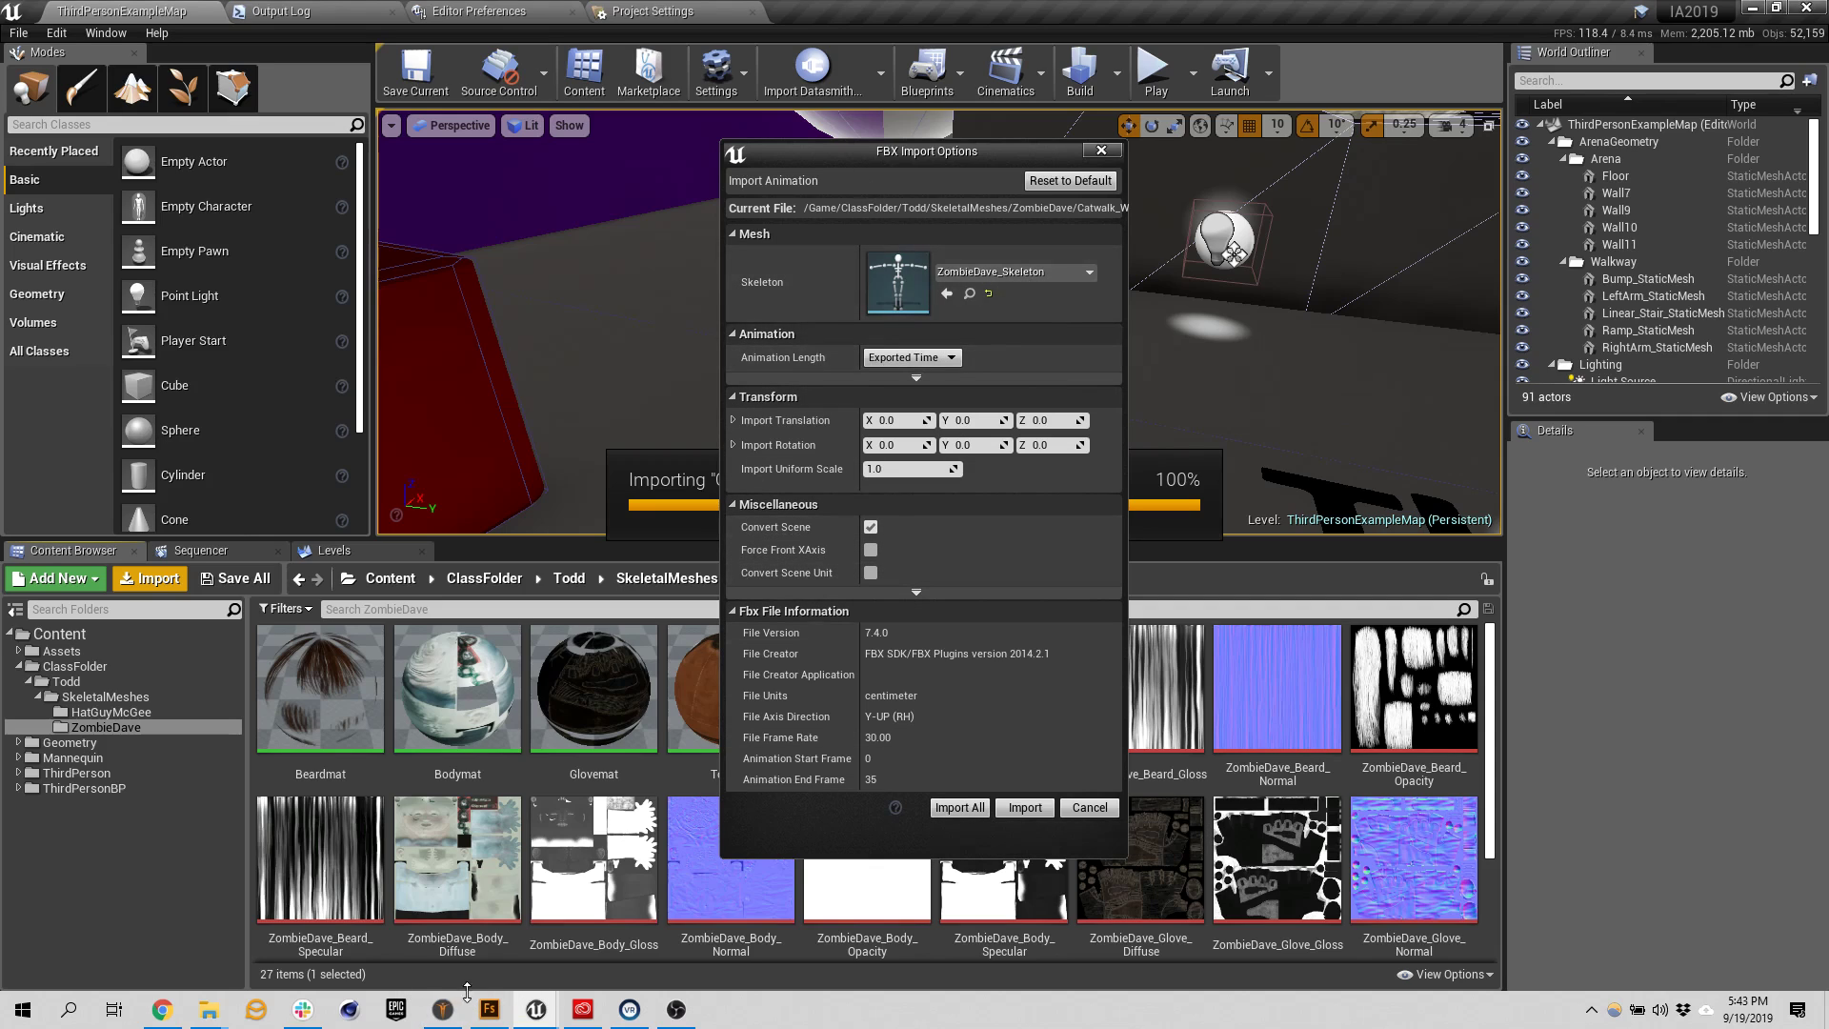
# Download the Catwalk Walking animation from Mixamo in the browser with Skin set to With Skin, and dismiss Unreal's pending animation import
pyautogui.click(179, 1009)
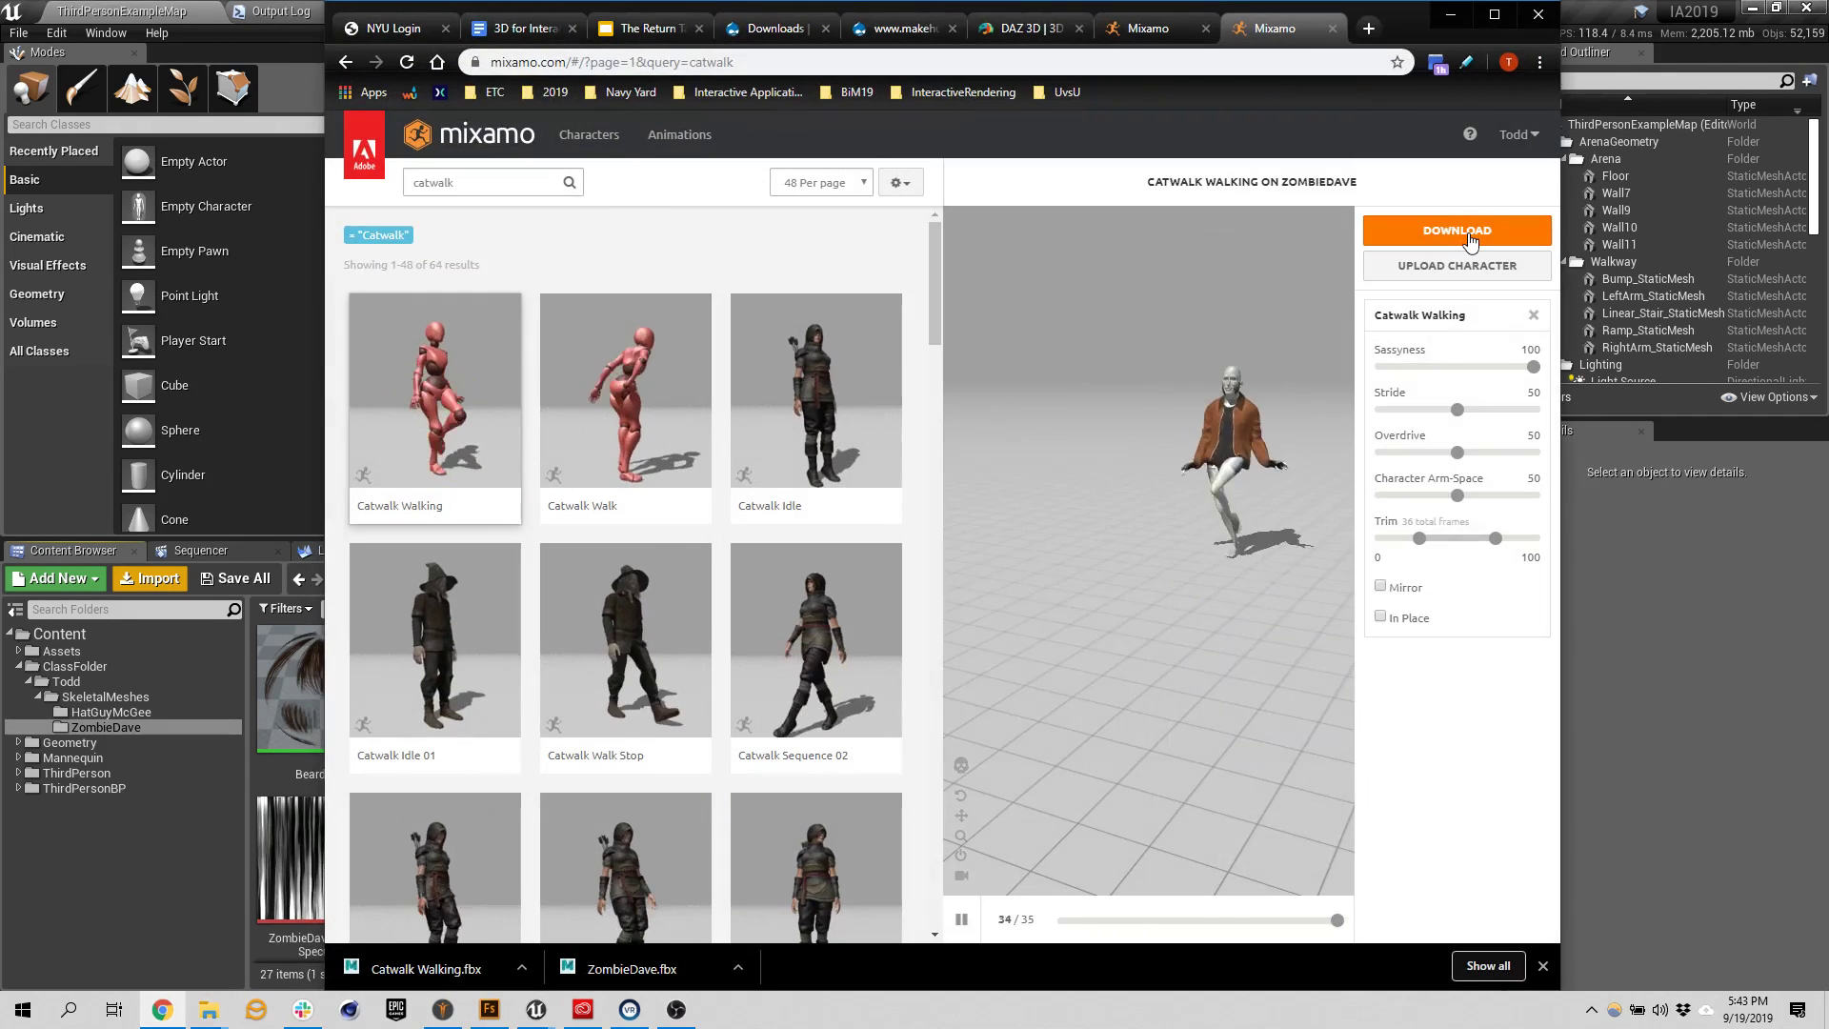
pyautogui.click(1470, 238)
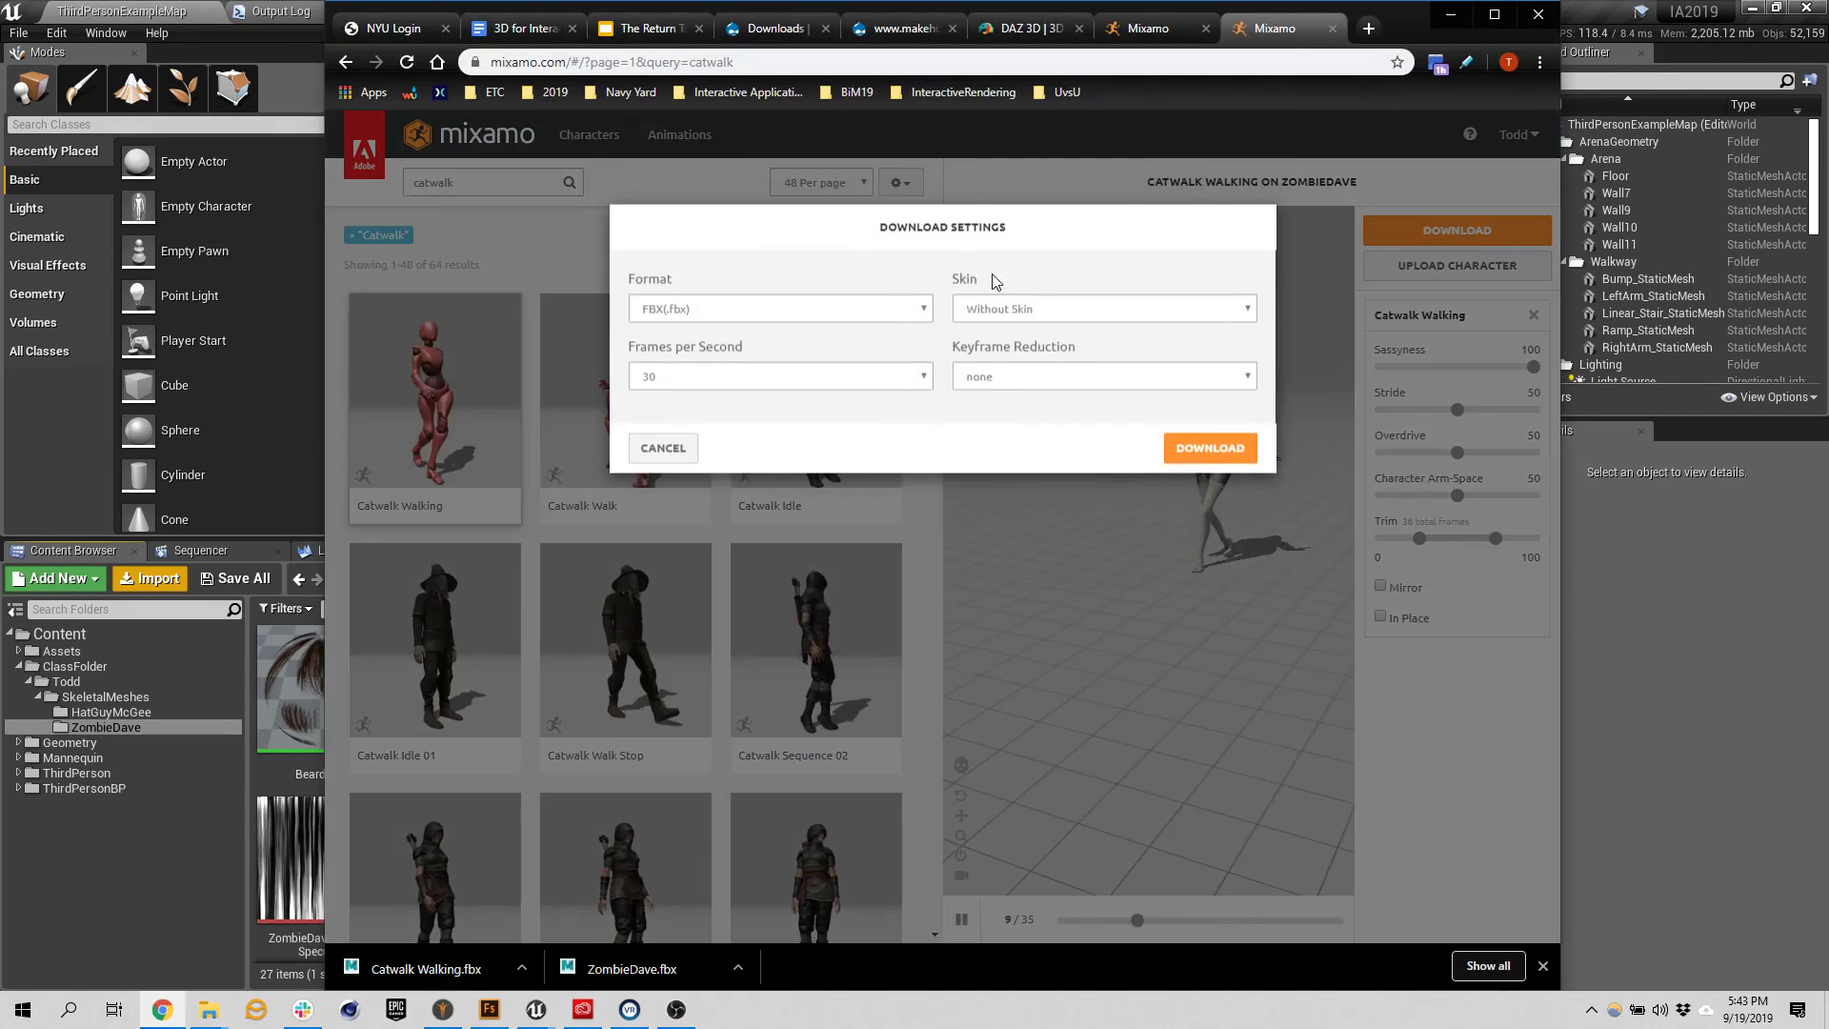
pyautogui.click(1022, 313)
pyautogui.click(991, 346)
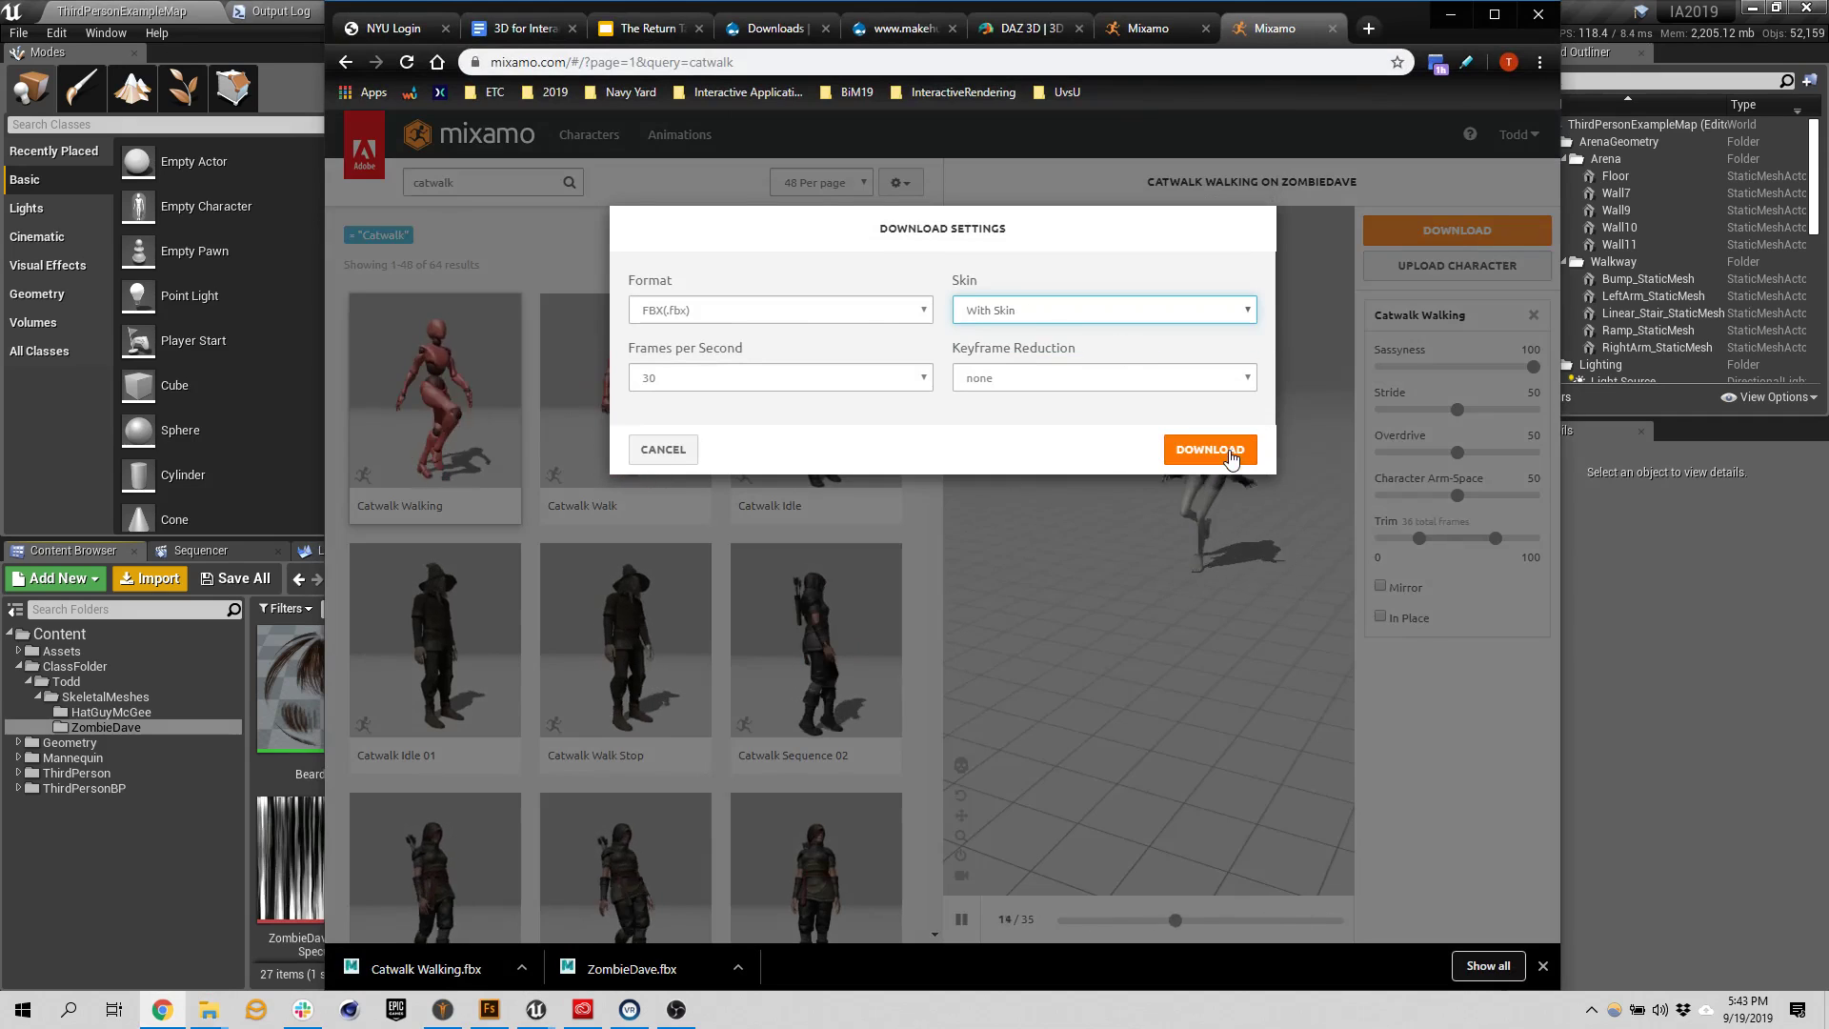
pyautogui.click(1230, 454)
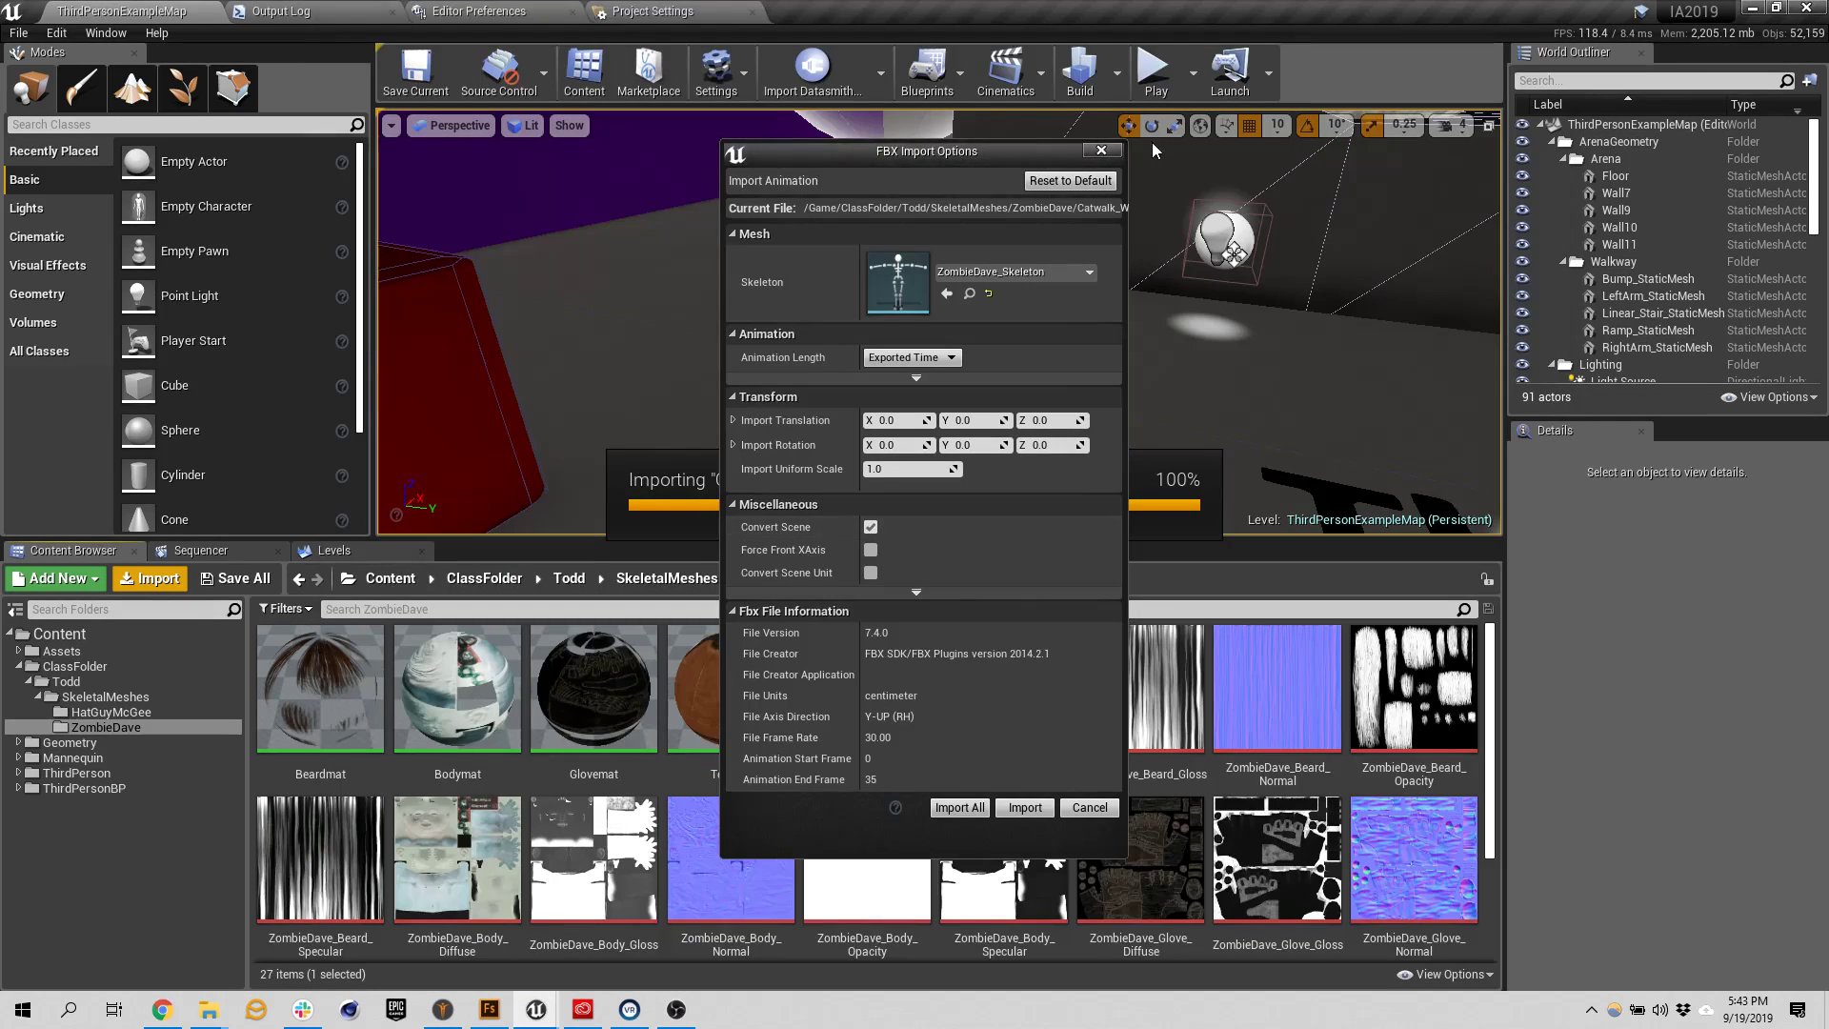
pyautogui.press('Return')
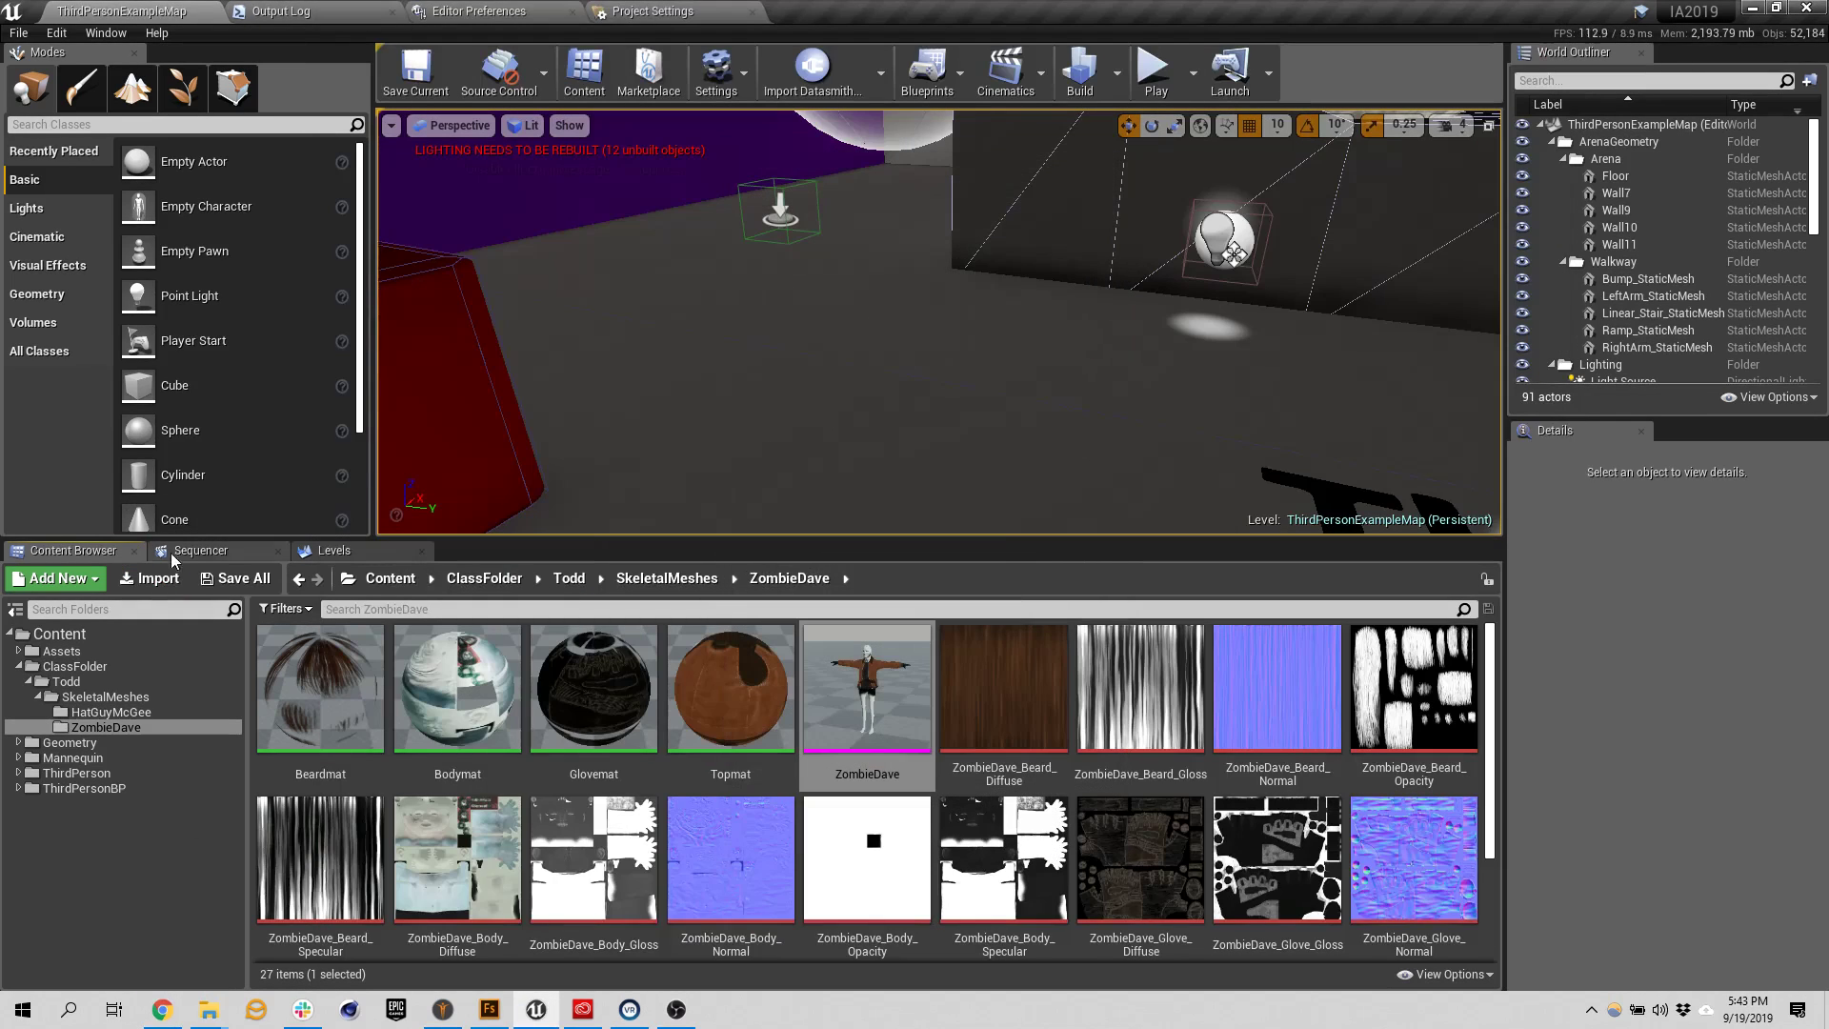
# Import Catwalk Walking (1).fbx into the ZombieDave folder as animation only, with Import Mesh off and ZombieDave_Skeleton as the skeleton
pyautogui.click(158, 578)
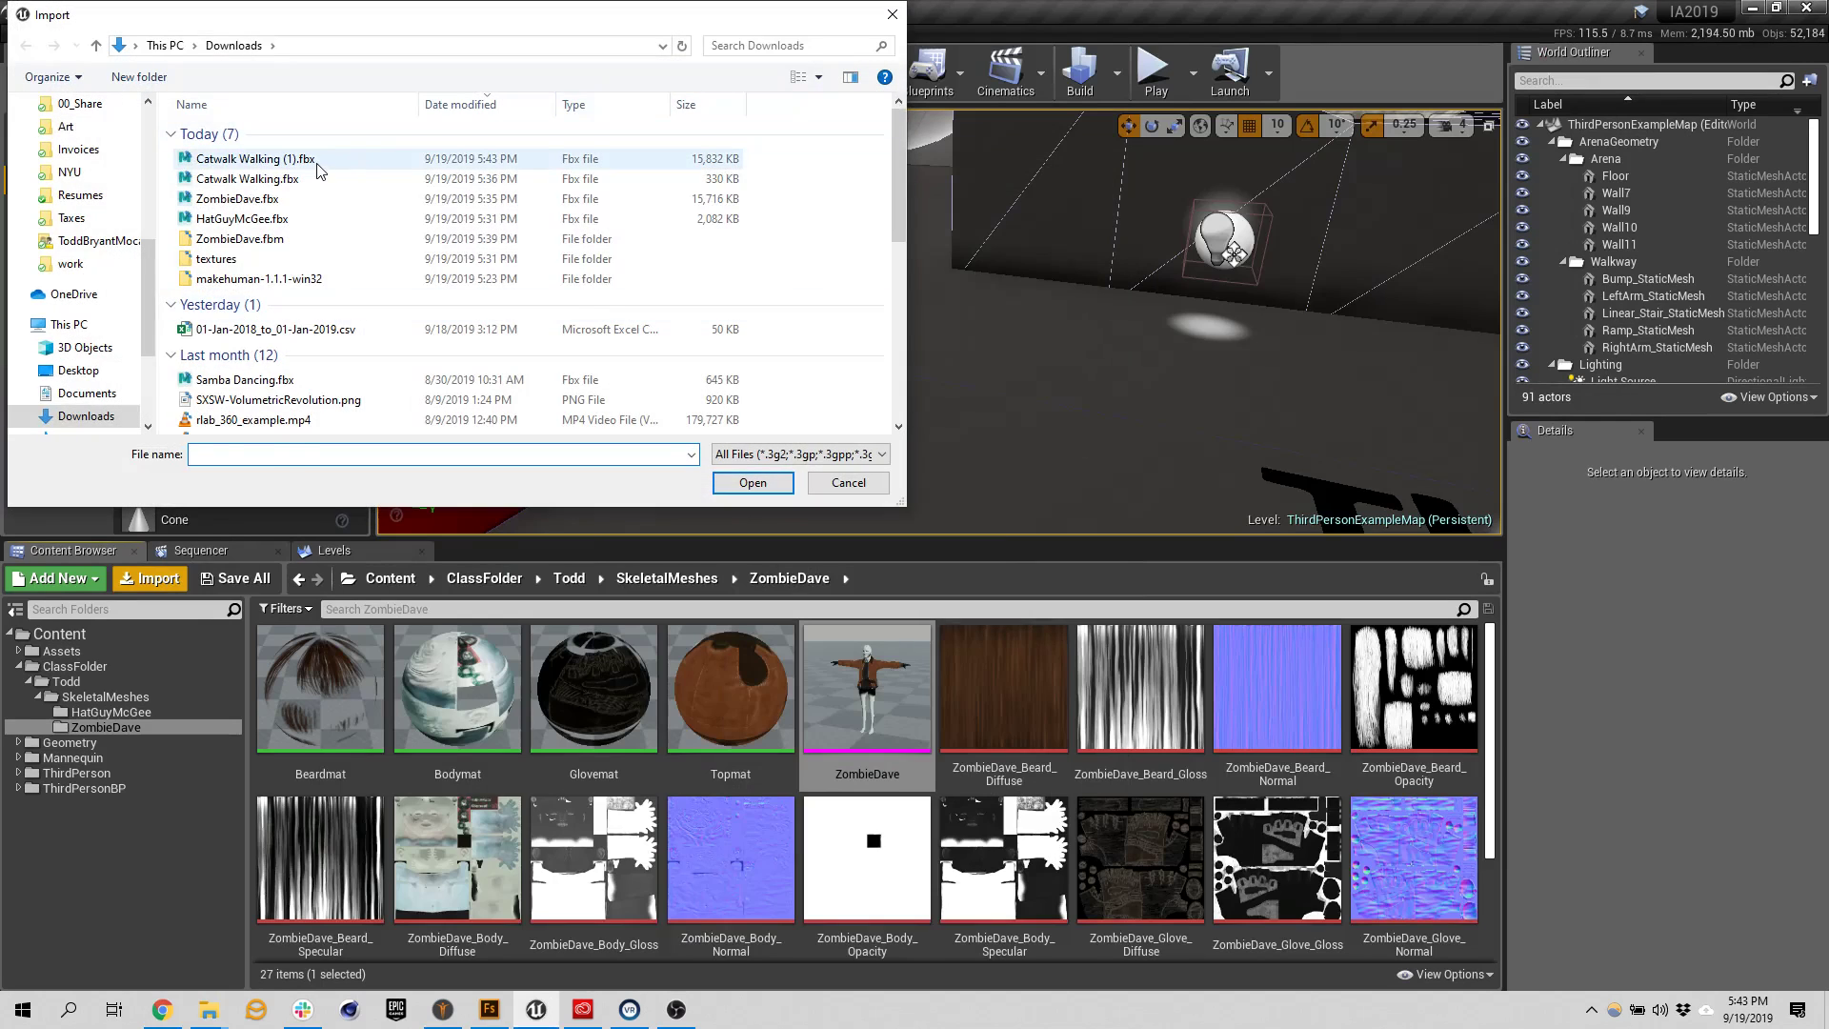
pyautogui.click(255, 158)
pyautogui.click(750, 483)
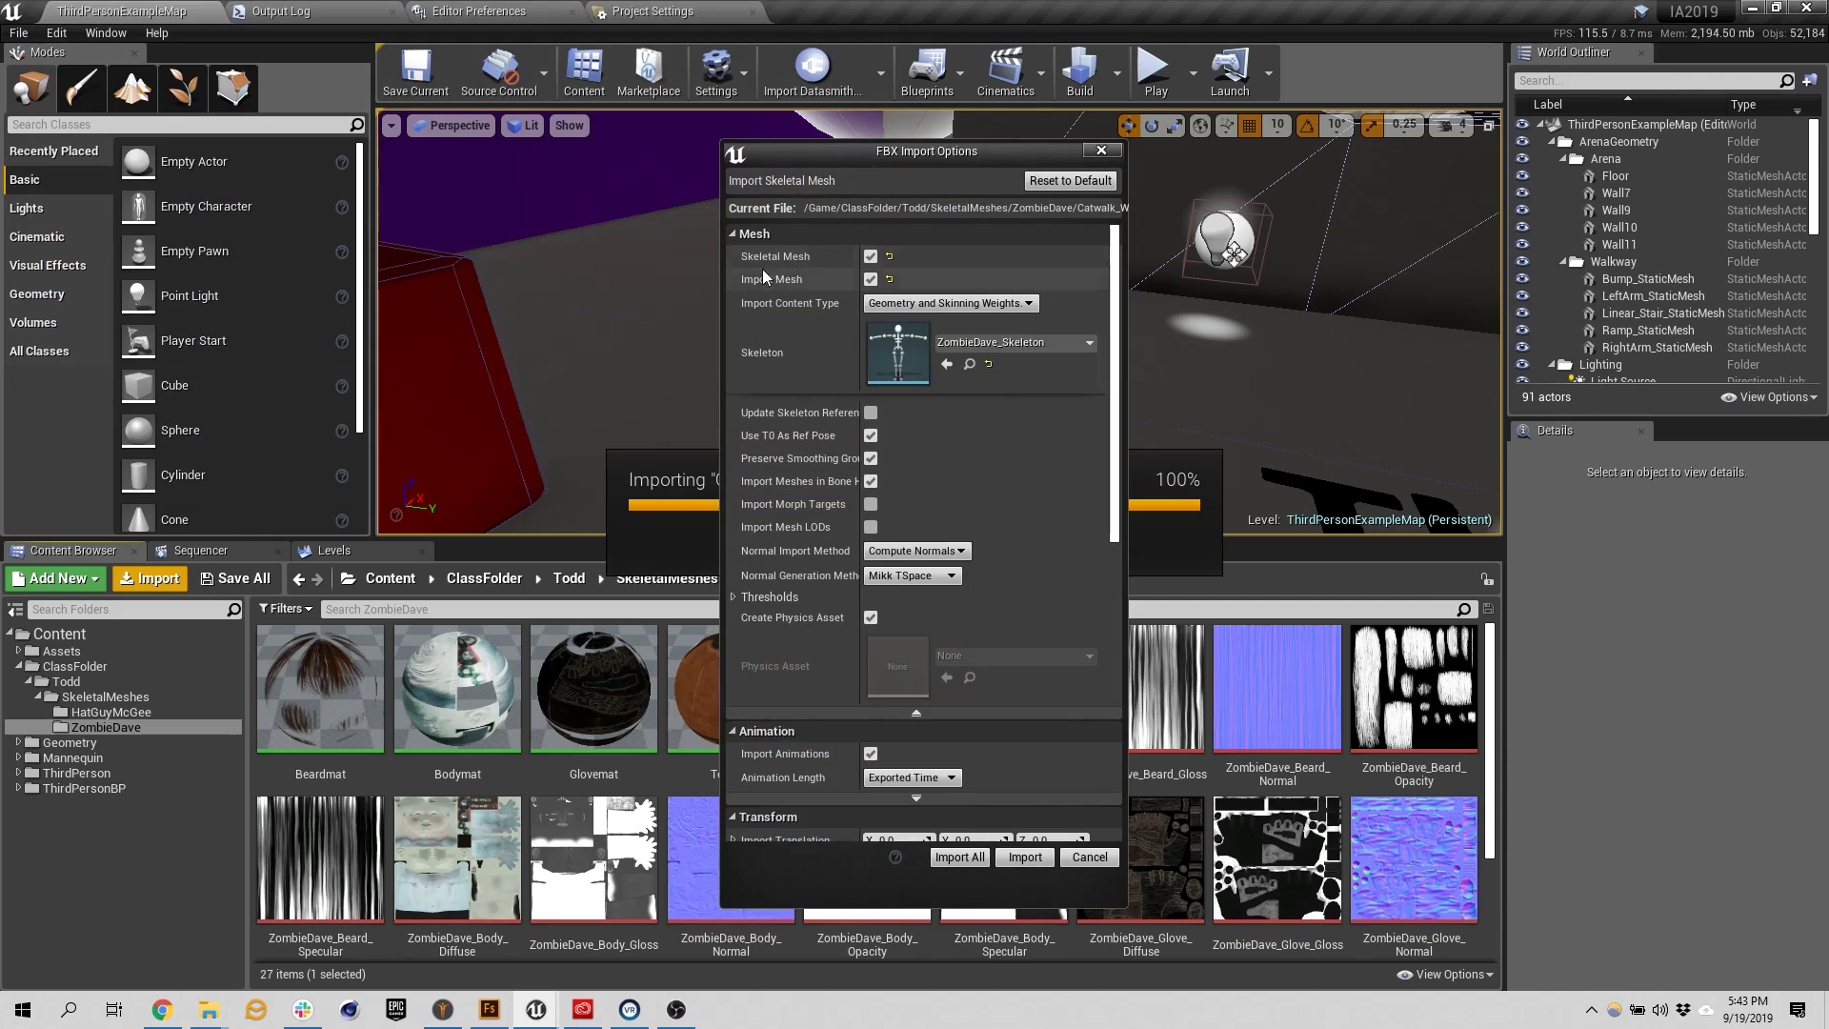
pyautogui.click(870, 280)
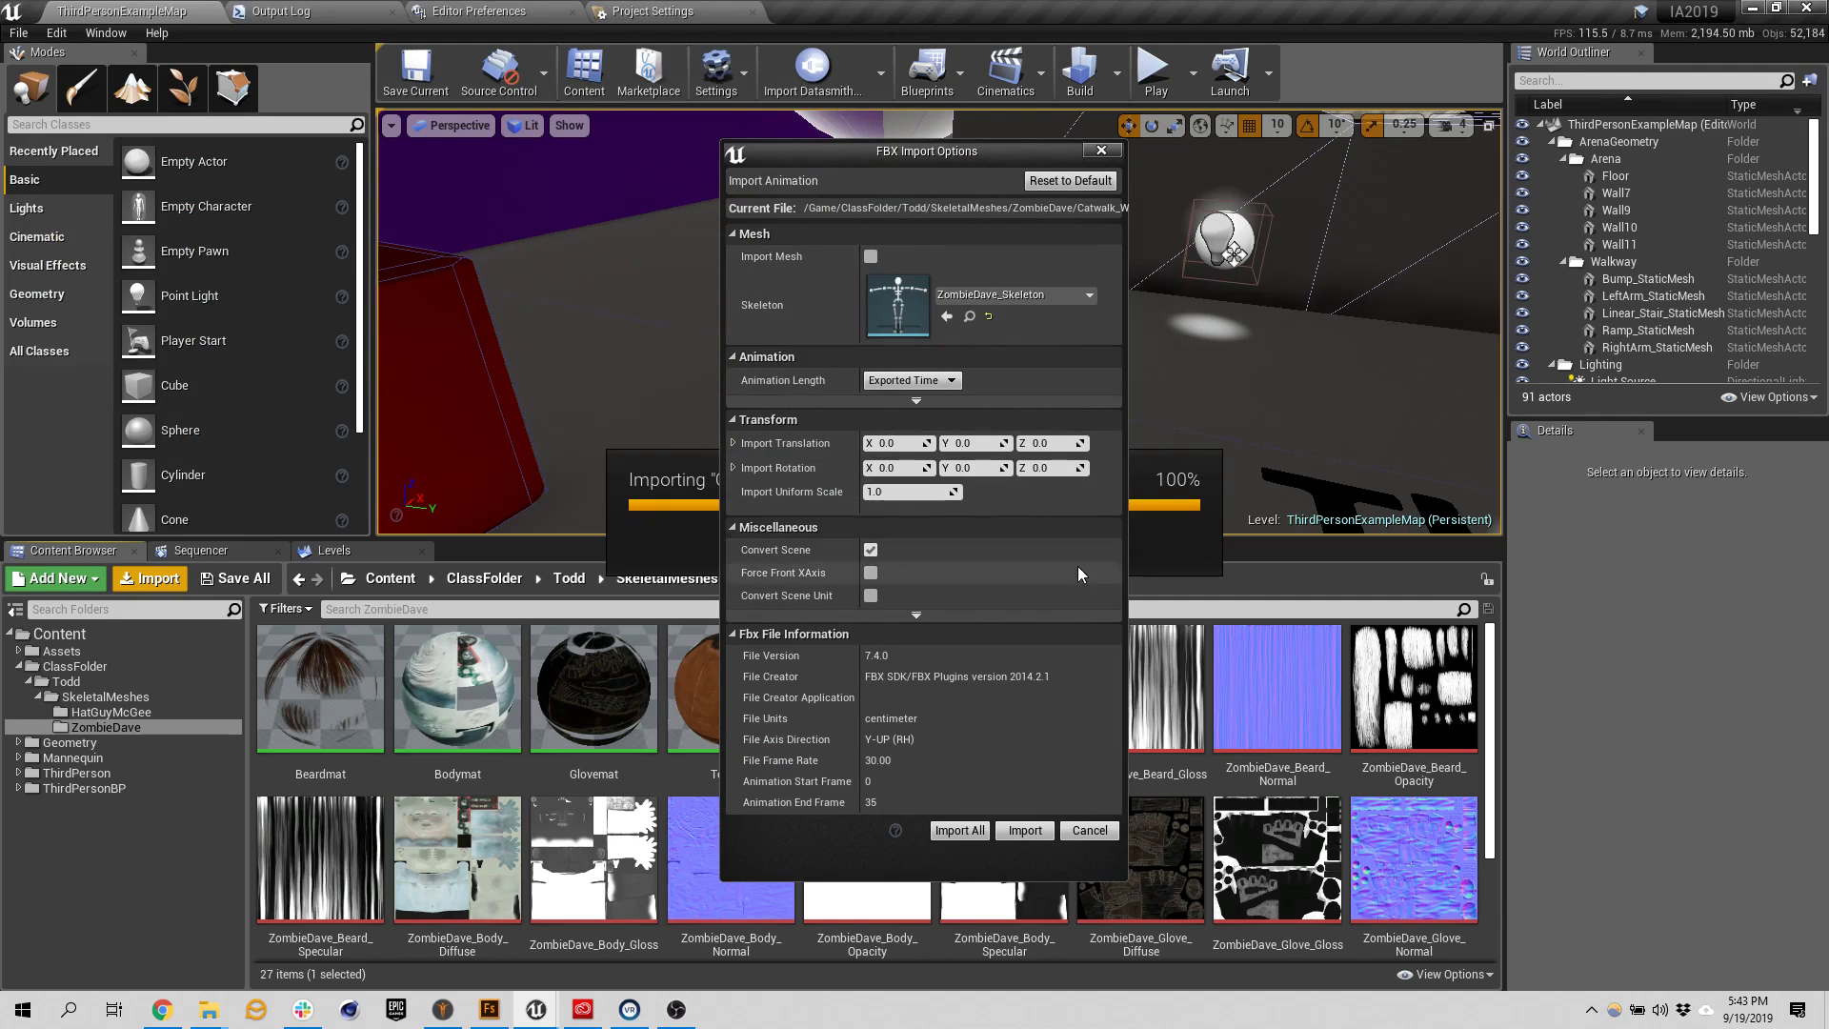
pyautogui.click(960, 830)
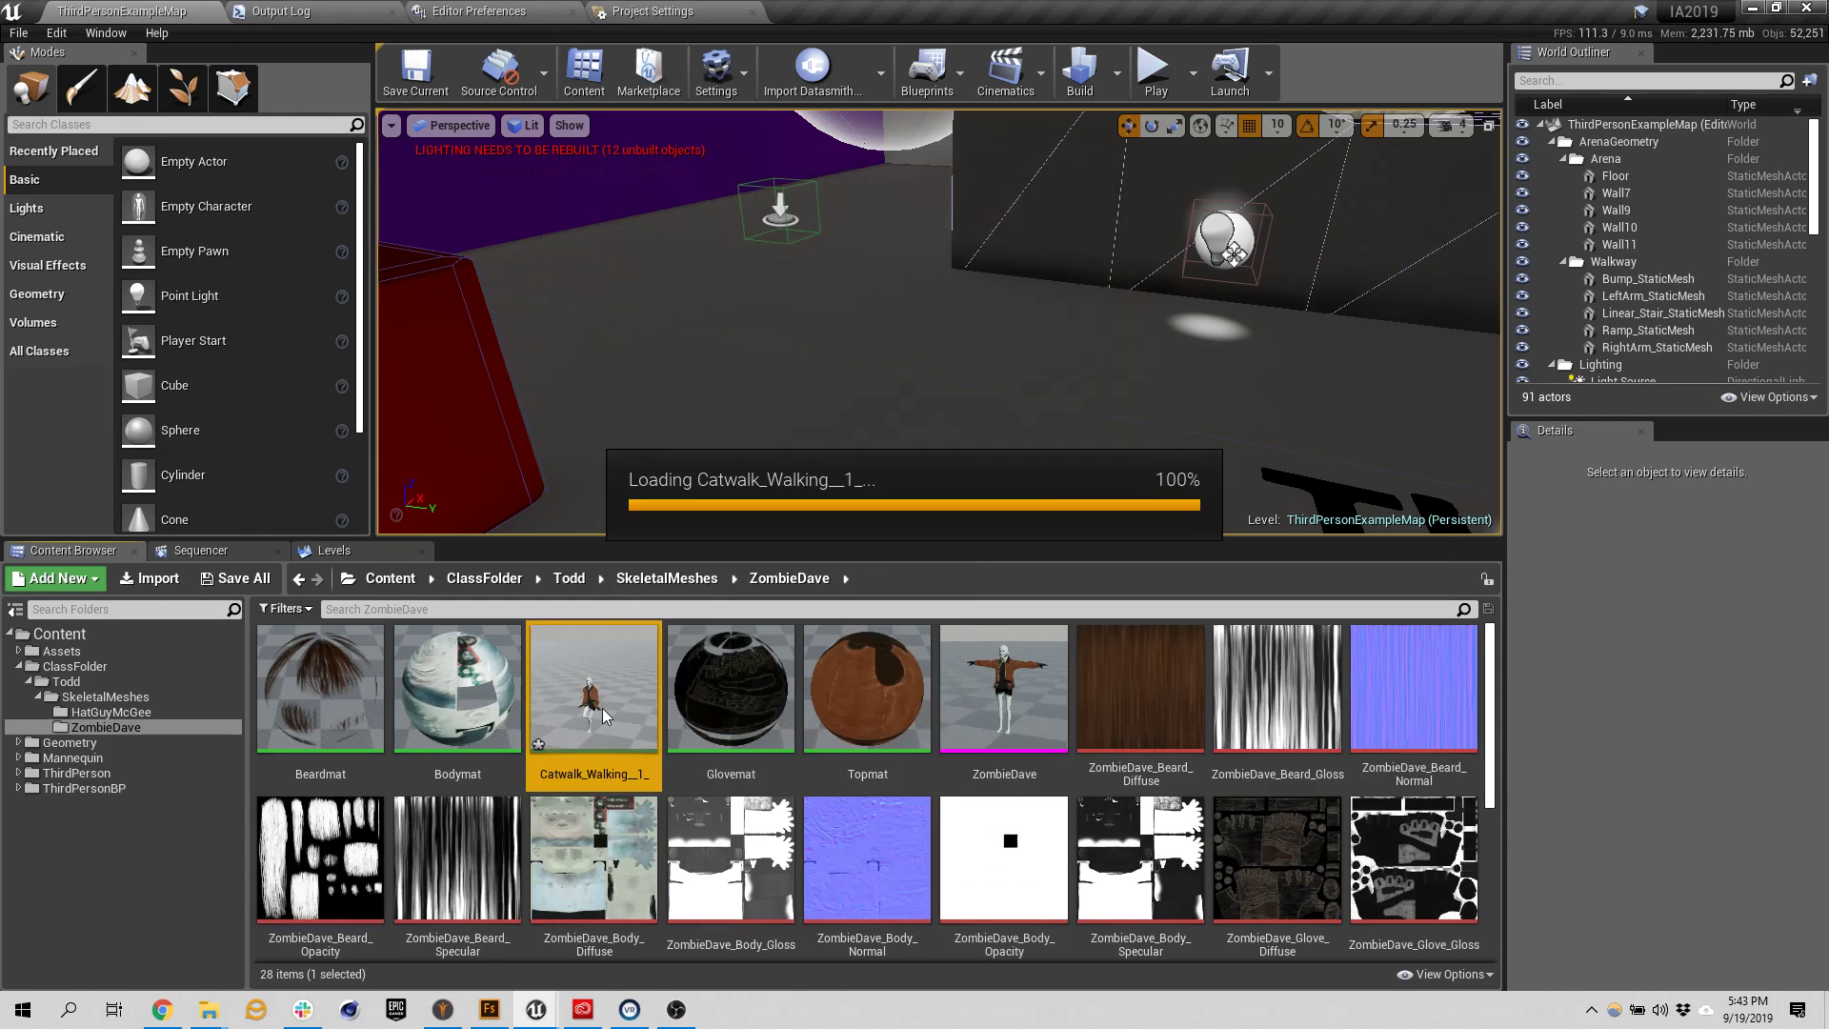
# Preview the imported Catwalk_Walking__1_ animation up close in its editor and dock that editor beside the main window's other tabs
pyautogui.doubleClick(632, 748)
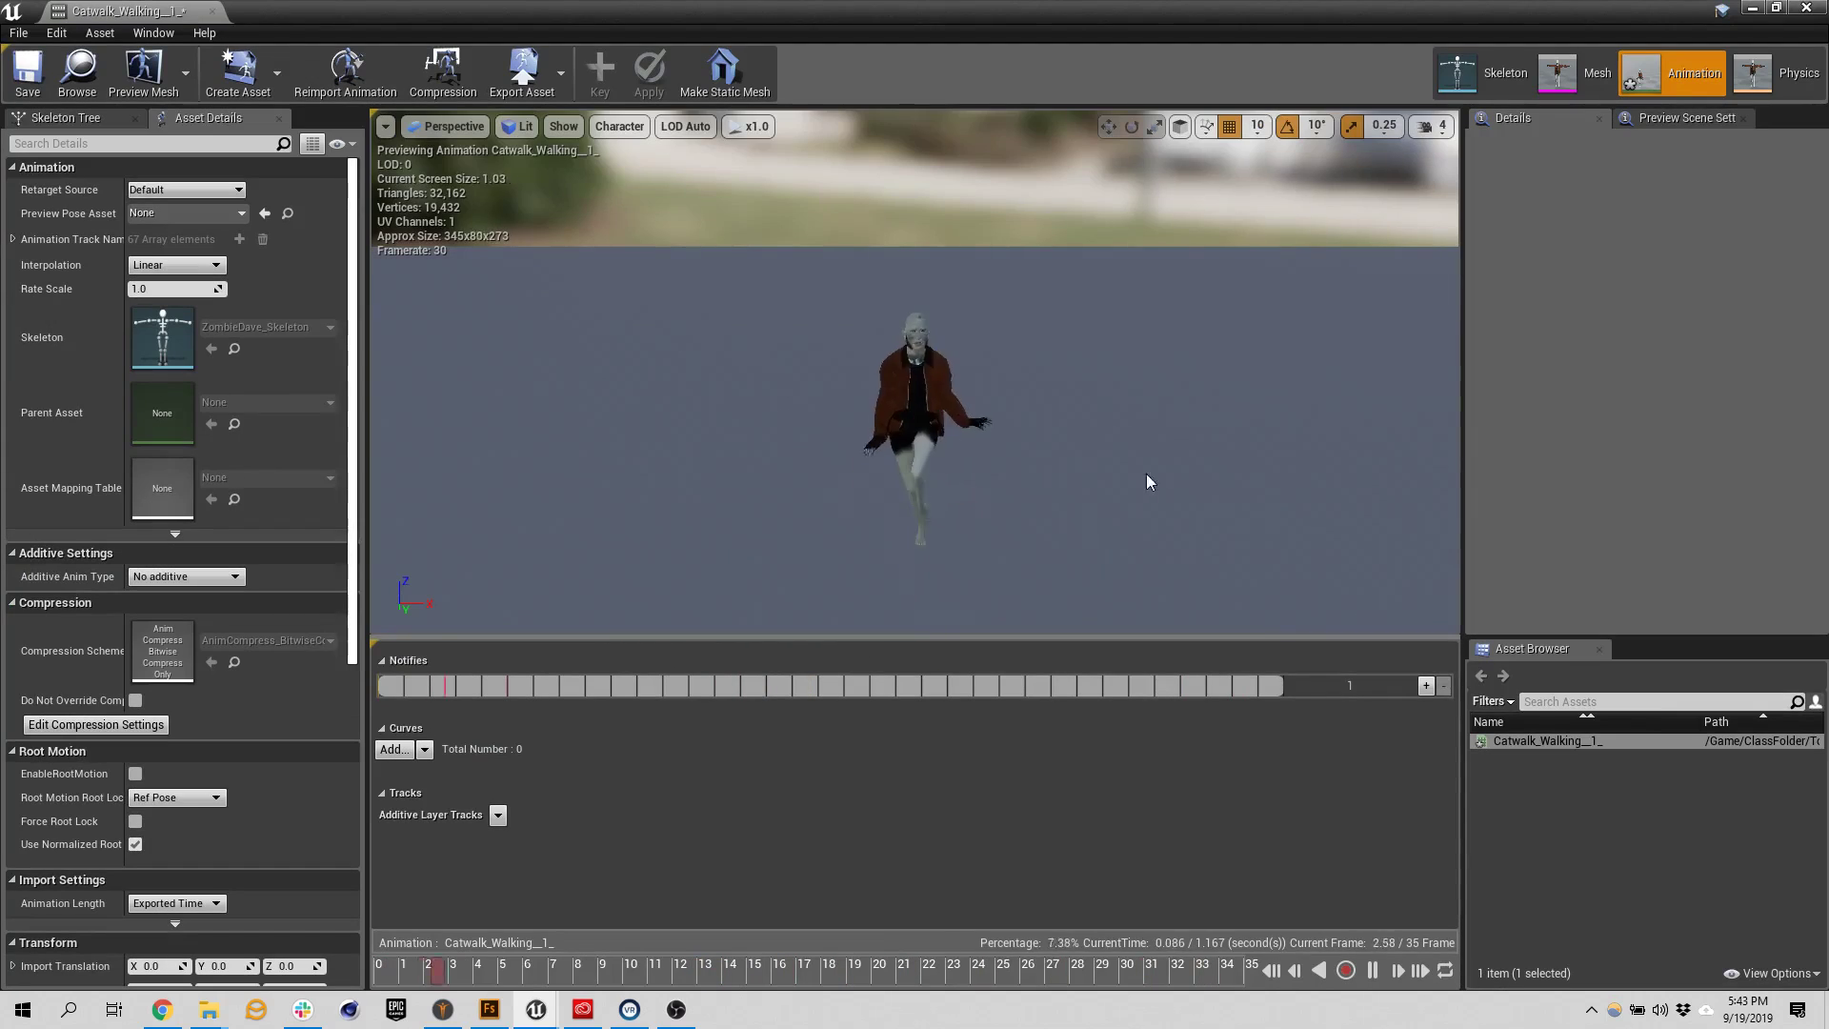
pyautogui.moveTo(1154, 479); pyautogui.dragTo(1154, 479, button='right')
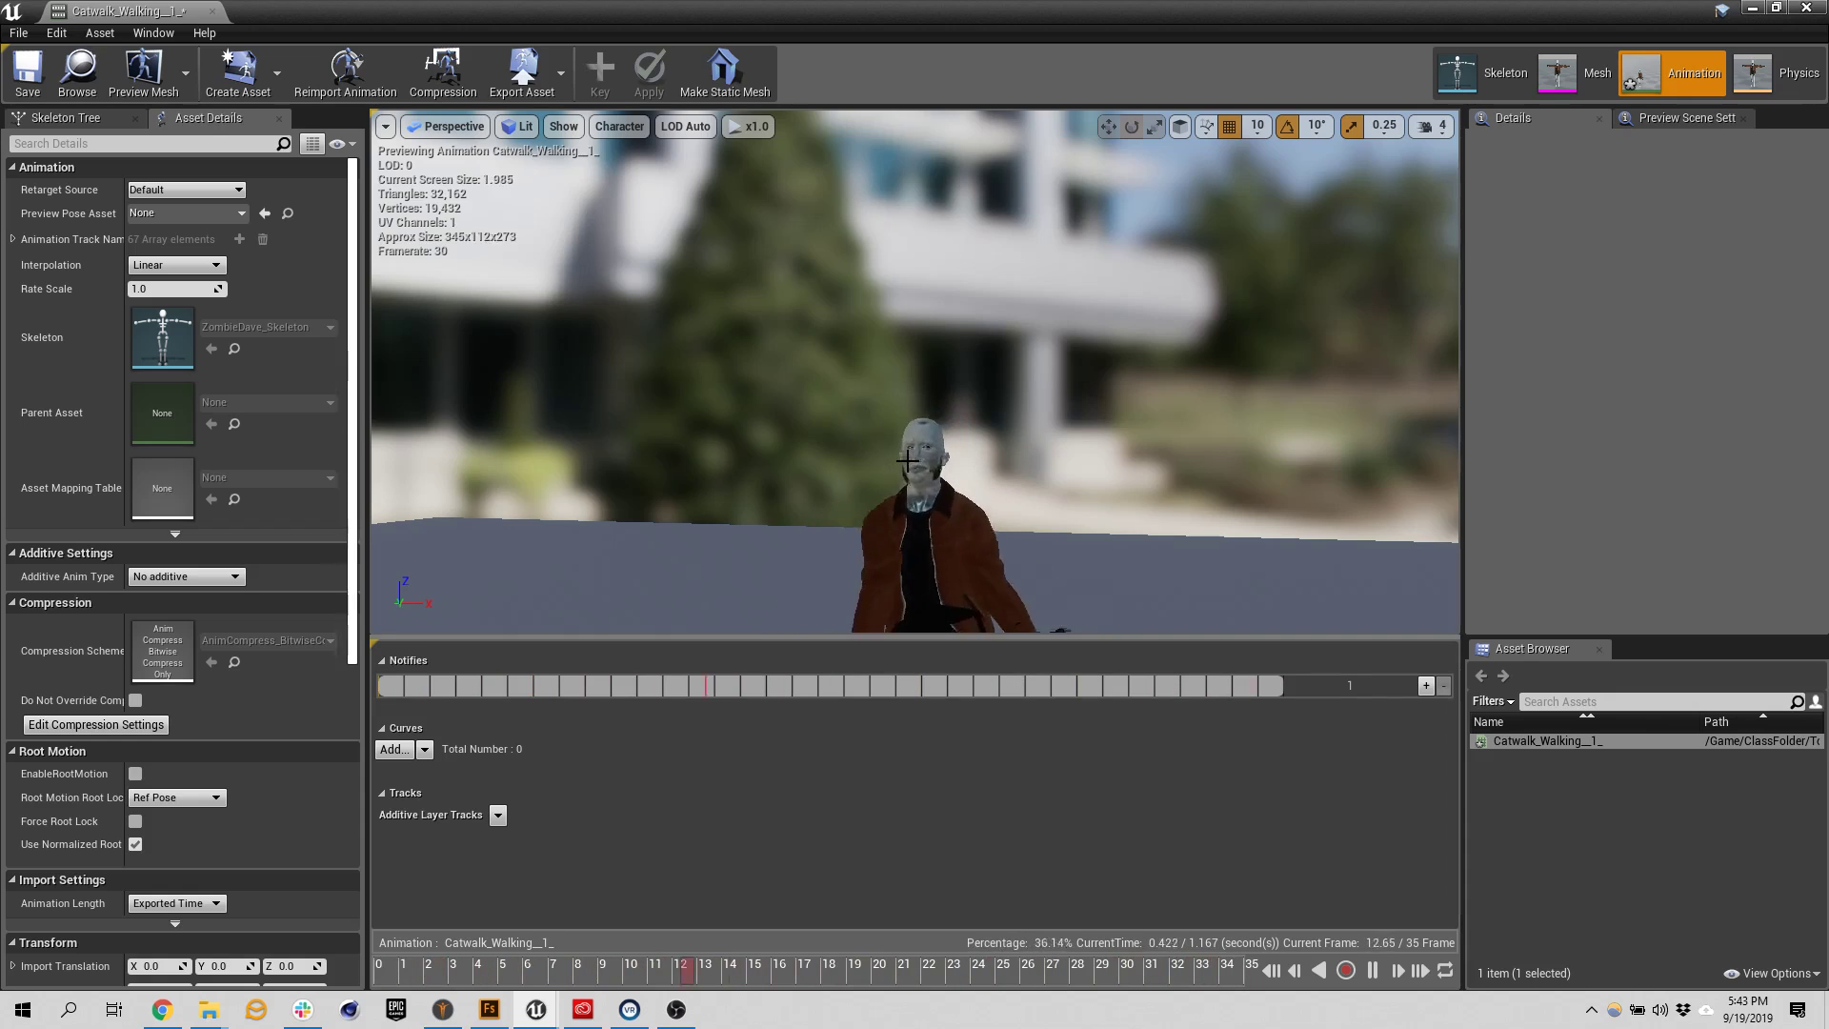
pyautogui.moveTo(1096, 410); pyautogui.dragTo(1118, 356)
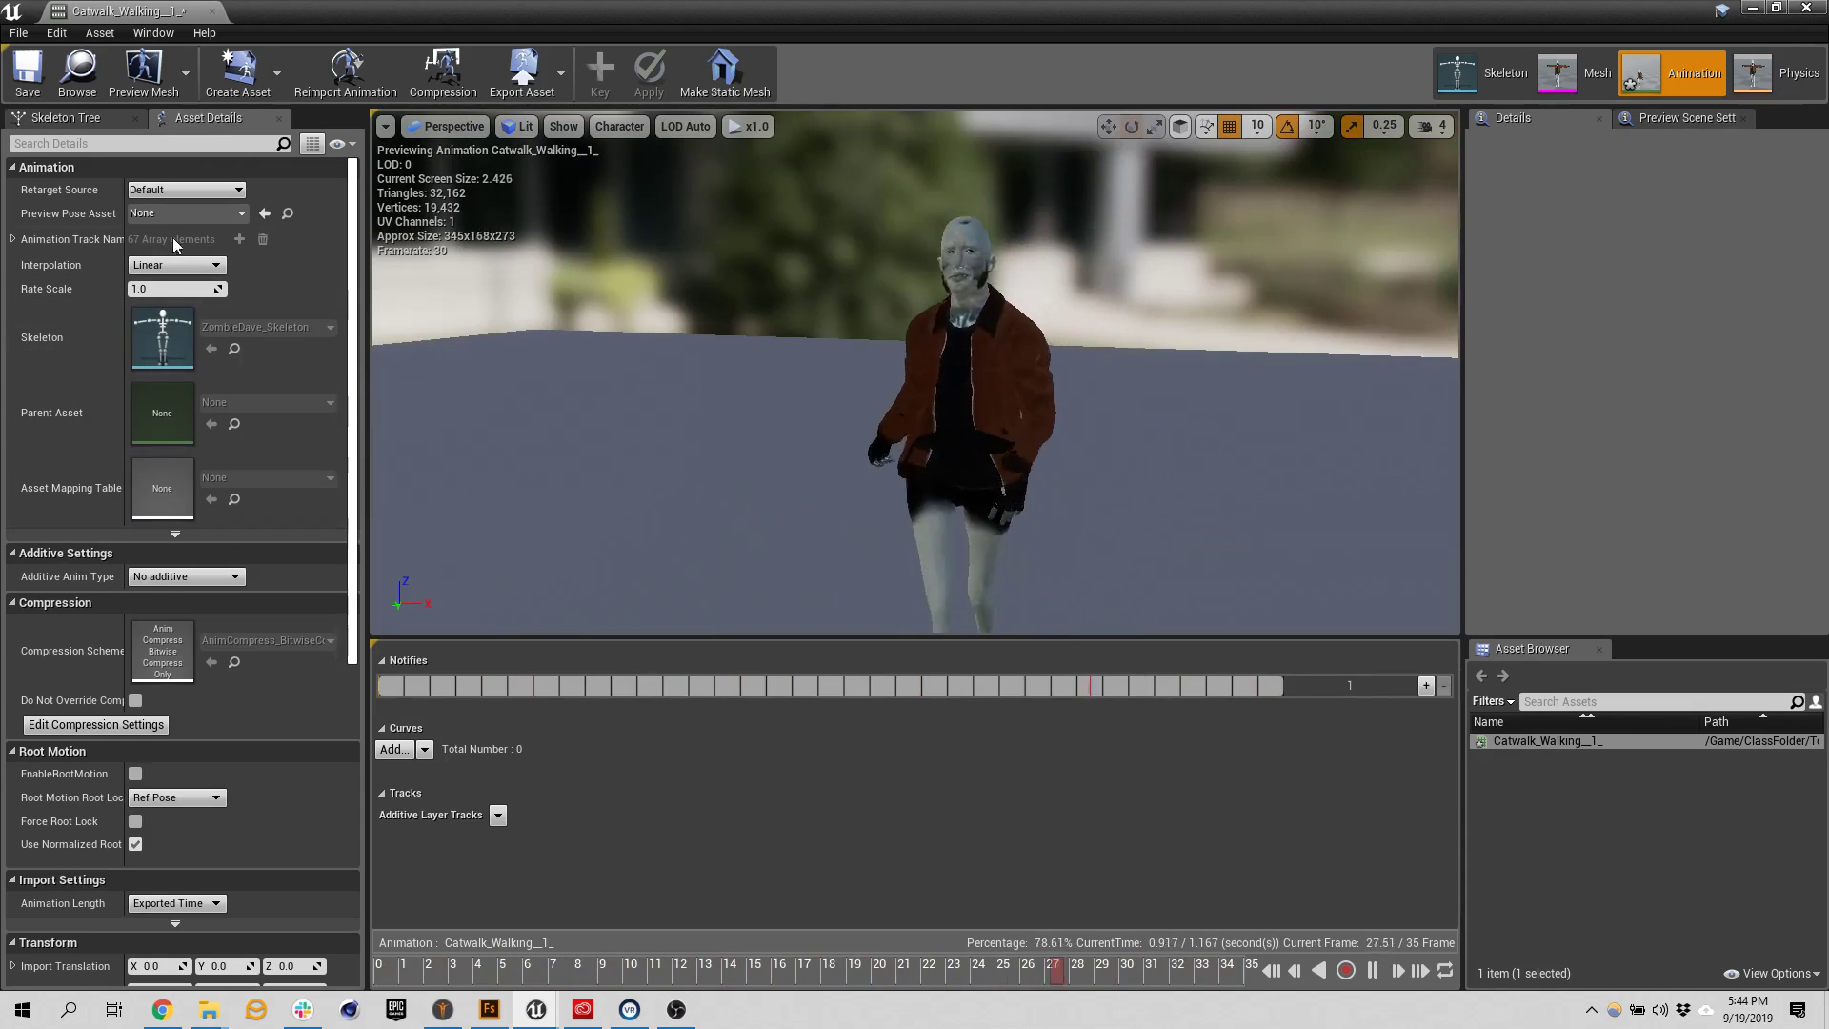
pyautogui.moveTo(143, 13); pyautogui.dragTo(934, 14)
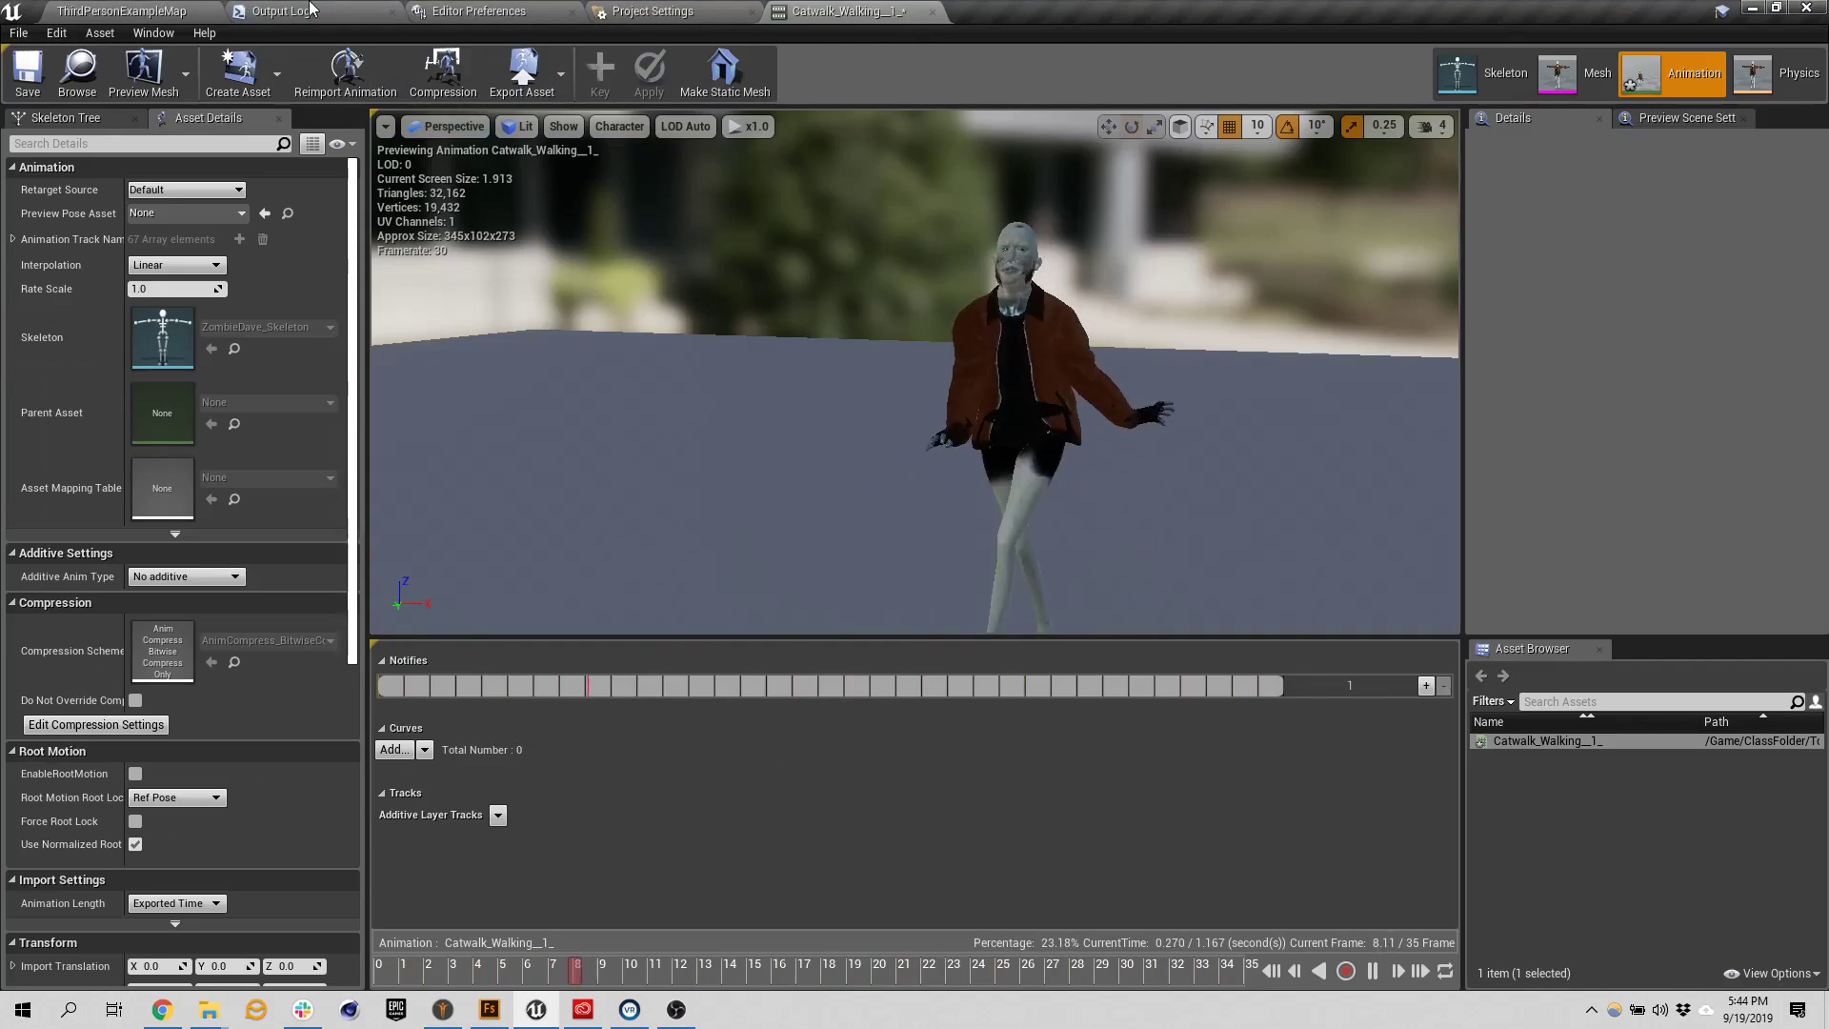
# Return to the level and place the ZombieDave skeletal mesh on the floor beside the red block
pyautogui.click(176, 18)
pyautogui.scroll(-8, 825, 286)
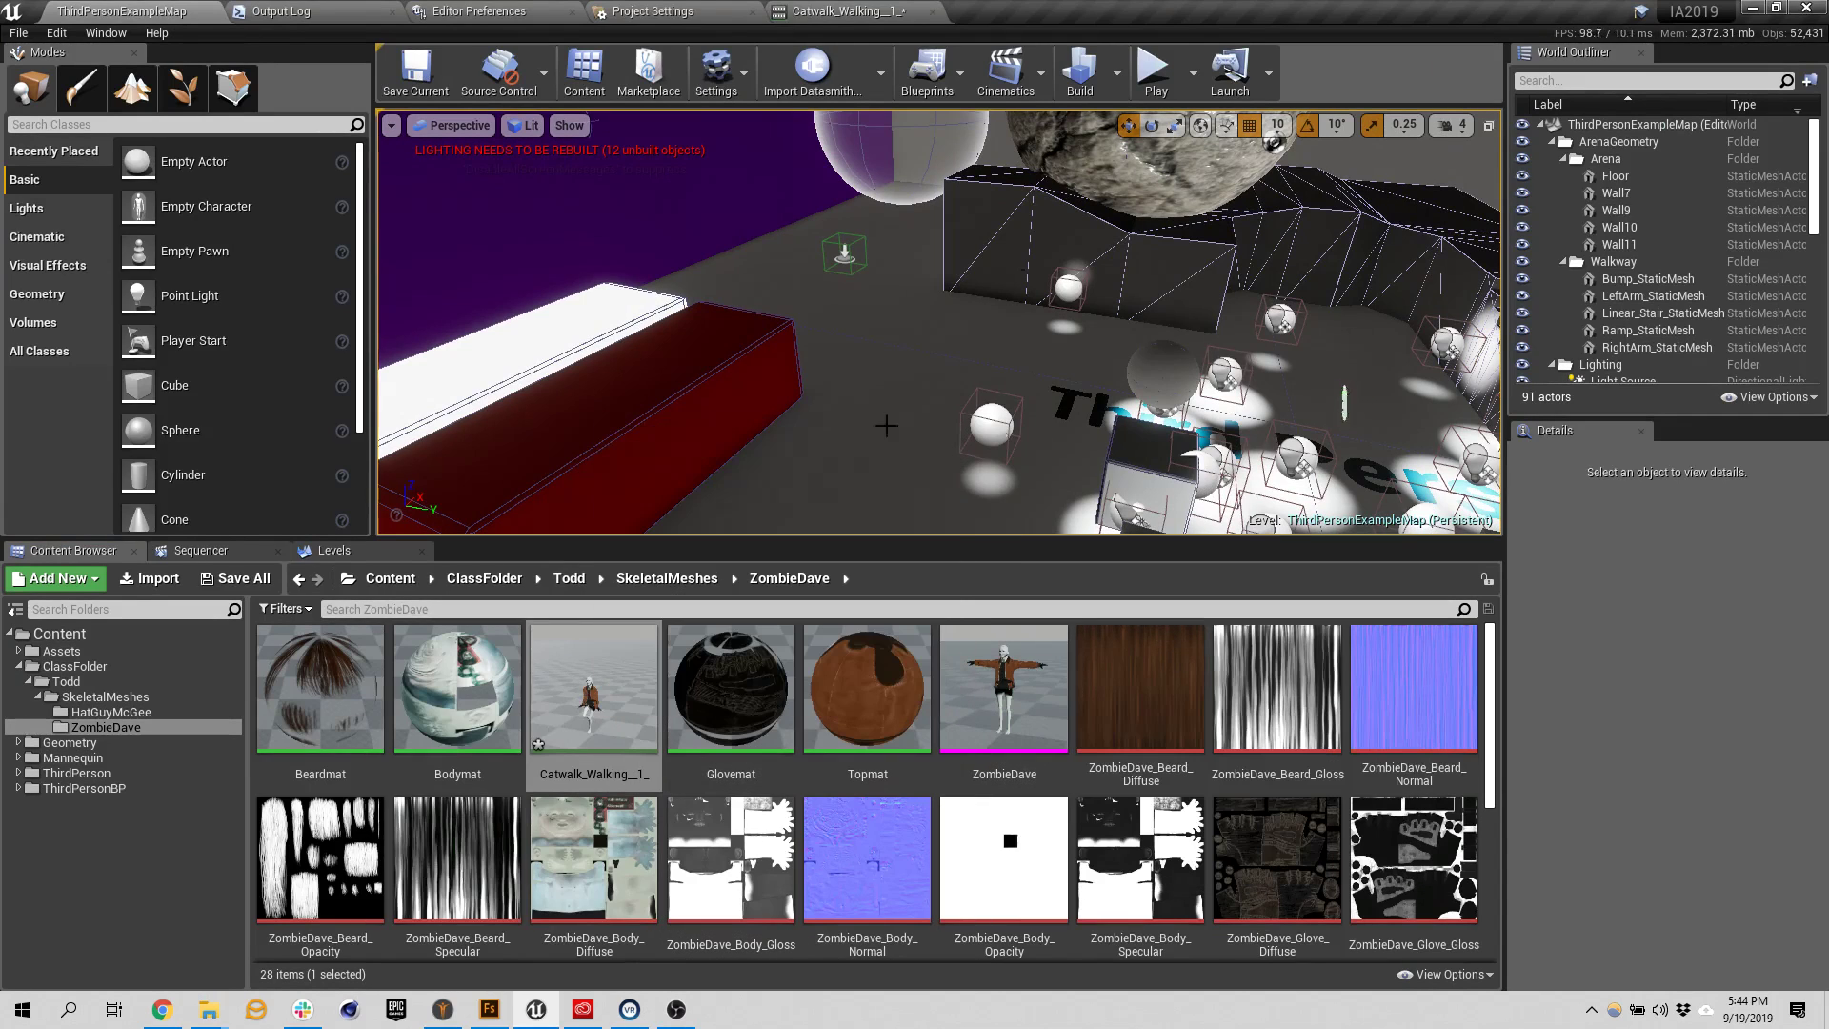
pyautogui.moveTo(946, 633); pyautogui.dragTo(897, 353)
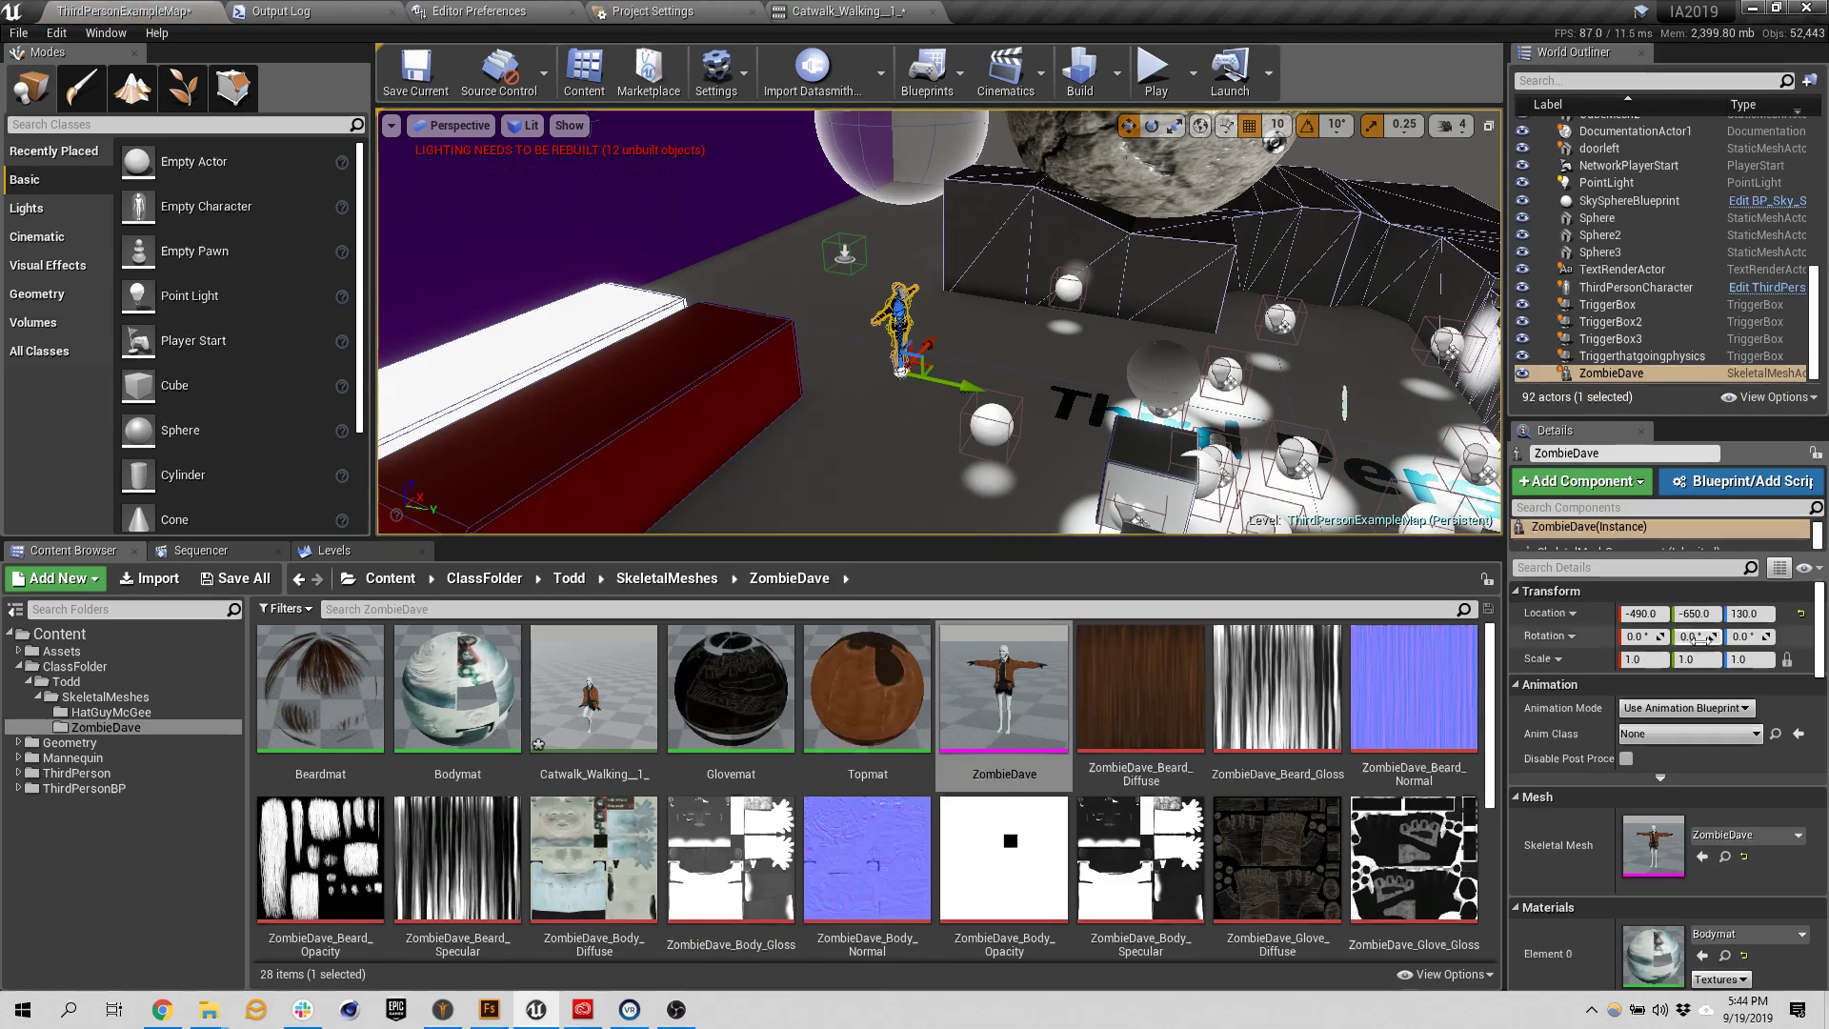
# Set the ZombieDave actor's Animation Mode to Use Animation Asset and its Anim to Play to Catwalk_Walking__1_
pyautogui.click(1652, 734)
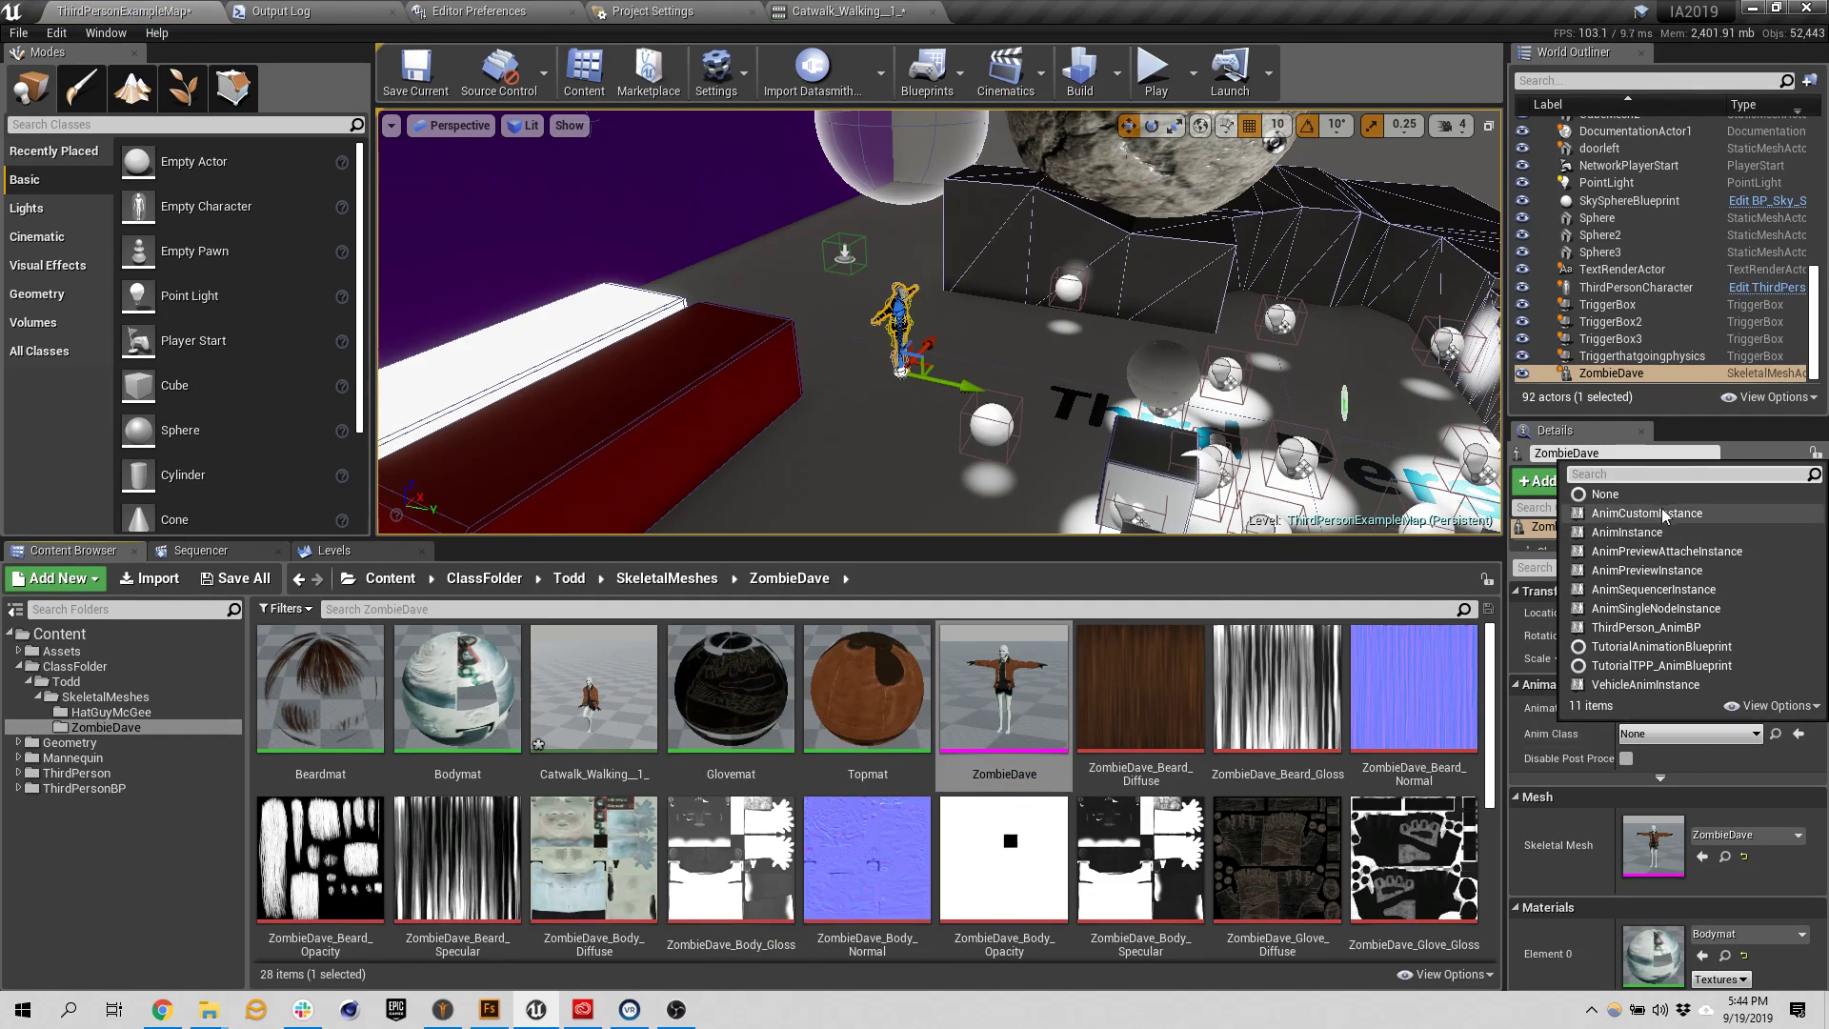
pyautogui.click(1758, 780)
pyautogui.click(1705, 709)
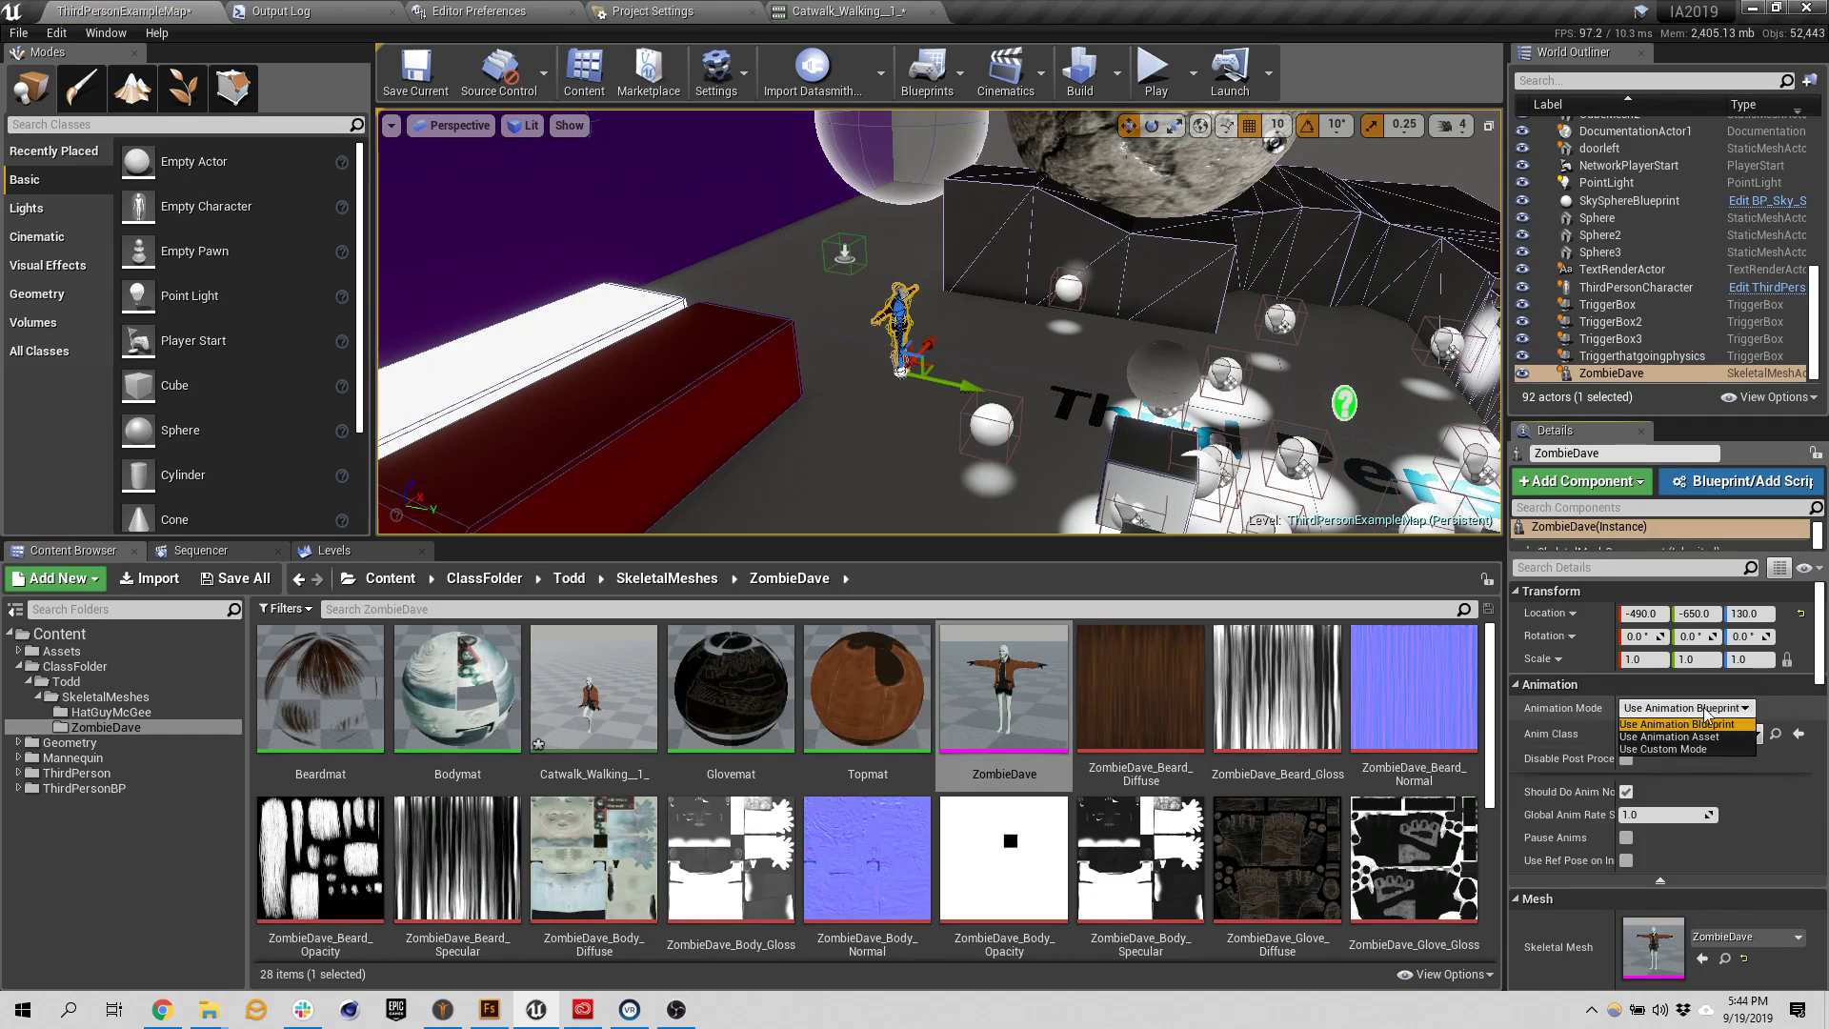
pyautogui.click(1669, 737)
pyautogui.click(1743, 748)
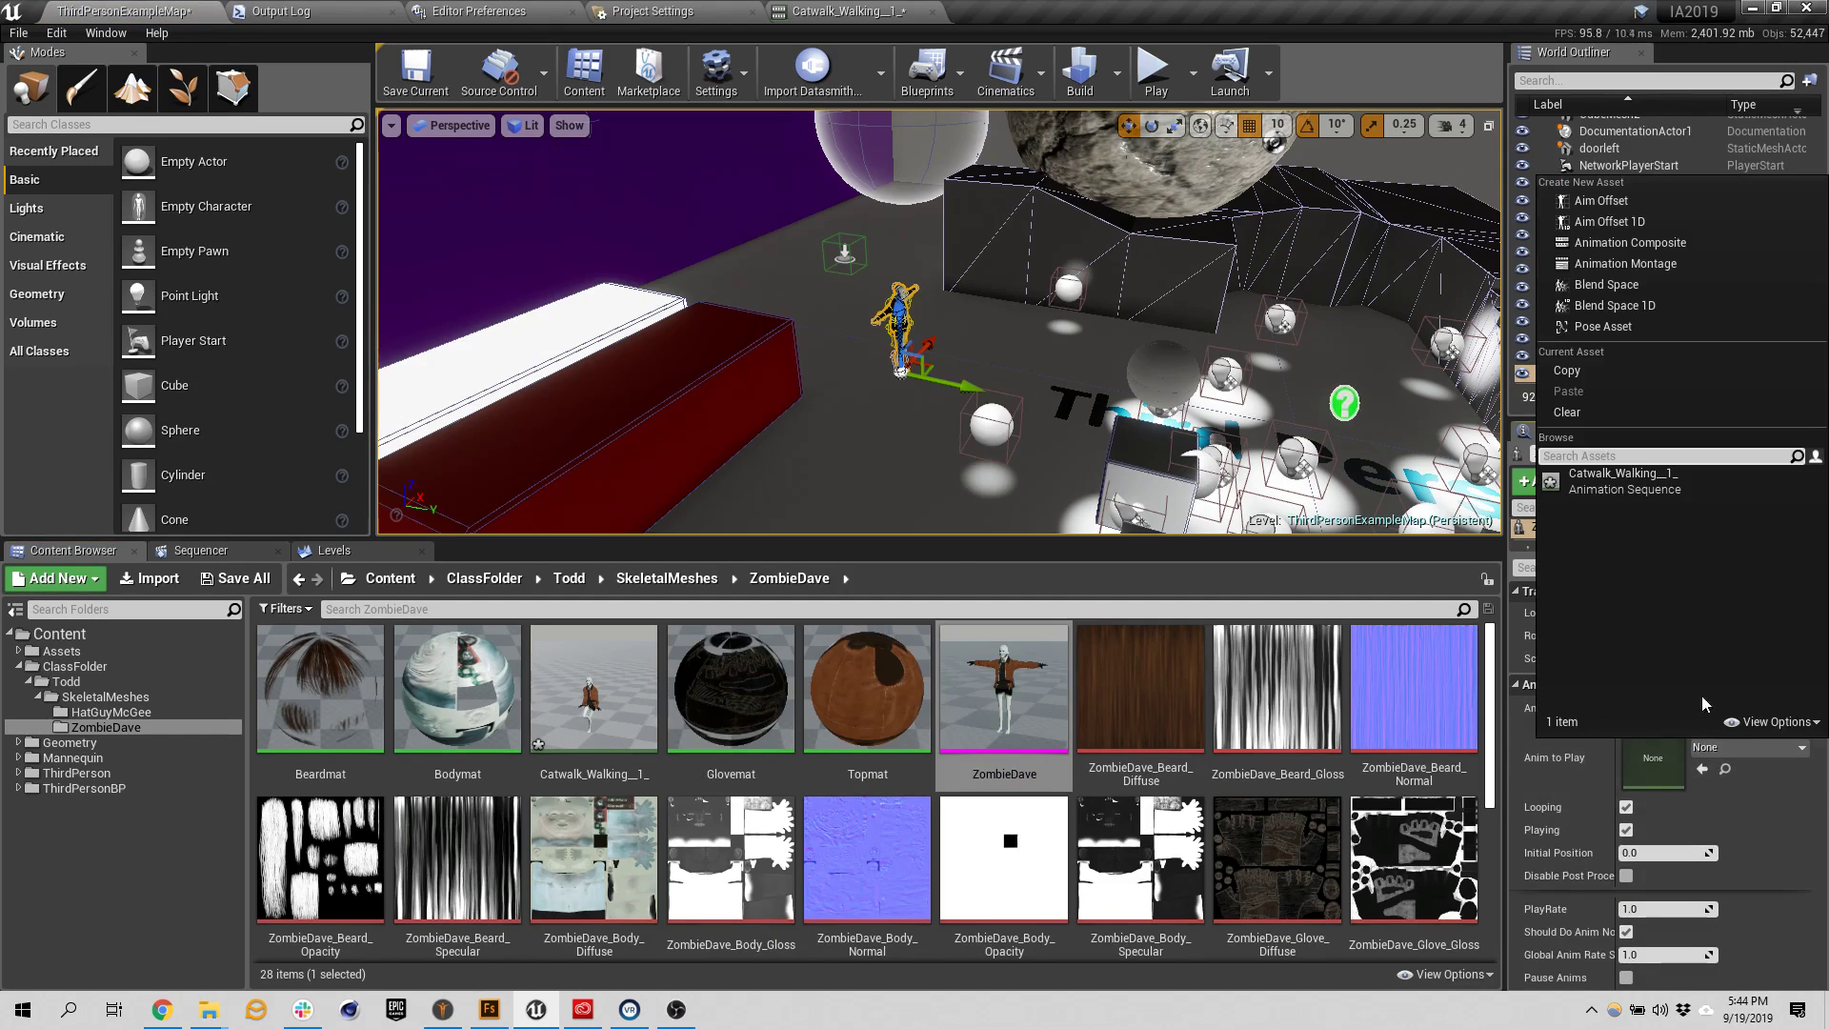
pyautogui.click(1612, 476)
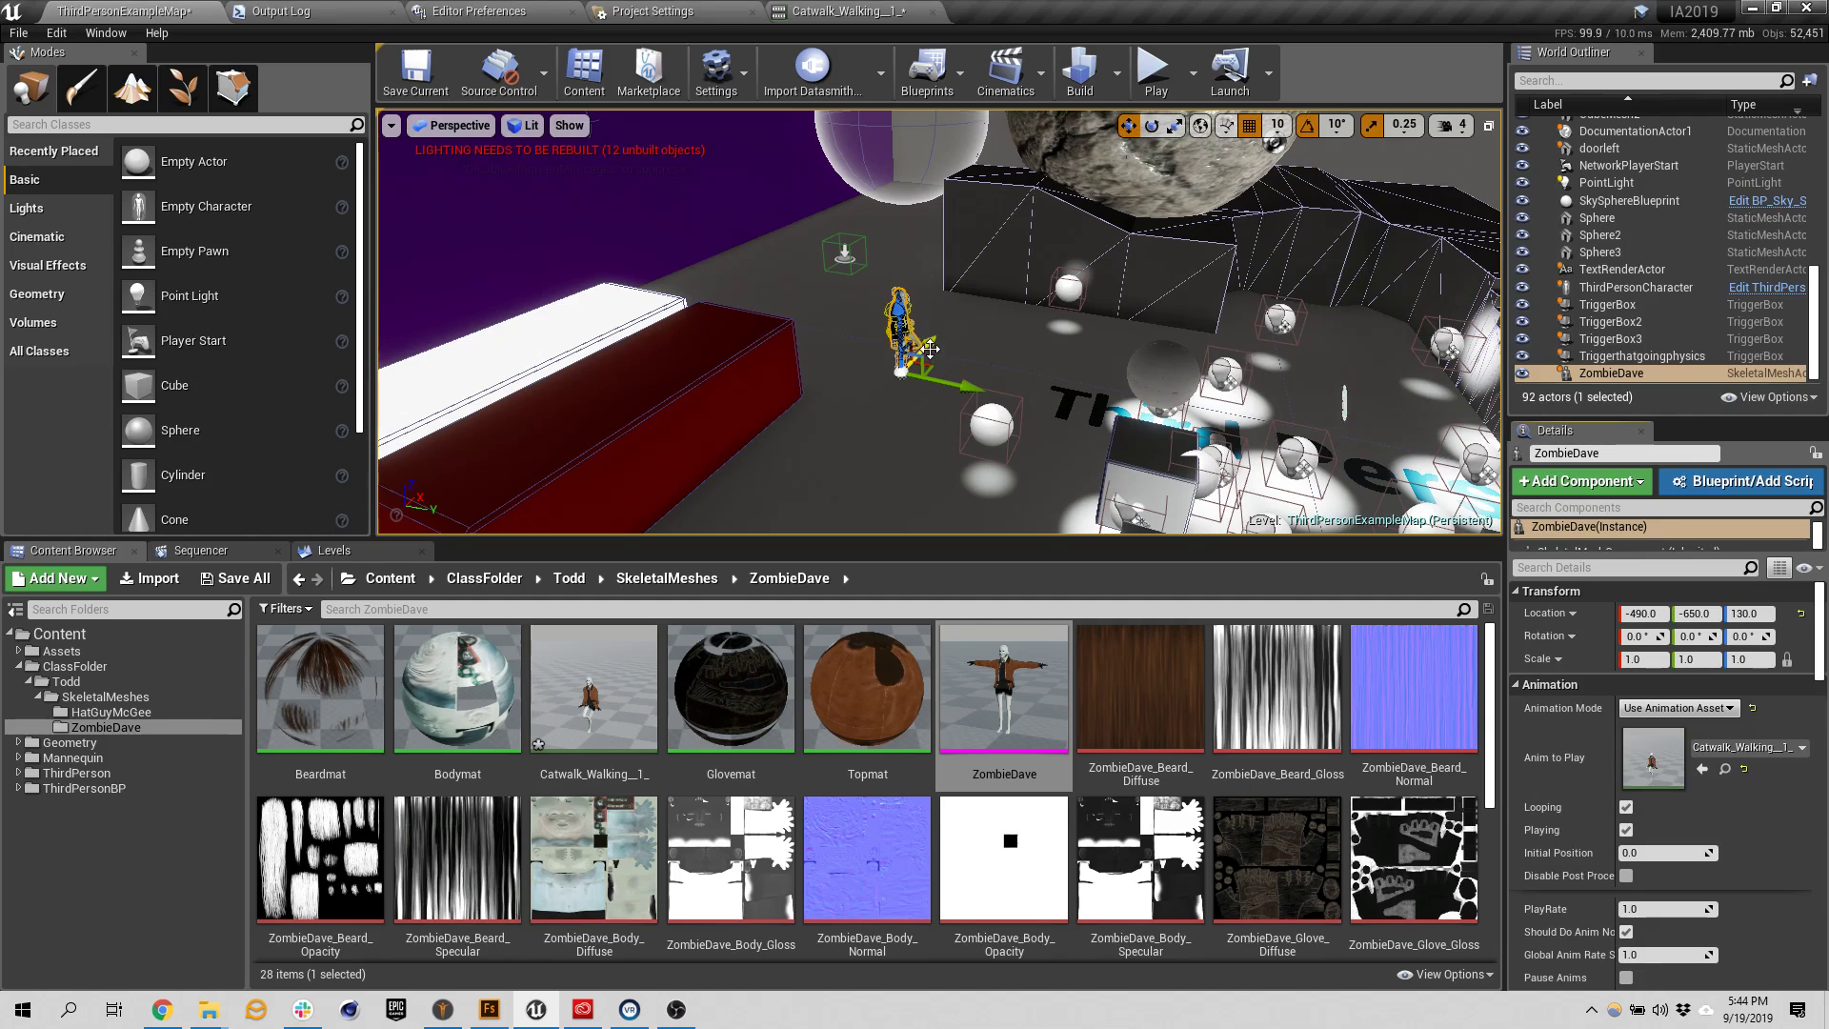
# Delete the ZombieDave actor from the level and place the Catwalk_Walking__1_ animation asset directly in the same area
pyautogui.click(984, 329)
pyautogui.click(898, 306)
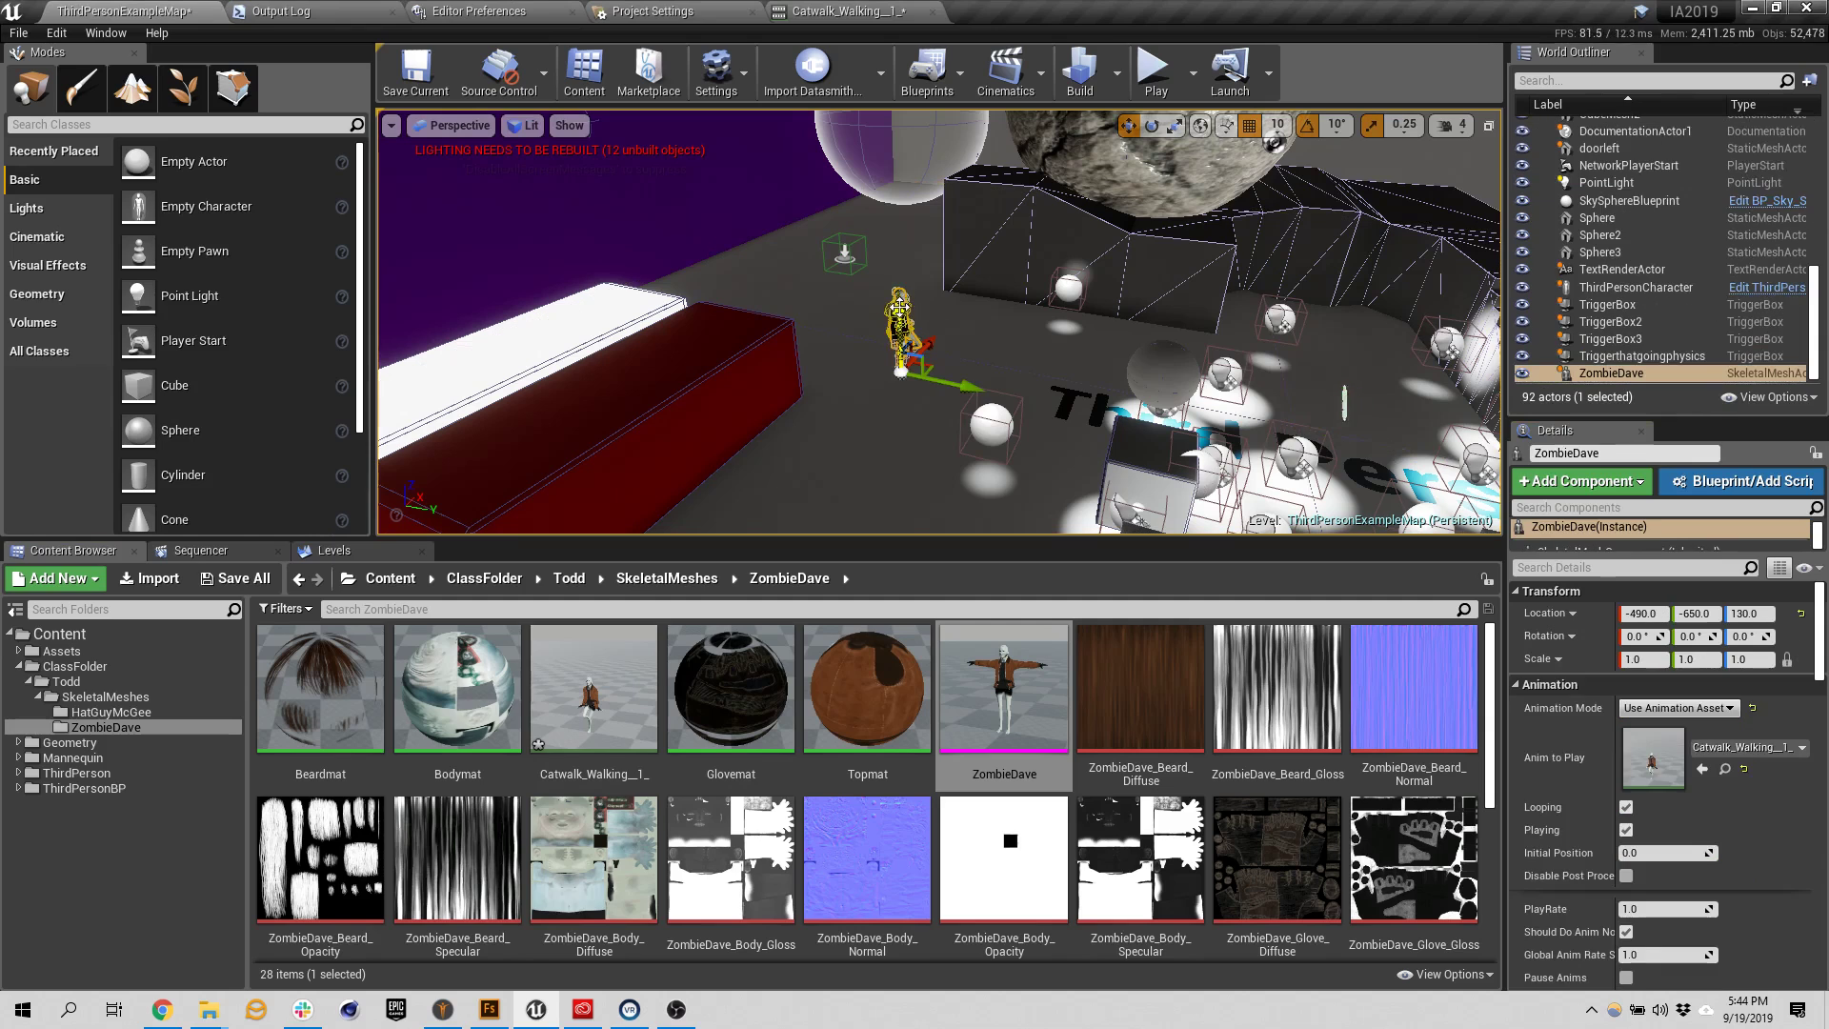
pyautogui.press('Delete')
pyautogui.moveTo(594, 688); pyautogui.dragTo(922, 425)
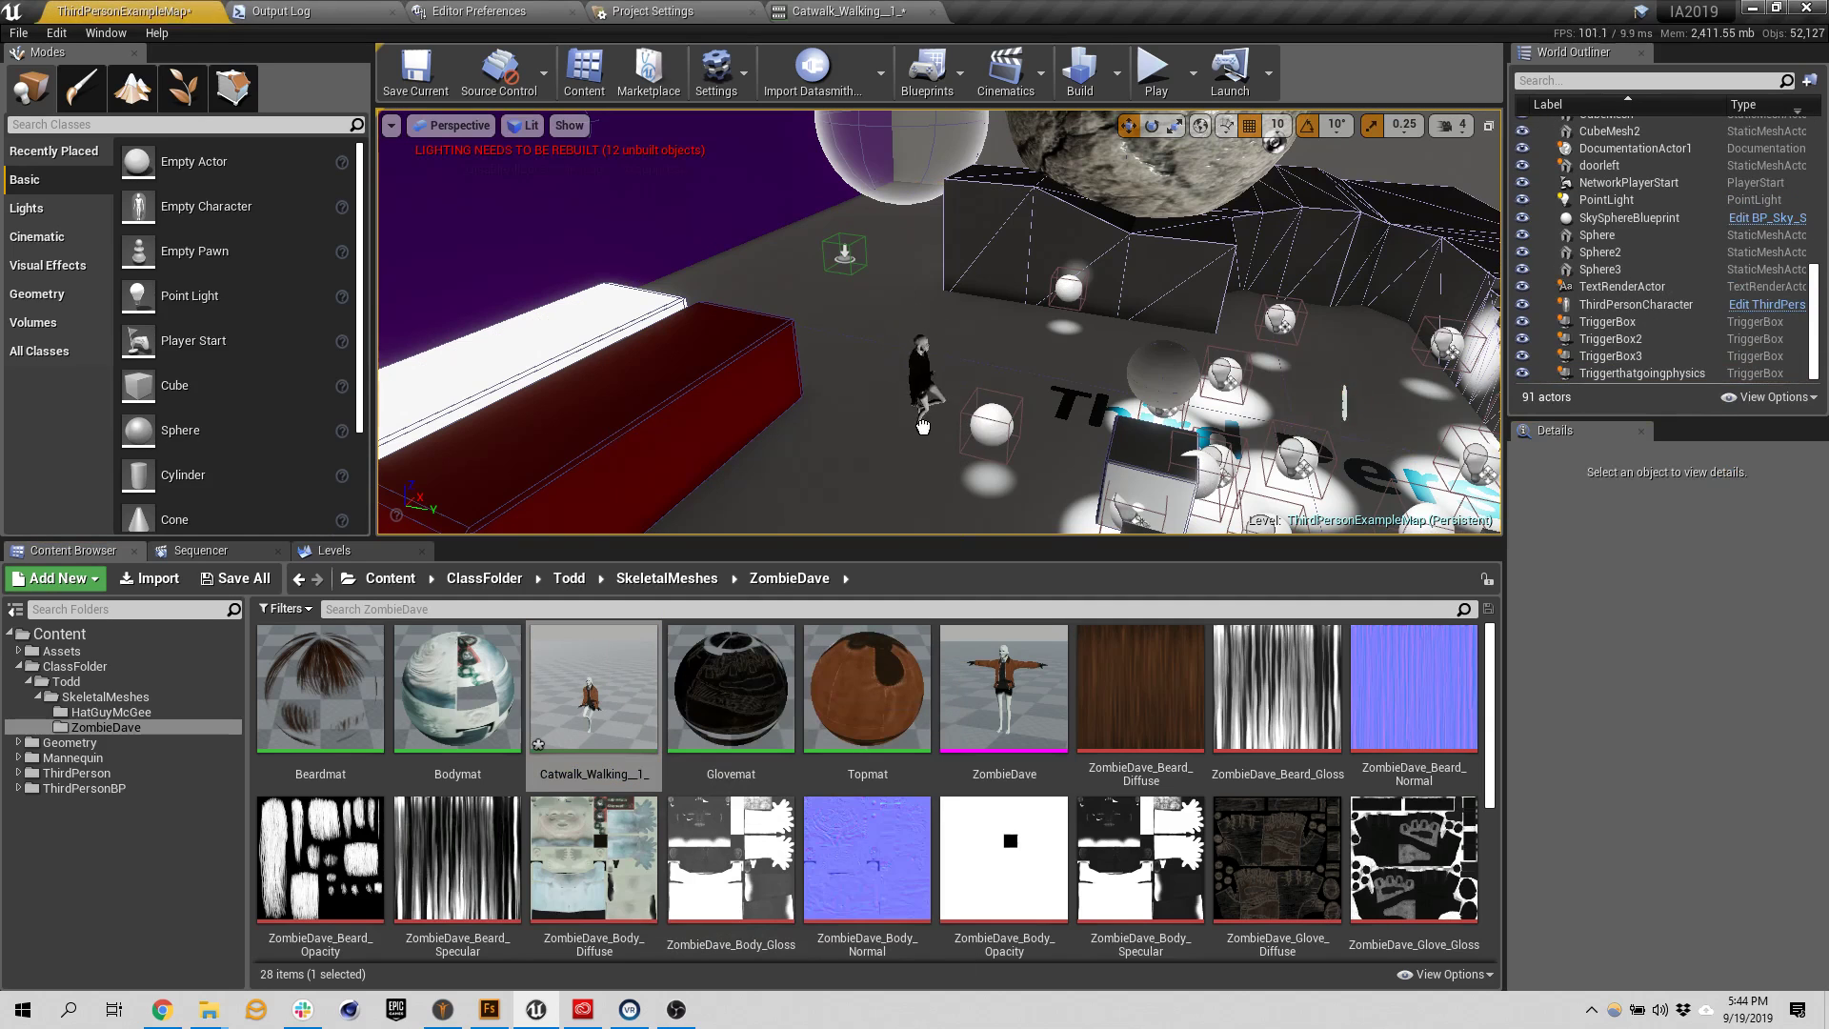
pyautogui.moveTo(888, 365); pyautogui.dragTo(888, 365)
# Simulate the level, focus on the Catwalk_Walking__1_ actor to watch its animation, and stop the simulation
pyautogui.click(1193, 73)
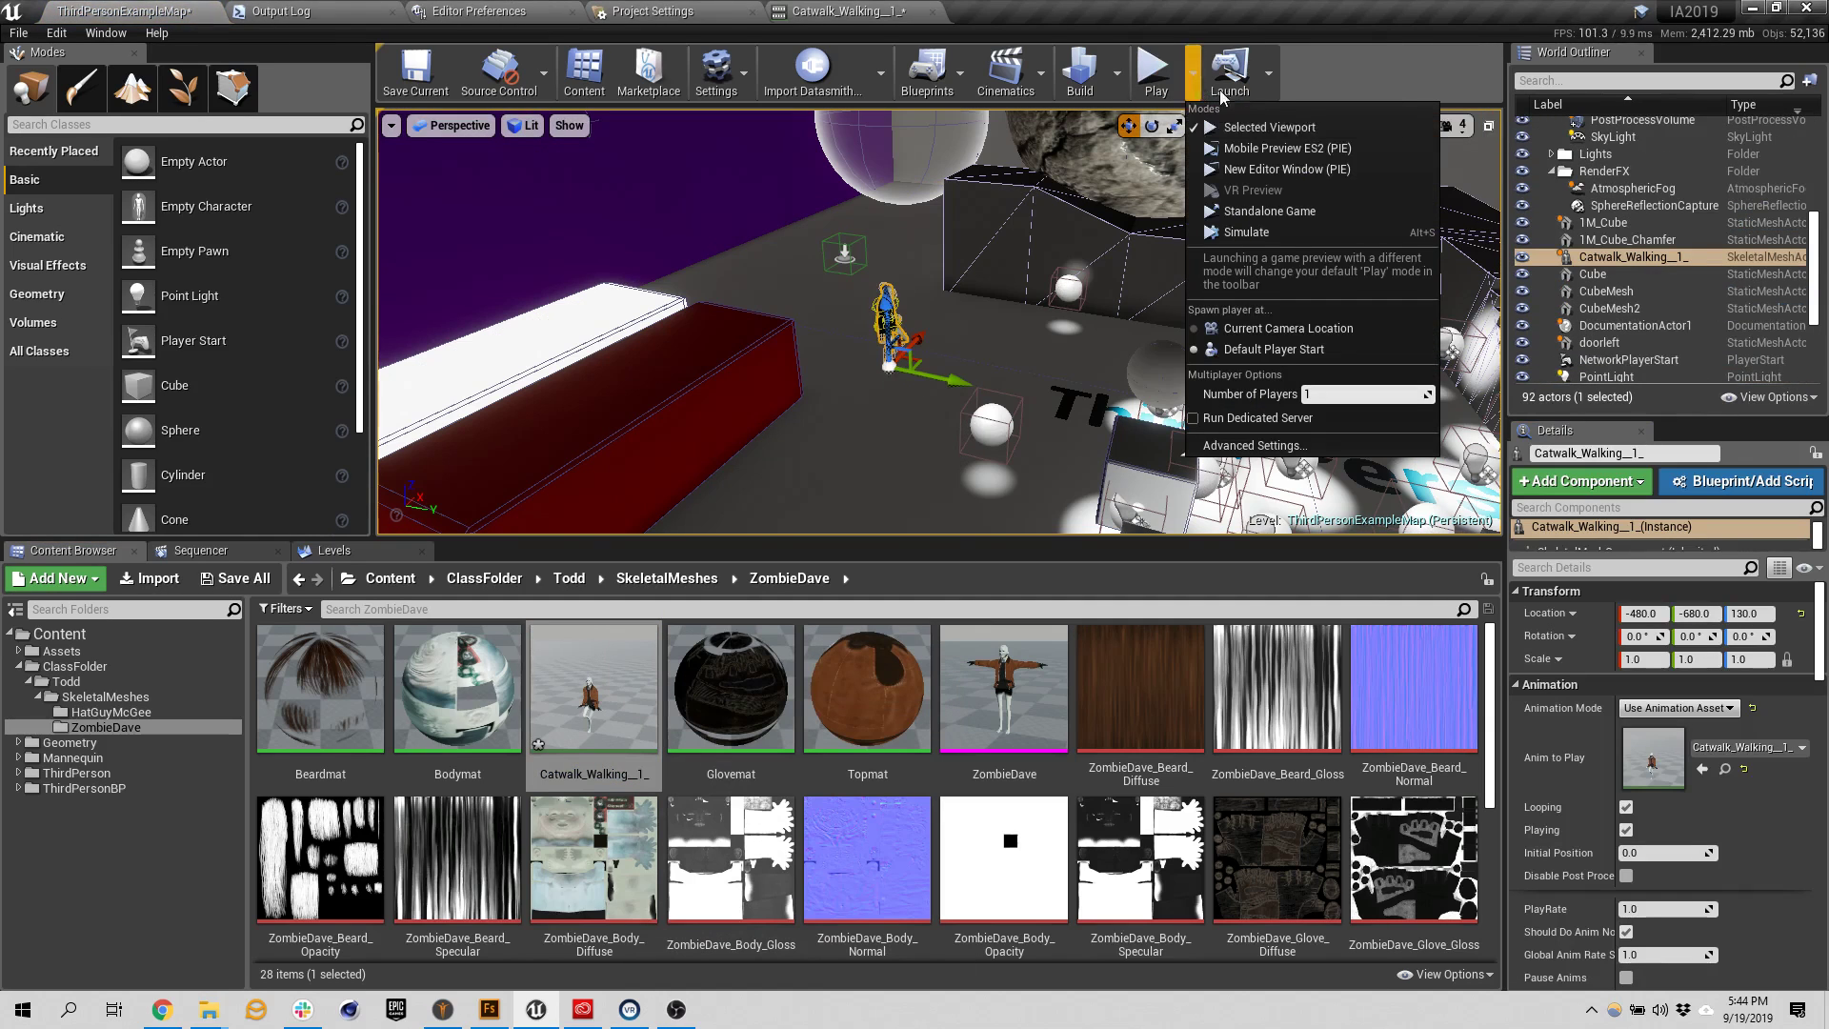
pyautogui.click(1238, 233)
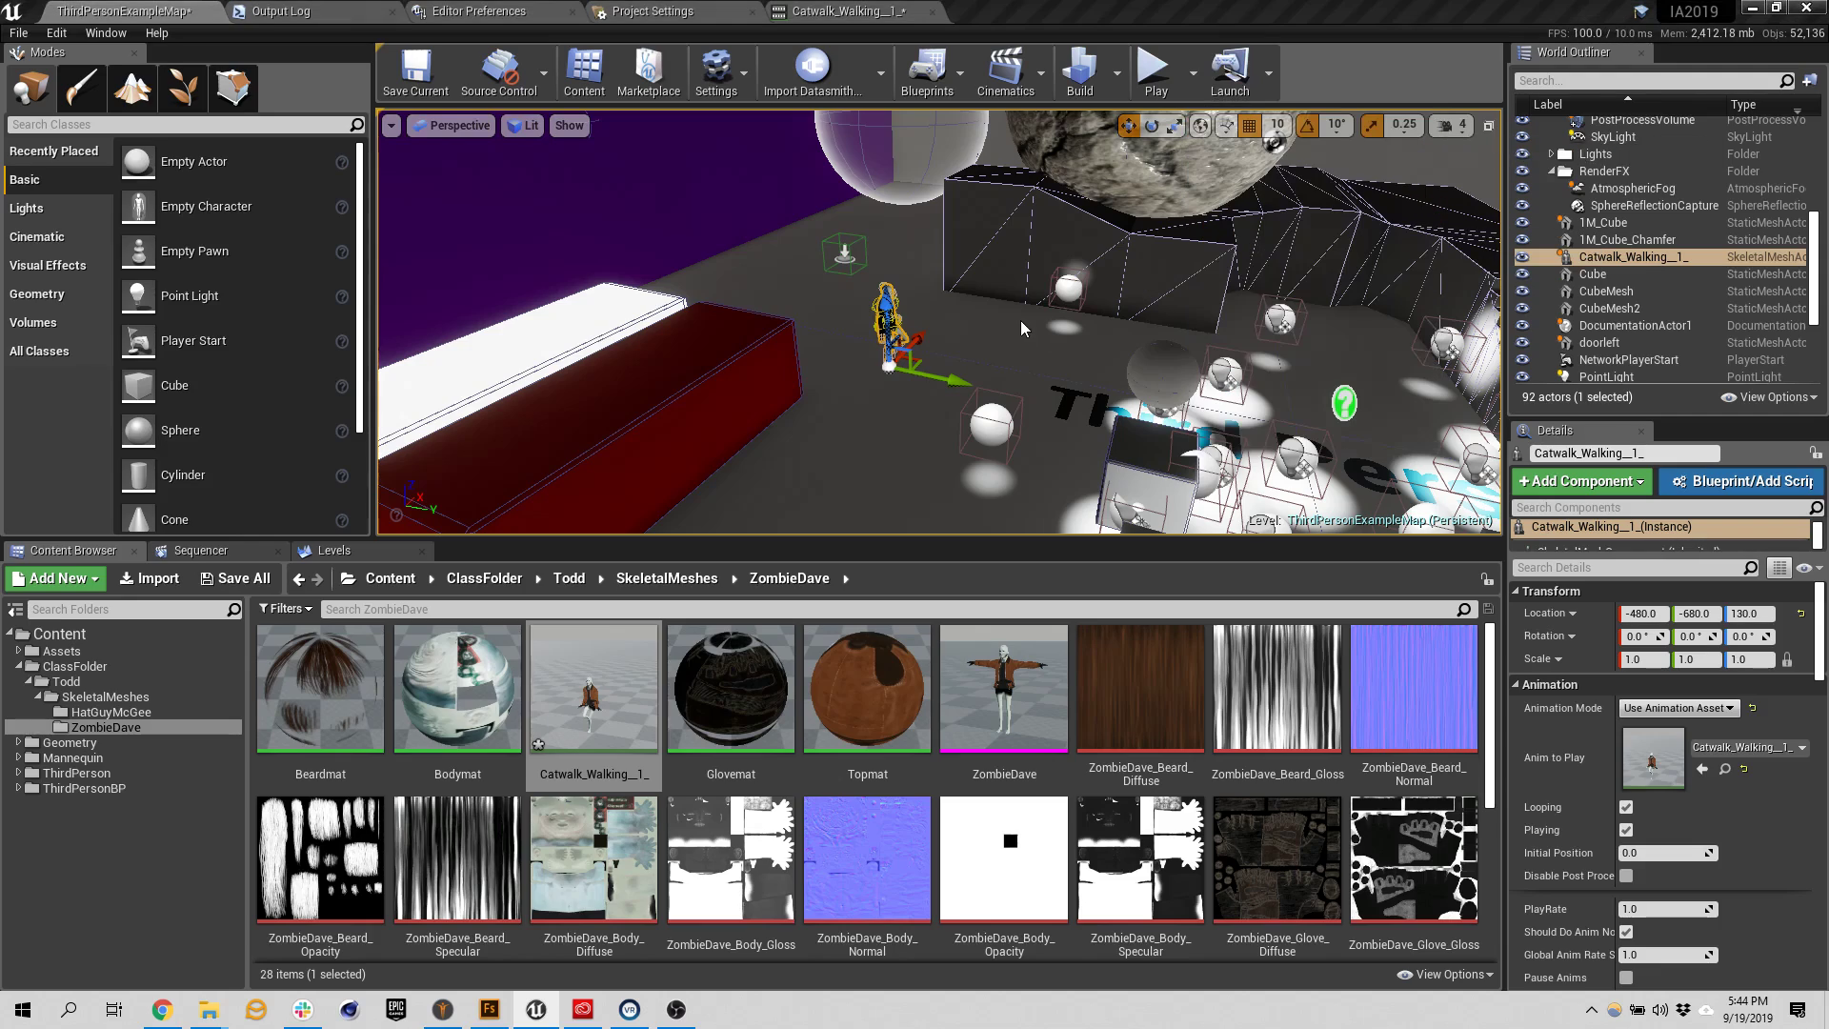
pyautogui.press('f')
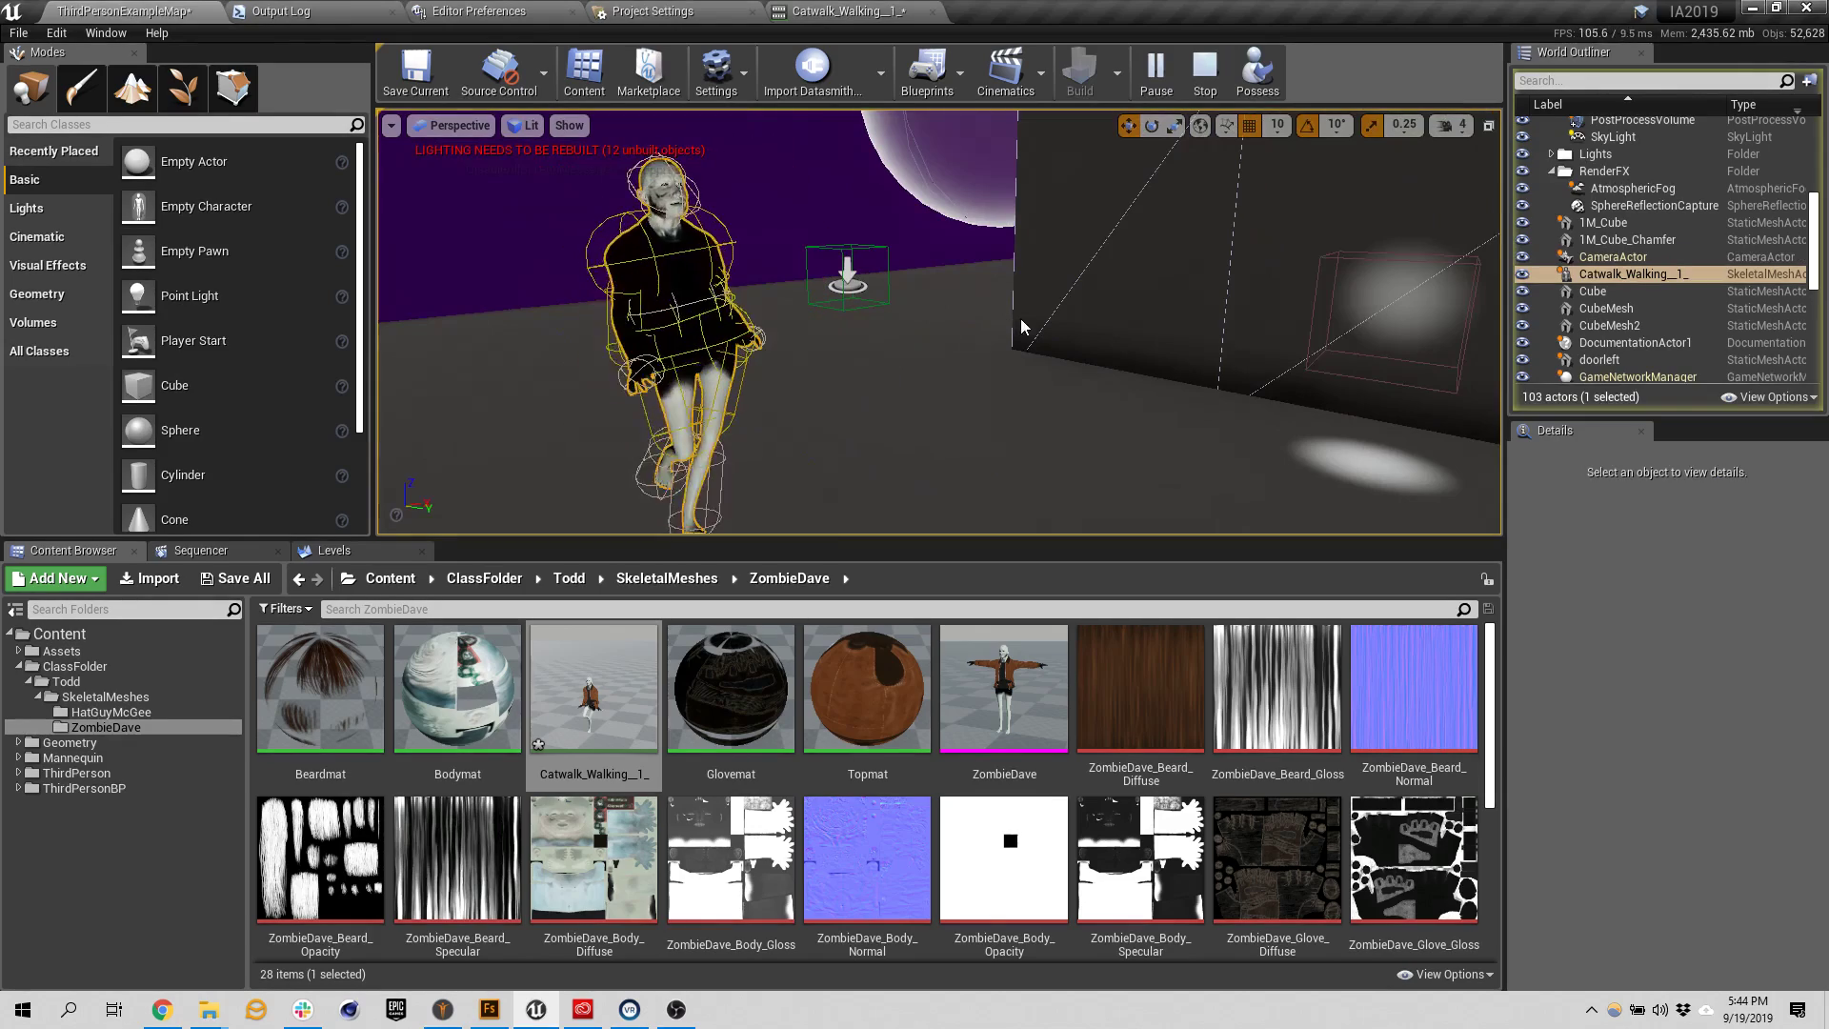
pyautogui.click(1203, 78)
# Play the level in the selected viewport, run the player character around the catwalking zombie, and stop playing
pyautogui.click(1194, 78)
pyautogui.click(1238, 135)
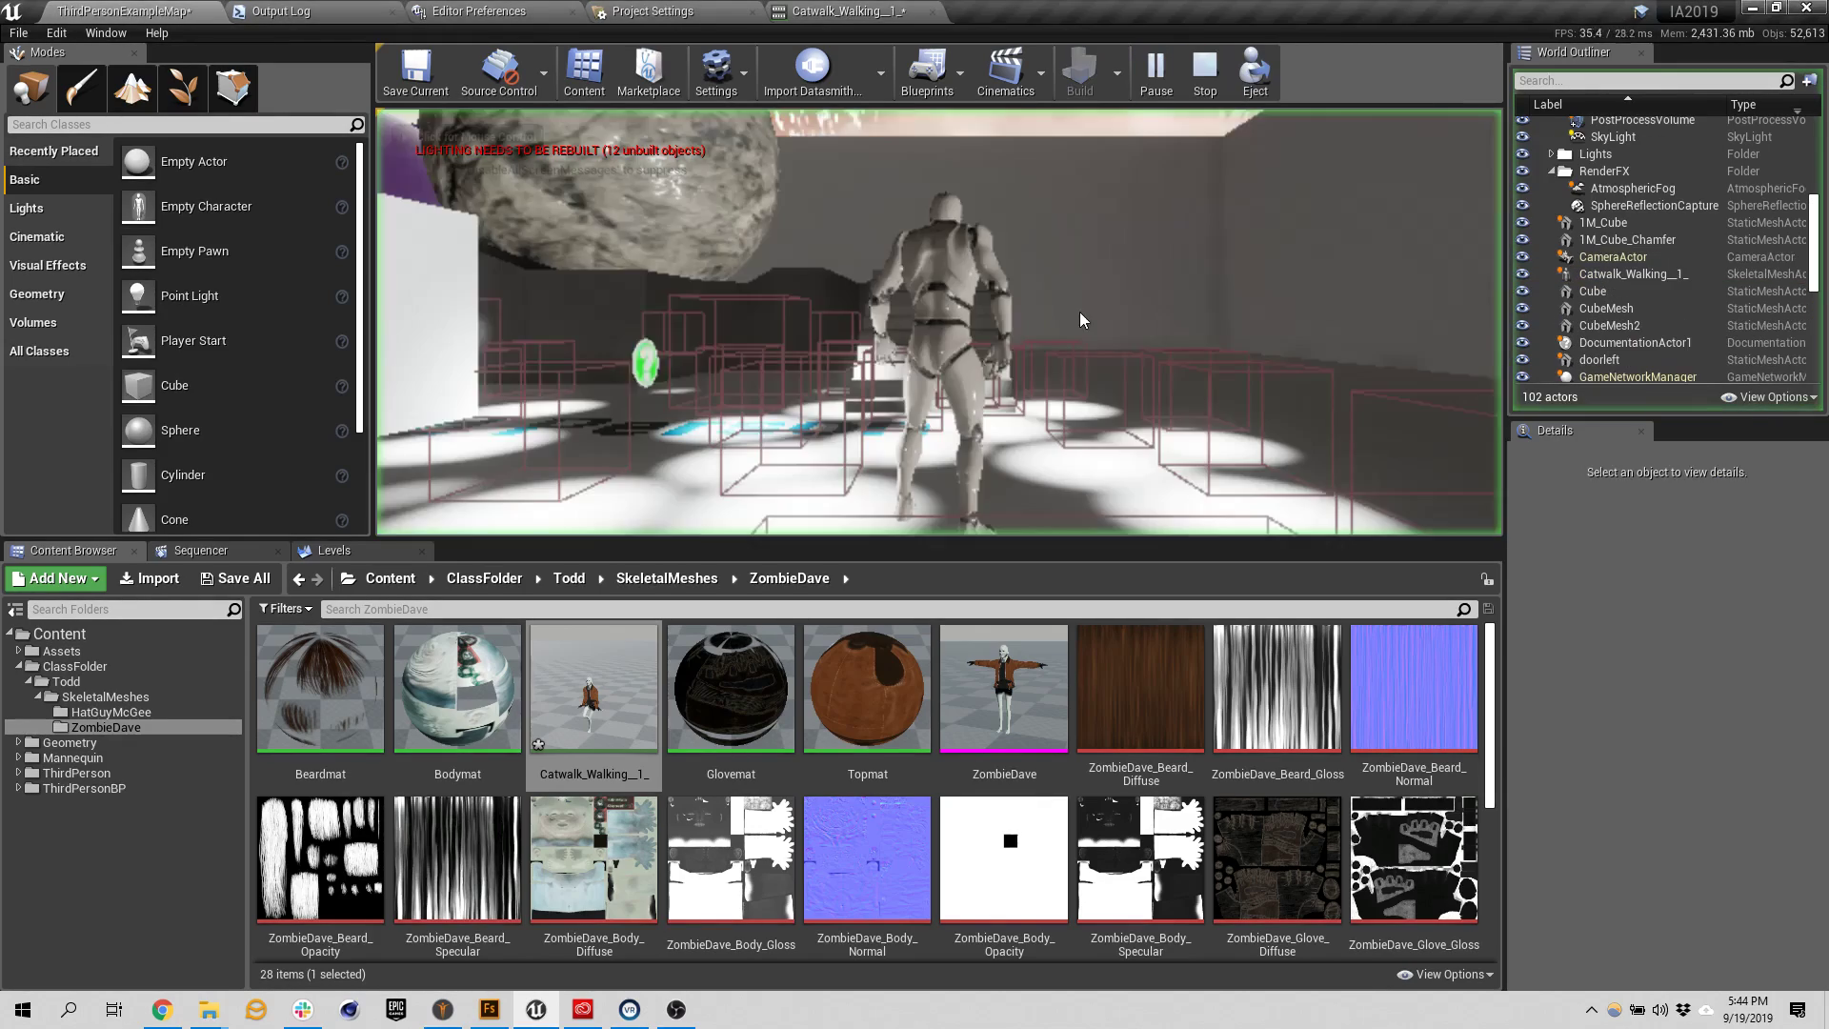
pyautogui.press('w')
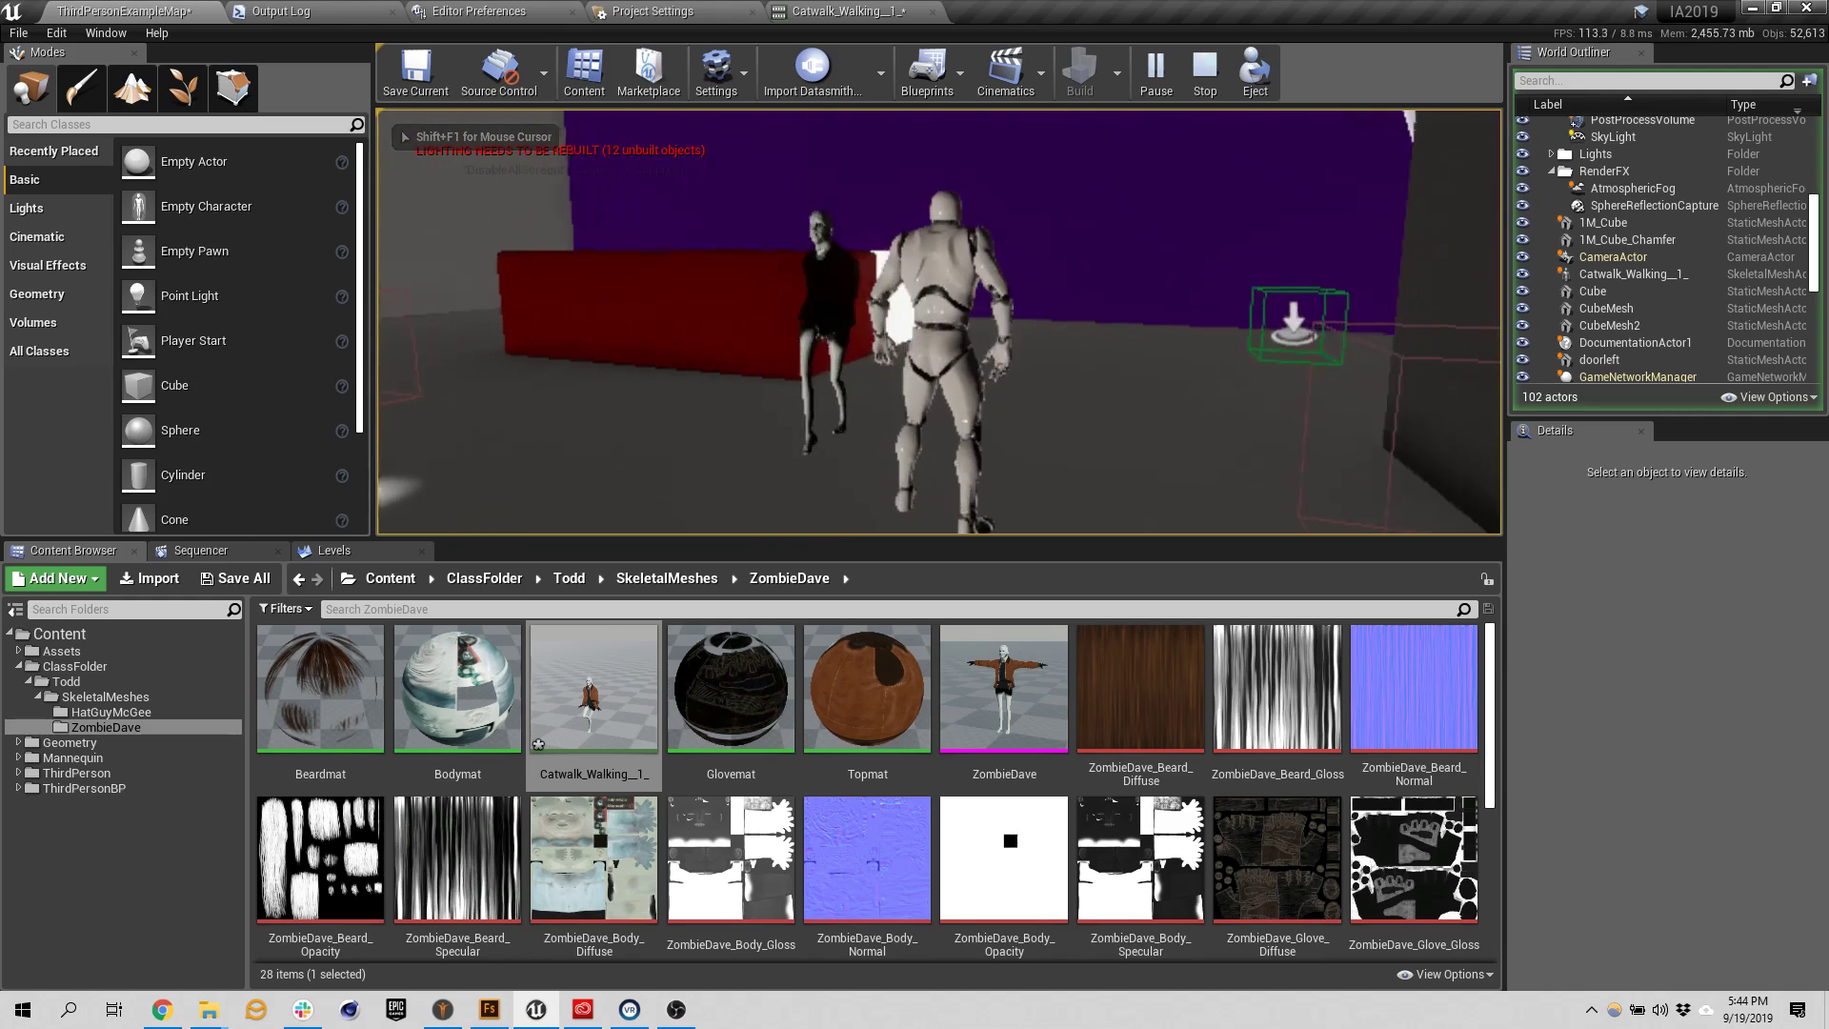
pyautogui.press('space')
pyautogui.press('w')
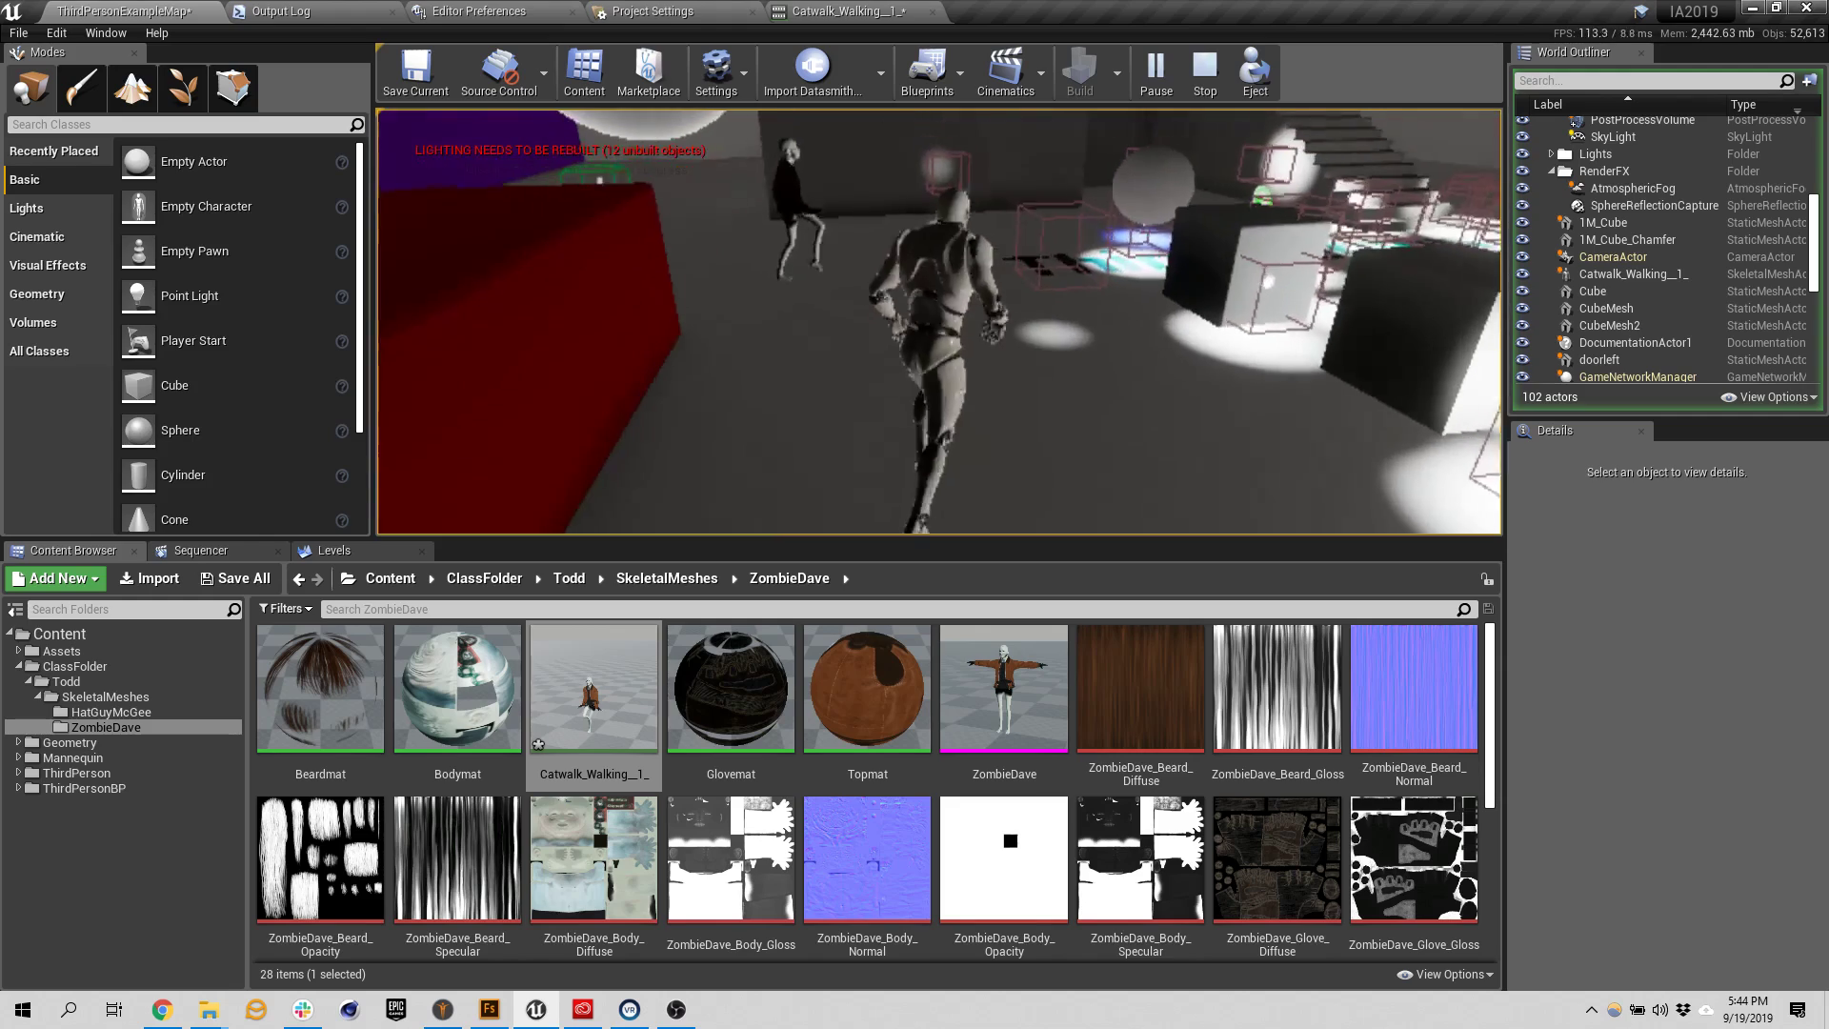
pyautogui.press('Escape')
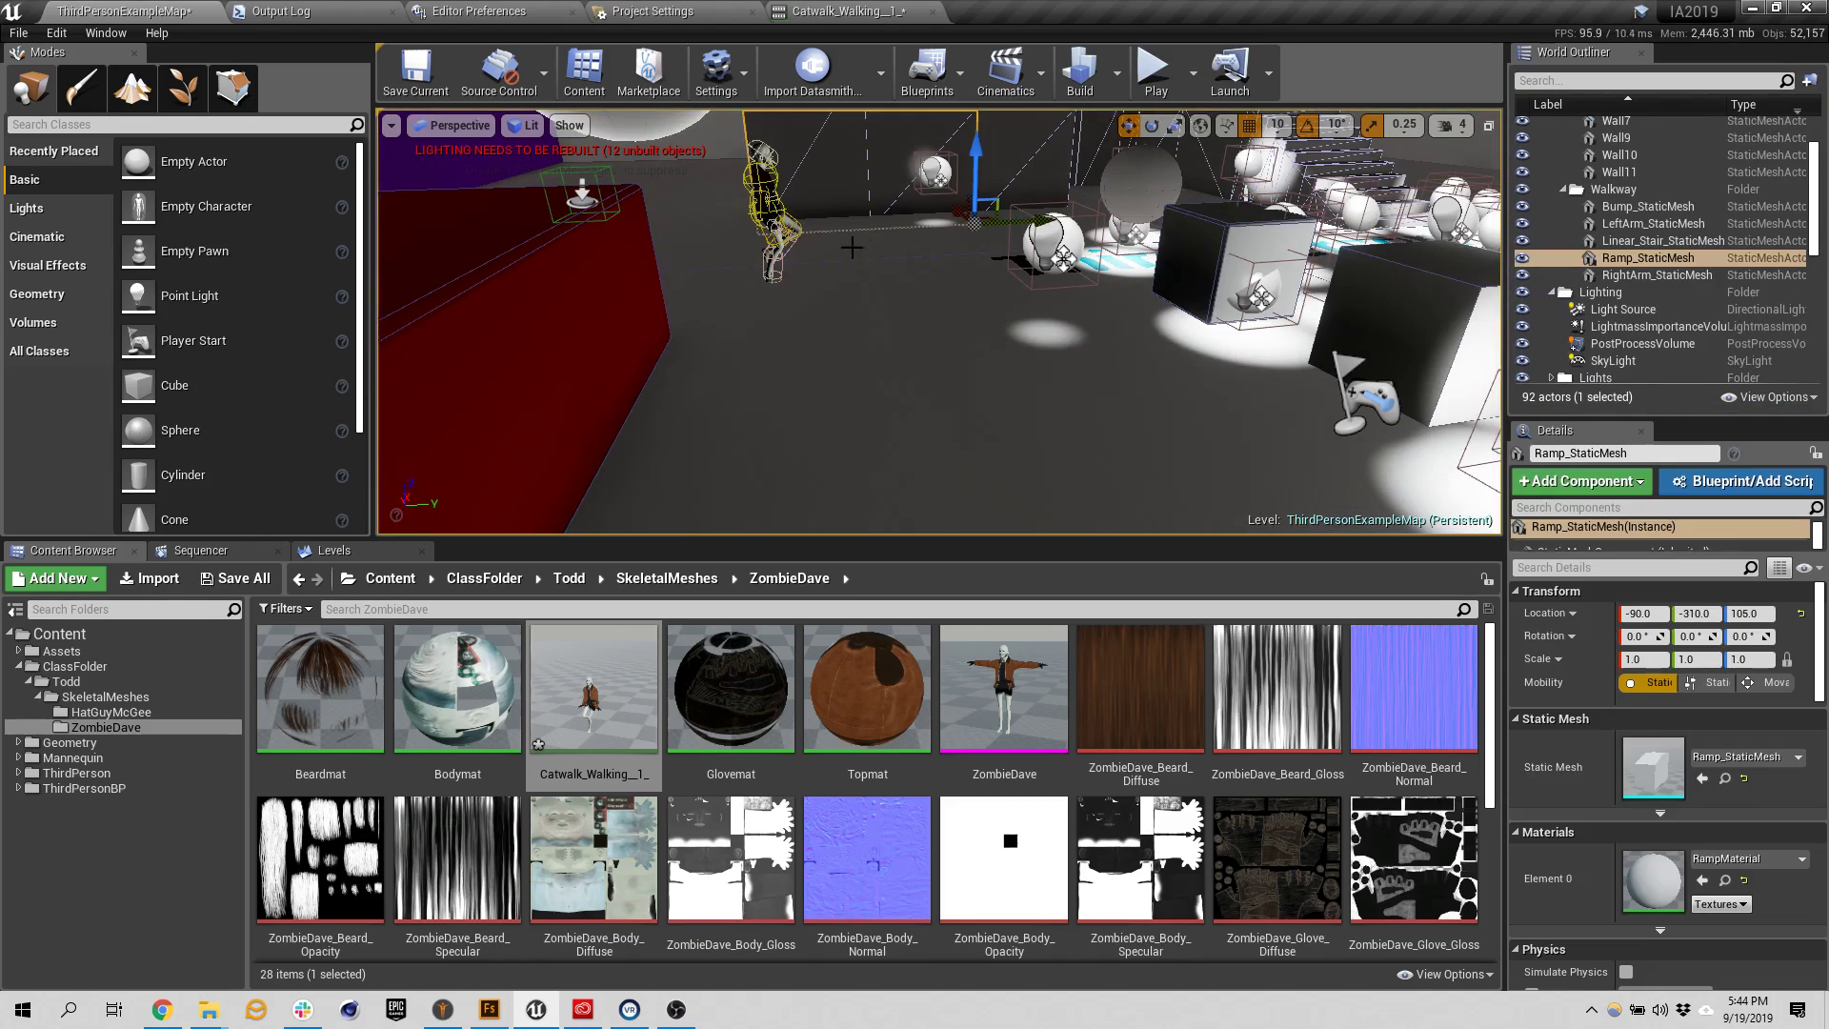
# Move the Catwalk_Walking__1_ actor to Y -320 and play the level, running the player near it before stopping
pyautogui.moveTo(939, 321); pyautogui.dragTo(943, 390, button='right')
pyautogui.click(901, 329)
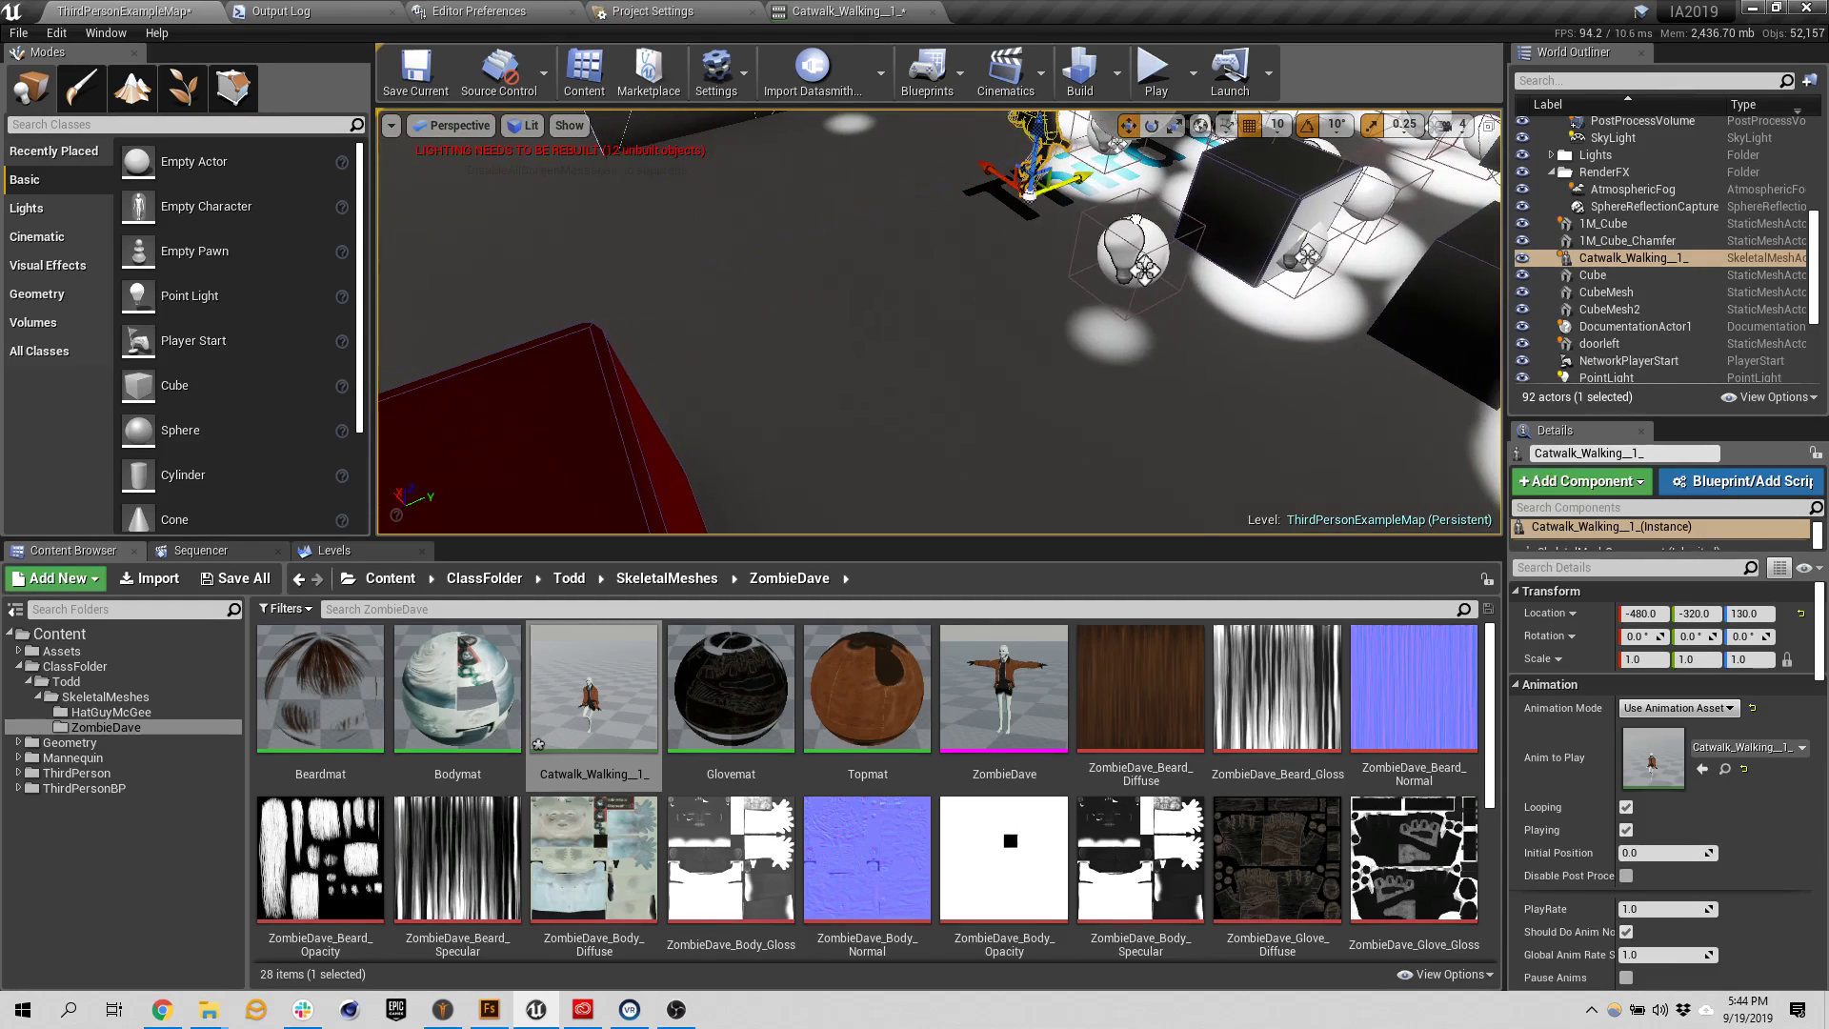
pyautogui.click(1156, 58)
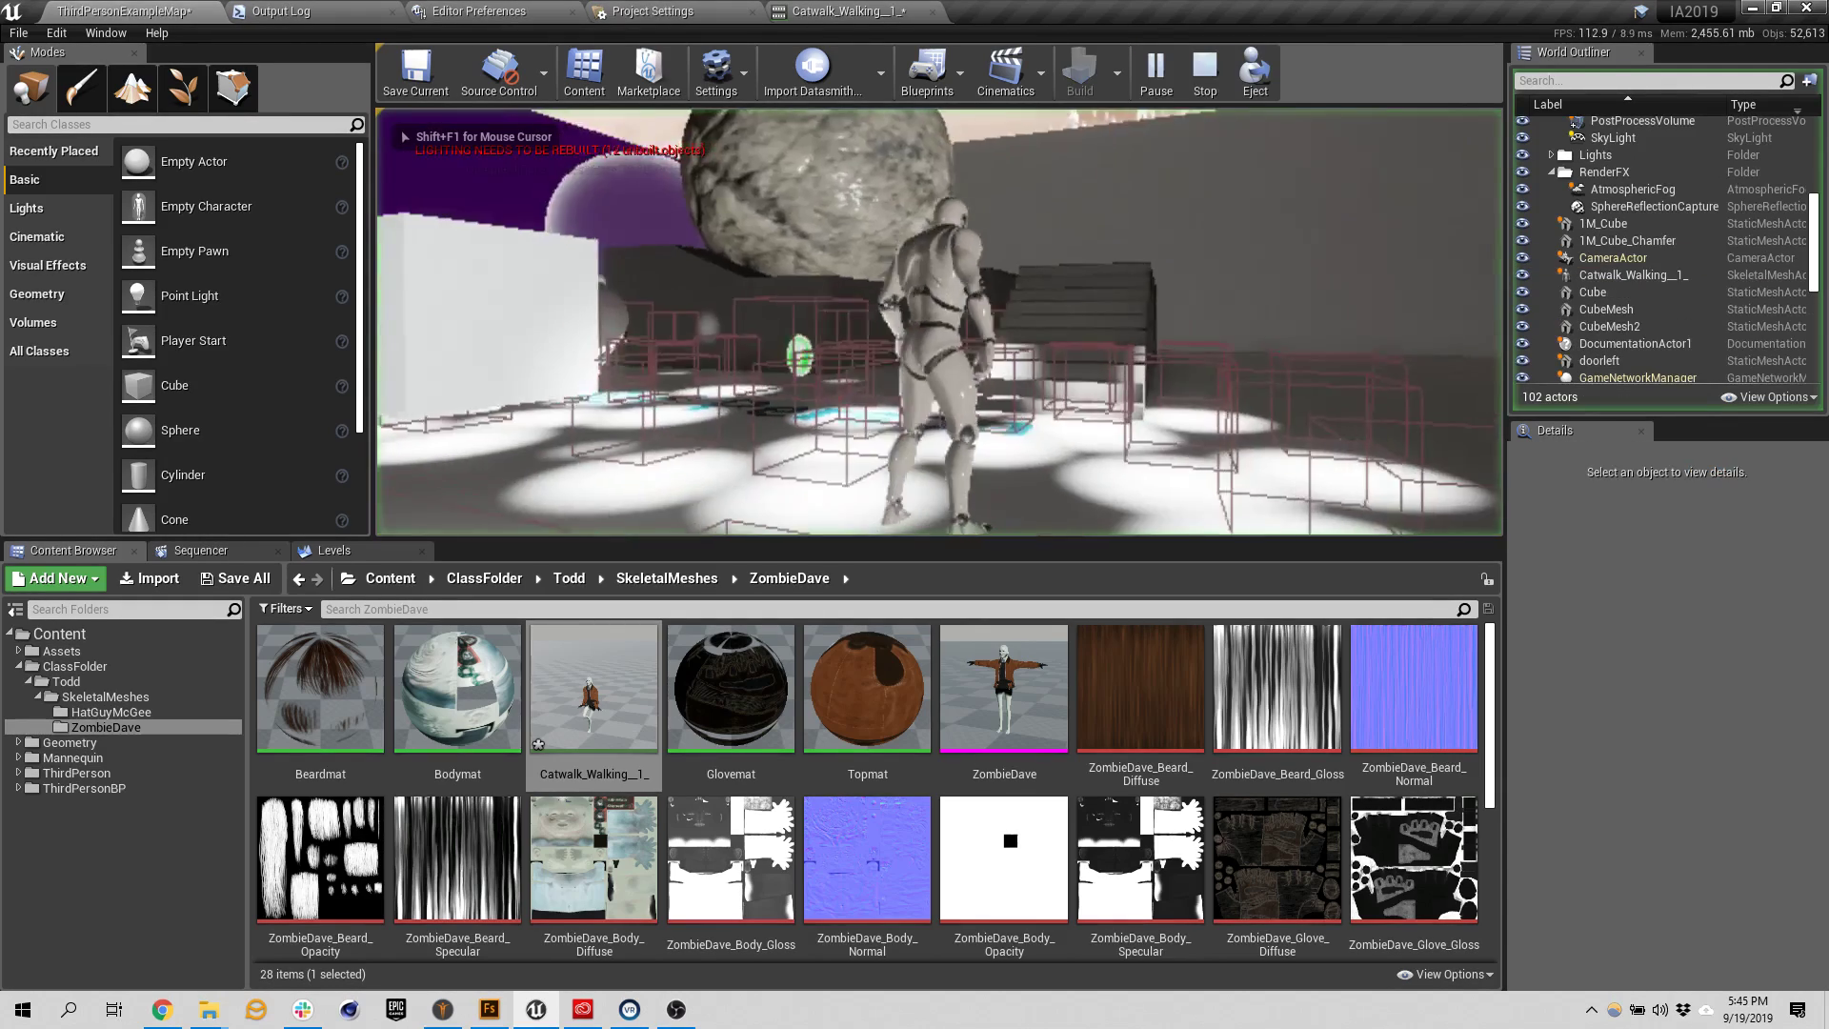
pyautogui.press('w')
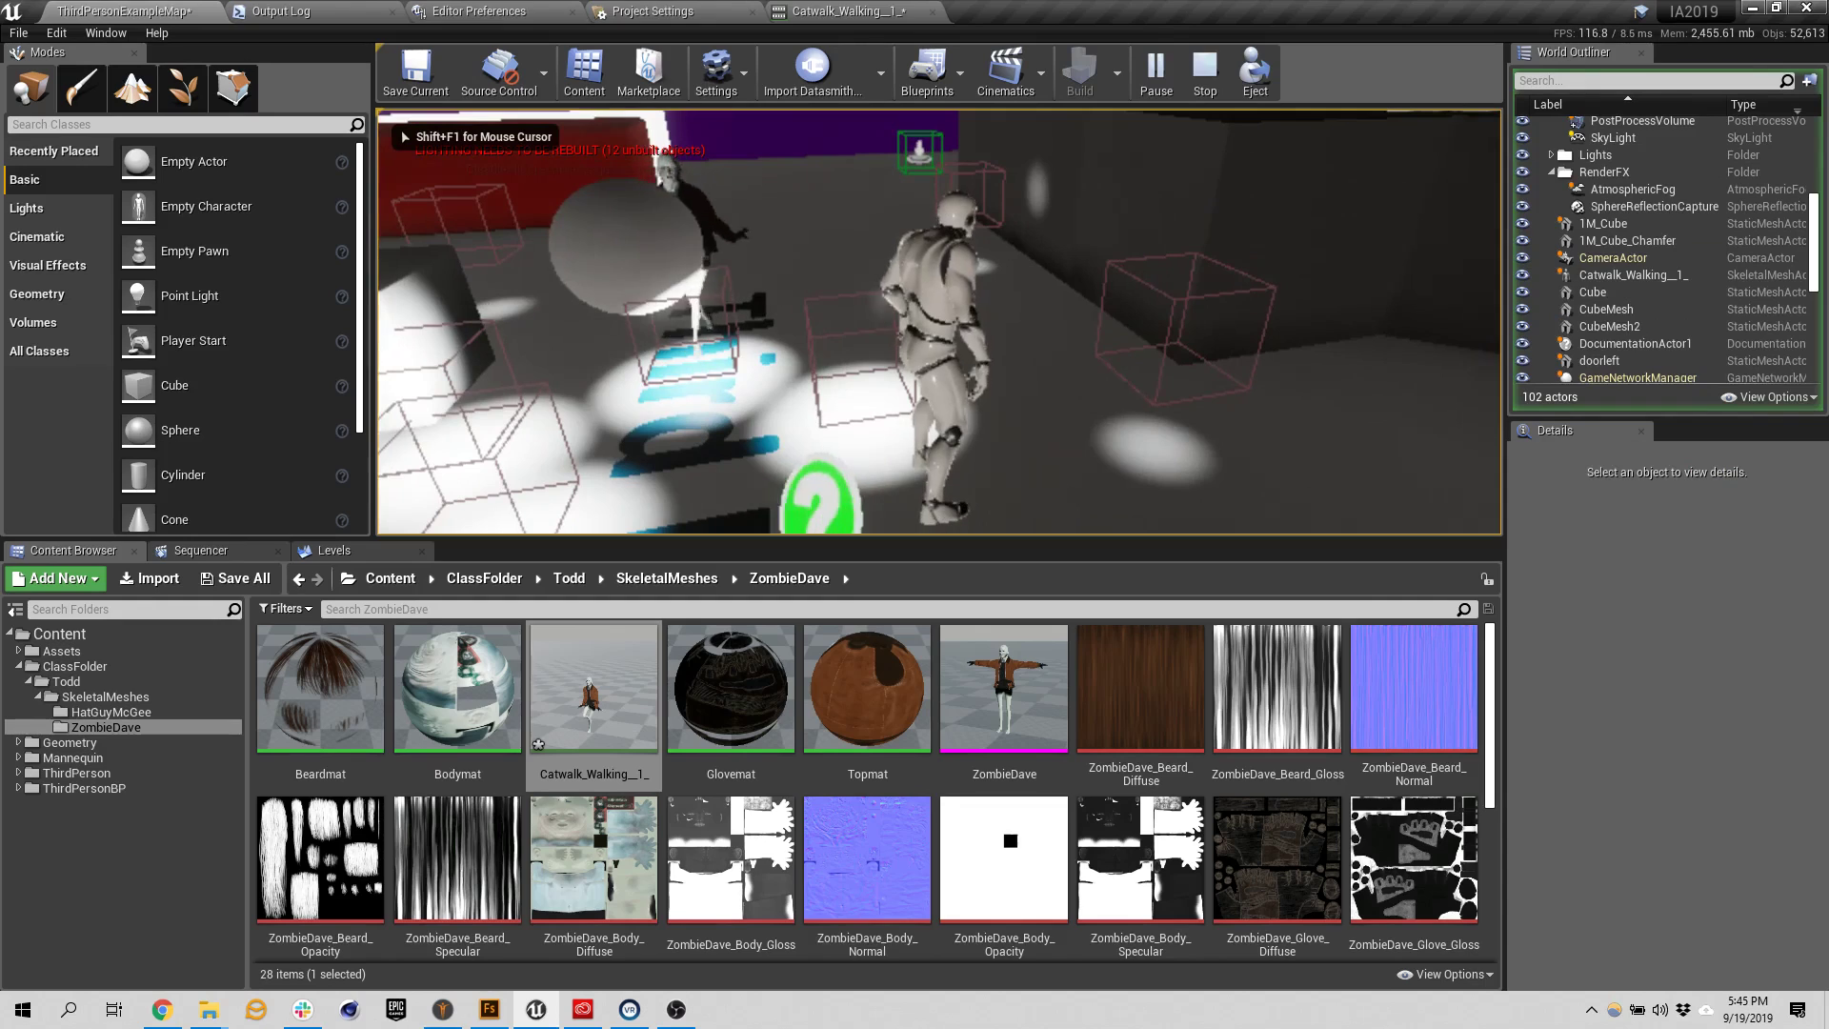
pyautogui.press('w')
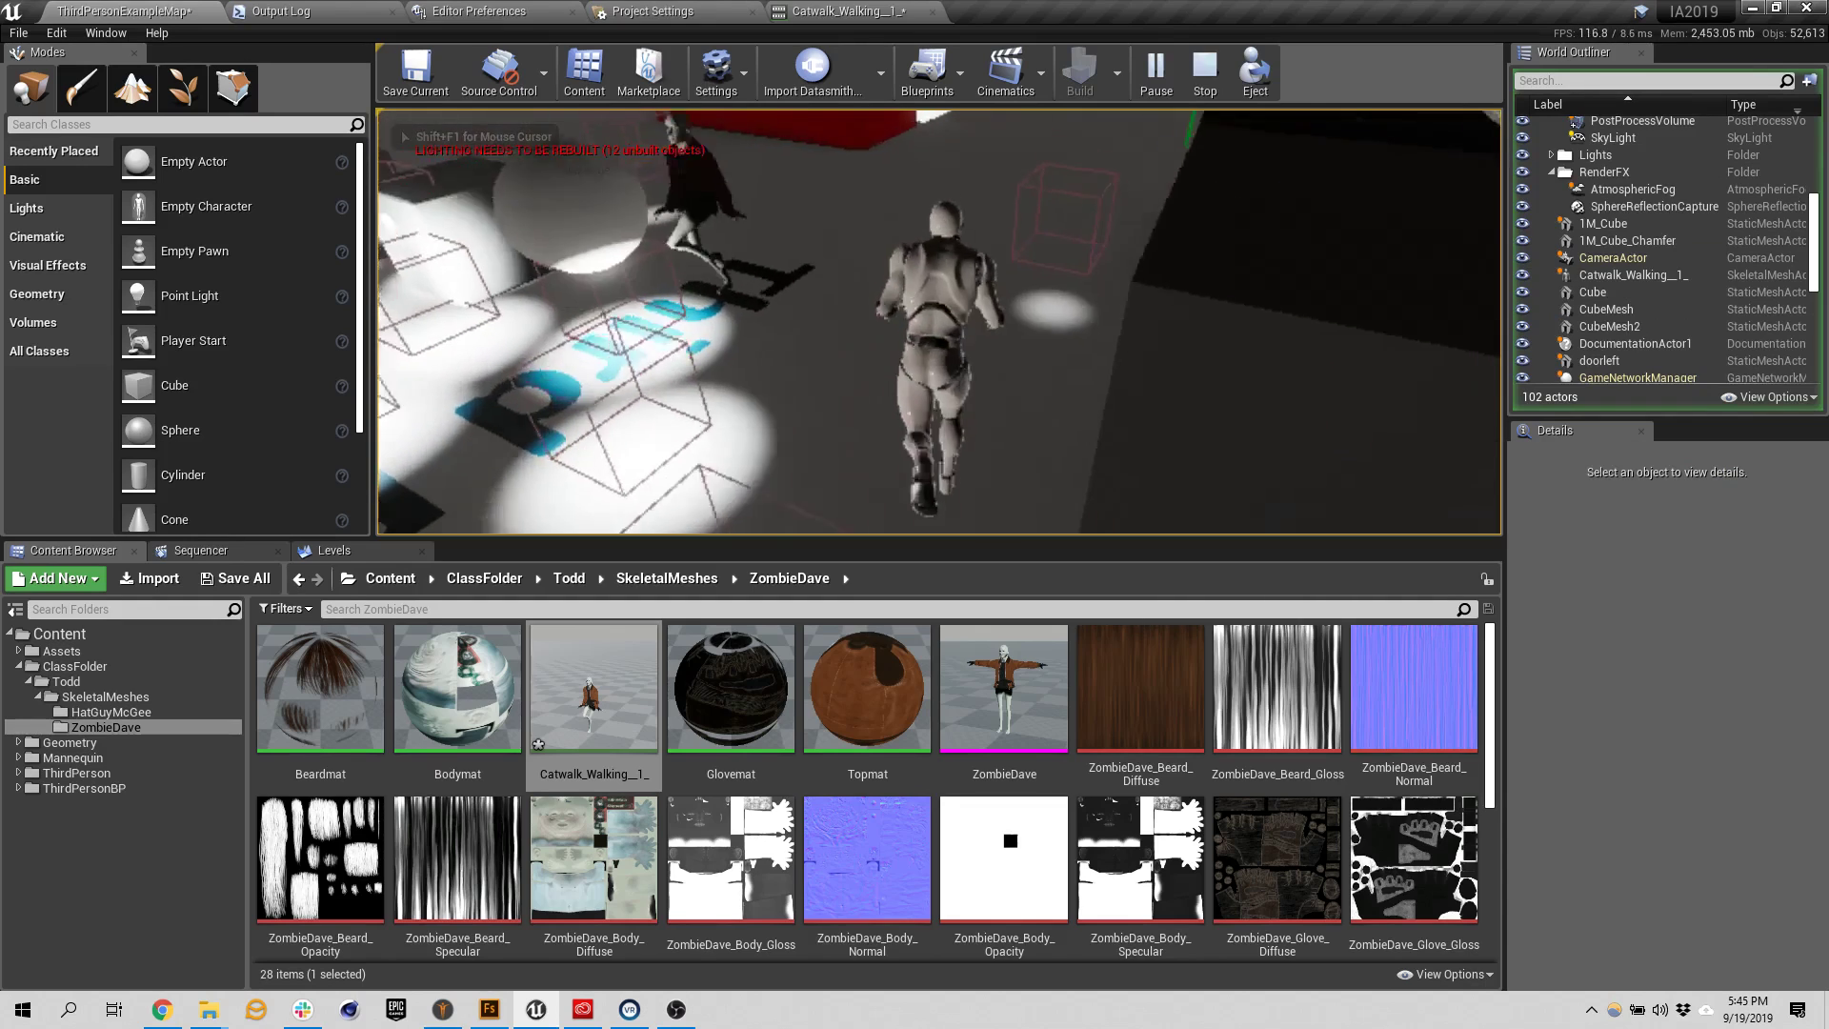
pyautogui.press('w')
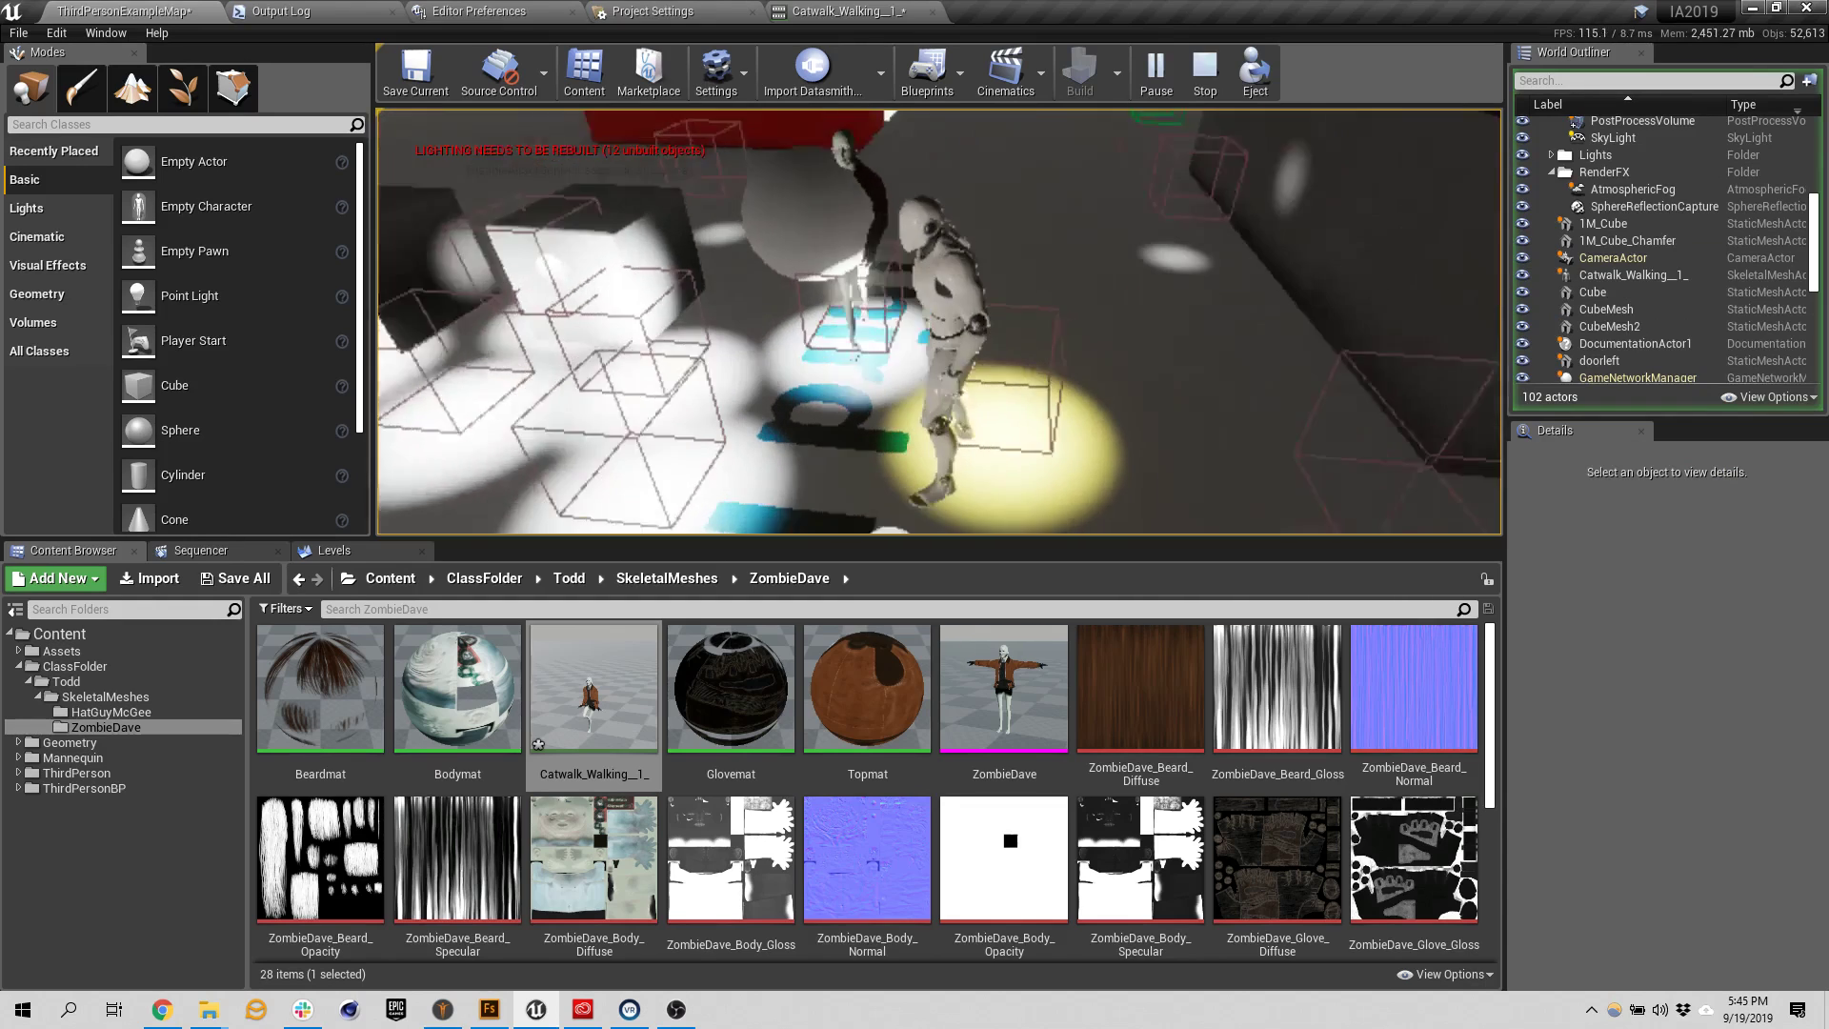
pyautogui.press('w')
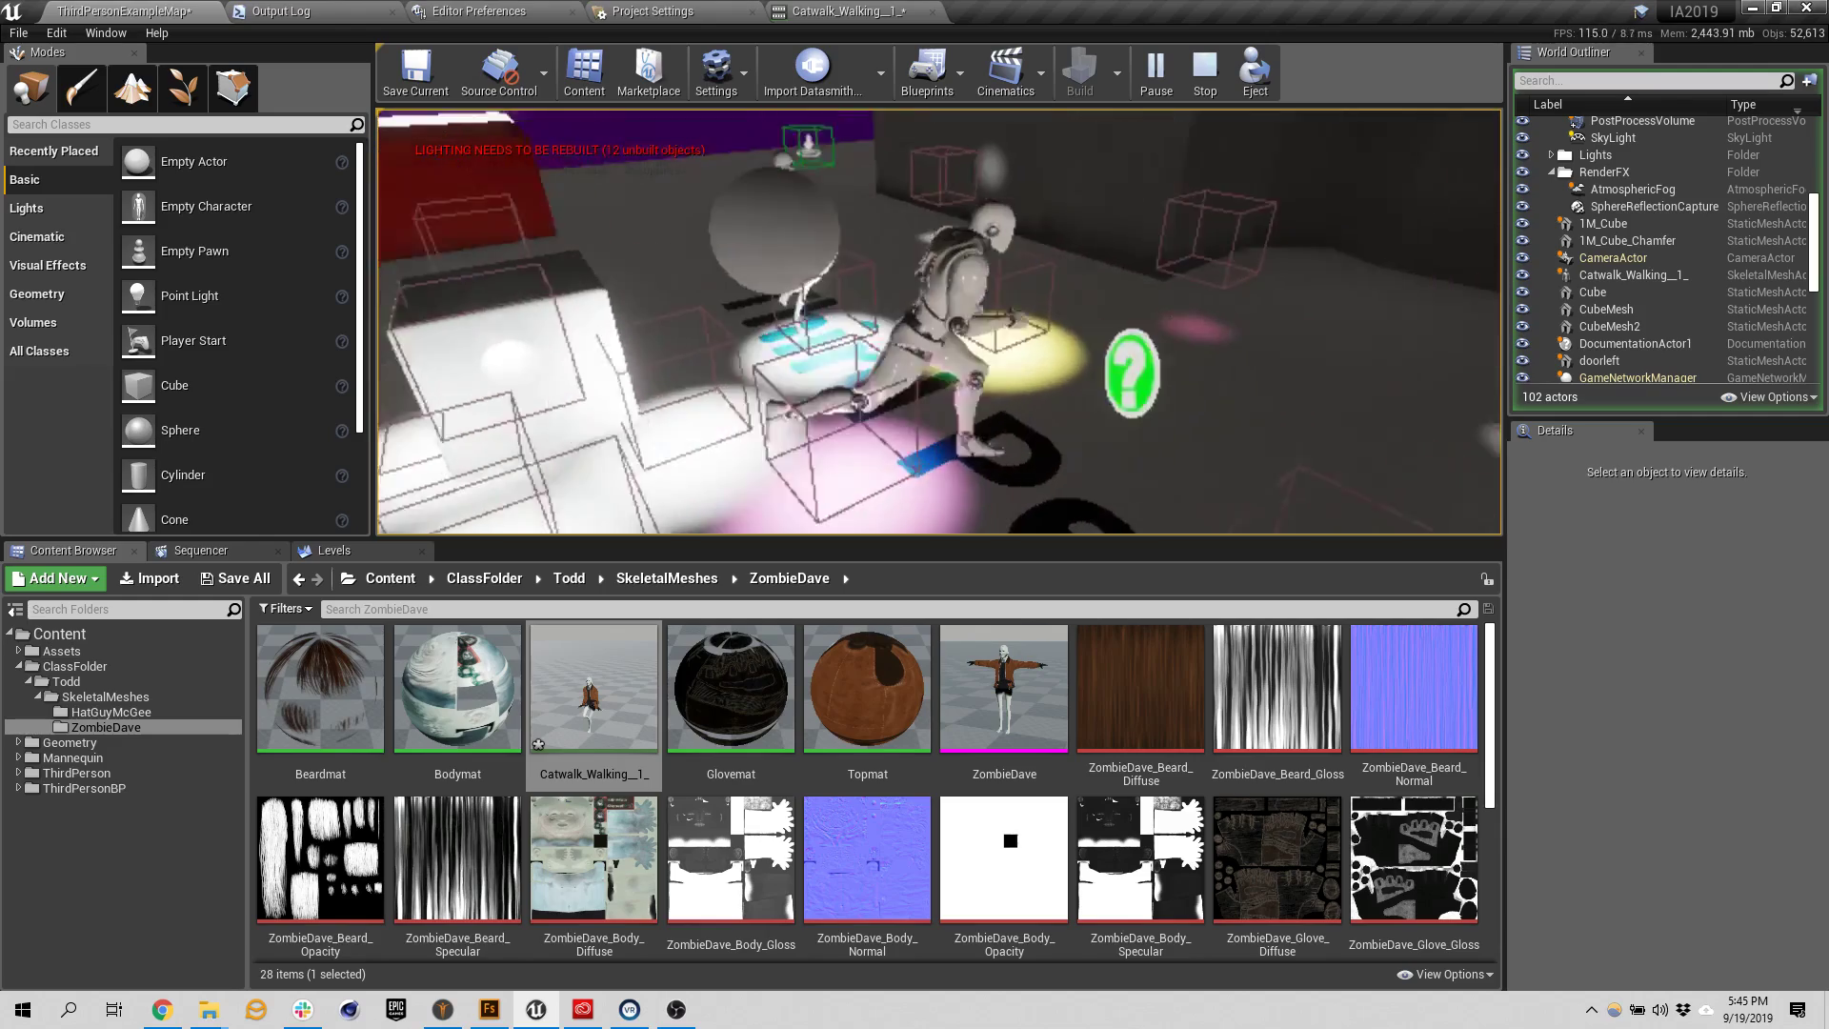
pyautogui.press('Escape')
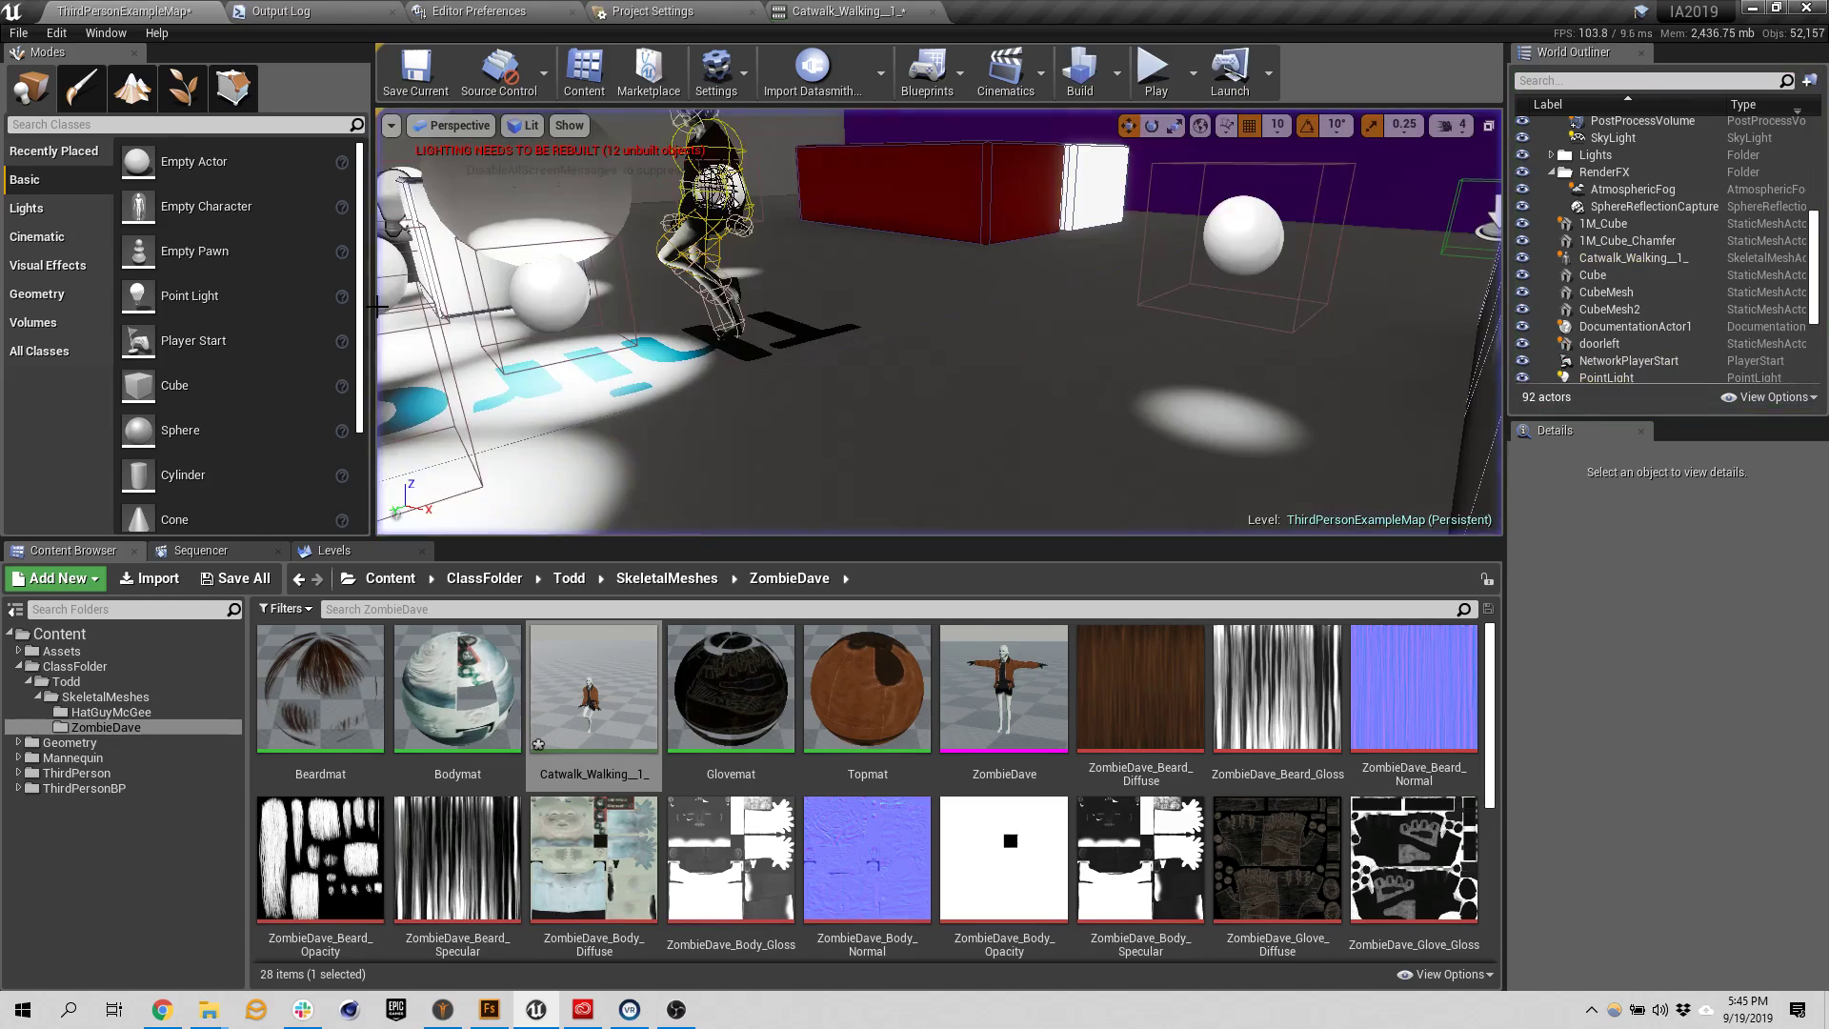
# Examine the Catwalk_Walking__1_ character in the level from close up and from the side
pyautogui.press('w')
pyautogui.moveTo(728, 331)
pyautogui.mouseDown(button='right')
pyautogui.moveTo(619, 324)
pyautogui.moveTo(743, 343)
pyautogui.moveTo(705, 327)
pyautogui.mouseUp(button='right')
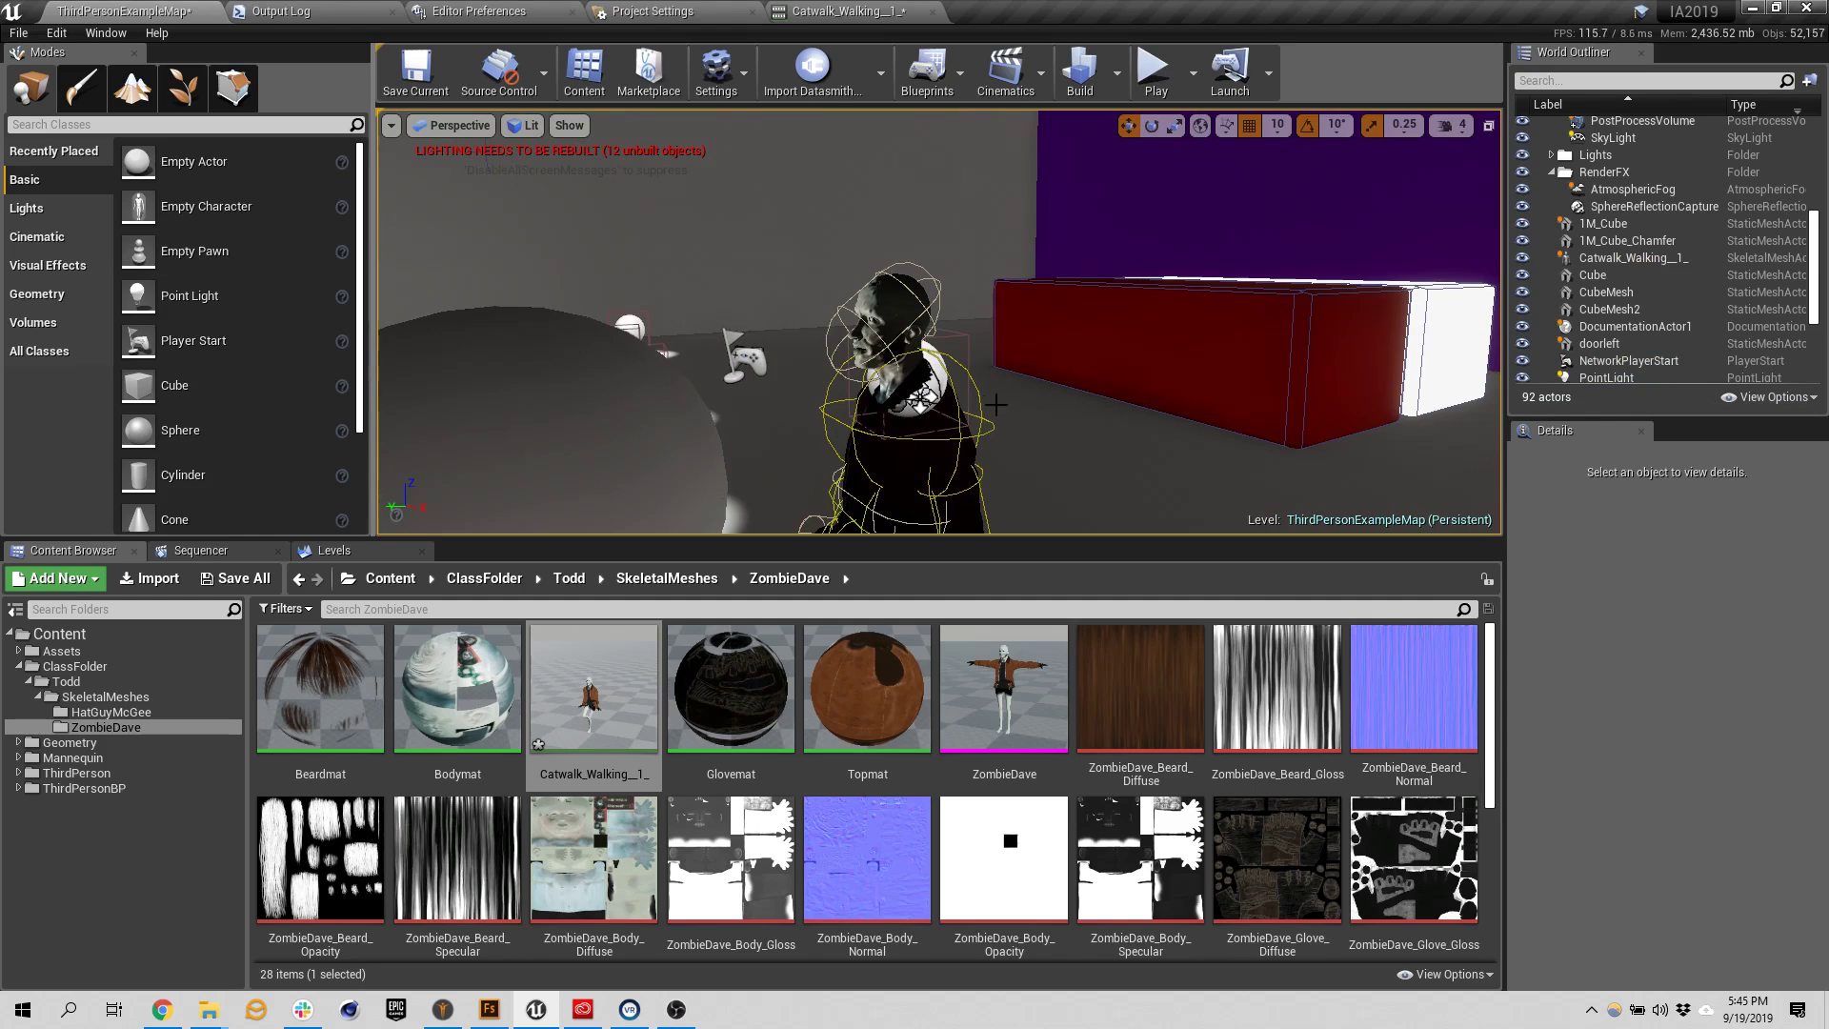
pyautogui.moveTo(1015, 324); pyautogui.dragTo(972, 334, button='right')
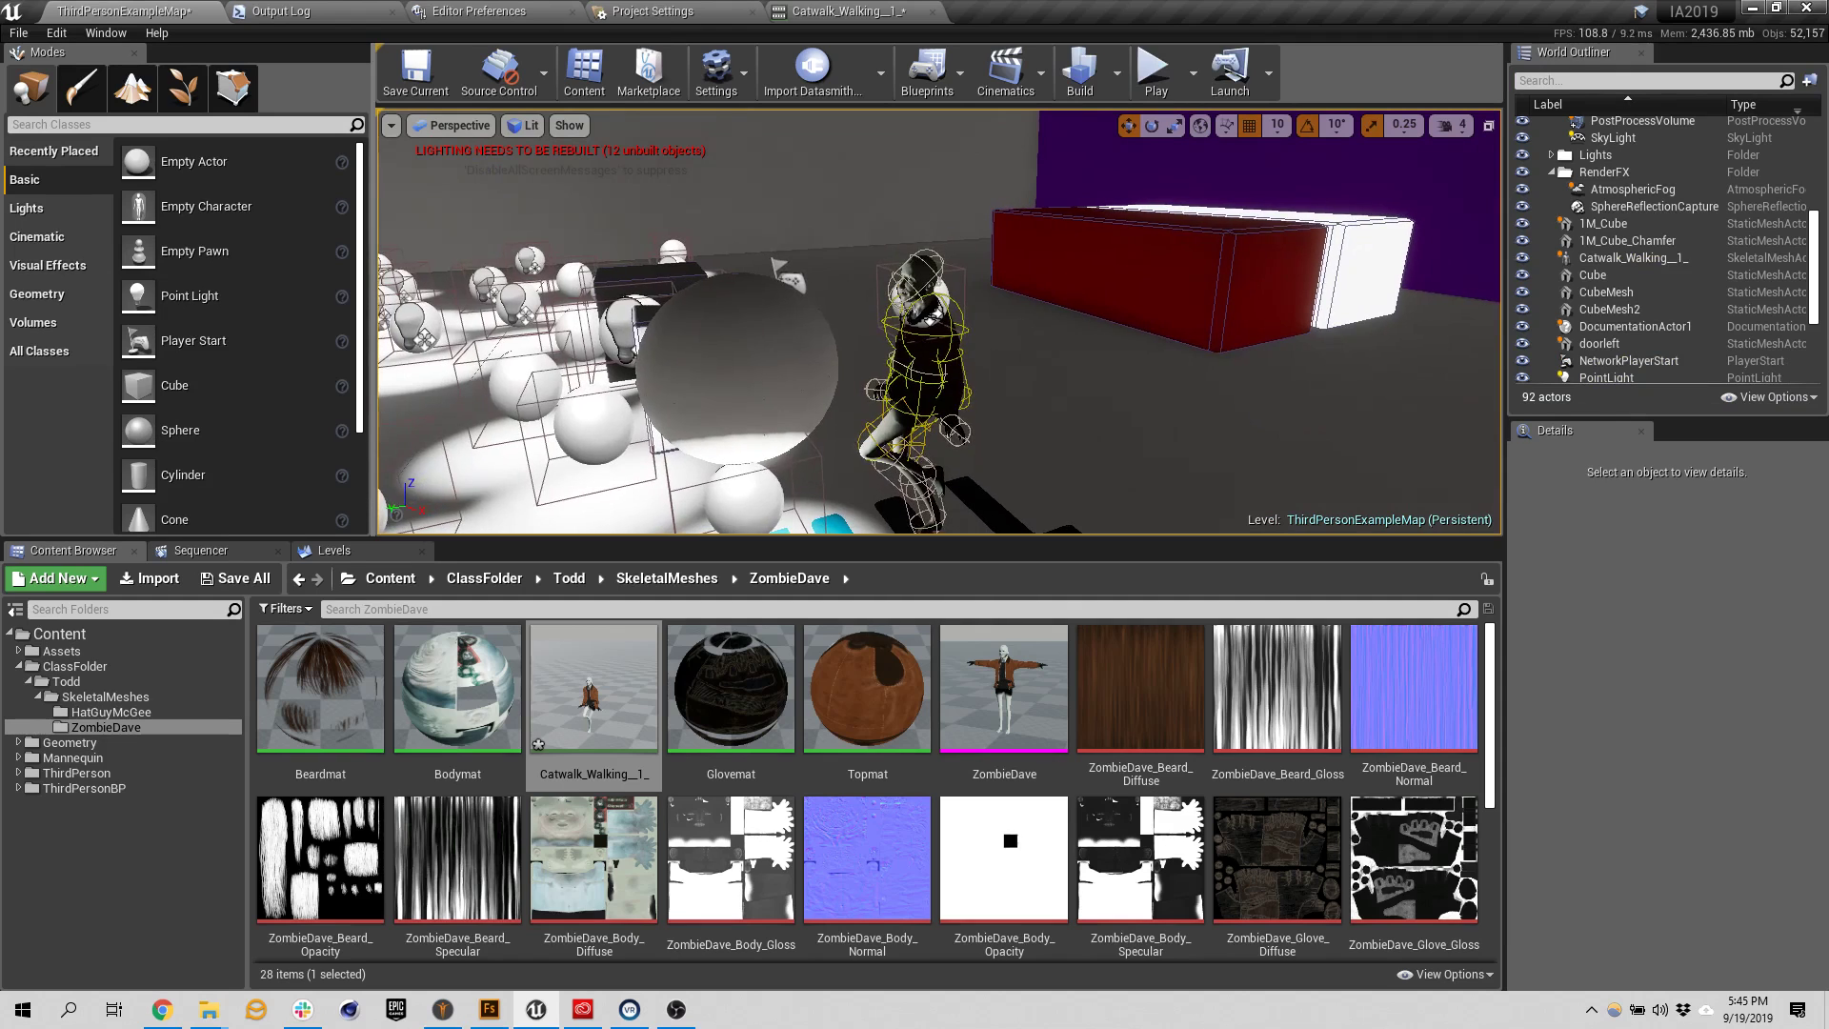
# Enable Simulate Physics on the Catwalk_Walking__1_ actor in the level
pyautogui.click(920, 362)
pyautogui.scroll(-2, 1687, 810)
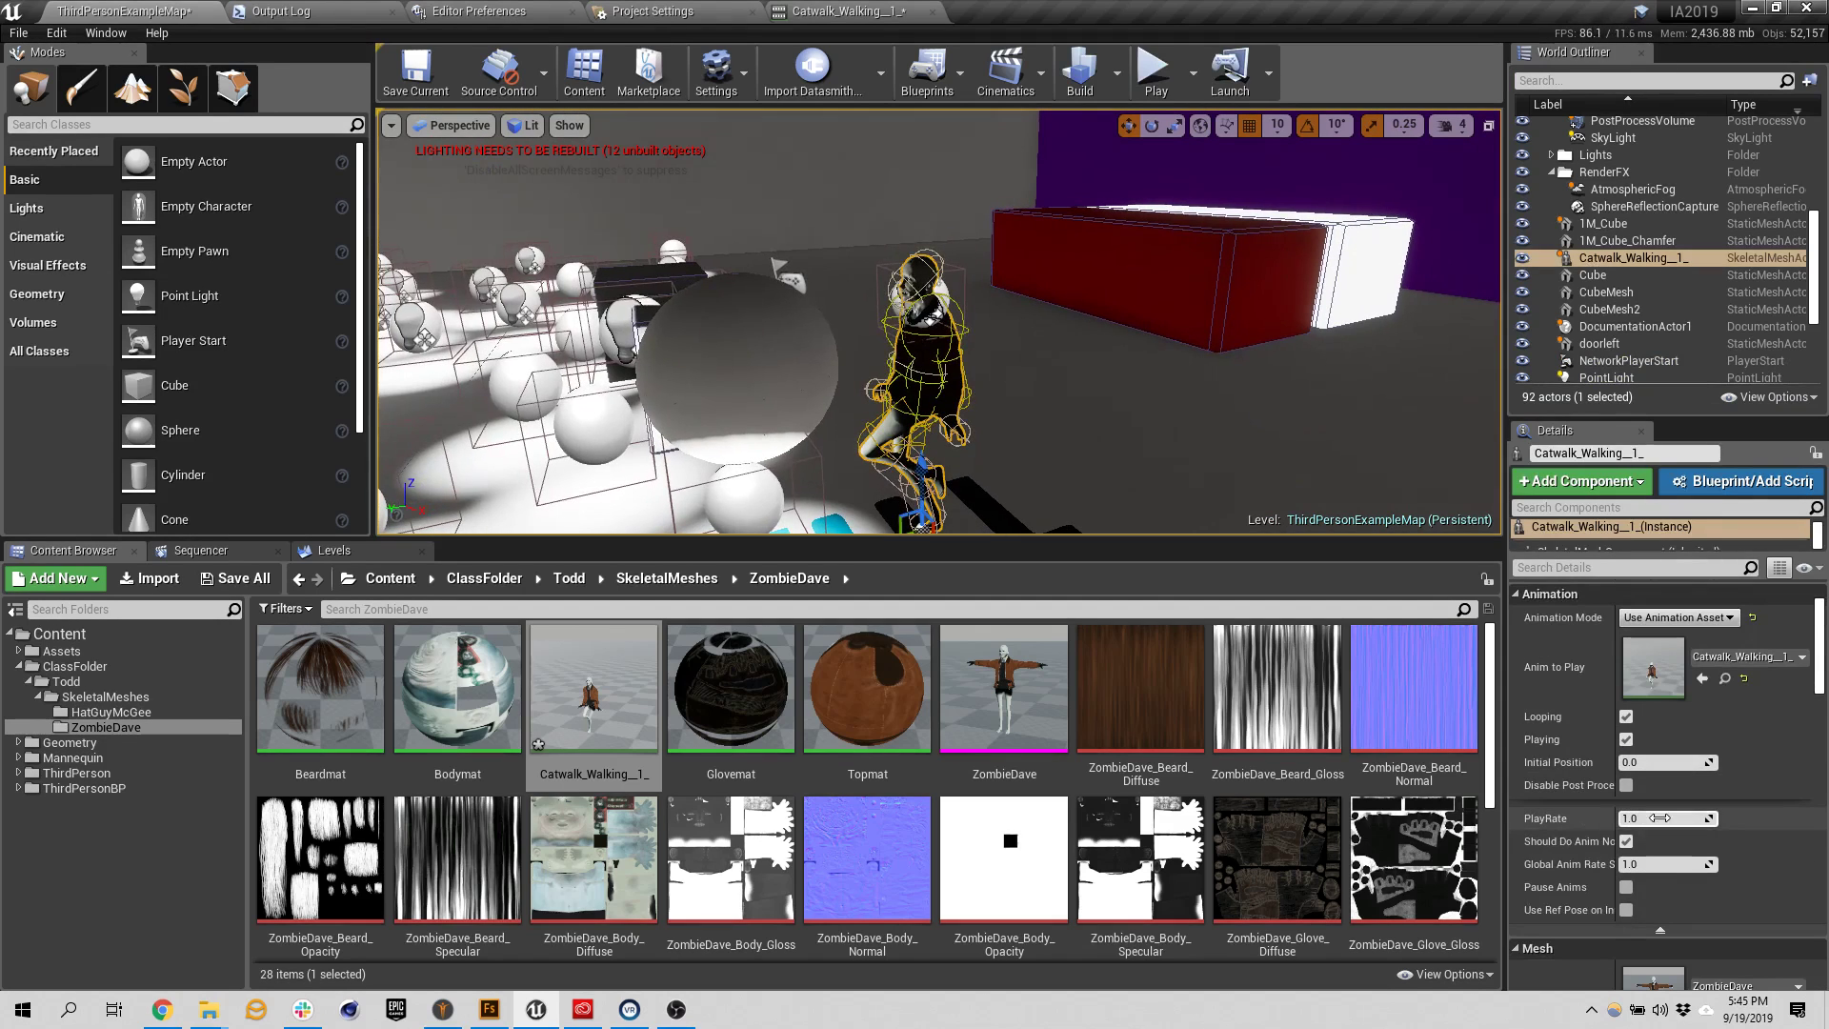
pyautogui.moveTo(886, 360); pyautogui.dragTo(1039, 369, button='right')
pyautogui.moveTo(1009, 398); pyautogui.dragTo(556, 331)
pyautogui.moveTo(556, 331); pyautogui.dragTo(472, 357, button='right')
pyautogui.scroll(-10, 1791, 654)
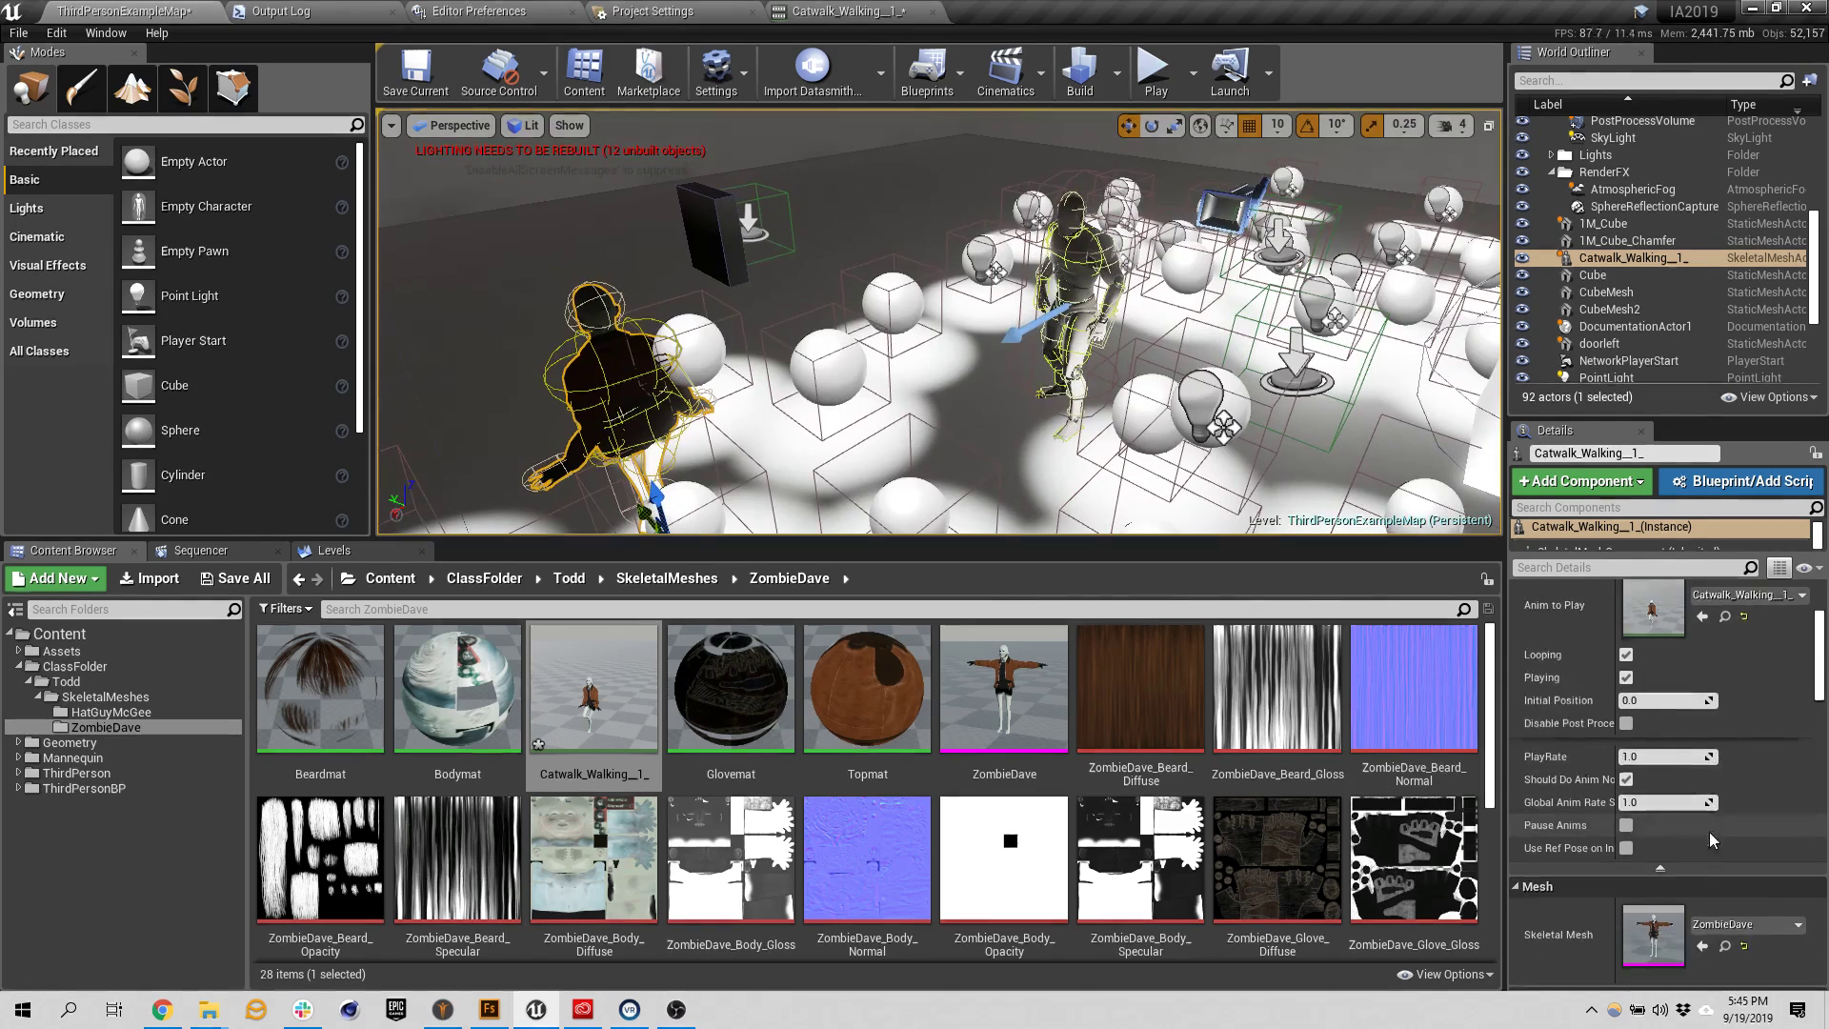
pyautogui.scroll(-5, 1696, 781)
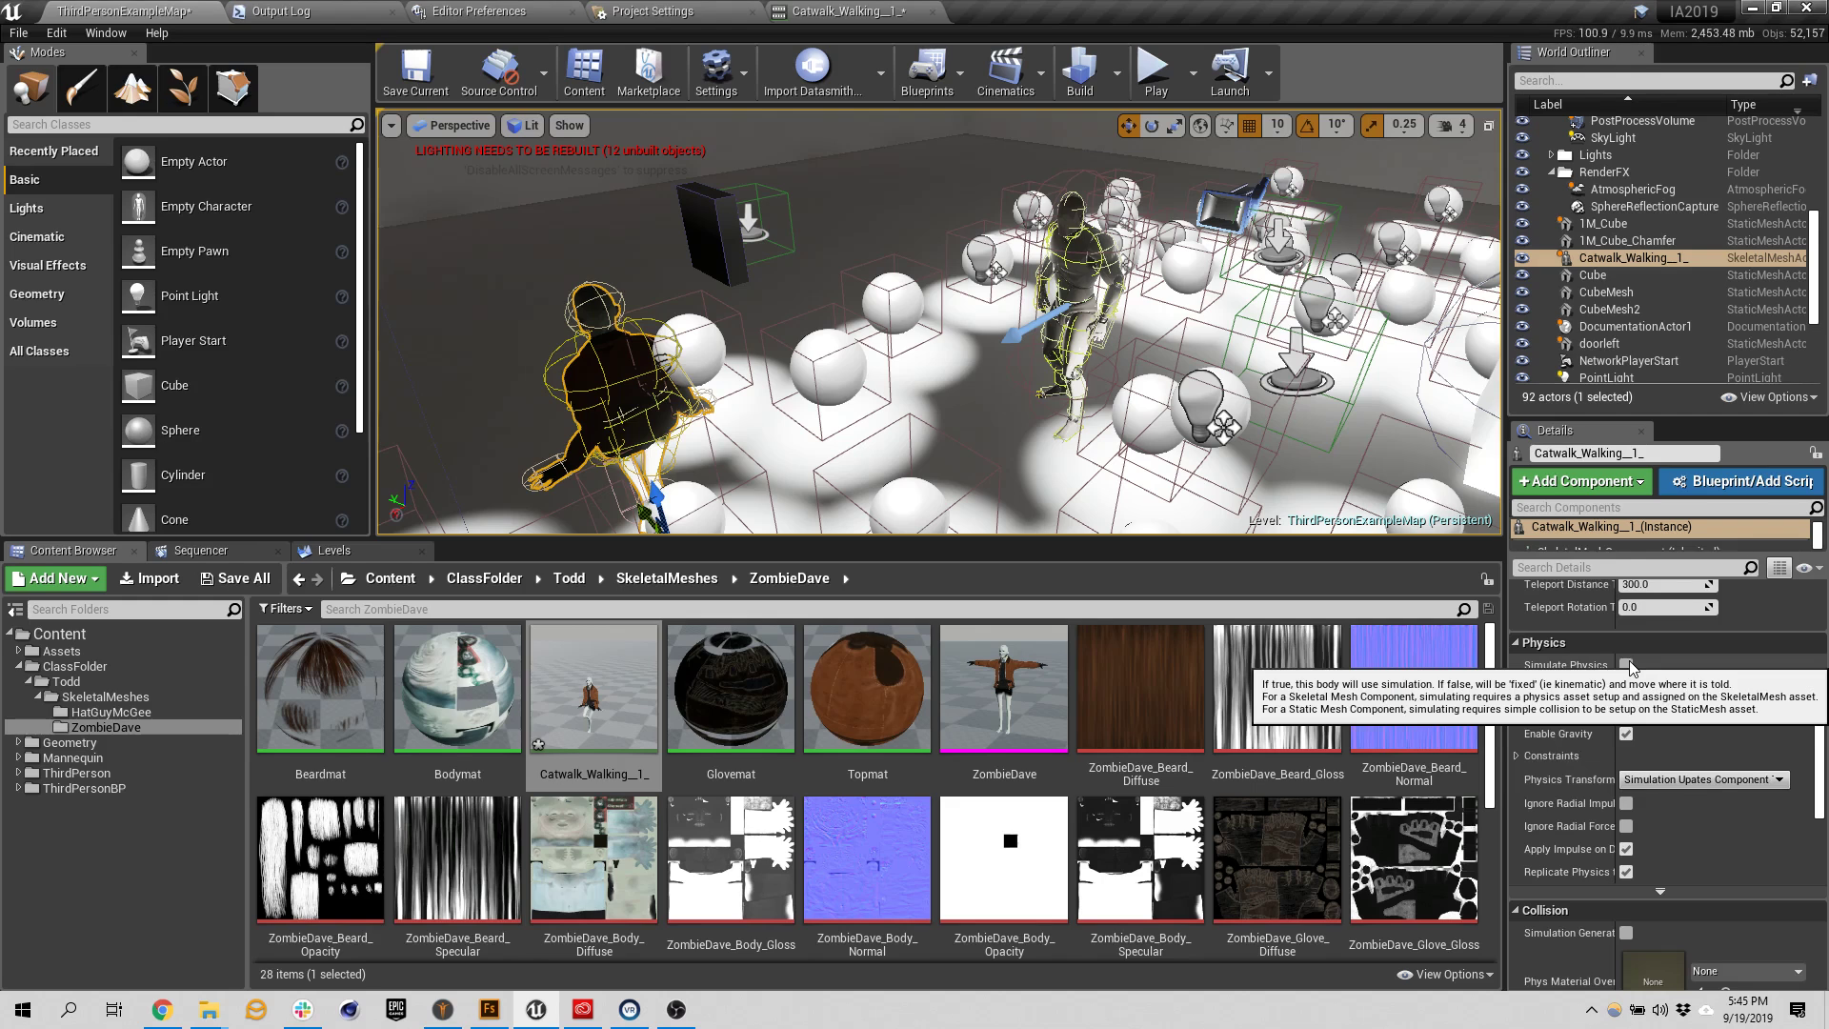
pyautogui.click(1626, 666)
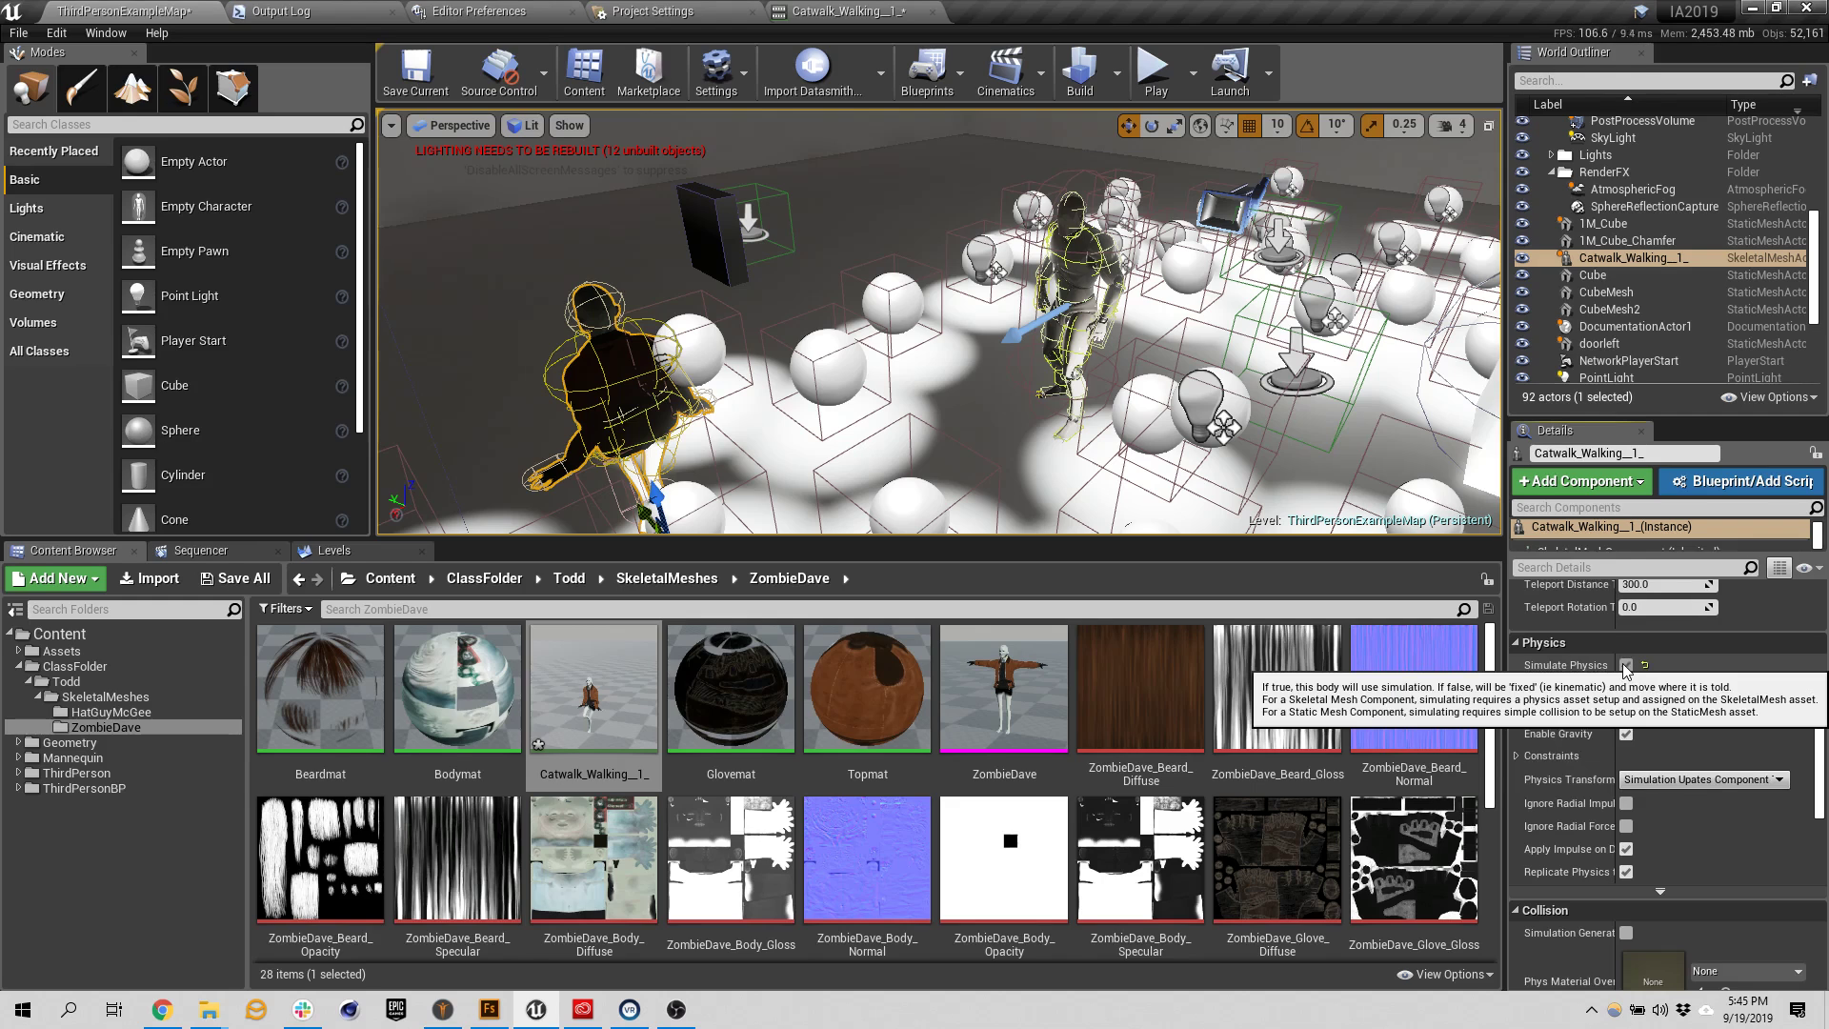
# Play the level, run the player character into the physics-simulated zombie to push it around the floor, and stop playing
pyautogui.click(1147, 84)
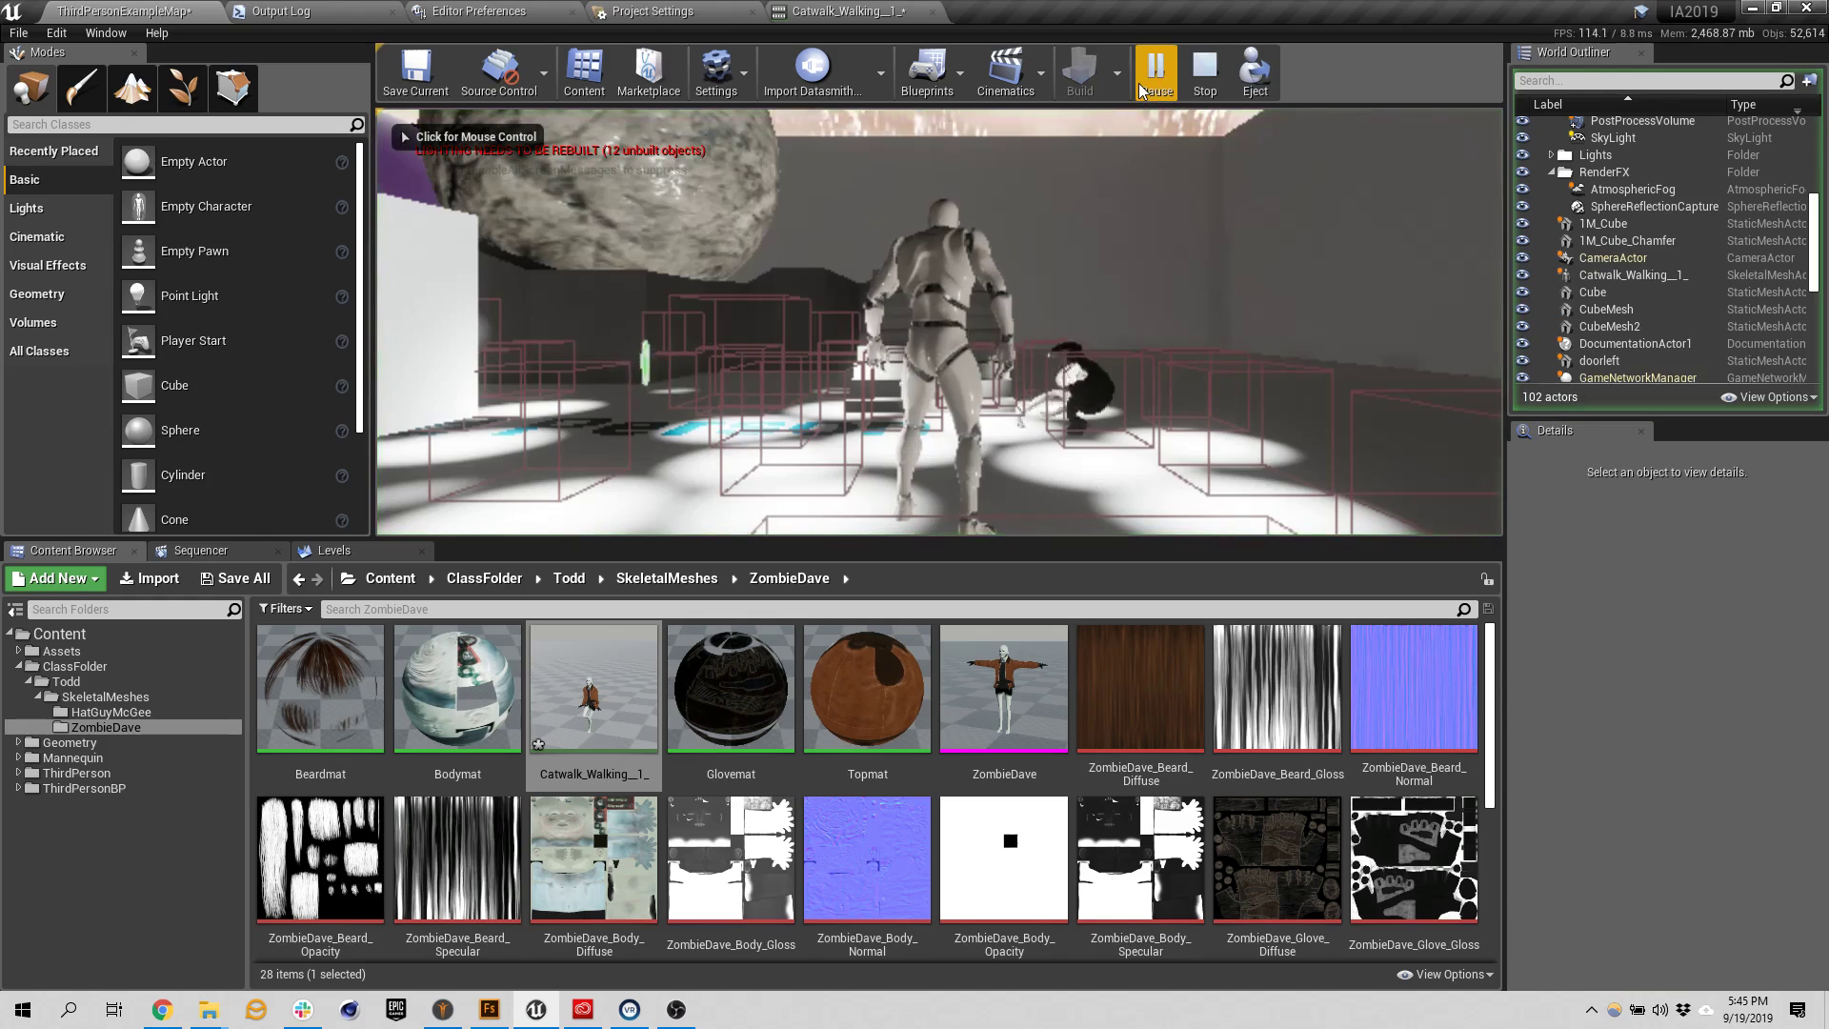
pyautogui.click(1258, 244)
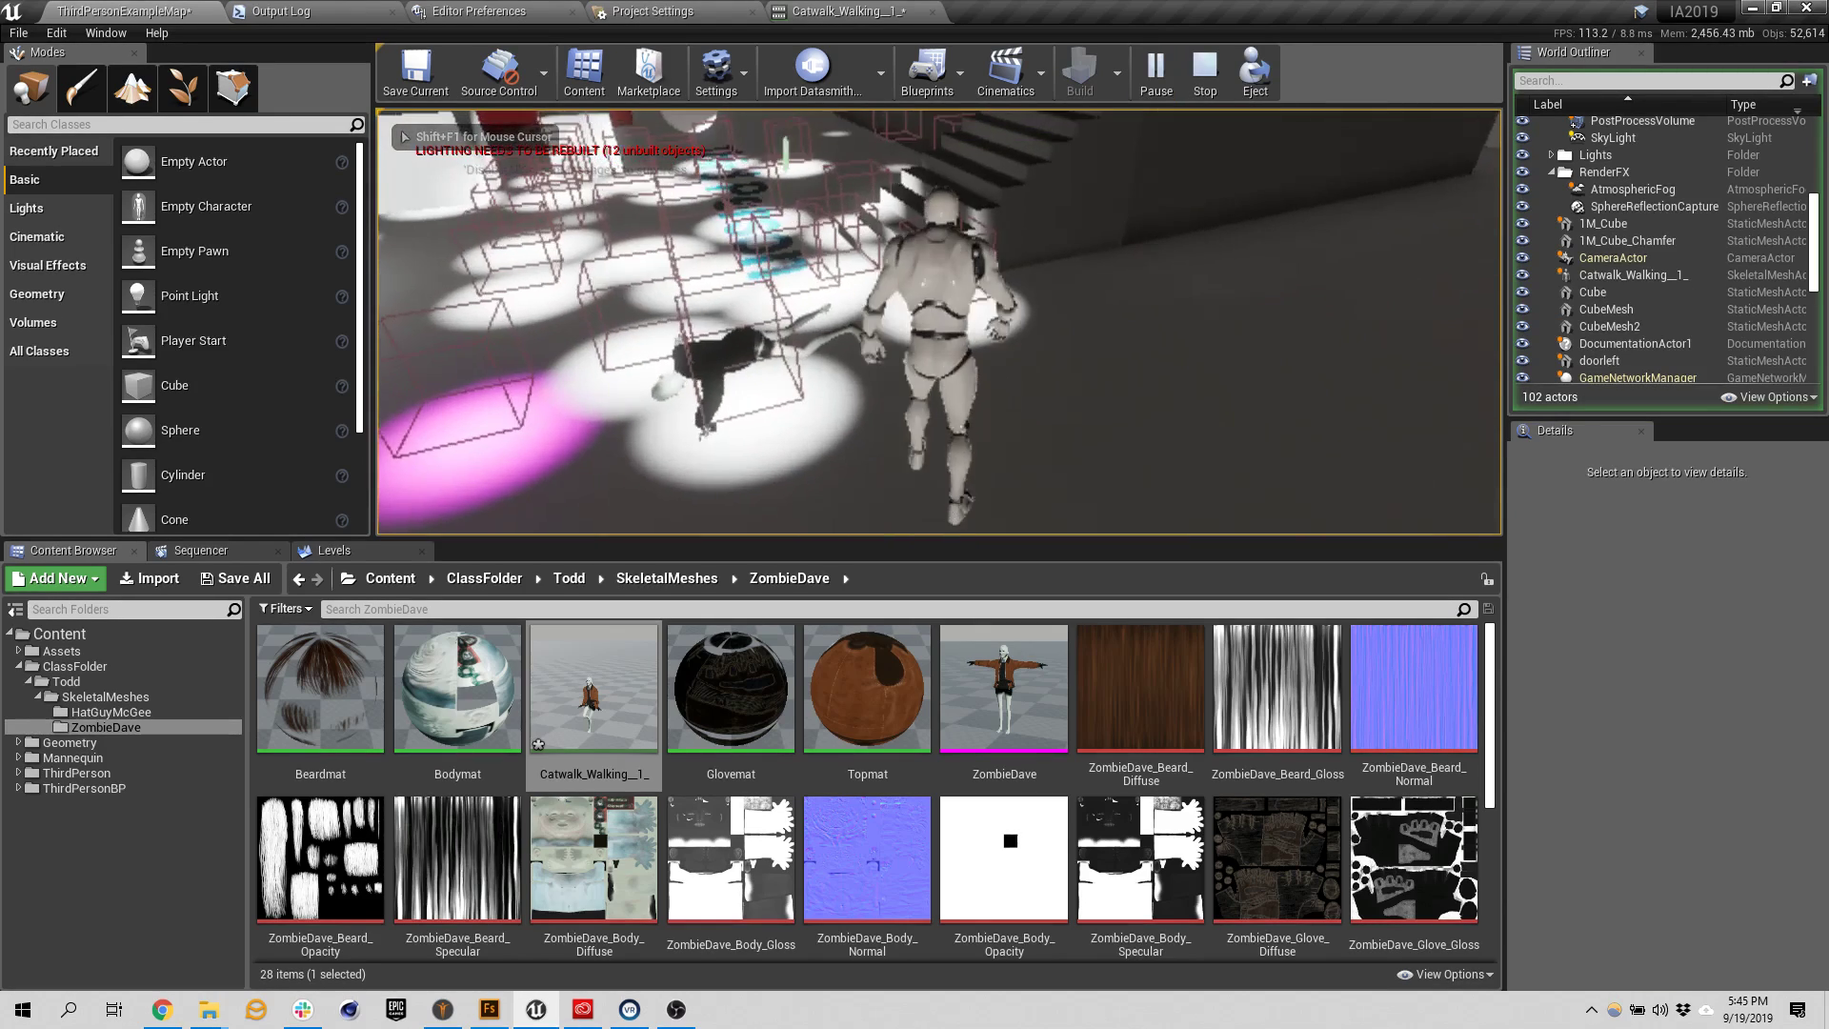
pyautogui.press('w')
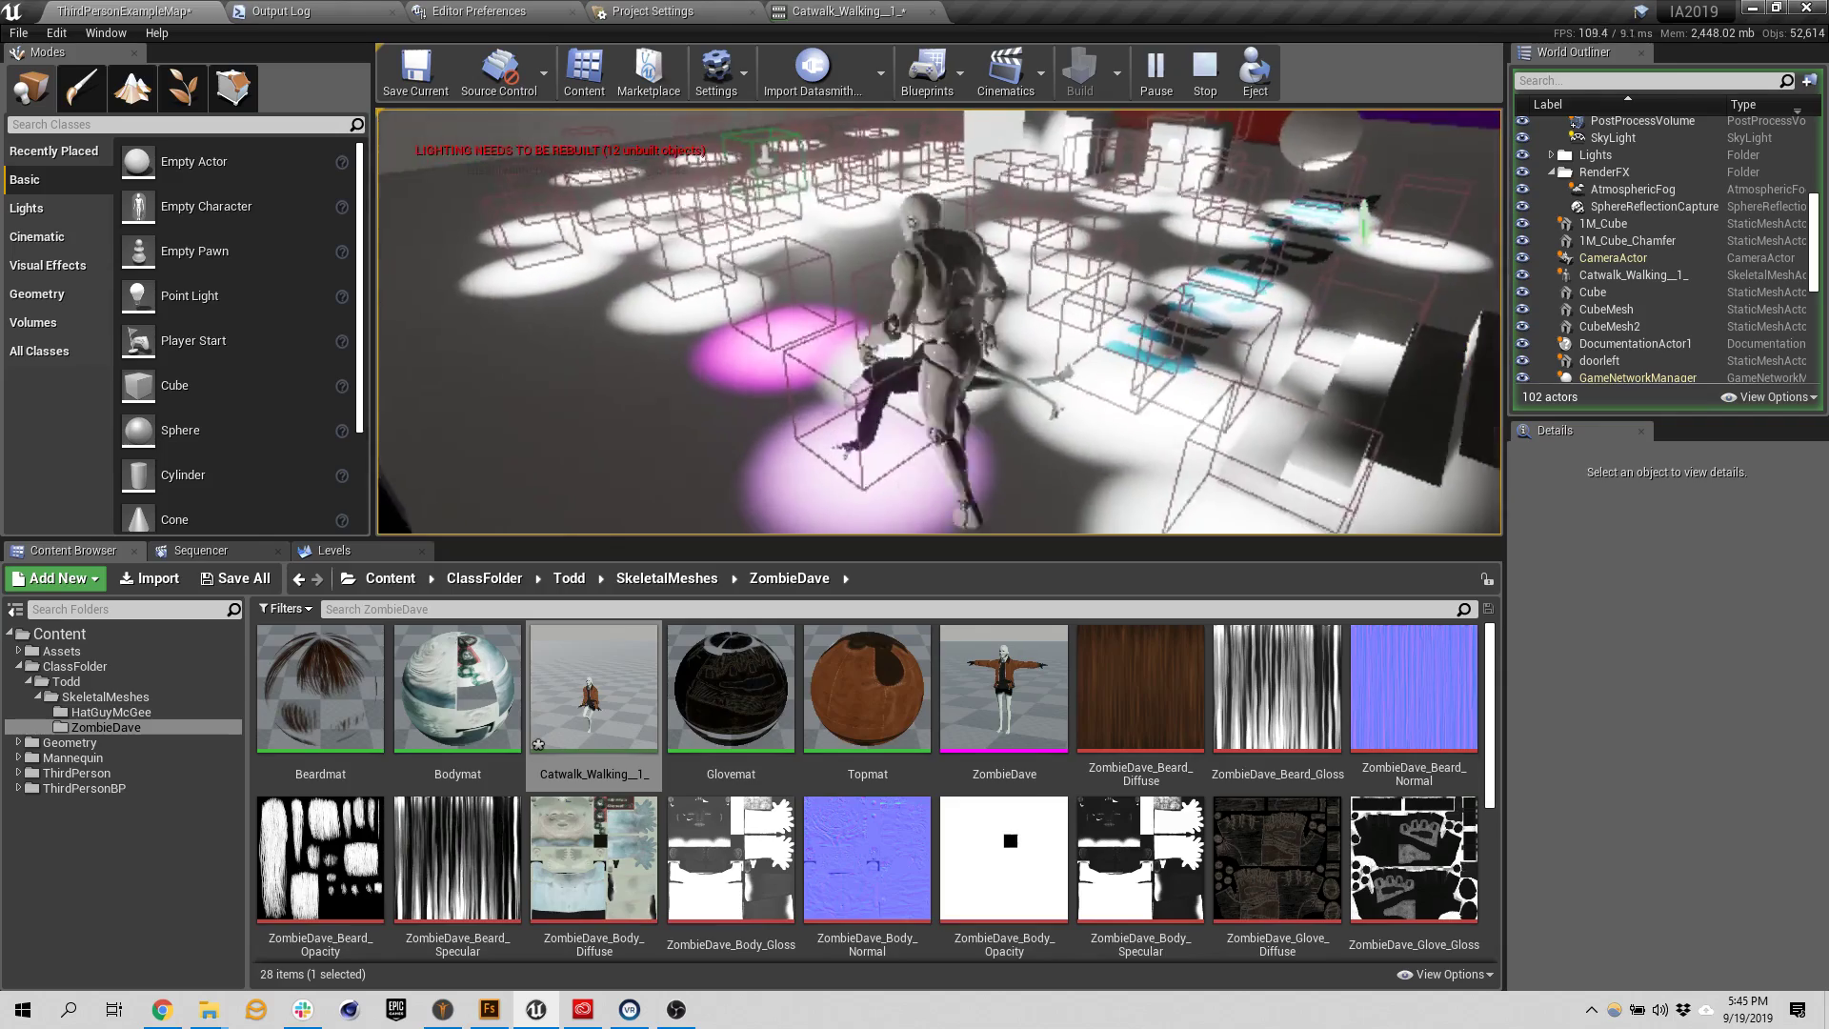
pyautogui.press('s')
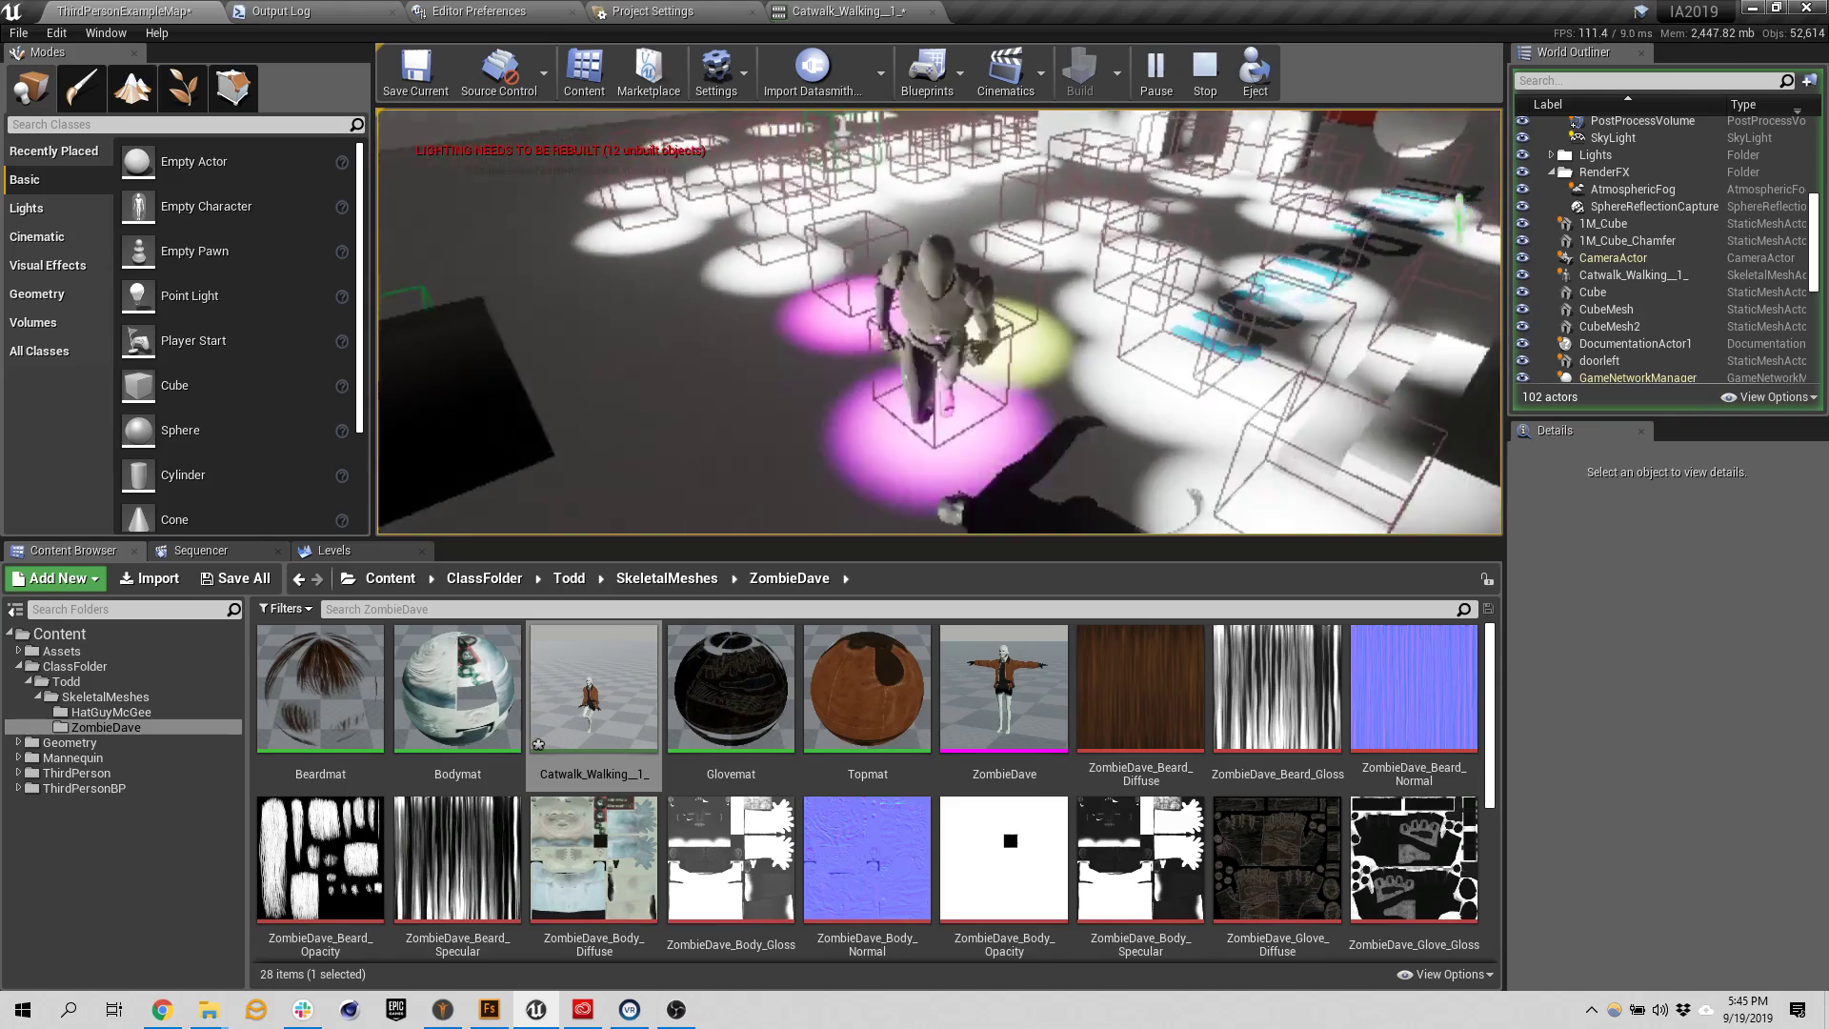
pyautogui.press('w')
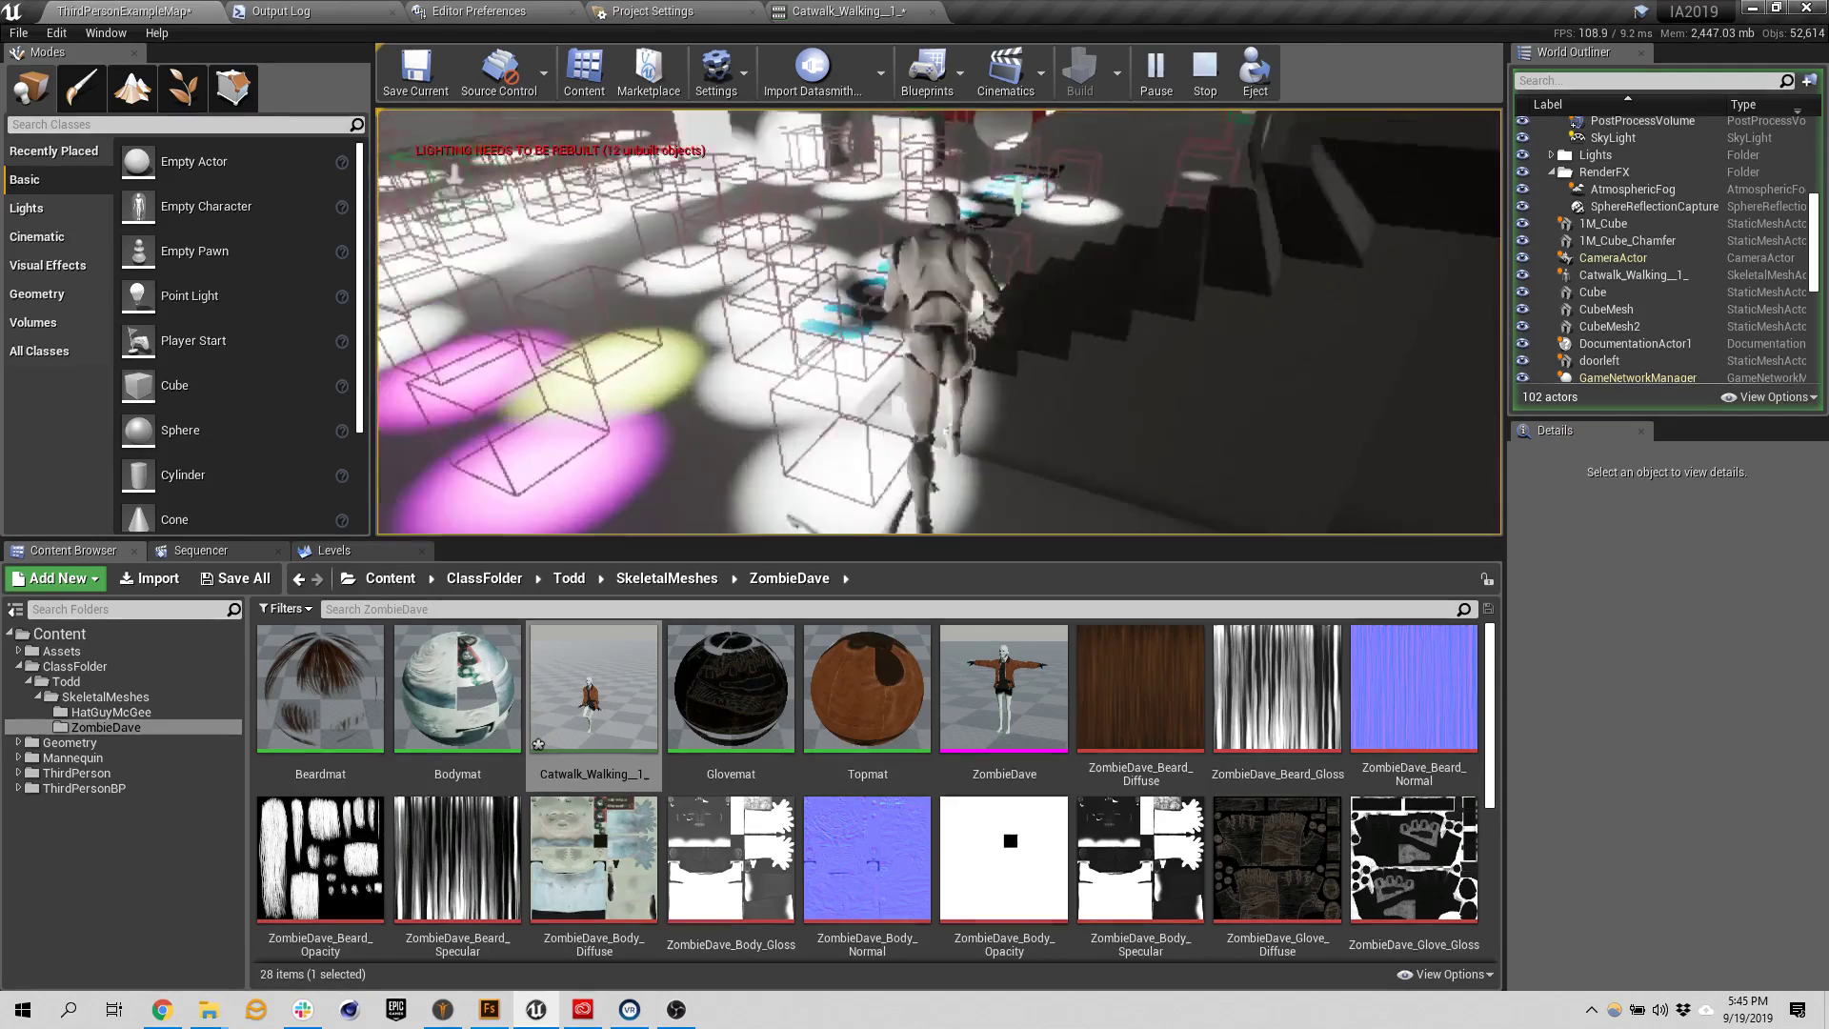
pyautogui.press('s')
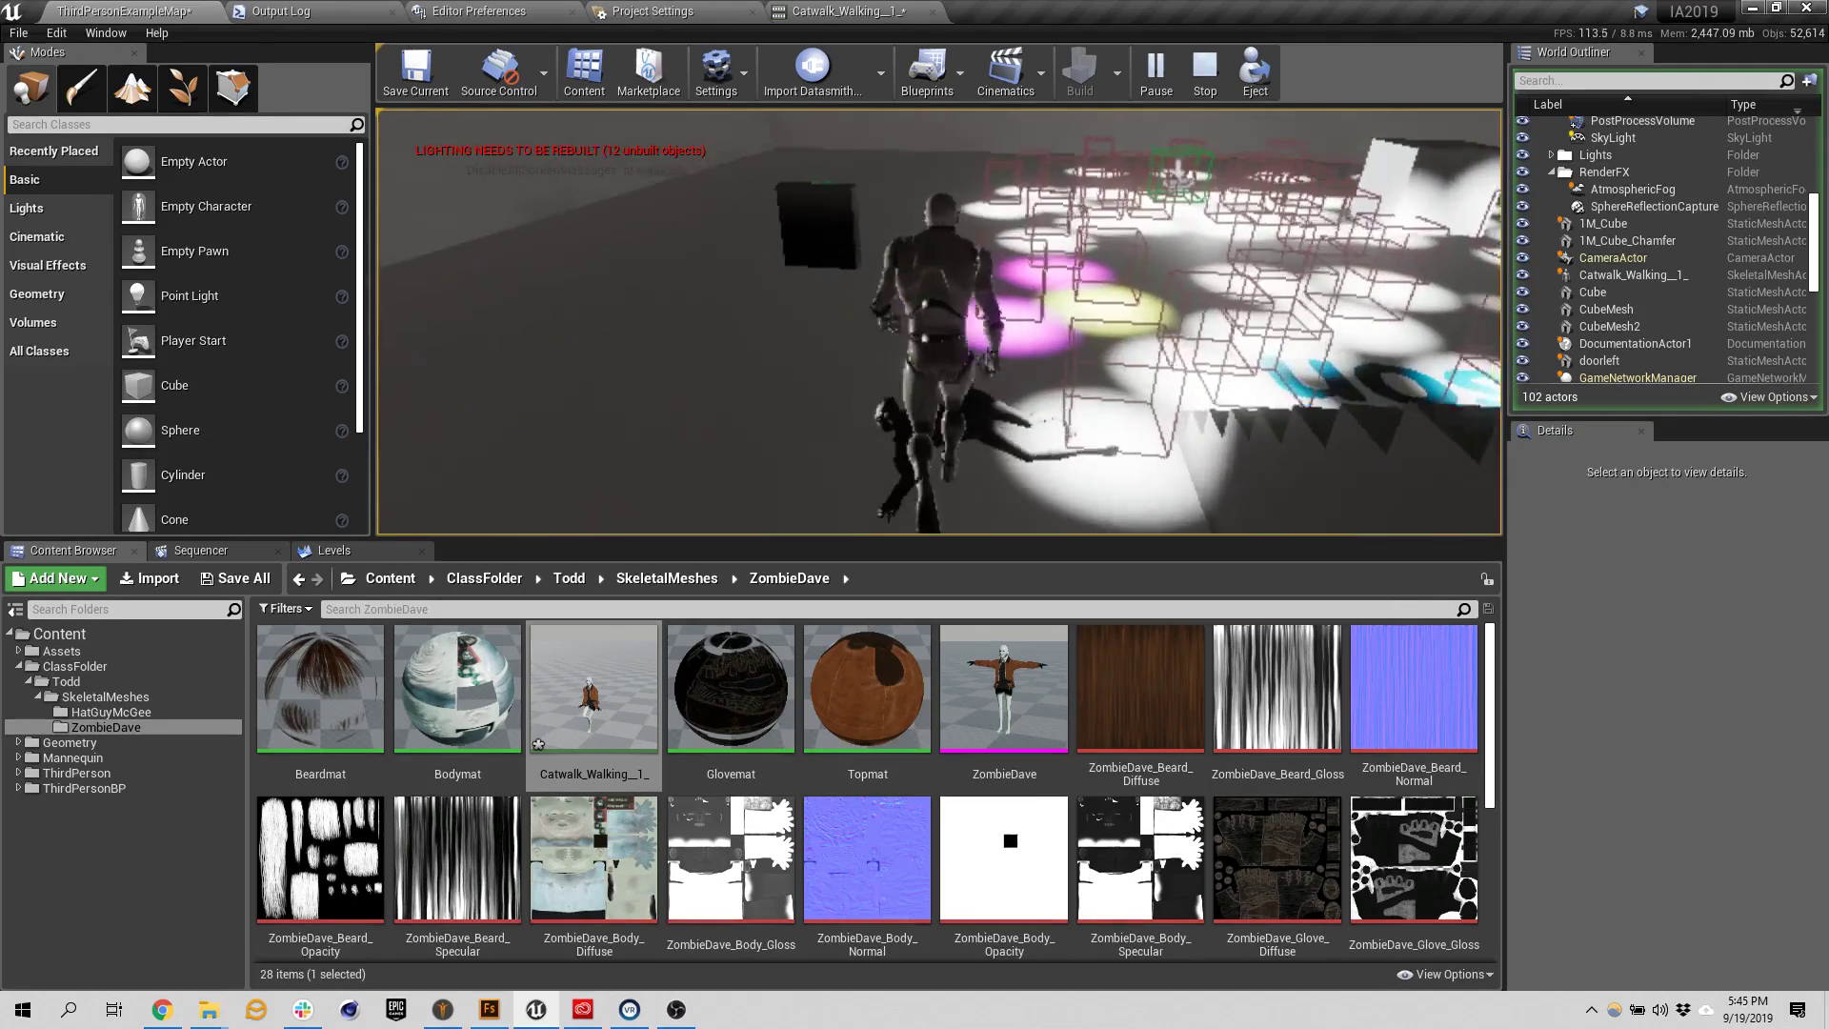
pyautogui.press('w')
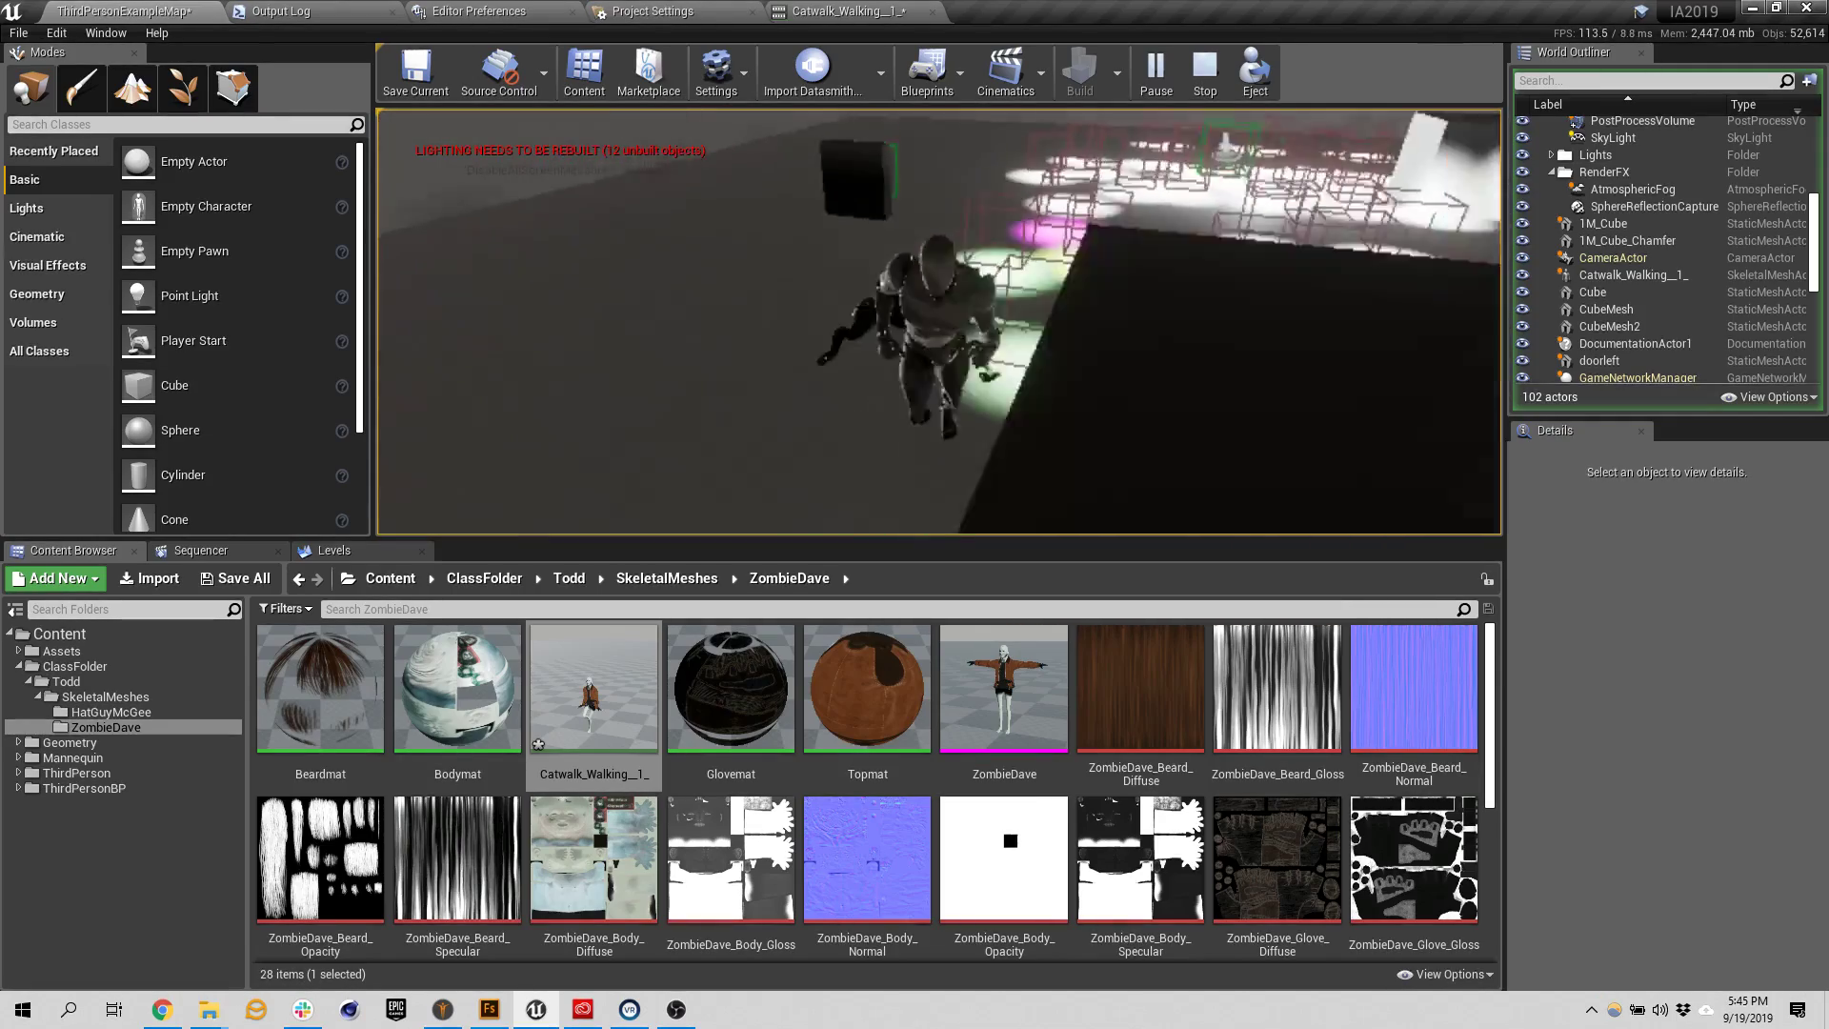
pyautogui.press('w')
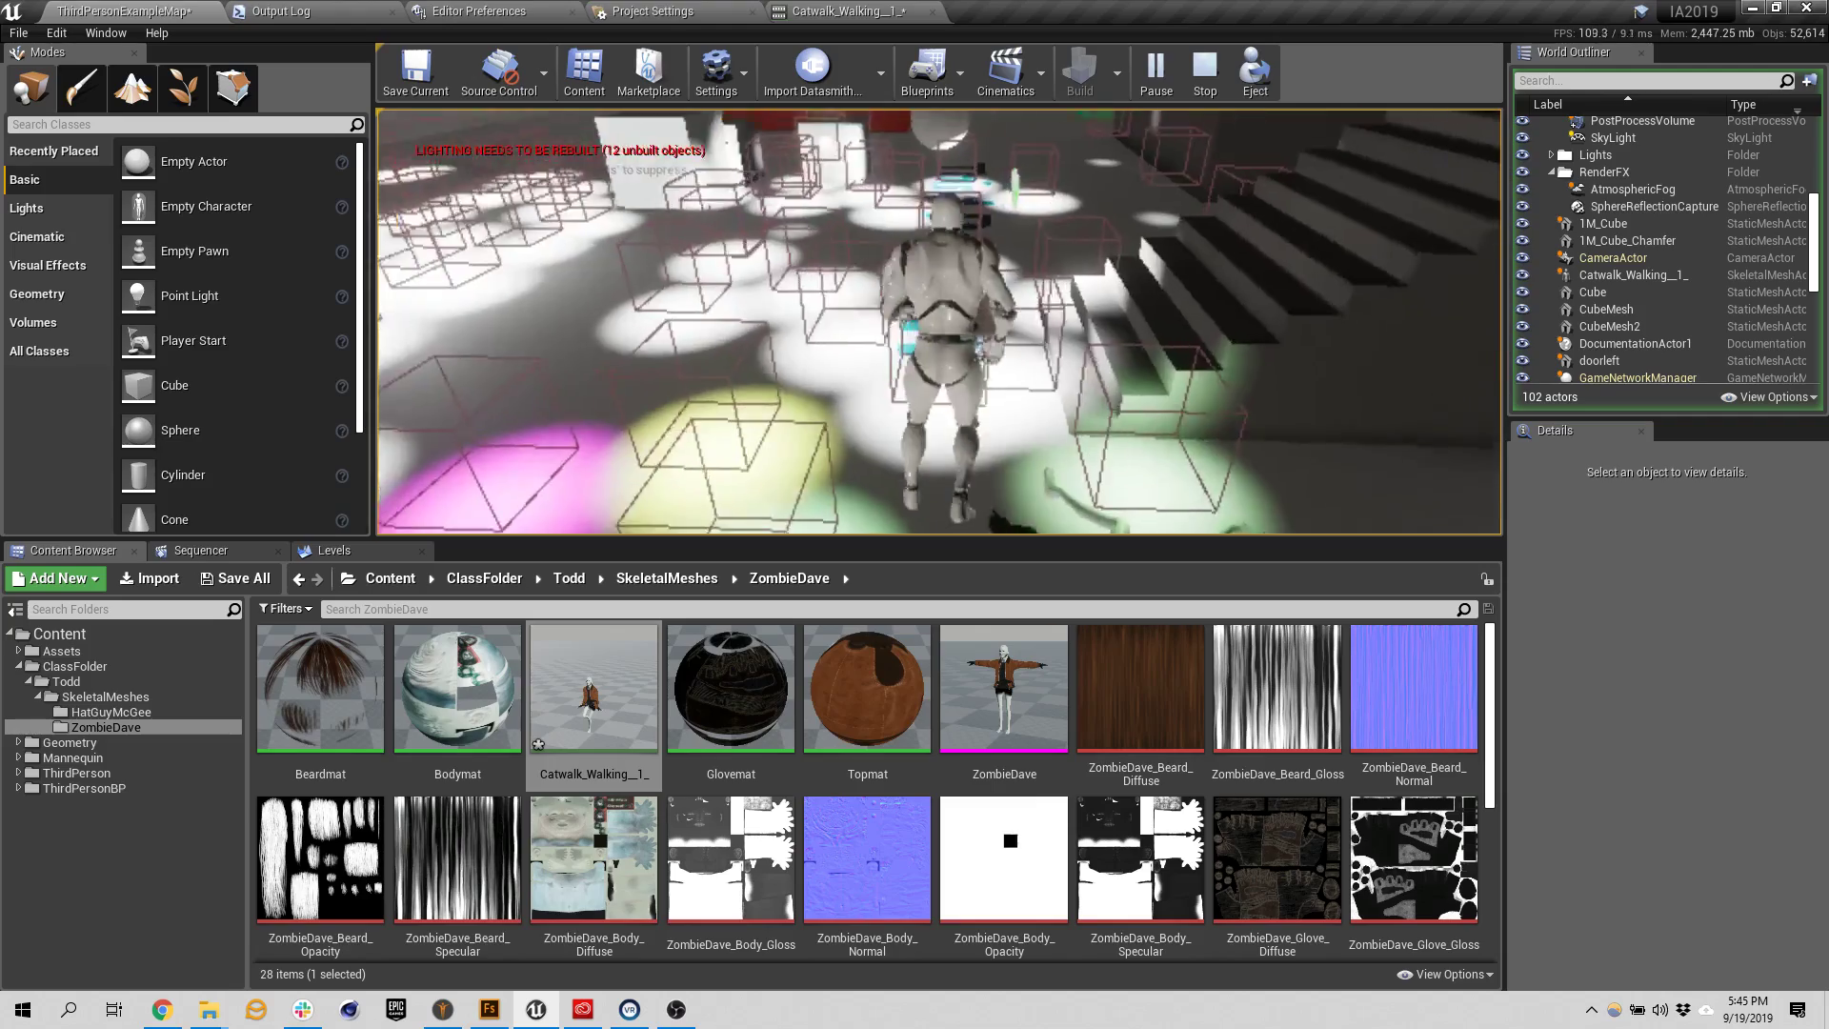
pyautogui.press('w')
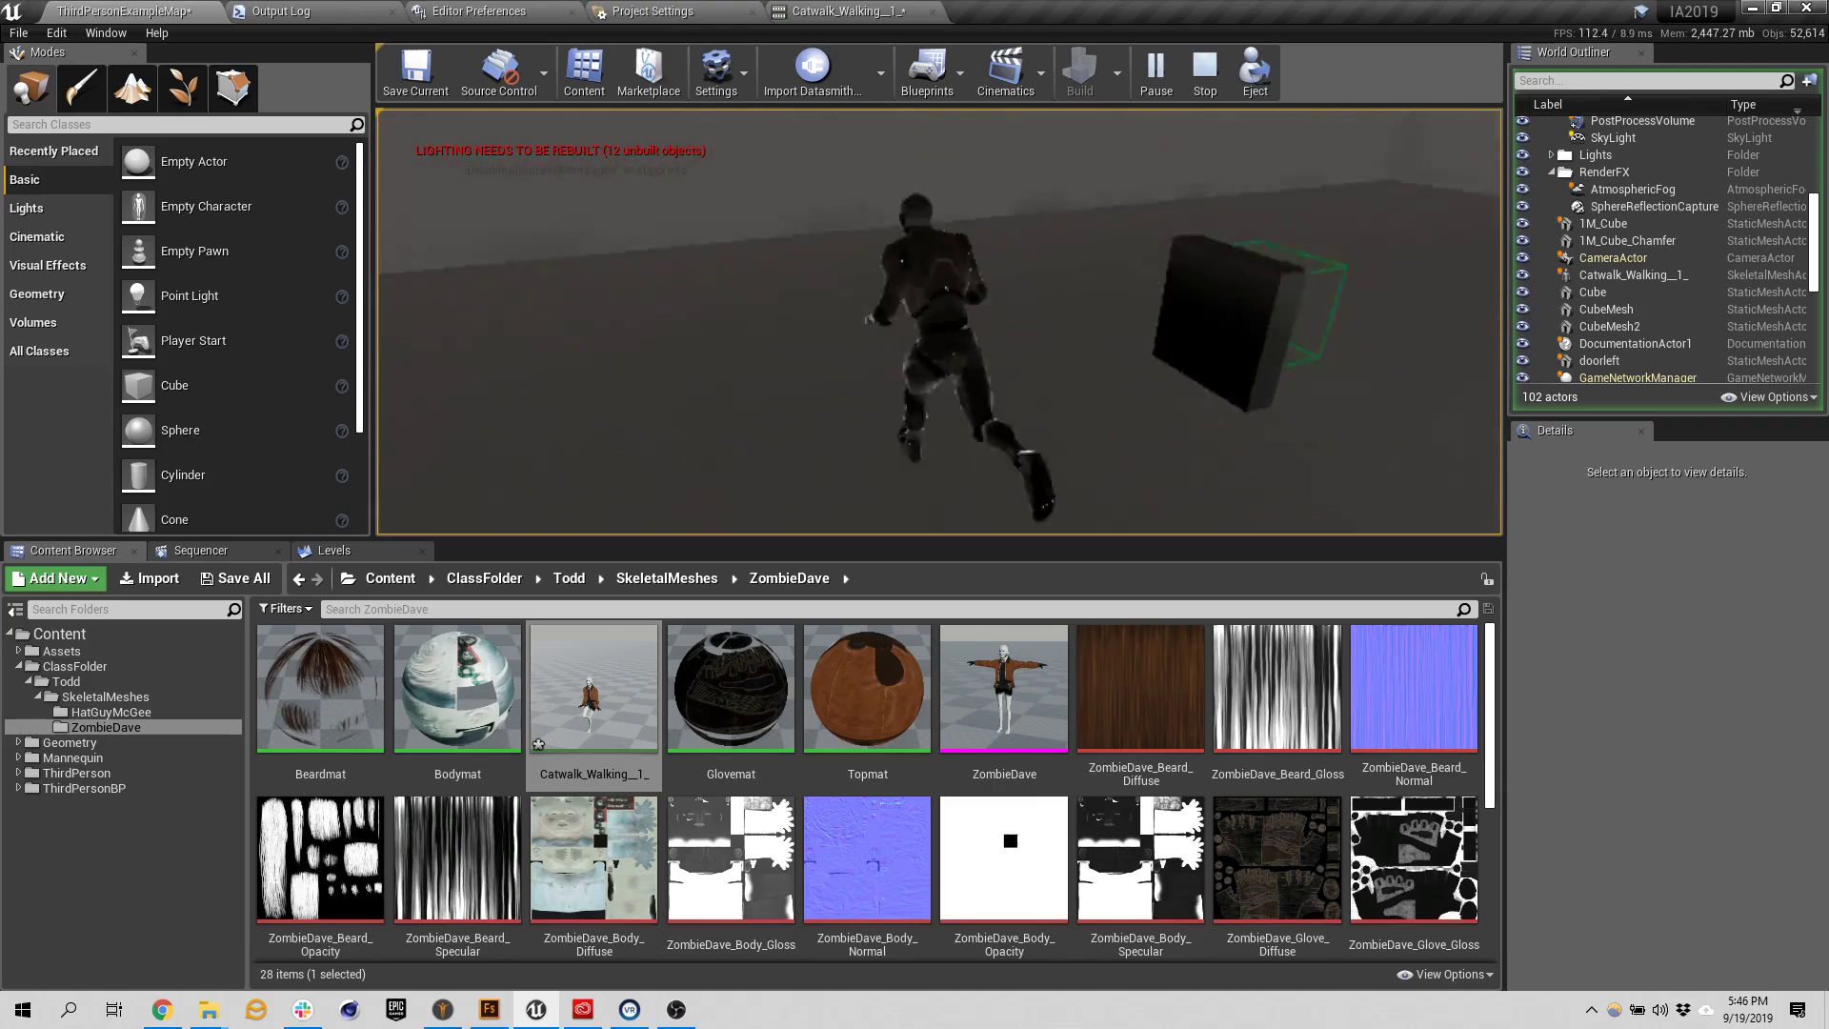
pyautogui.press('w')
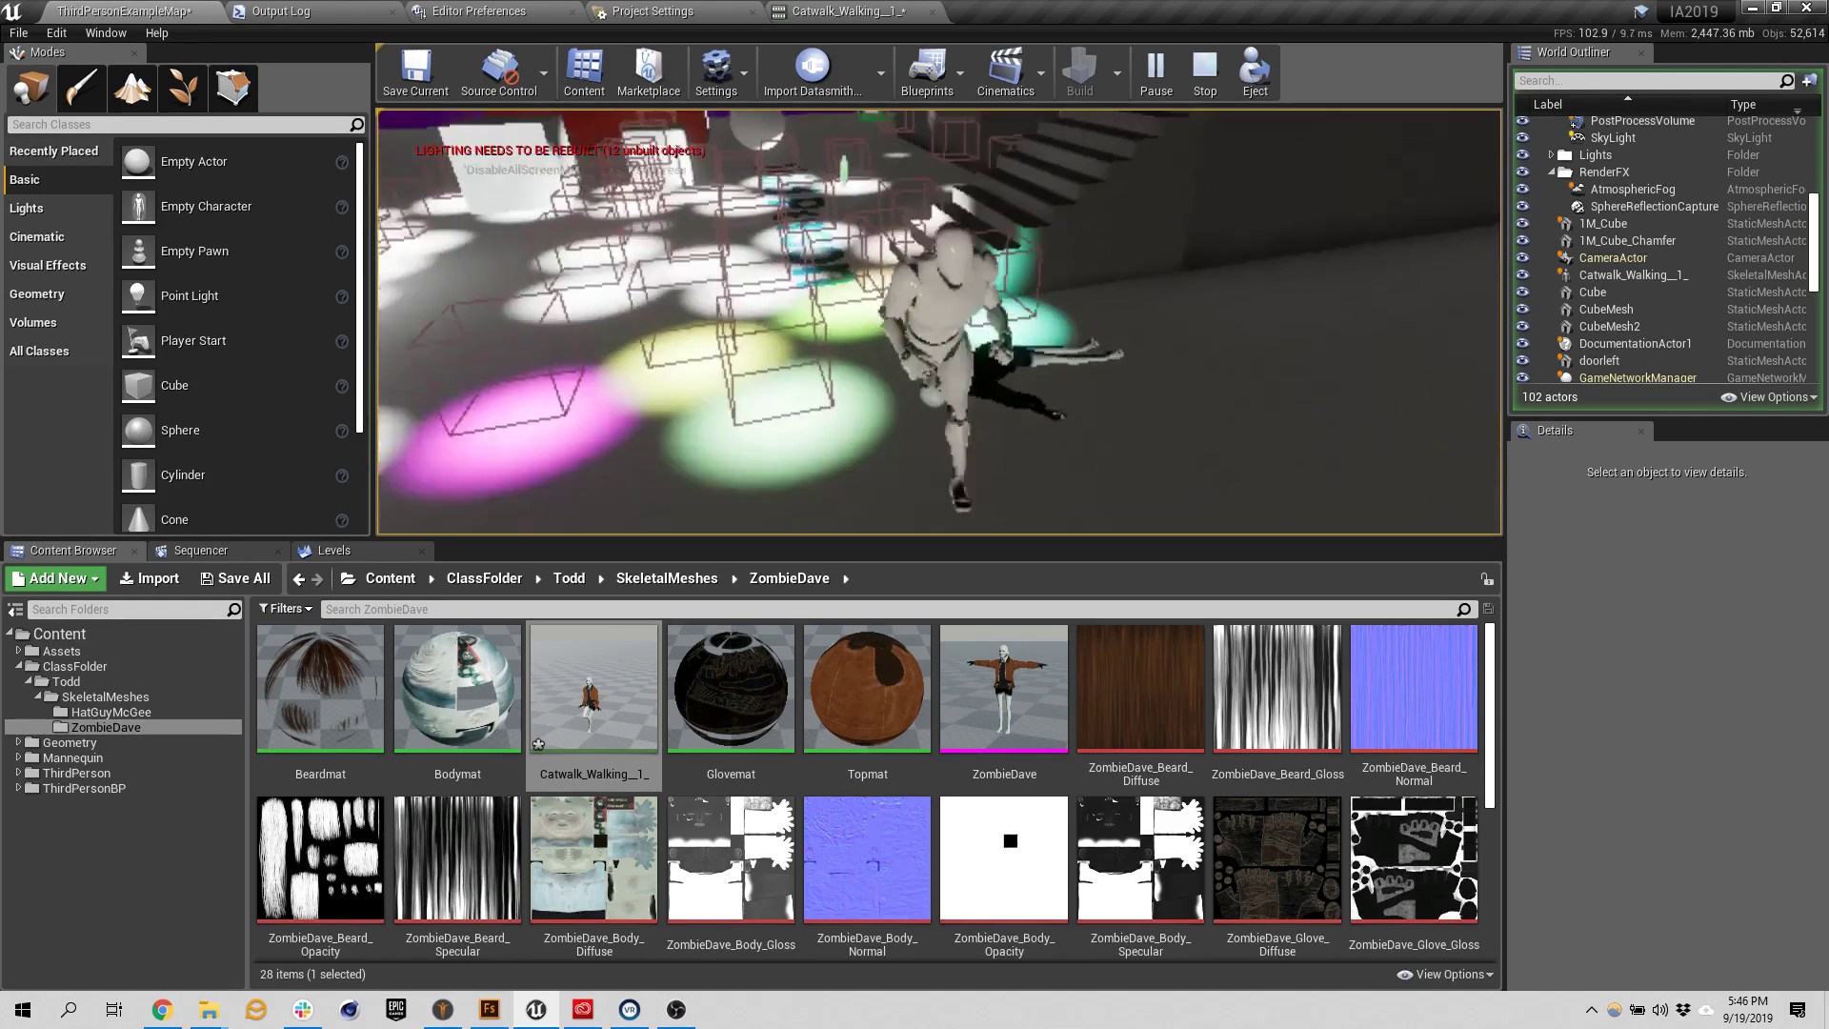
pyautogui.press('w')
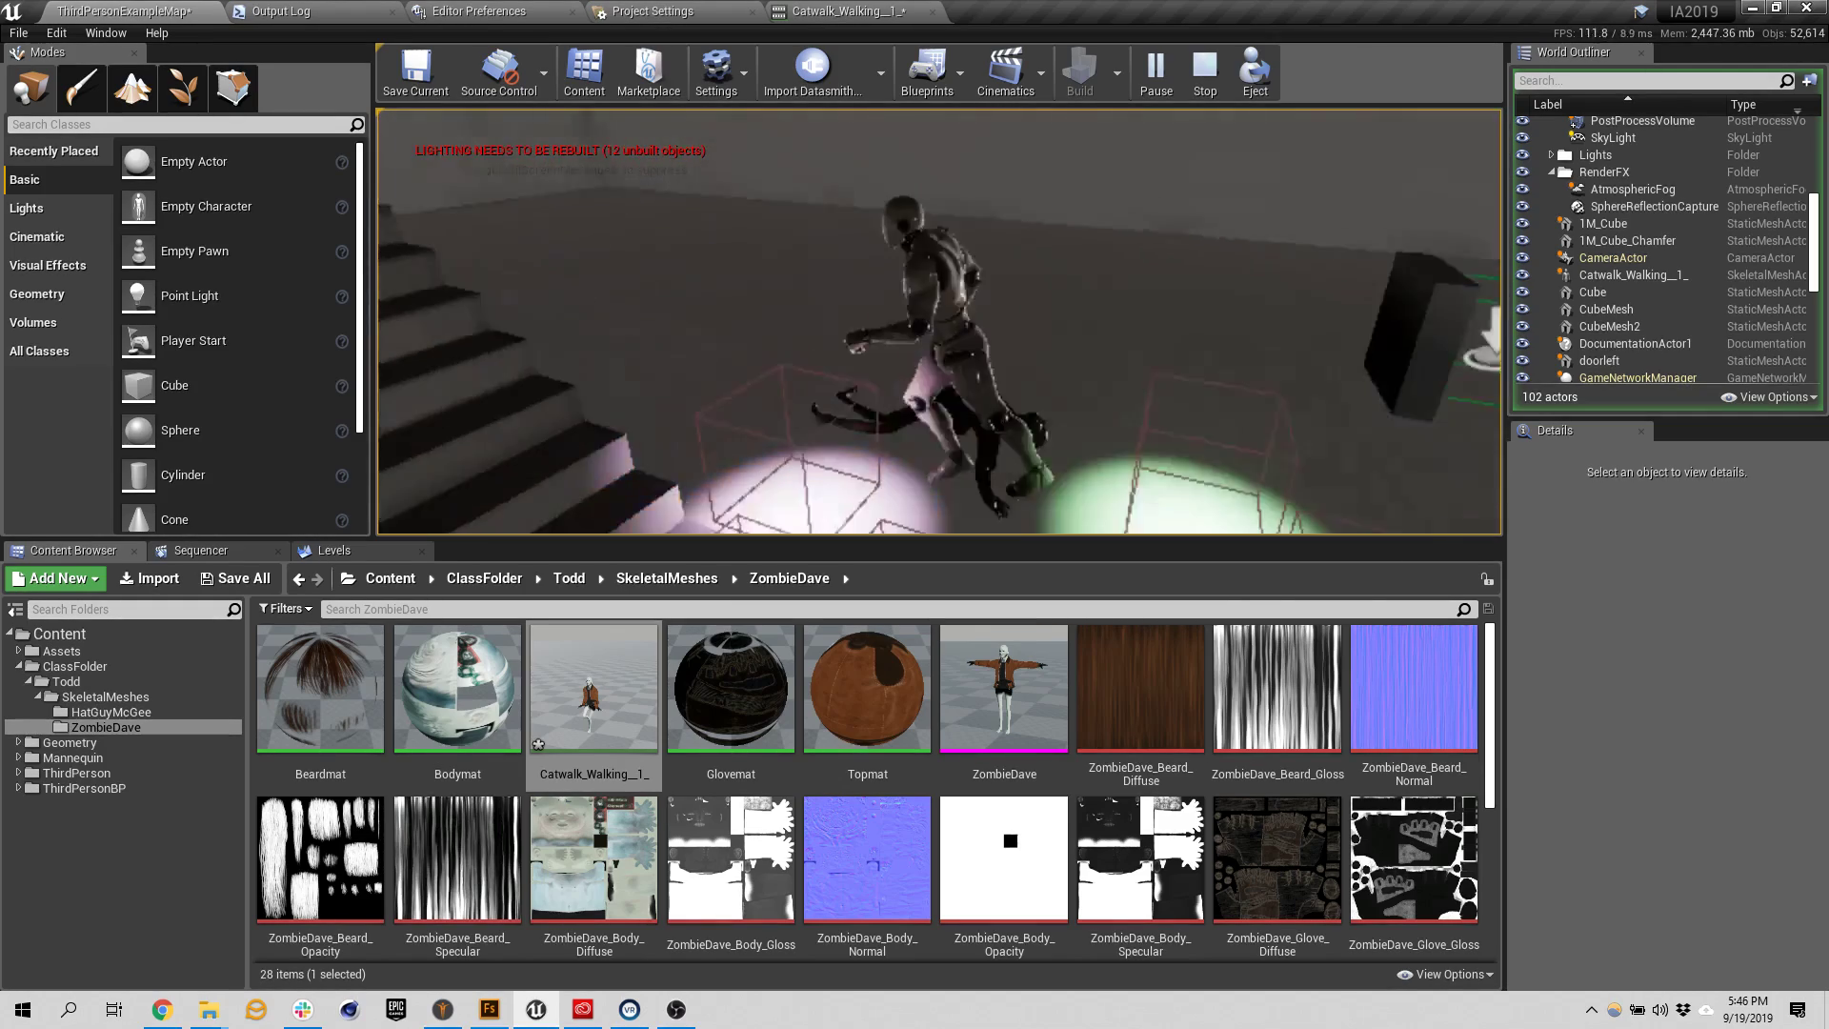
pyautogui.press('w')
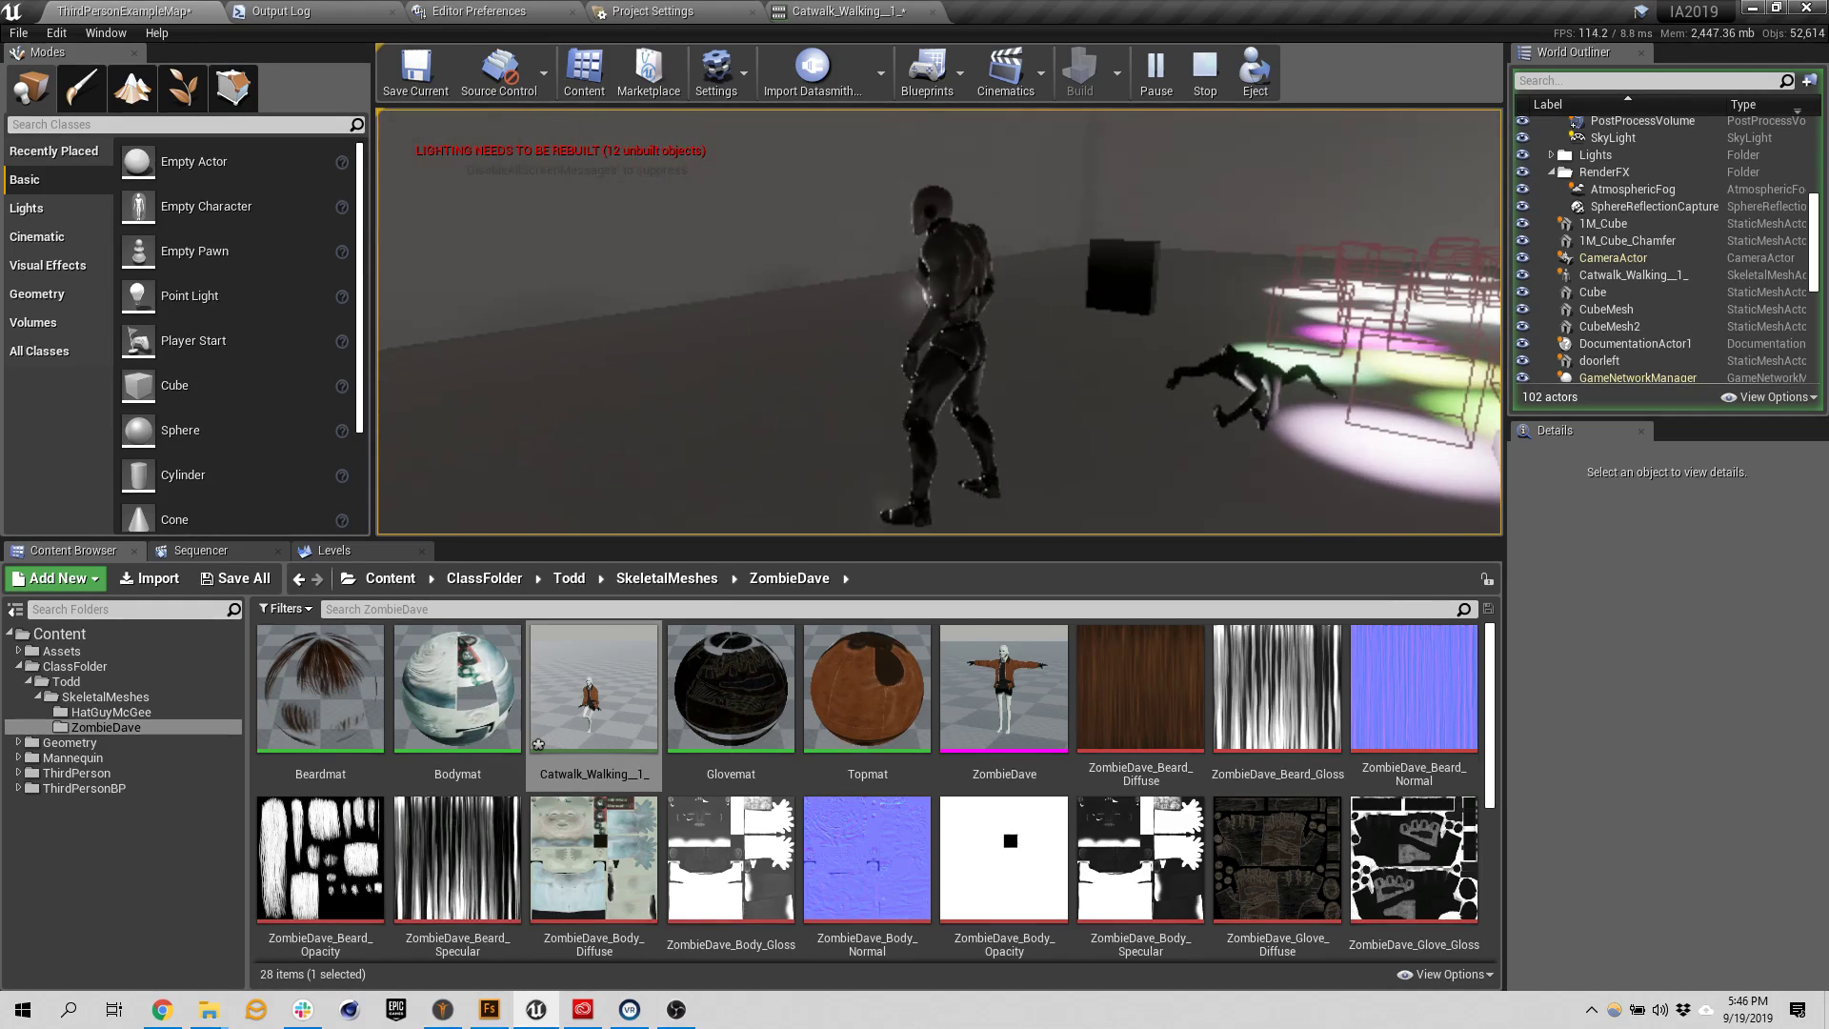
pyautogui.press('Escape')
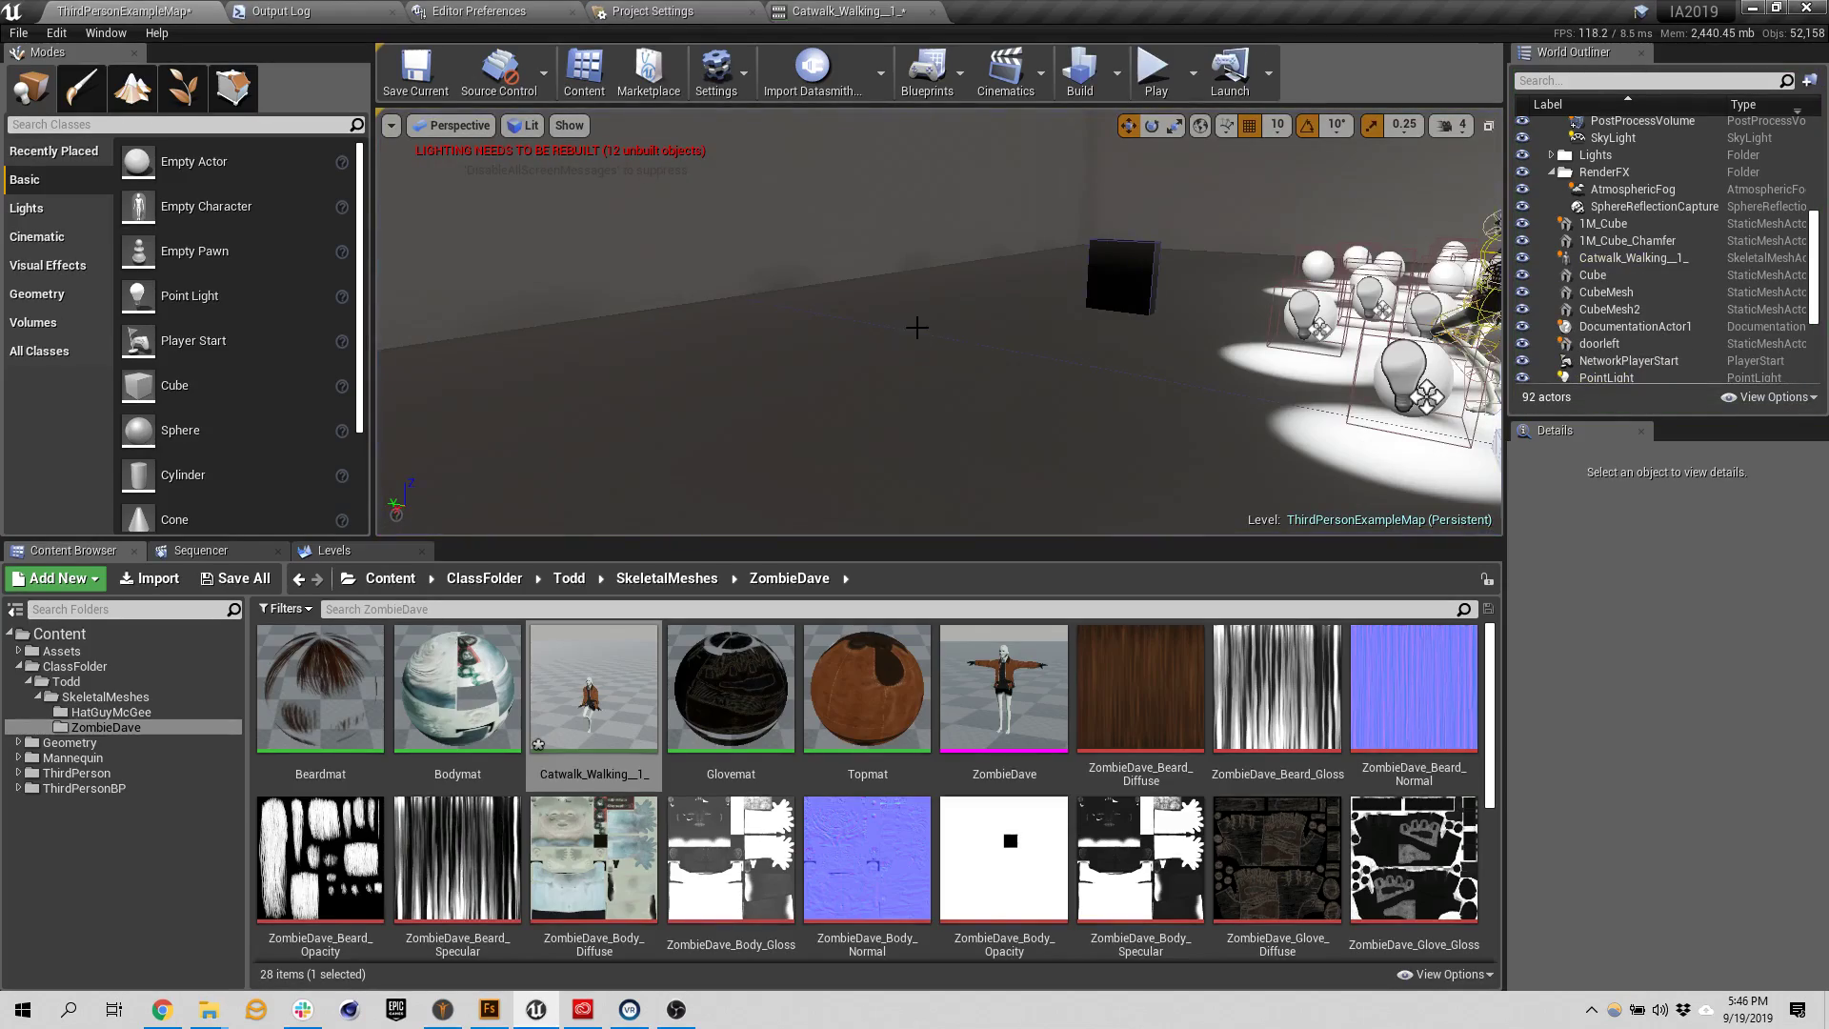
# Save all modified content, including the HatGuyMcGee assets, the Catwalk_Walking__1_ animation and the ThirdPersonExampleMap level
pyautogui.press('a')
pyautogui.moveTo(929, 337); pyautogui.dragTo(873, 341, button='right')
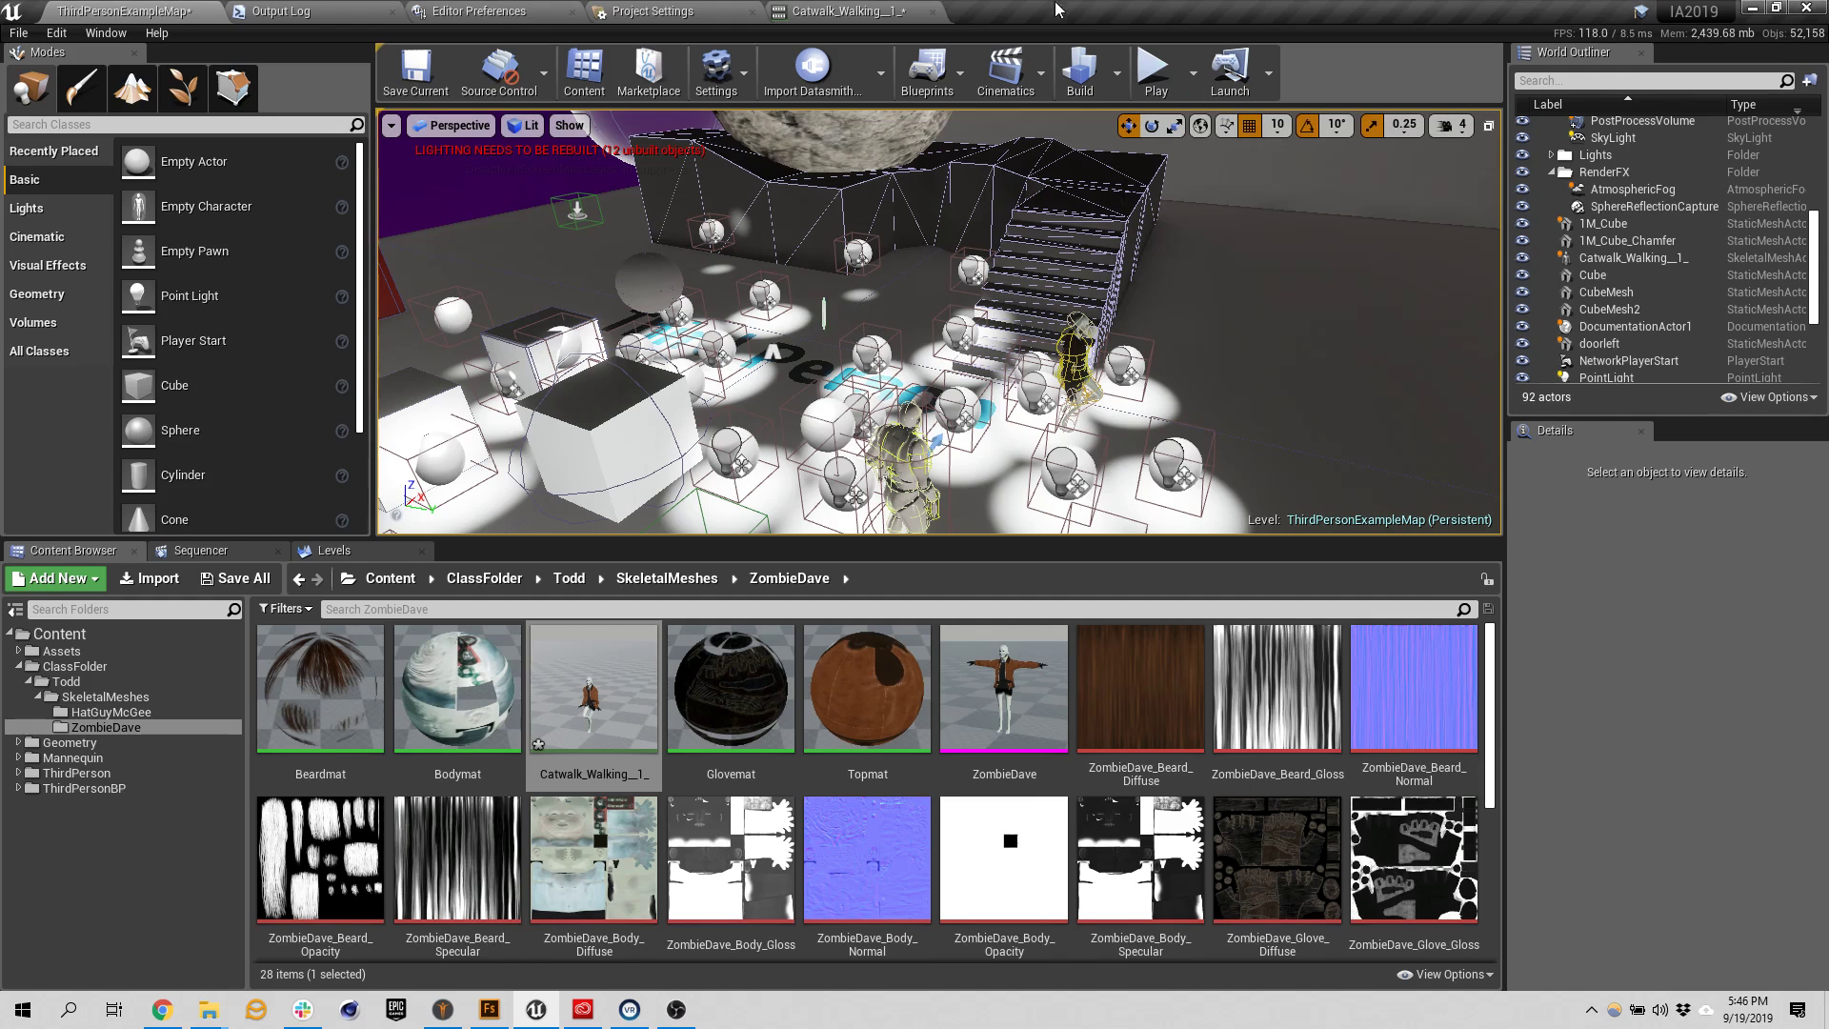
pyautogui.click(238, 578)
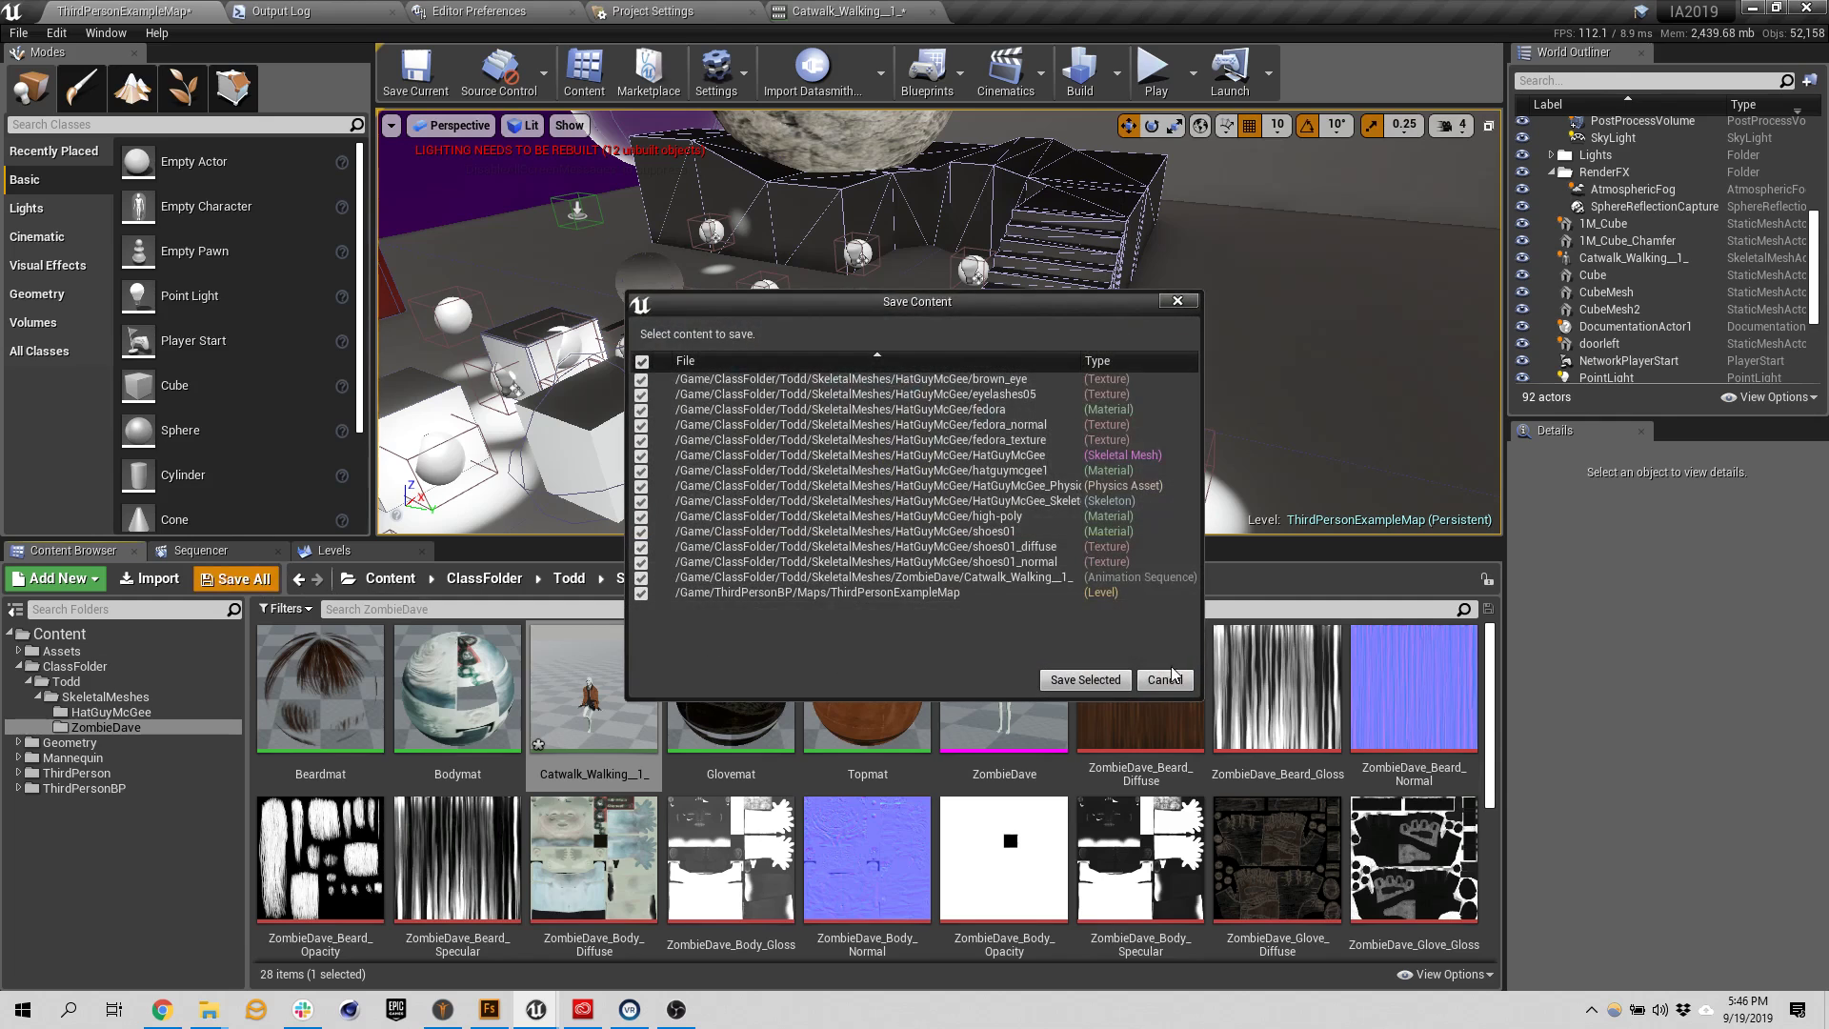
pyautogui.click(1081, 680)
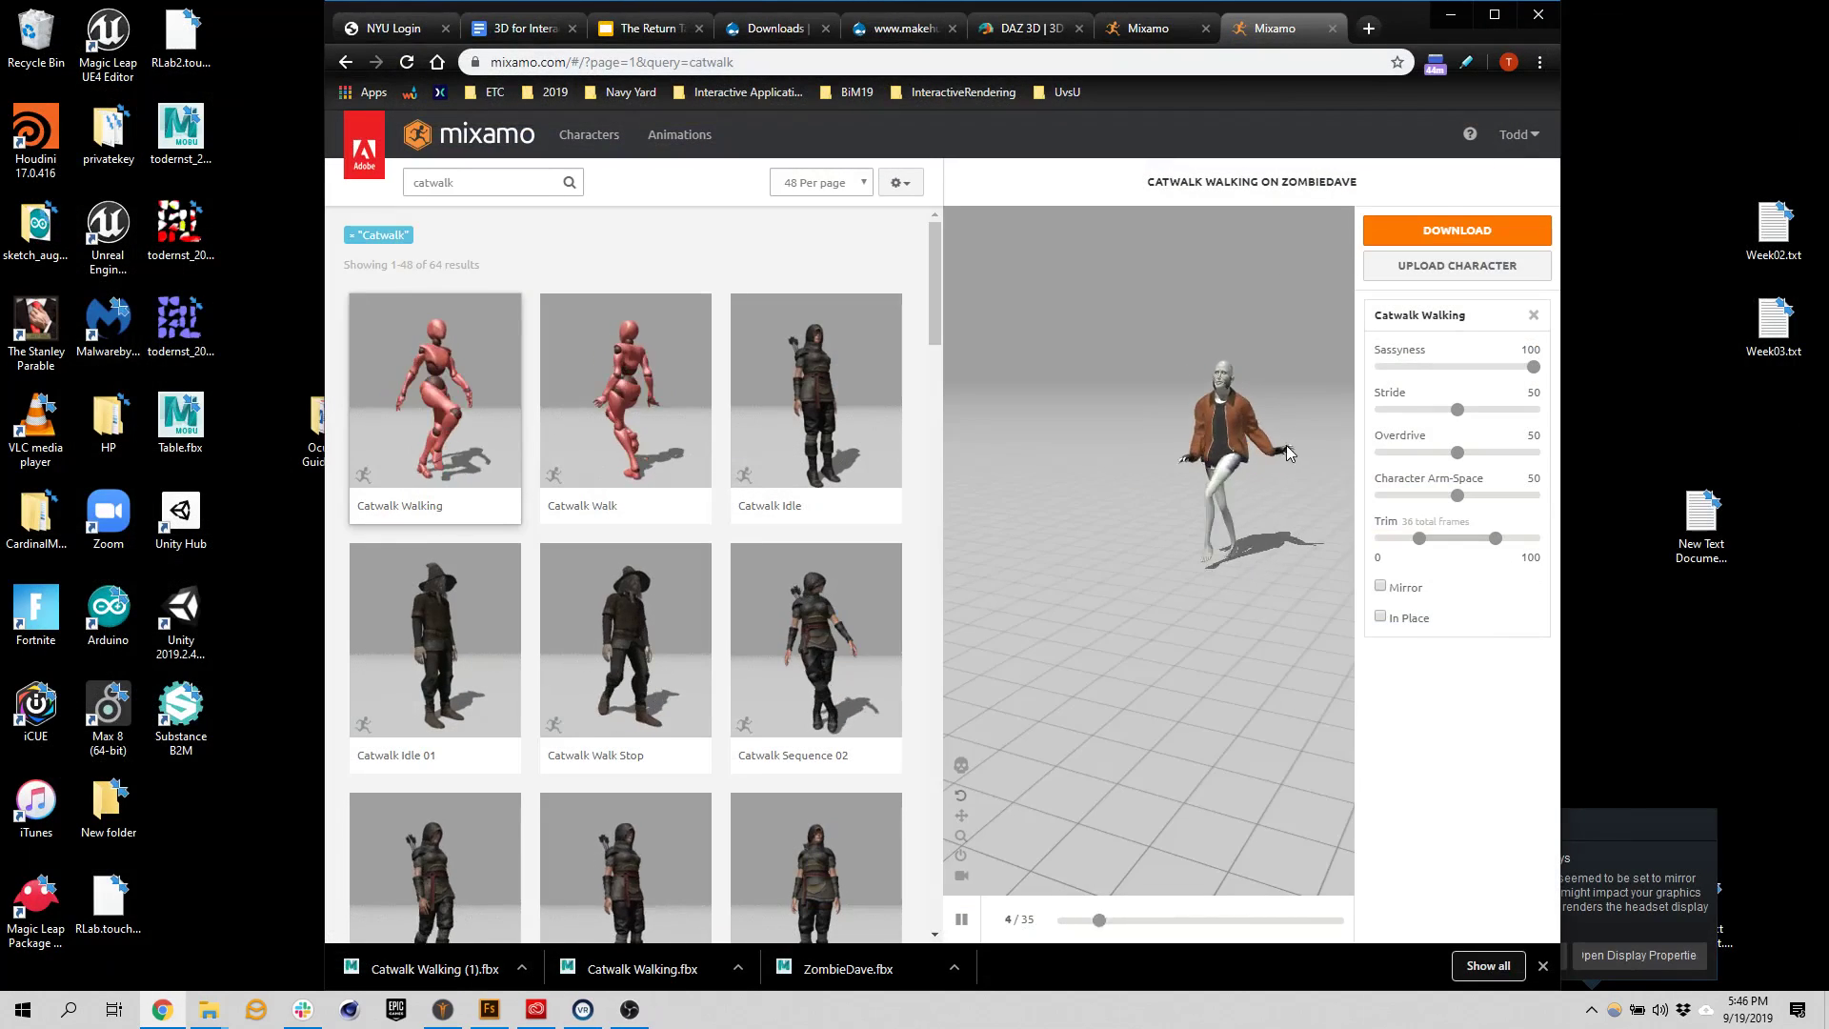
# Minimize the browser, switch to the IA2019 project folder in File Explorer and open Content > ClassFolder
pyautogui.click(1455, 17)
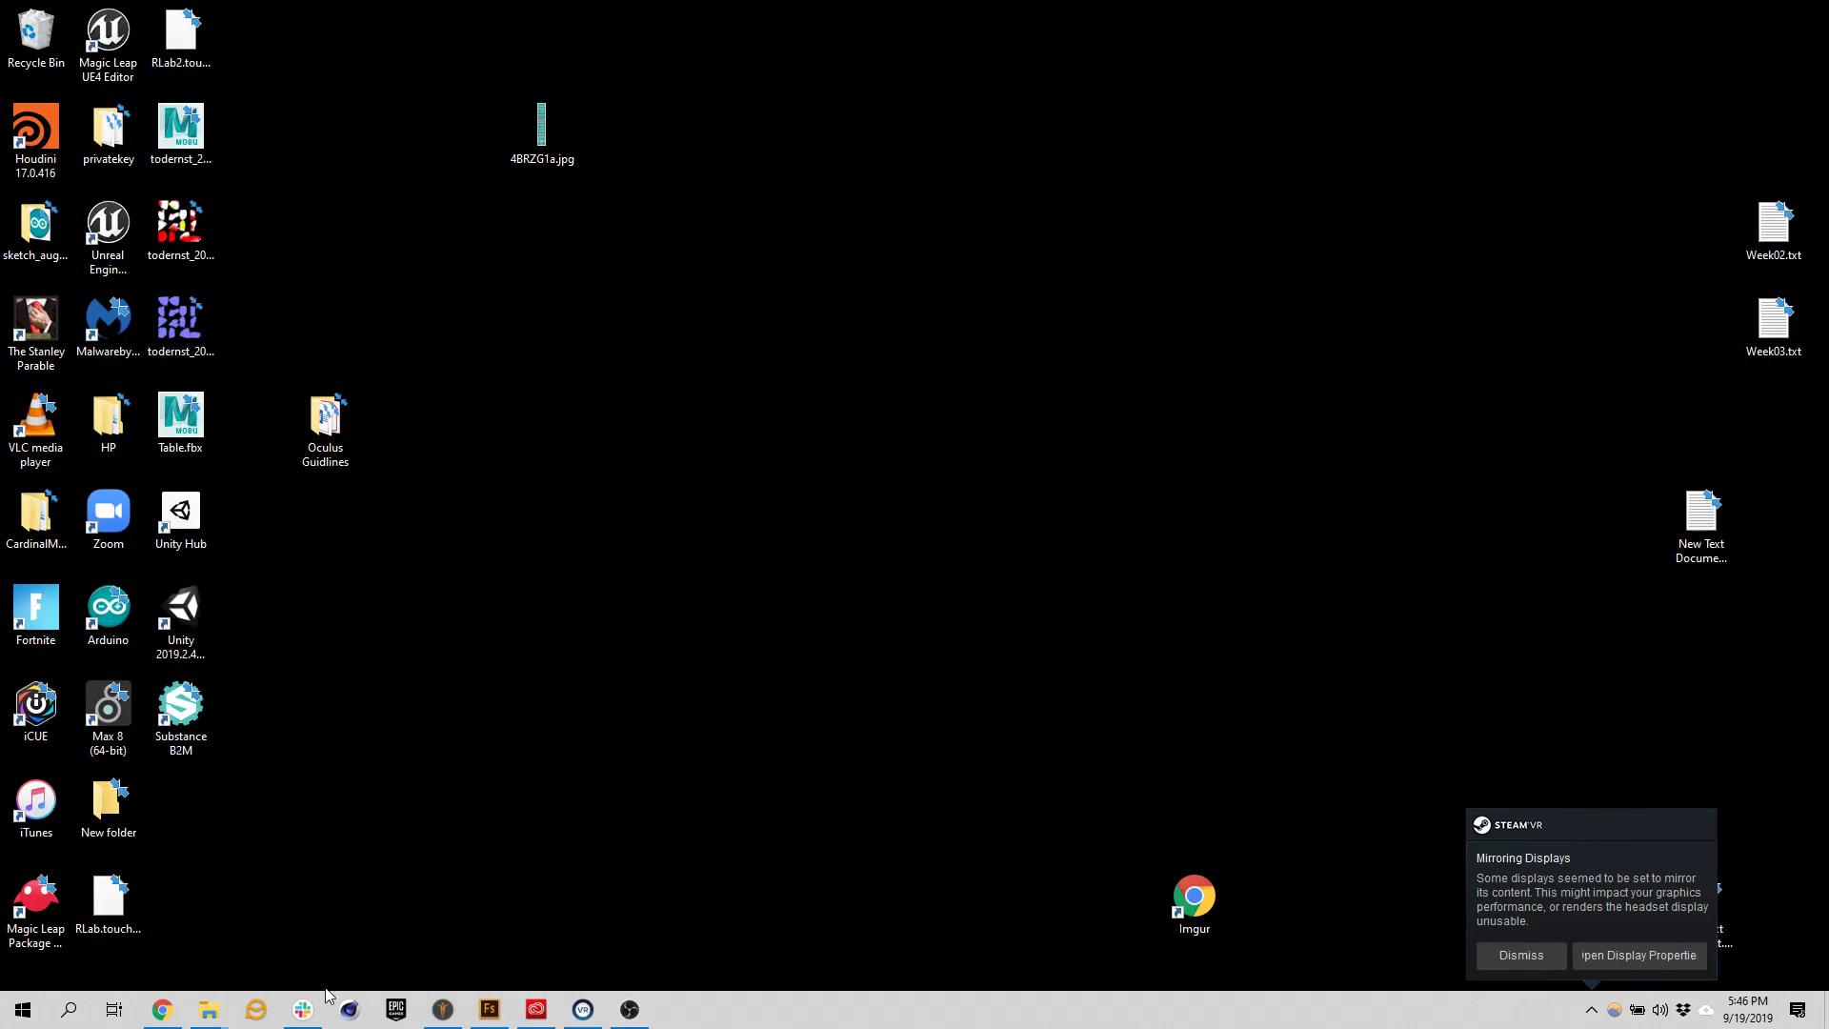
pyautogui.moveTo(208, 1010)
pyautogui.click(112, 919)
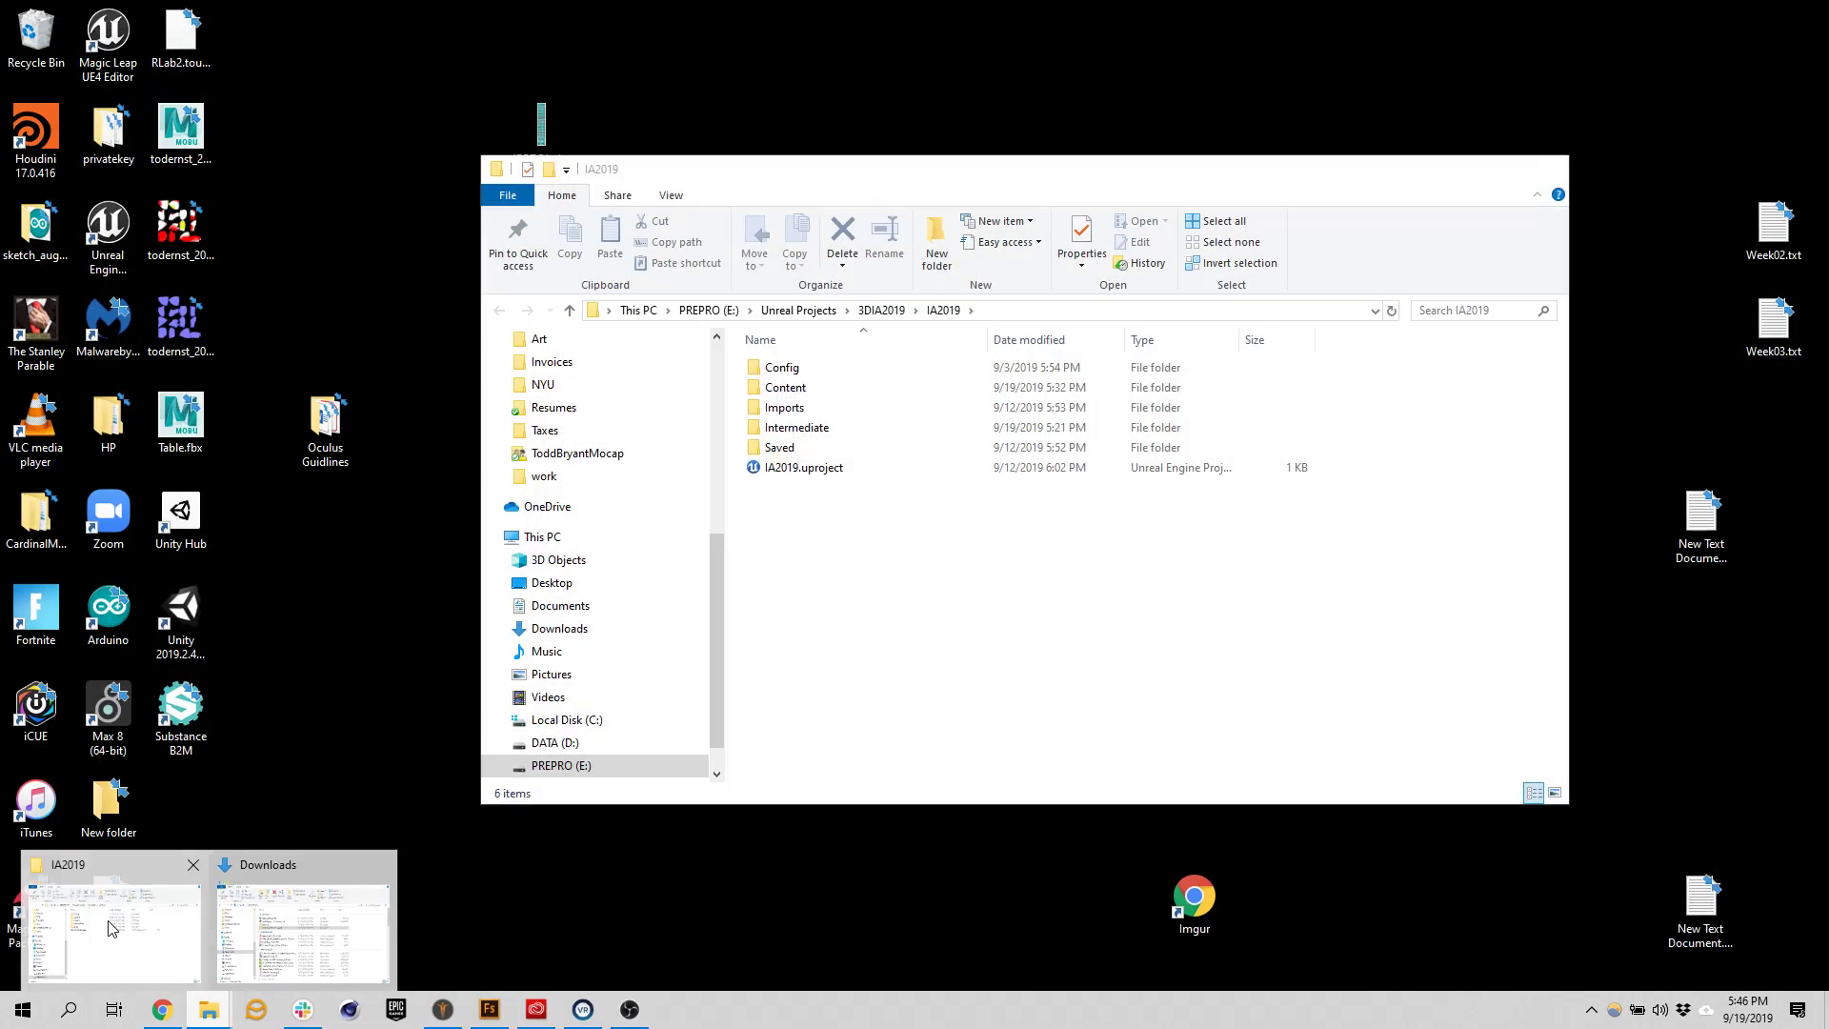
pyautogui.doubleClick(792, 393)
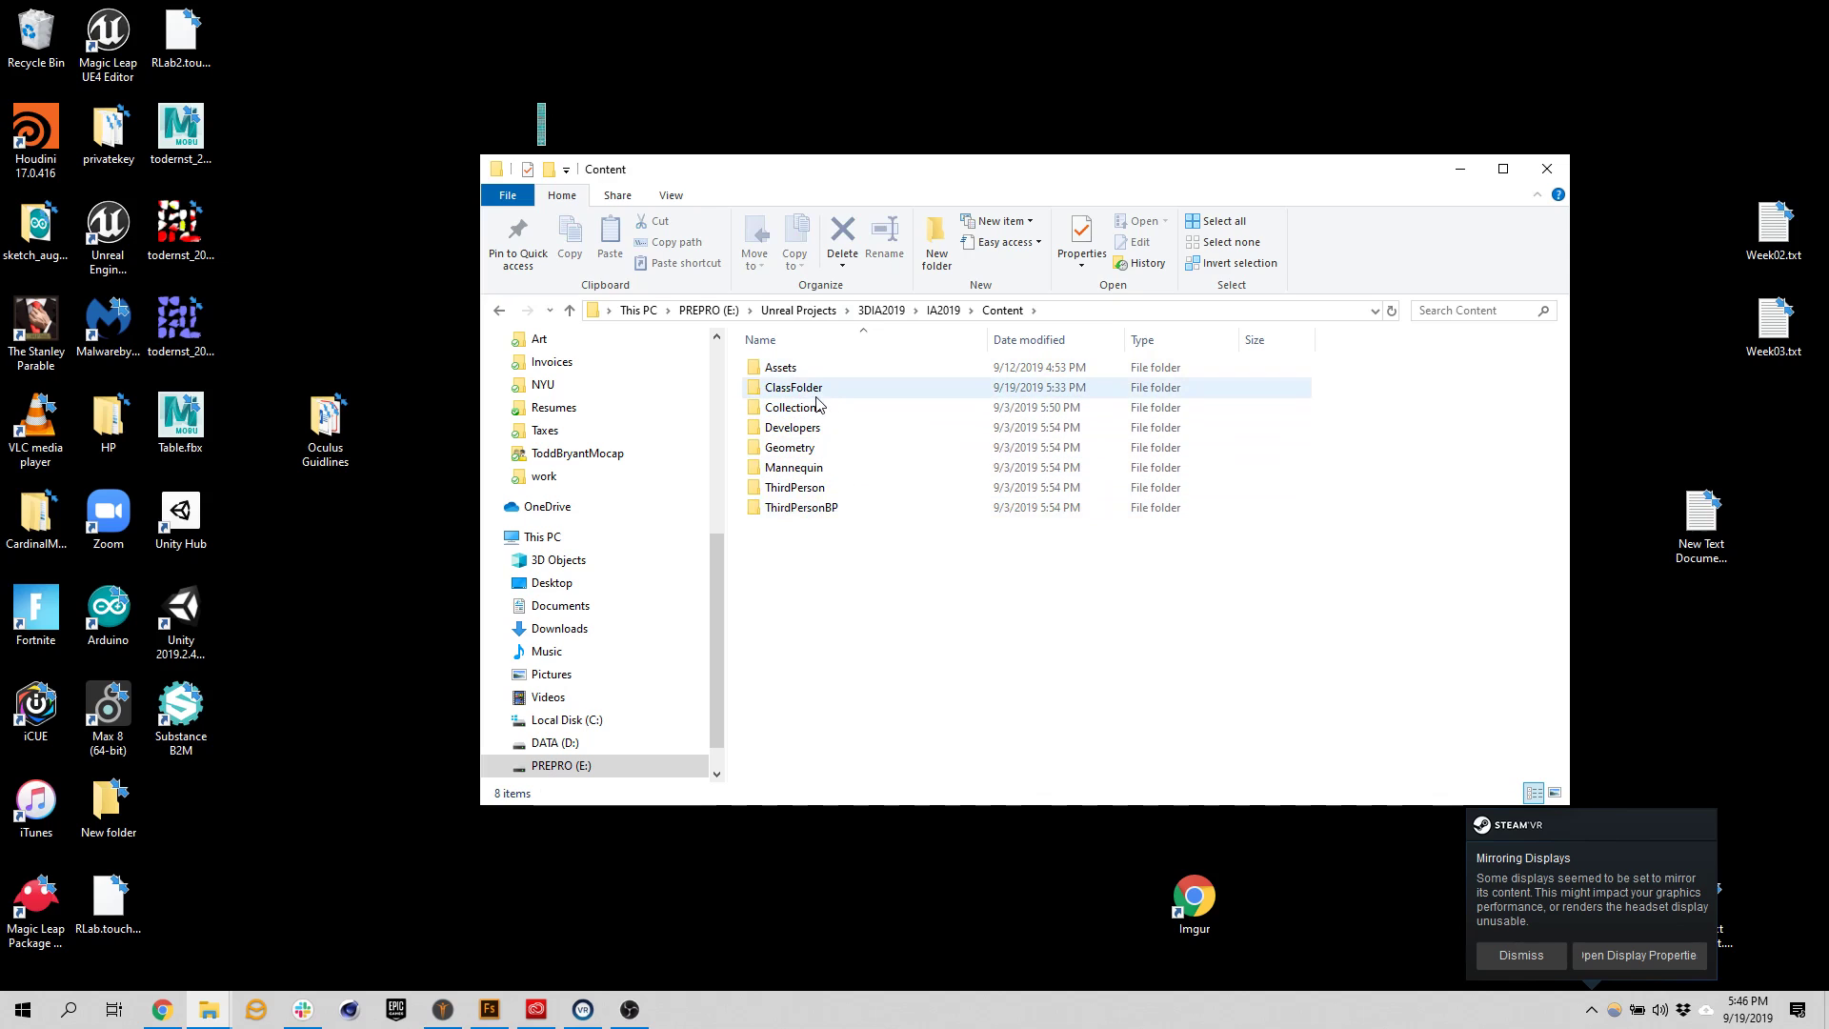
pyautogui.doubleClick(816, 390)
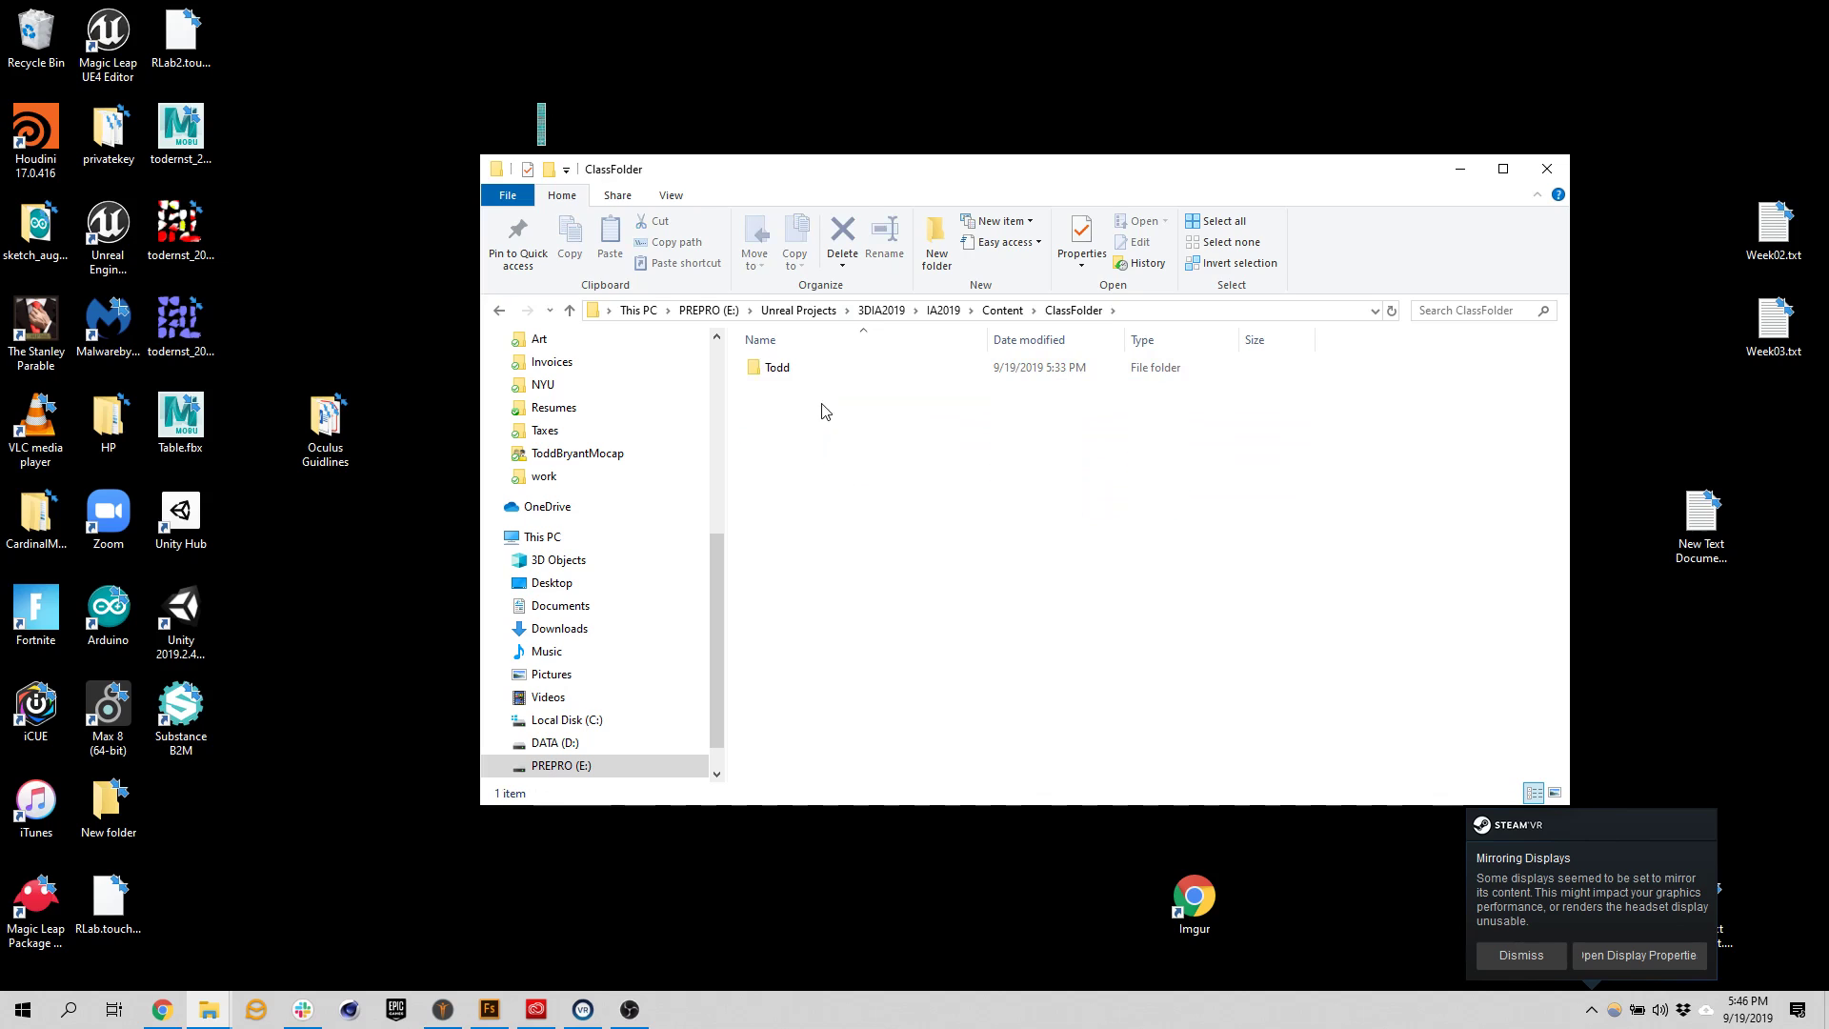
# Check which TortoiseSVN commands are offered for the subfolder inside ClassFolder
pyautogui.click(797, 372)
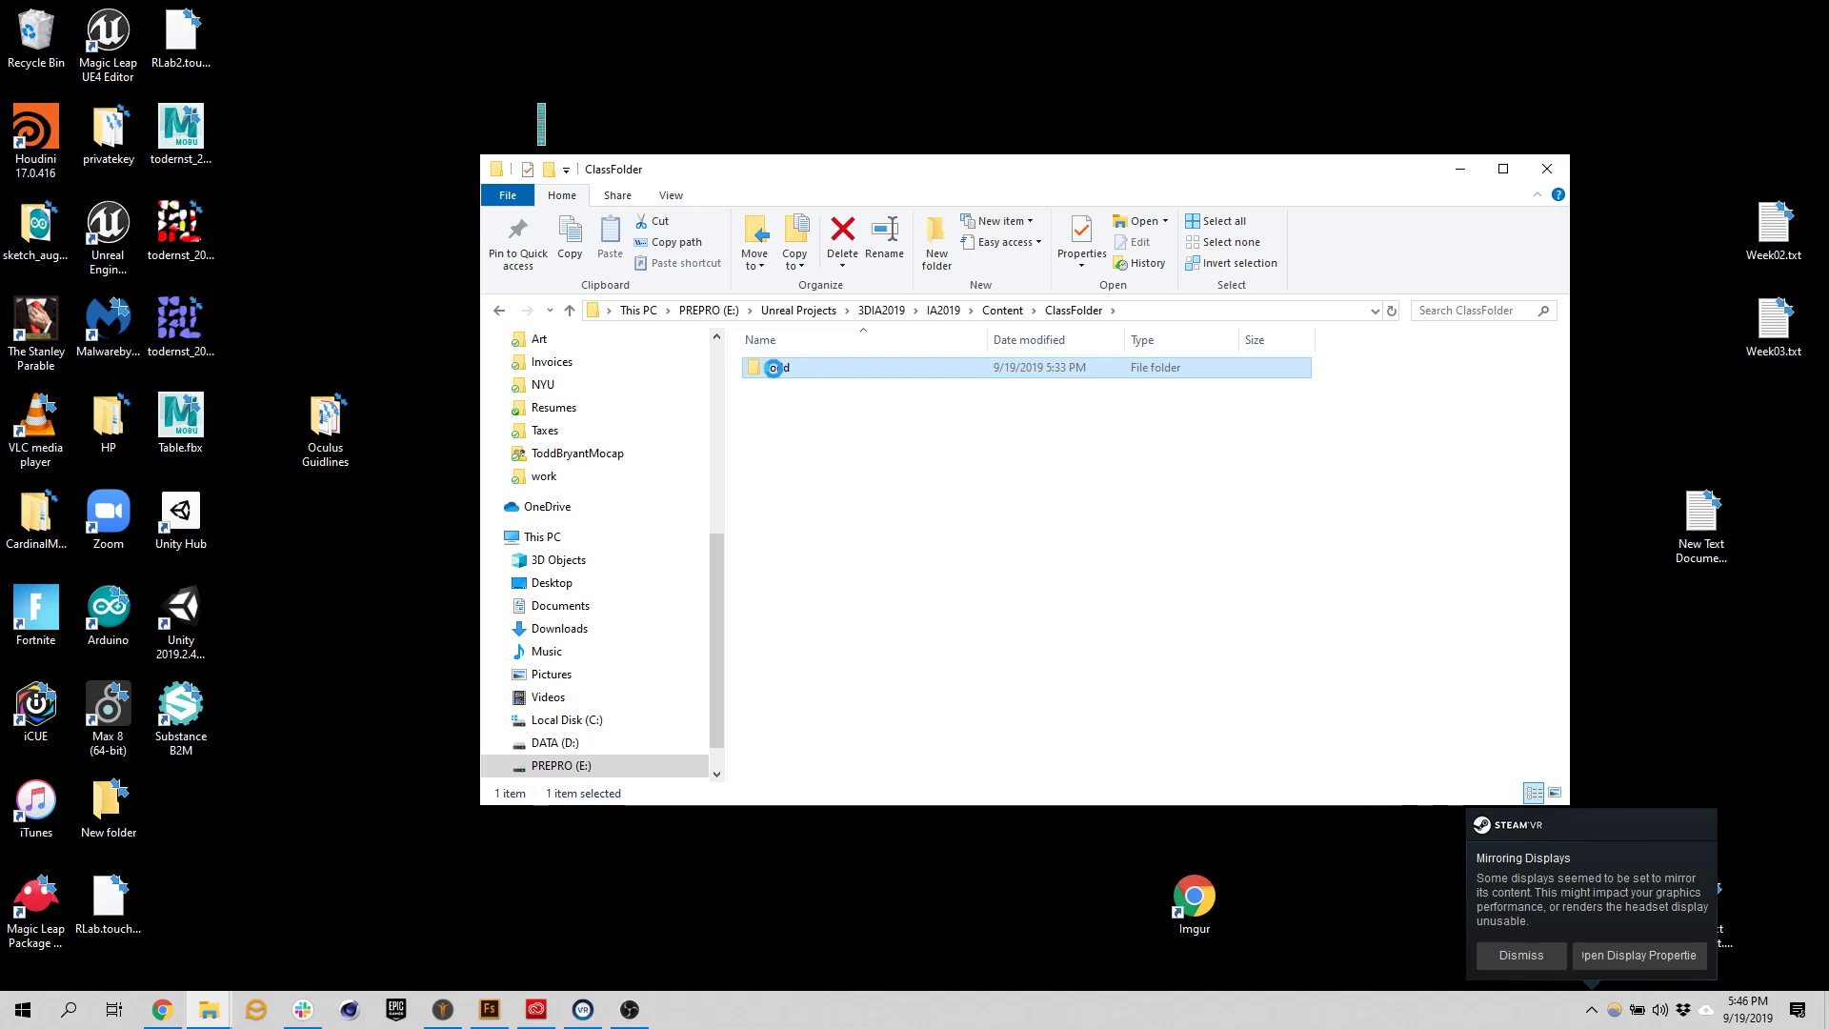
pyautogui.rightClick(778, 371)
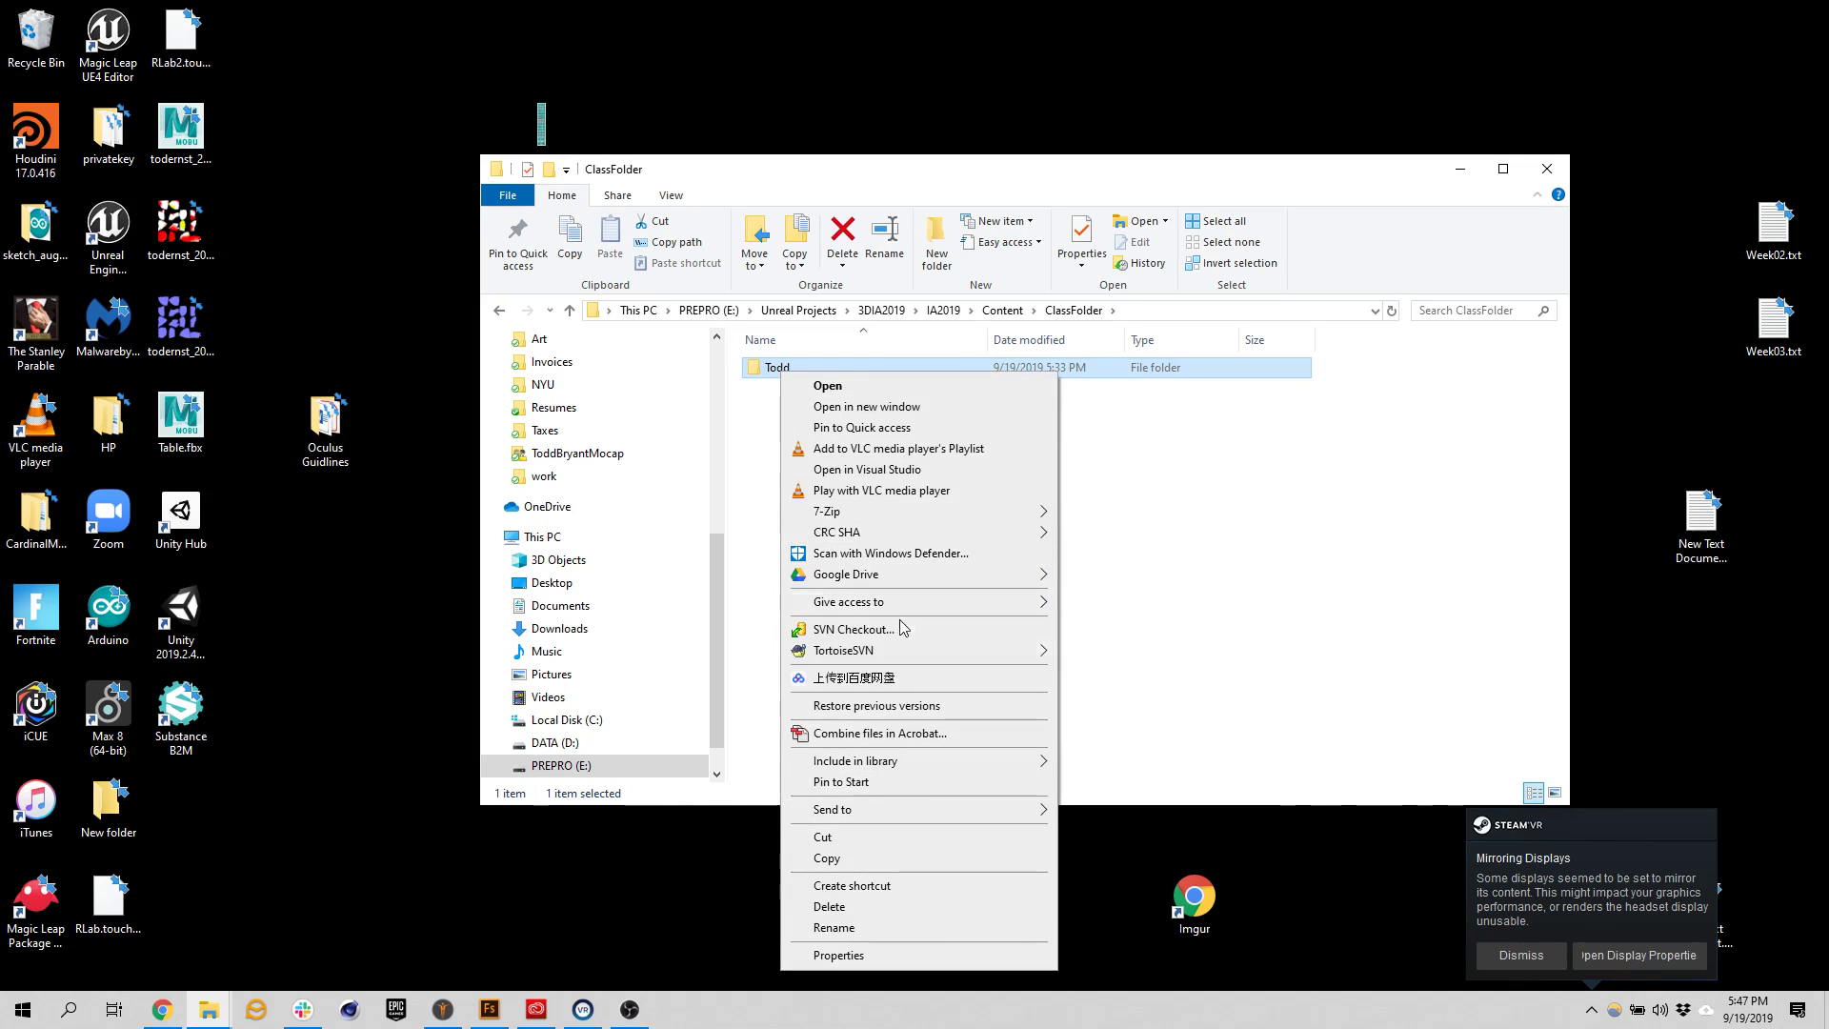
pyautogui.moveTo(885, 660)
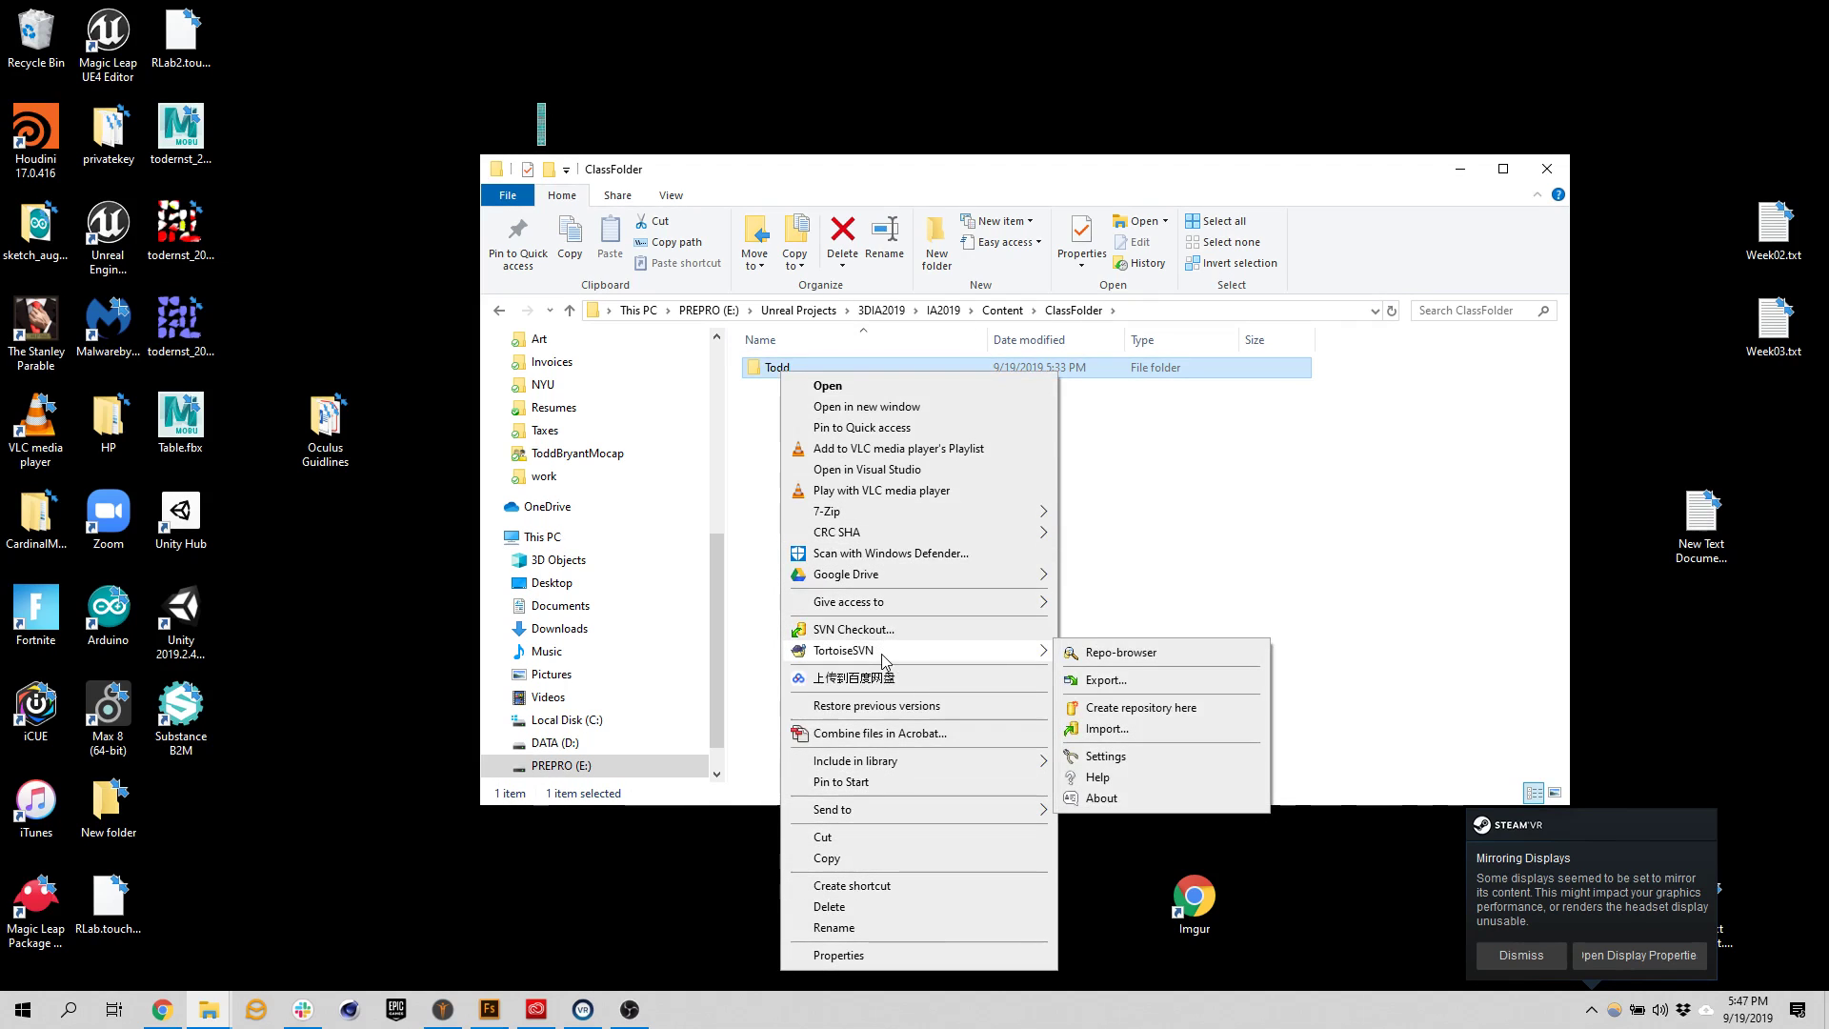
pyautogui.click(1245, 584)
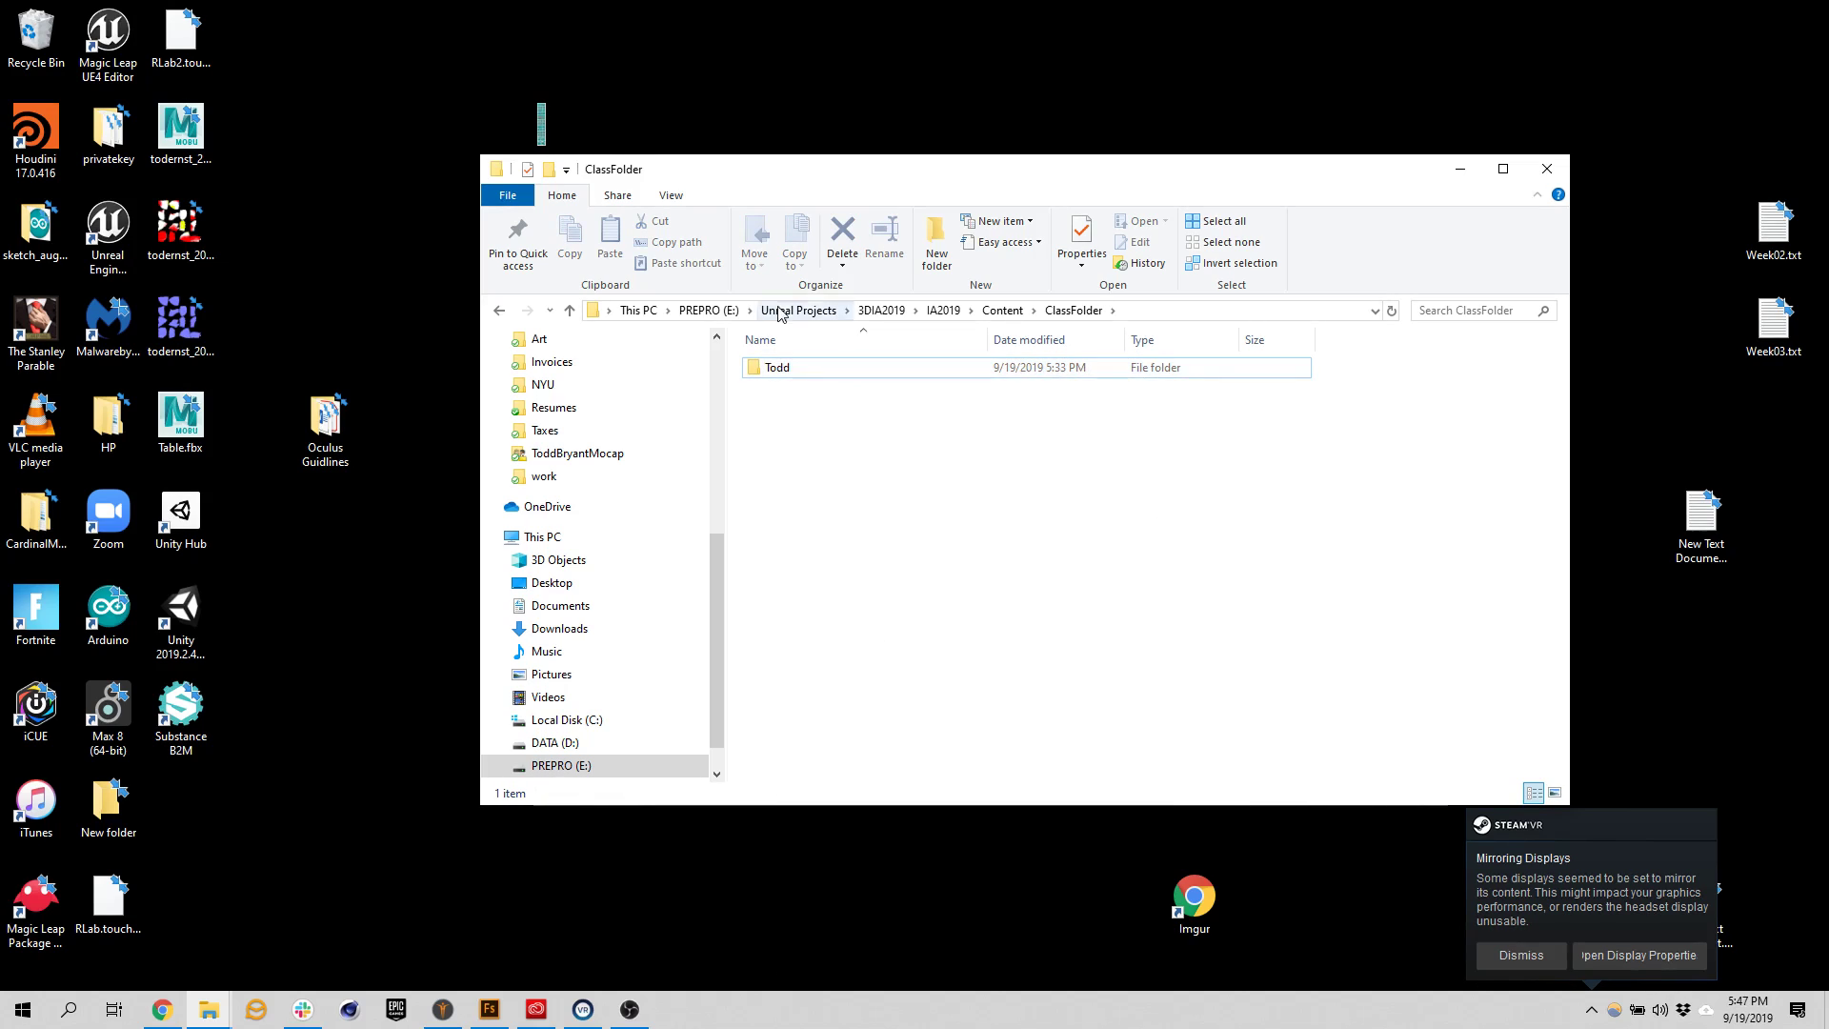
pyautogui.click(777, 371)
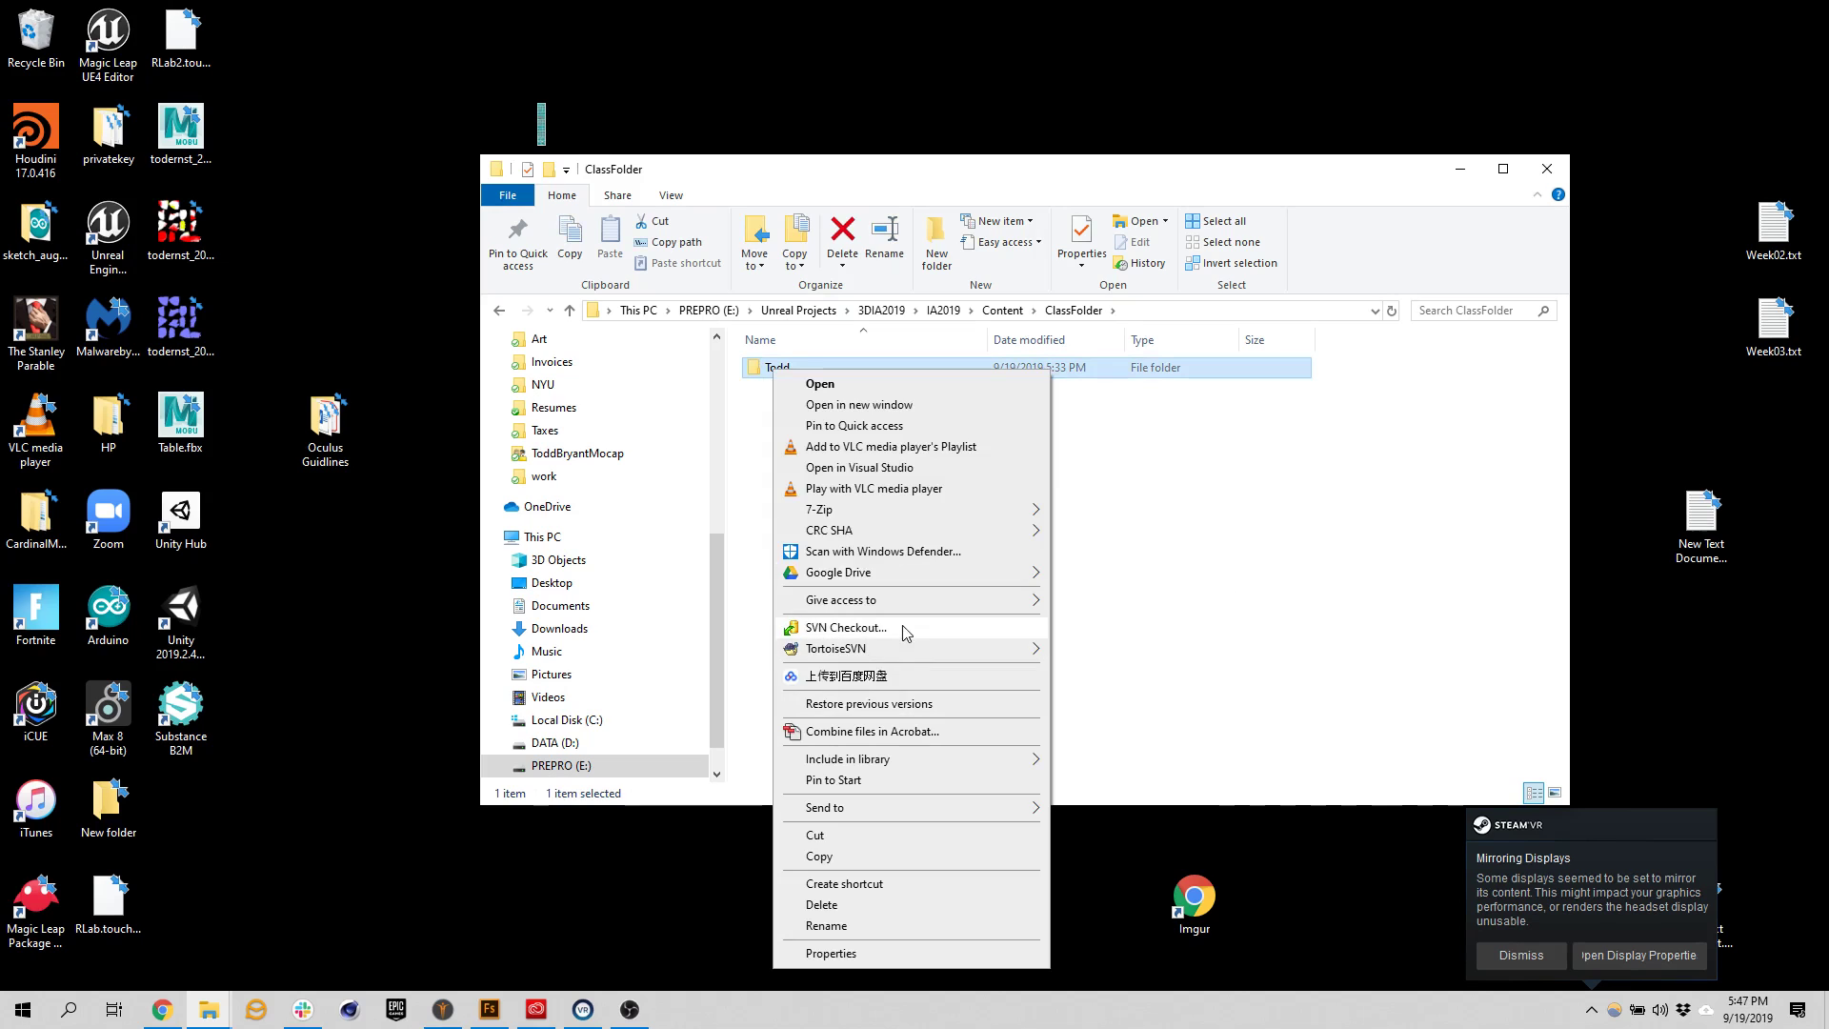
pyautogui.moveTo(905, 651)
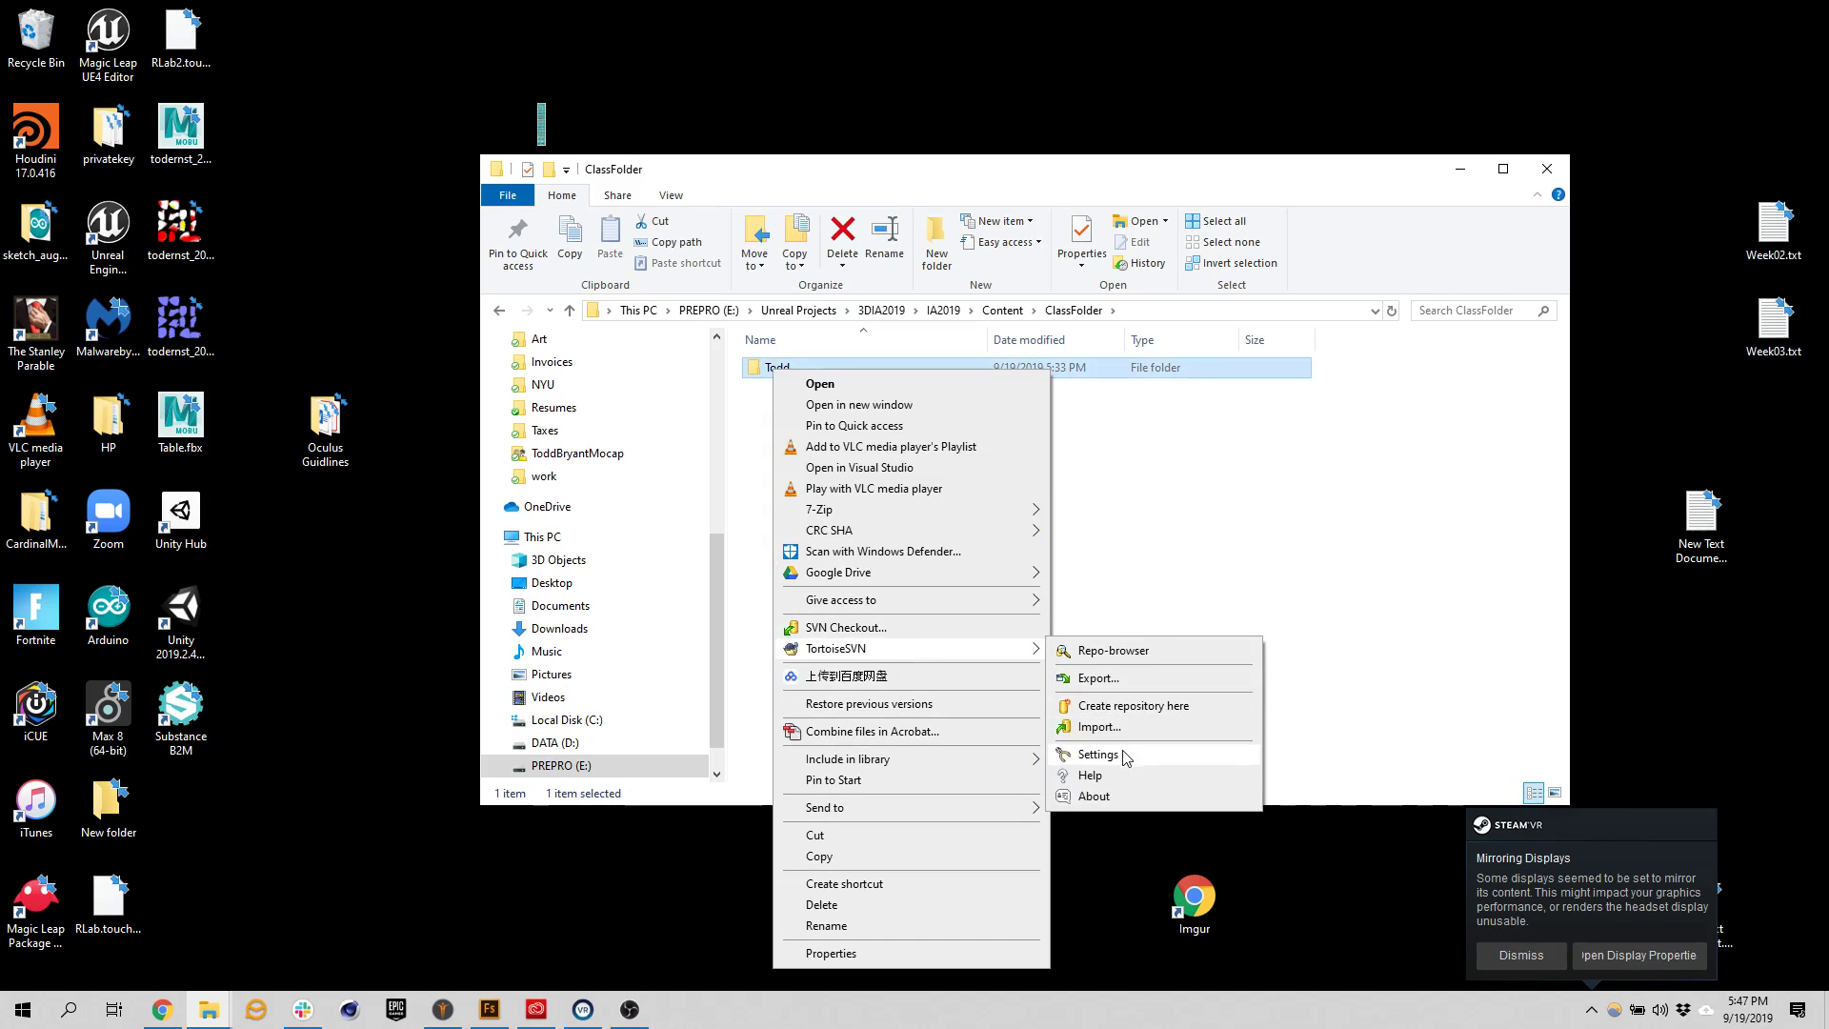
pyautogui.click(1203, 535)
# Return to the Content folder and add ClassFolder with all its files to version control using TortoiseSVN
pyautogui.click(1002, 311)
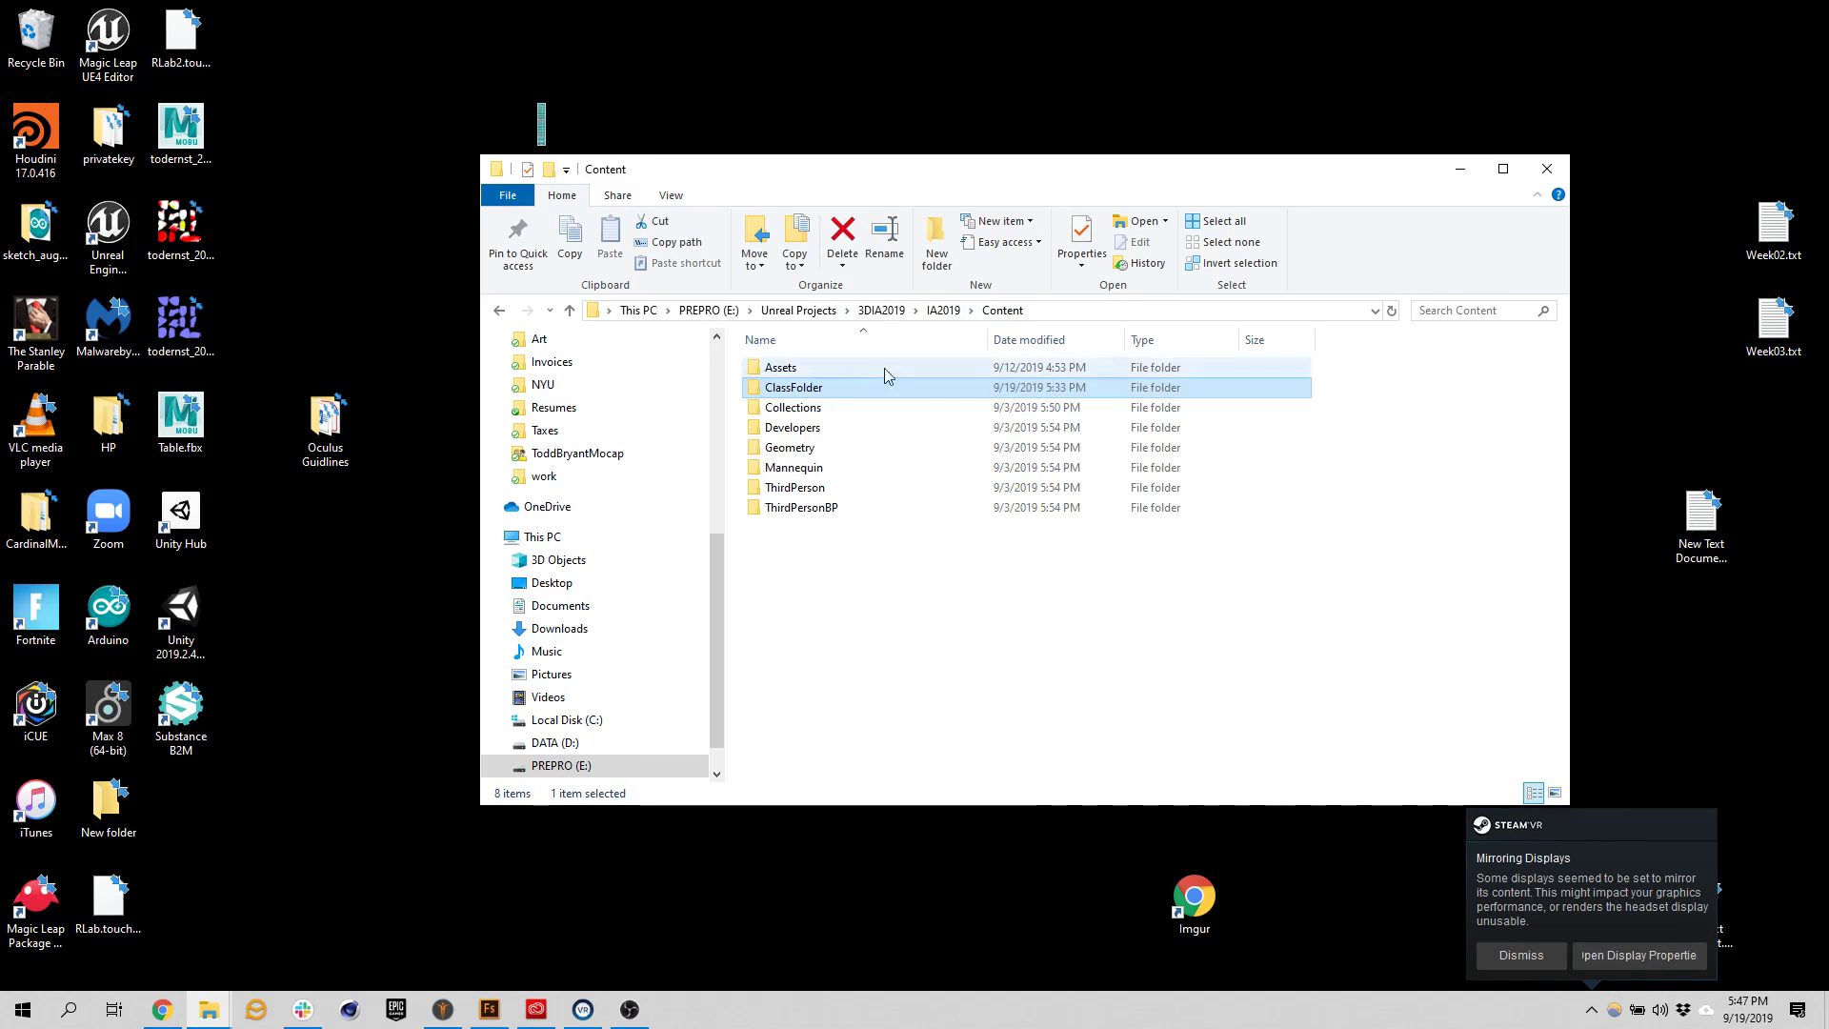
pyautogui.rightClick(811, 387)
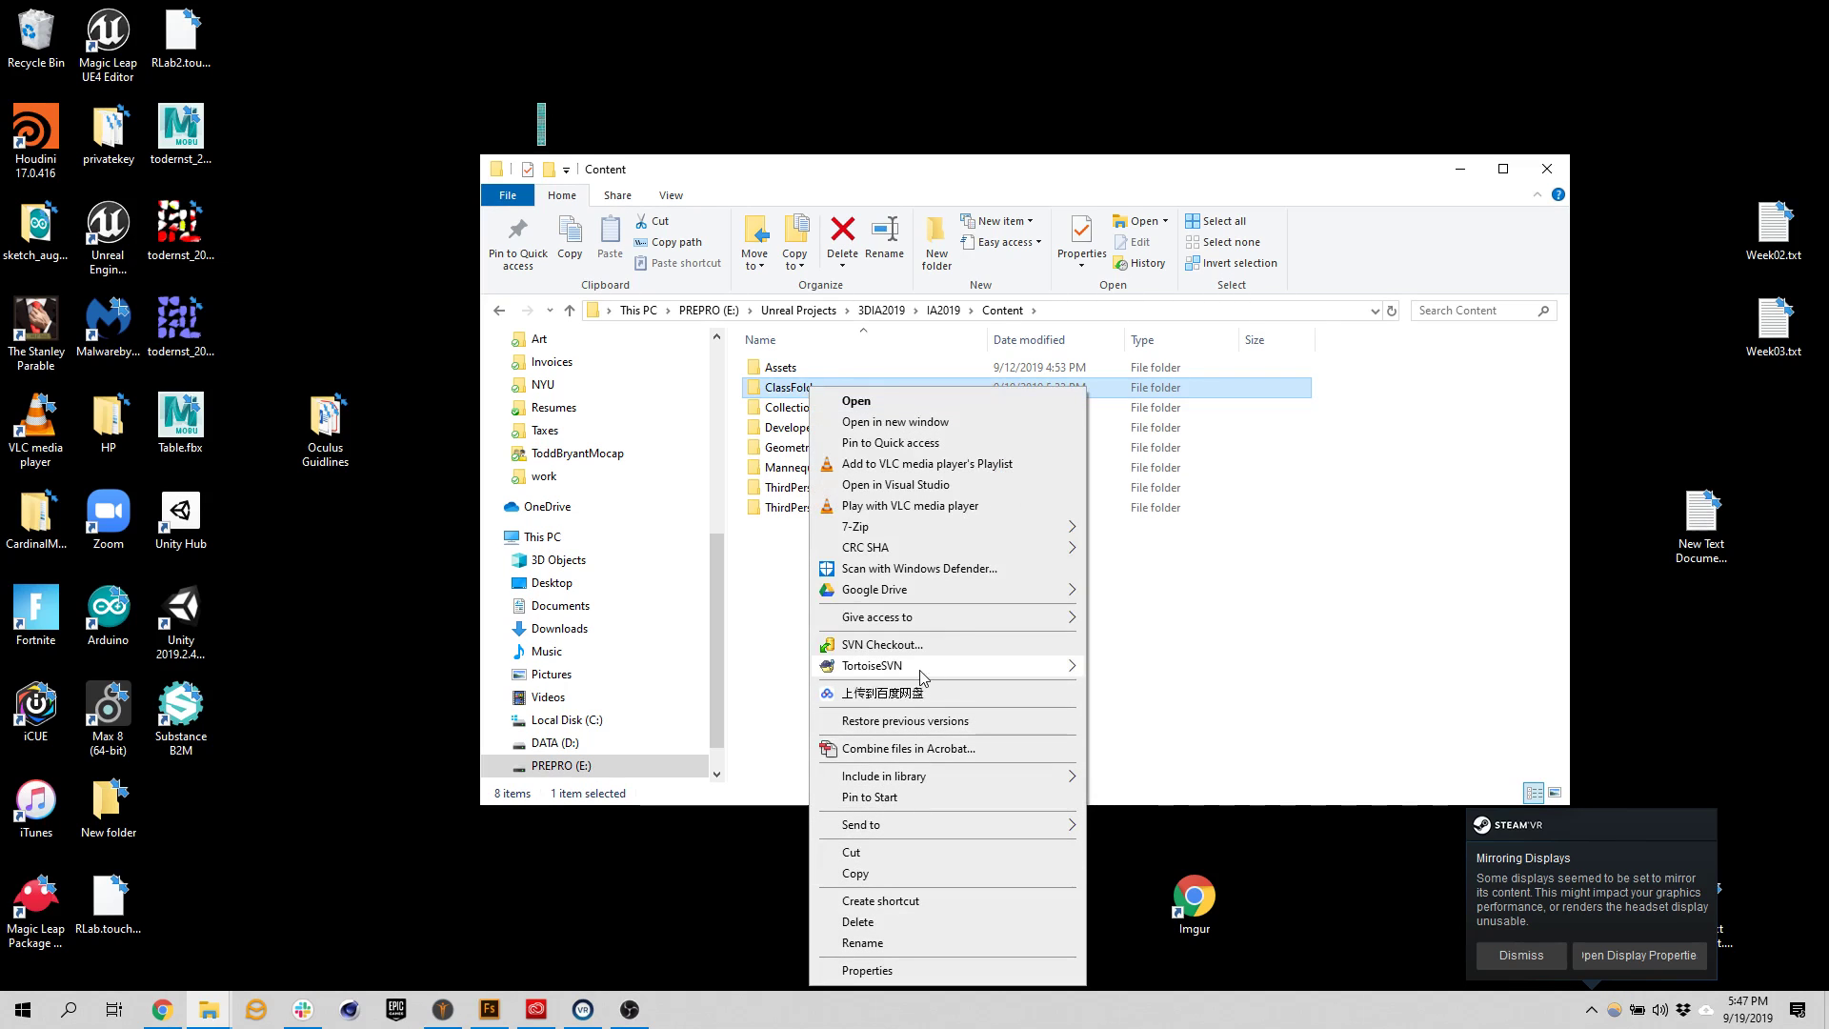
pyautogui.moveTo(922, 677)
pyautogui.click(1248, 746)
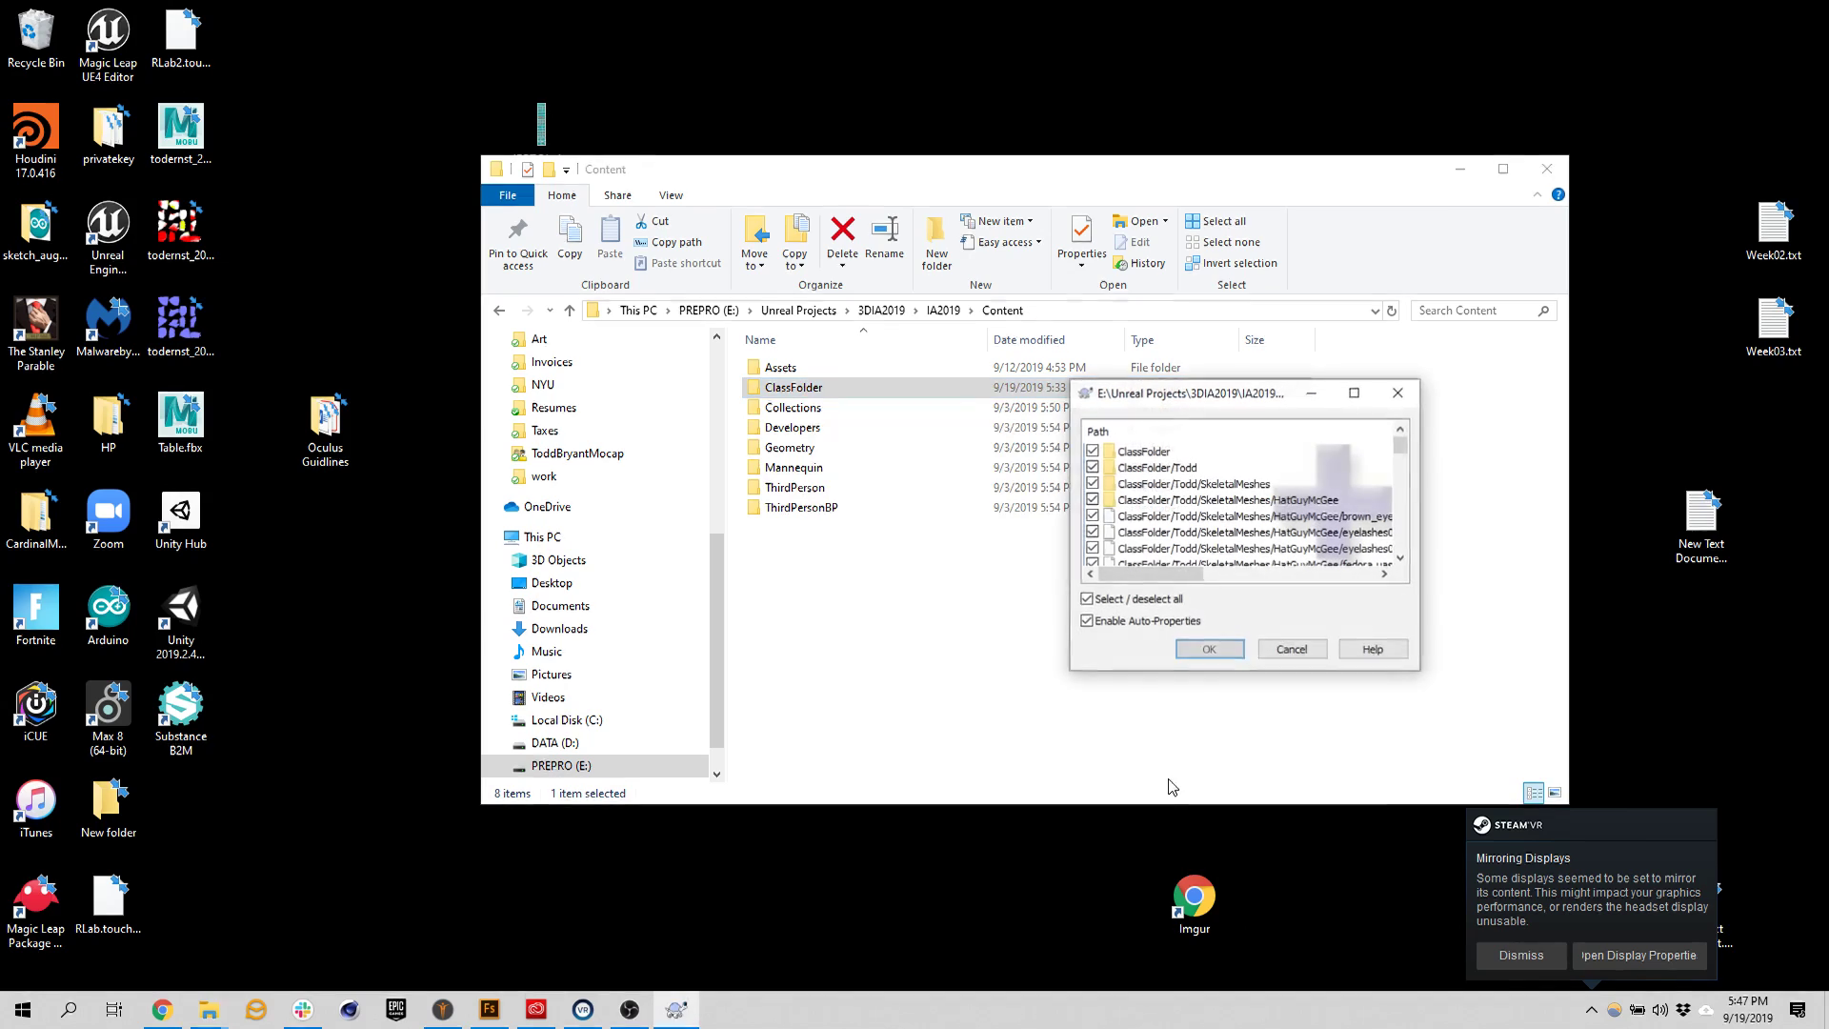
pyautogui.click(1209, 649)
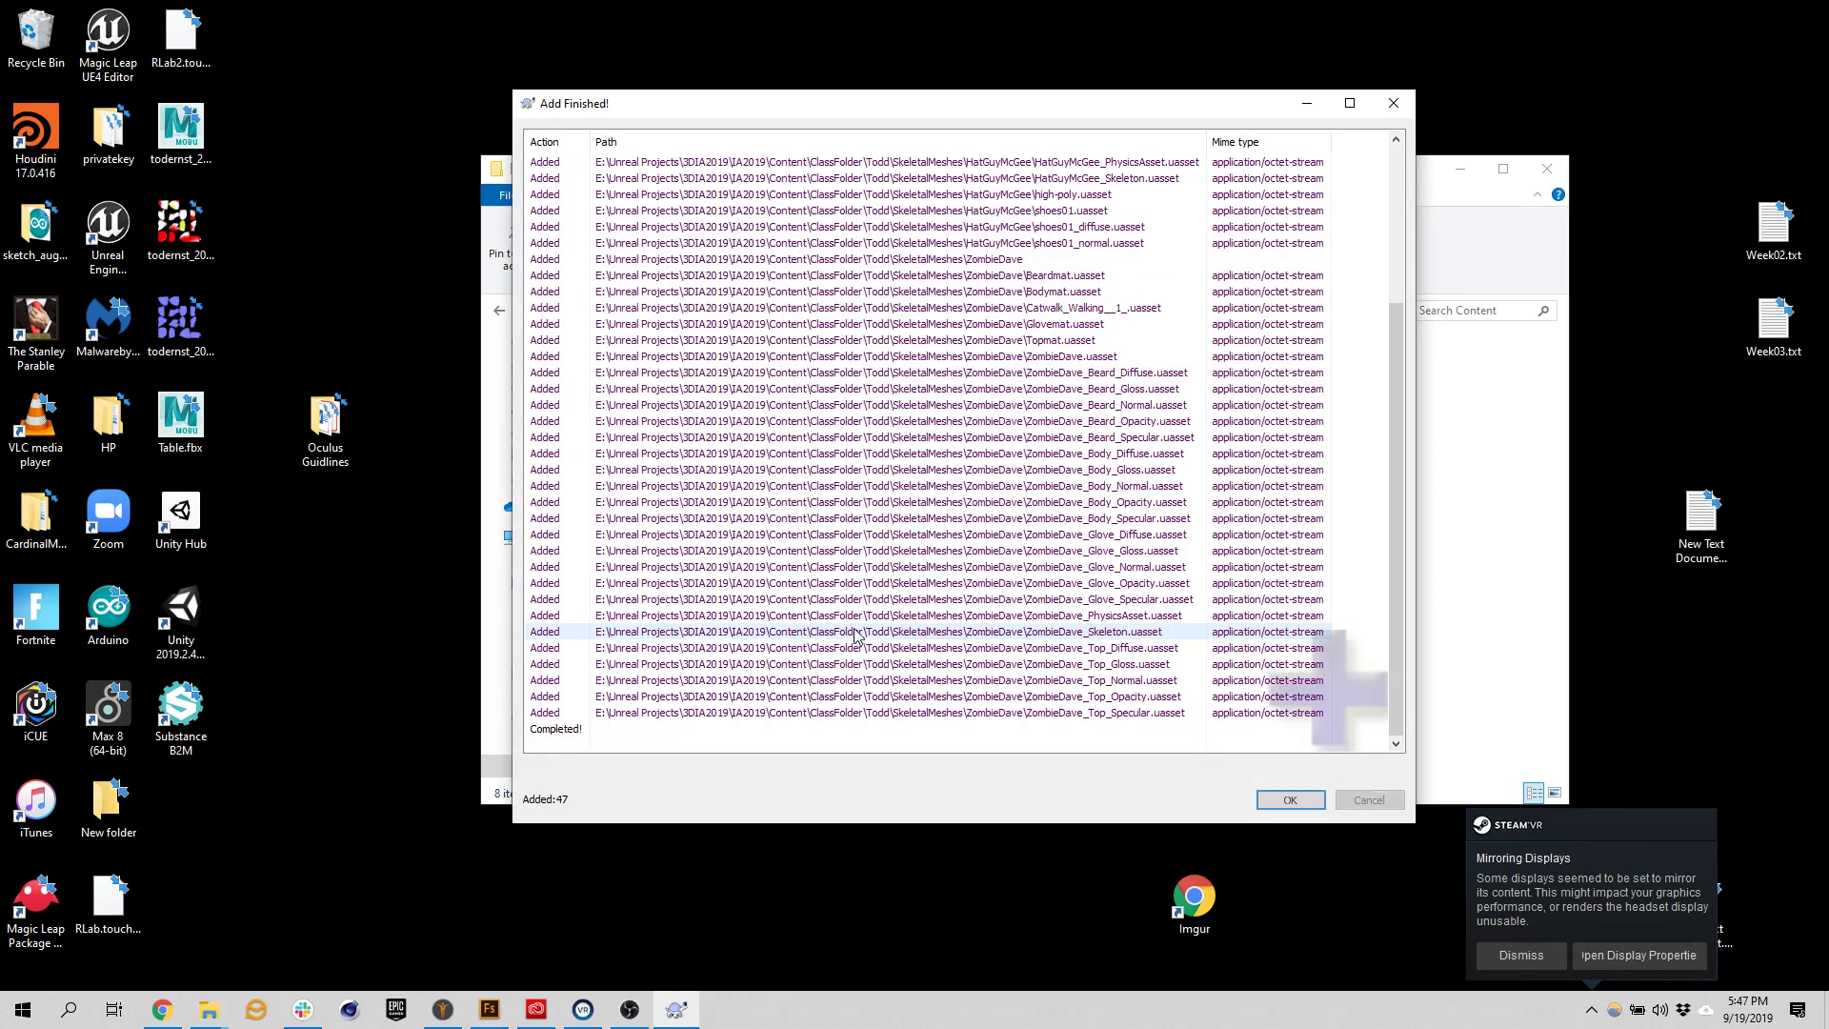
pyautogui.click(1290, 803)
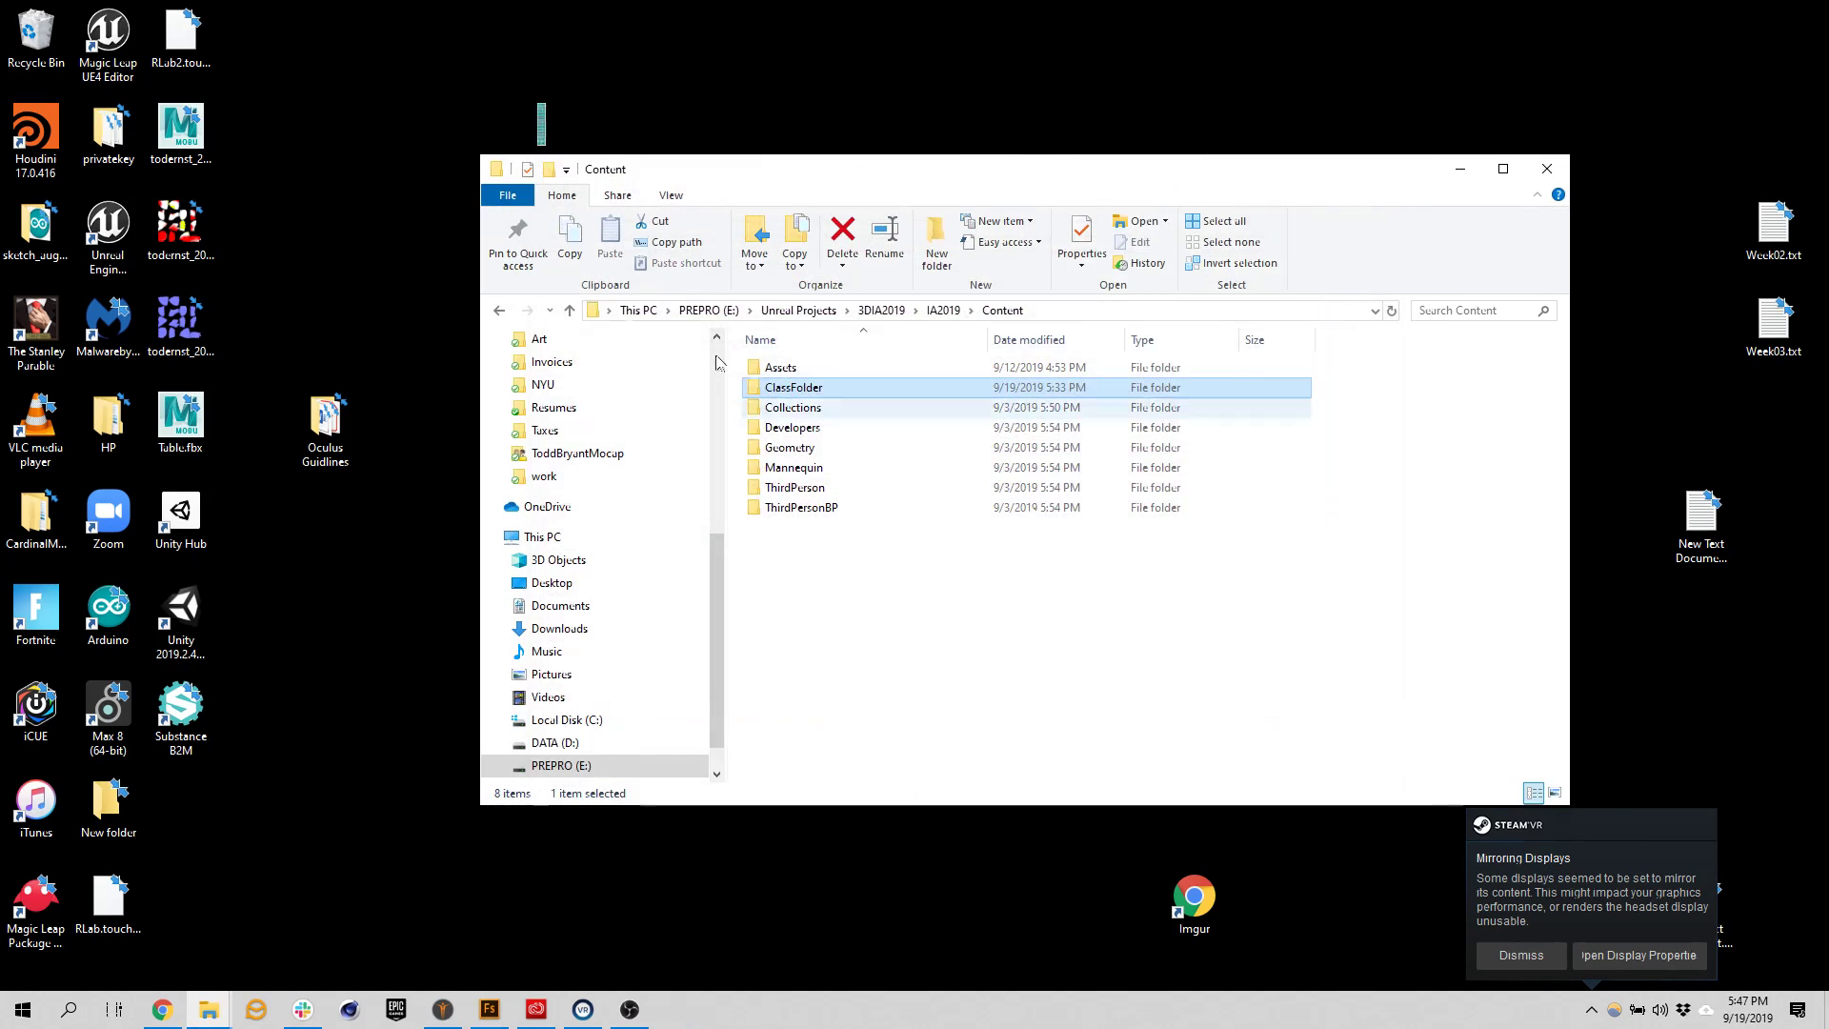
# Start an SVN commit for the subfolder inside ClassFolder and look through the list of files to commit
pyautogui.doubleClick(791, 387)
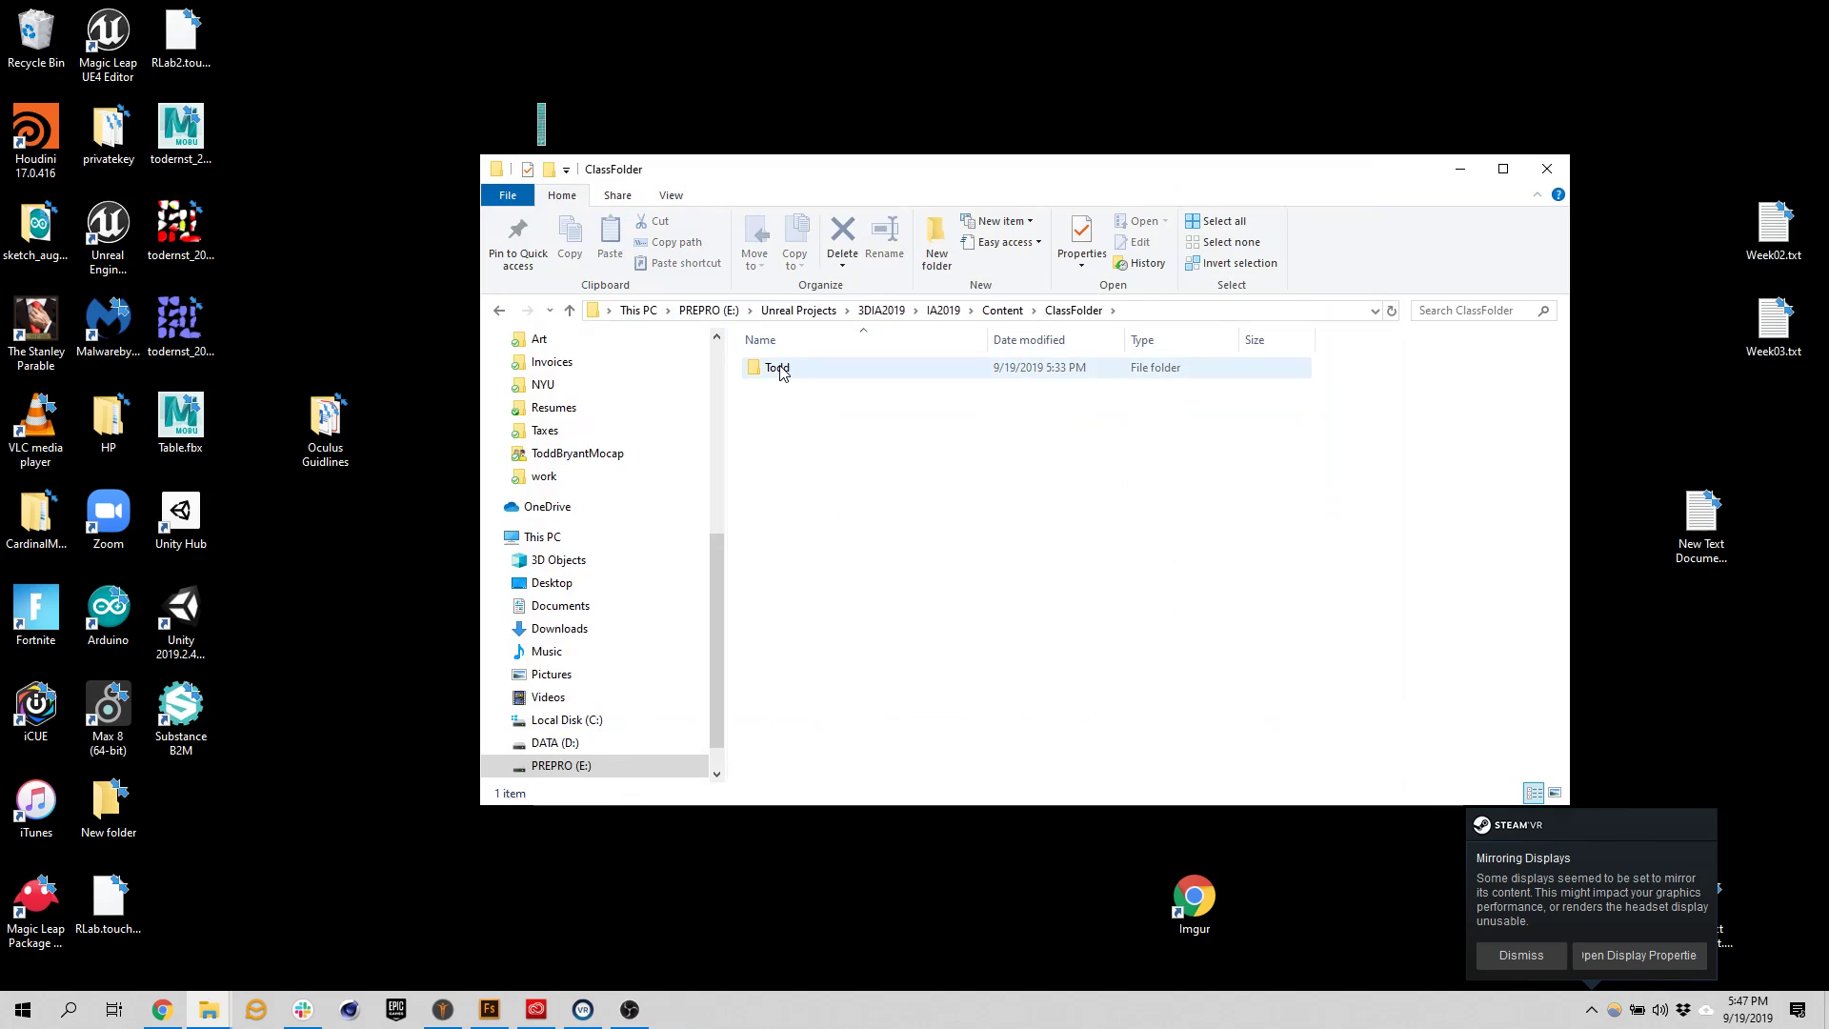
pyautogui.click(780, 373)
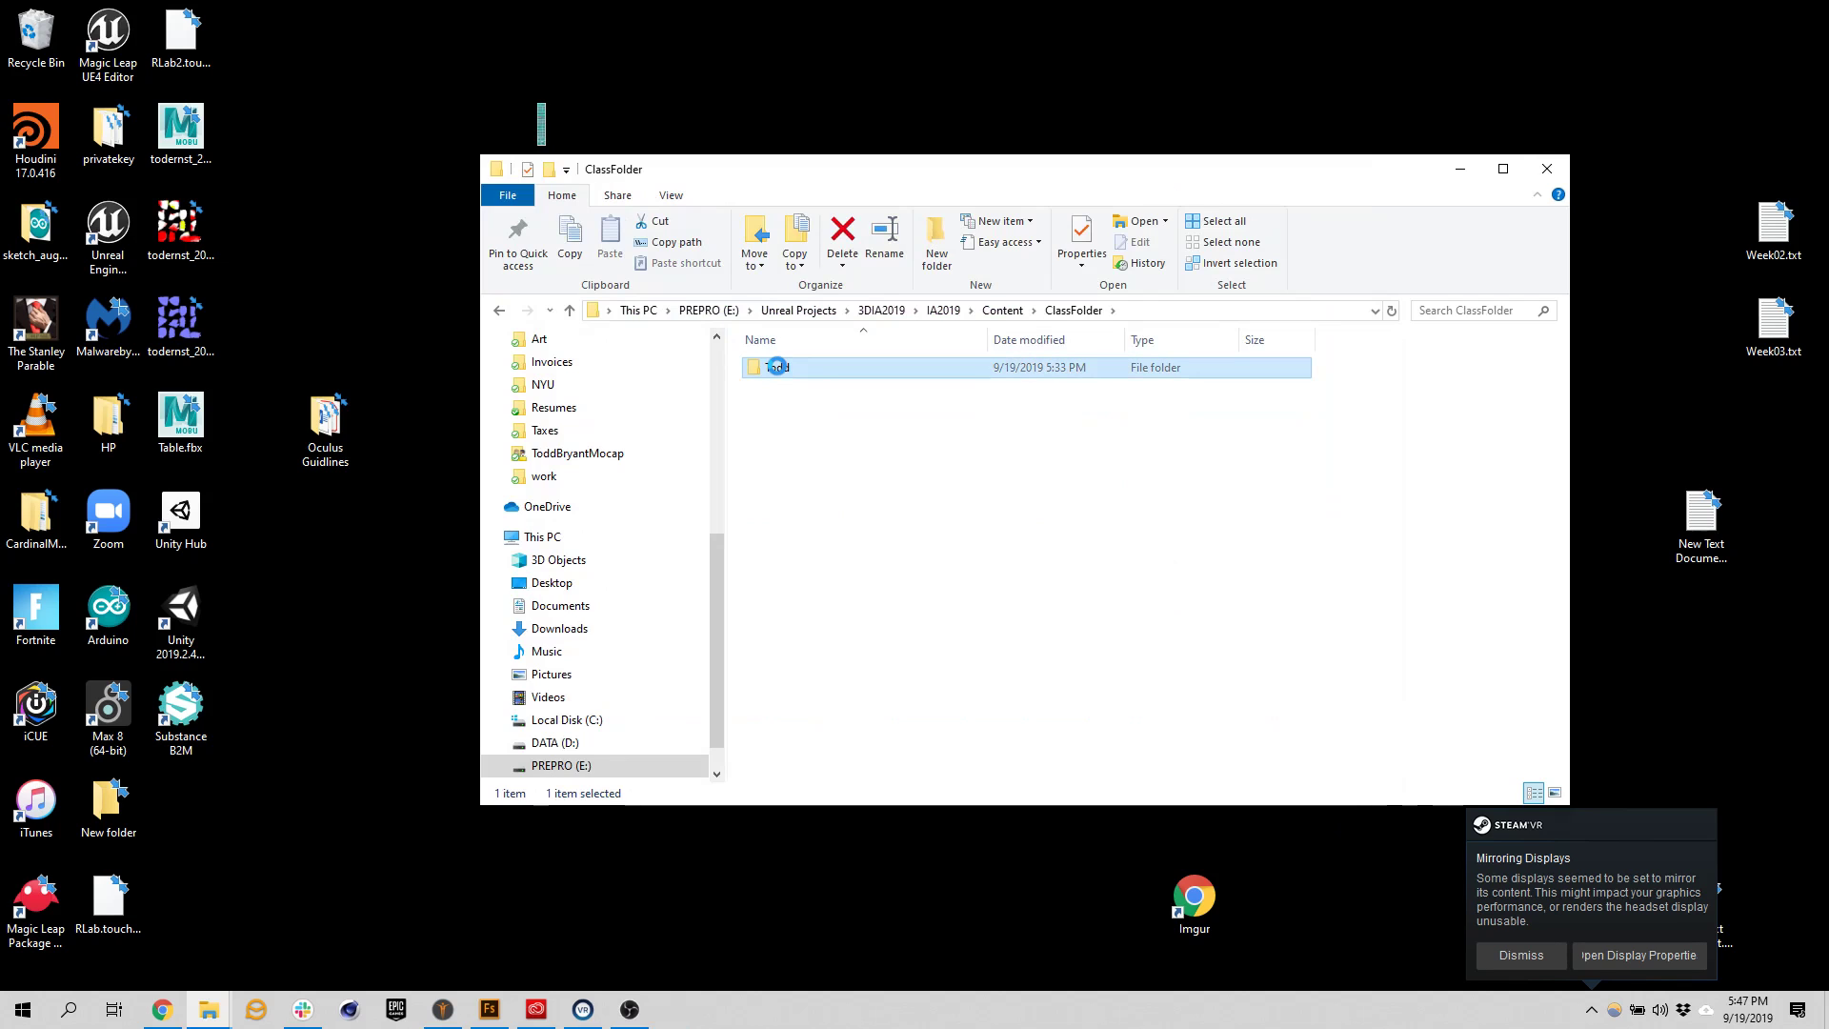
pyautogui.rightClick(777, 366)
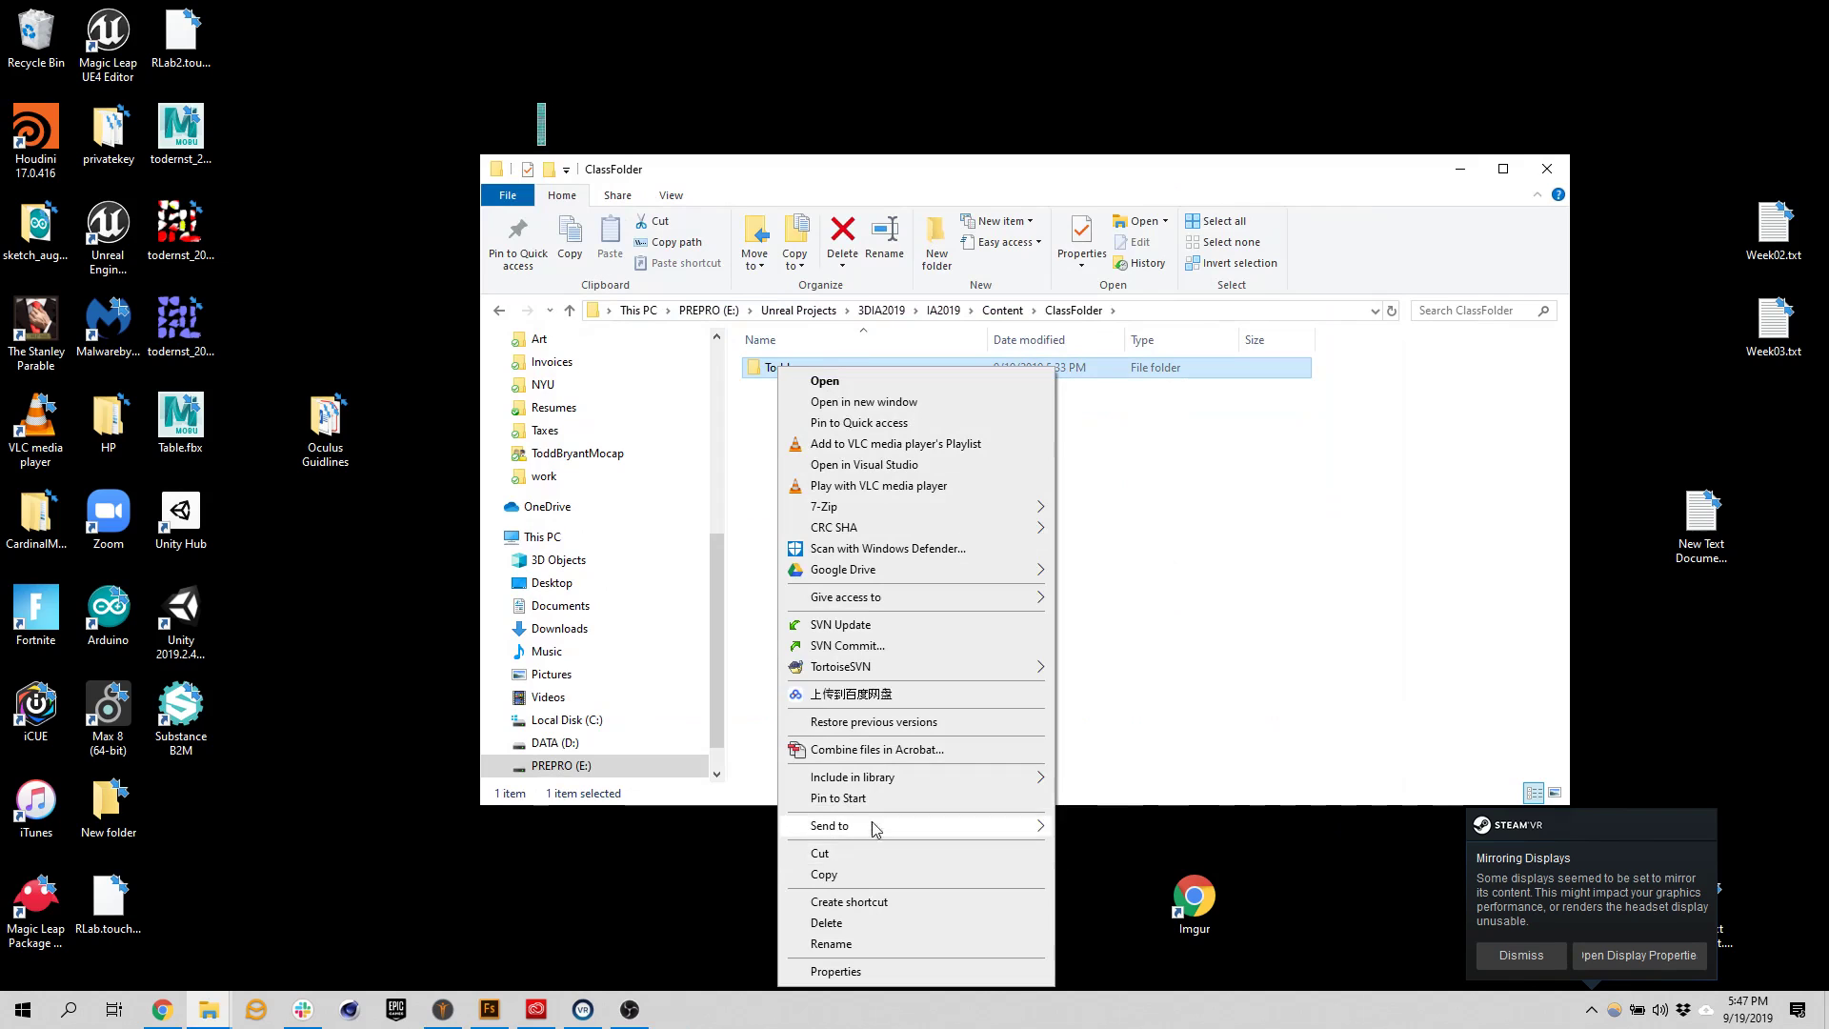
pyautogui.click(881, 647)
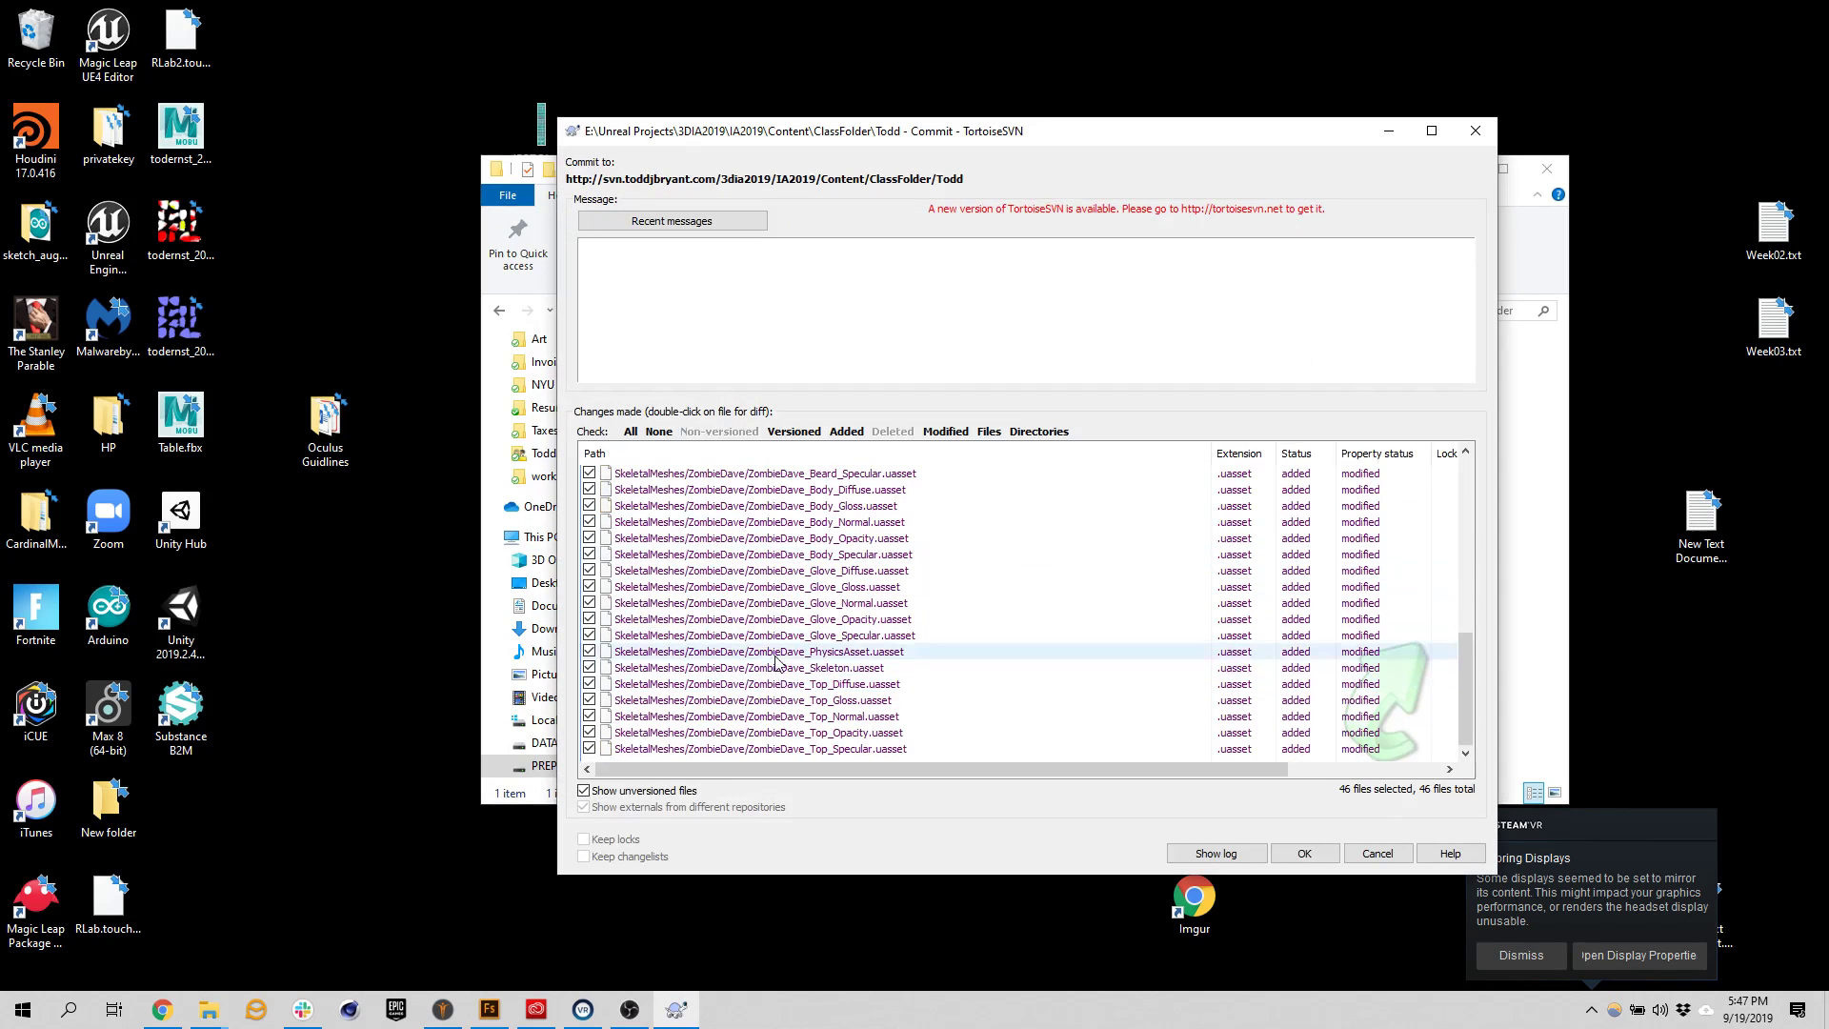
pyautogui.scroll(10, 762, 605)
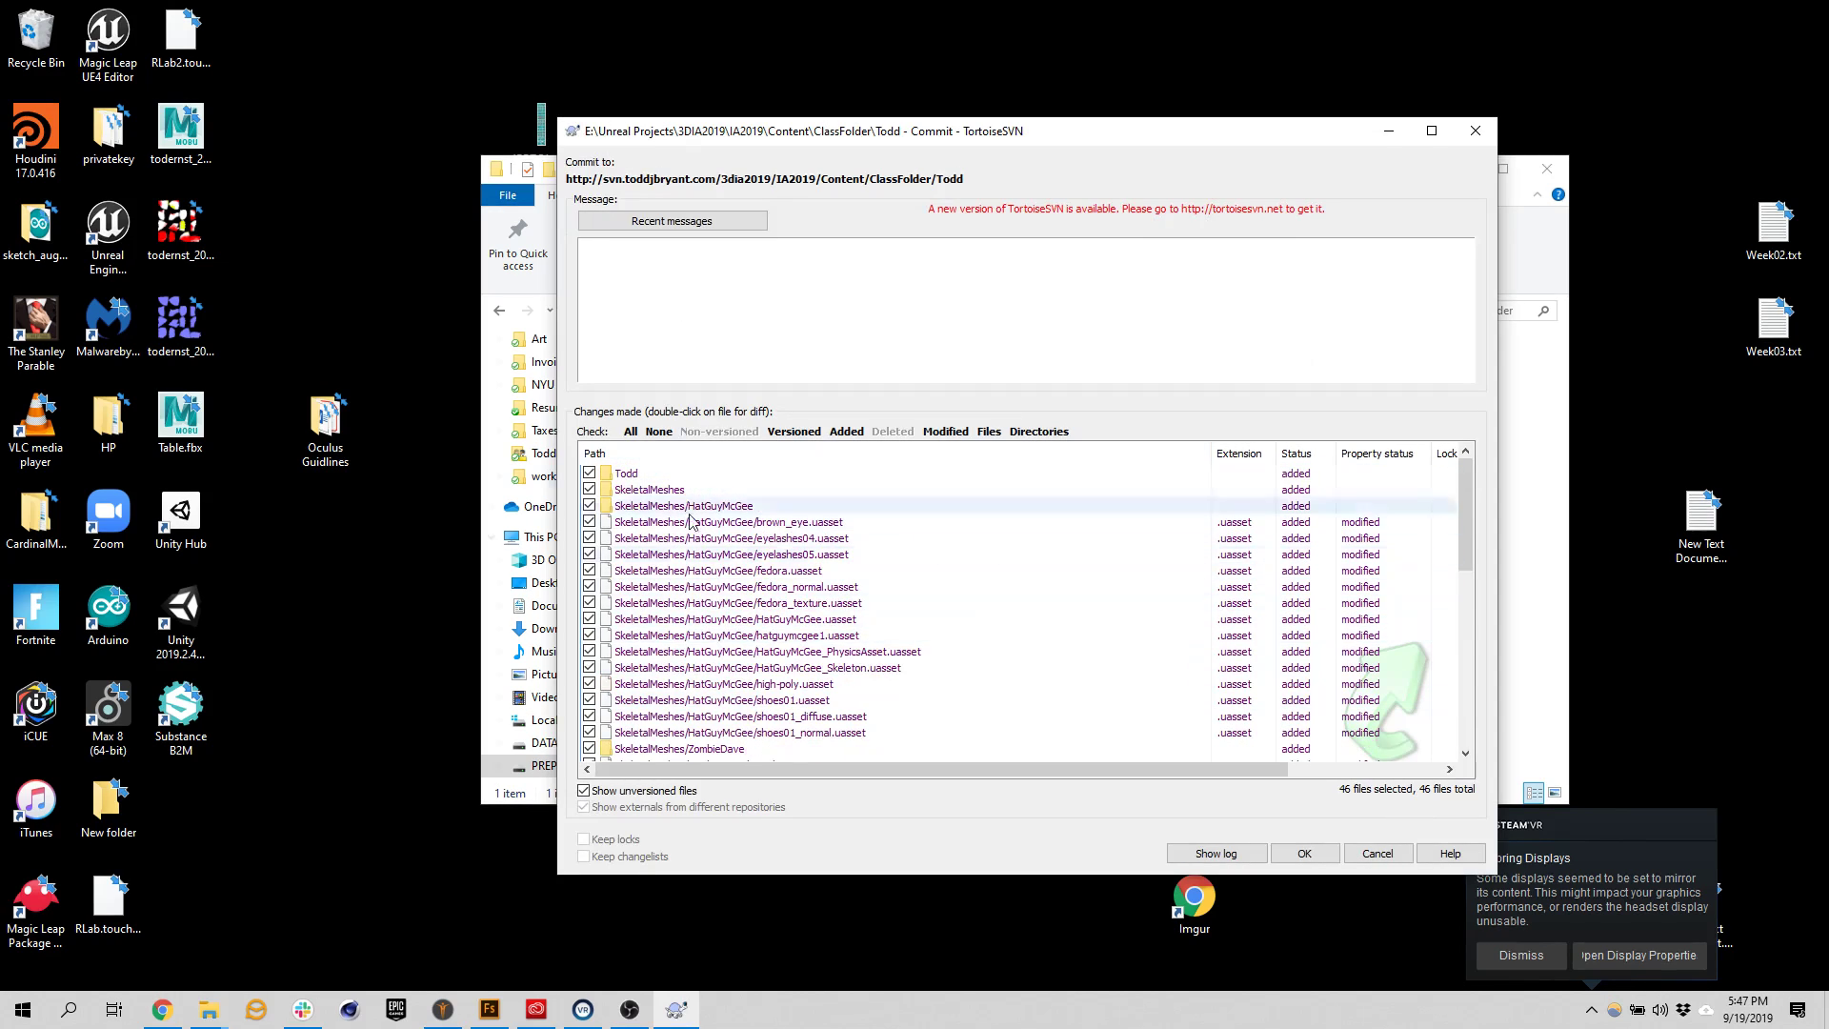
pyautogui.scroll(-3, 905, 648)
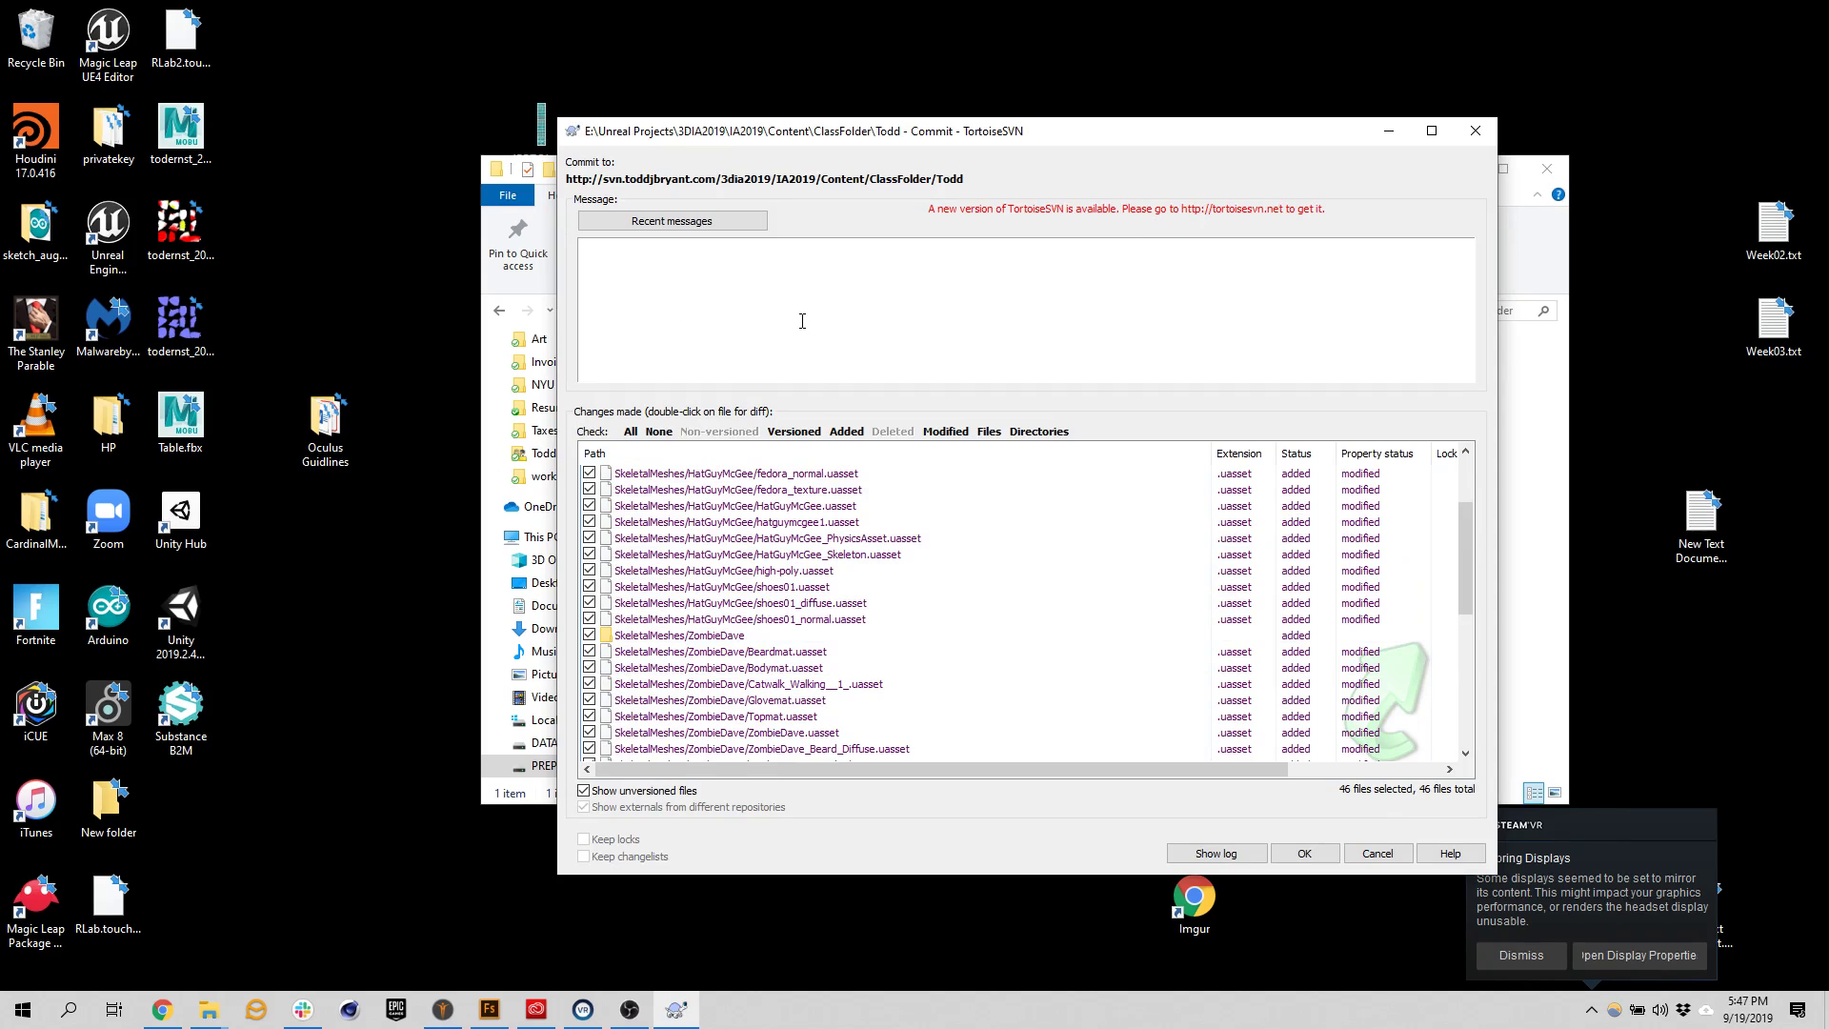
# Try to commit the subfolder's files with the message "ZombieDave and HatGuyMcGee", and close the commit windows
pyautogui.write('mbieDave')
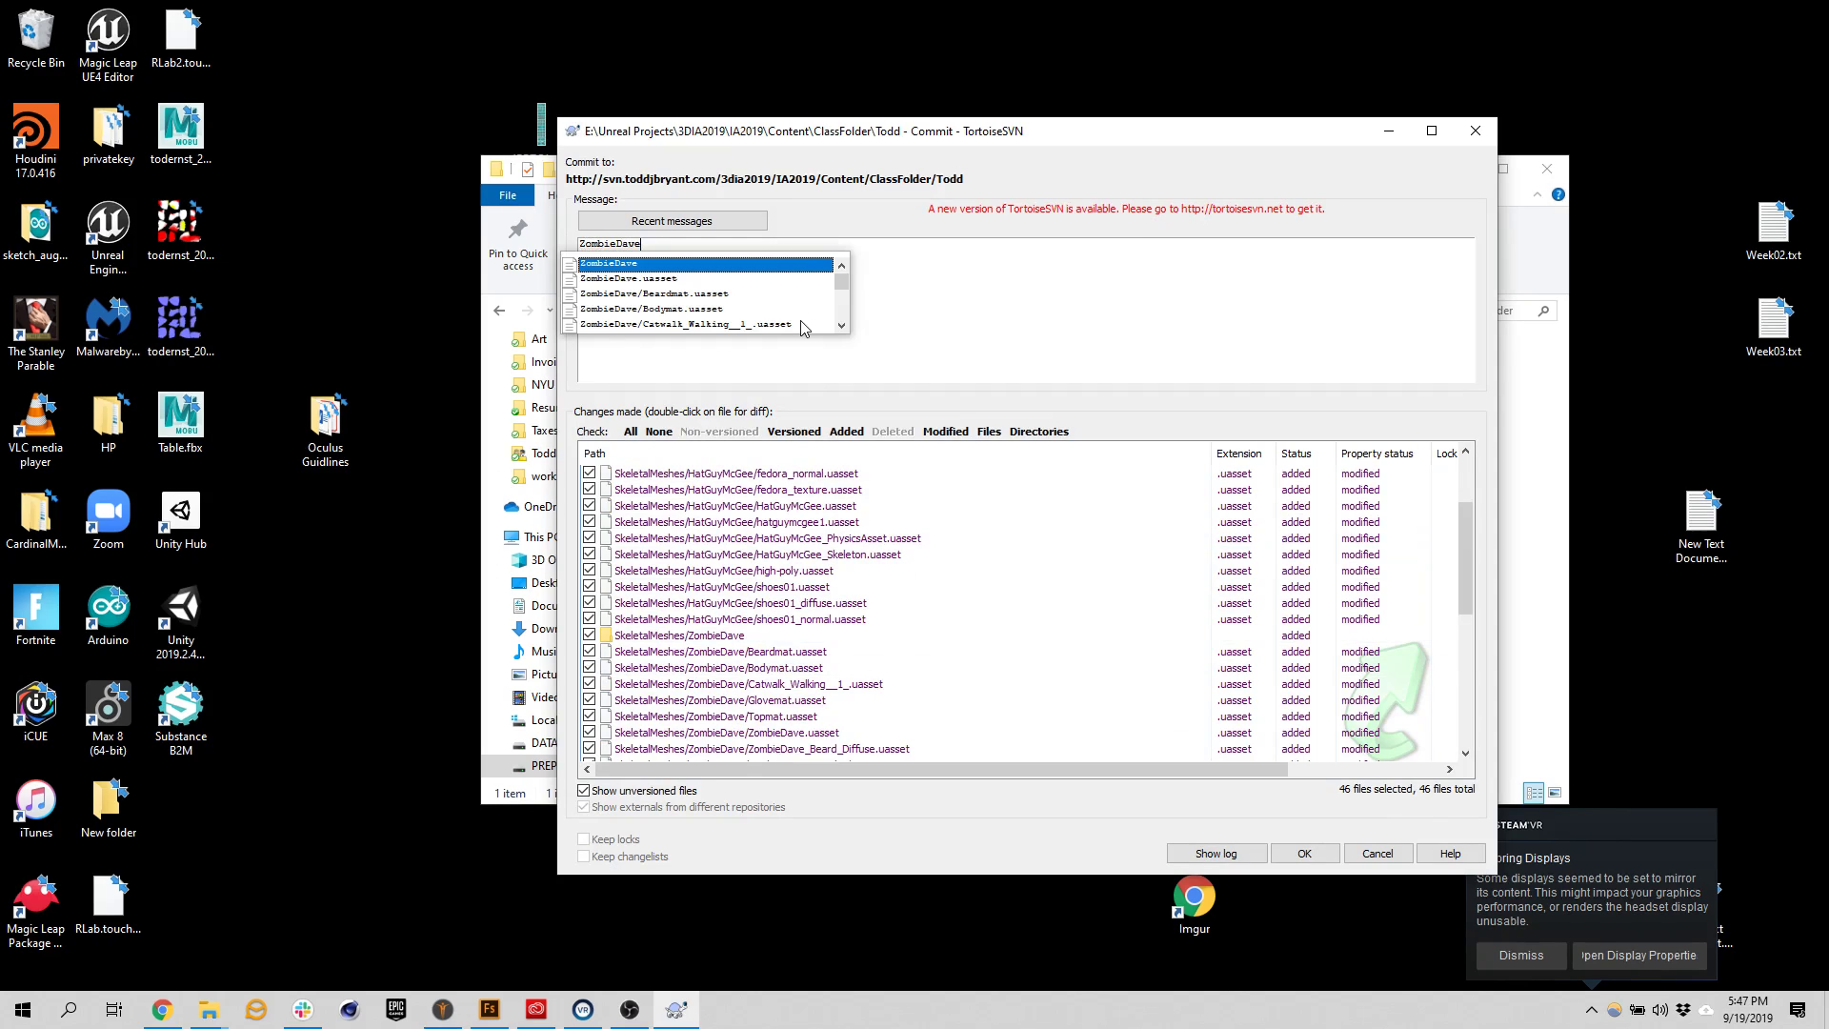
pyautogui.write(' and Hat')
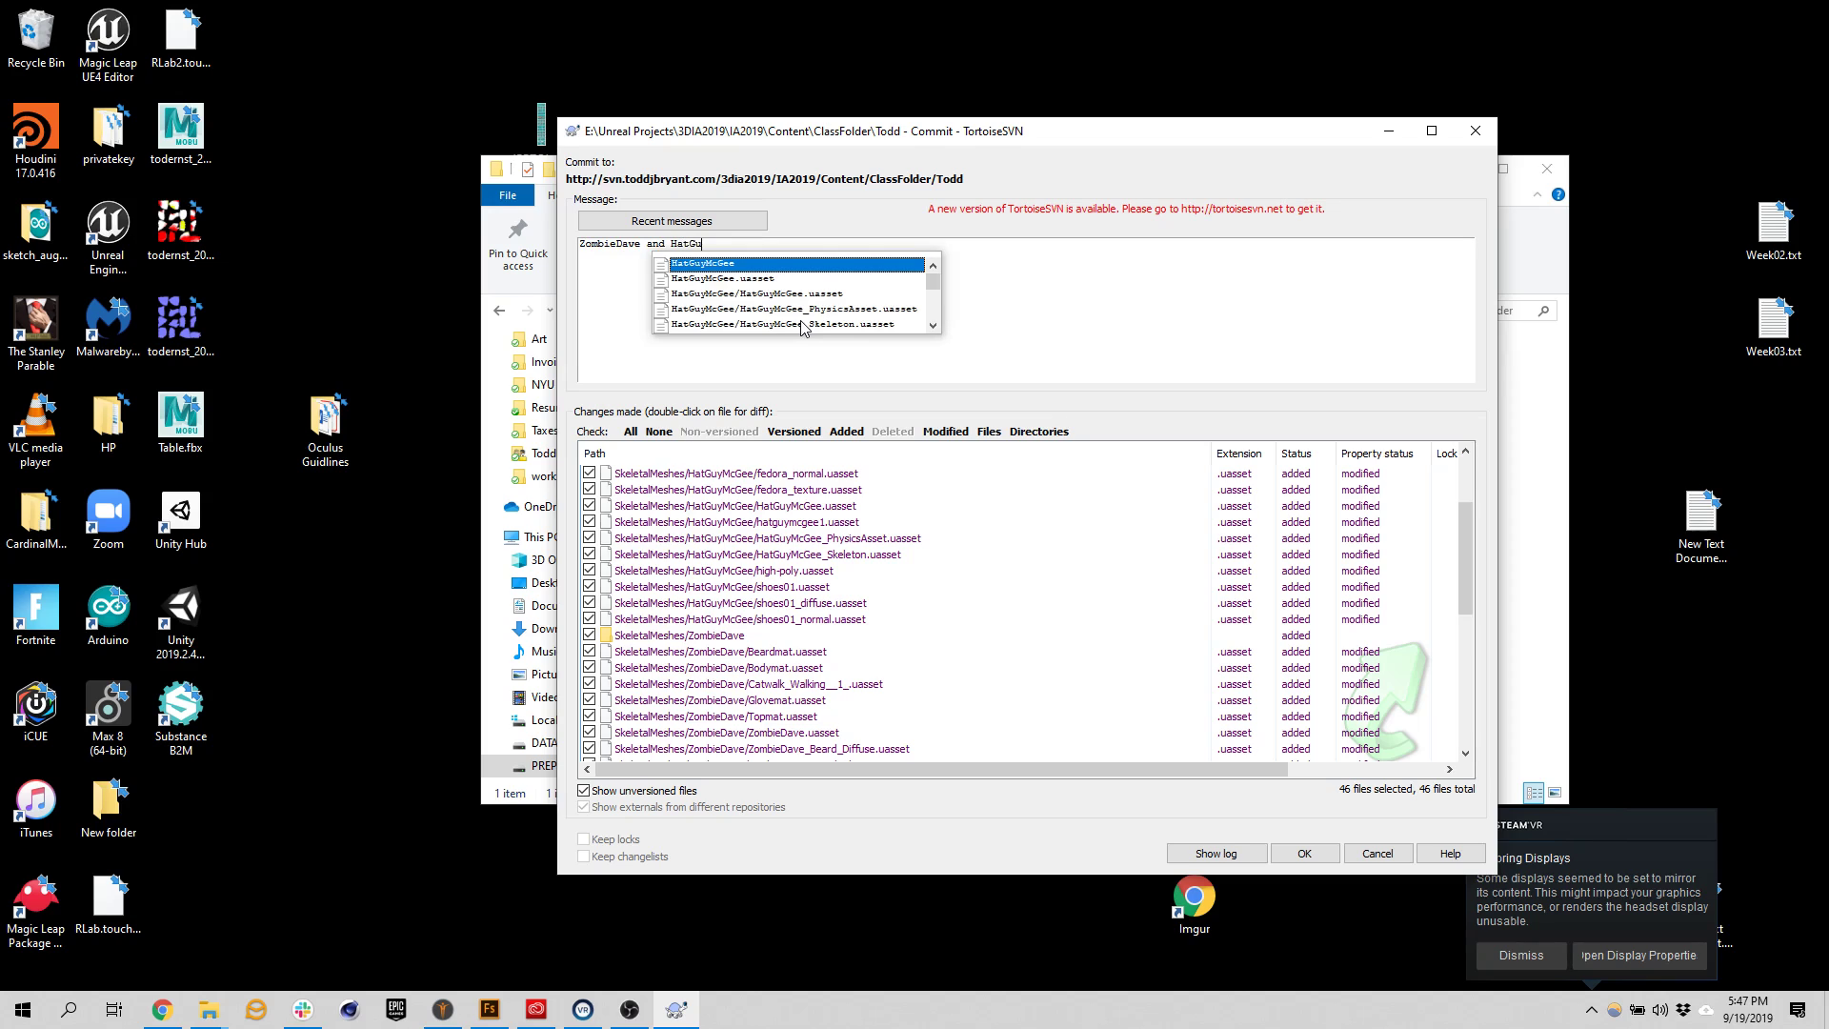
pyautogui.write('Gu')
pyautogui.press('Return')
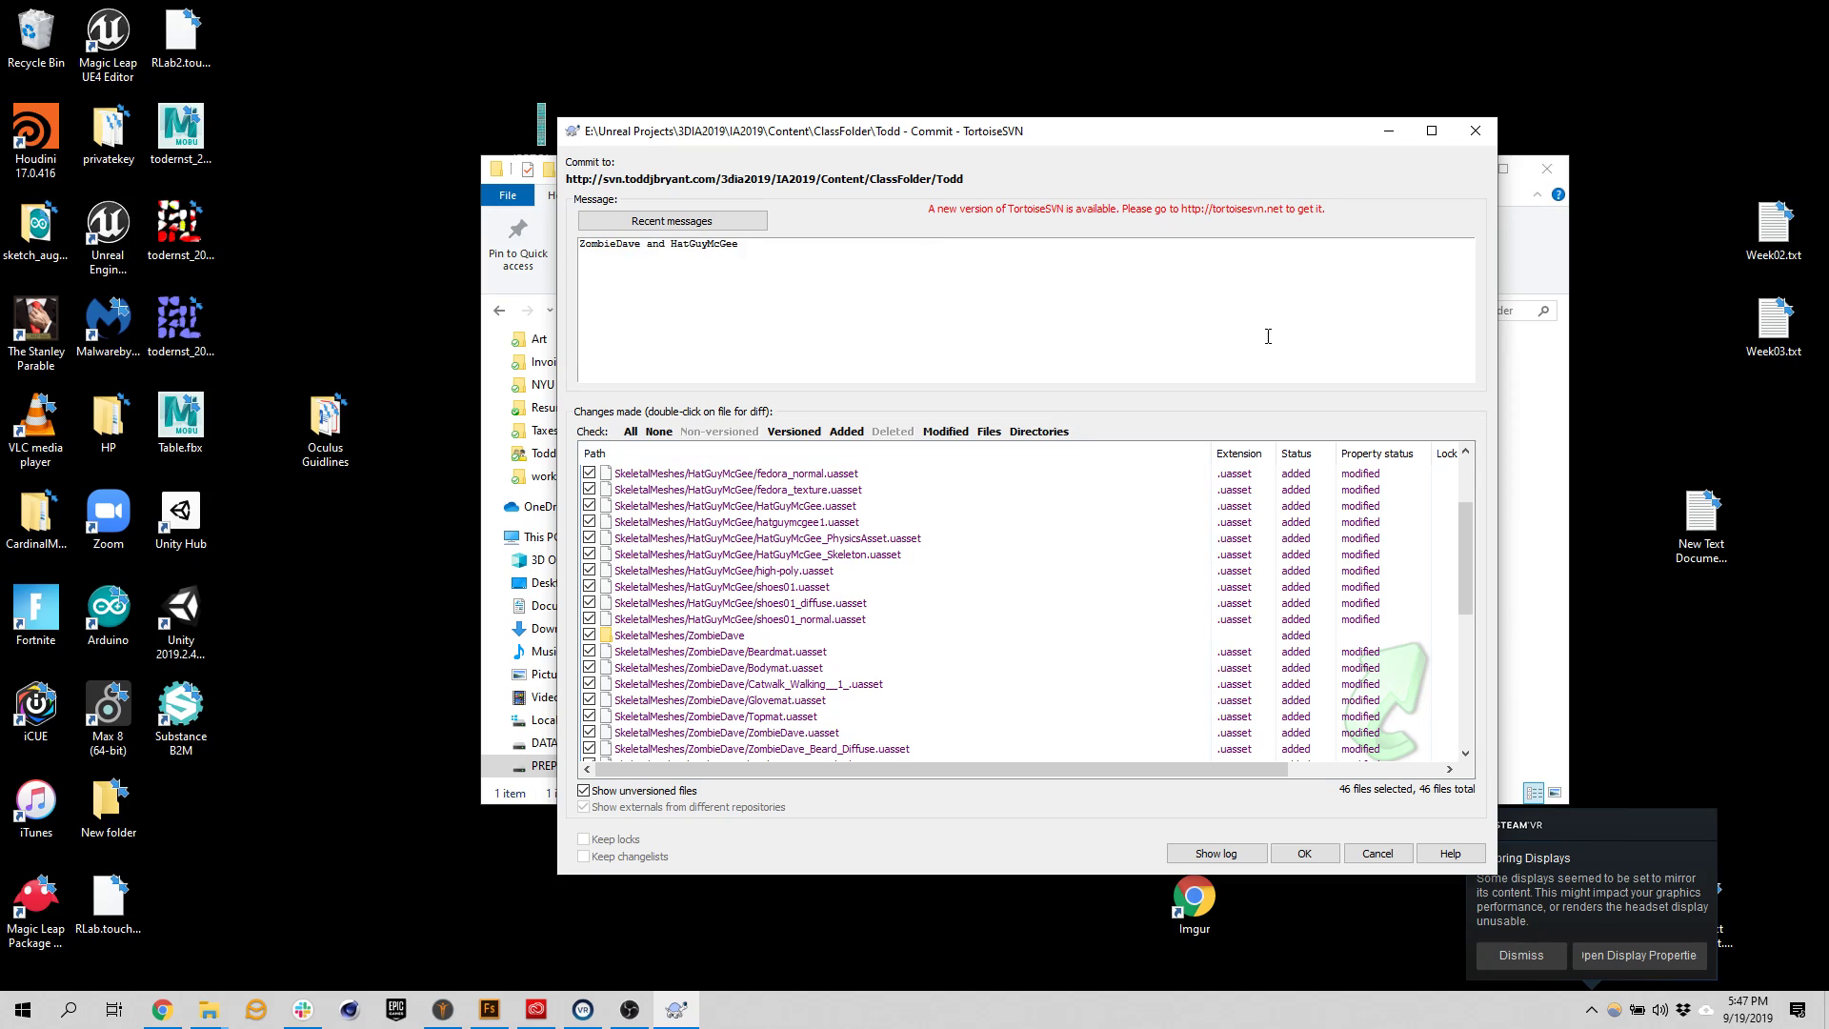
pyautogui.click(1305, 854)
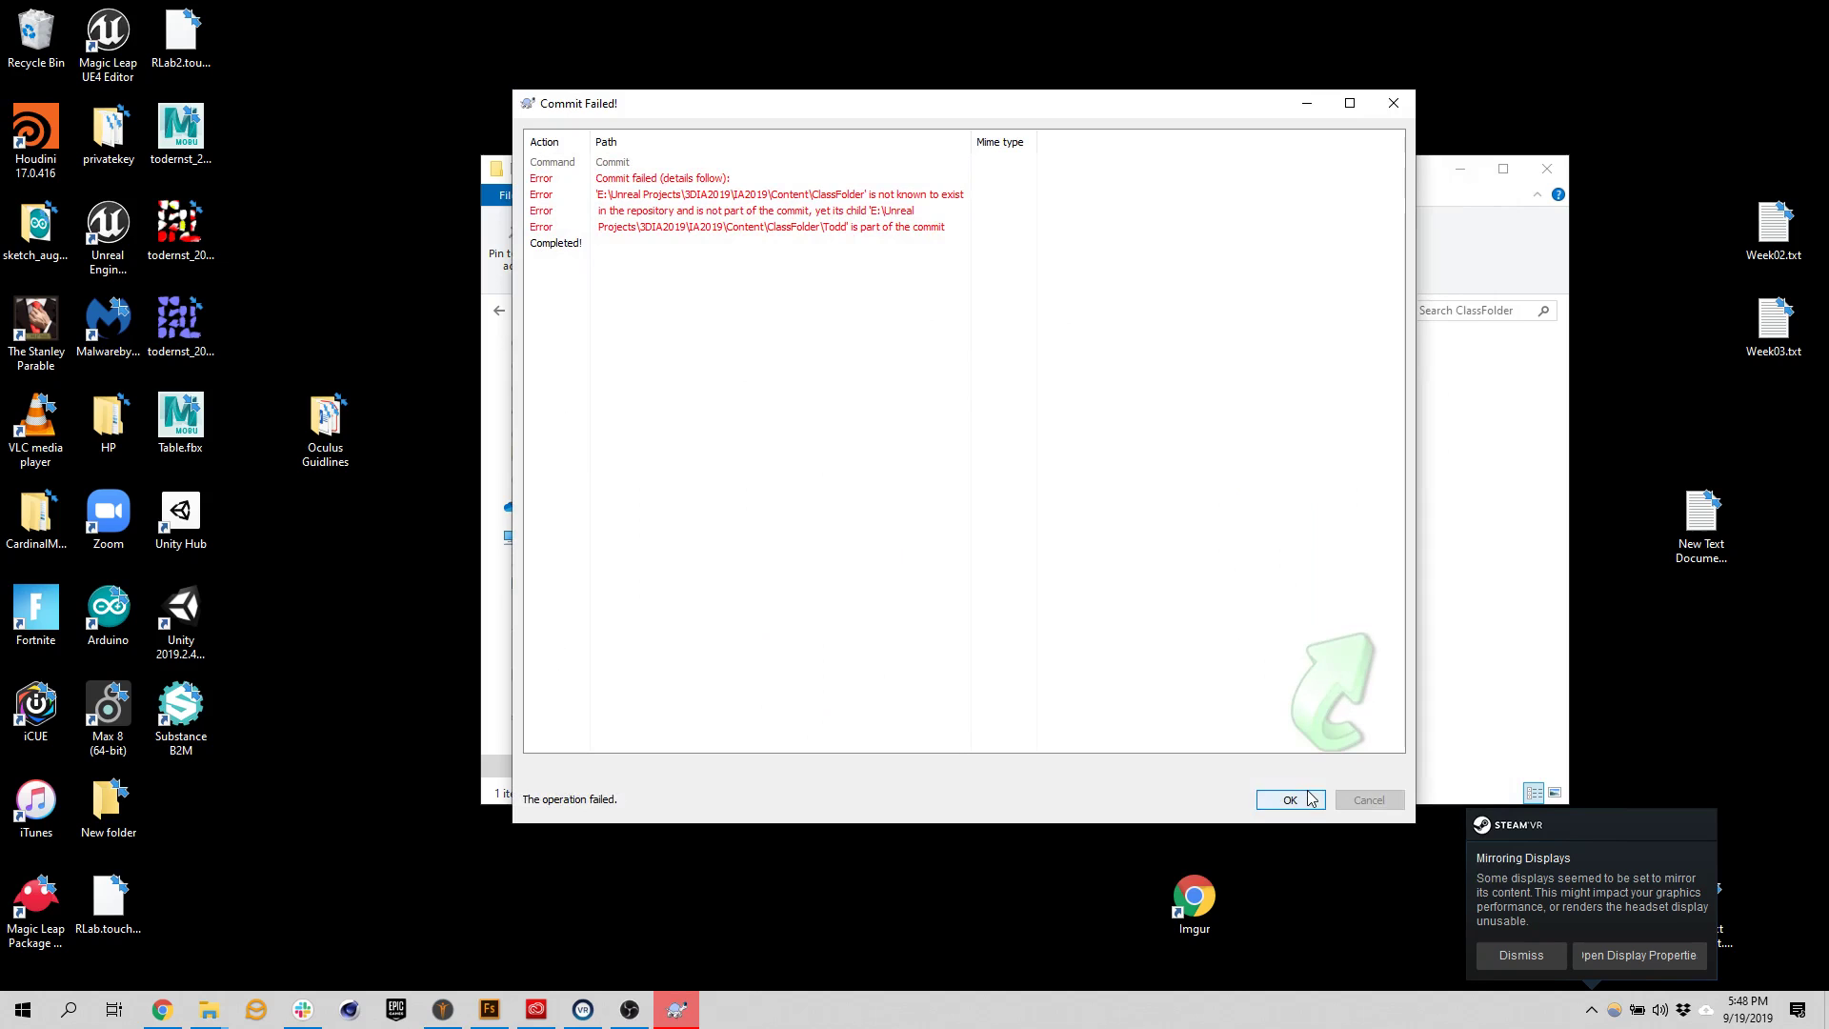
pyautogui.click(1391, 102)
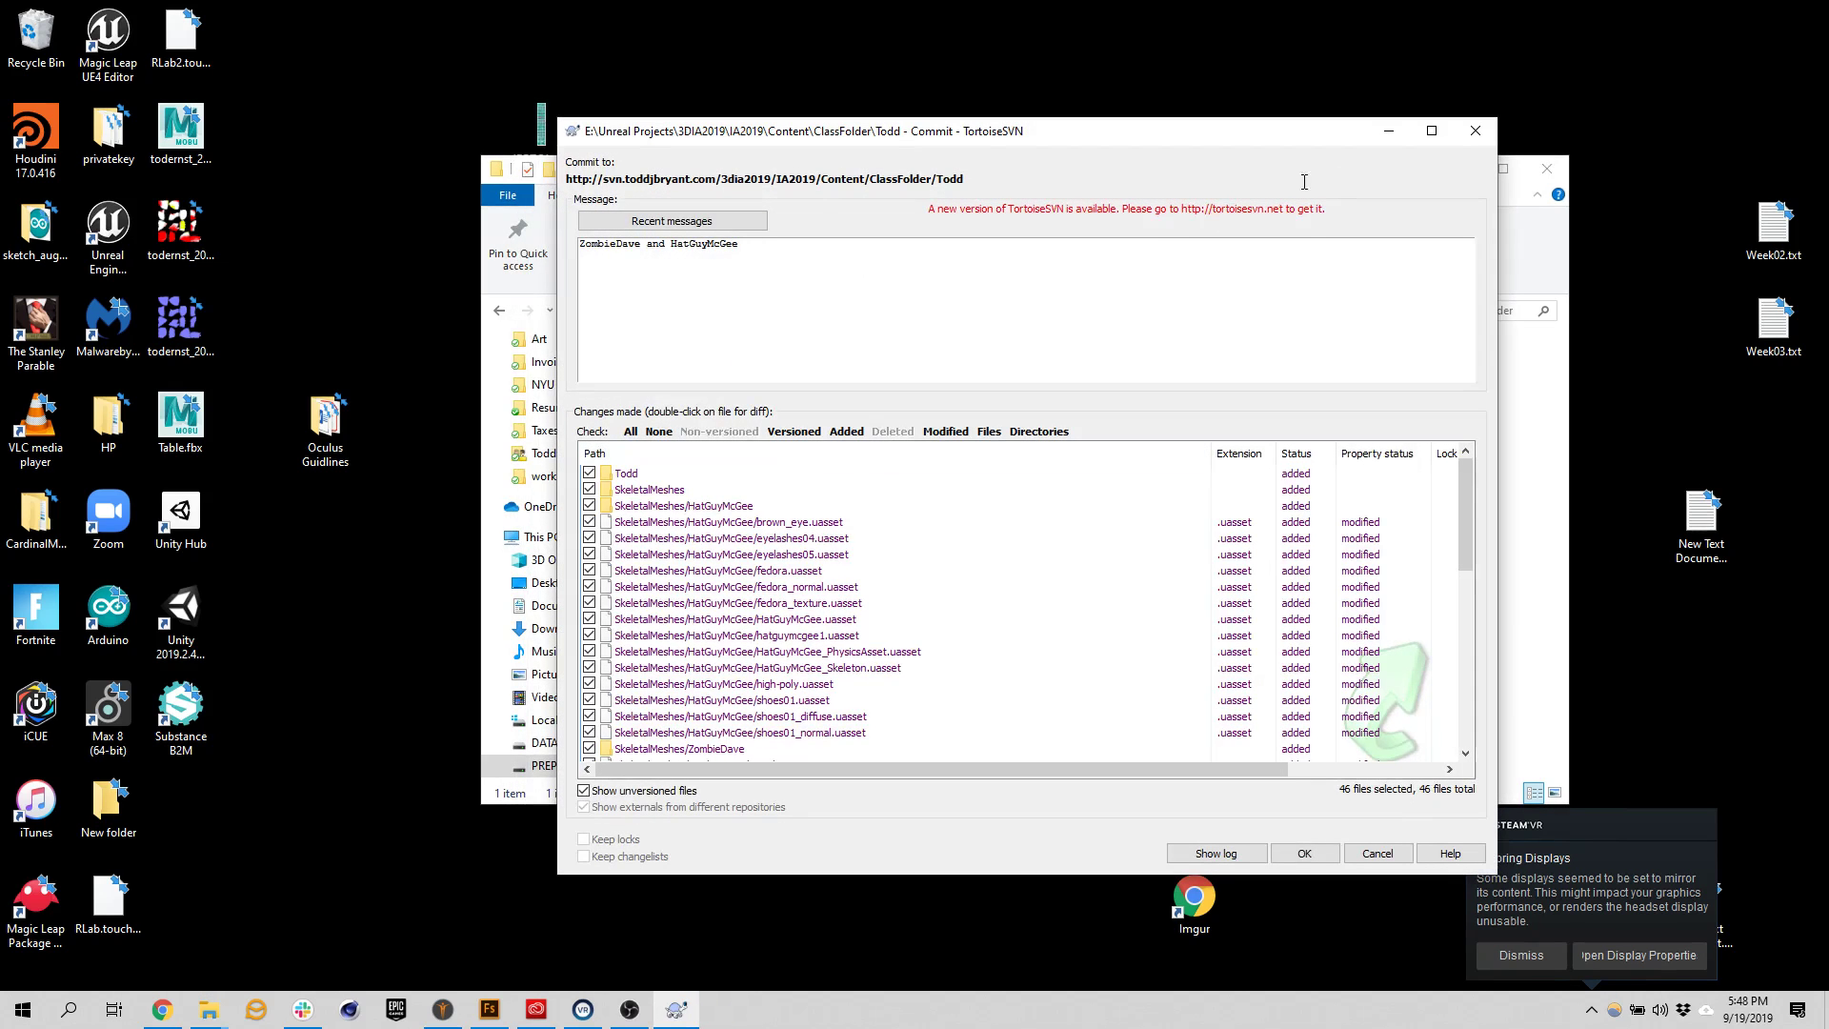
pyautogui.click(1483, 133)
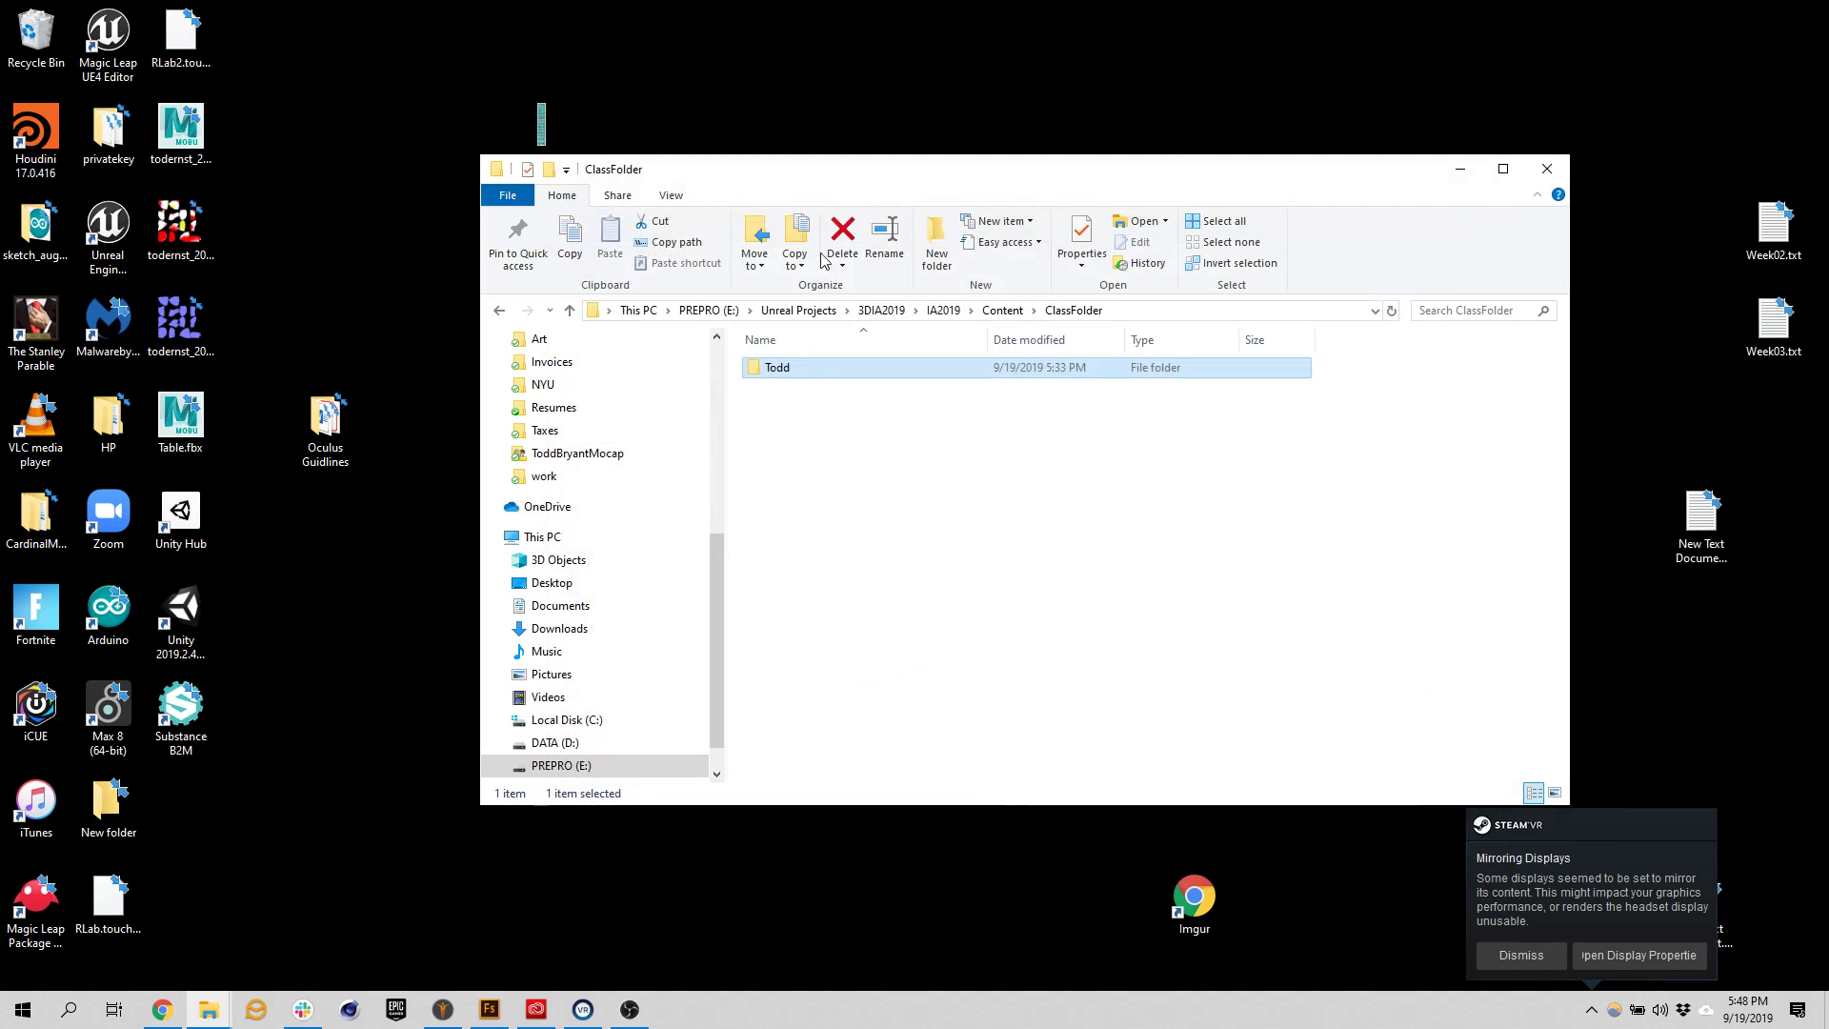
# Return to the Content folder, start an SVN commit for ClassFolder and begin its message with "ZombieDave and"
pyautogui.click(1002, 310)
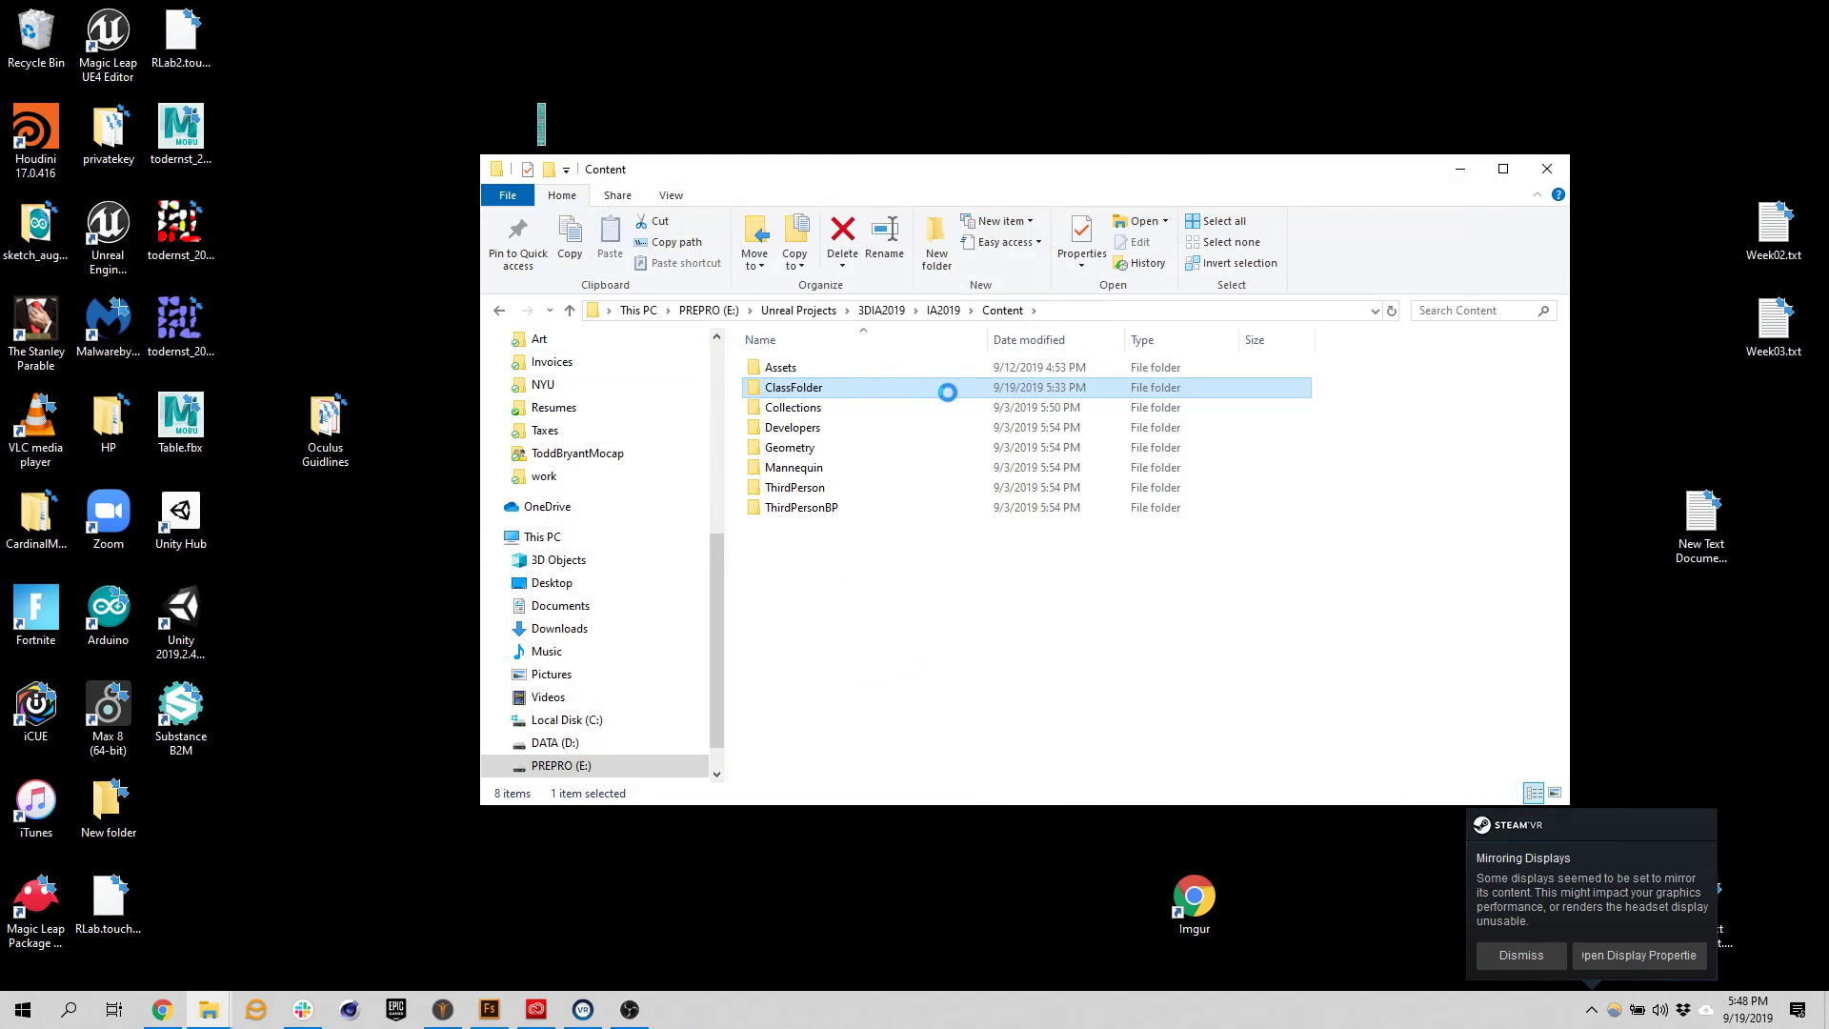
pyautogui.rightClick(947, 391)
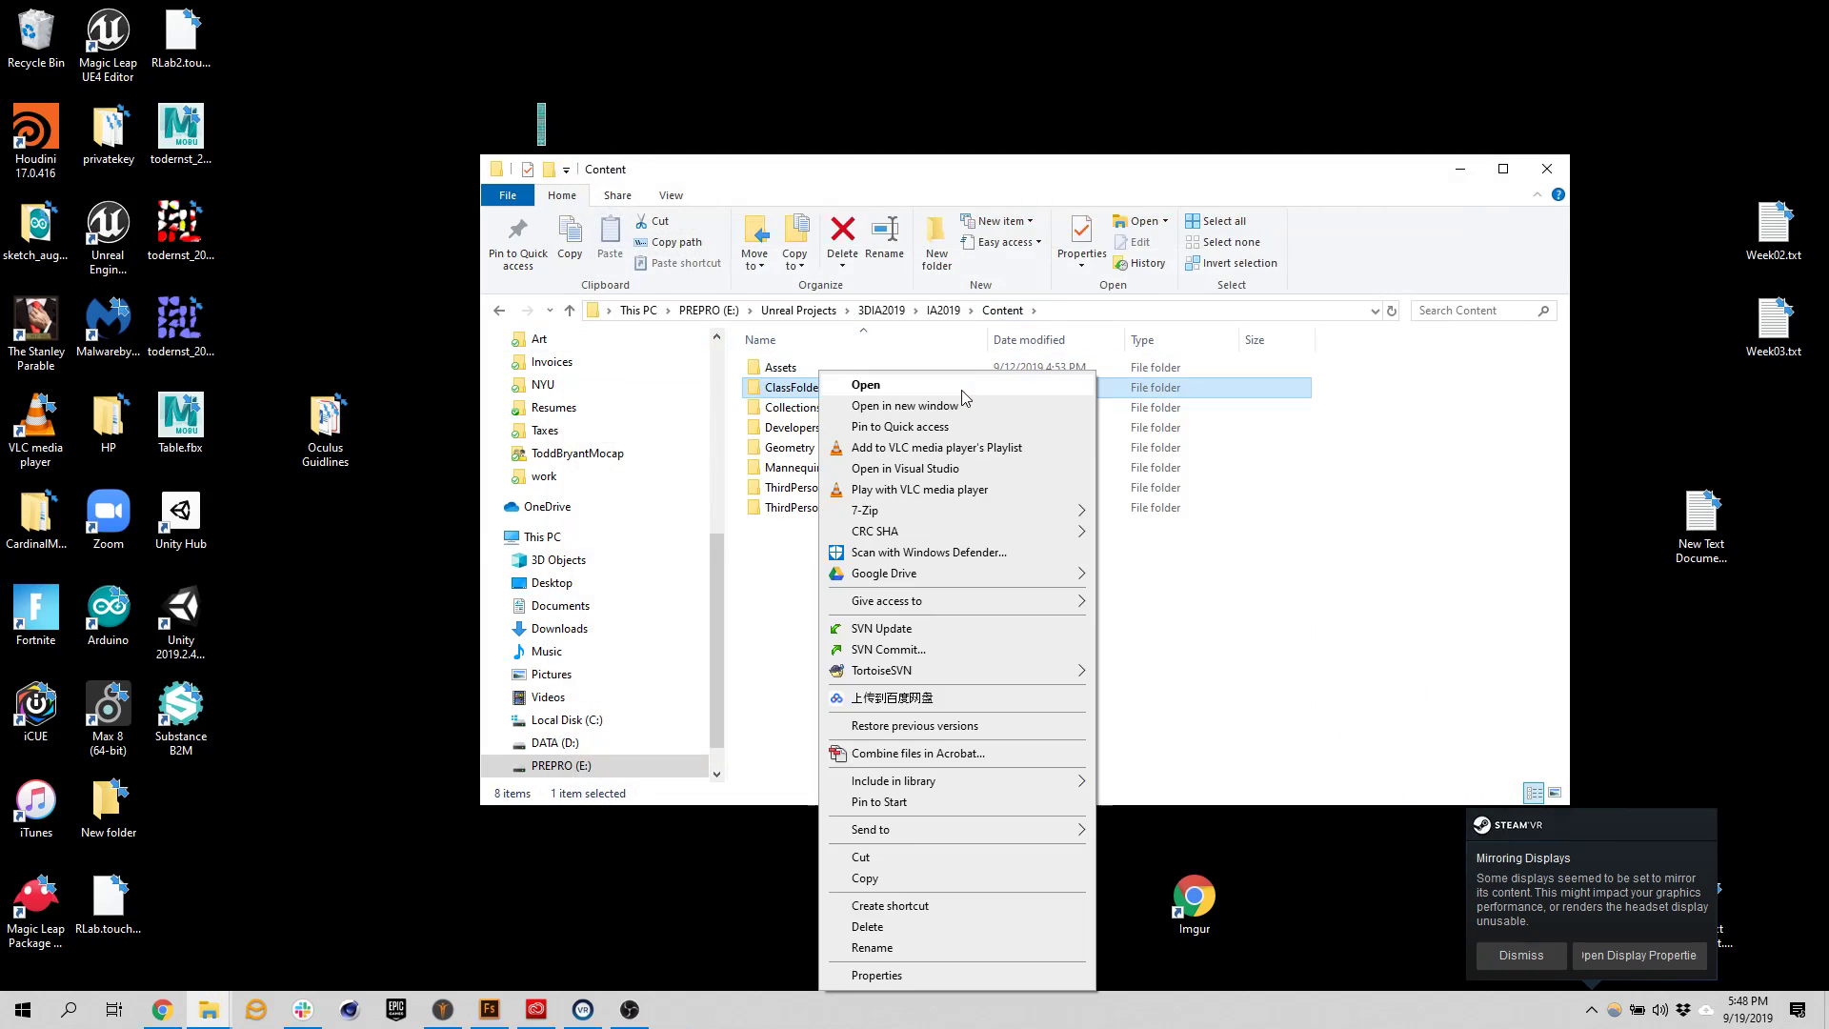
pyautogui.click(932, 651)
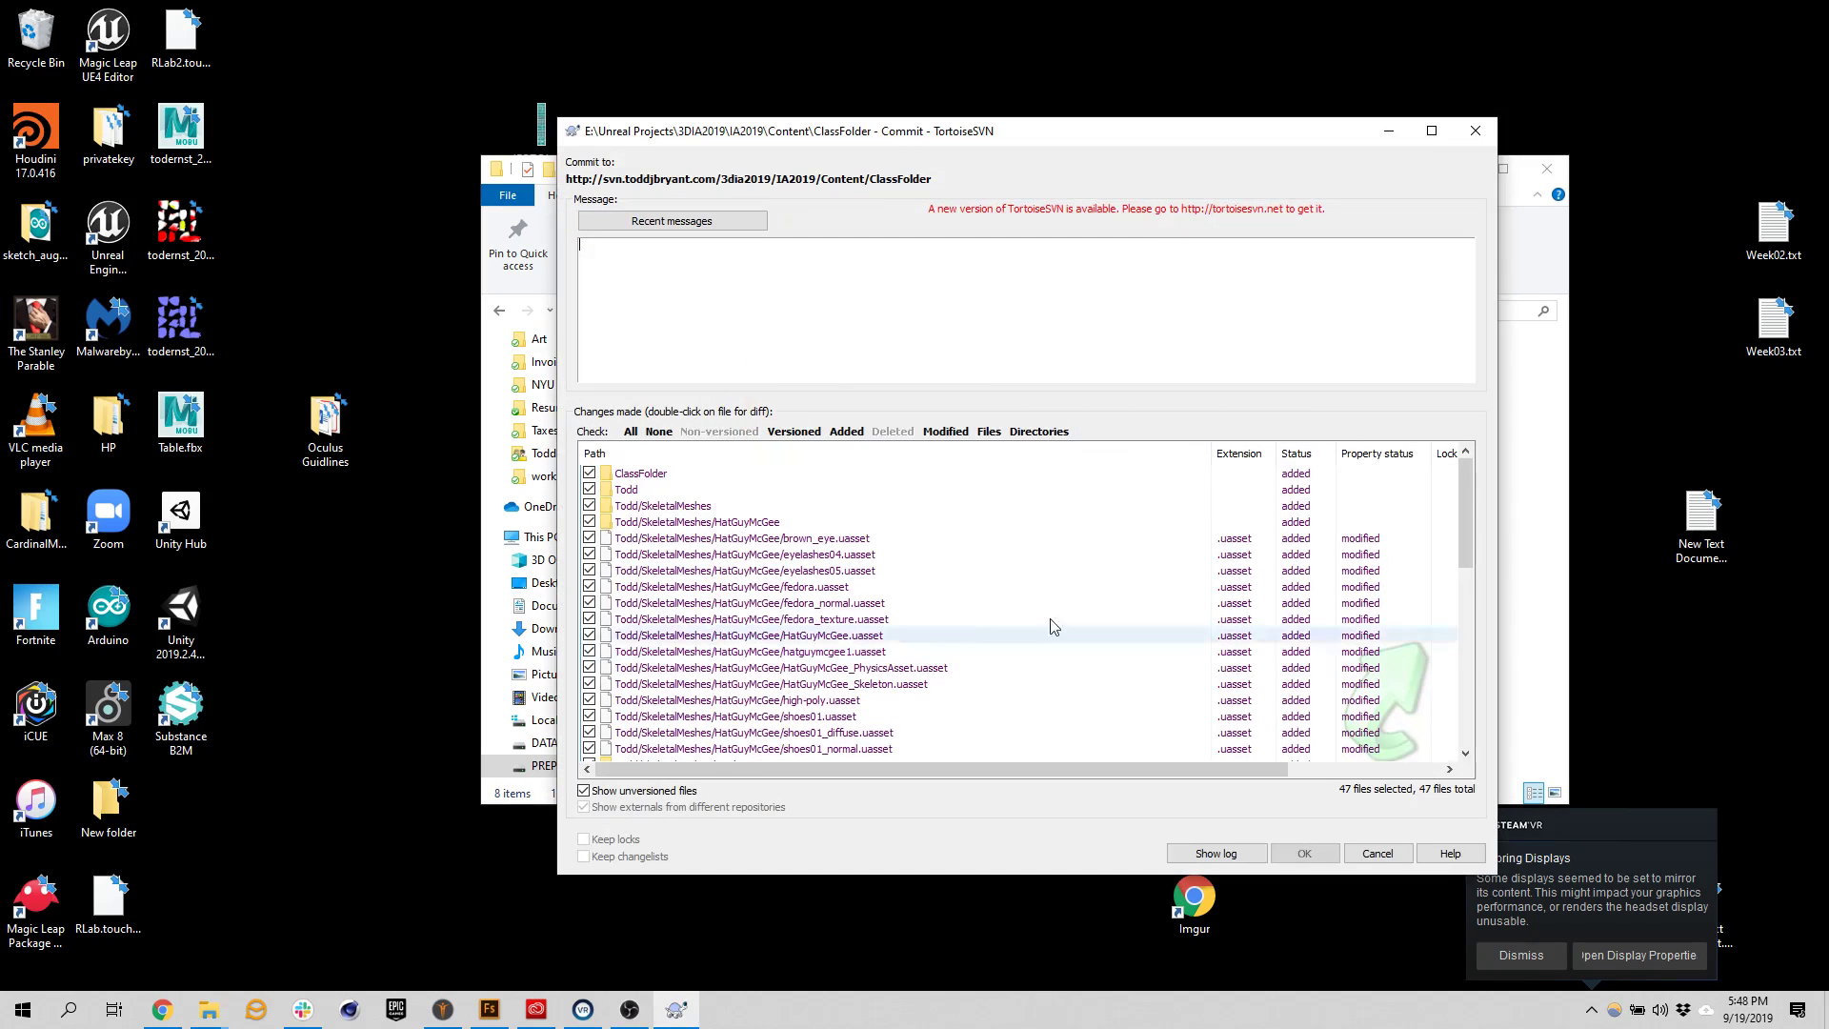
pyautogui.write('zo')
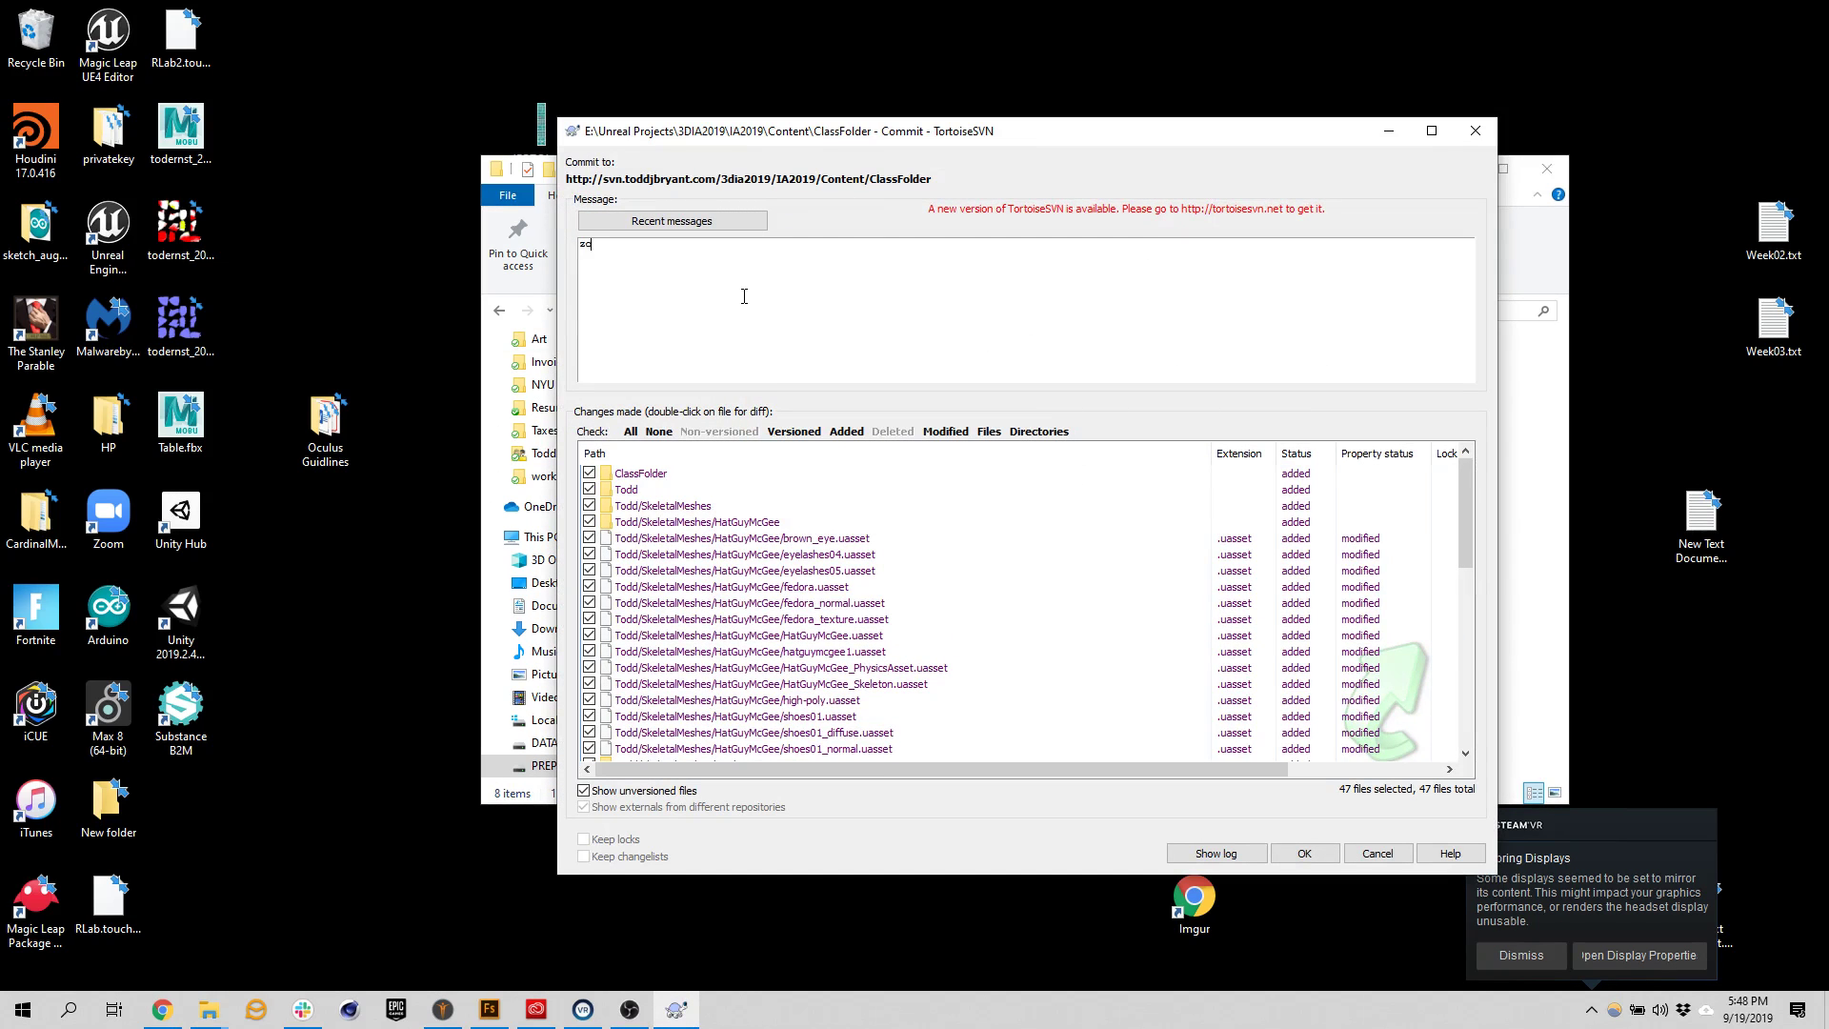
pyautogui.write('mb')
pyautogui.press('Return')
pyautogui.moveTo(1205, 130); pyautogui.dragTo(735, 335)
pyautogui.click(724, 290)
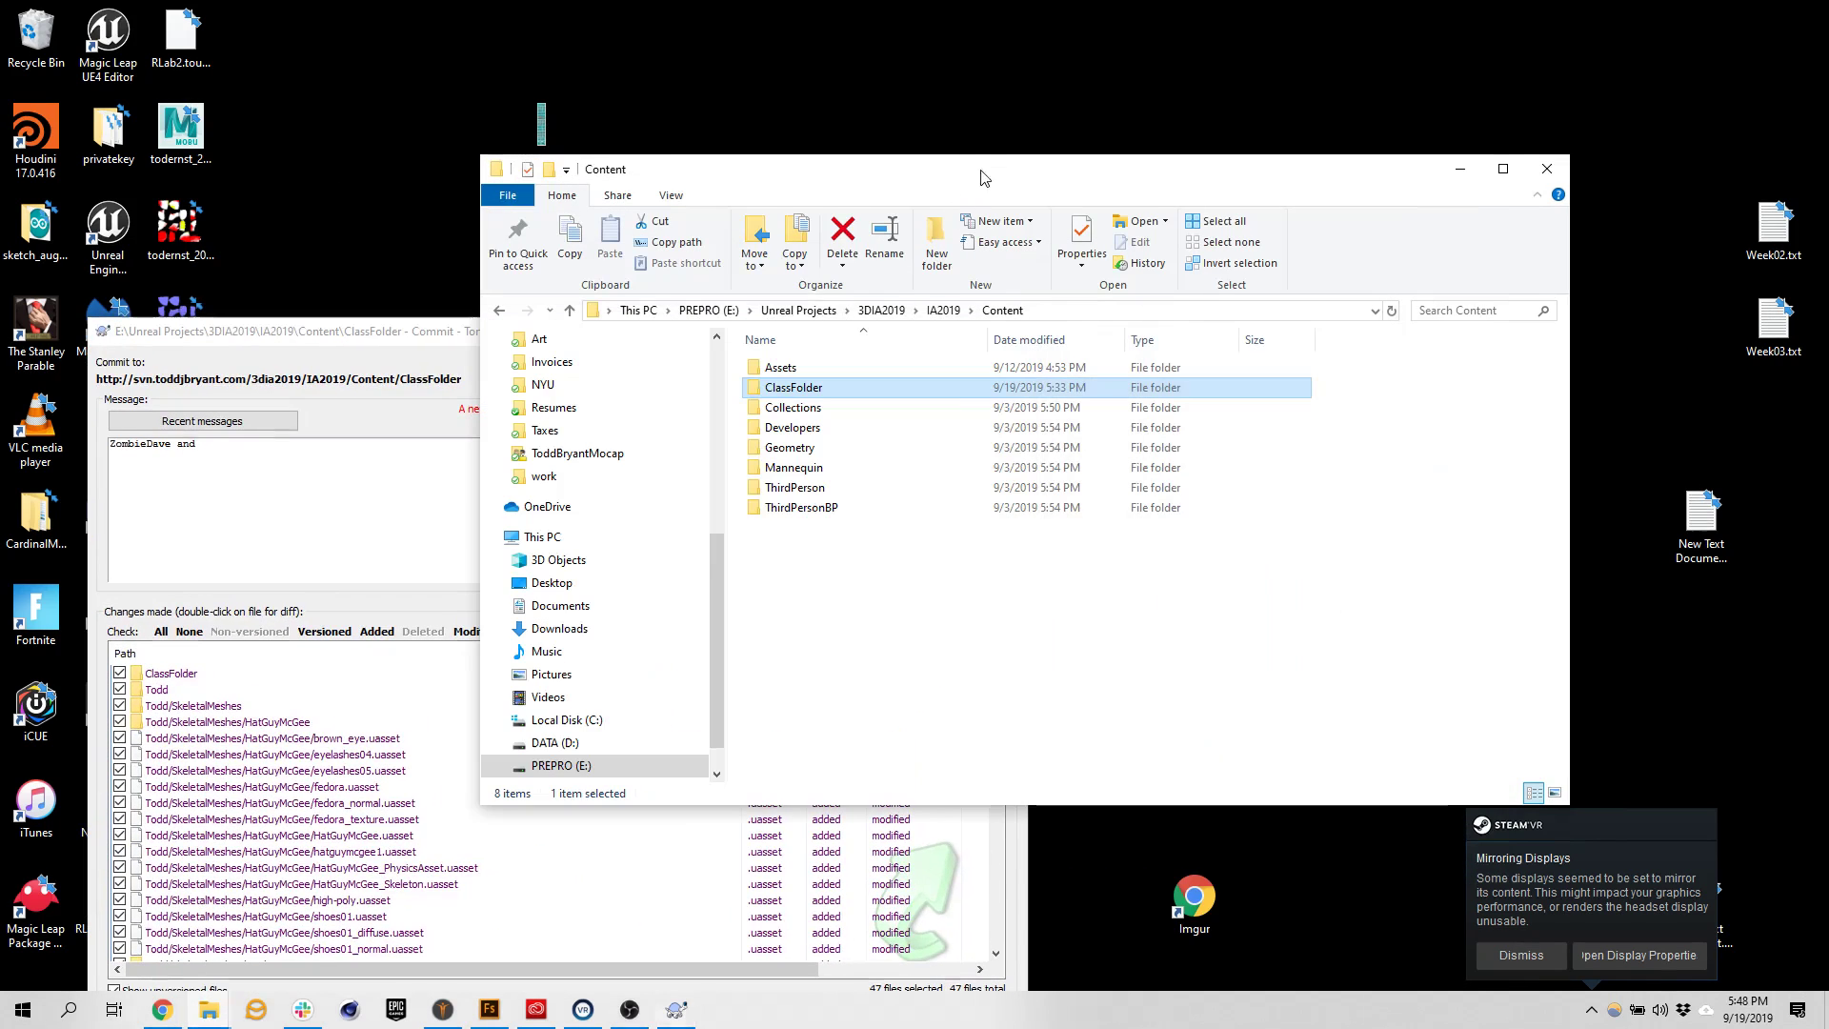
# Complete the commit message as "ZombieDave and hatguymcgee1.uasset" and commit ClassFolder with all its files
pyautogui.click(250, 445)
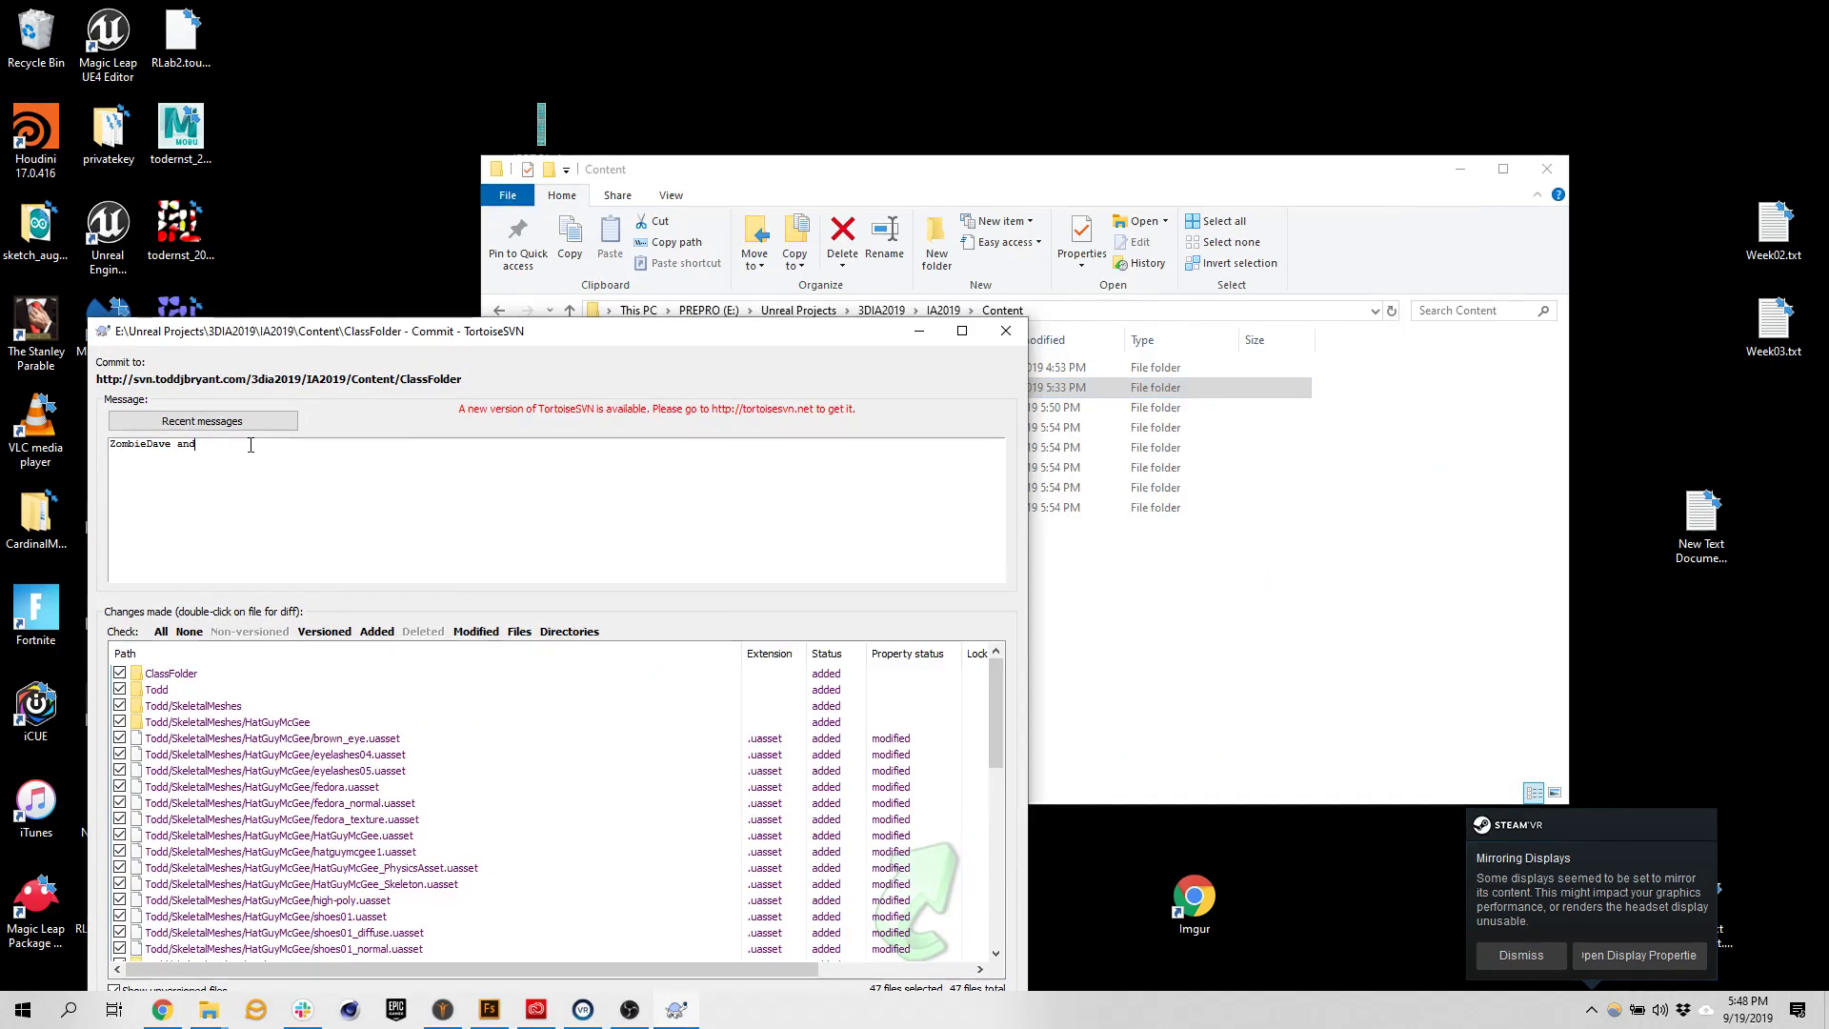
pyautogui.write('hat')
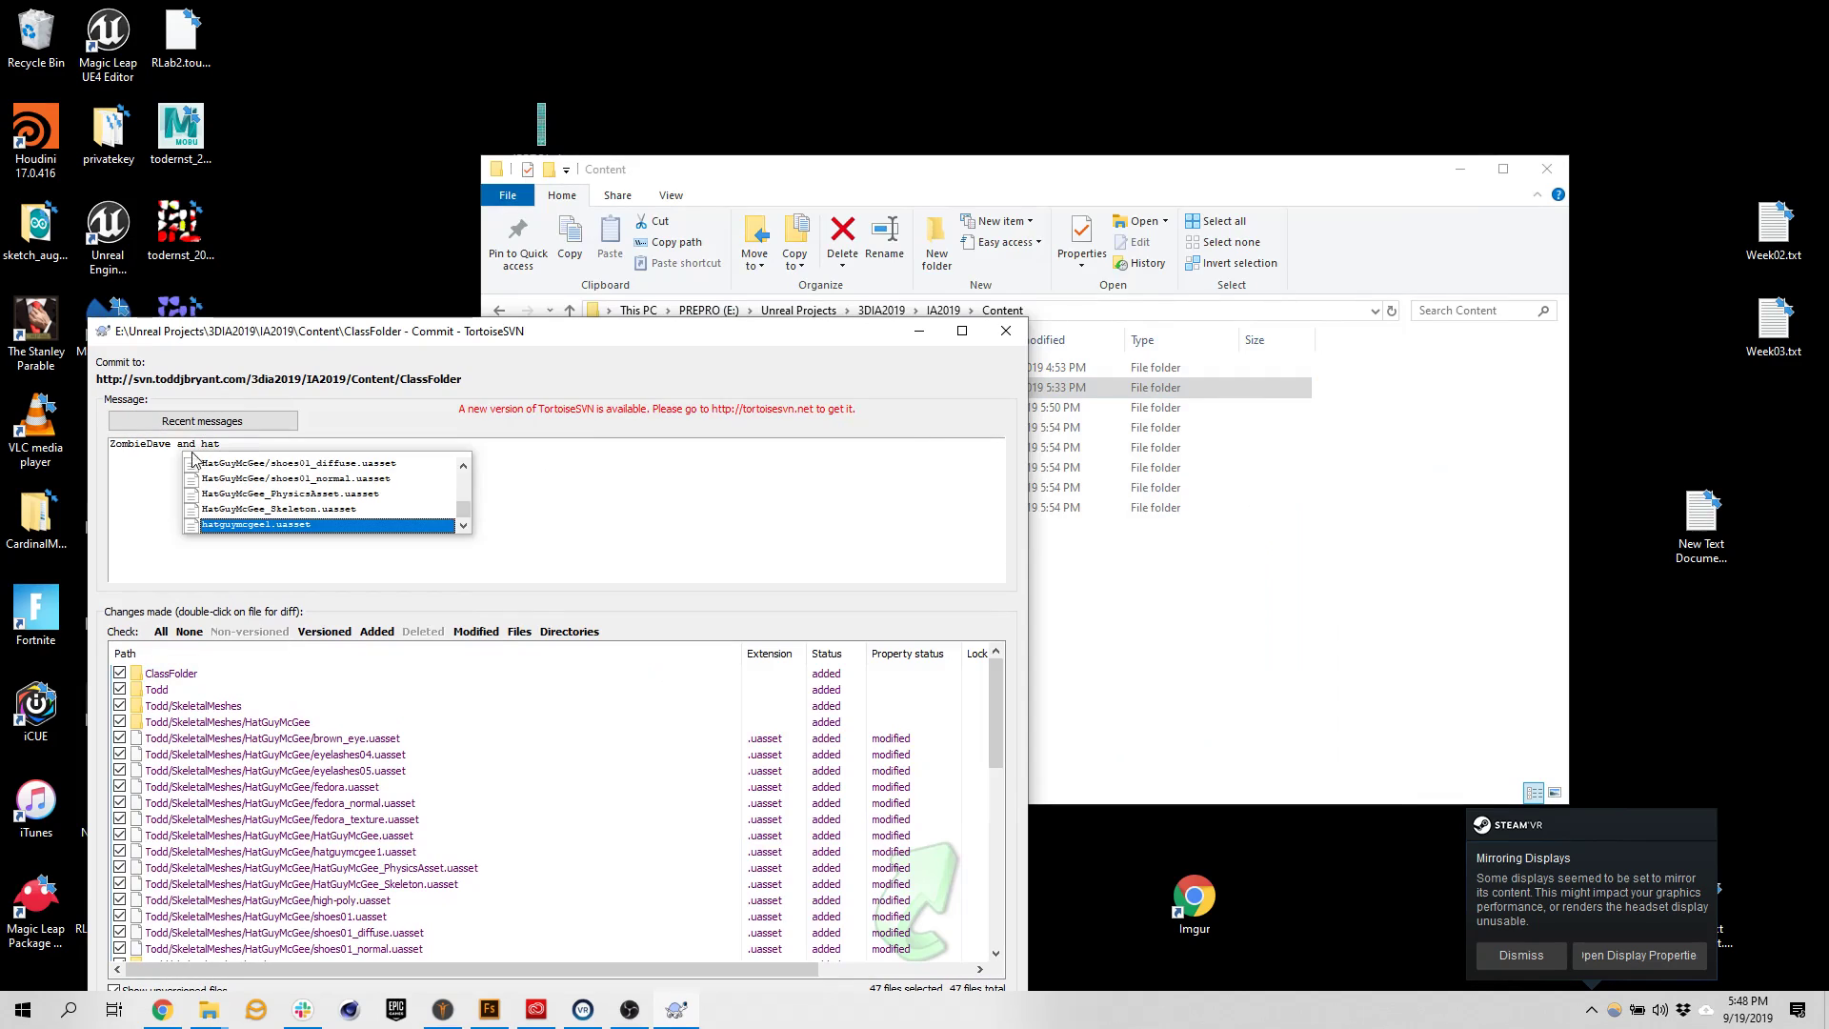
pyautogui.press('Return')
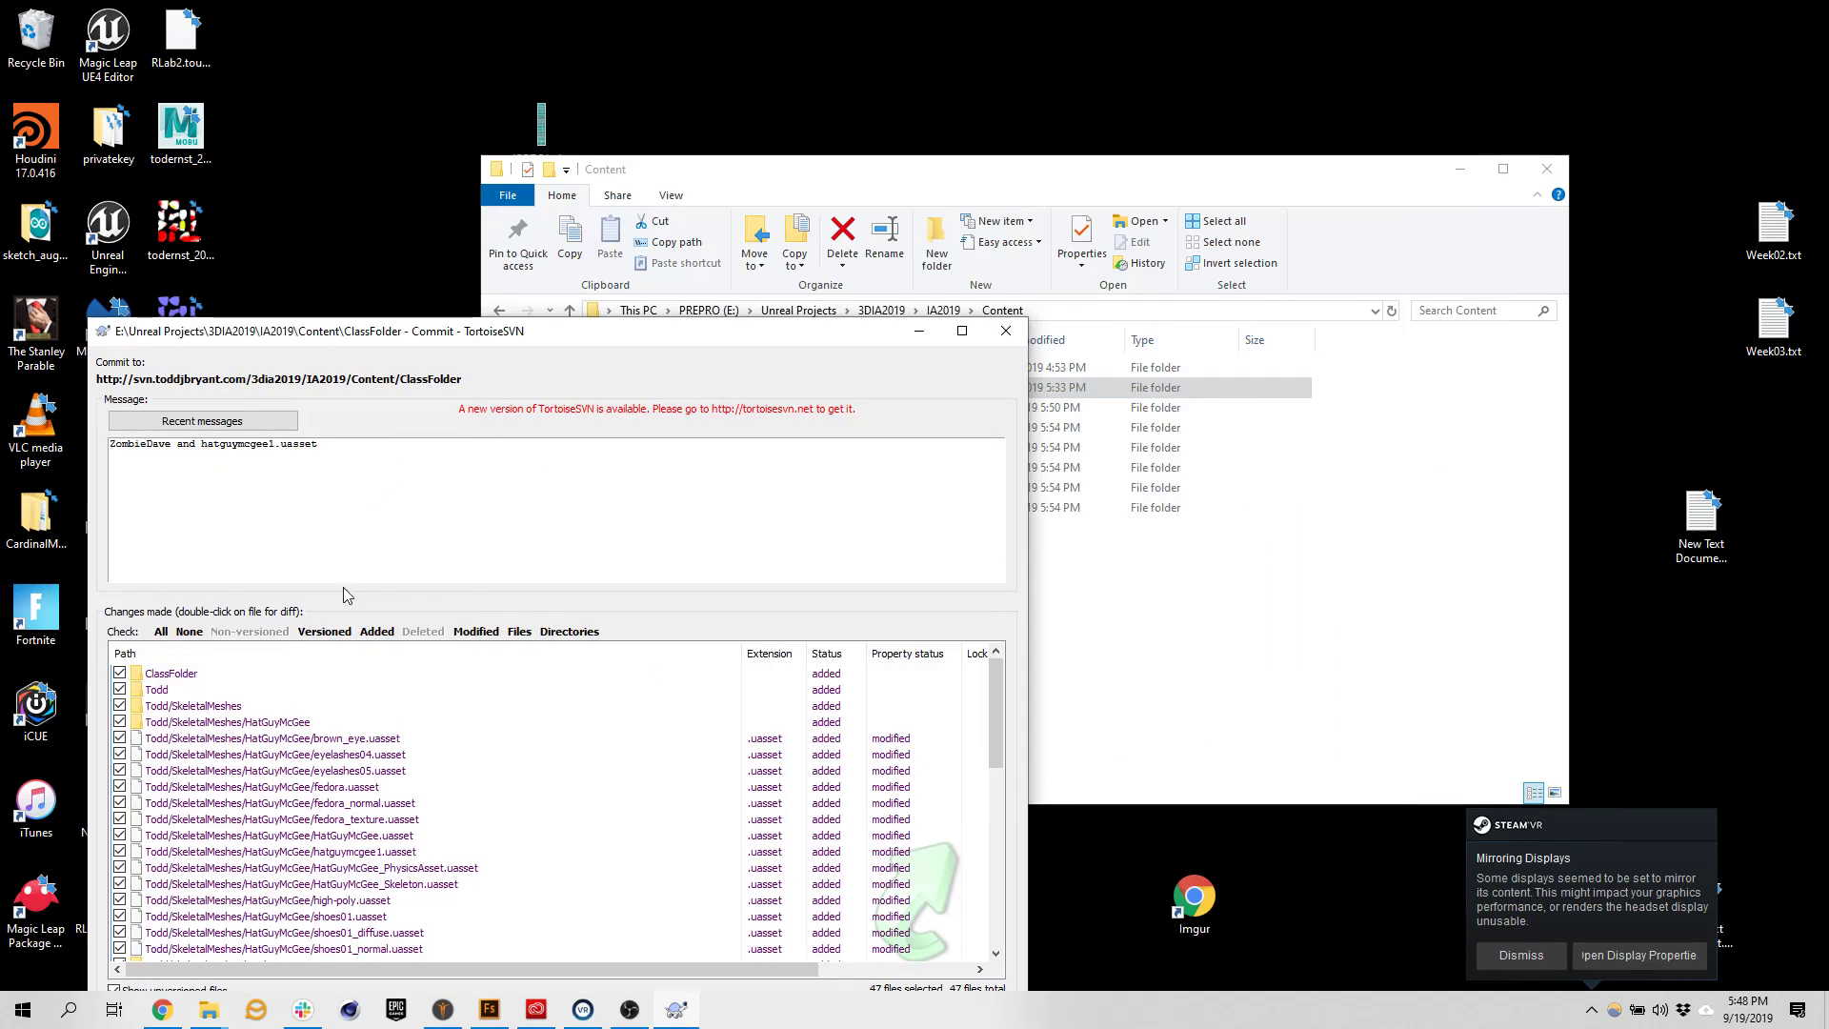
pyautogui.moveTo(652, 331); pyautogui.dragTo(820, 88)
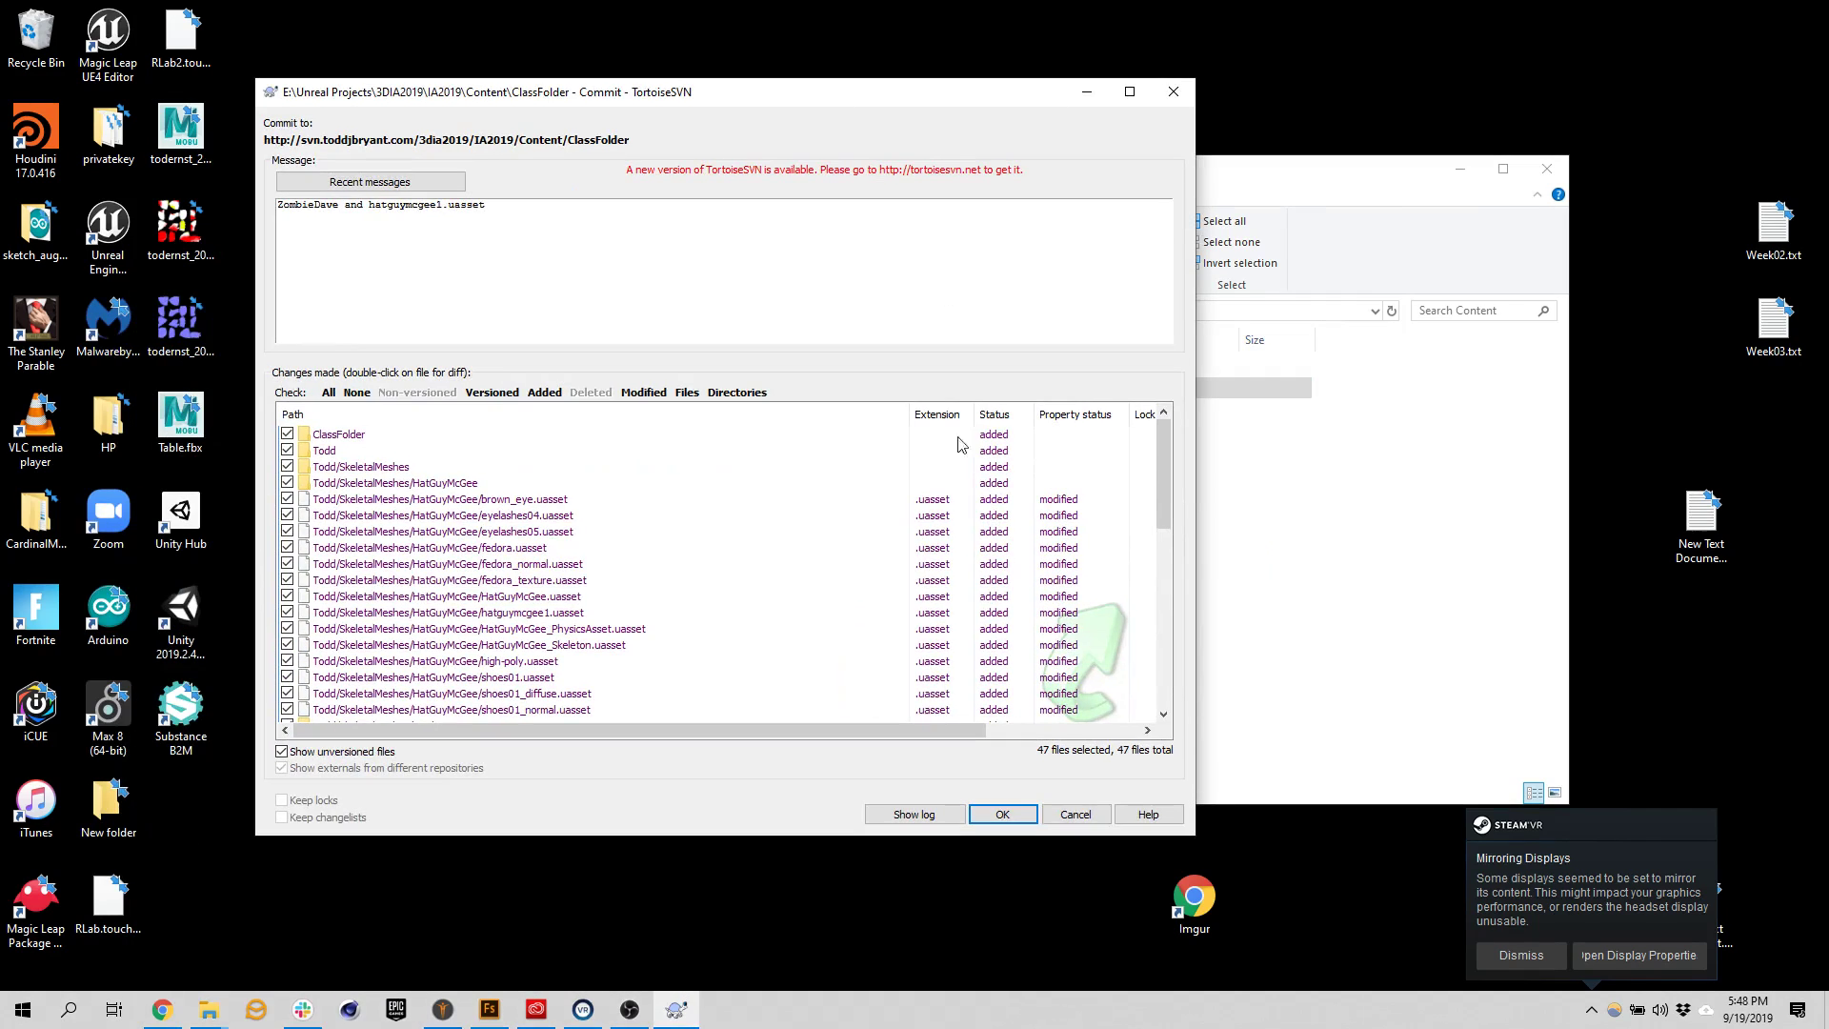
pyautogui.click(1014, 817)
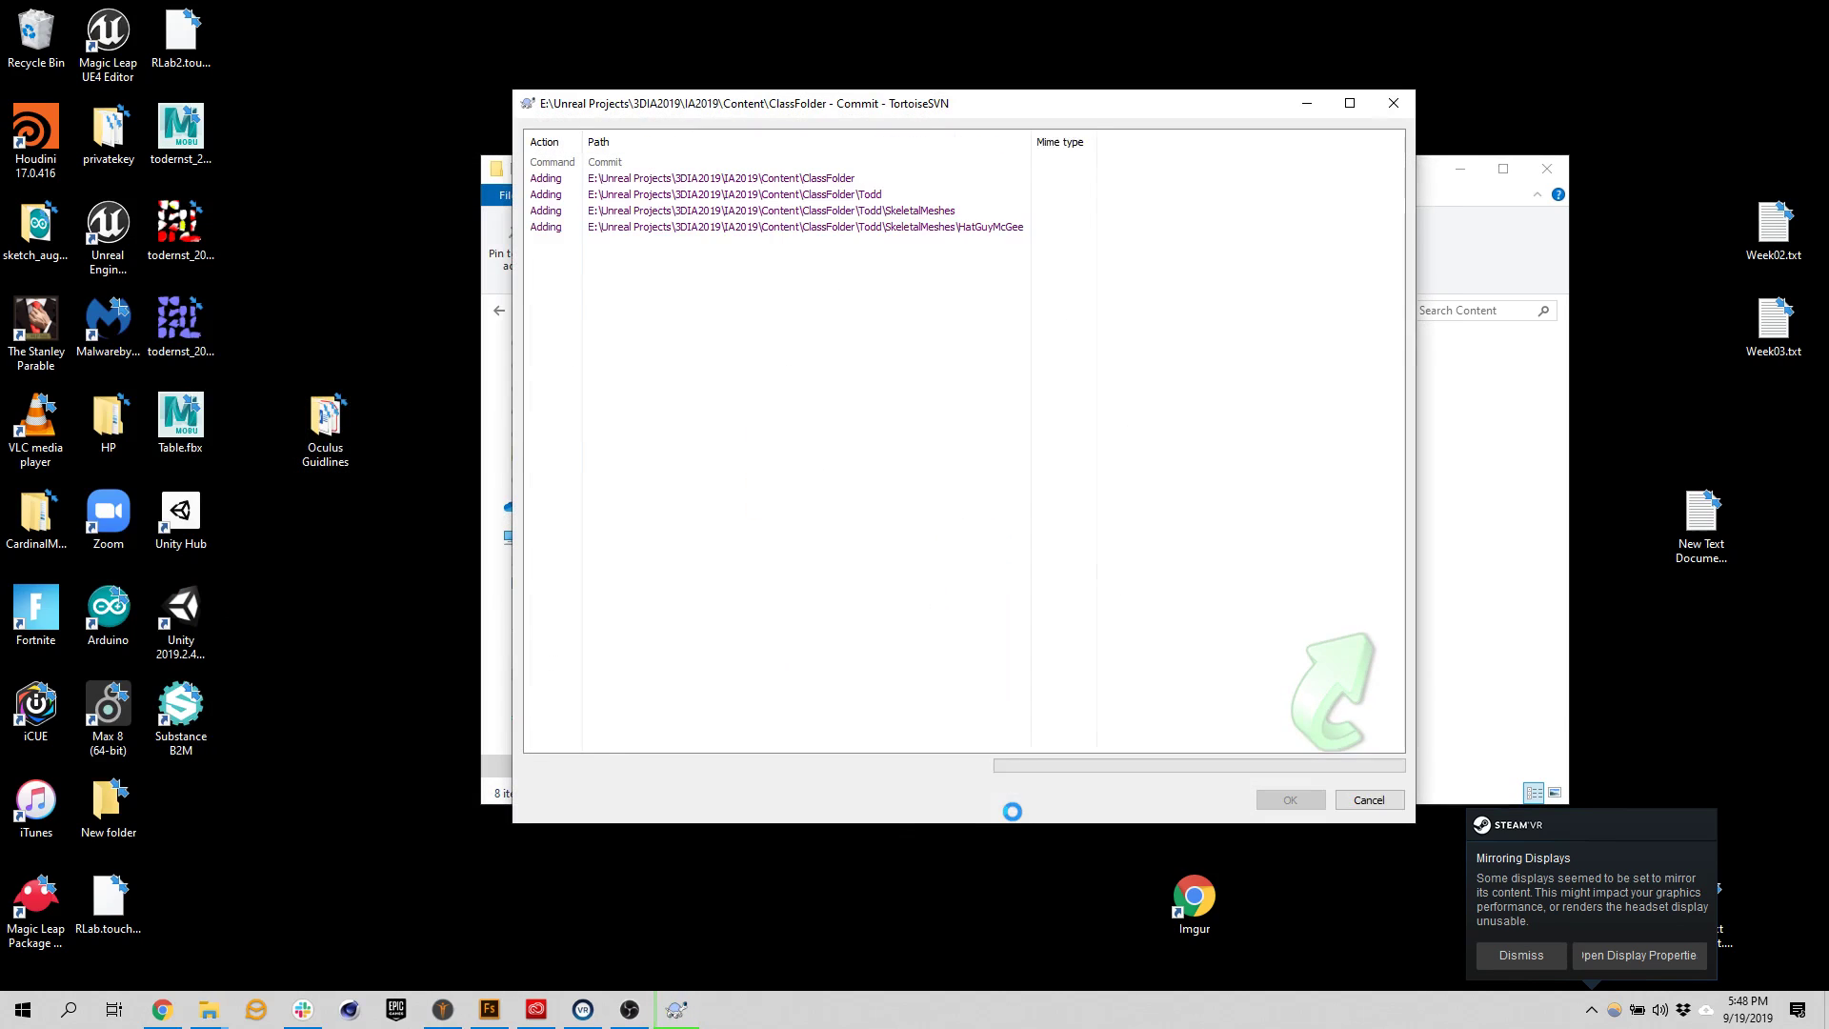
# Move the commit progress and File Explorer windows apart, and open the Unreal project from the 3DIA2019 > IA2019 folder
pyautogui.moveTo(1143, 103); pyautogui.dragTo(638, 121)
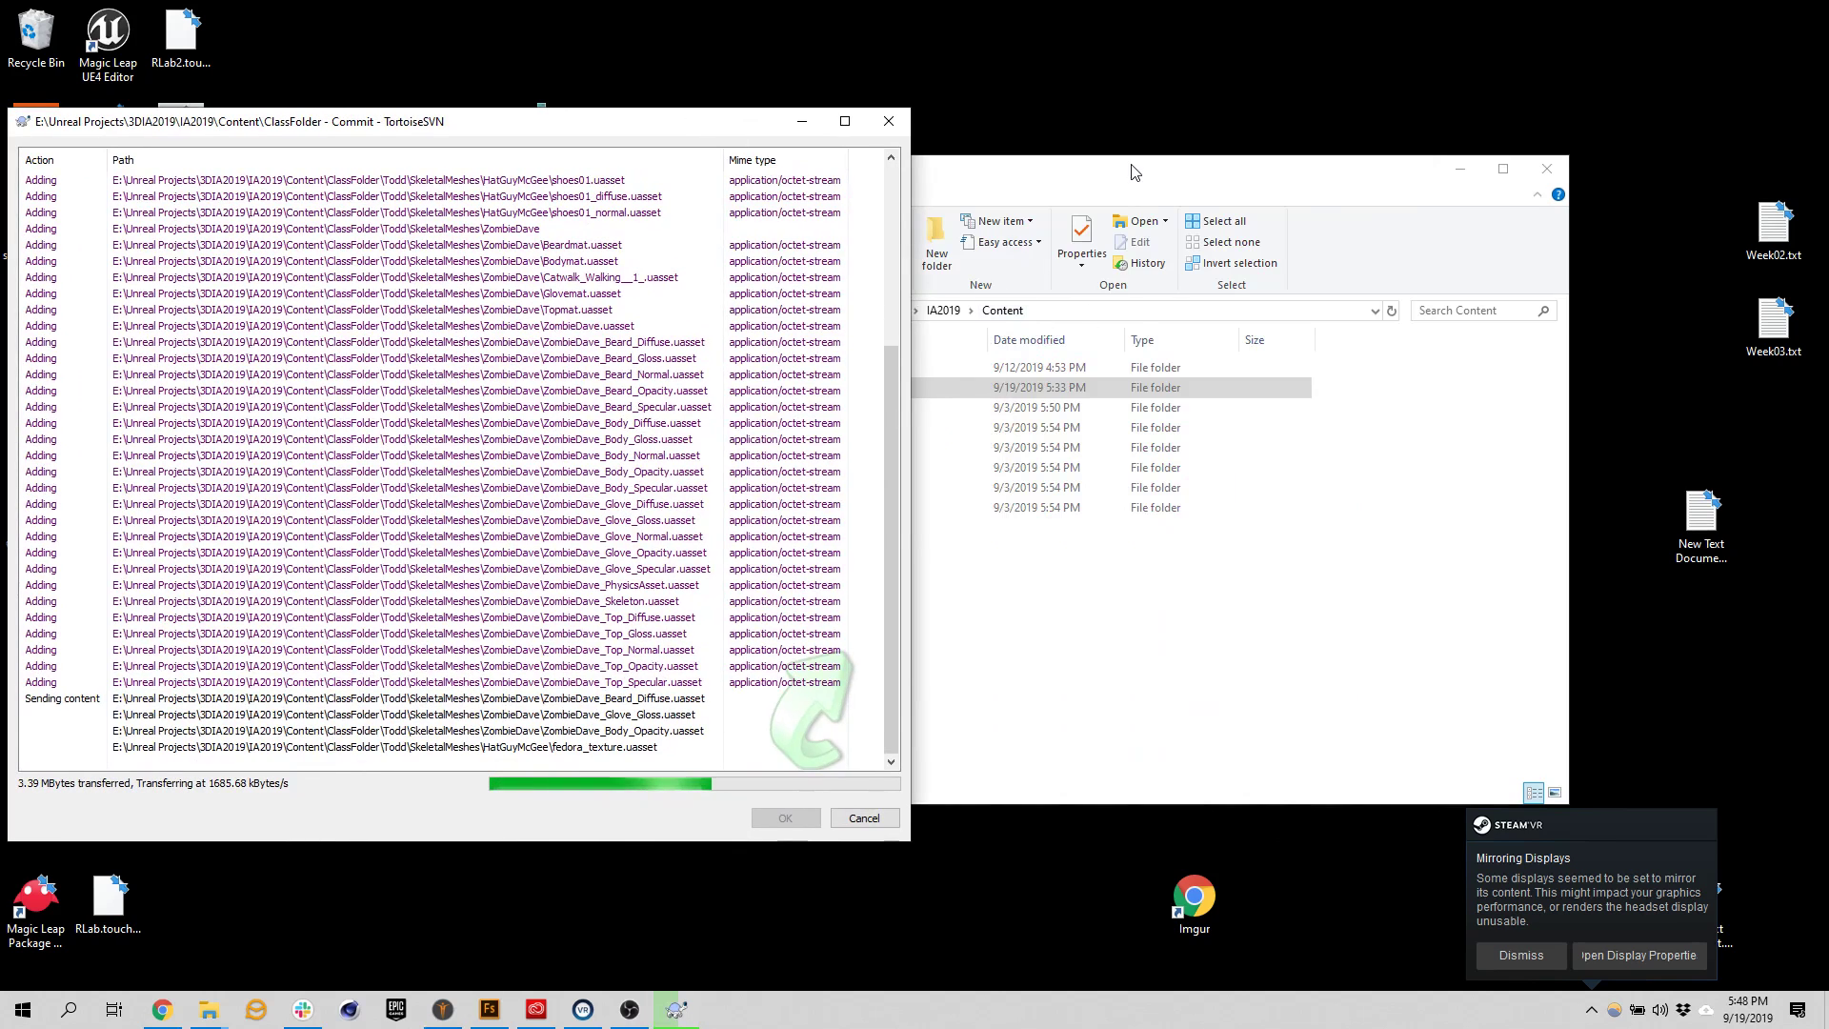
pyautogui.moveTo(1172, 175); pyautogui.dragTo(1459, 109)
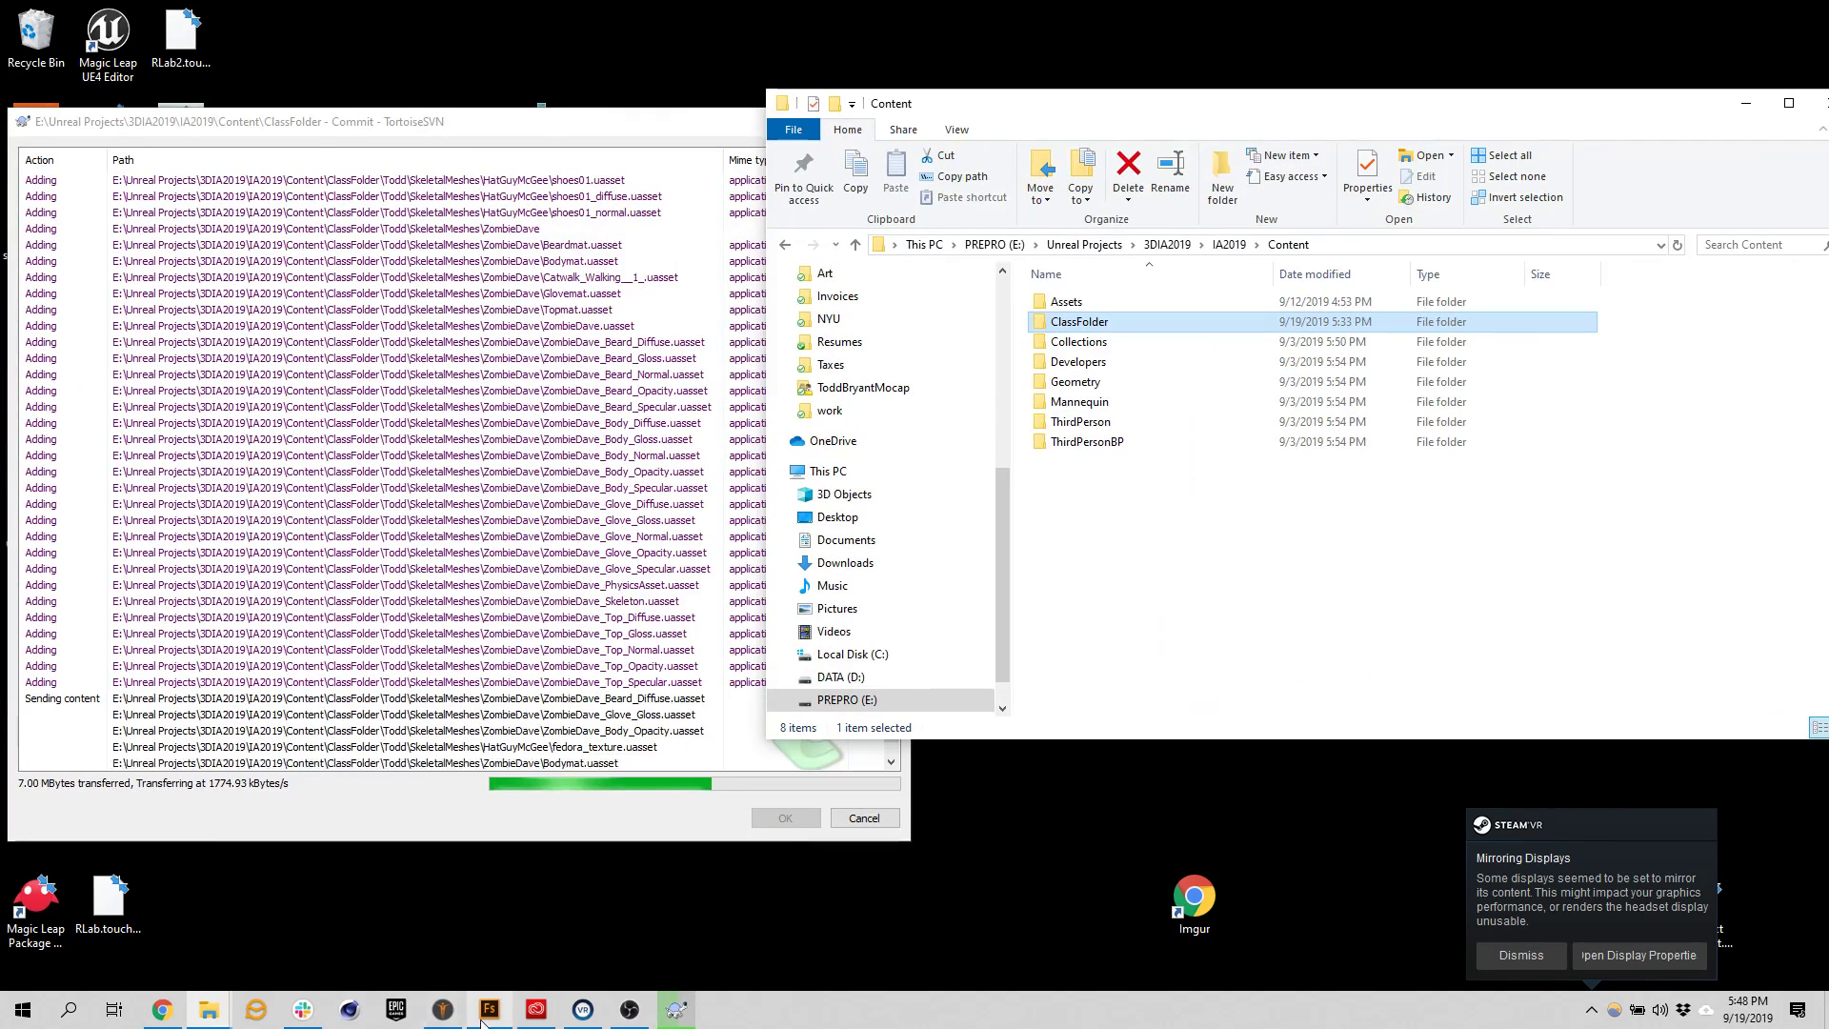
pyautogui.click(399, 1008)
pyautogui.moveTo(208, 1008)
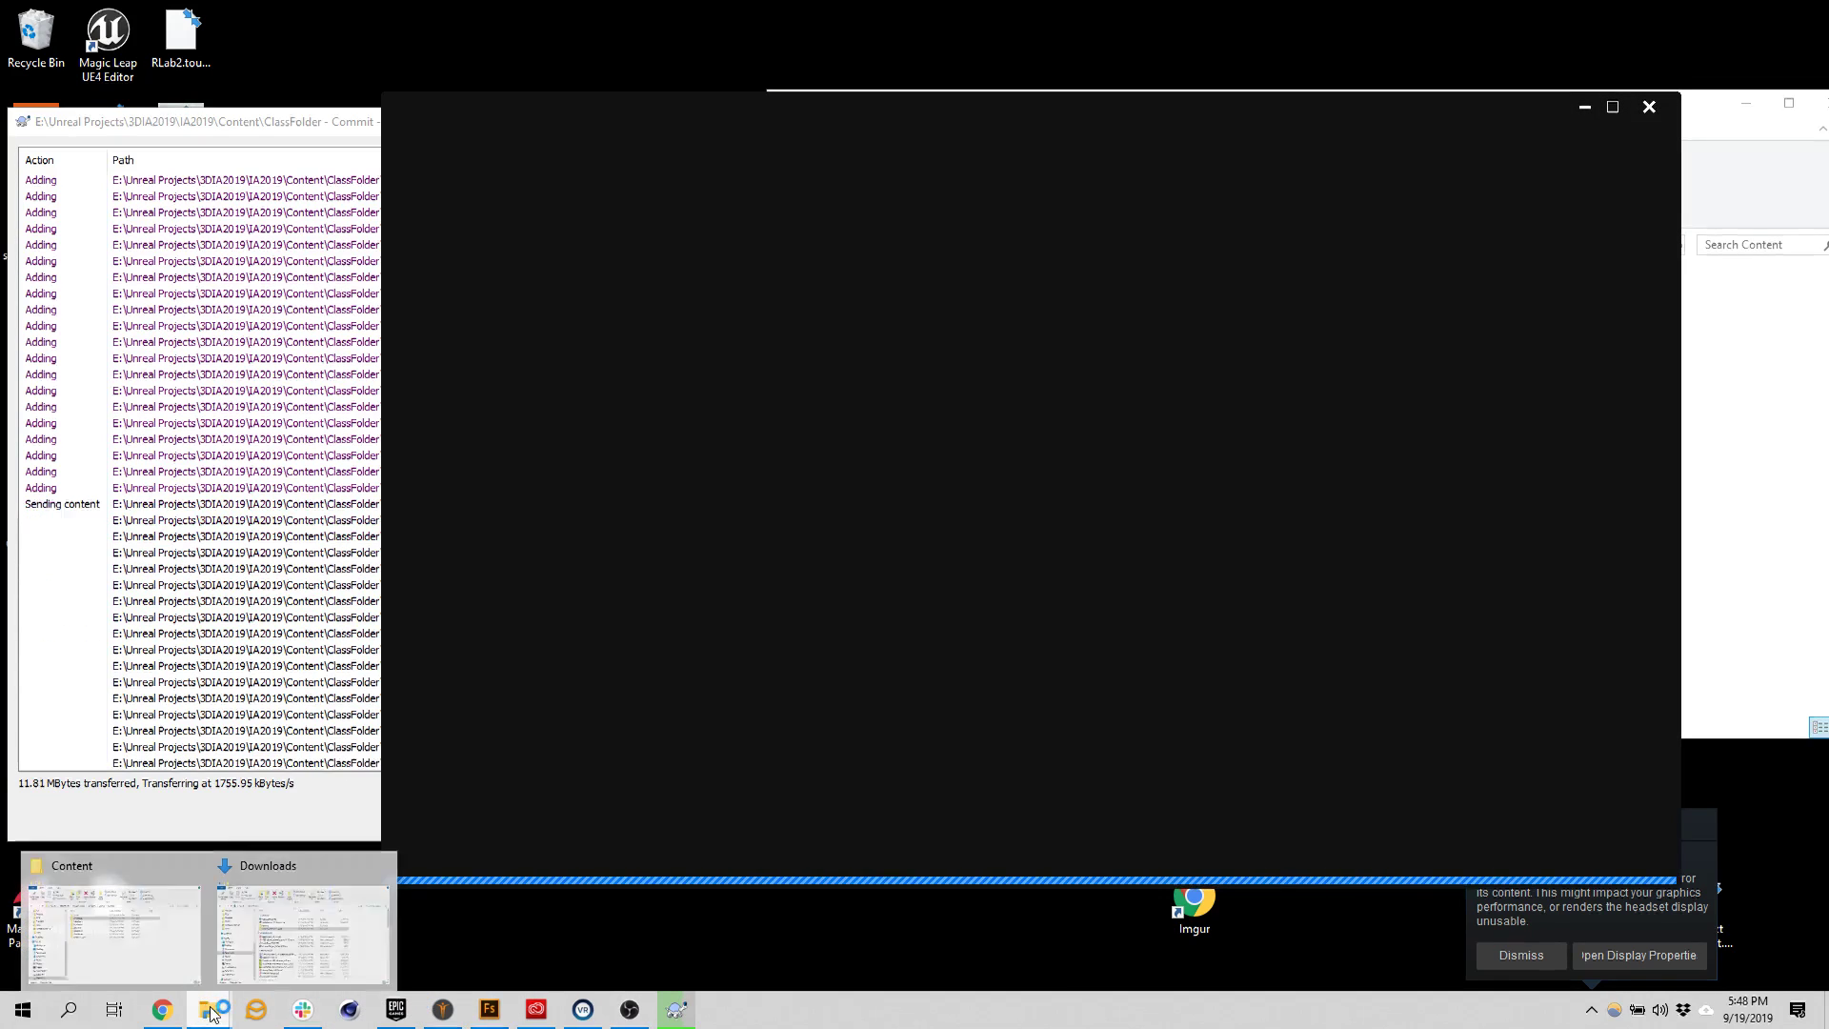
pyautogui.click(146, 940)
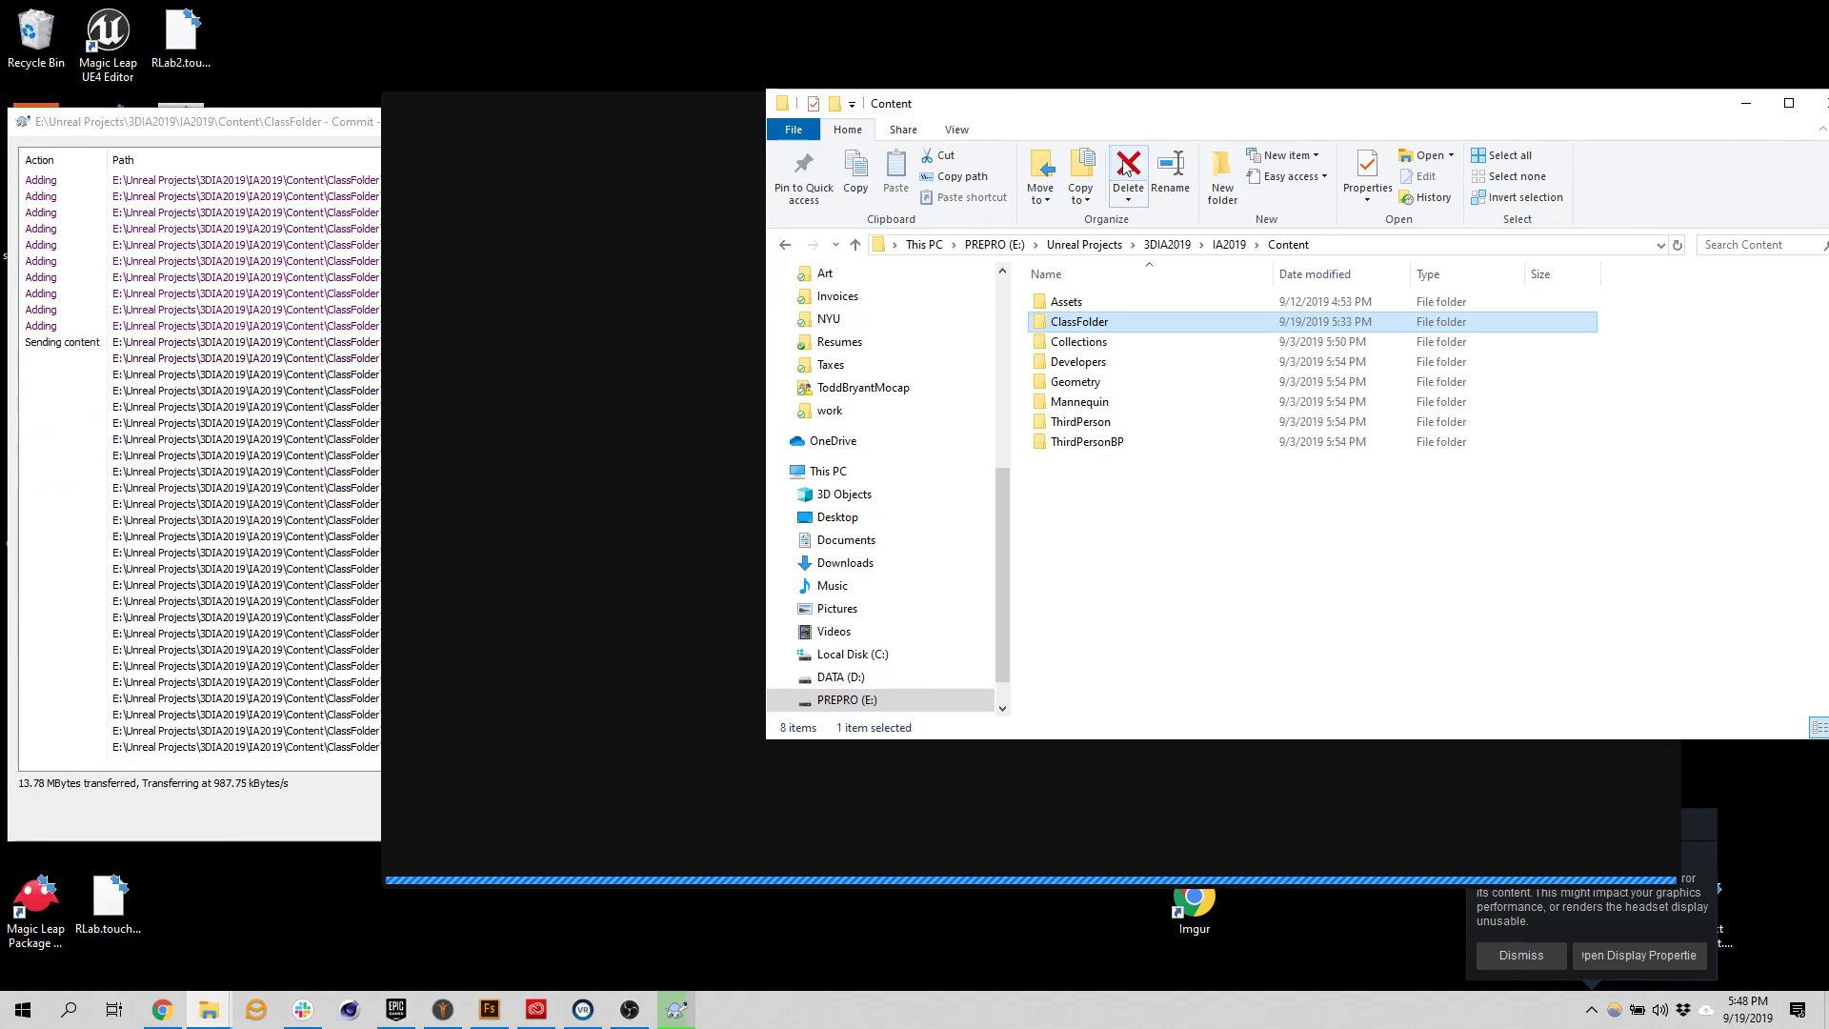
pyautogui.click(1181, 244)
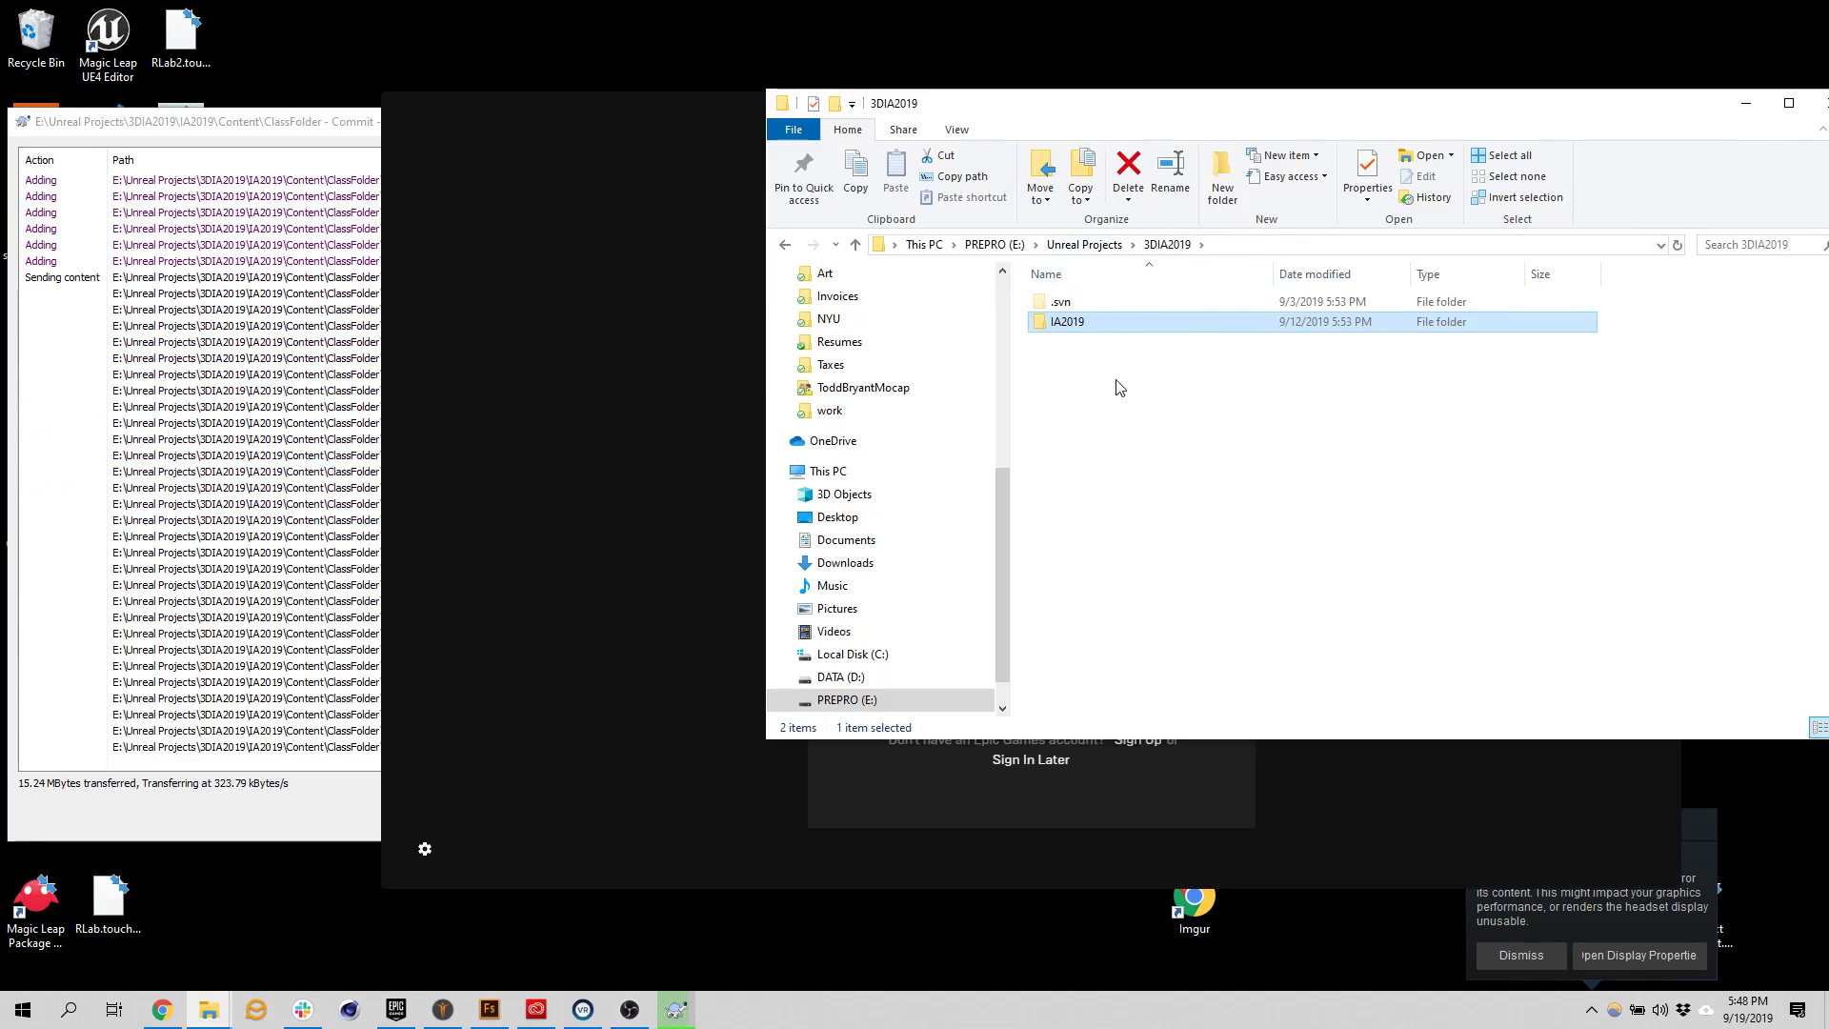
pyautogui.doubleClick(1093, 324)
pyautogui.doubleClick(1086, 402)
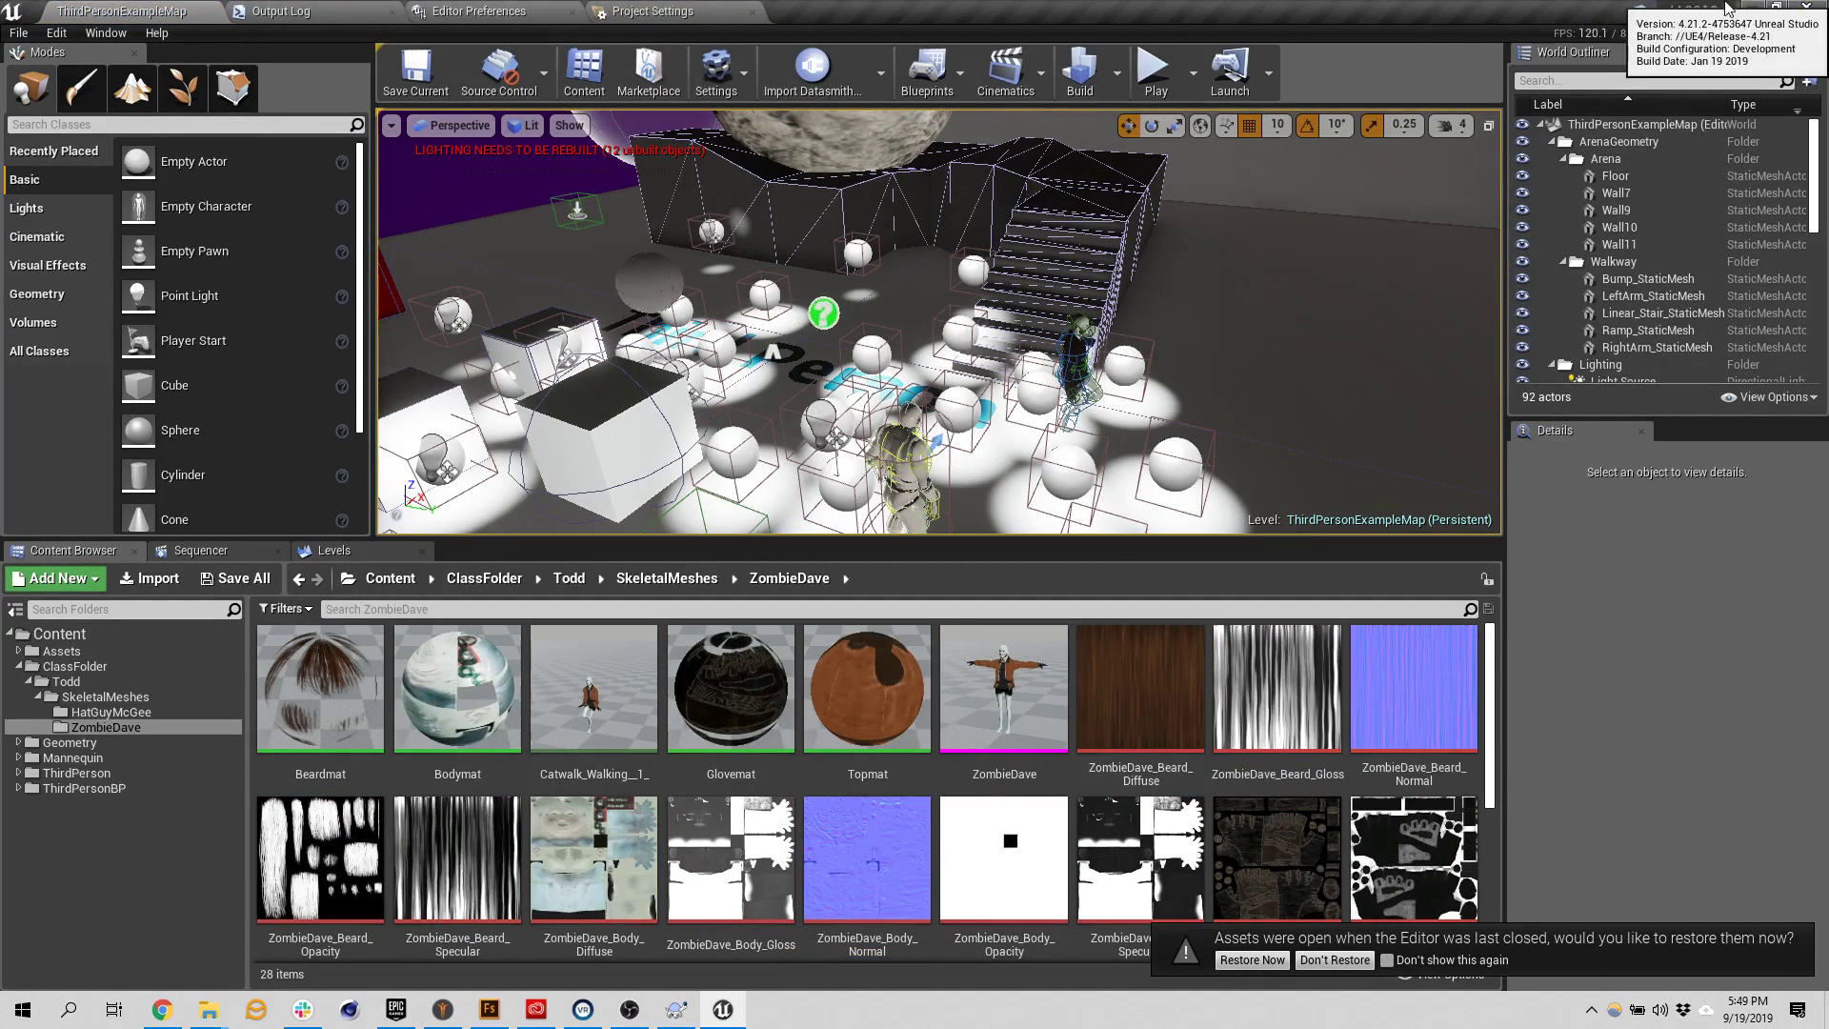
# Filter the Content Browser to Level assets, check which levels exist under Content, and turn the filter off again
pyautogui.moveTo(938, 324); pyautogui.dragTo(781, 328, button='right')
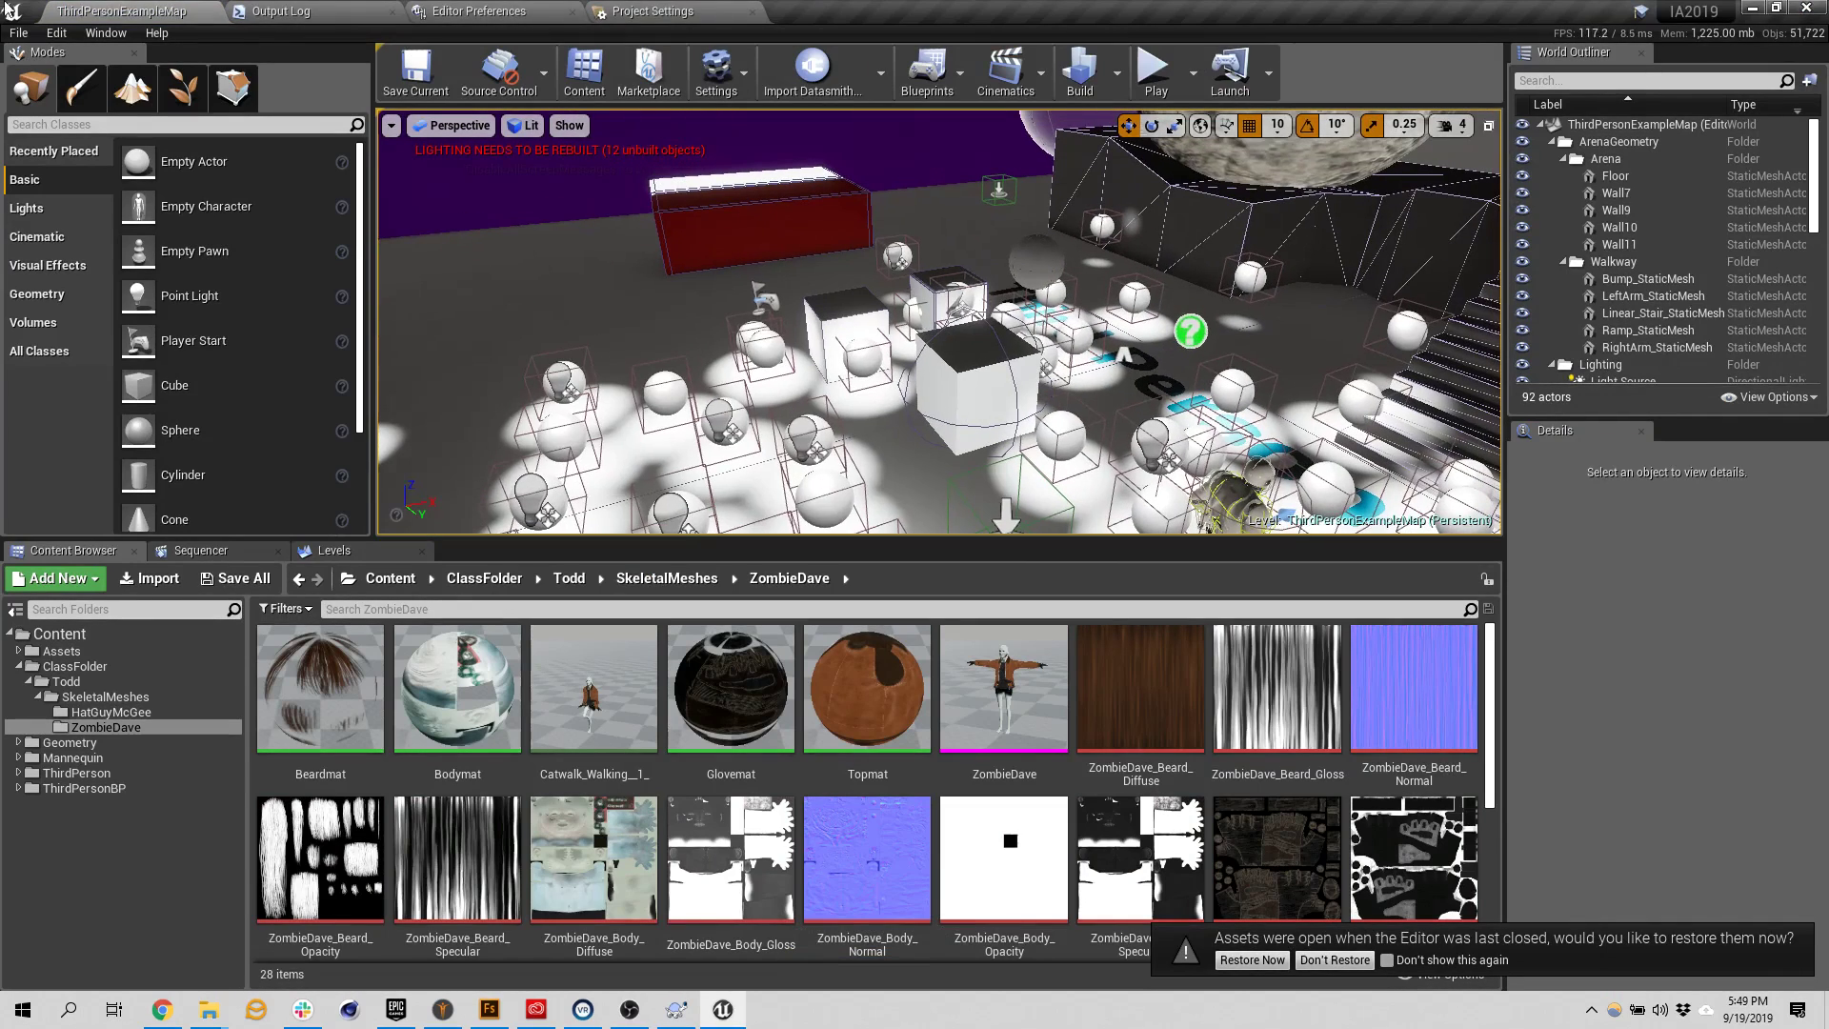
pyautogui.click(309, 615)
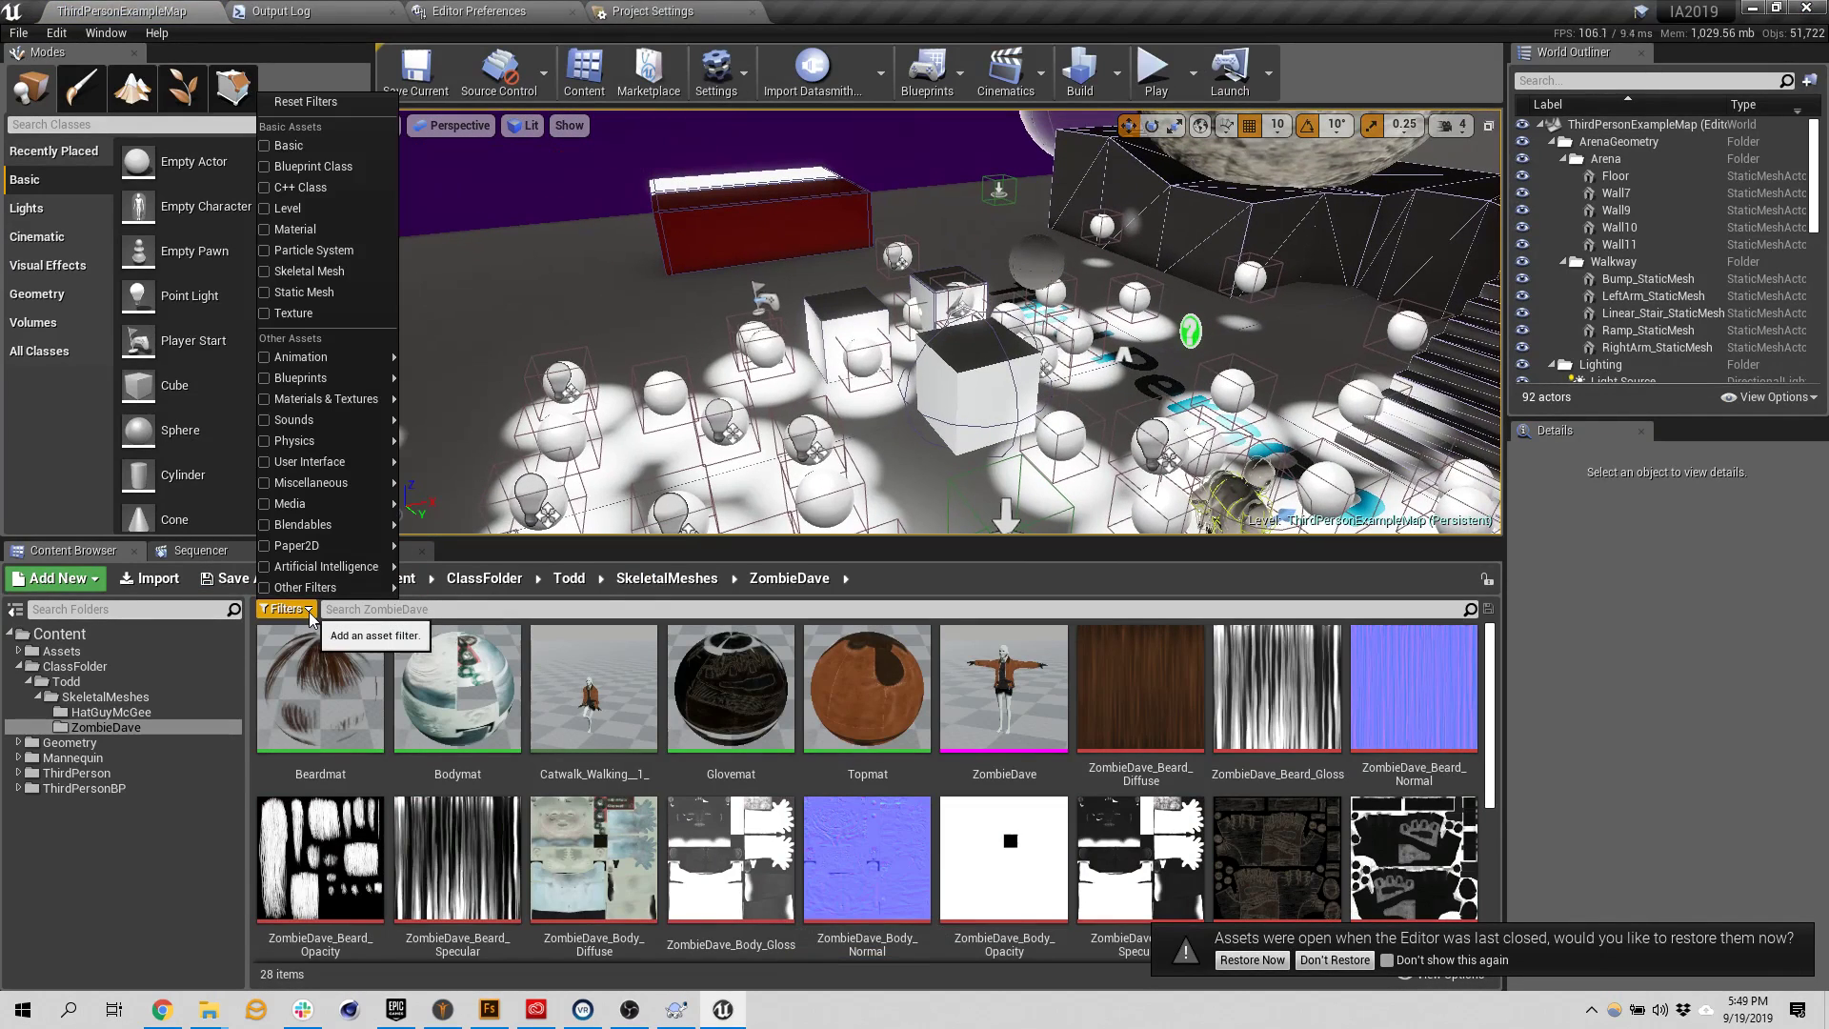
pyautogui.click(311, 210)
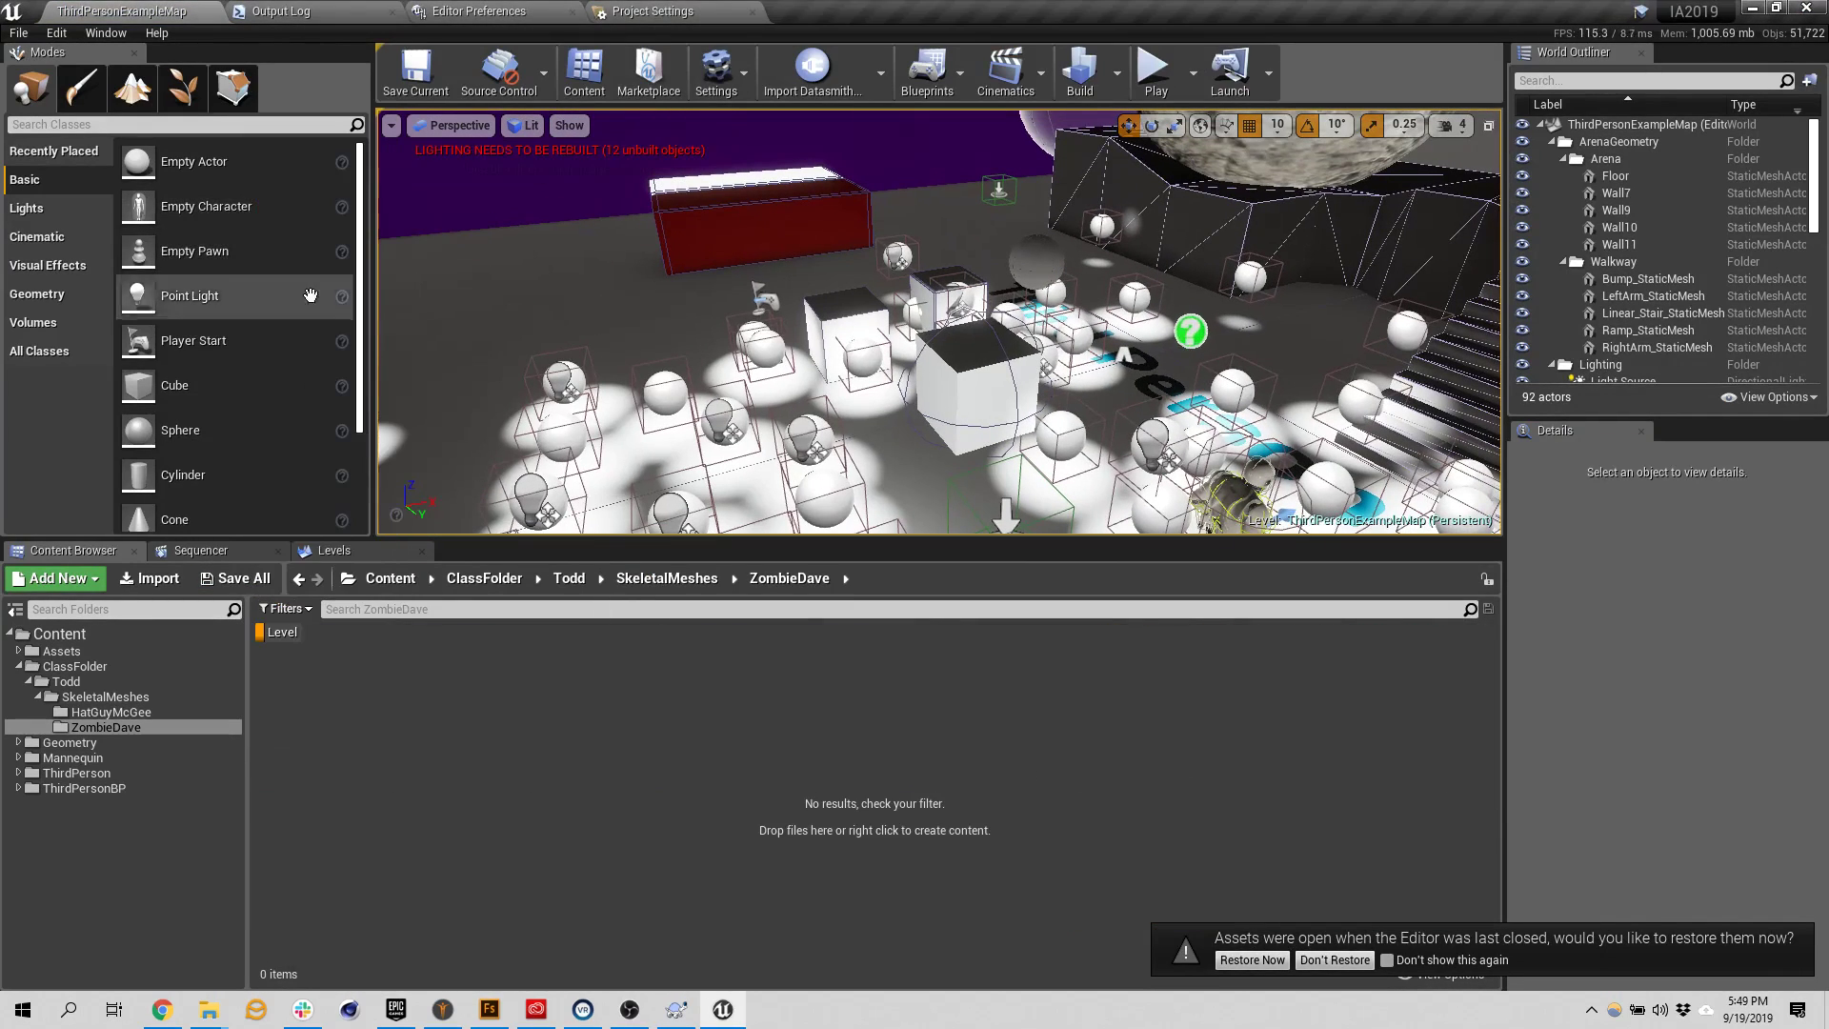
pyautogui.click(390, 579)
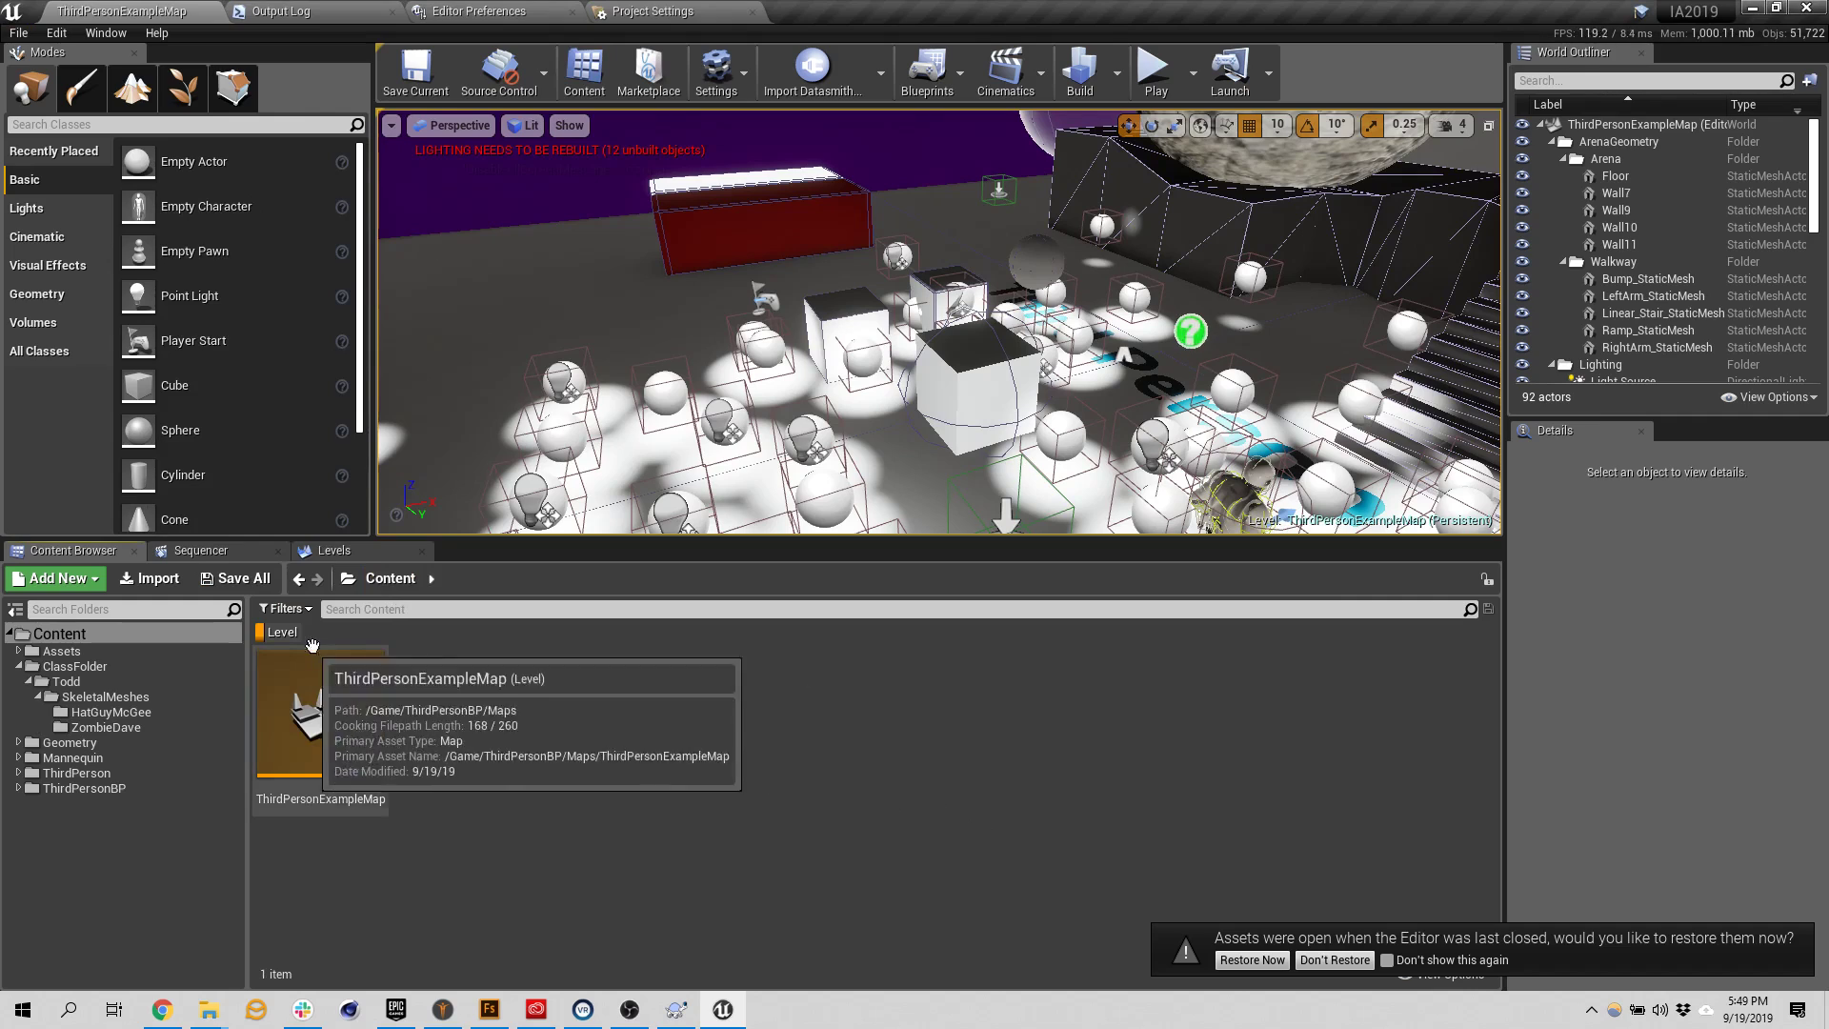
pyautogui.click(260, 633)
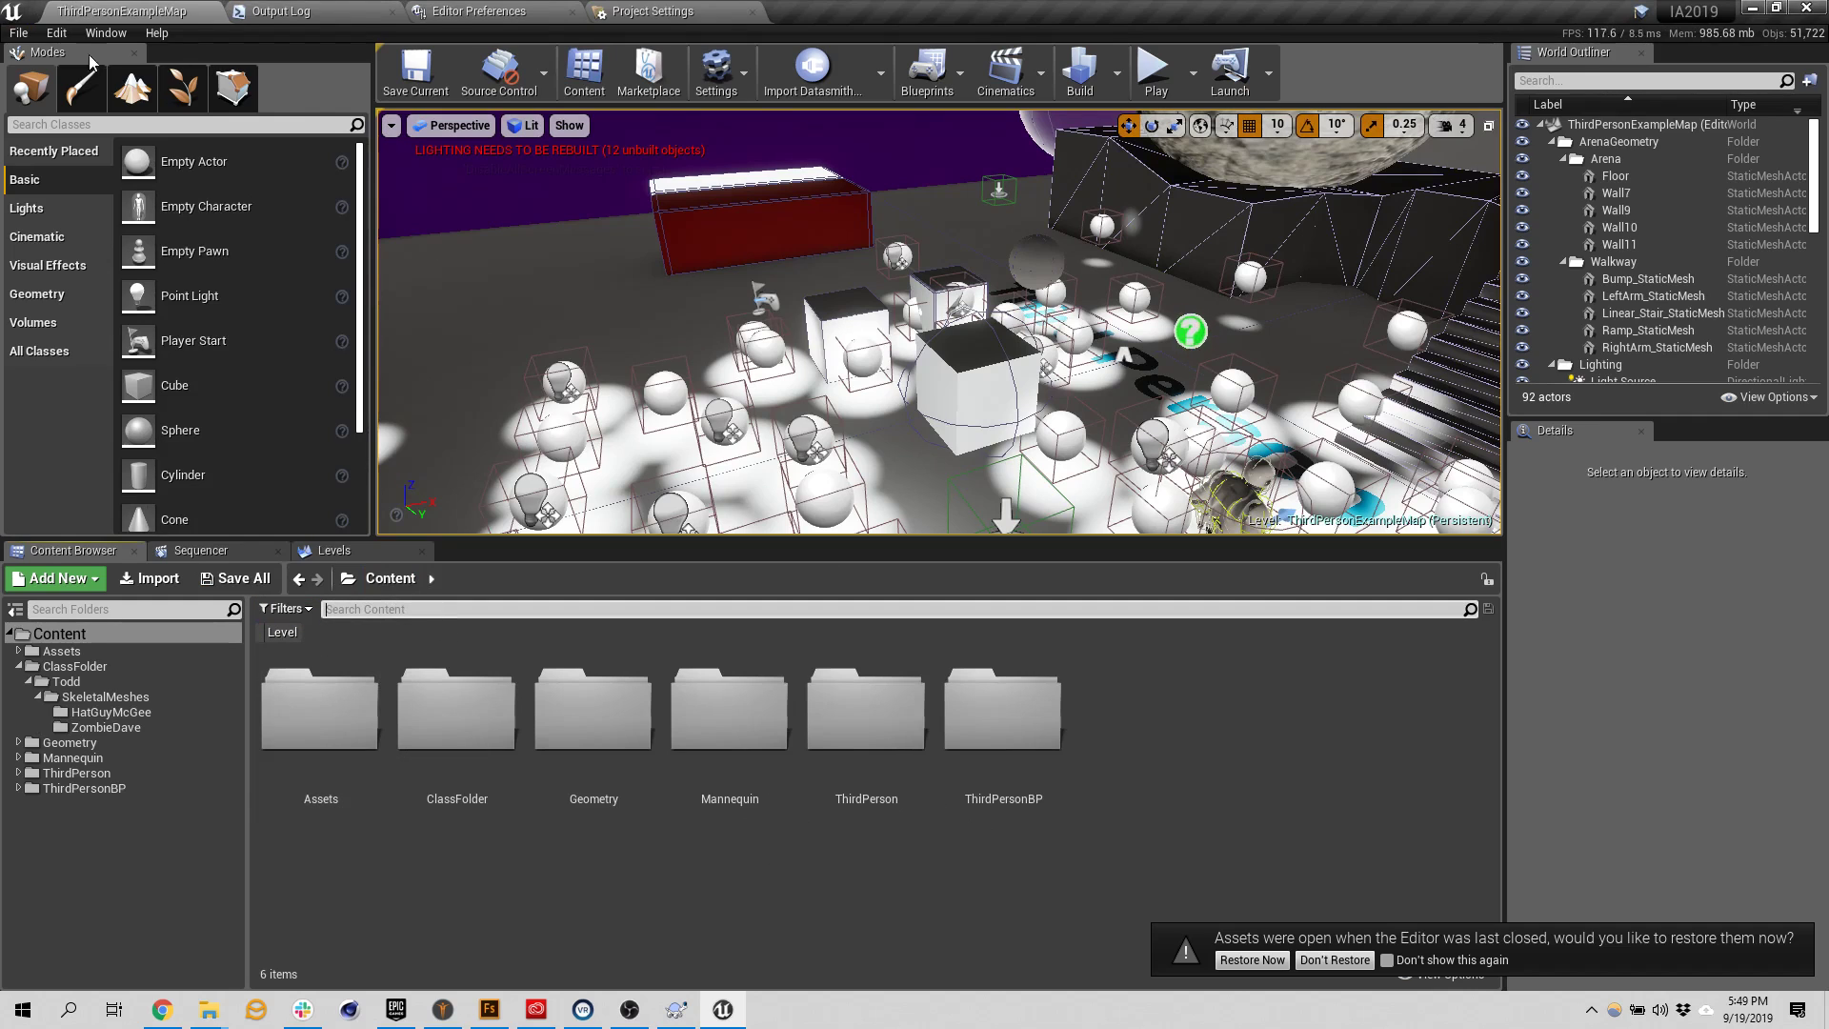
# Search the project content for "third" and look through the asset type filters
pyautogui.click(857, 609)
pyautogui.write('third')
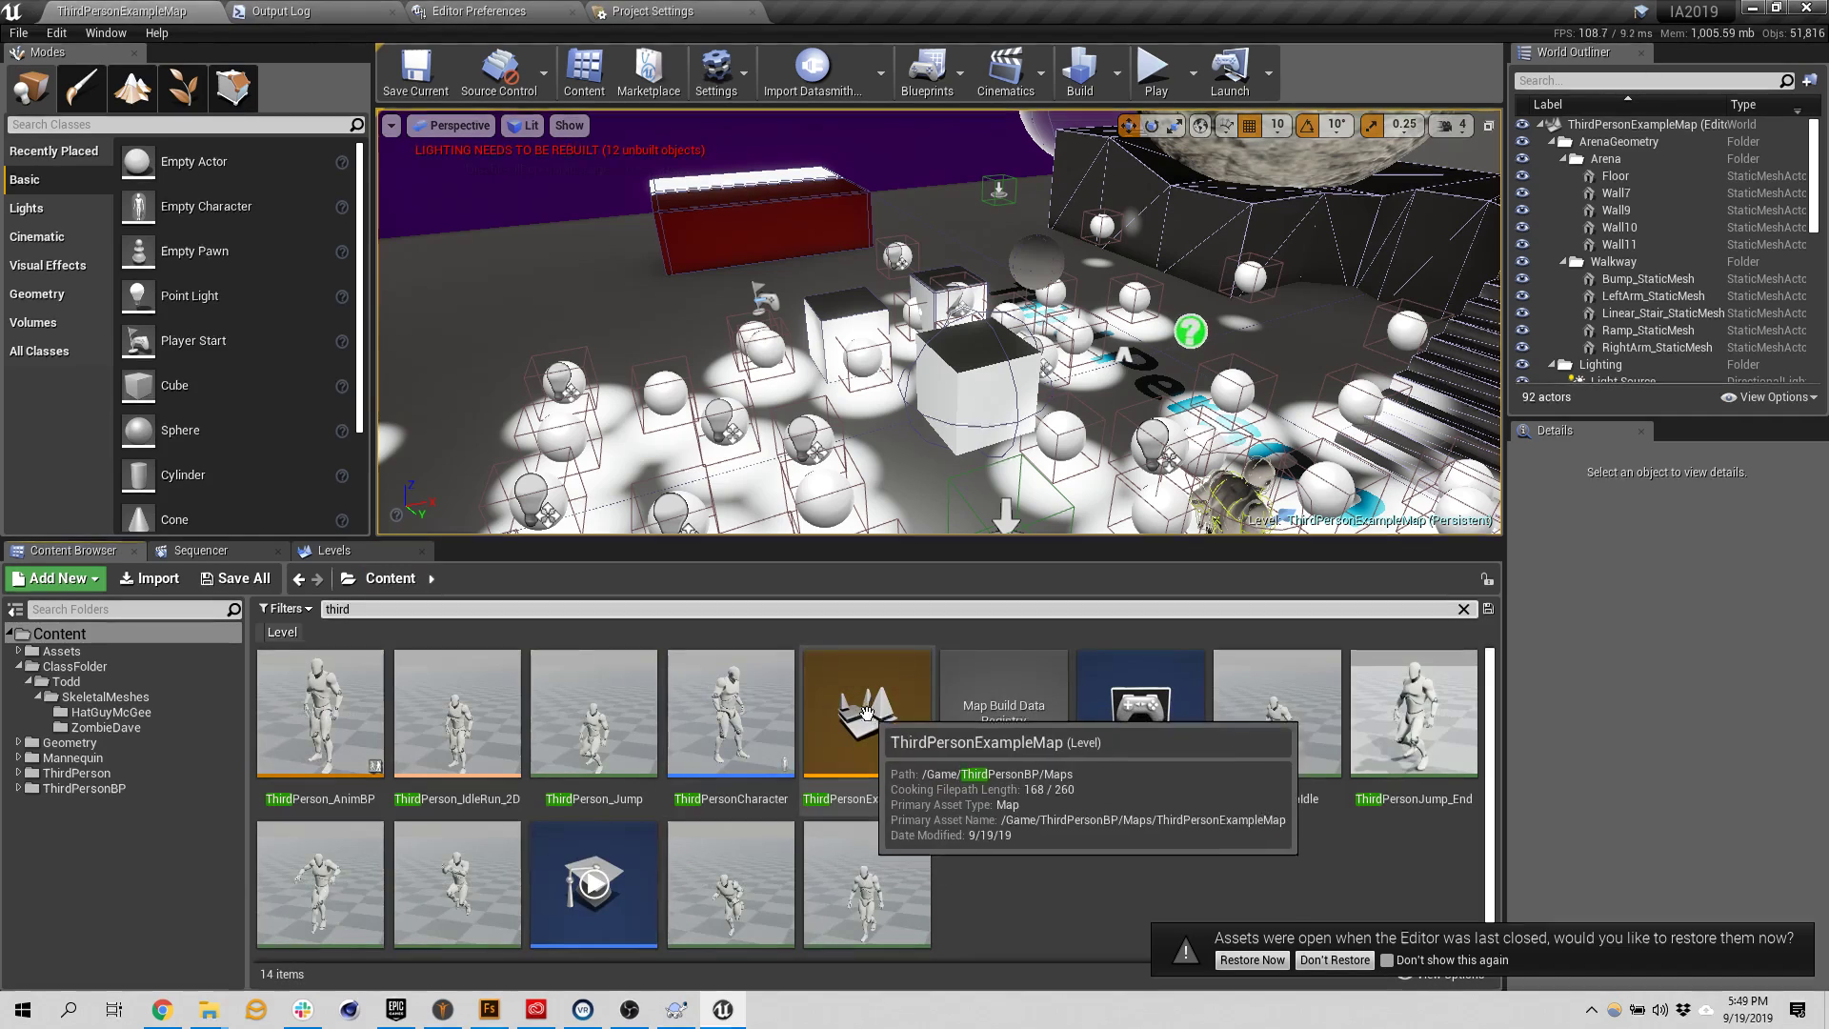
pyautogui.click(299, 613)
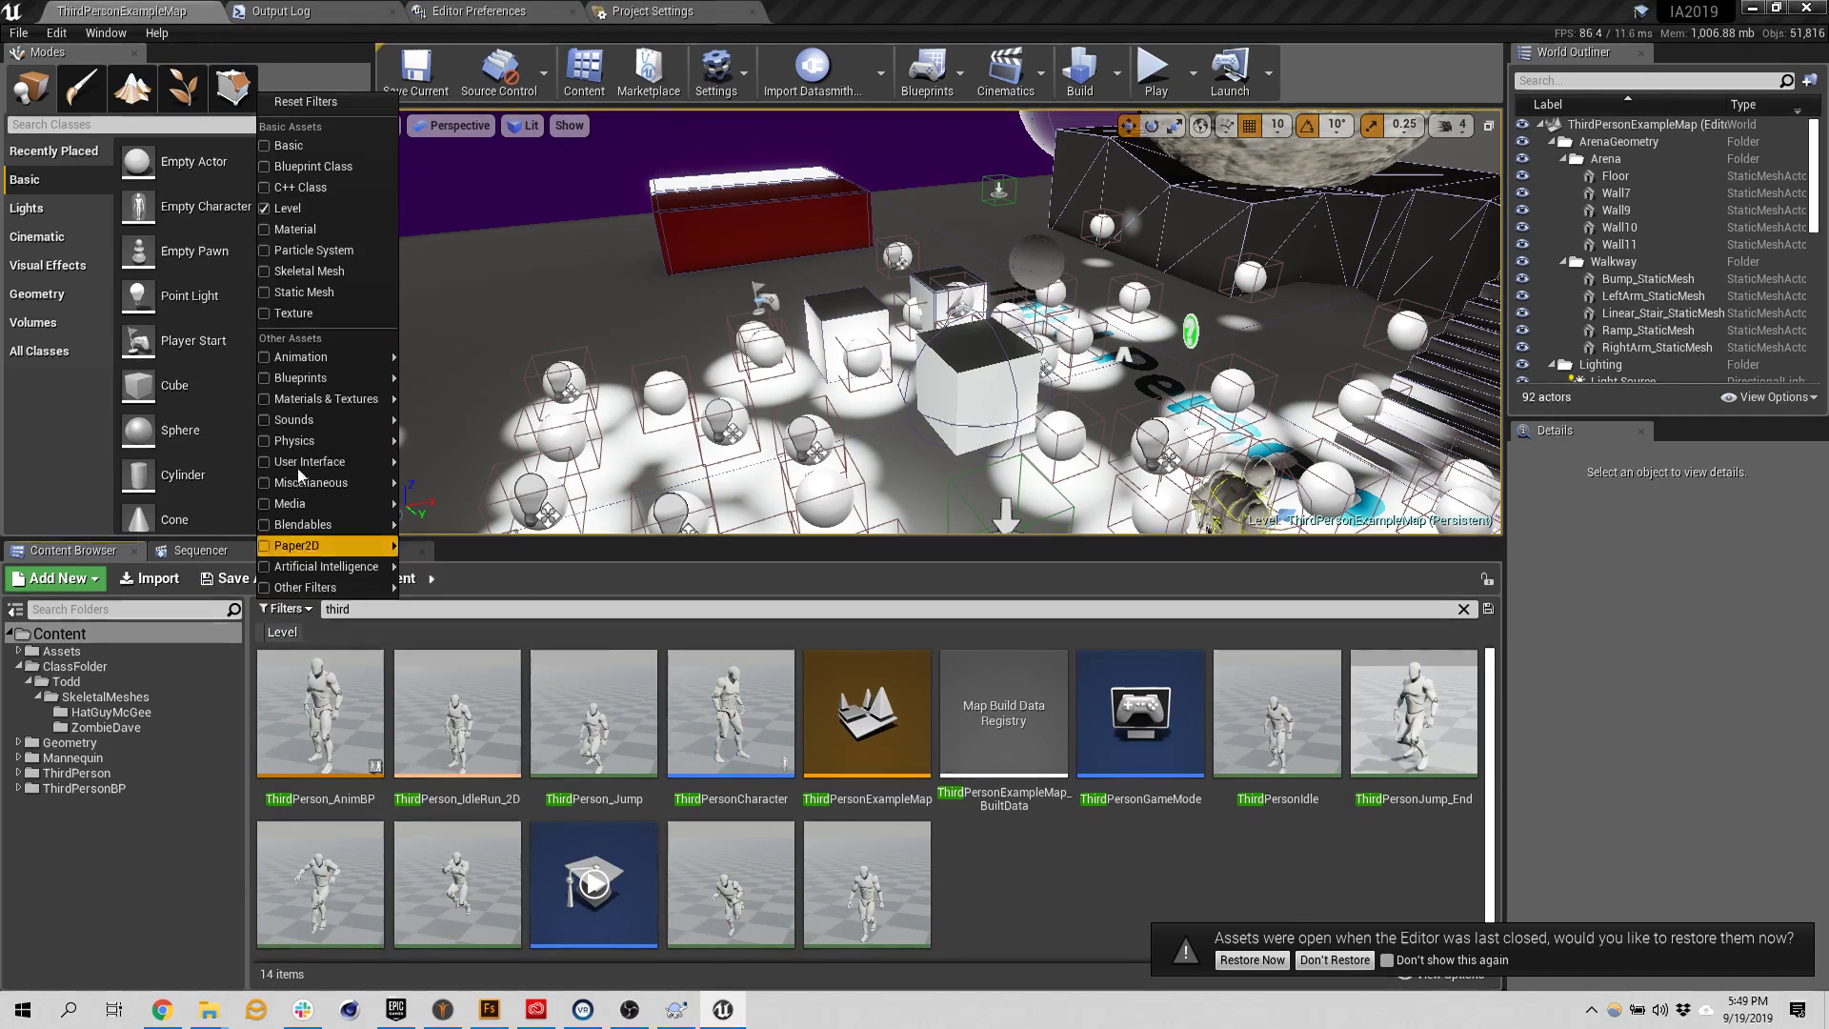
pyautogui.click(585, 602)
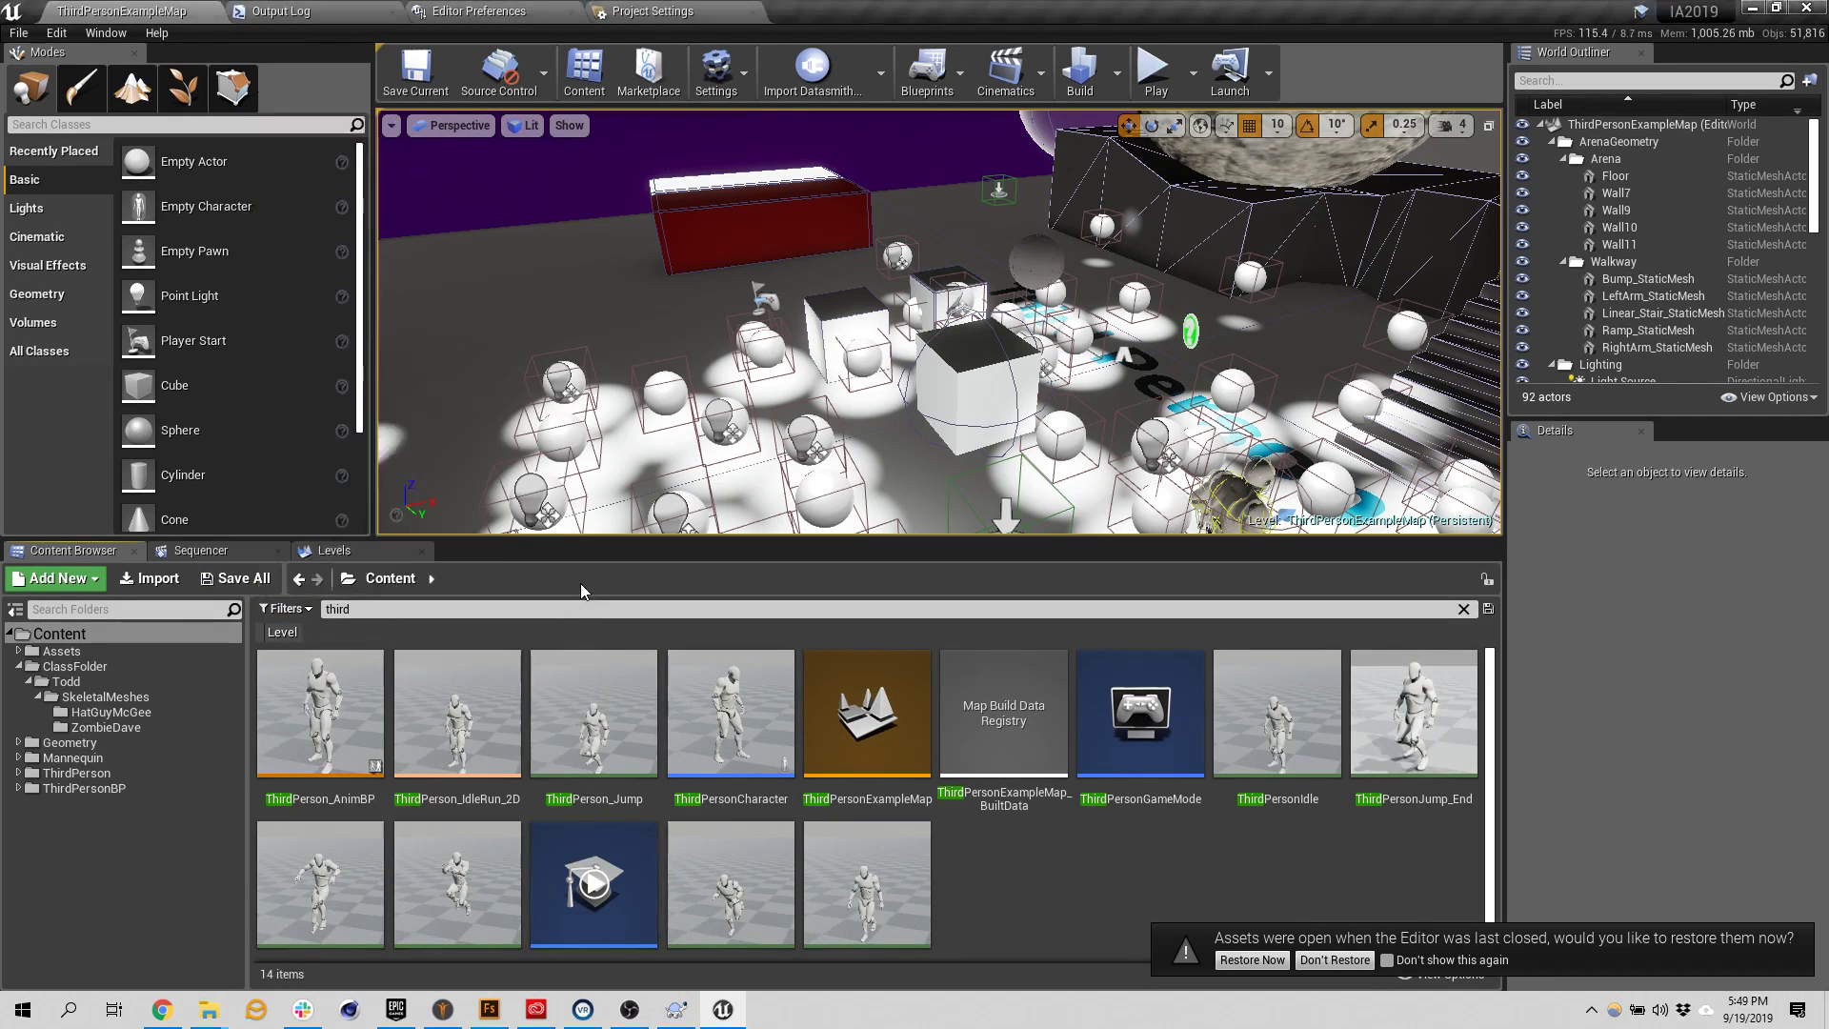
# Open the Maps folder inside ThirdPersonBP, check which levels it holds, and turn the Level filter off
pyautogui.click(84, 787)
pyautogui.click(84, 882)
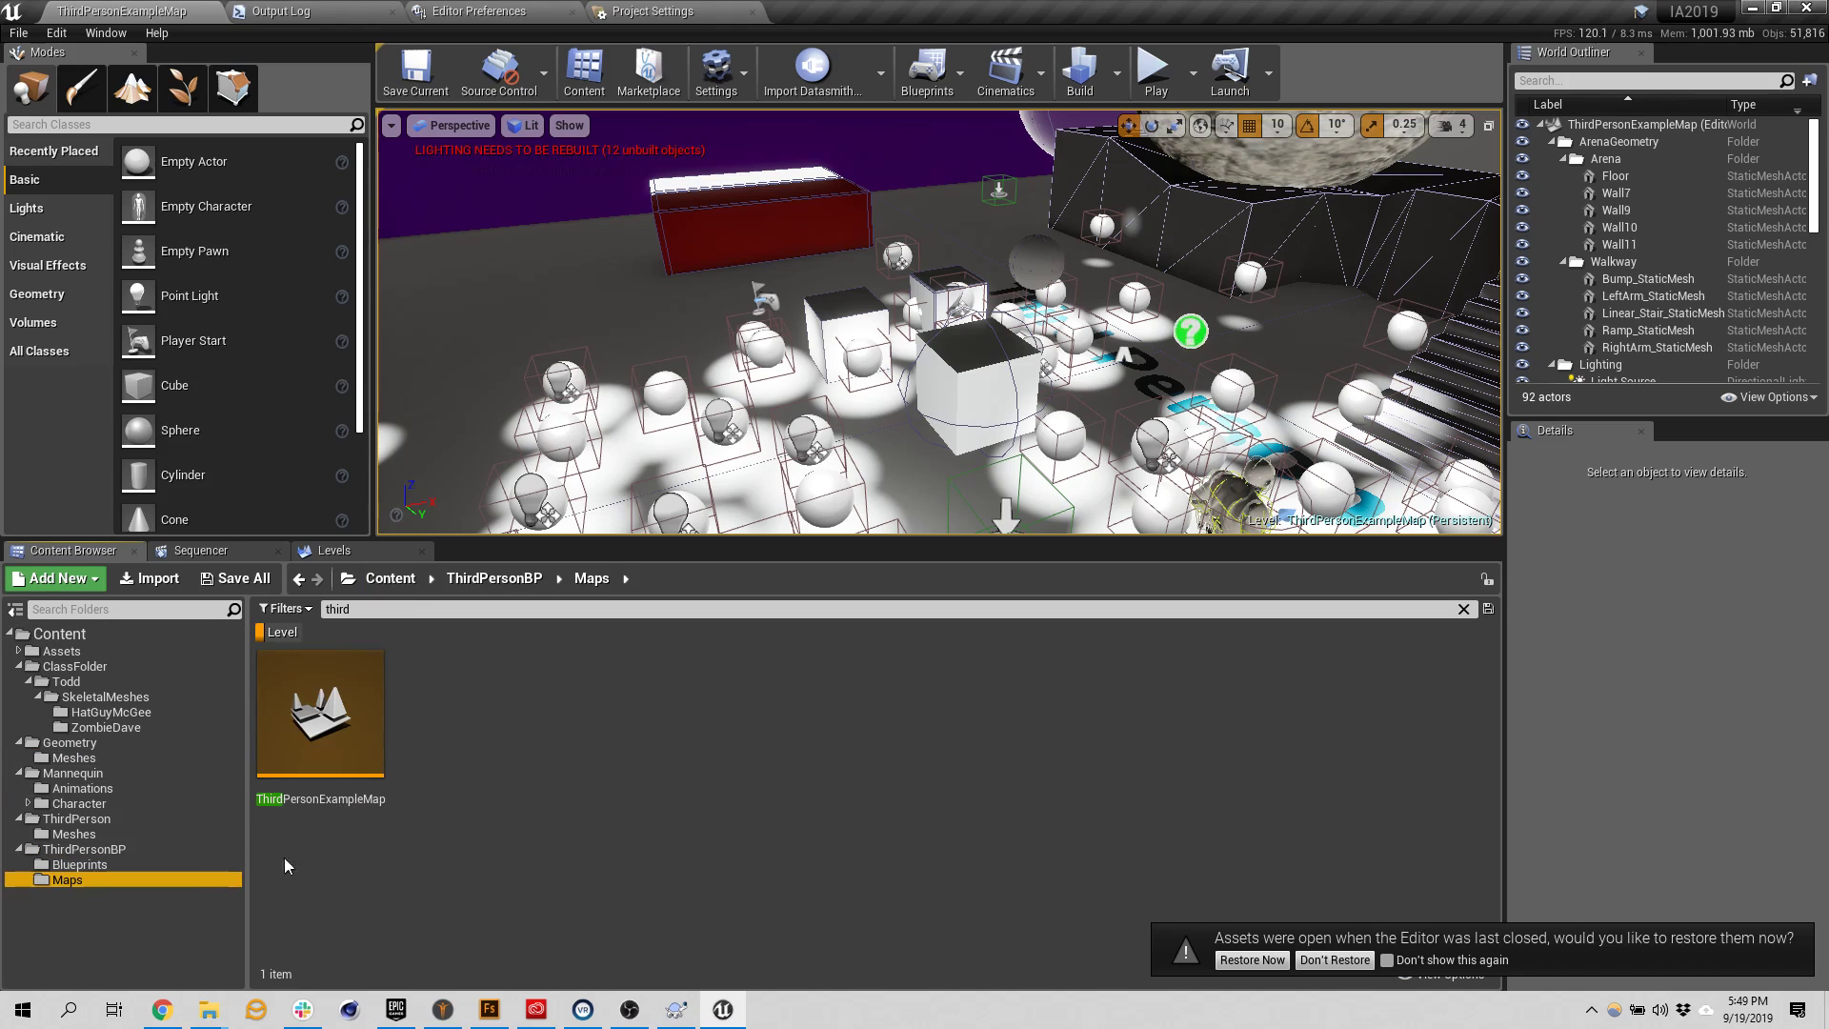
pyautogui.click(274, 641)
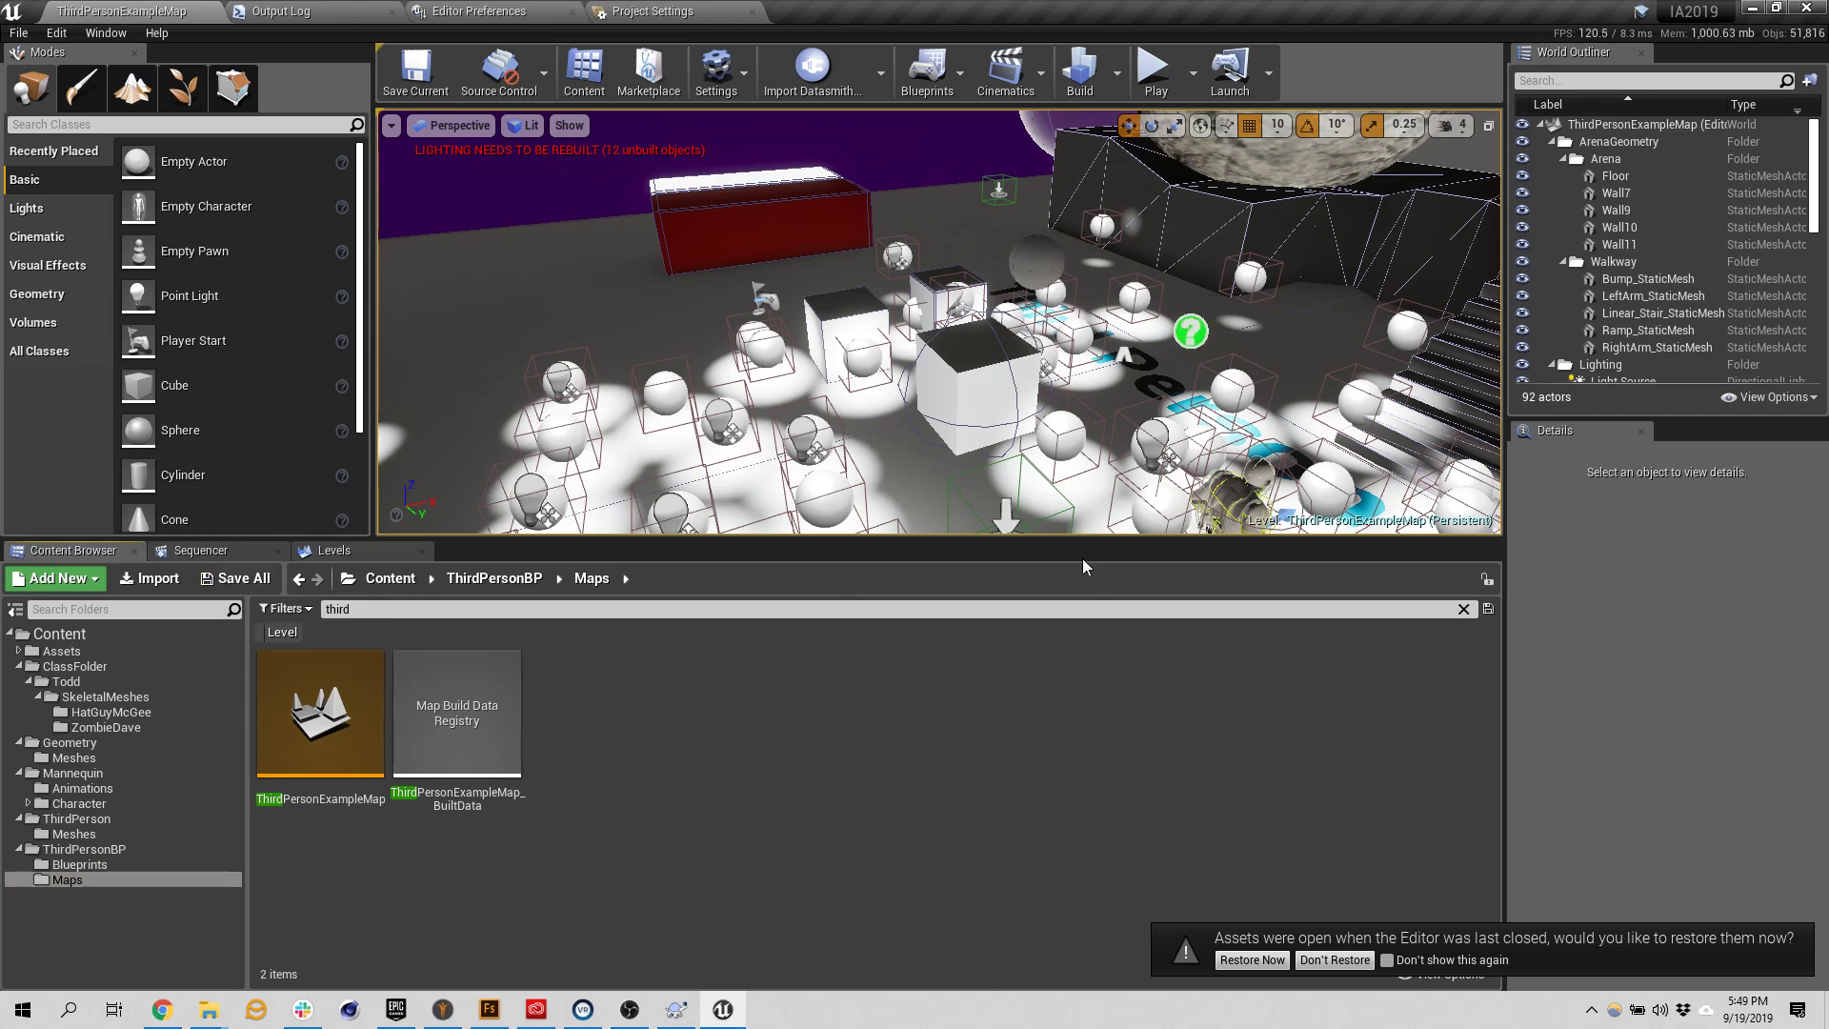
# Decline restoring the previously open assets without being asked again, and close the project and the finished SVN commit window
pyautogui.click(1387, 960)
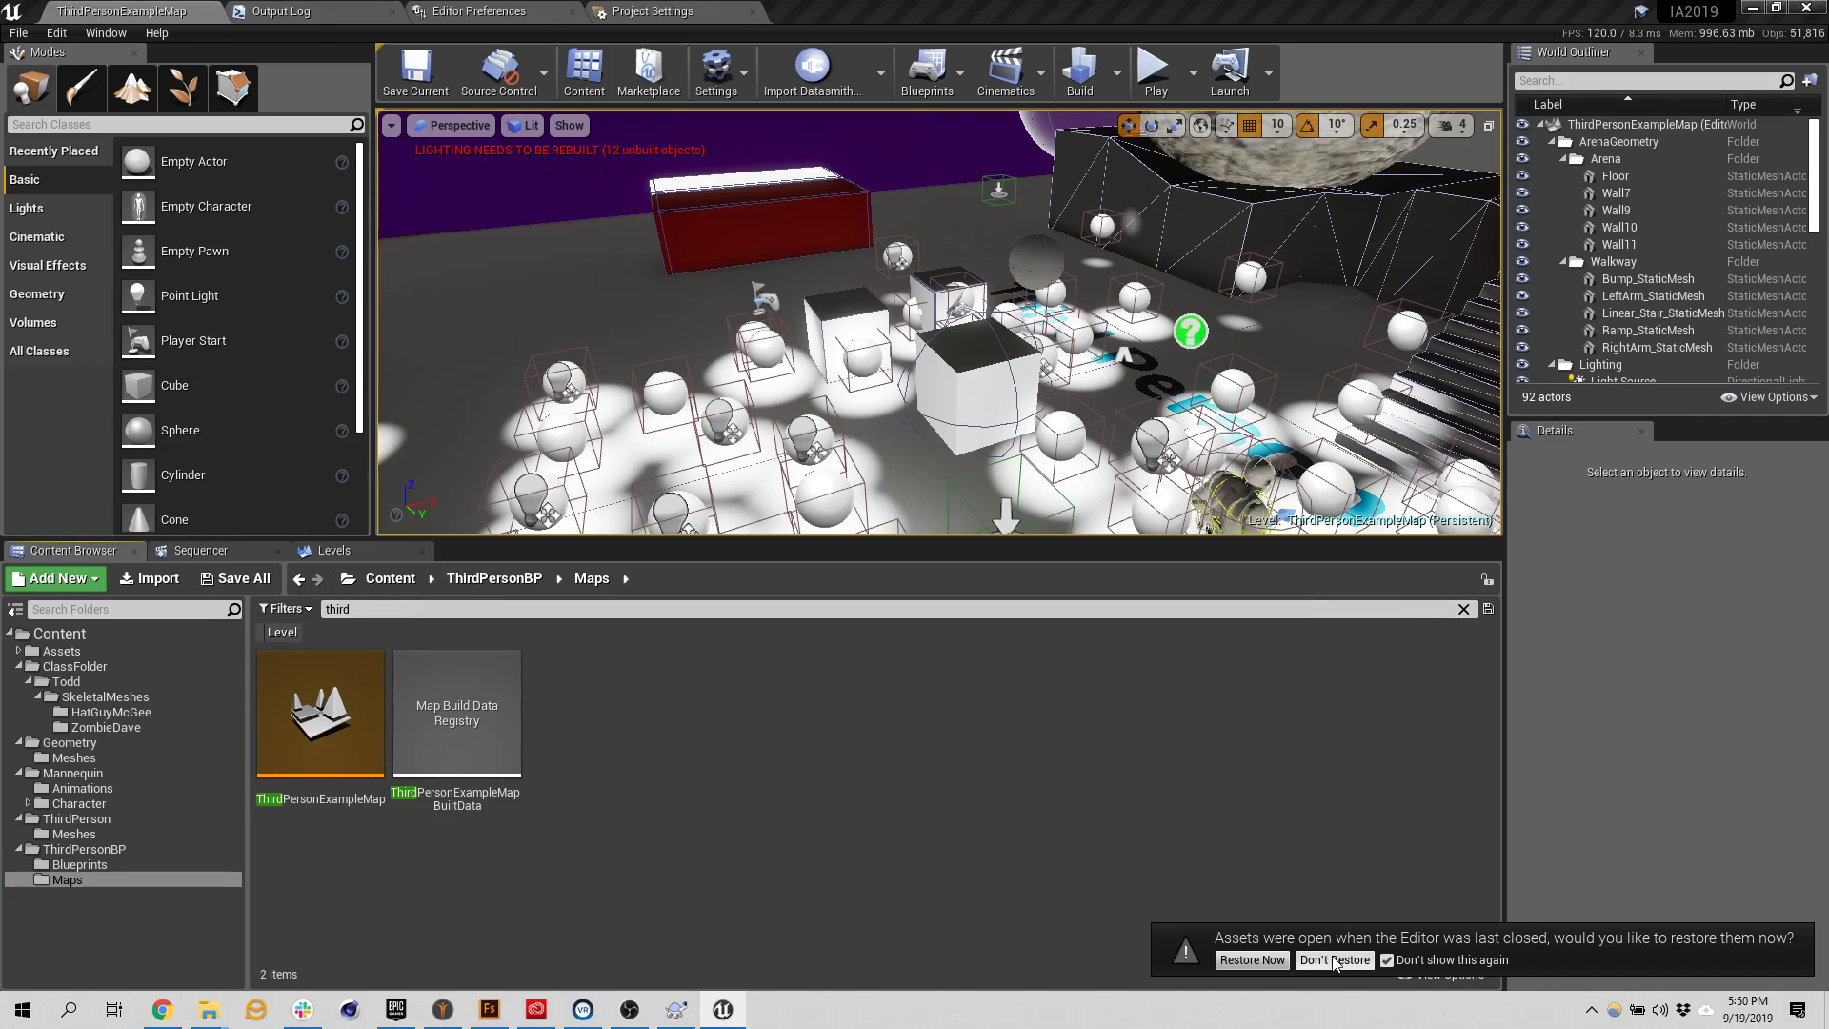
pyautogui.click(1321, 963)
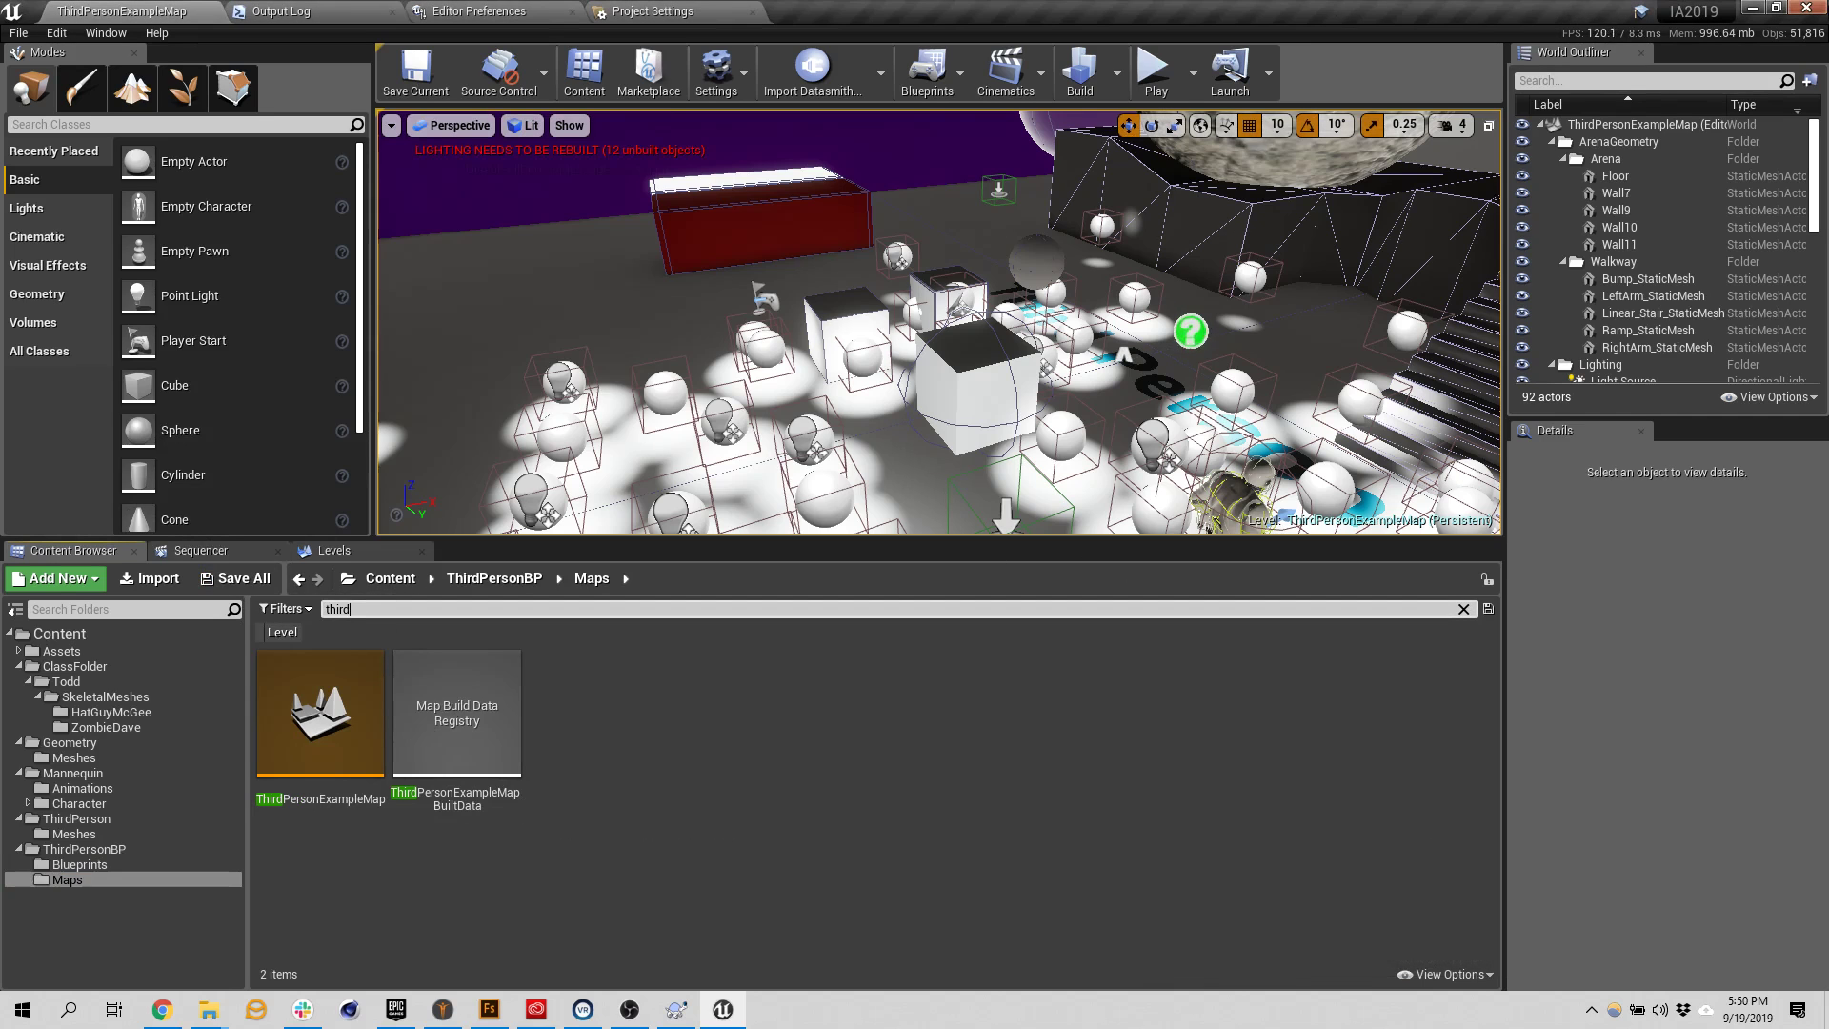
pyautogui.click(1806, 8)
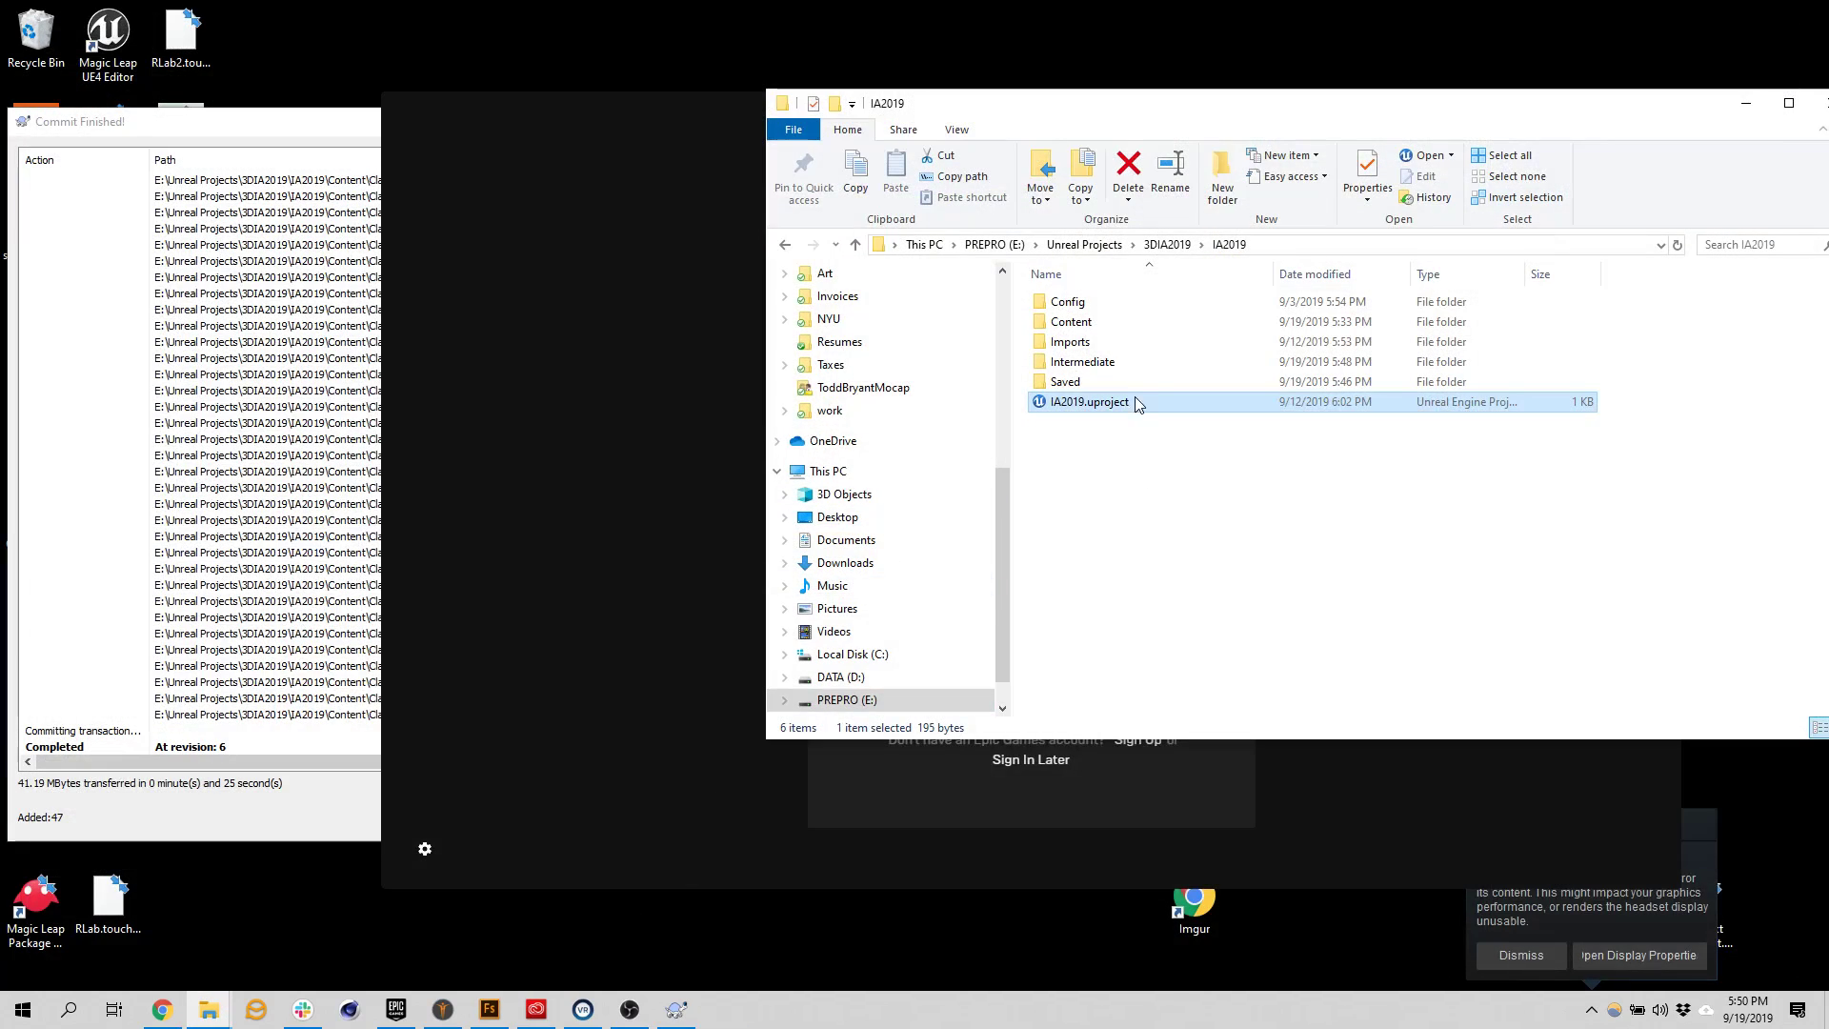
pyautogui.click(290, 814)
pyautogui.click(782, 819)
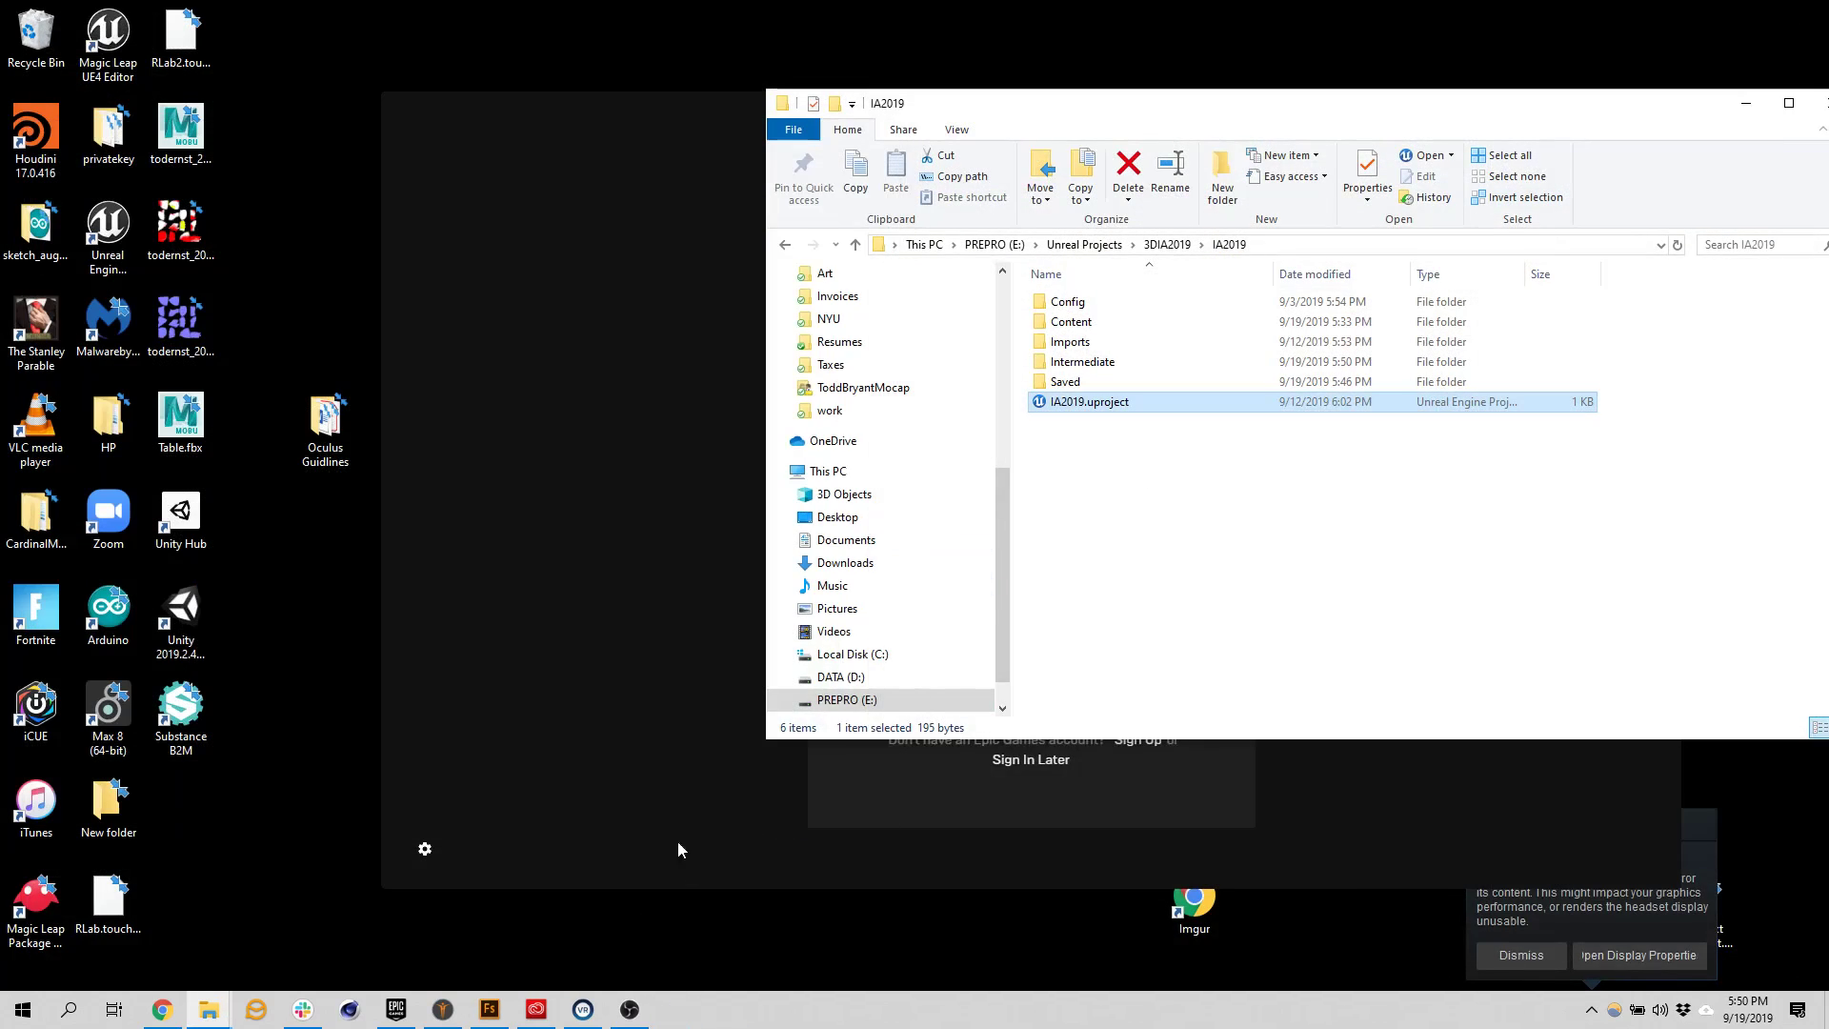